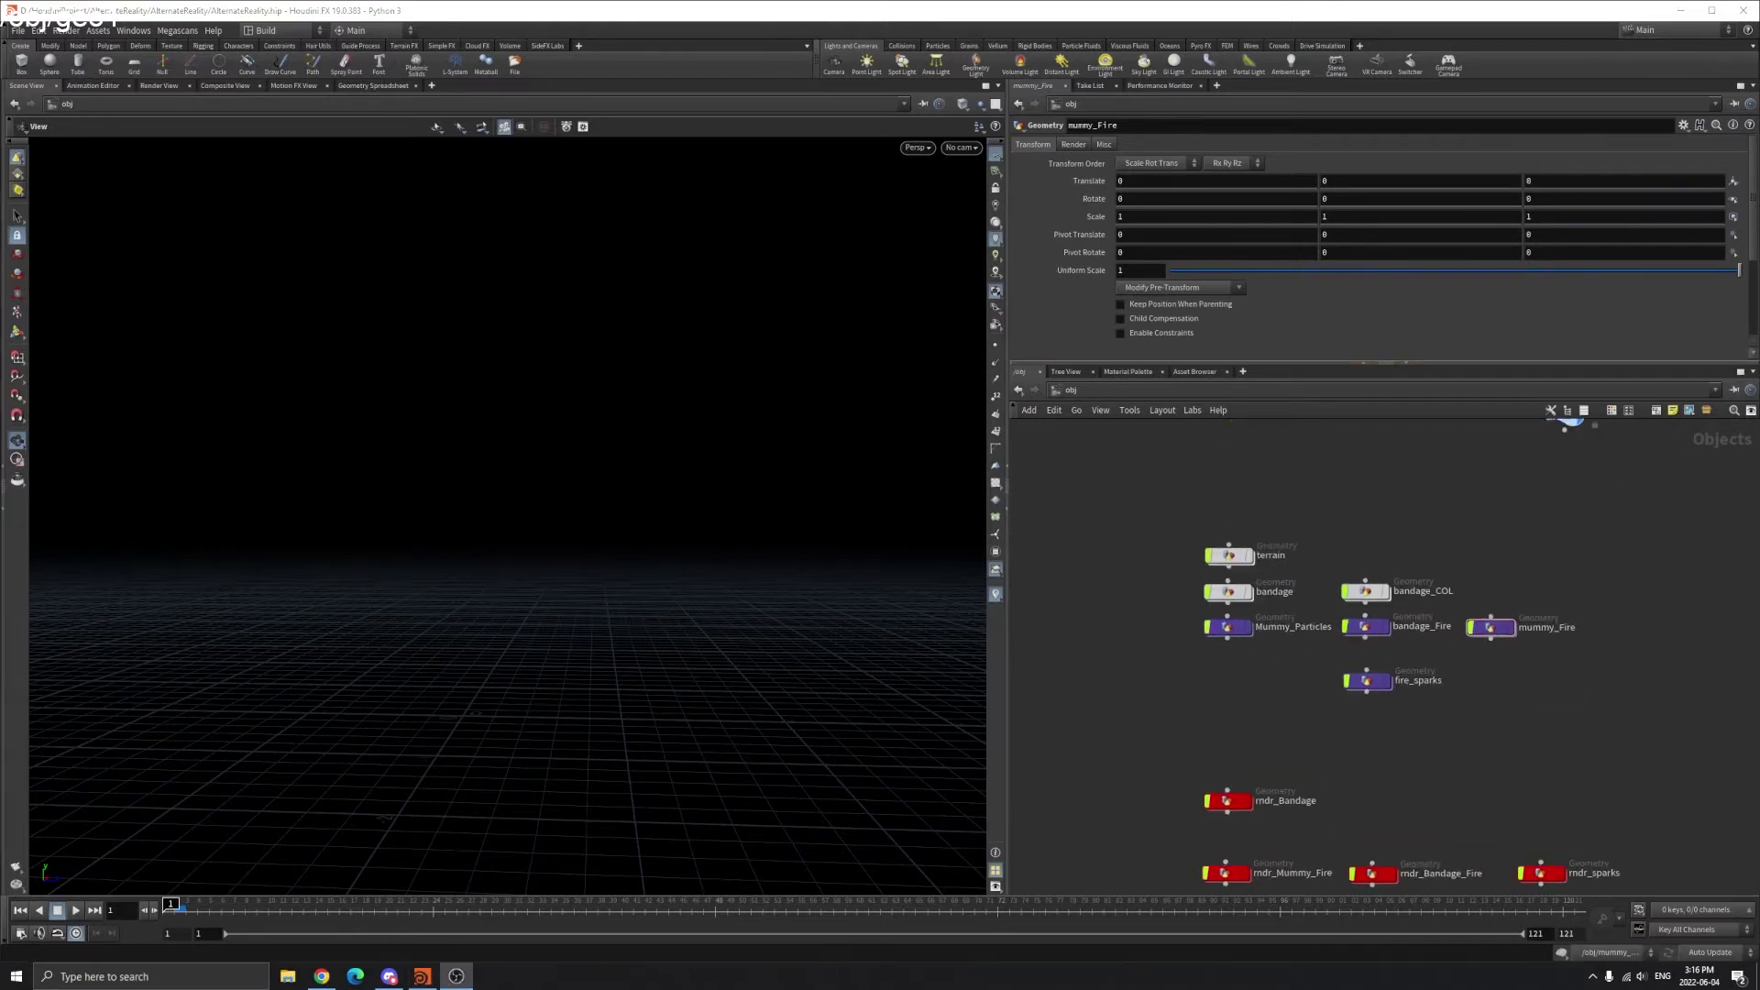
- Open the Mummy_Particles network and display the Mummy_Particle_Cache node's output
mouse_move(1250, 637)
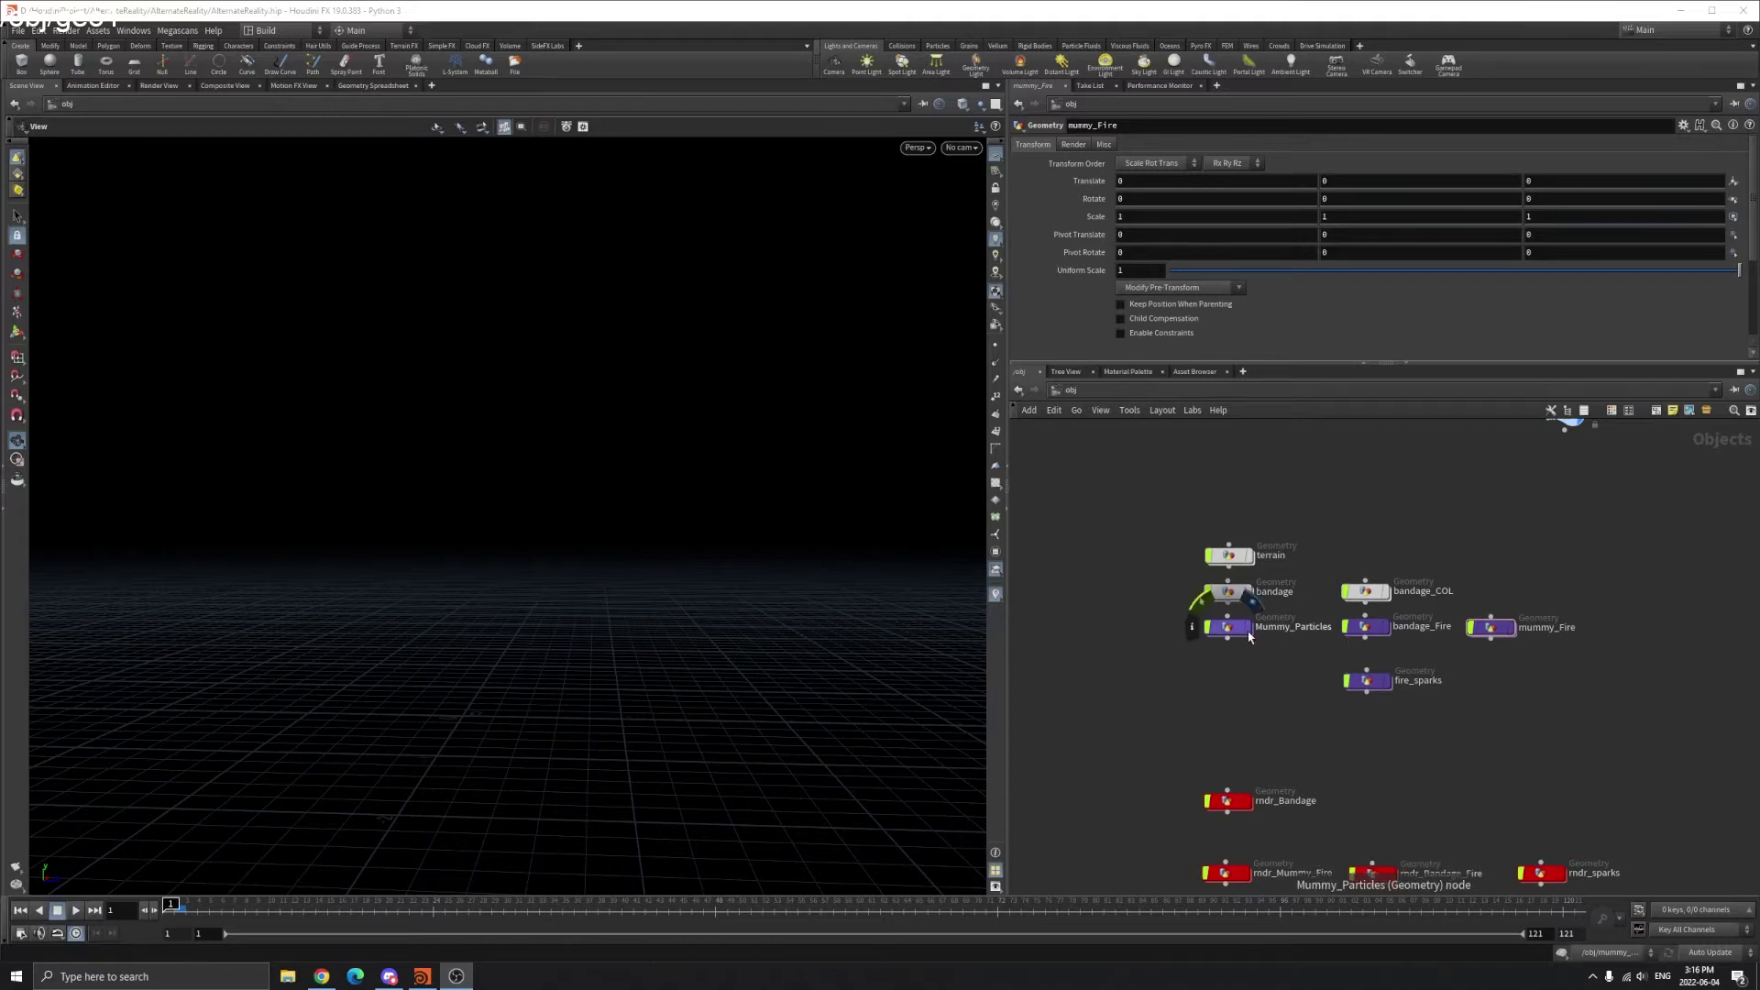
double_click(1219, 627)
drag(608, 555, 285, 554)
scroll(1357, 641, down, 5)
scroll(1357, 642, up, 3)
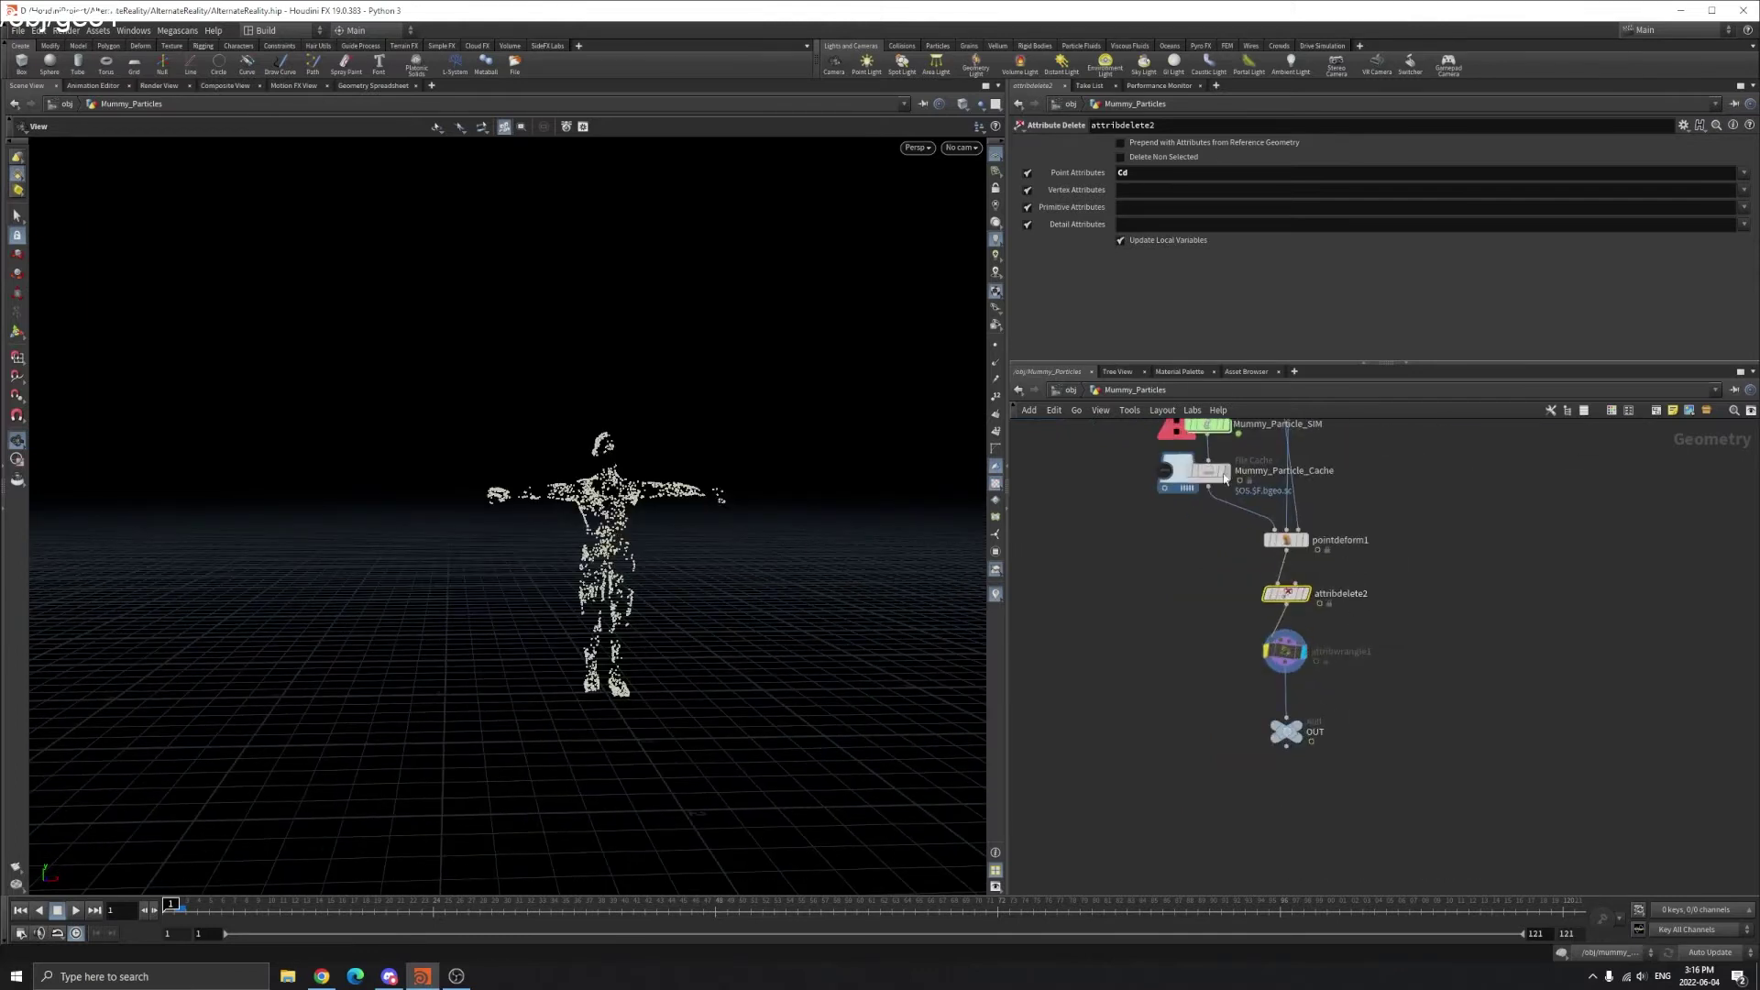
click(1233, 471)
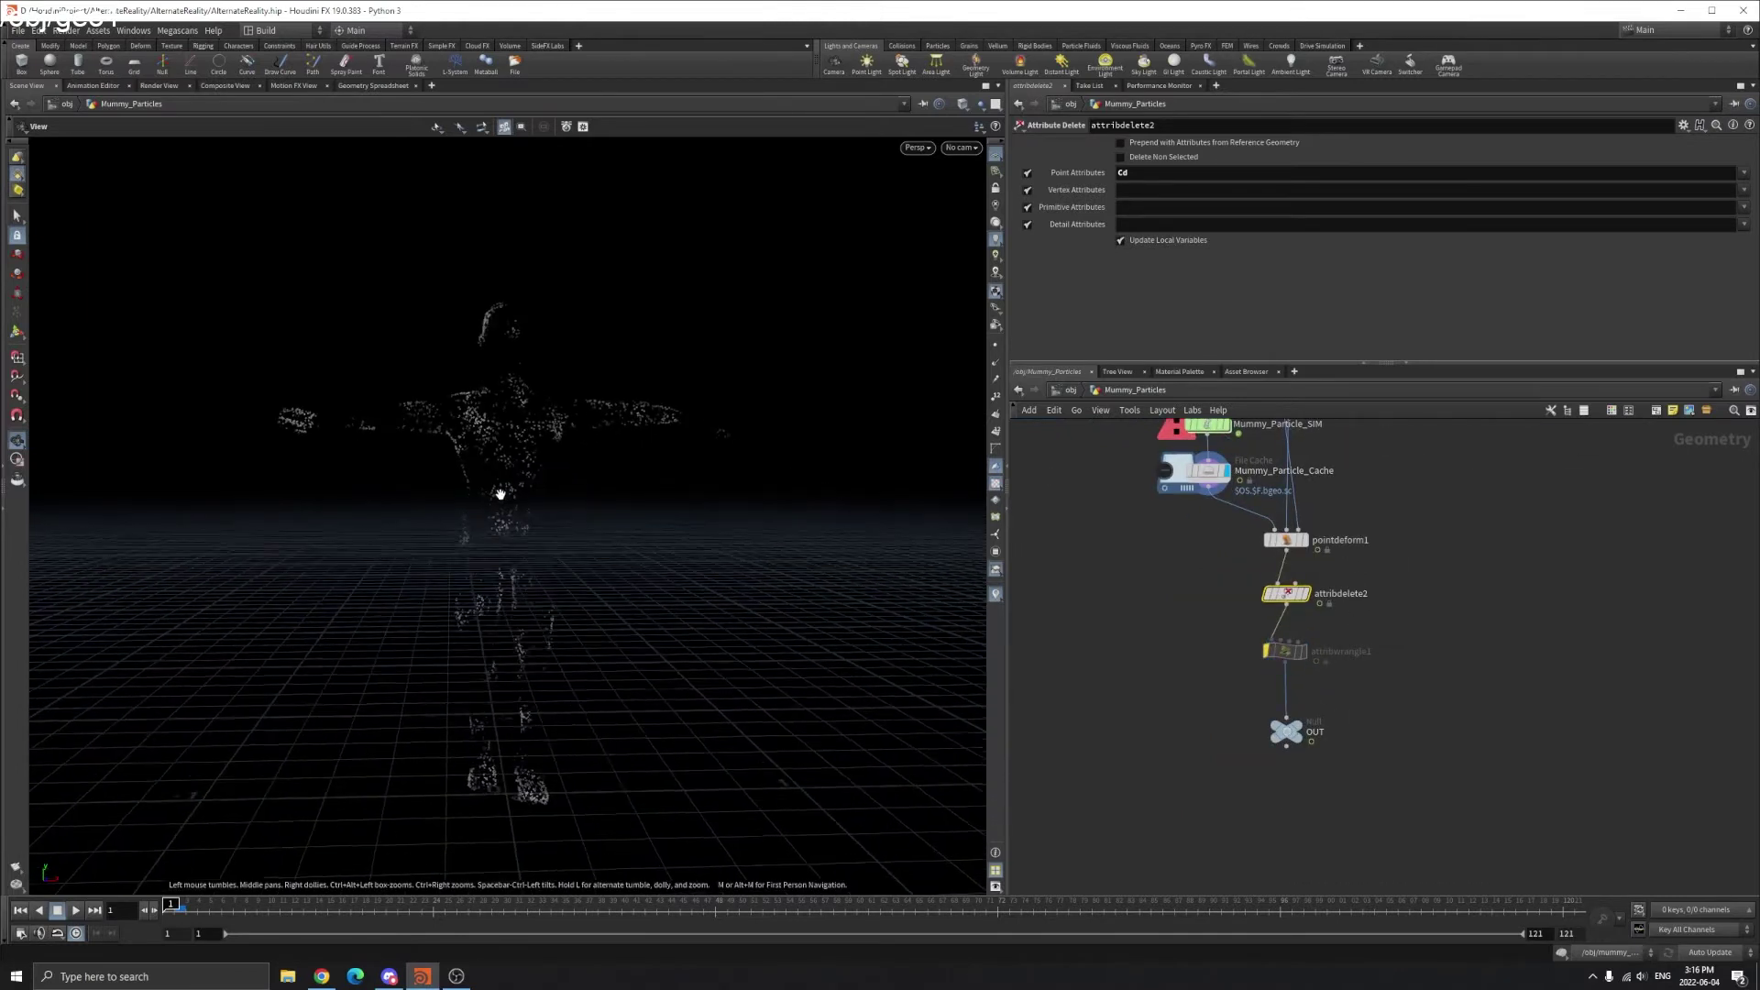
drag(565, 499, 677, 589)
- Play the cached mummy particle simulation and stop it at frame 69
click(76, 910)
drag(627, 715, 714, 547)
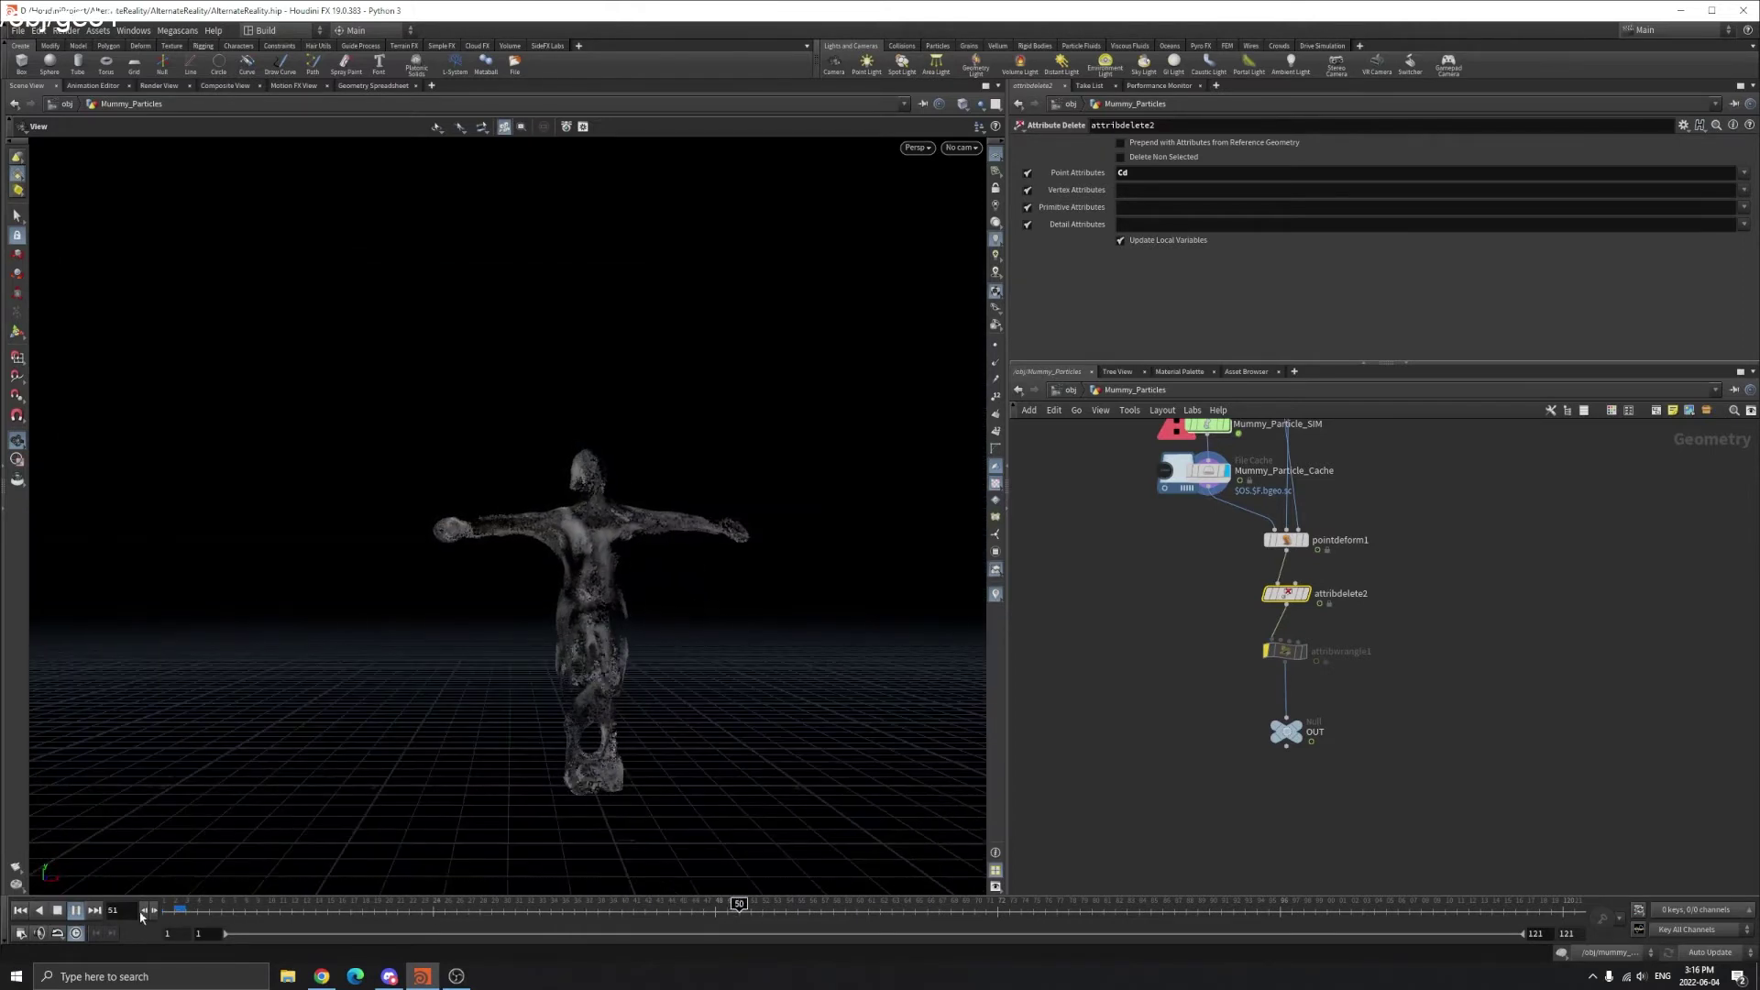
click(77, 911)
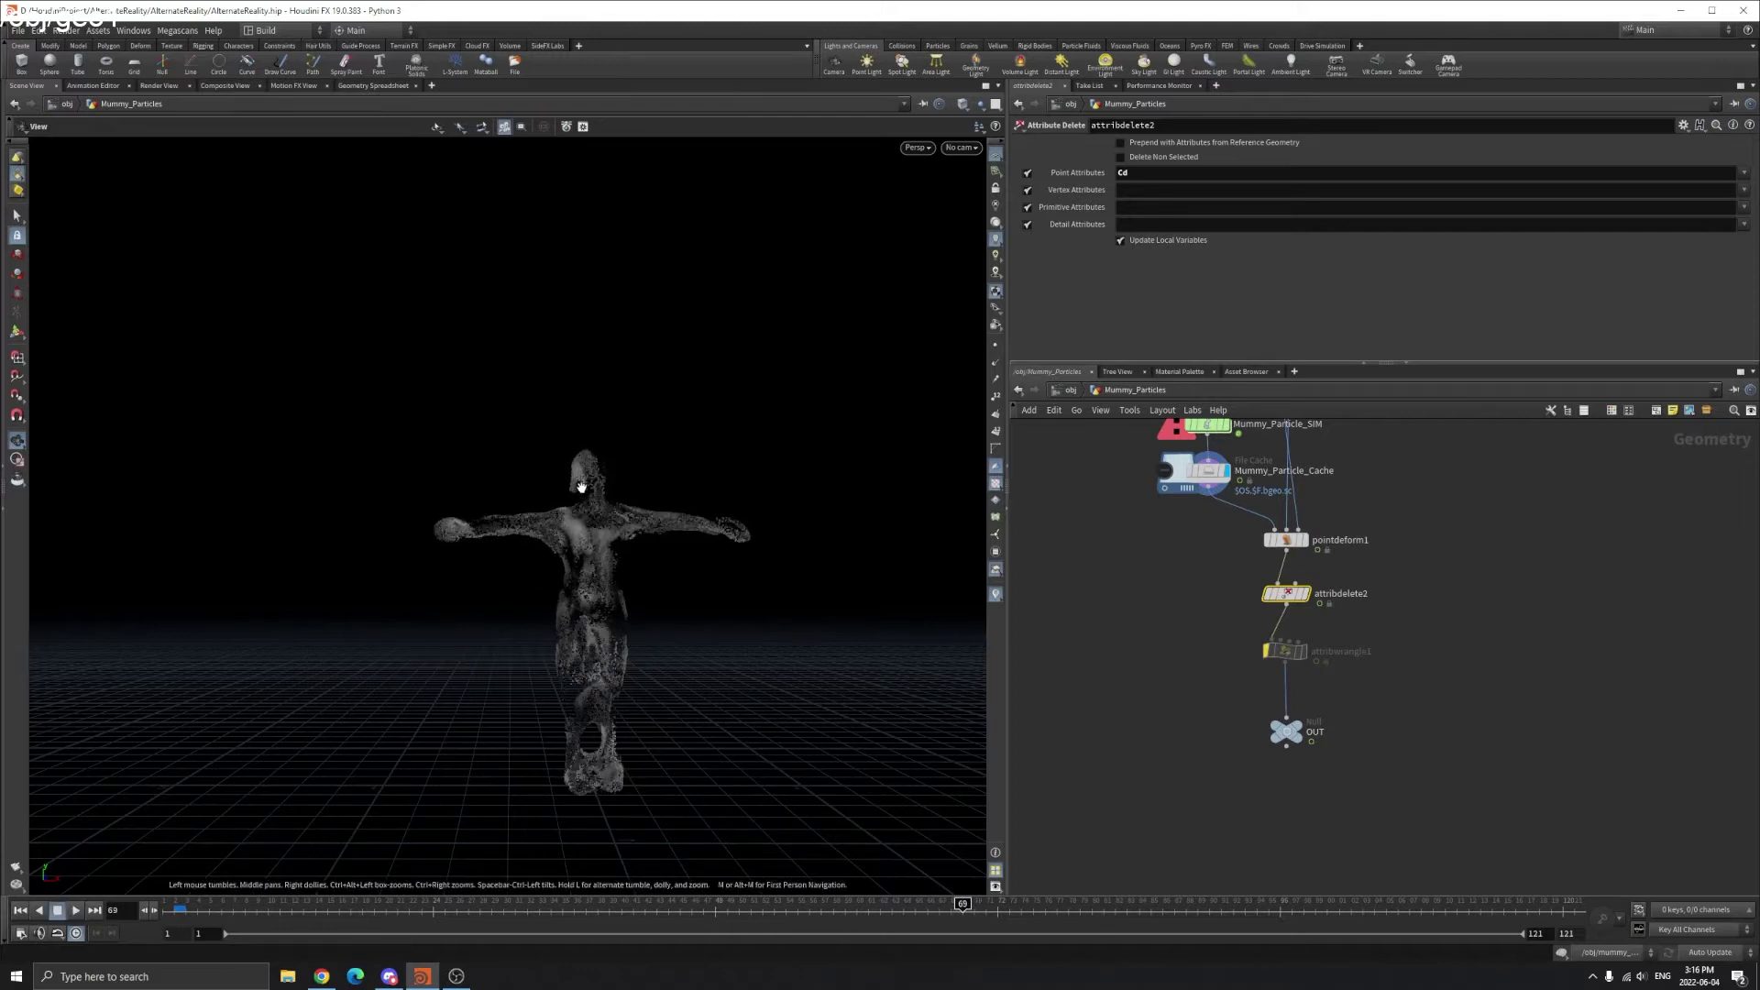
scroll(581, 487, up, 2)
- Look over the node chain inside the mummy_Fire object, then return to the object level
click(1072, 390)
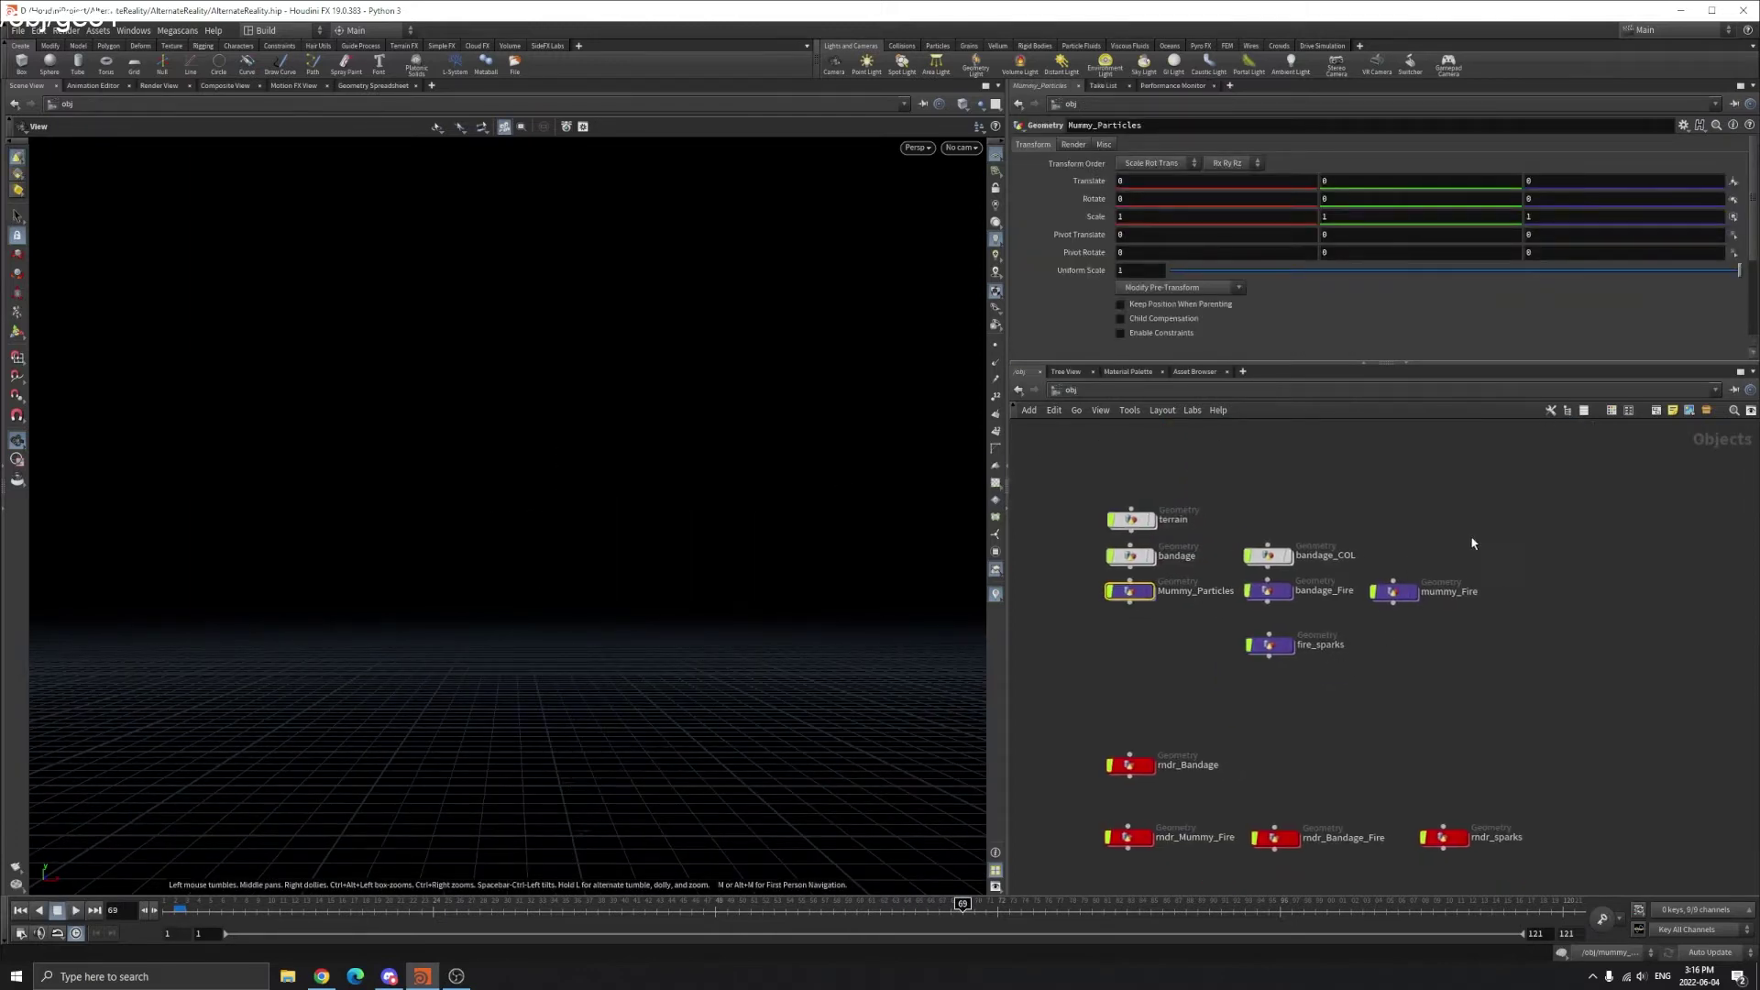
double_click(1393, 594)
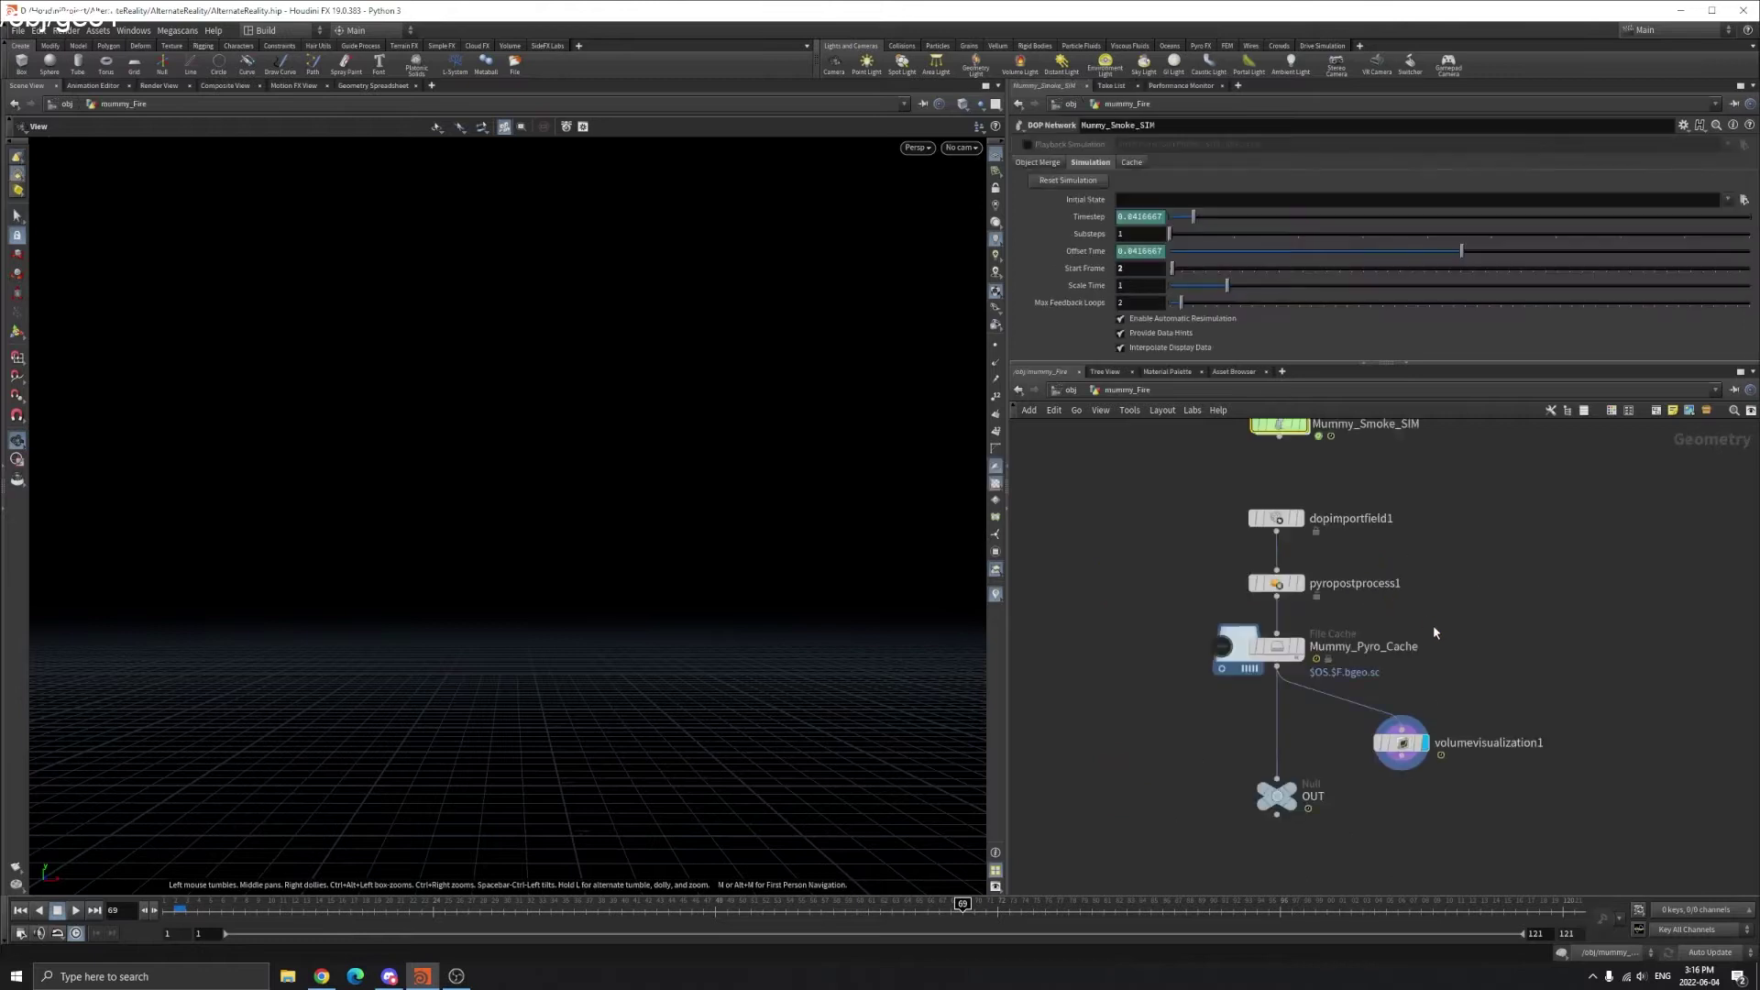
drag(480, 616, 568, 596)
click(1072, 391)
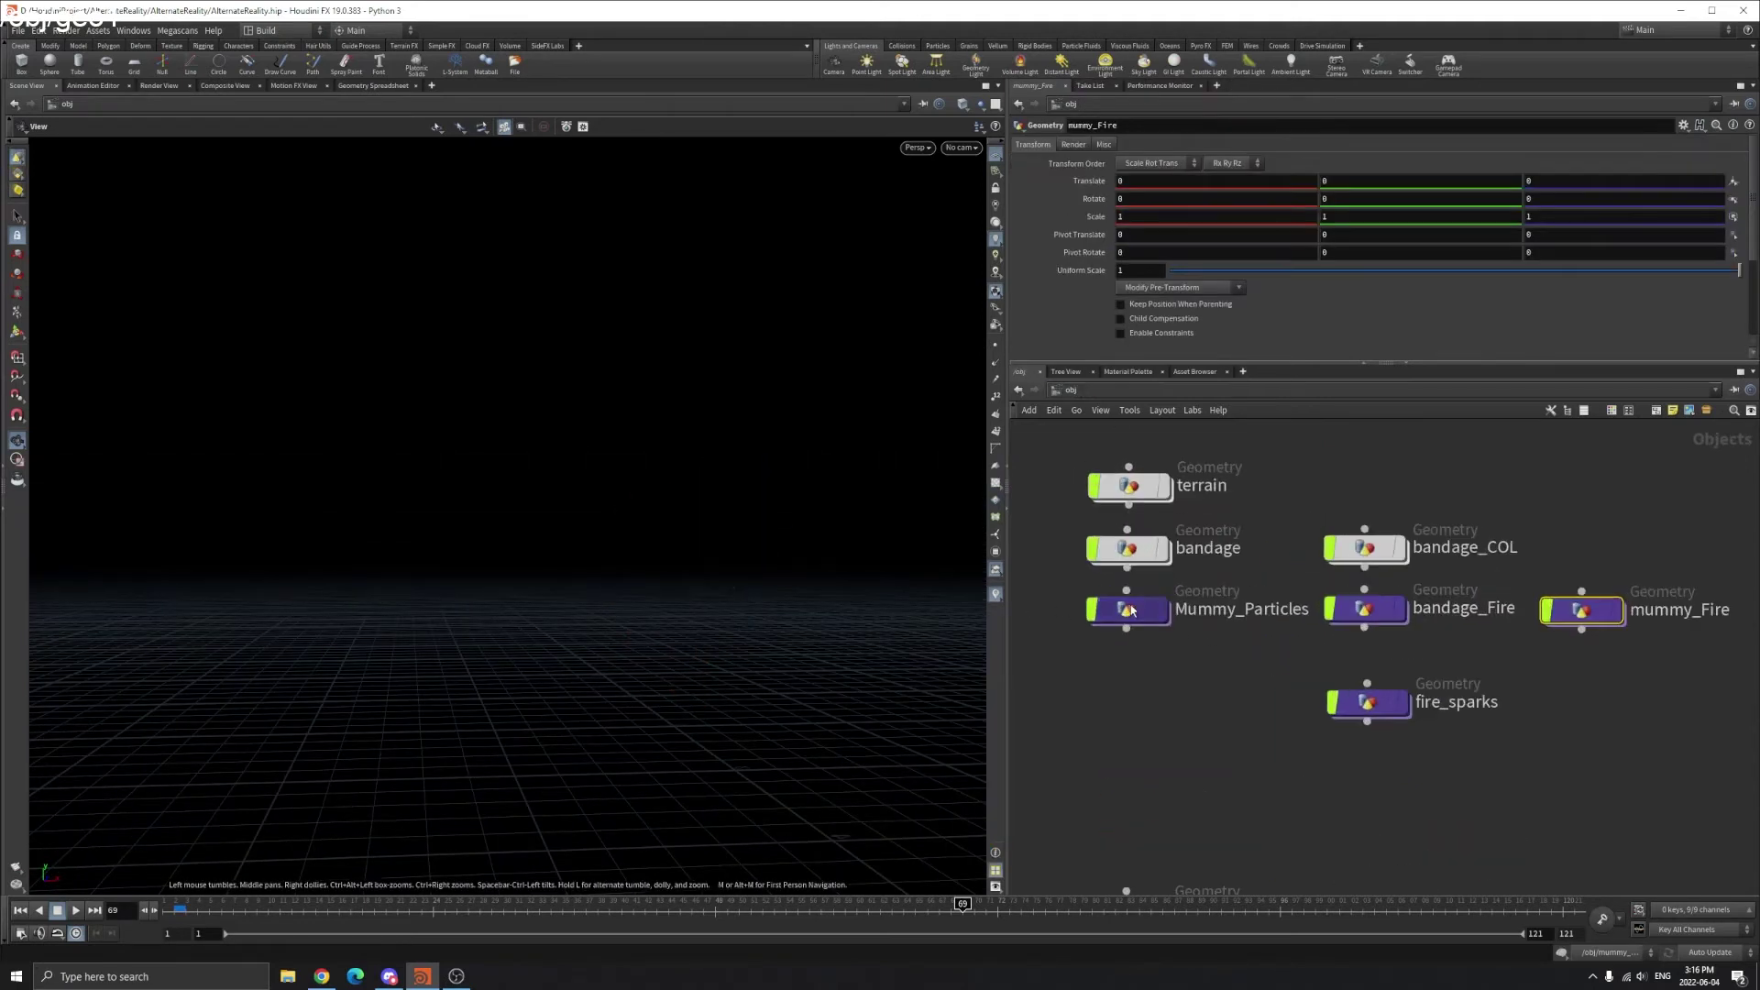
- Reopen the Mummy_Particles network, play its cached particles up to frame 100, and inspect the particle body from several angles
double_click(1137, 608)
scroll(605, 587, up, 3)
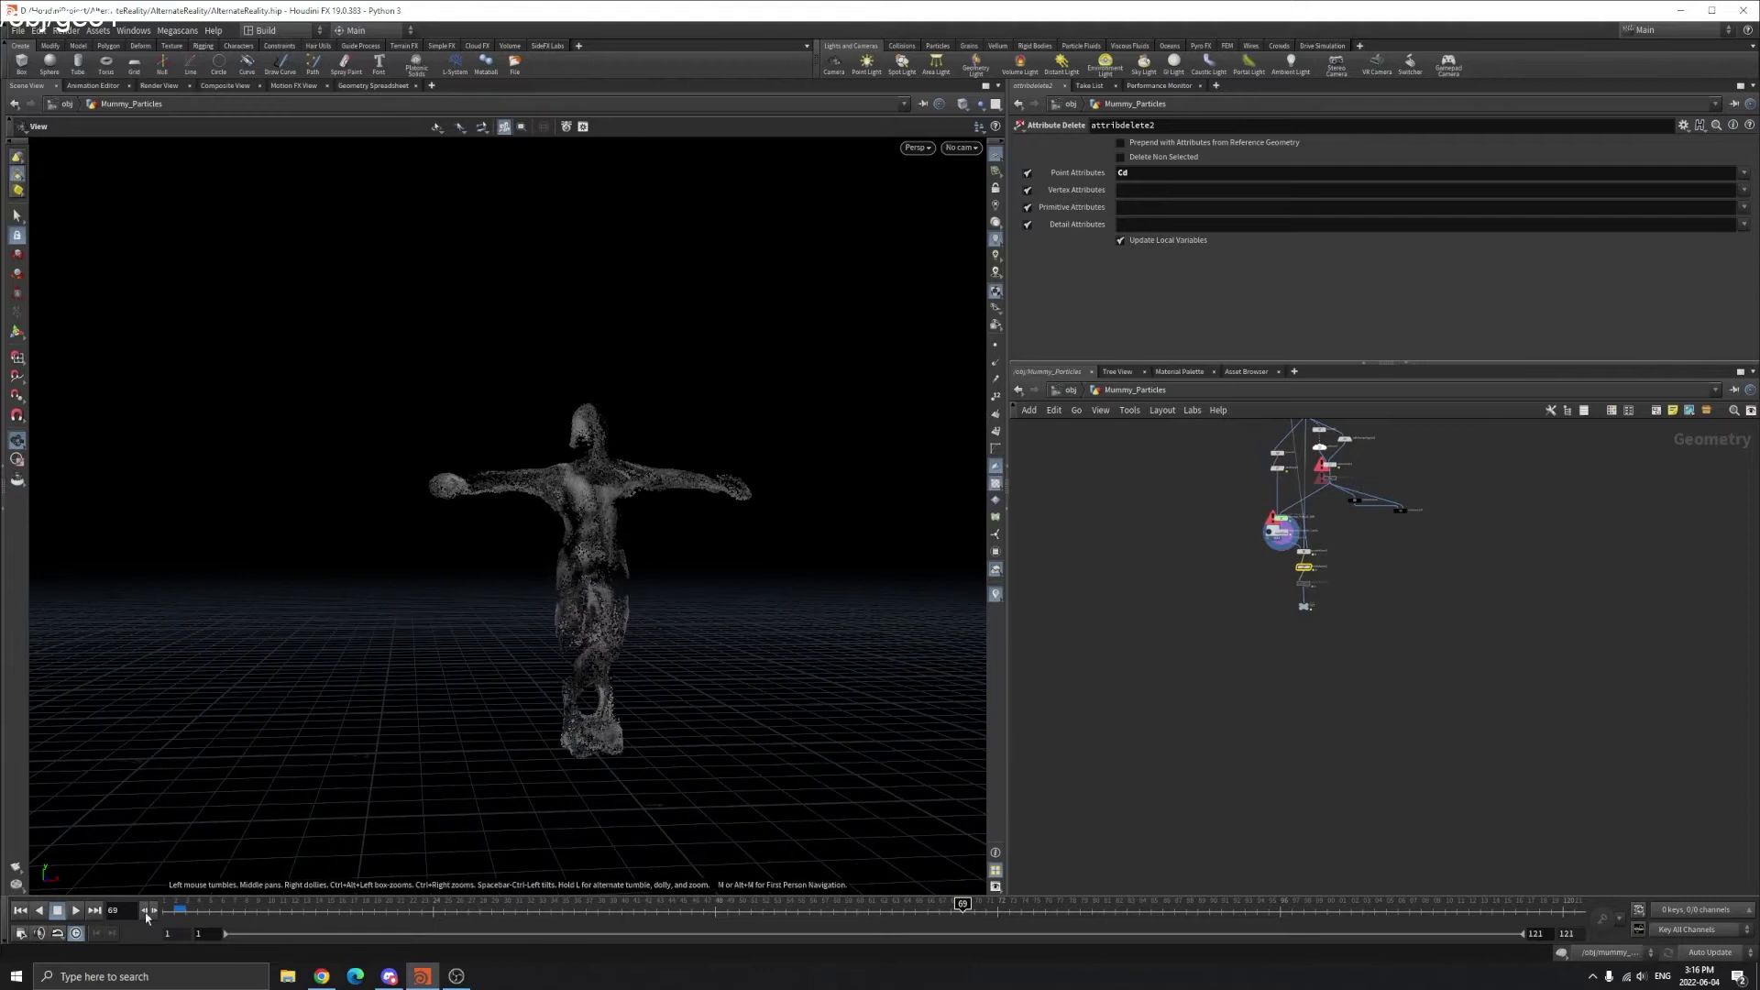
click(78, 914)
click(78, 913)
scroll(1090, 640, down, 3)
scroll(1261, 549, up, 3)
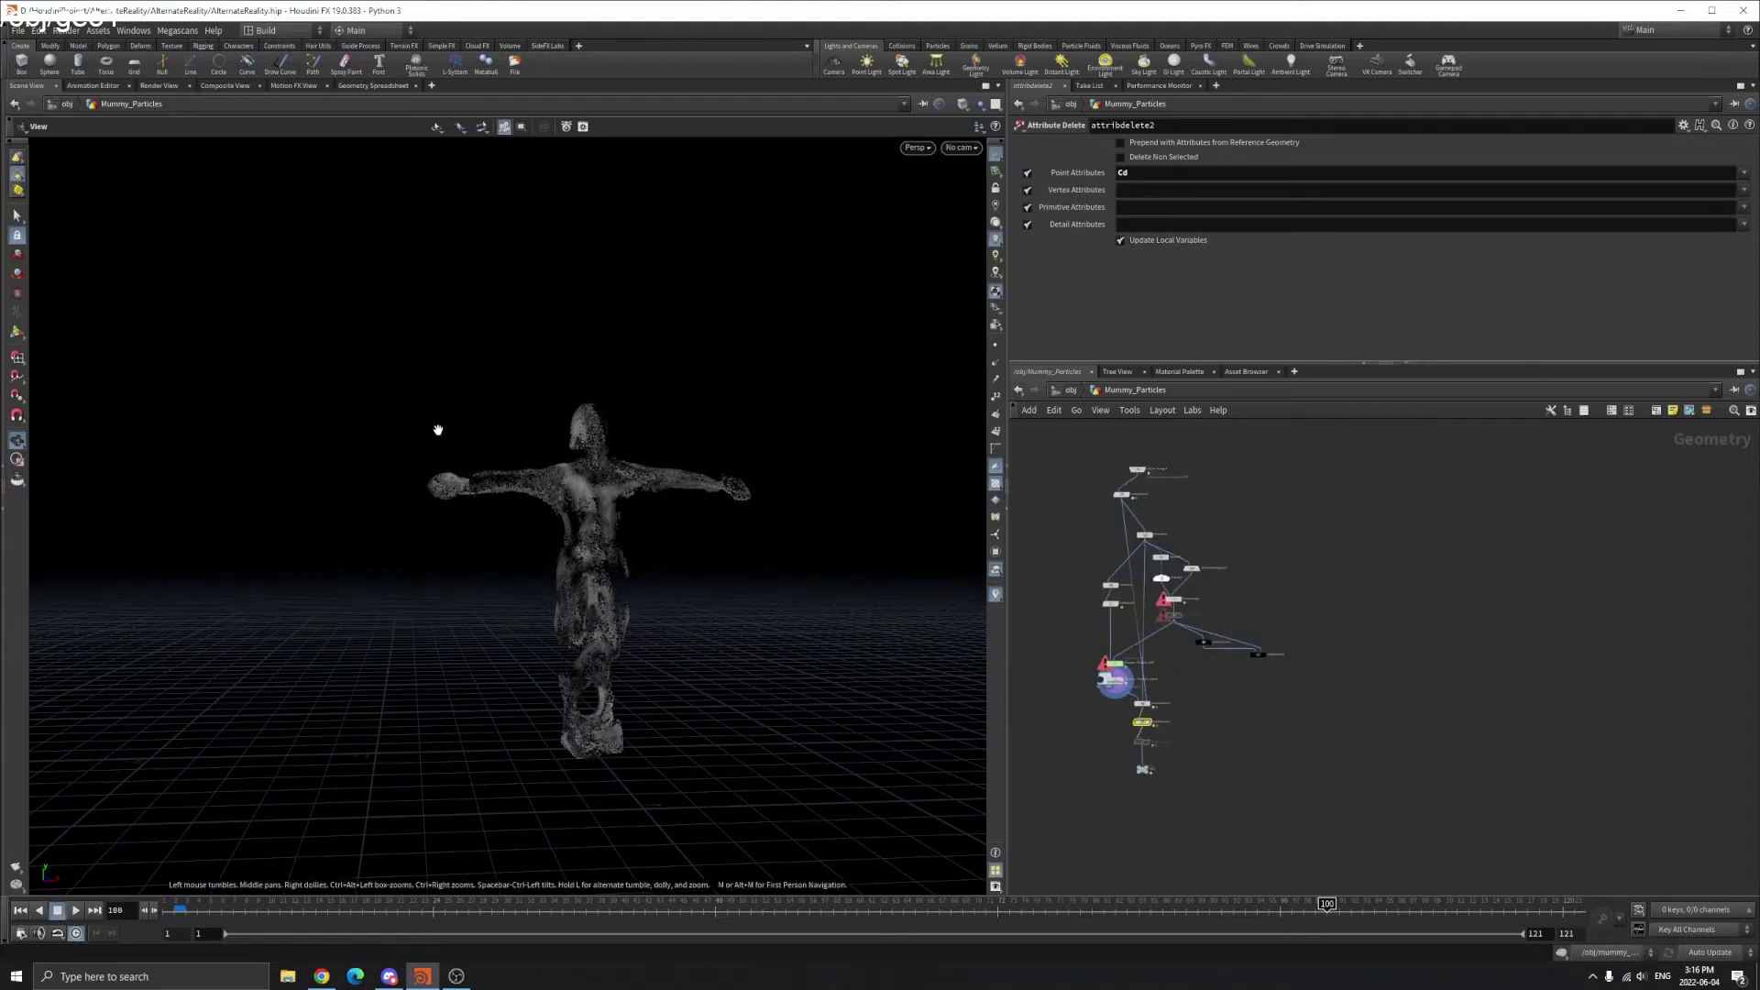
drag(732, 691, 514, 522)
scroll(1129, 465, up, 1)
drag(523, 463, 336, 530)
middle_drag(656, 355, 479, 498)
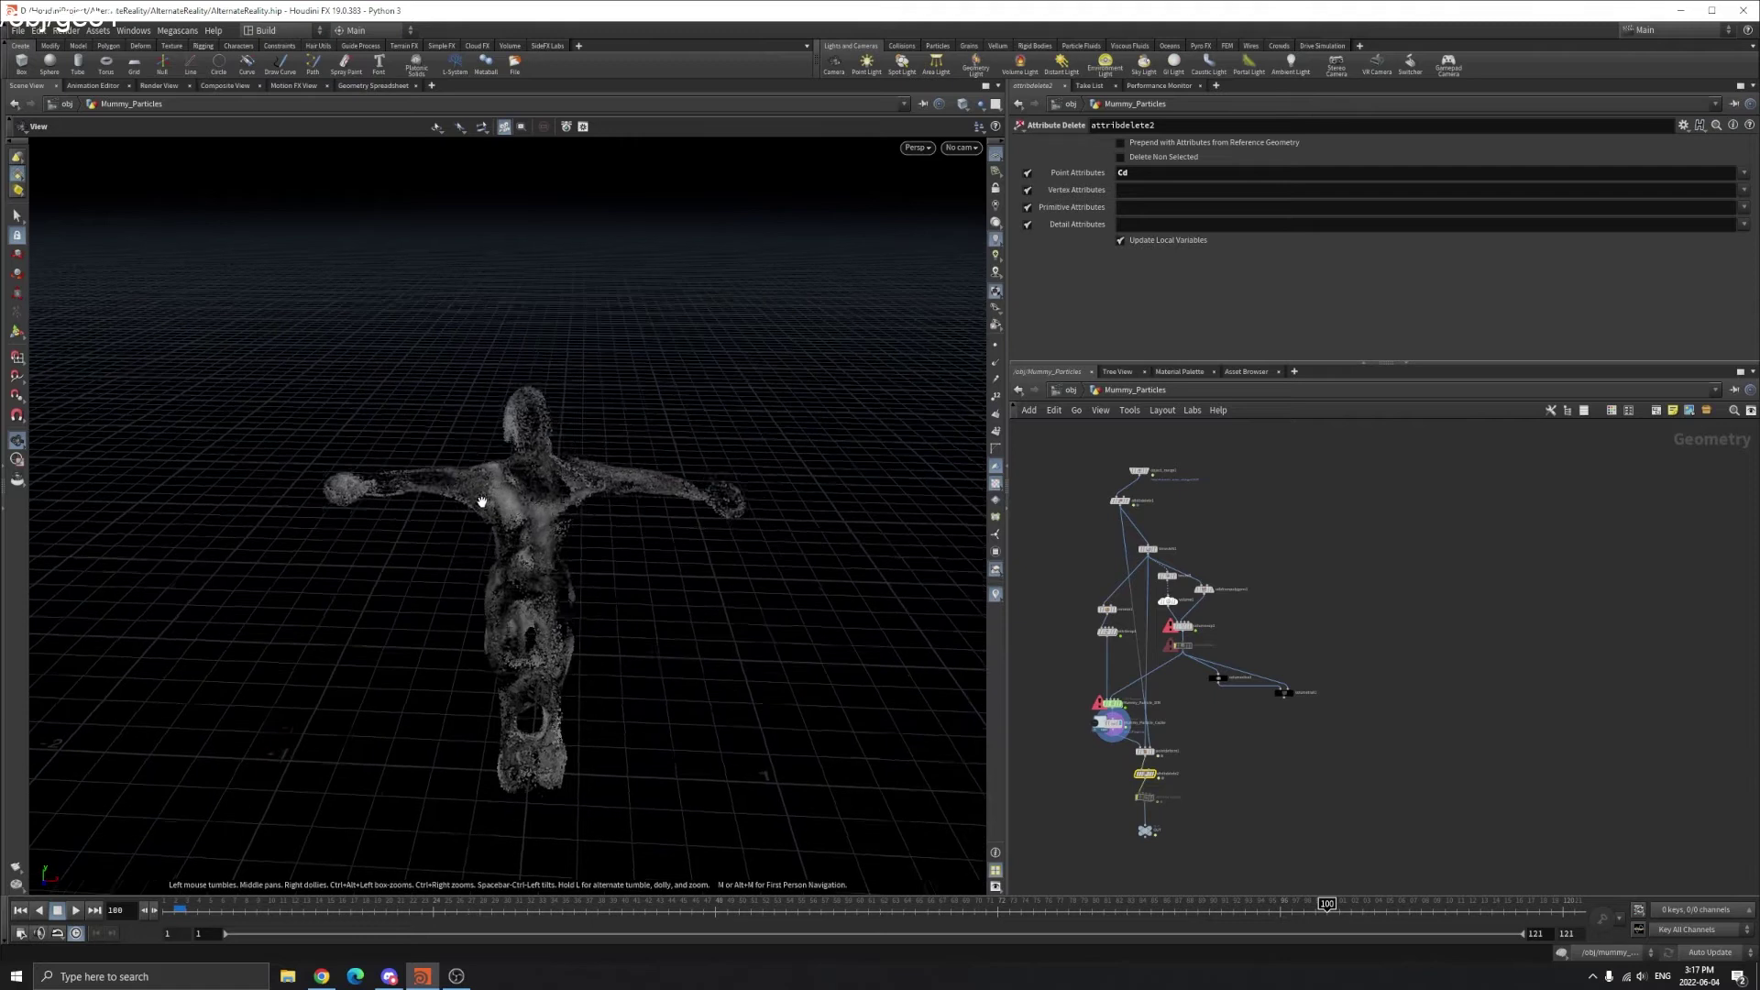
- Shift the object_merge1 node closer above attribdelete1 and display its imported character mesh at frame 1
scroll(482, 500, up, 2)
scroll(1063, 464, up, 5)
middle_drag(1398, 512, 1348, 563)
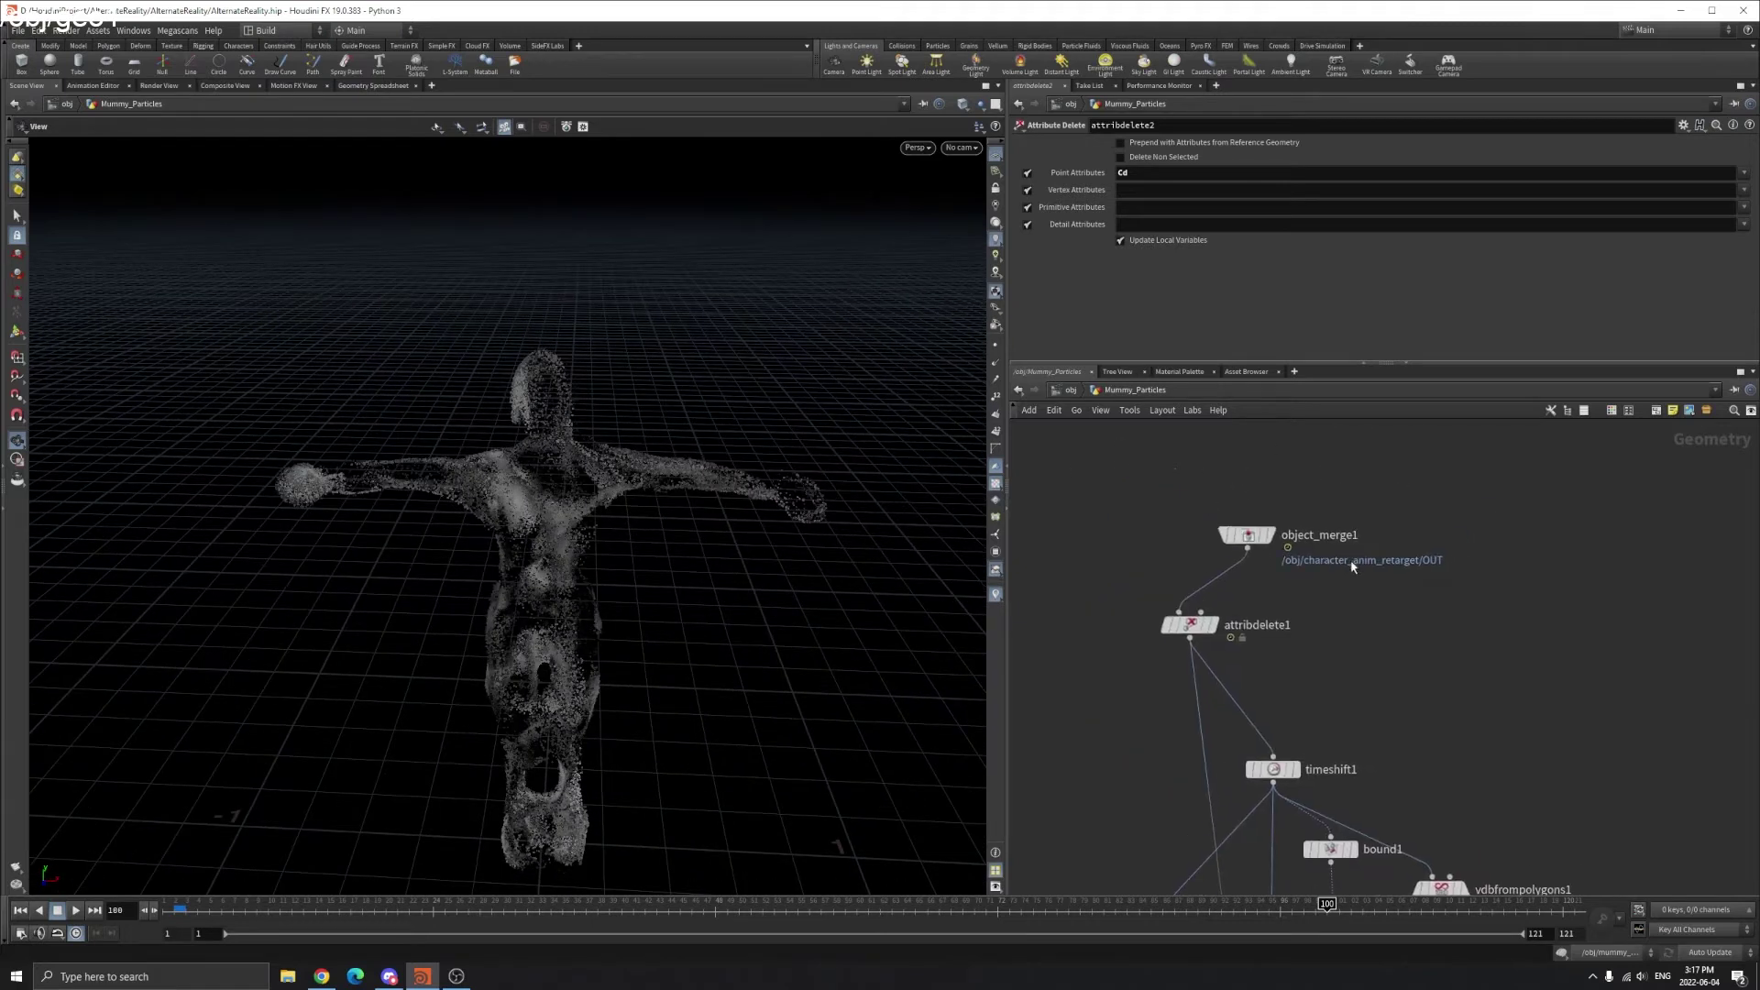
drag(1258, 543, 1212, 526)
click(1206, 536)
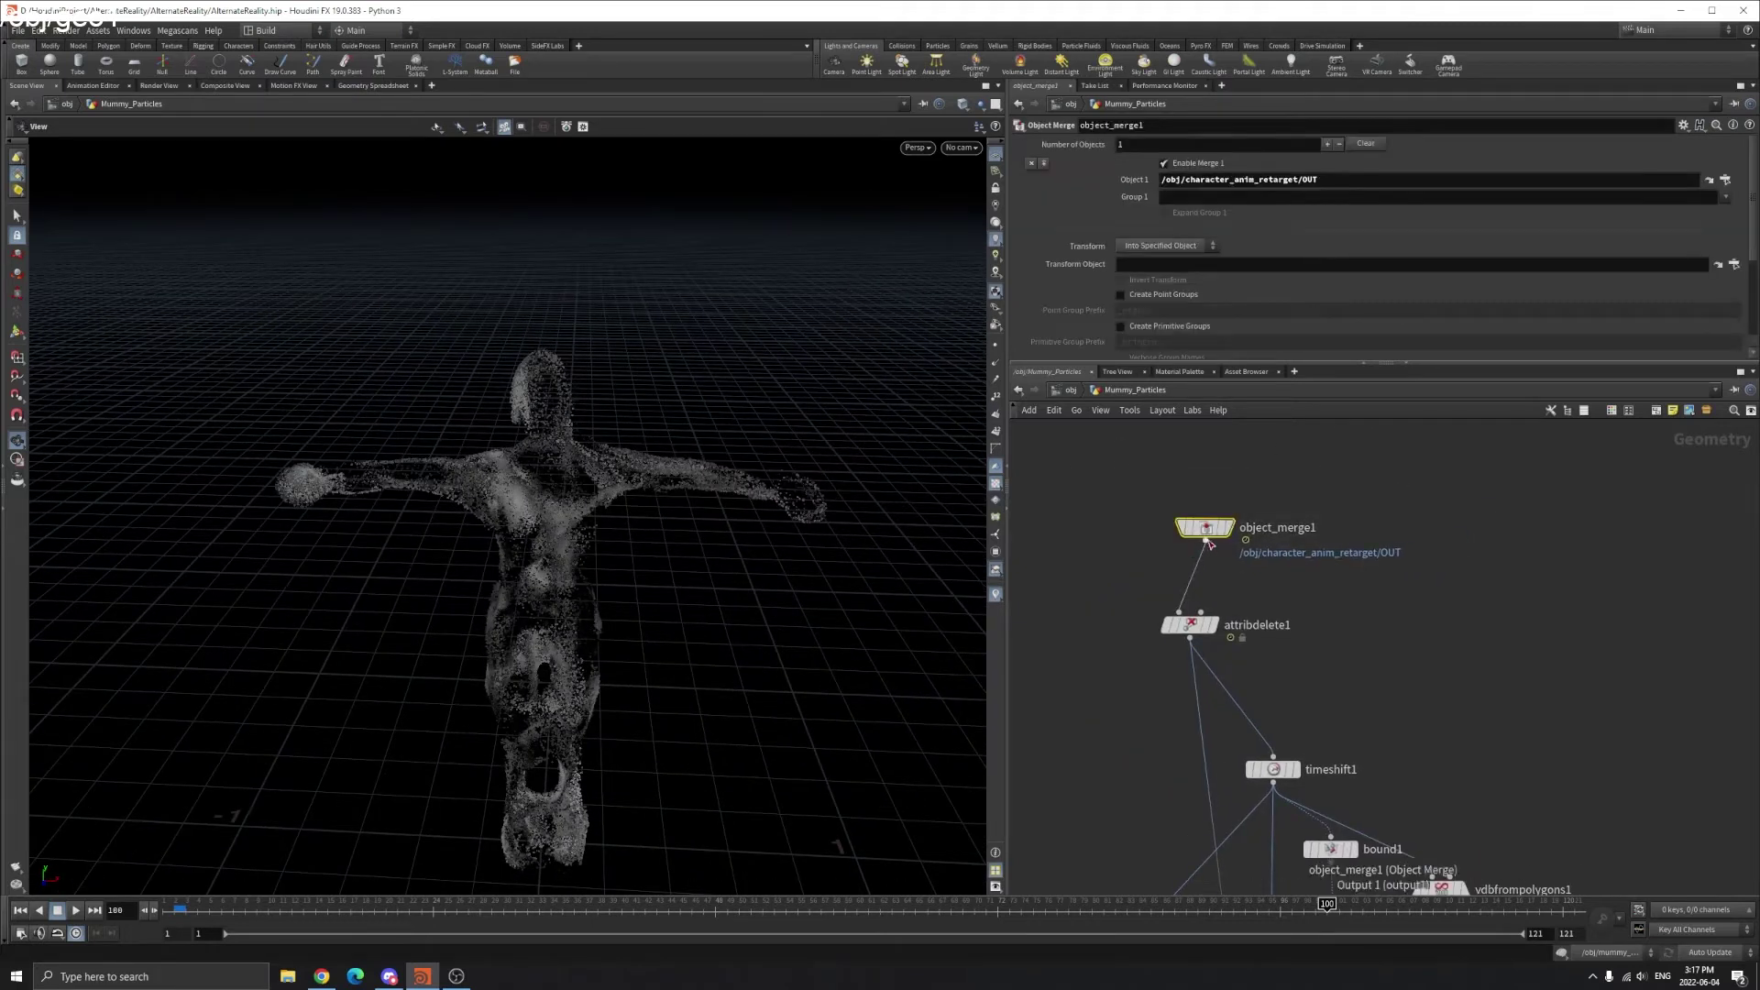
click(1235, 530)
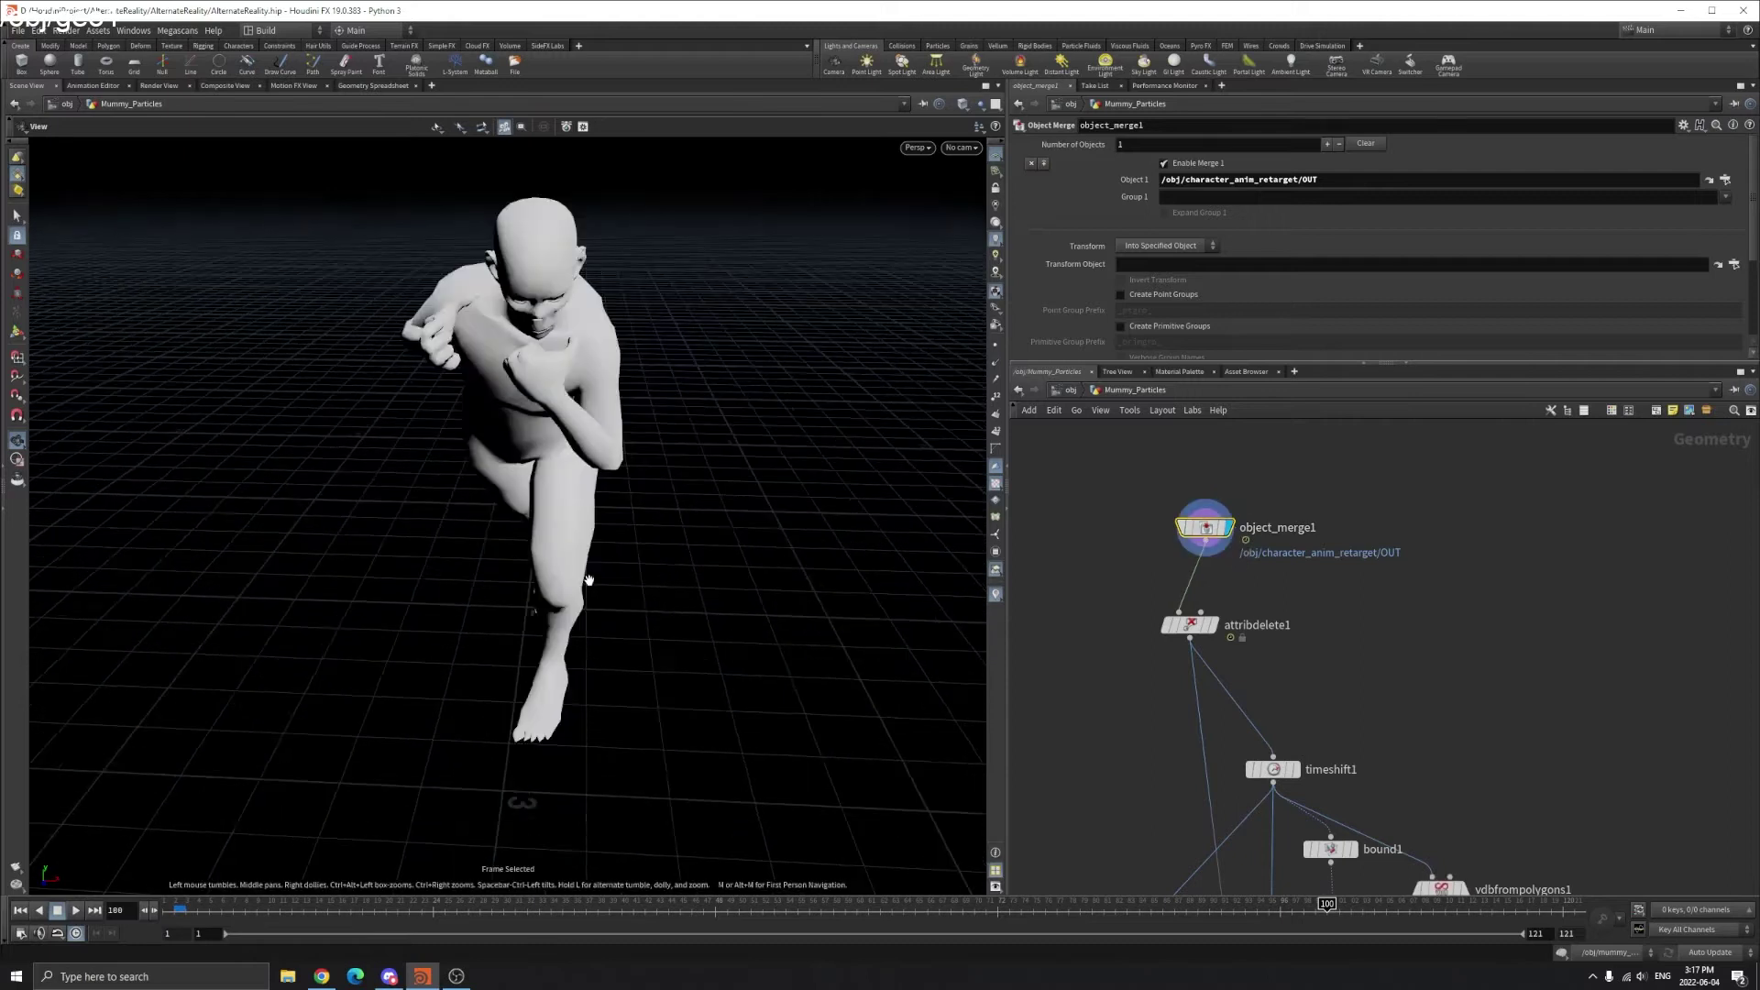
key(f)
drag(178, 917, 99, 923)
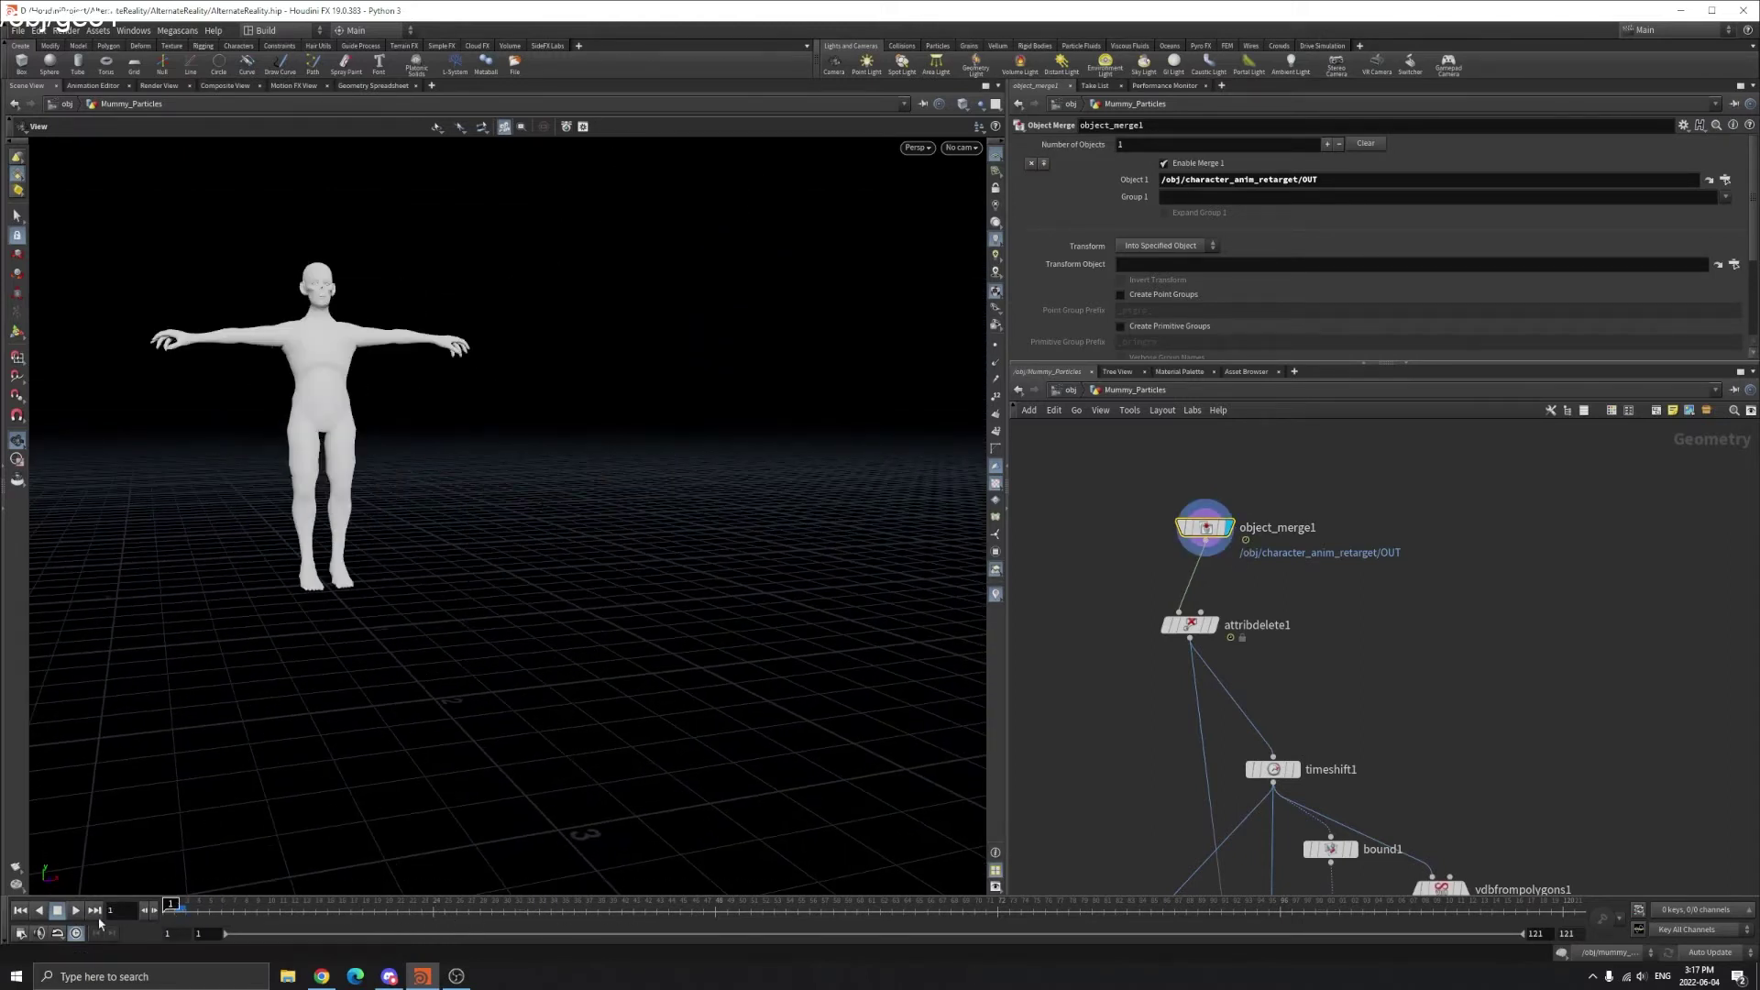
- Display the attribdelete1 node and inspect the character with its material attributes removed
scroll(1288, 577, up, 2)
click(1237, 633)
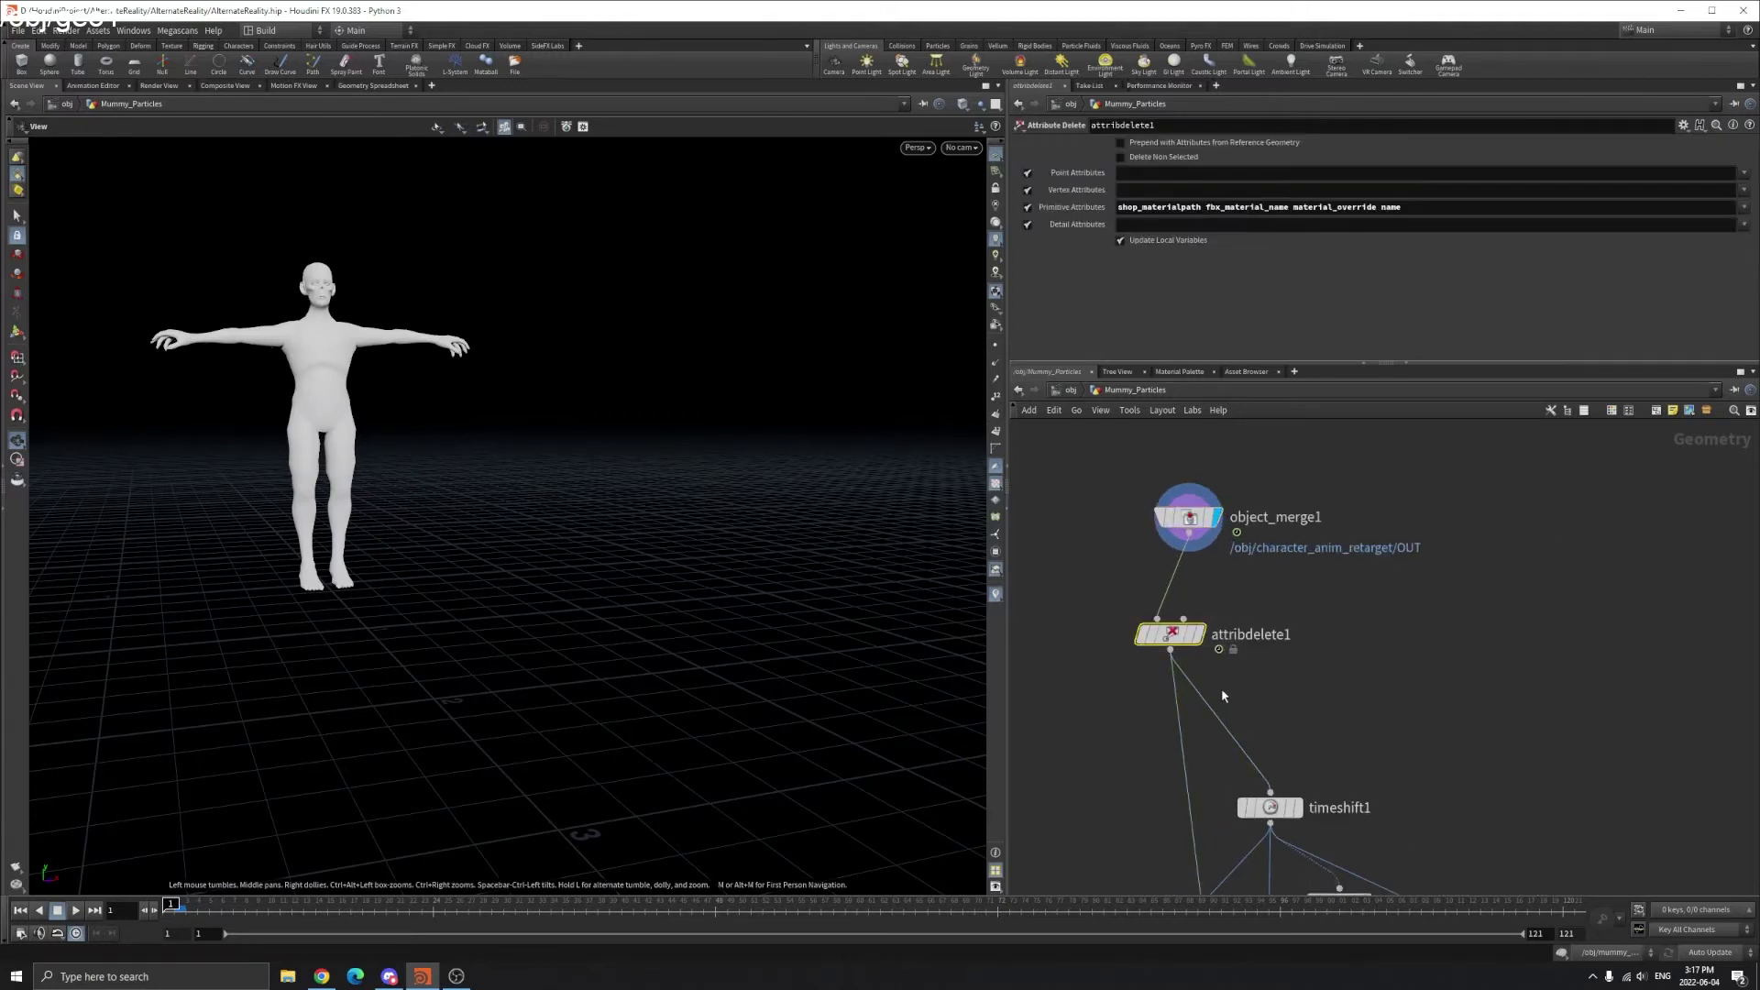
click(1199, 634)
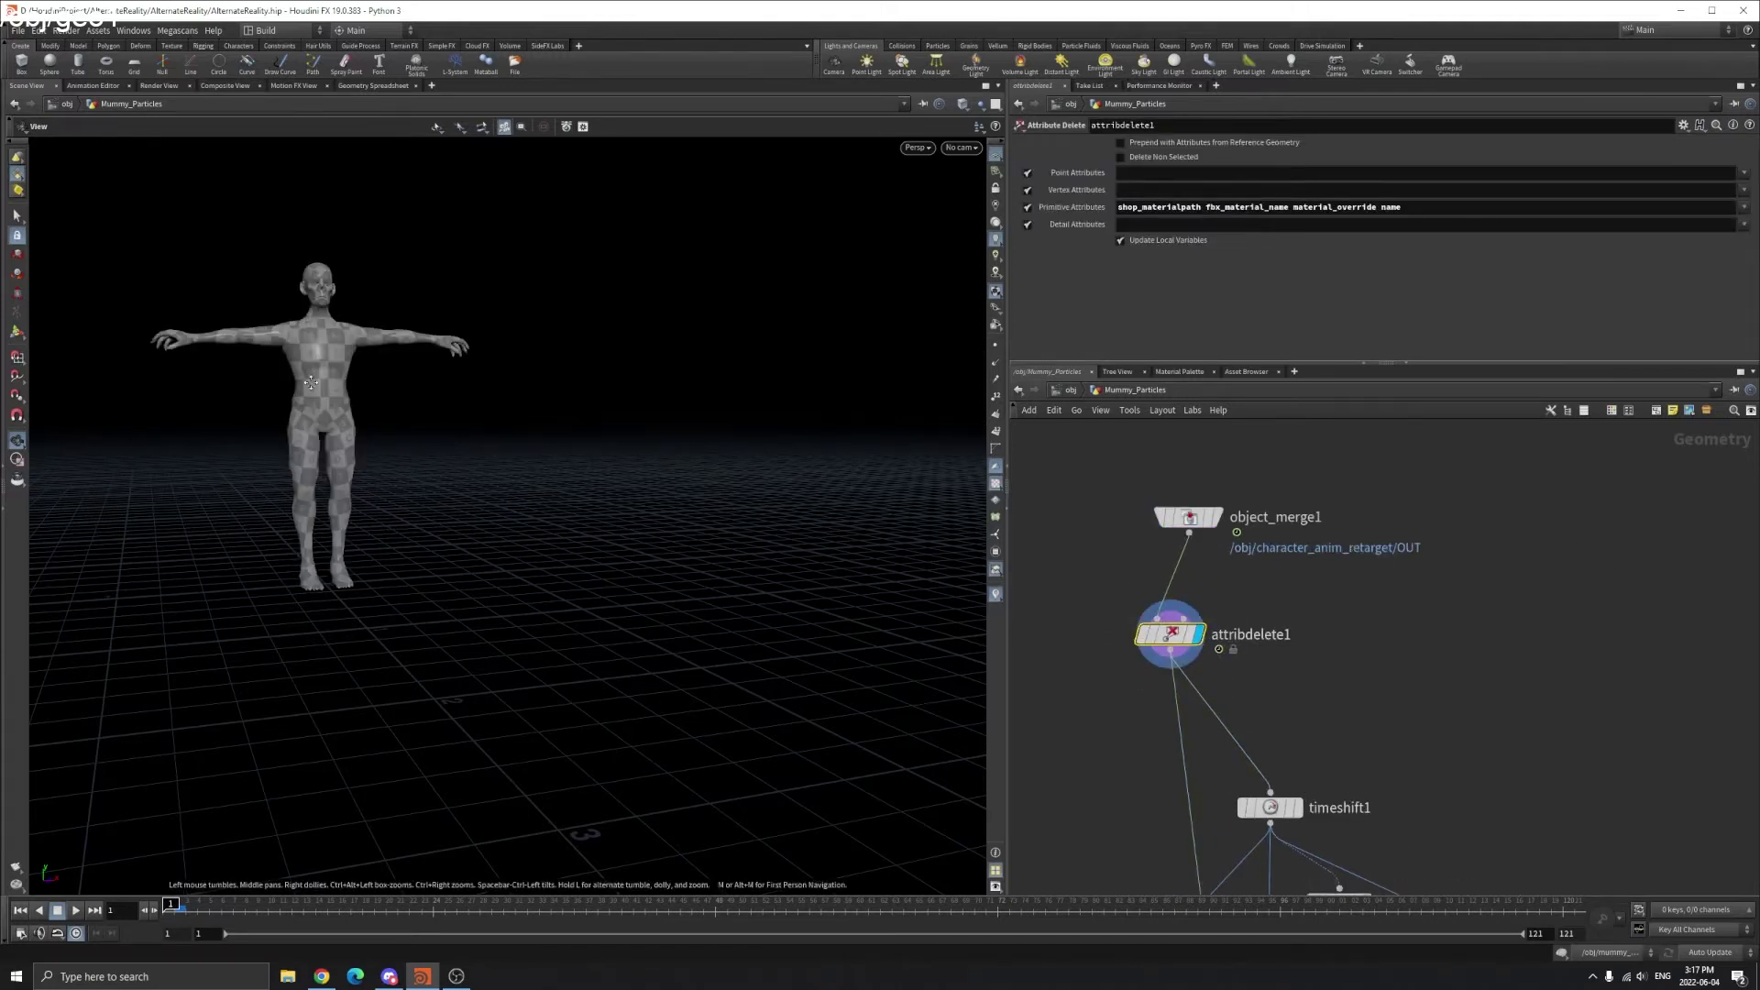
middle_drag(307, 348, 468, 504)
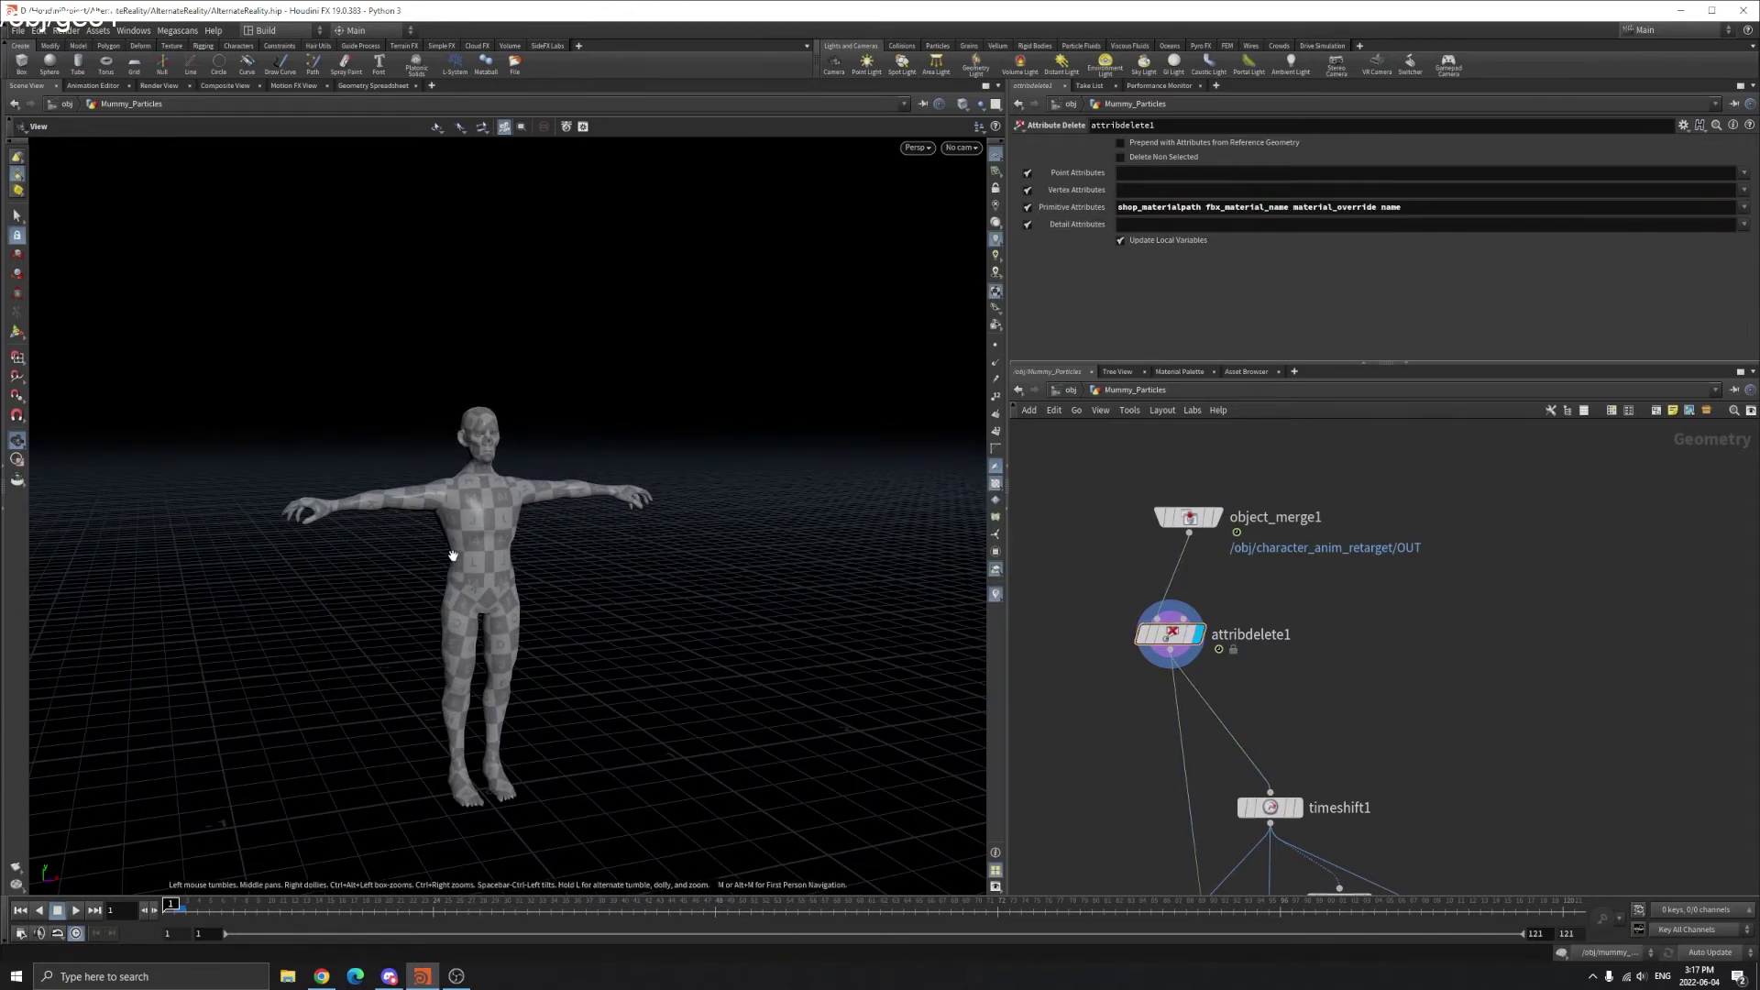
scroll(464, 581, up, 5)
scroll(458, 390, down, 3)
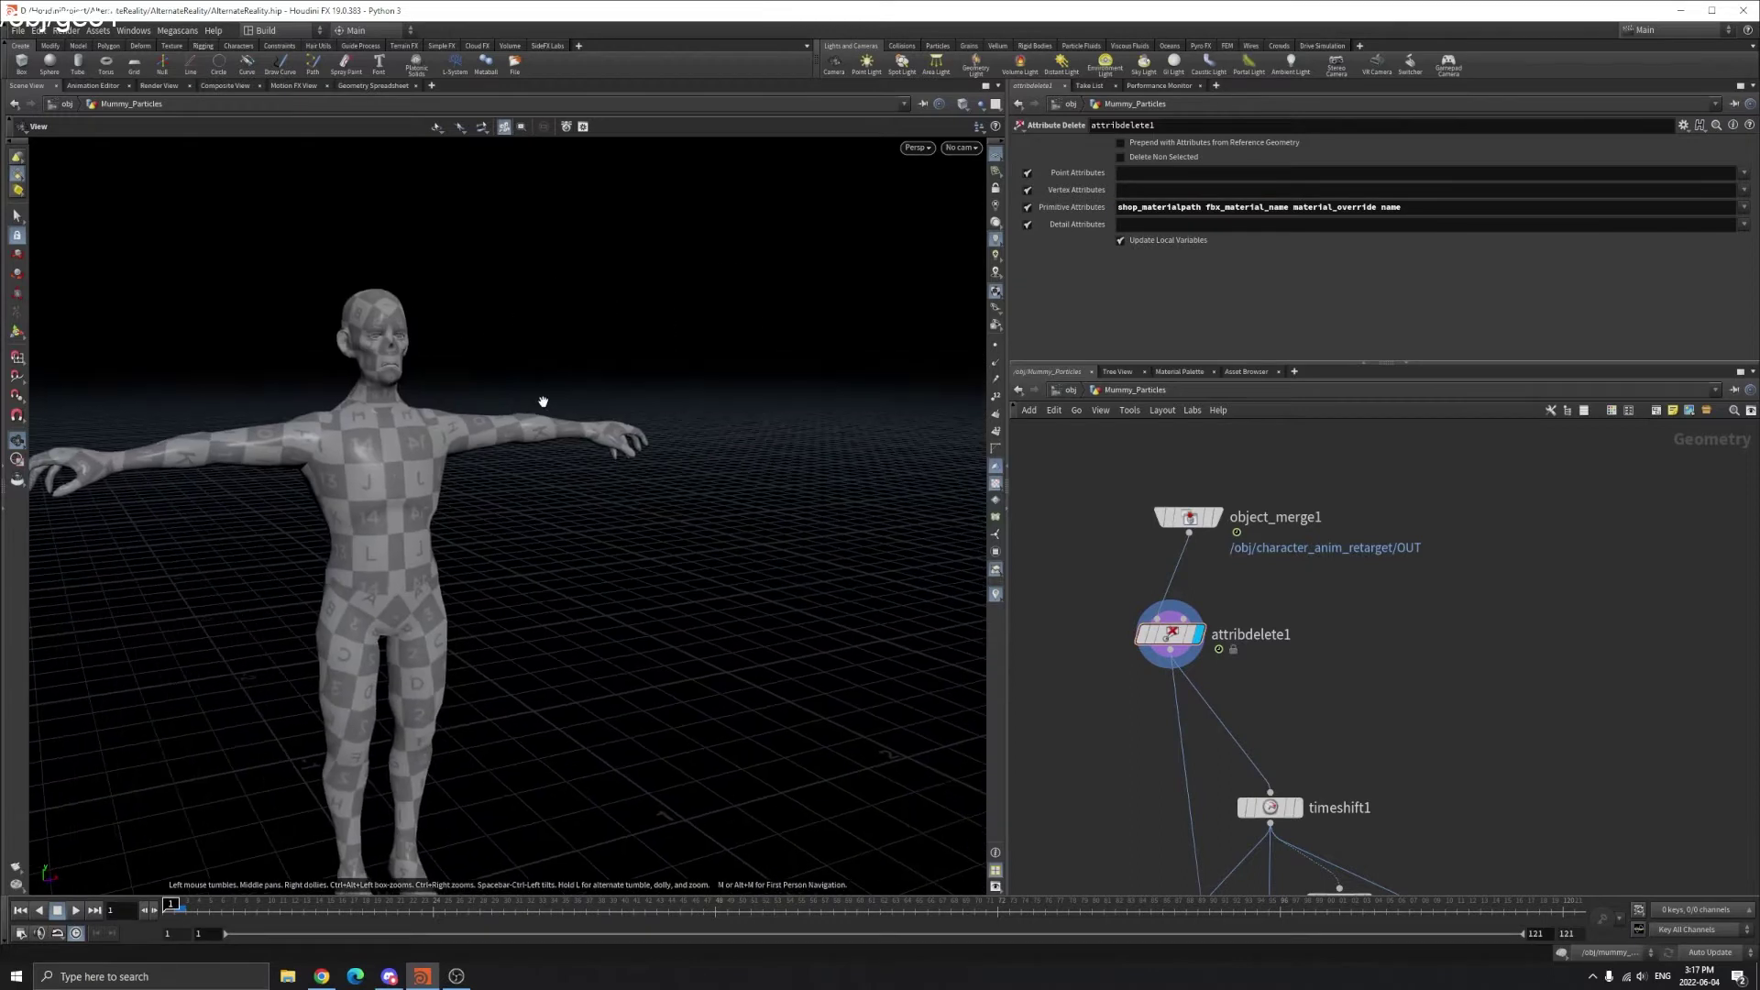
key(f)
drag(433, 424, 446, 431)
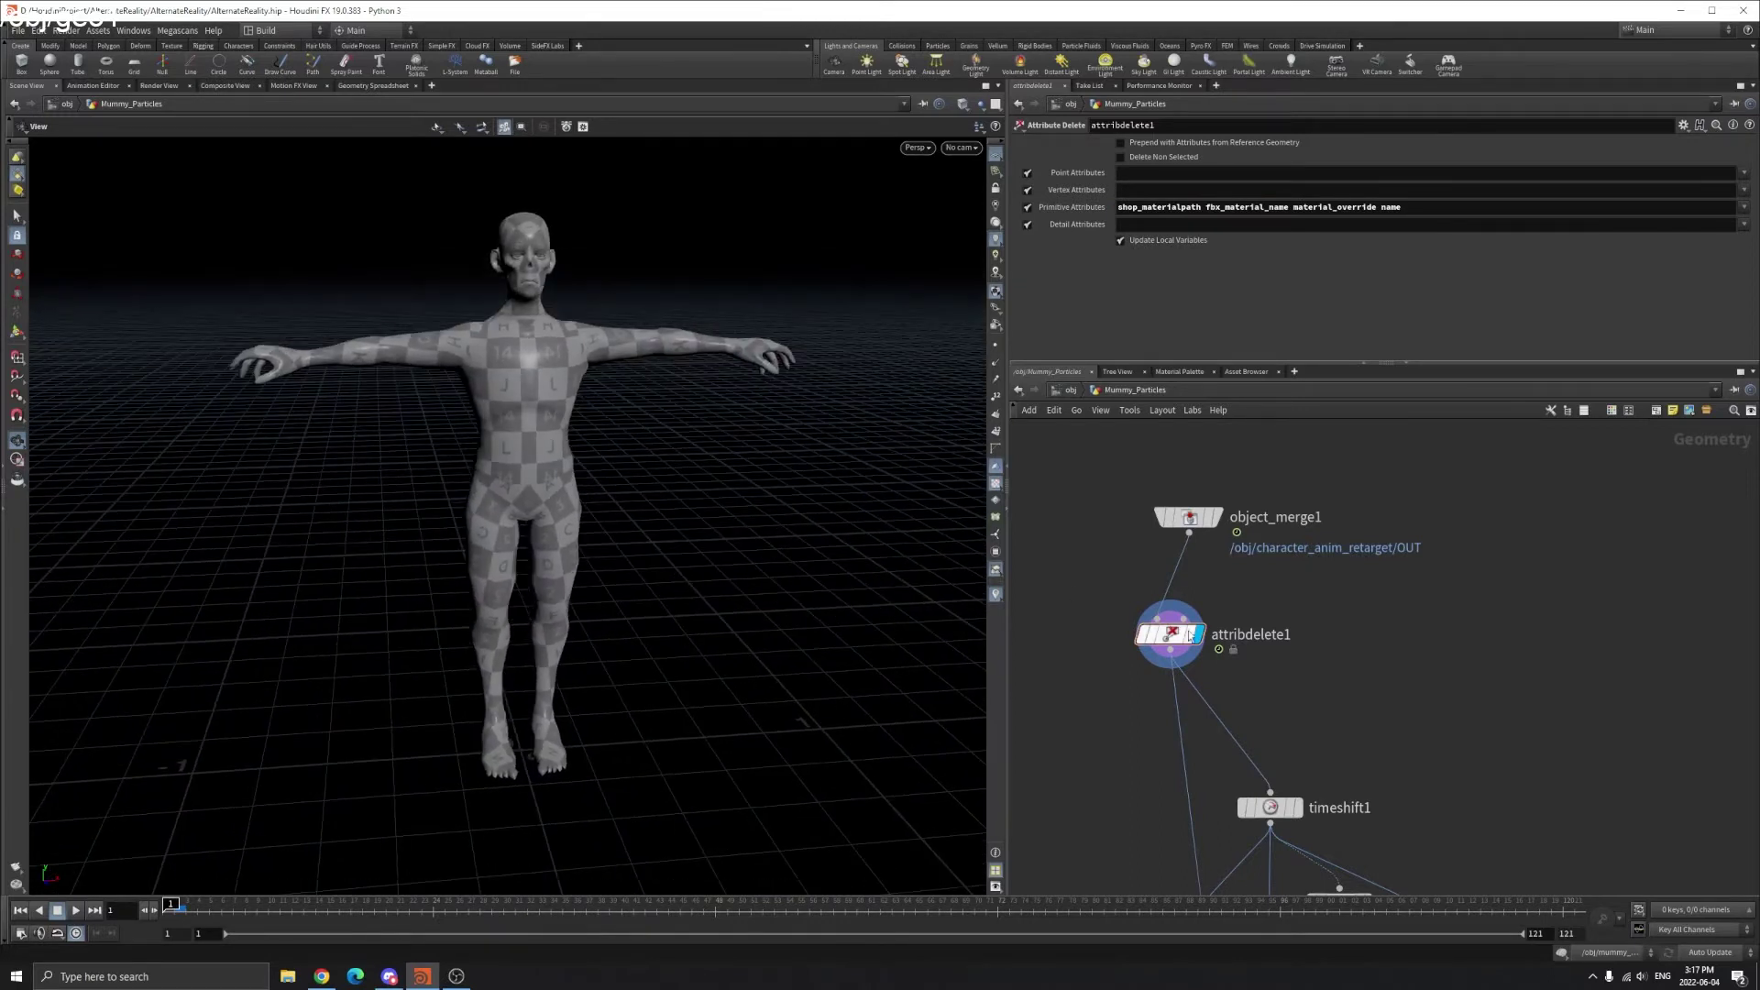
- Examine the node branches from timeshift1 to Mummy_Particle_SIM alongside the T-posed character
scroll(1230, 657, down, 5)
scroll(1269, 777, up, 5)
middle_click(1272, 795)
scroll(1281, 649, down, 3)
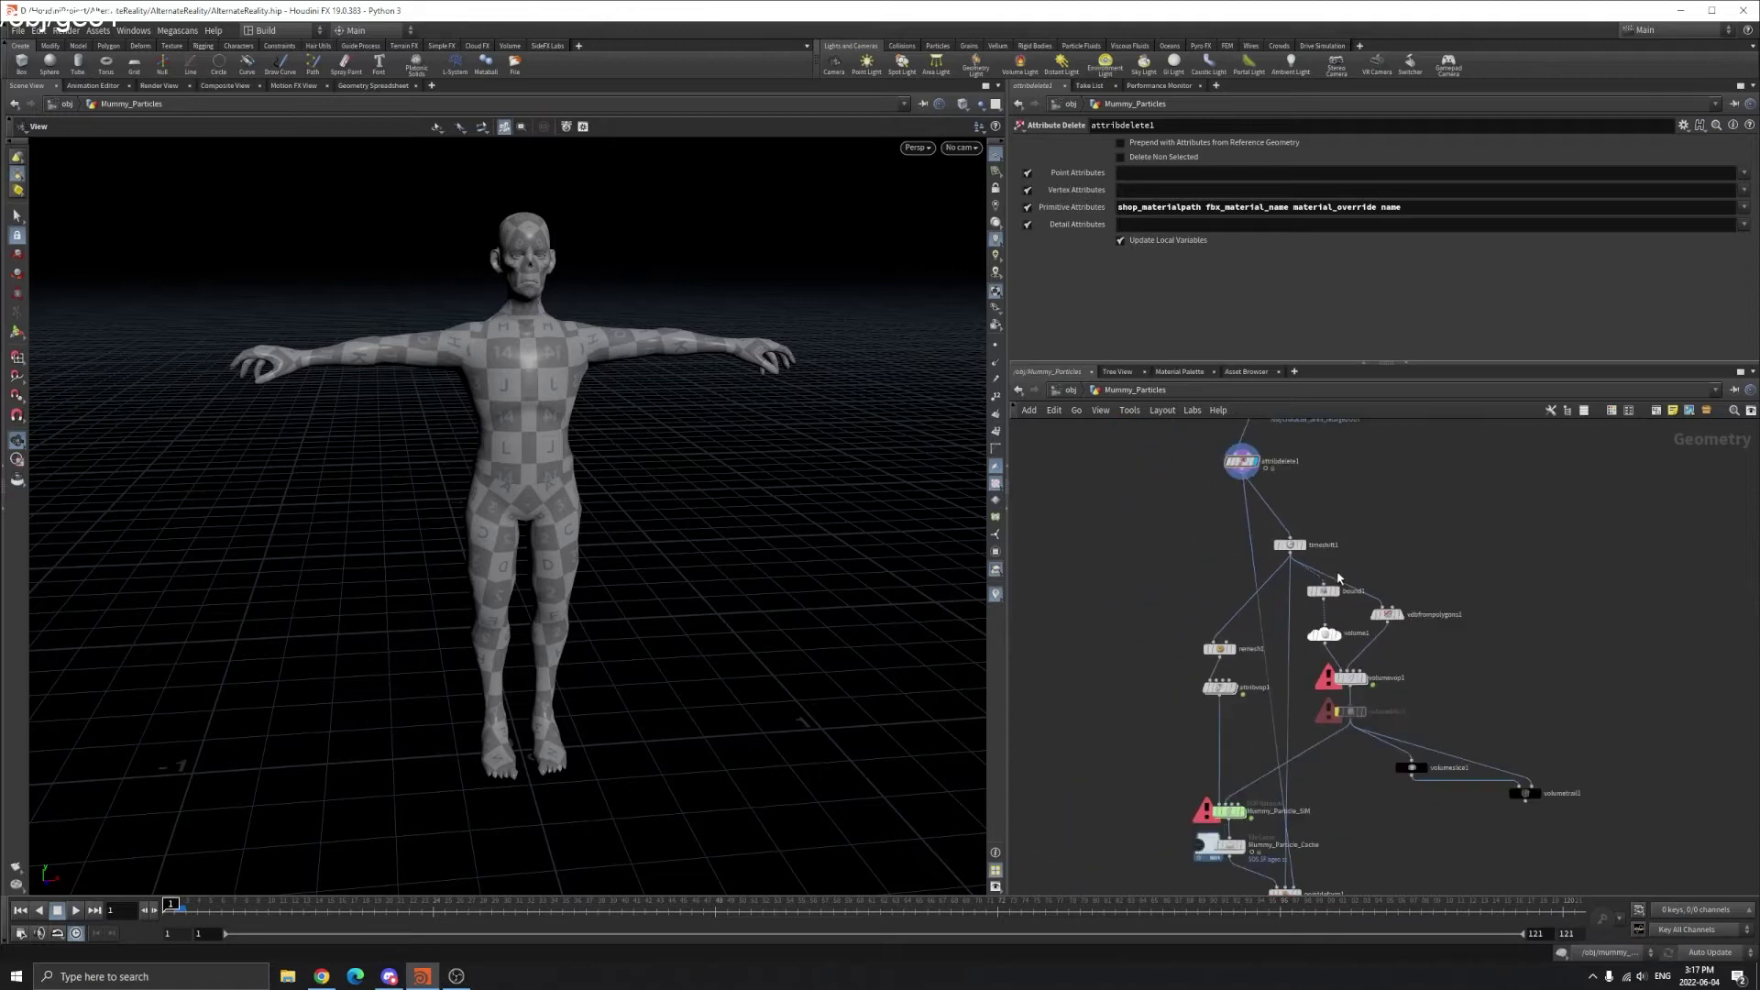
scroll(1260, 828, up, 2)
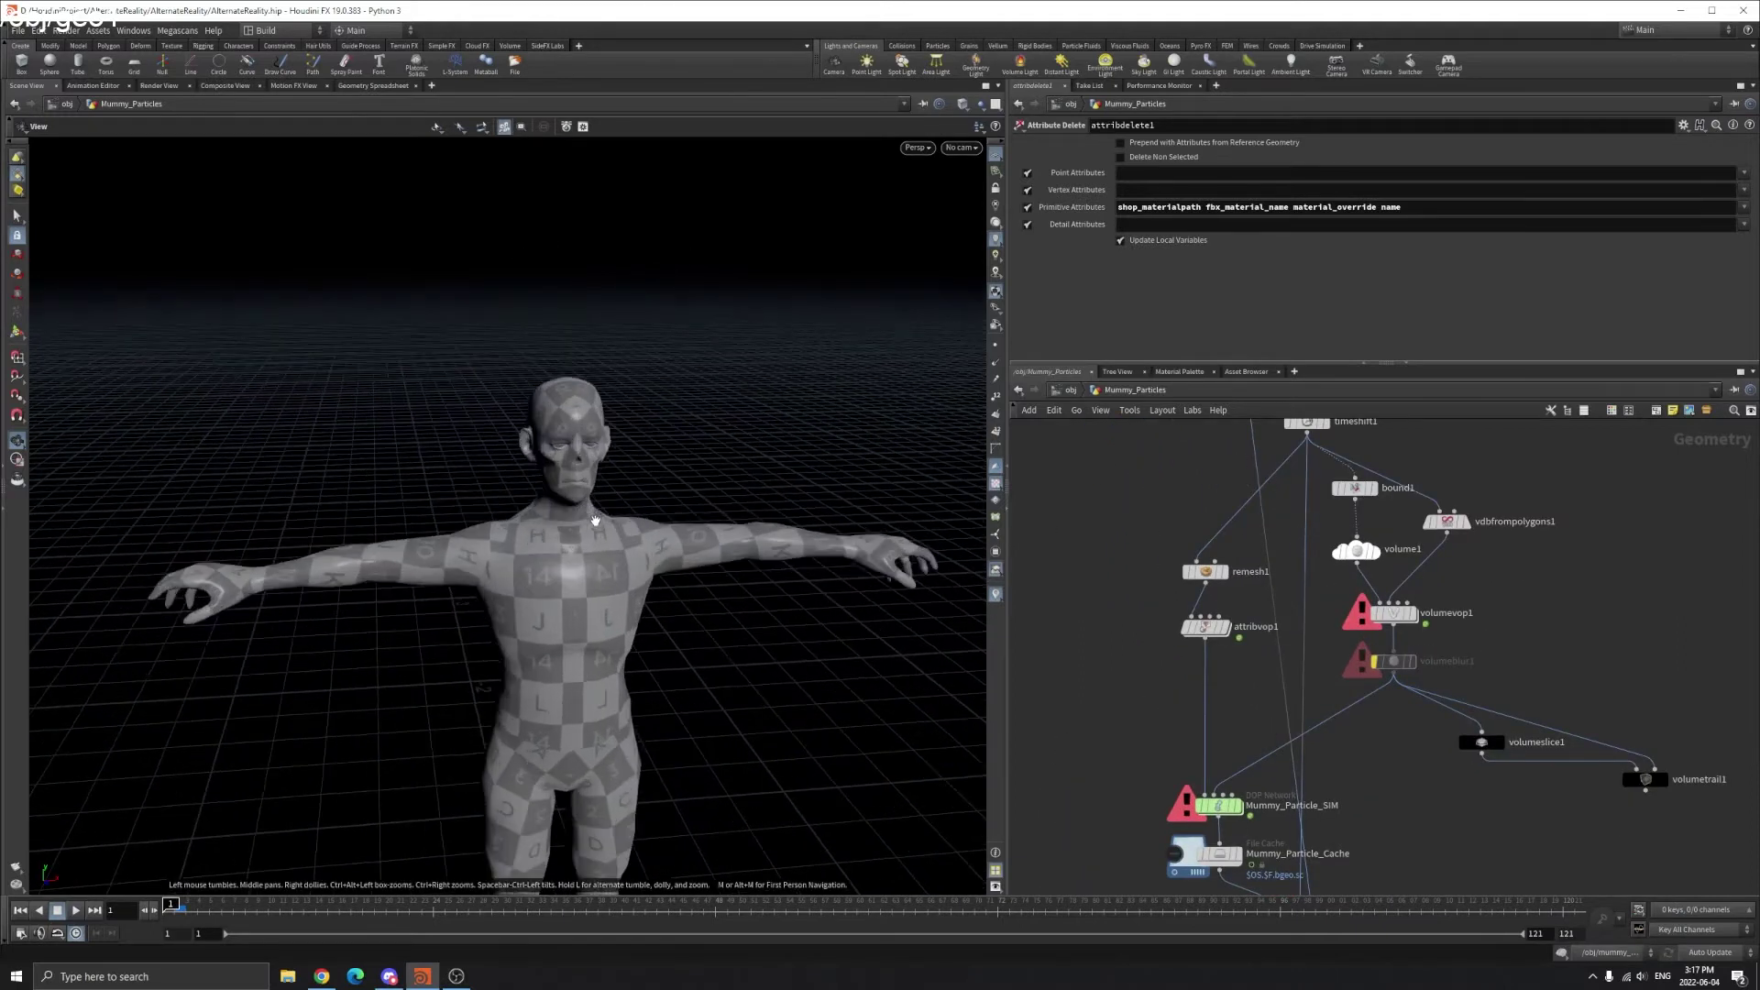
middle_drag(1200, 439, 1170, 571)
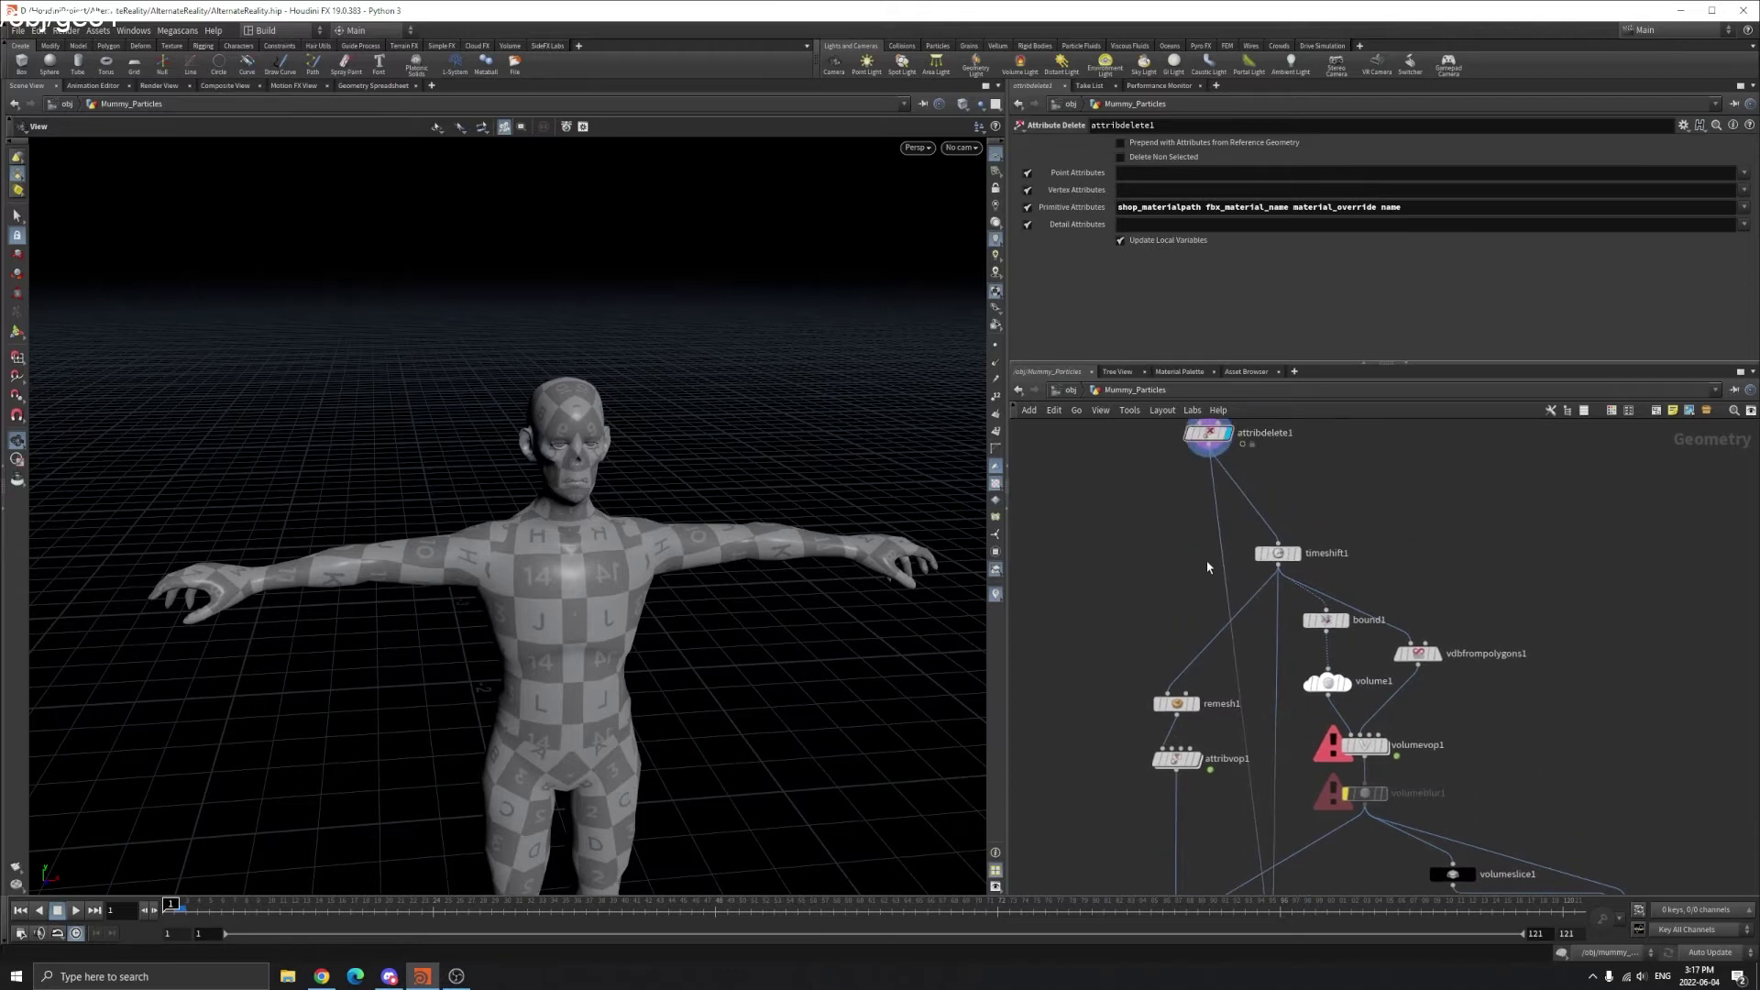
scroll(1207, 567, up, 1)
middle_drag(1262, 708, 1250, 538)
scroll(555, 592, down, 3)
middle_drag(550, 596, 618, 492)
drag(650, 466, 656, 418)
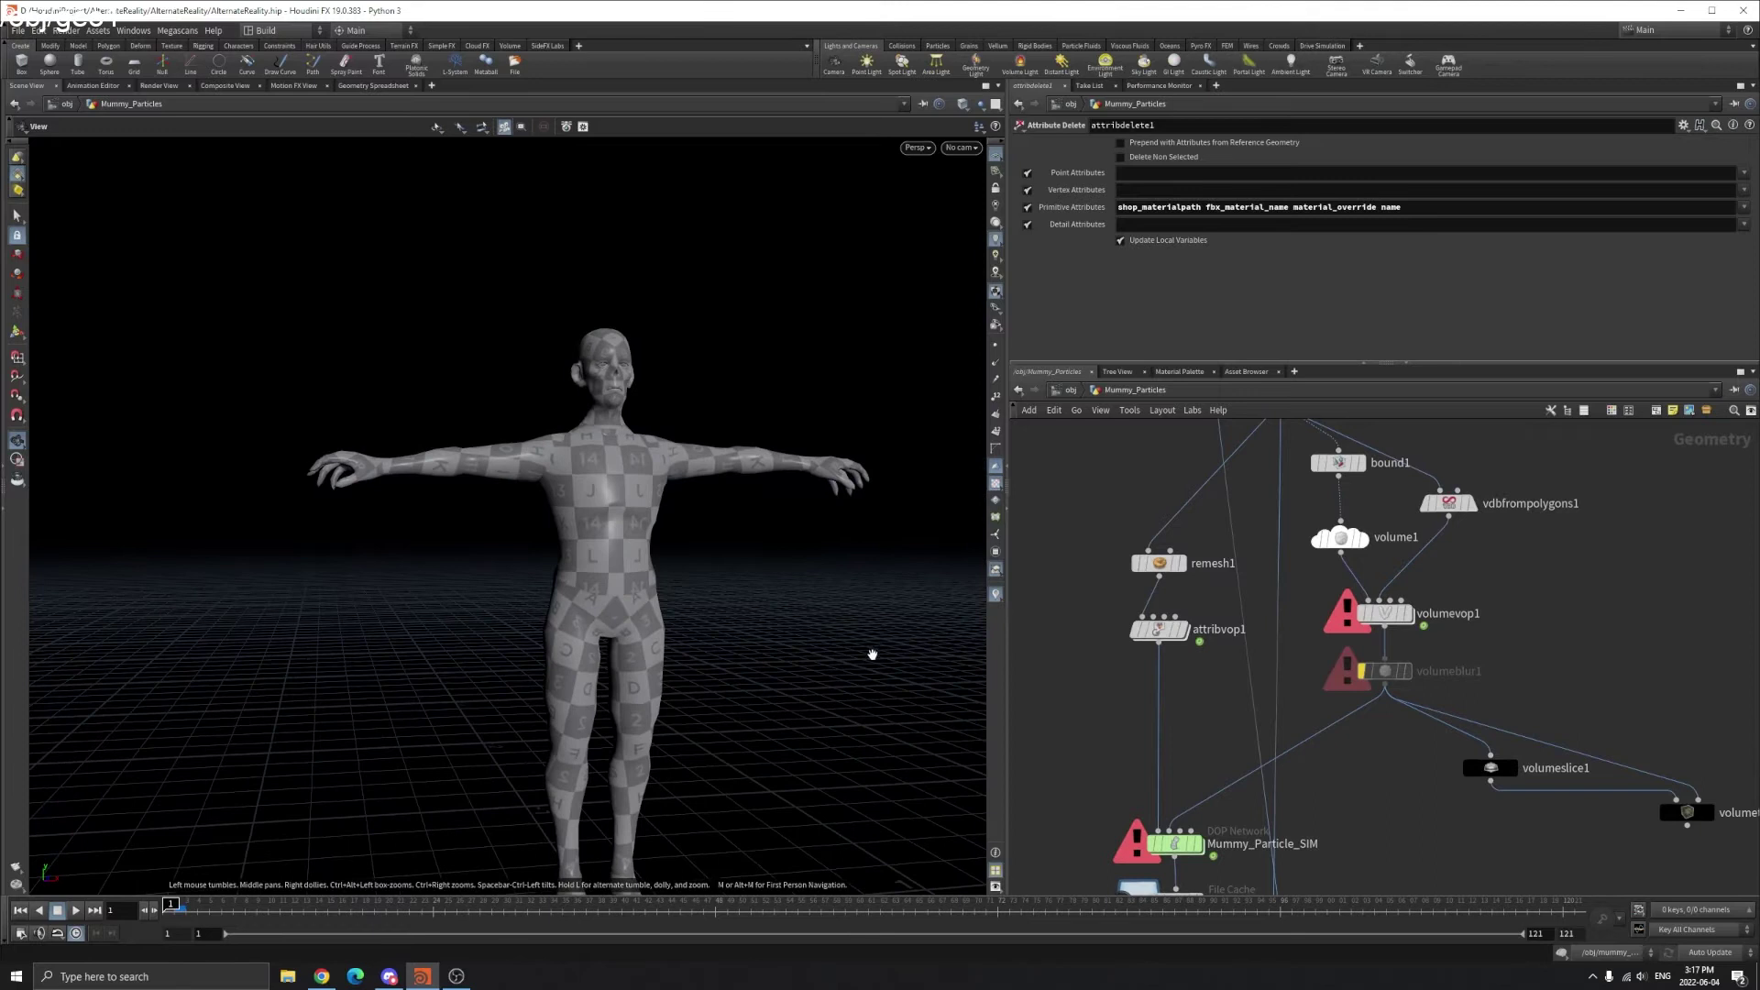
middle_drag(630, 521, 630, 468)
scroll(629, 469, down, 1)
middle_drag(610, 649, 609, 579)
- Select the pointdeform1 node below Mummy_Particle_Cache and display its deformed particles
middle_drag(1423, 851, 1443, 641)
scroll(1373, 788, up, 3)
click(1230, 765)
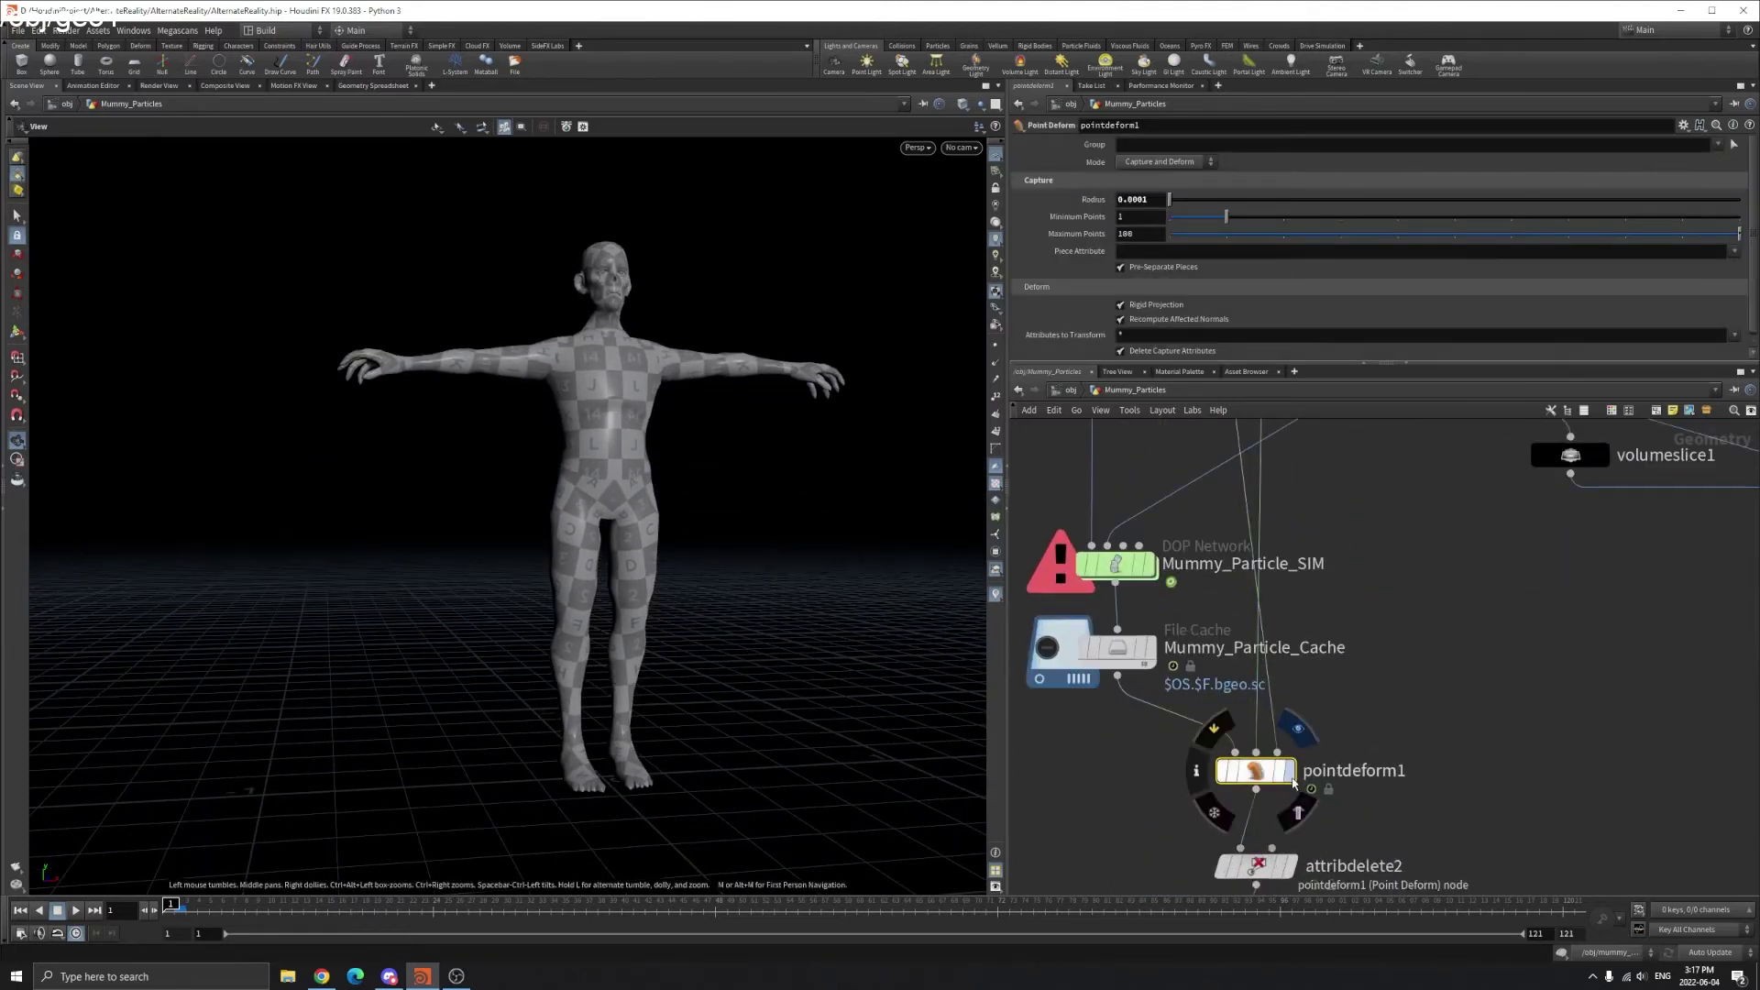
click(1288, 771)
drag(554, 586, 616, 589)
scroll(605, 595, down, 2)
- Play the deformed particle animation to frame 76, inspect it from several angles, and return to frame 1
click(82, 911)
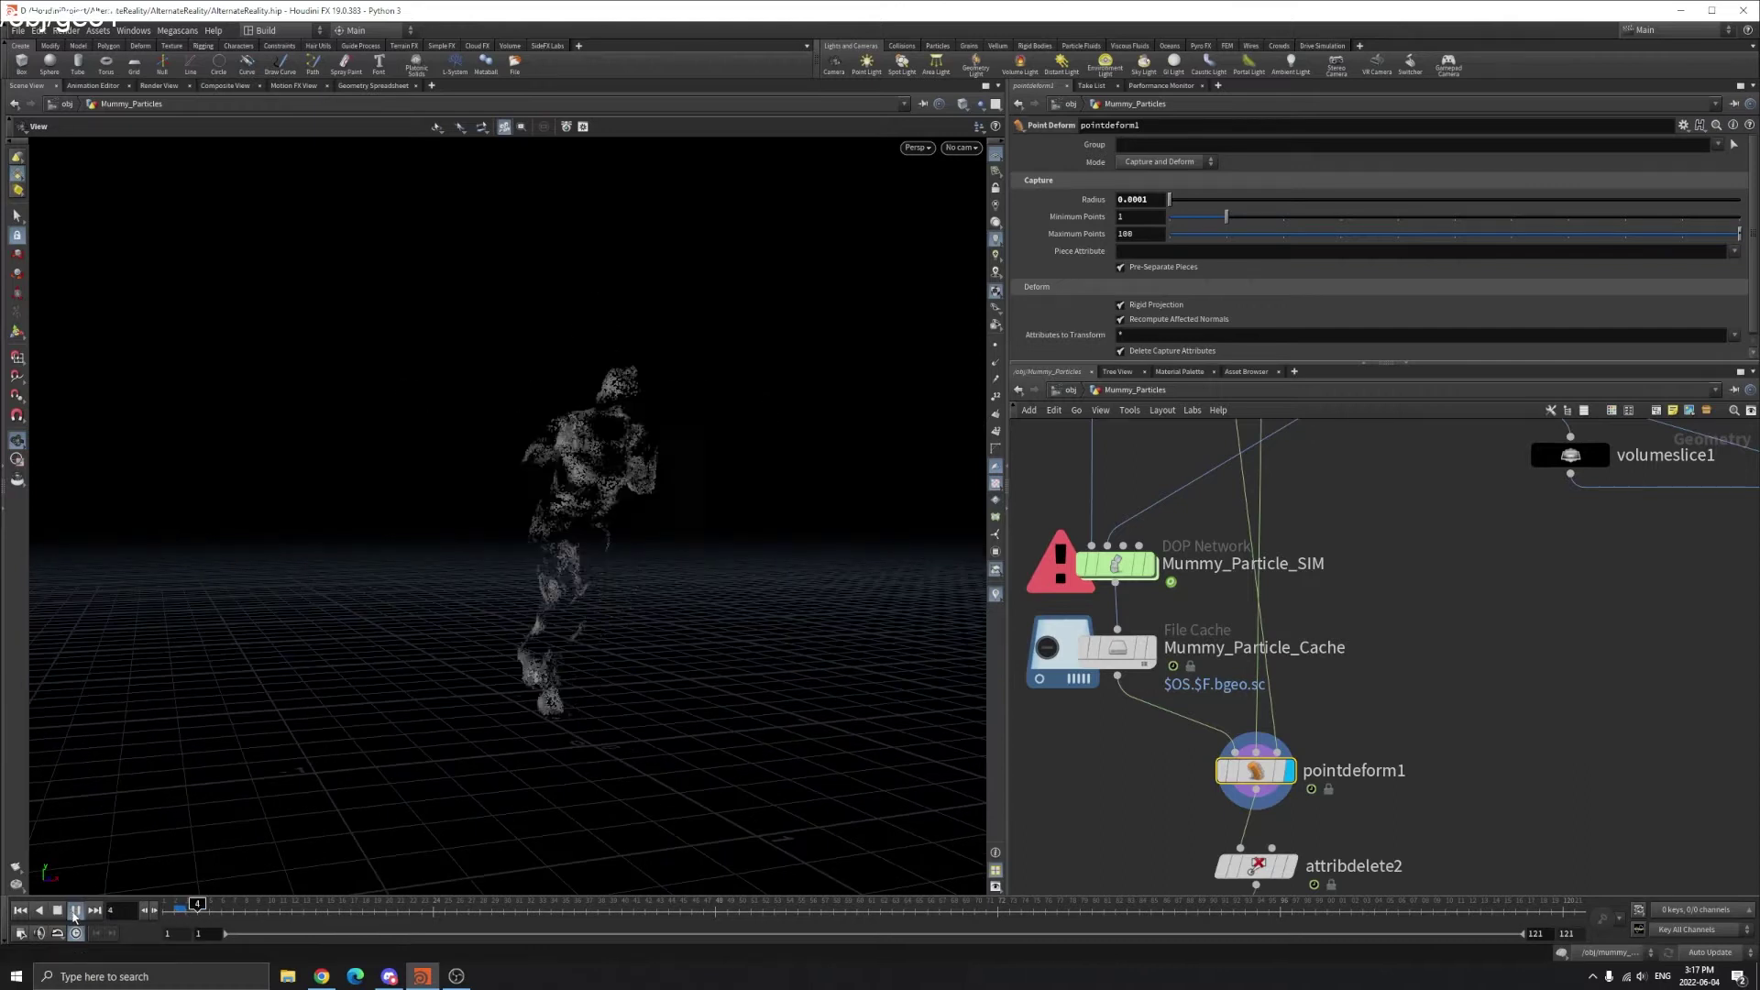
drag(688, 665, 553, 648)
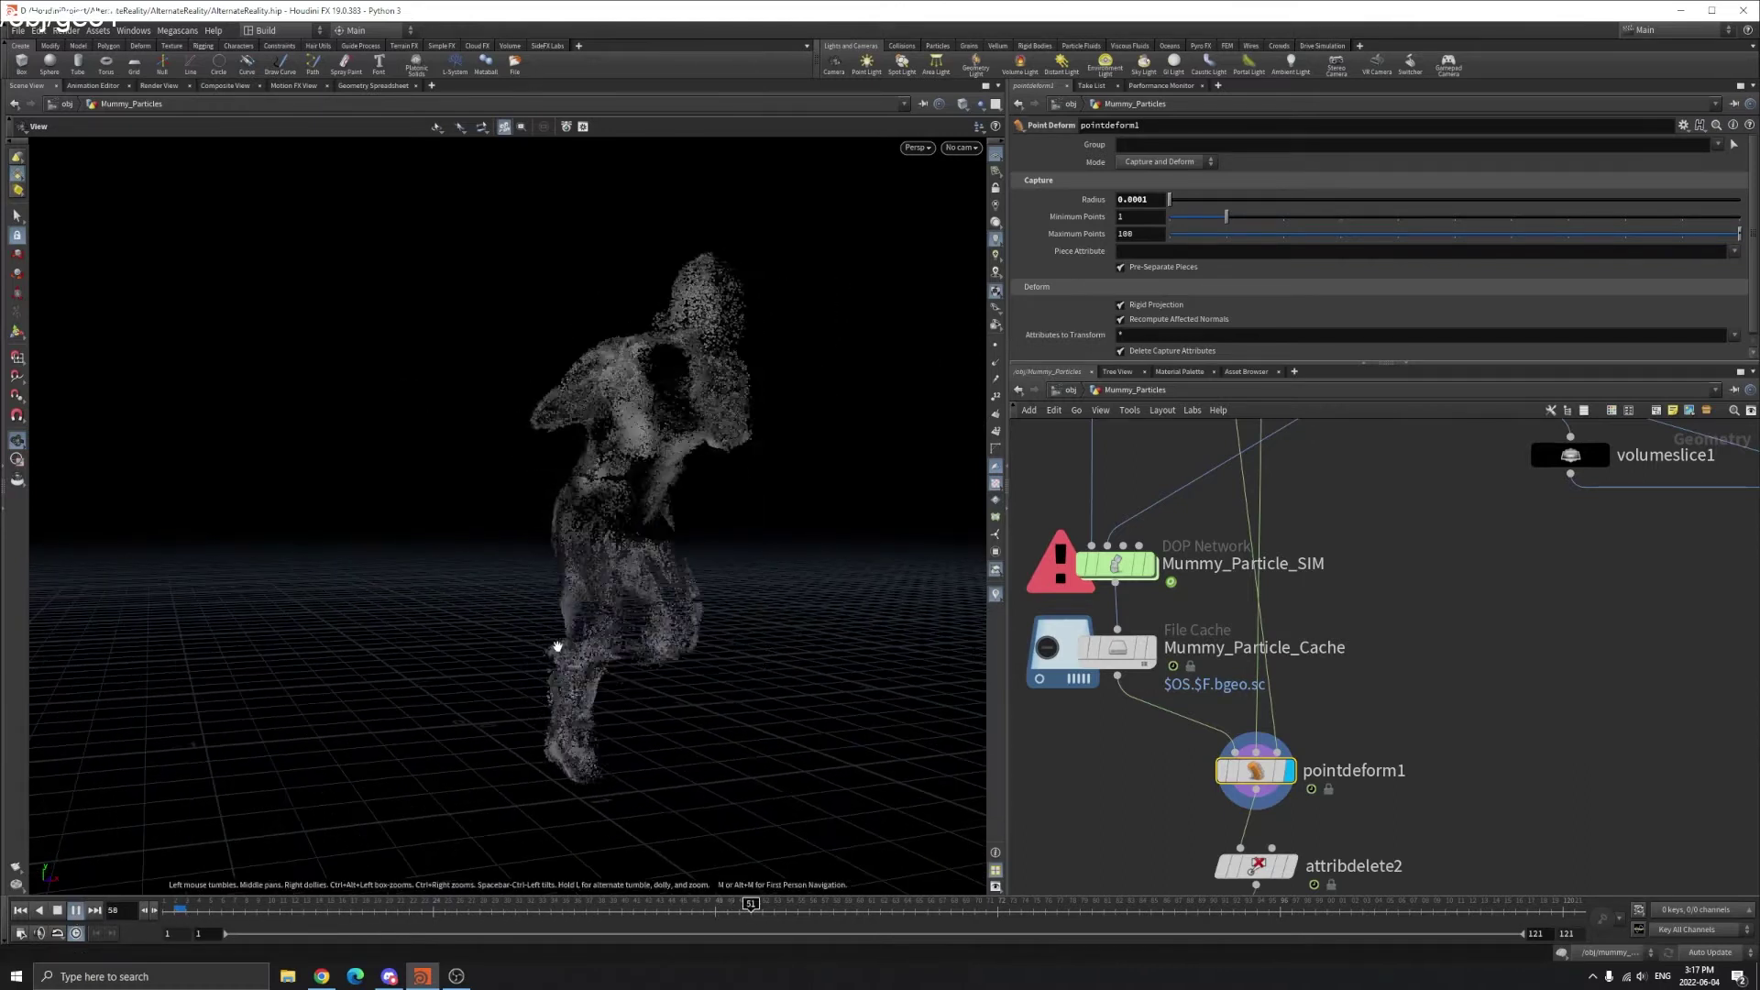
click(76, 911)
middle_drag(838, 632, 723, 662)
drag(723, 662, 520, 438)
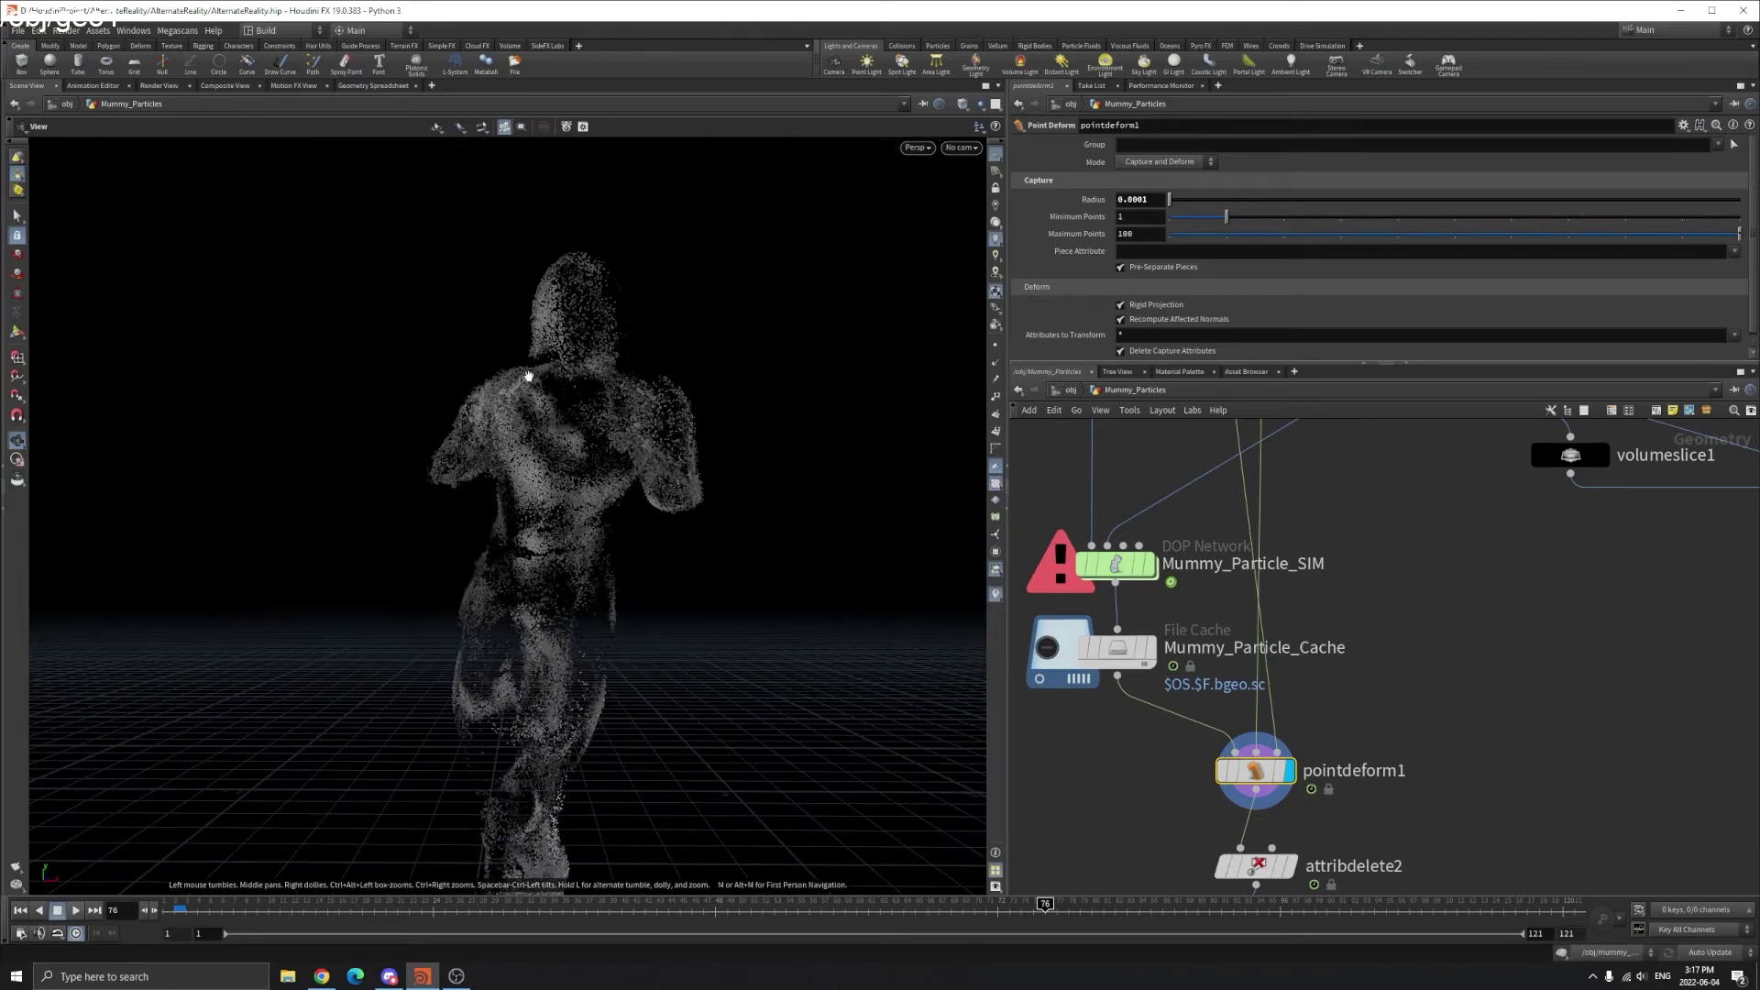
drag(529, 376, 795, 466)
click(20, 911)
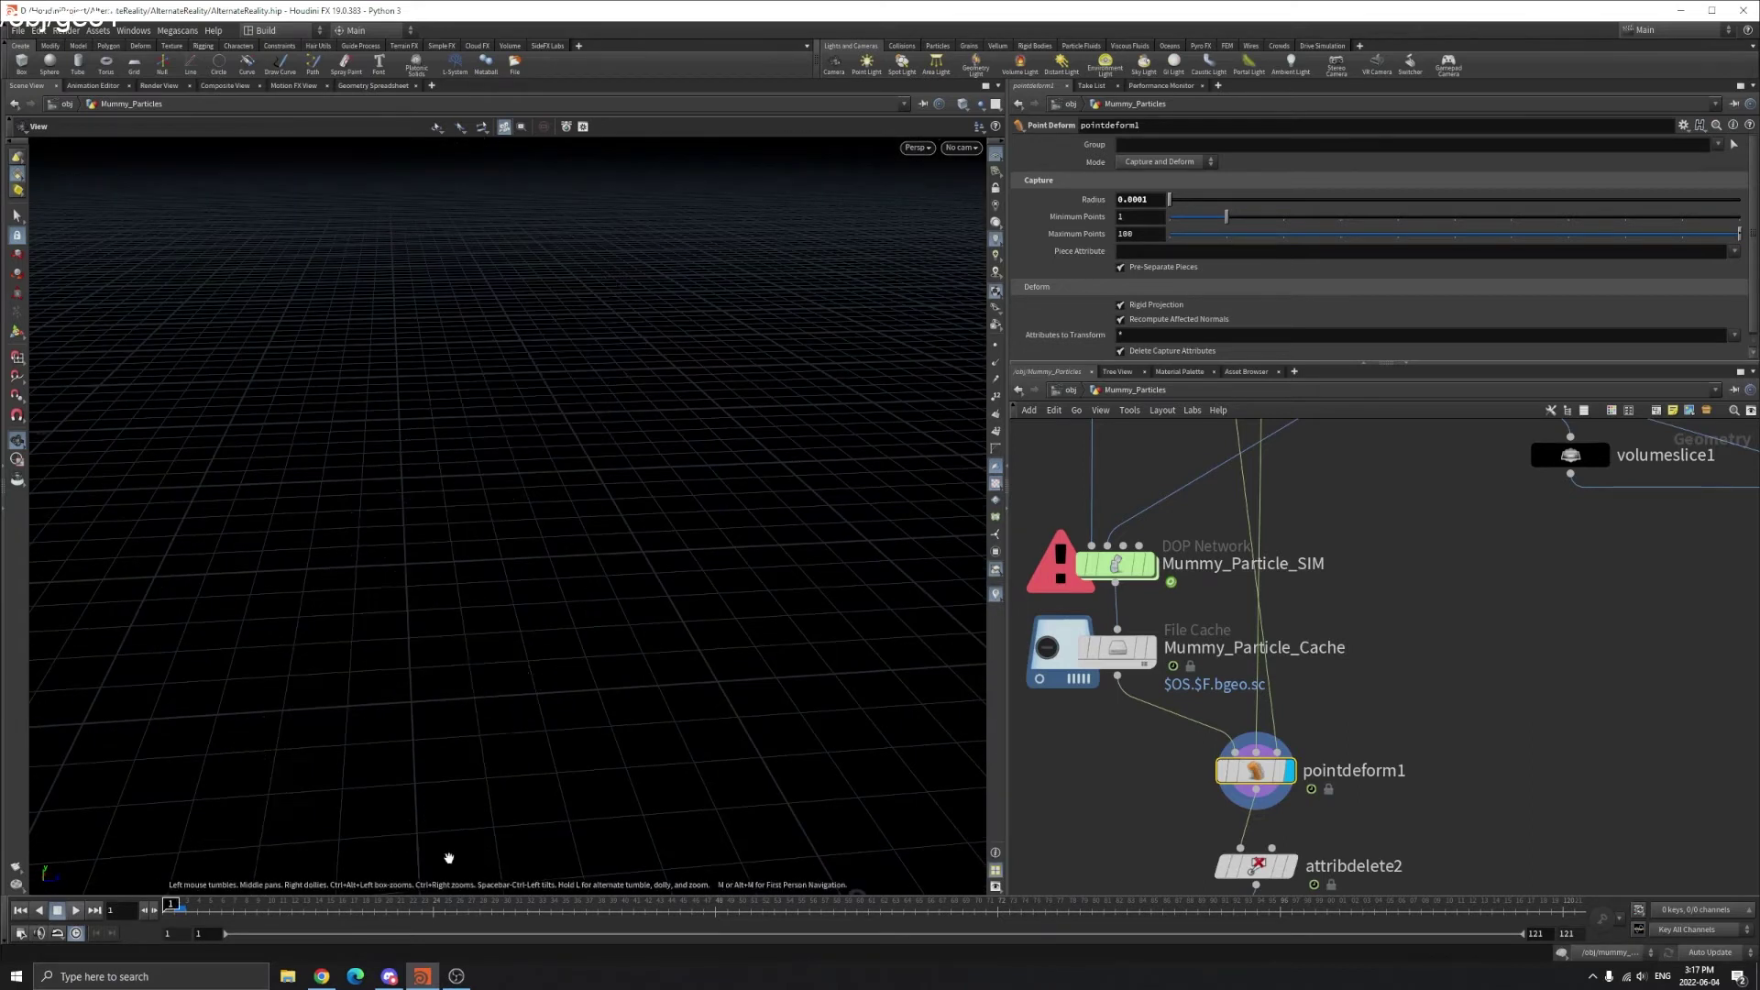
- Display the object_merge1 node again and frame the imported character's upper body in the viewport
scroll(1311, 523, down, 6)
middle_drag(1323, 514, 1335, 698)
scroll(1274, 461, up, 5)
click(1316, 547)
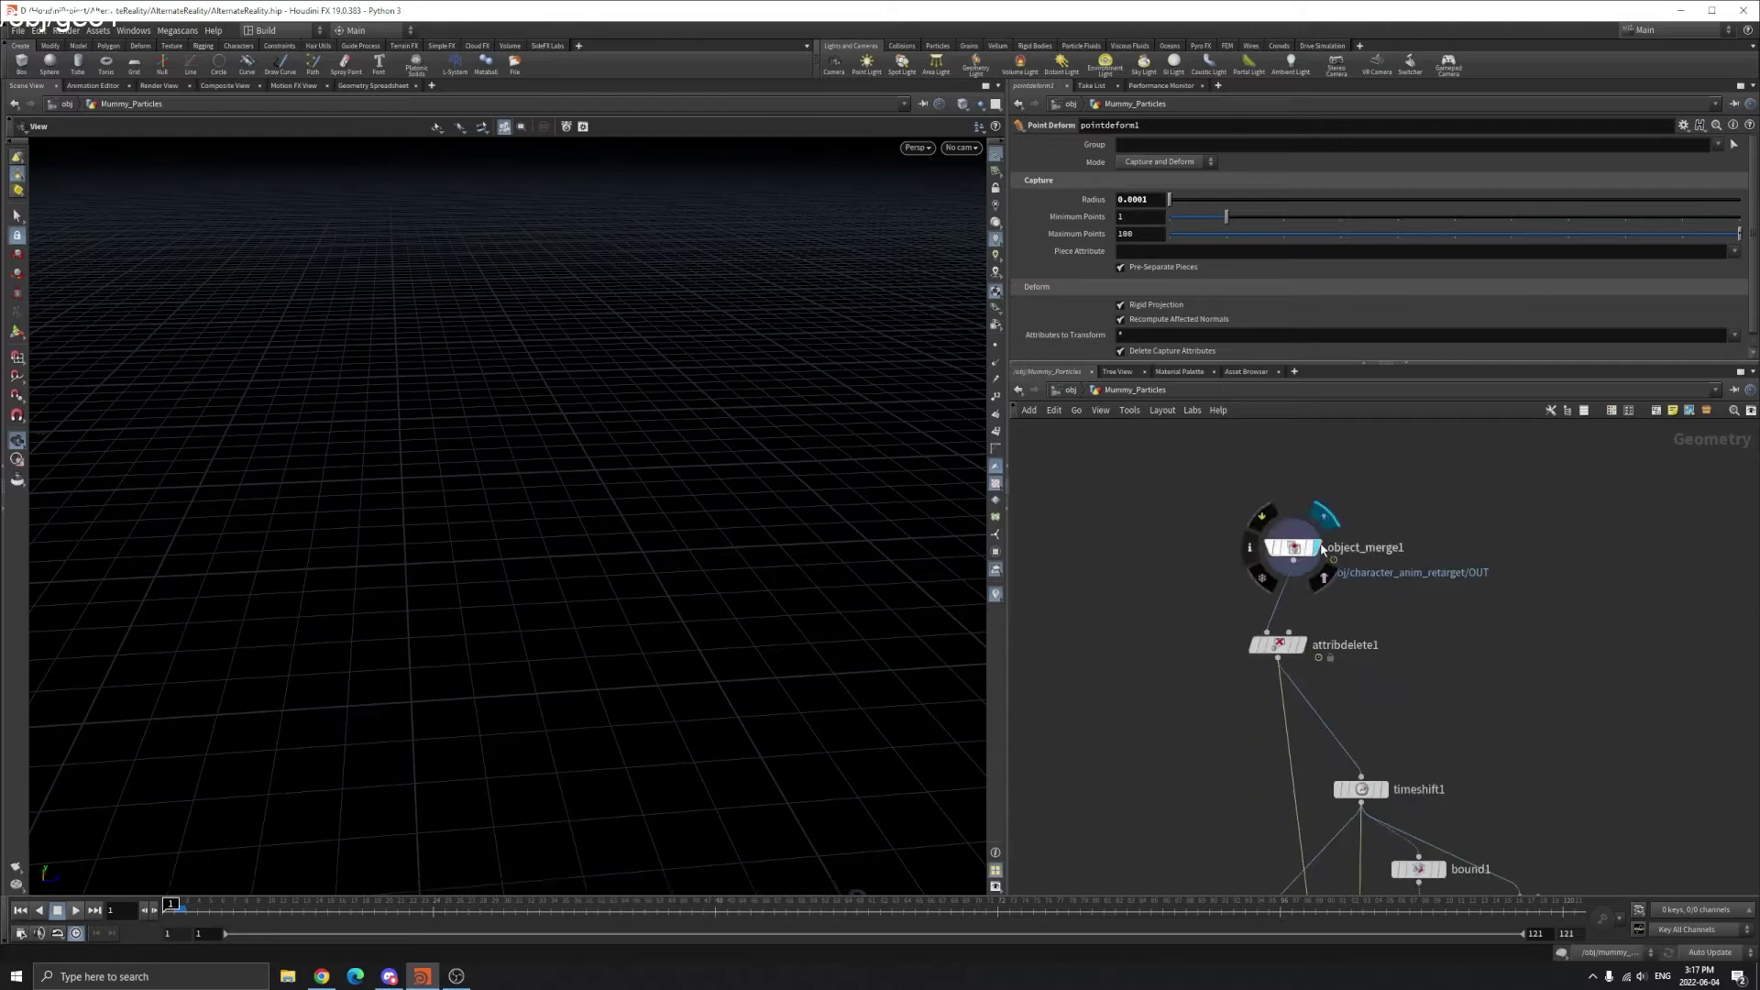
key(f)
scroll(520, 312, up, 5)
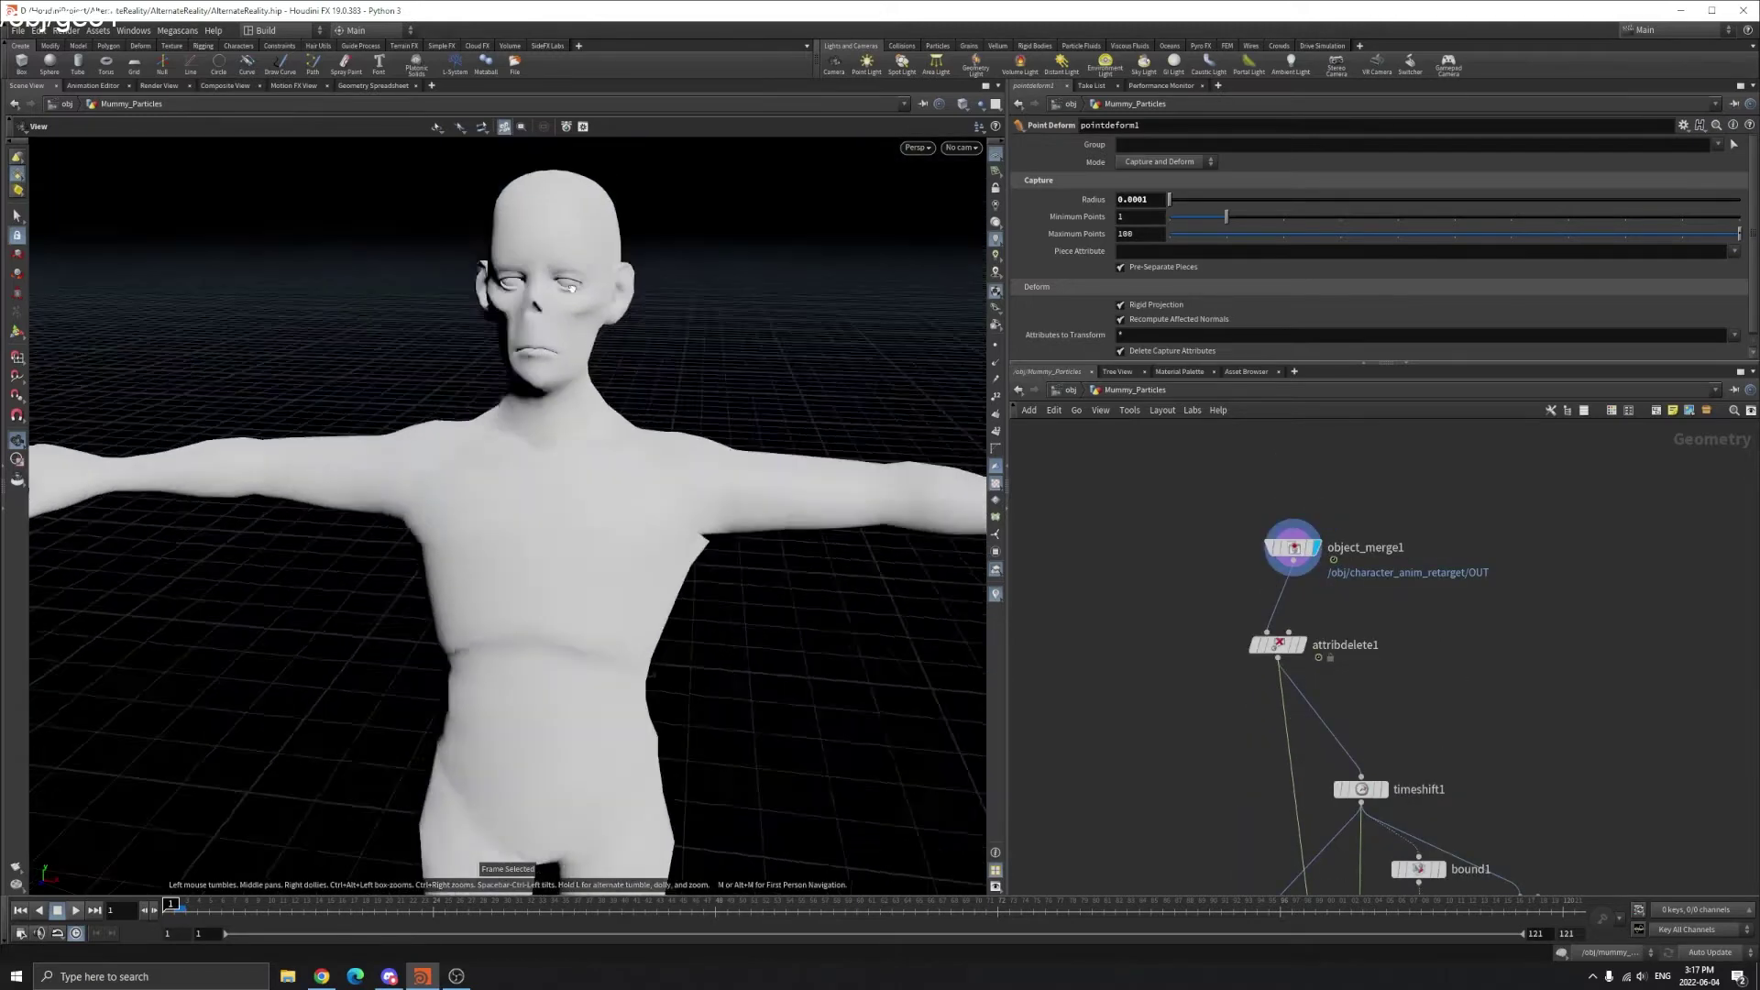
- Switch the viewport to wireframe shading and inspect the character's mesh topology from head to feet
key(w)
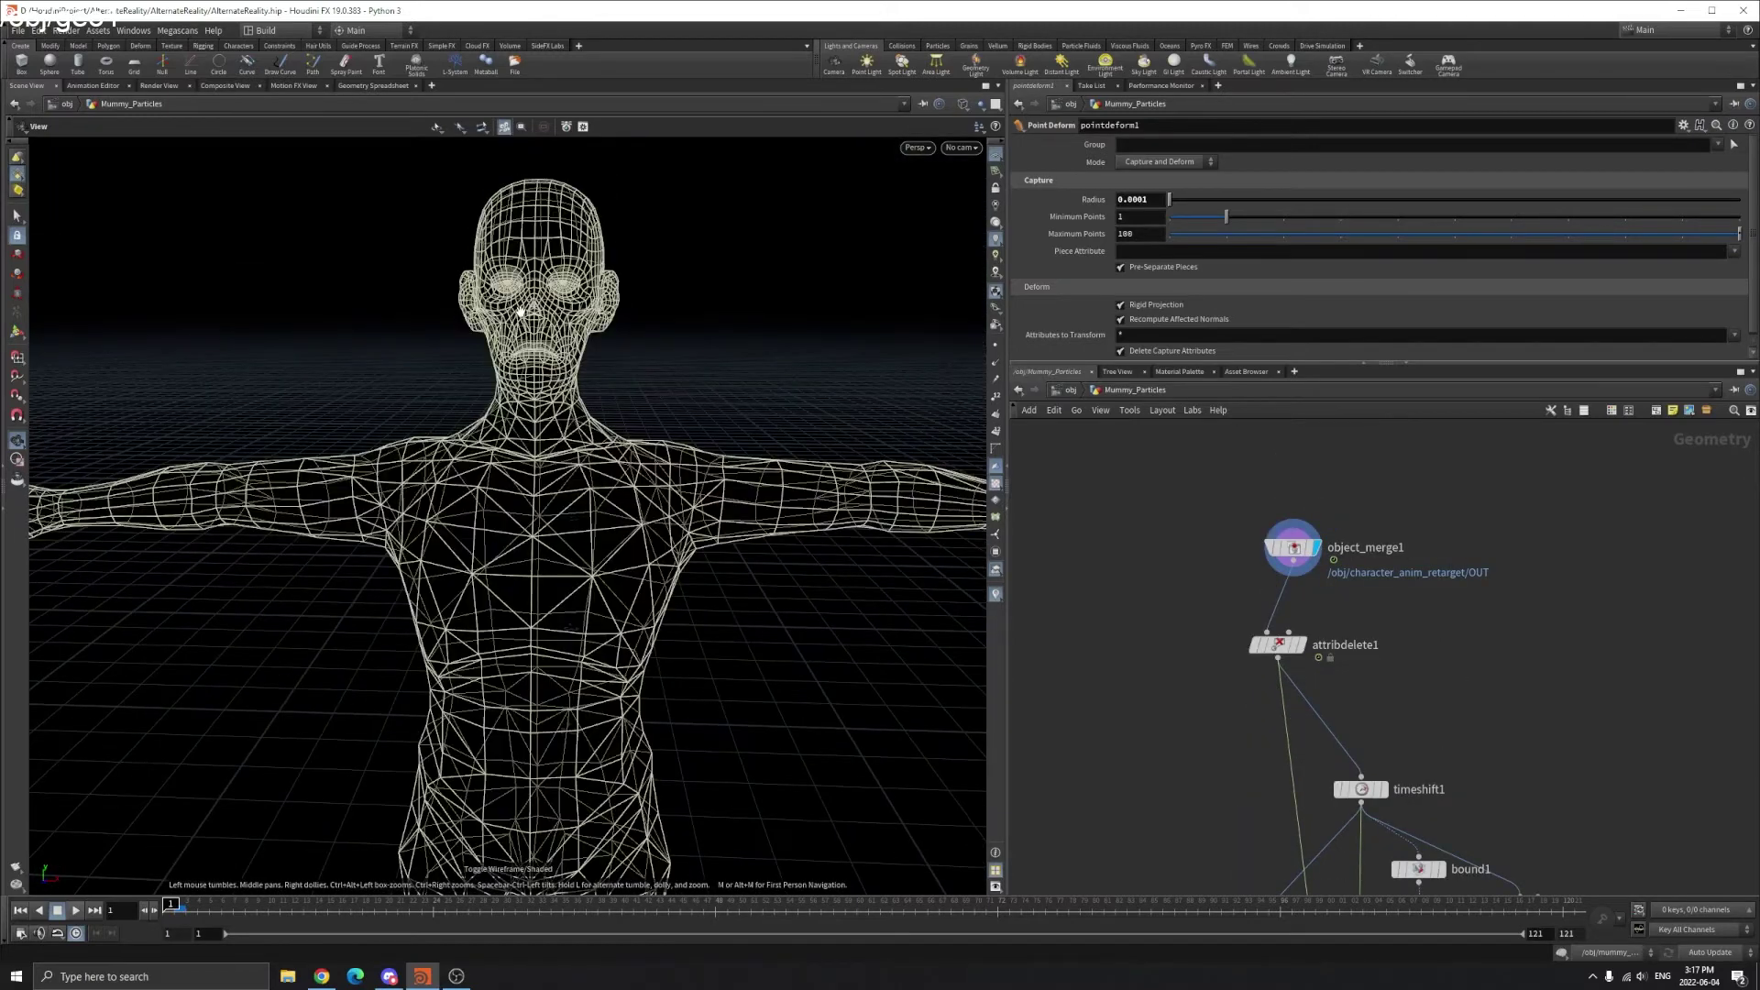
drag(520, 311, 704, 496)
right_drag(648, 541, 593, 601)
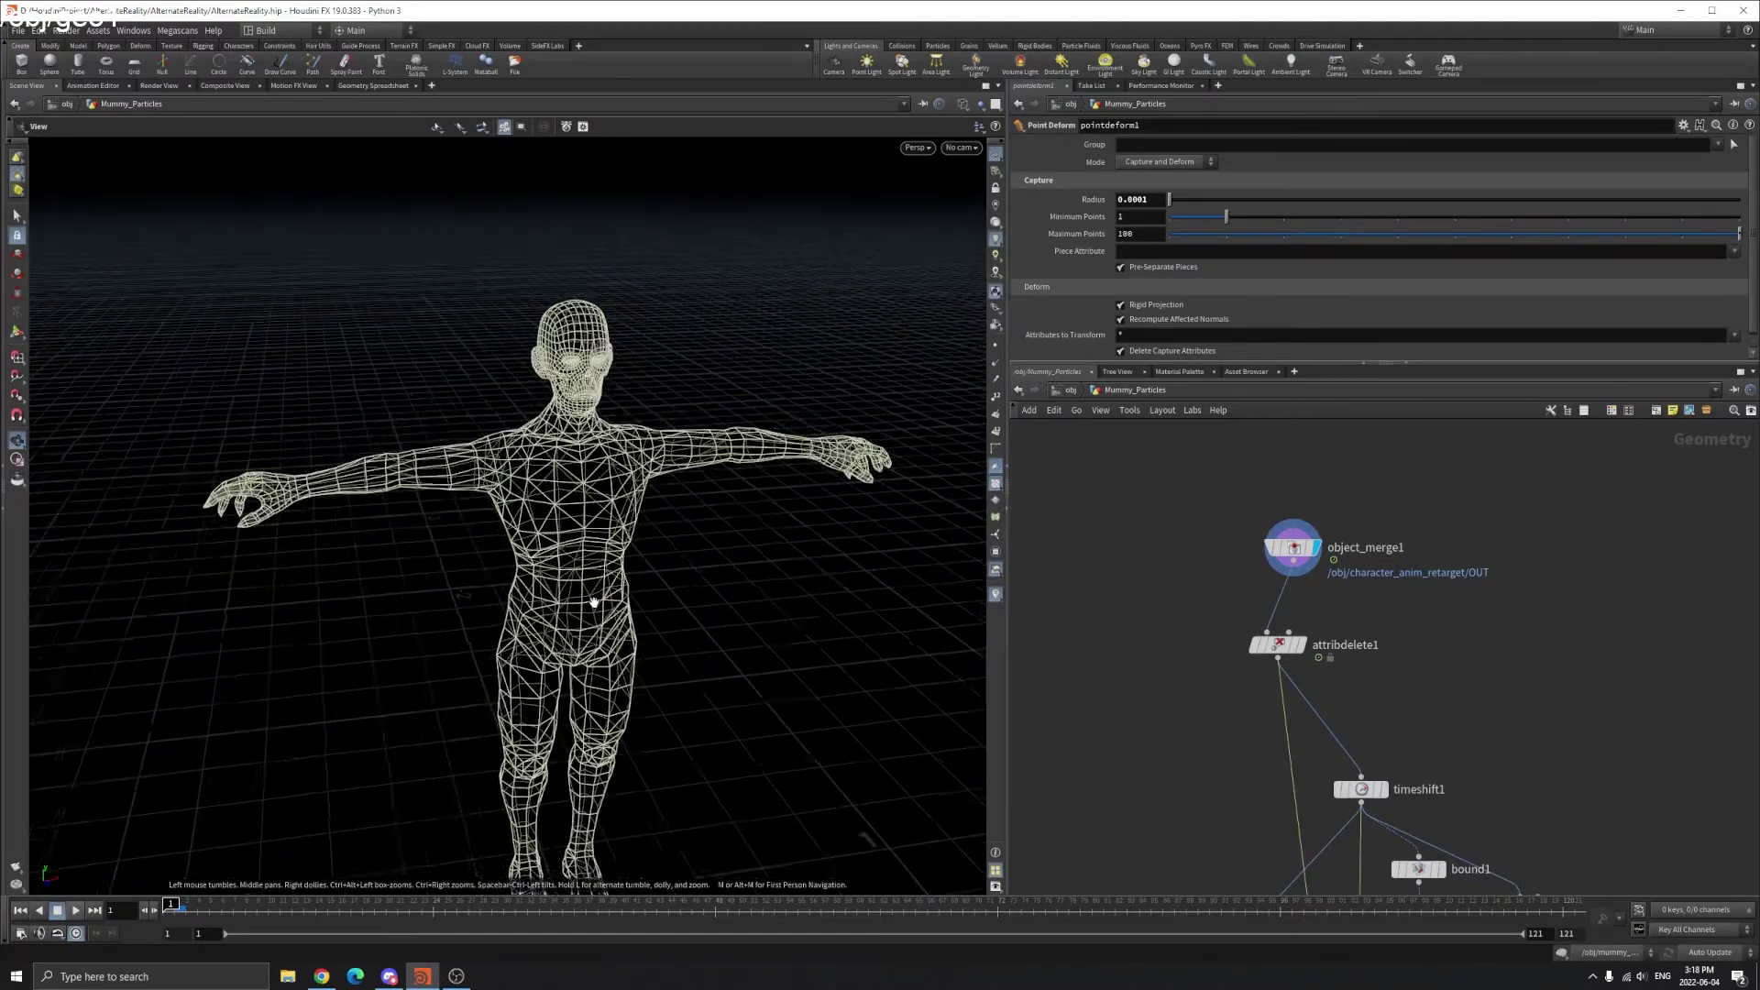
drag(593, 601, 566, 589)
right_drag(566, 589, 646, 645)
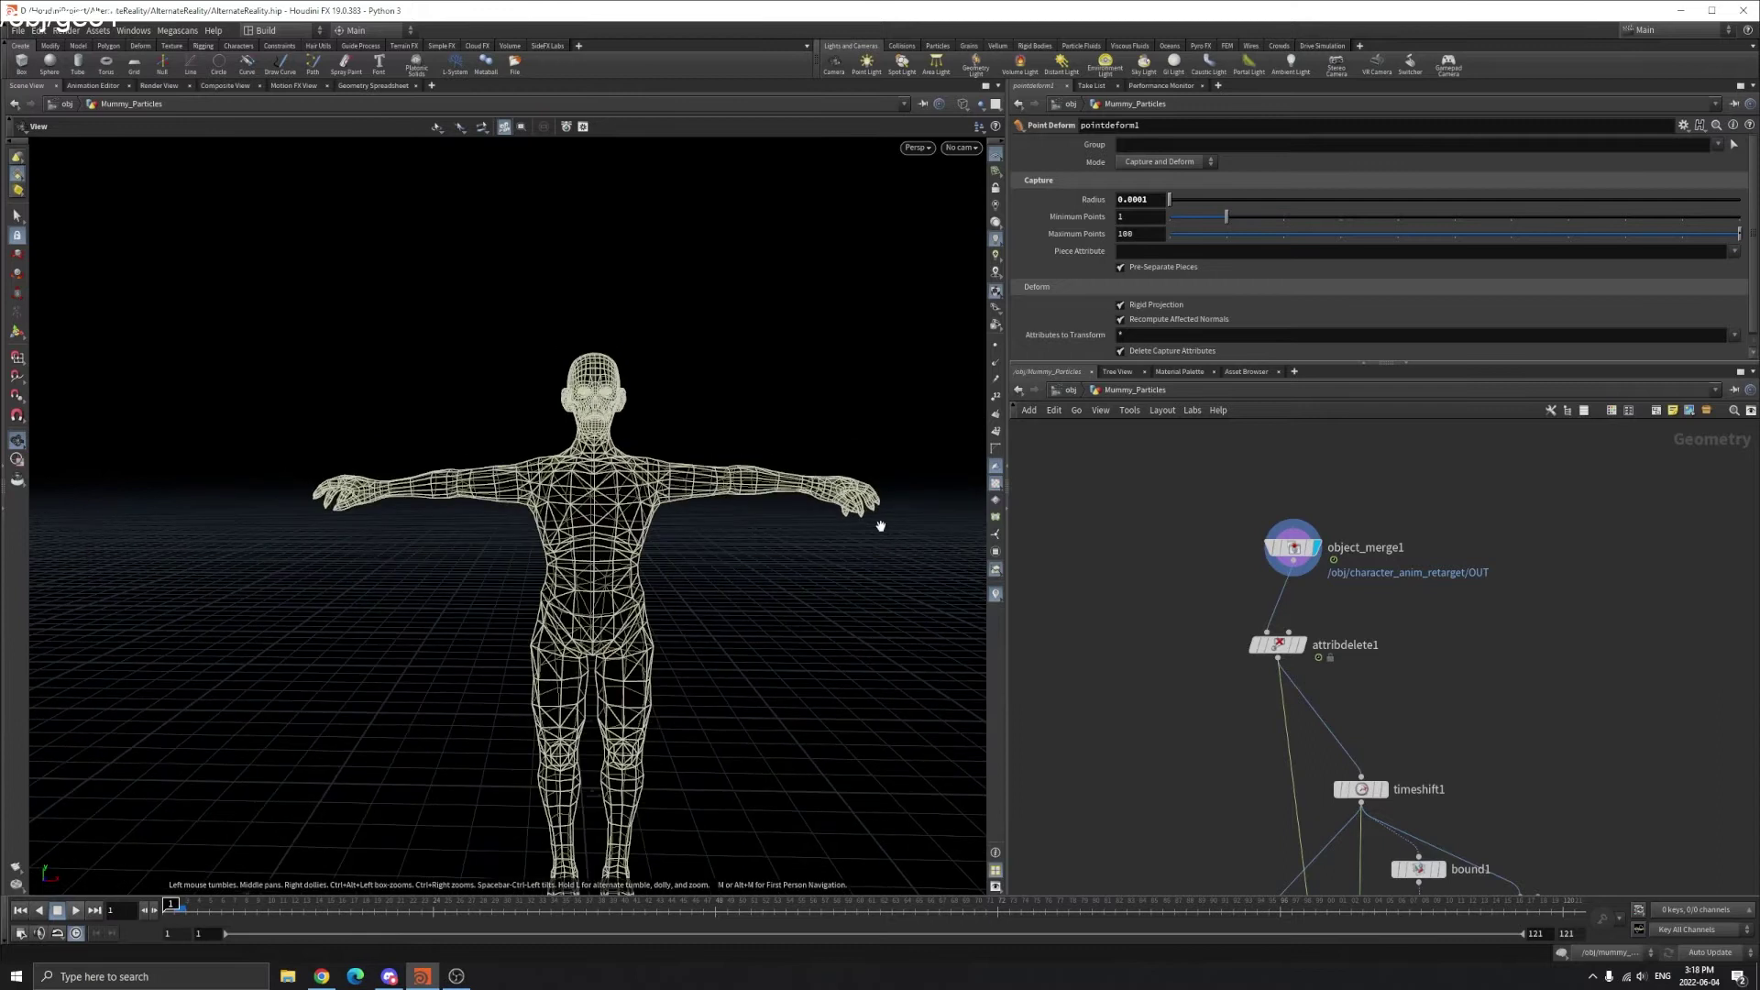
middle_drag(578, 680, 605, 486)
right_drag(605, 486, 561, 536)
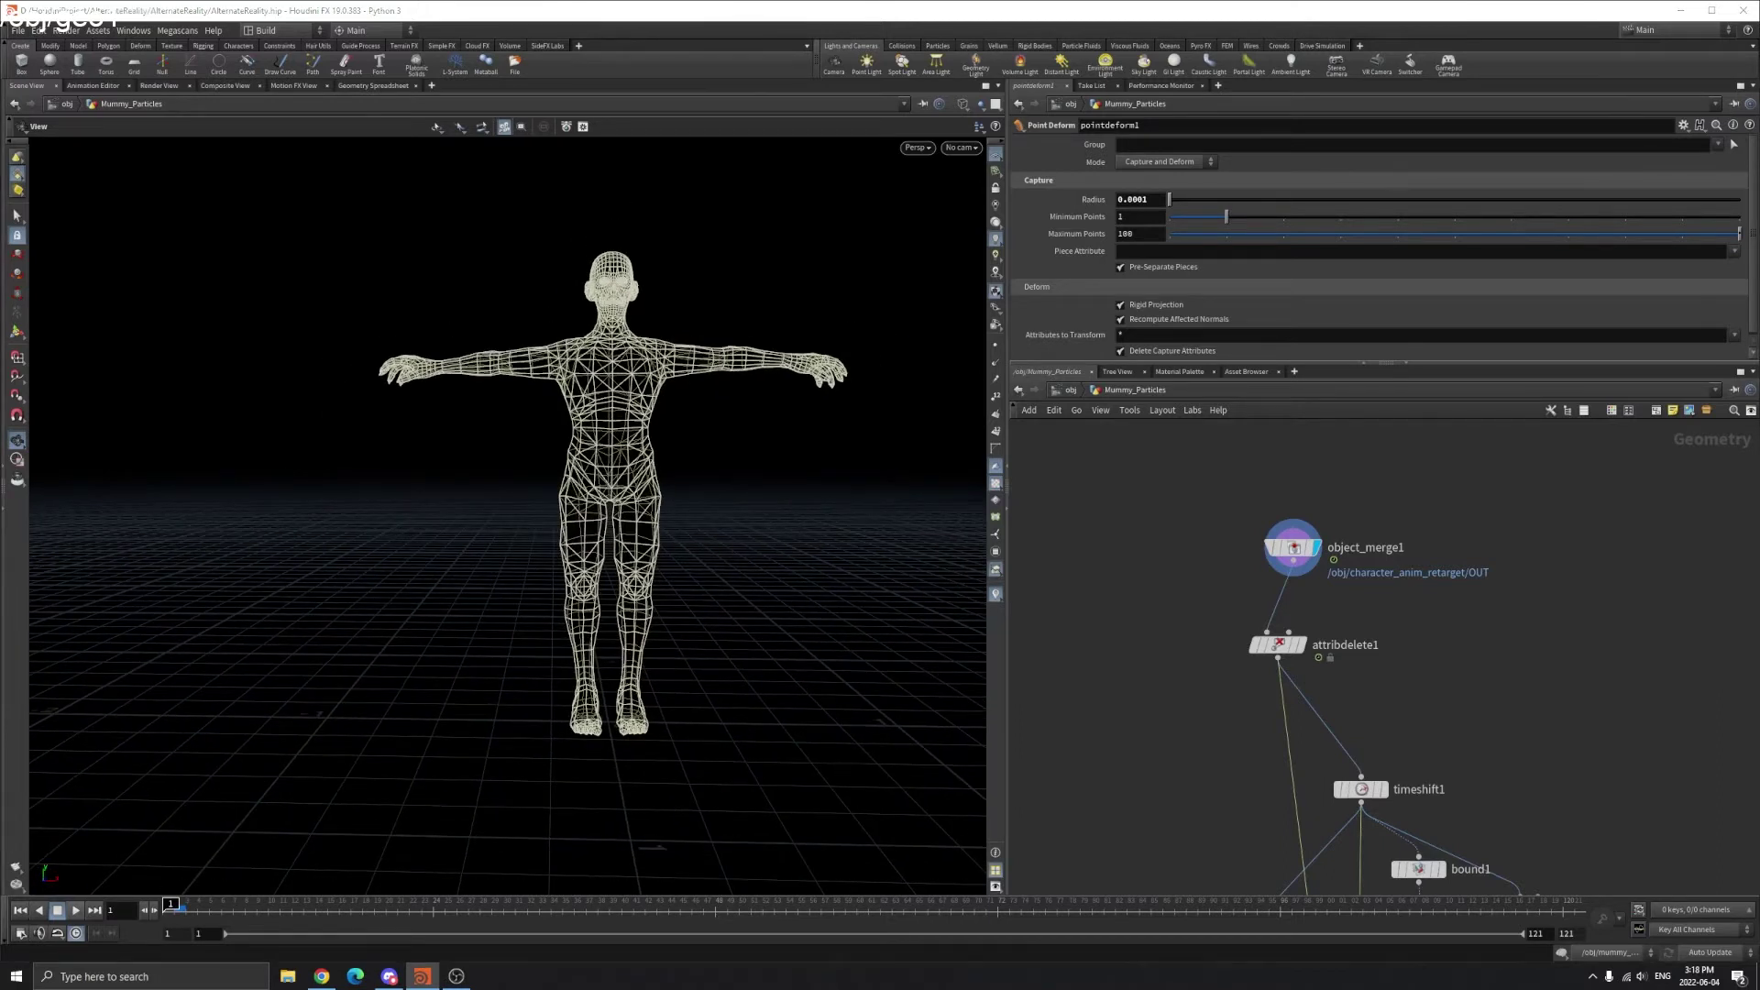
- Select the attribdelete1 node and examine which attributes it deletes
middle_drag(1427, 688, 1356, 591)
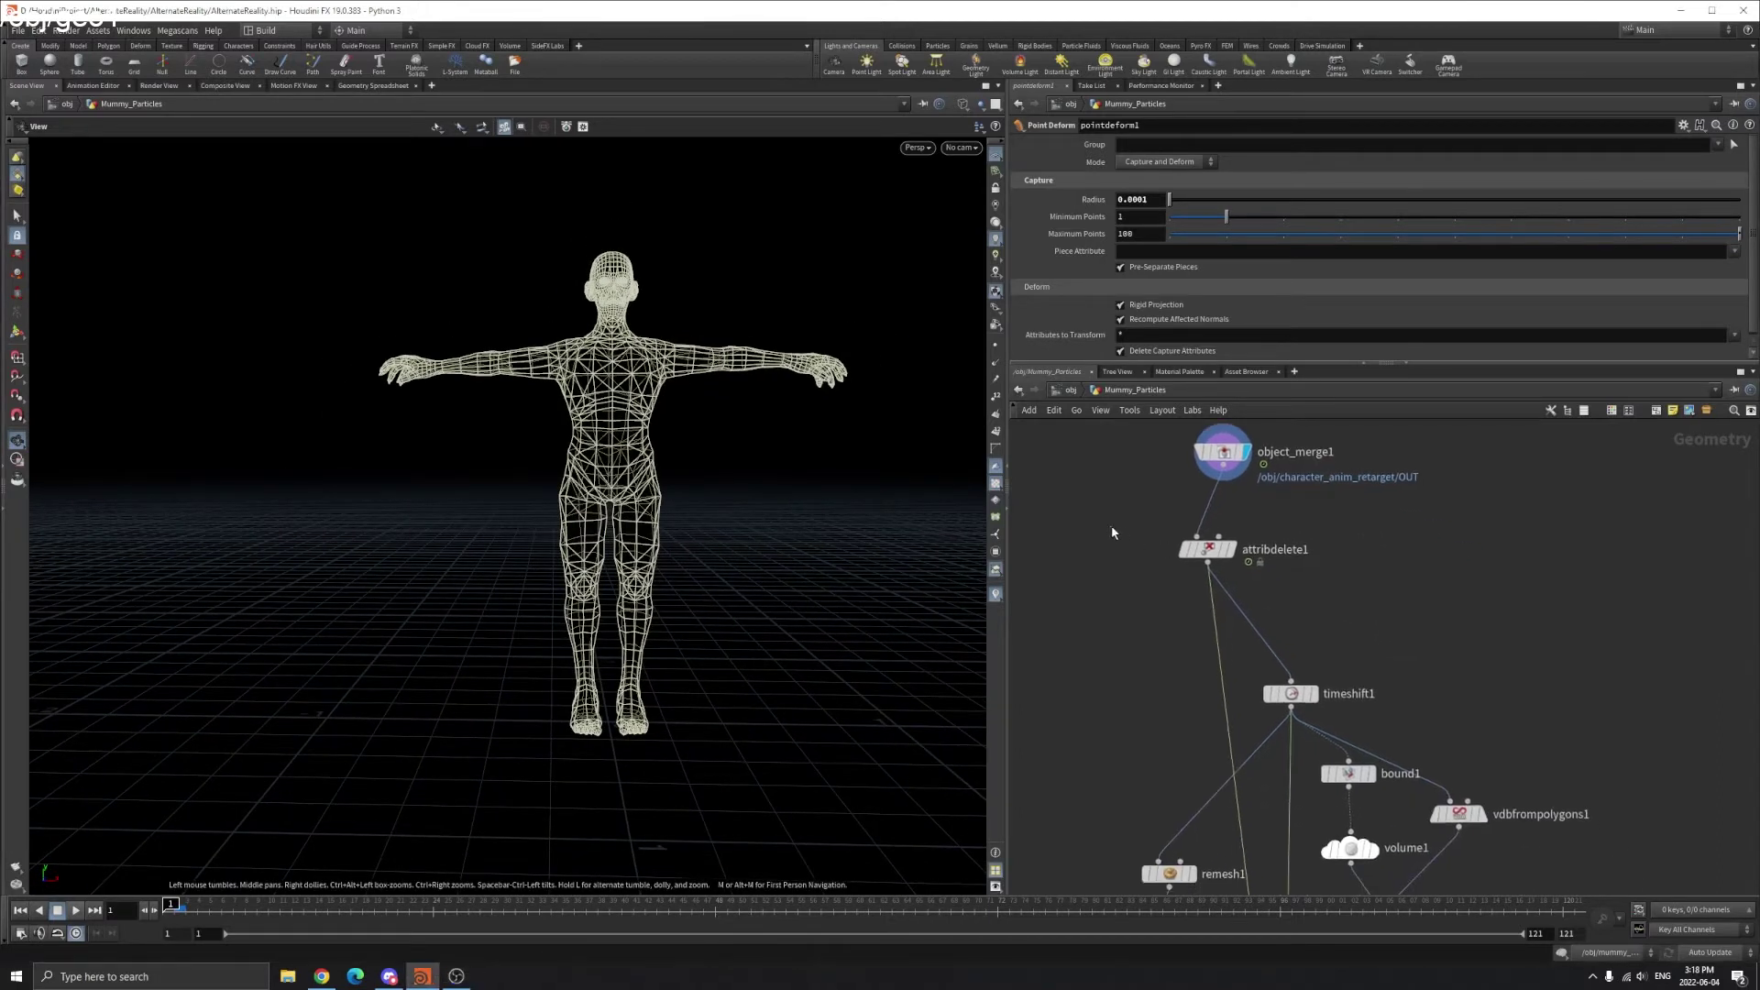
drag(1111, 531, 1274, 636)
middle_drag(1392, 682, 1372, 578)
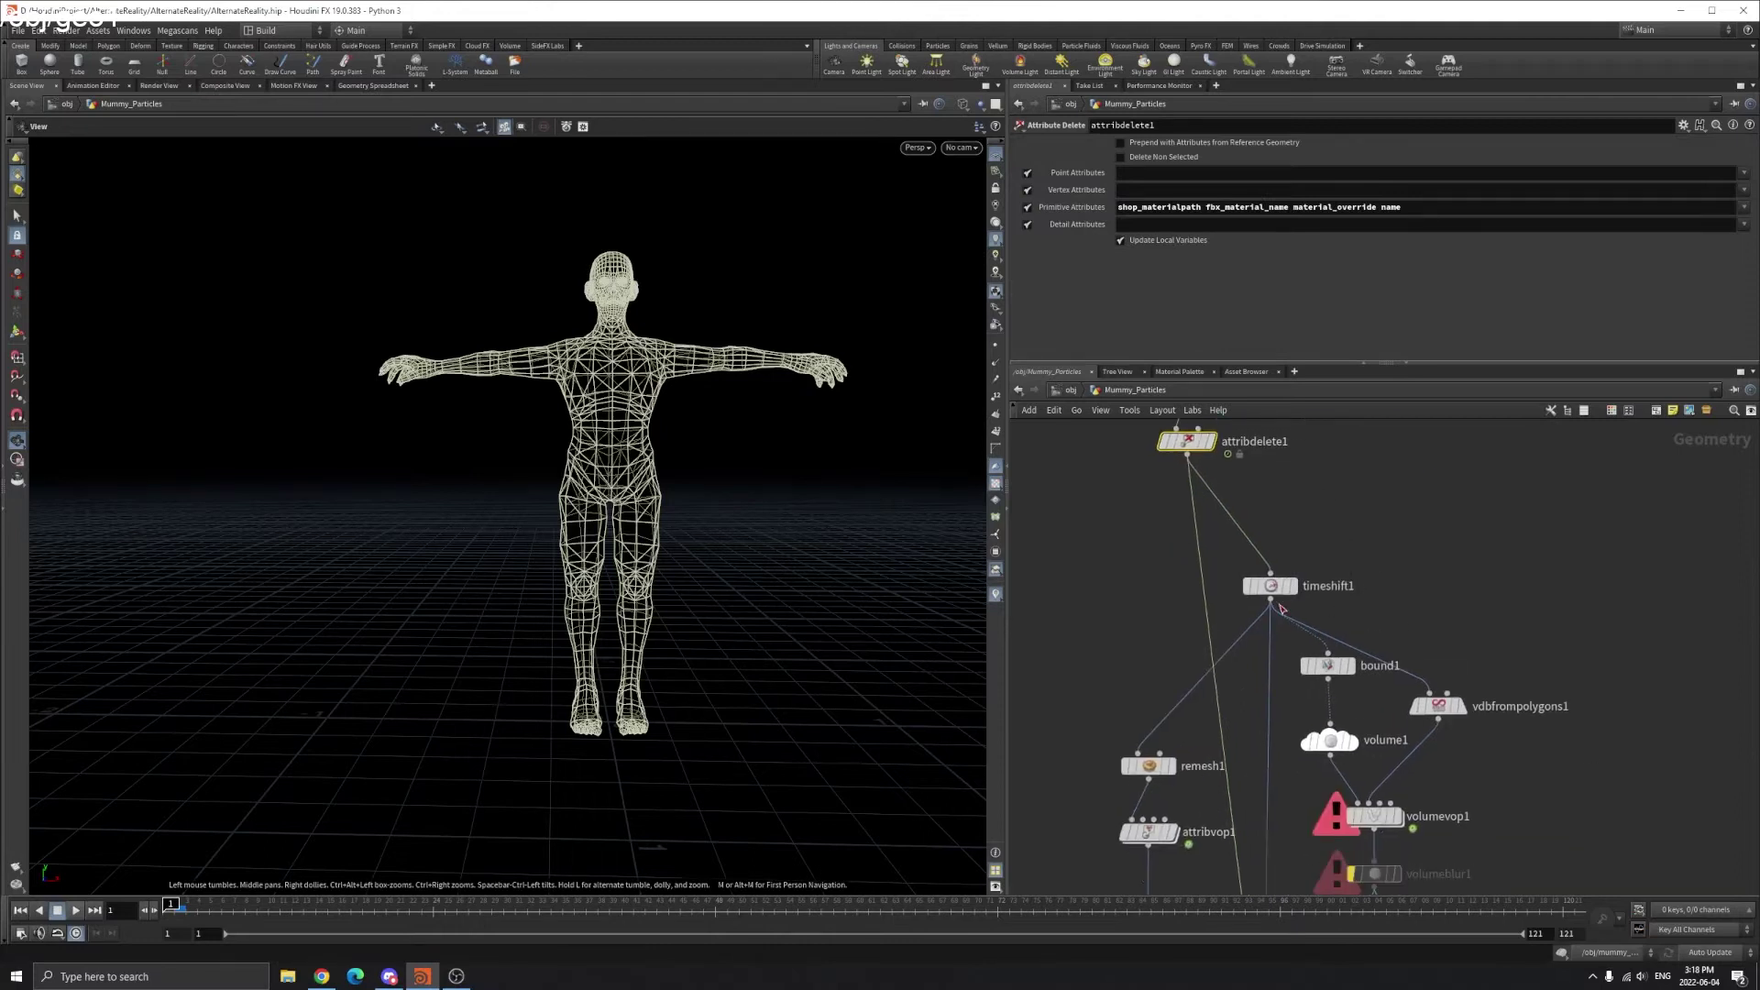
- Select and display the timeshift1 node, switch the viewport to shaded display, and inspect the static character from several angles
middle_drag(1117, 704, 1129, 680)
click(1268, 559)
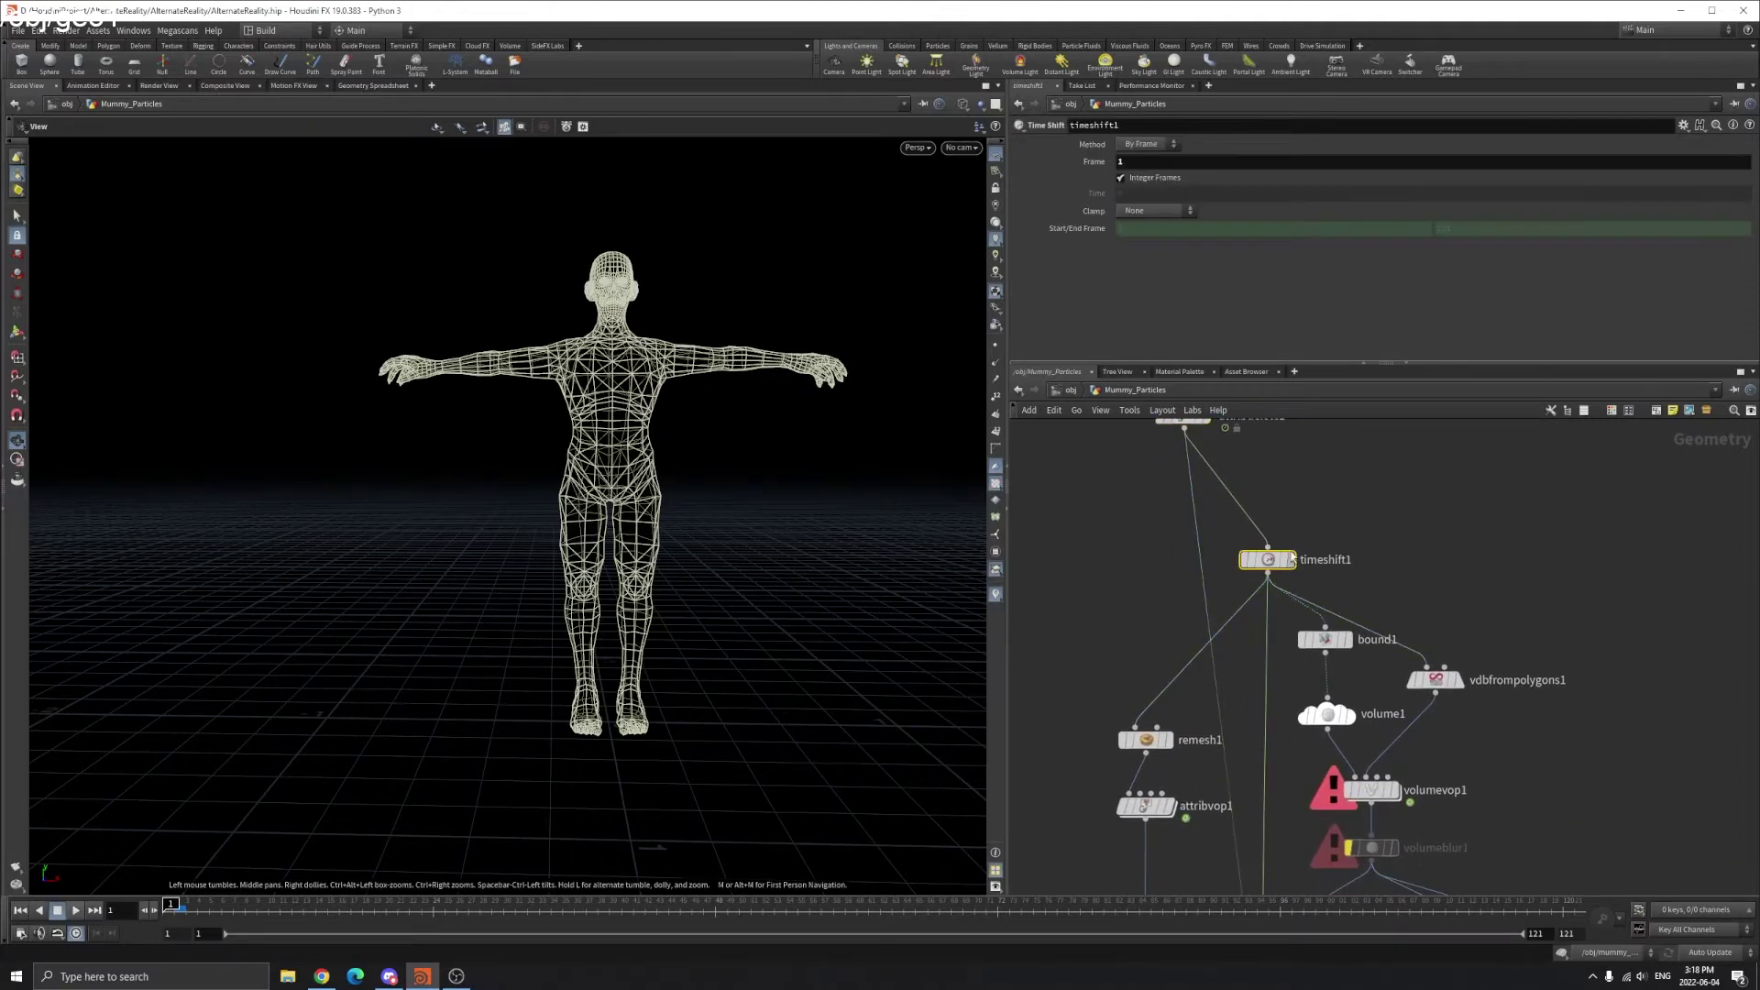
scroll(585, 197, up, 3)
key(shift+w)
drag(633, 356, 737, 370)
scroll(733, 385, down, 4)
drag(641, 458, 586, 506)
scroll(1273, 687, up, 1)
middle_drag(1274, 687, 1273, 629)
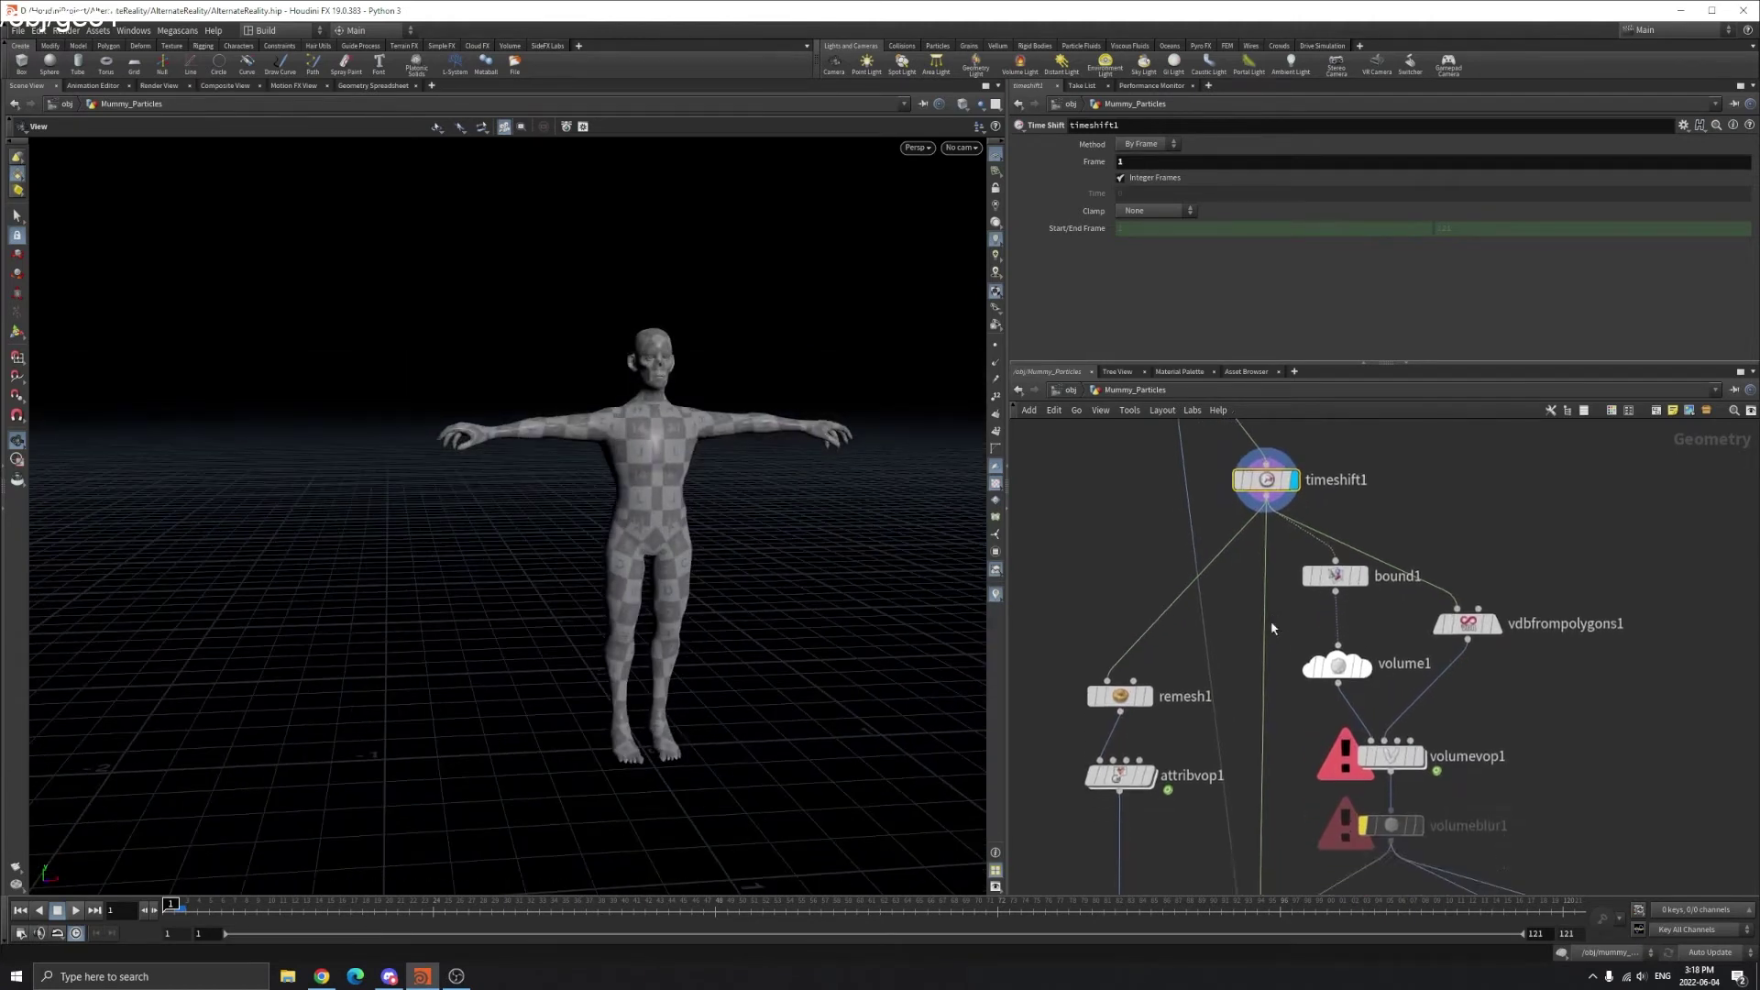
scroll(1273, 630, down, 1)
drag(757, 399, 683, 391)
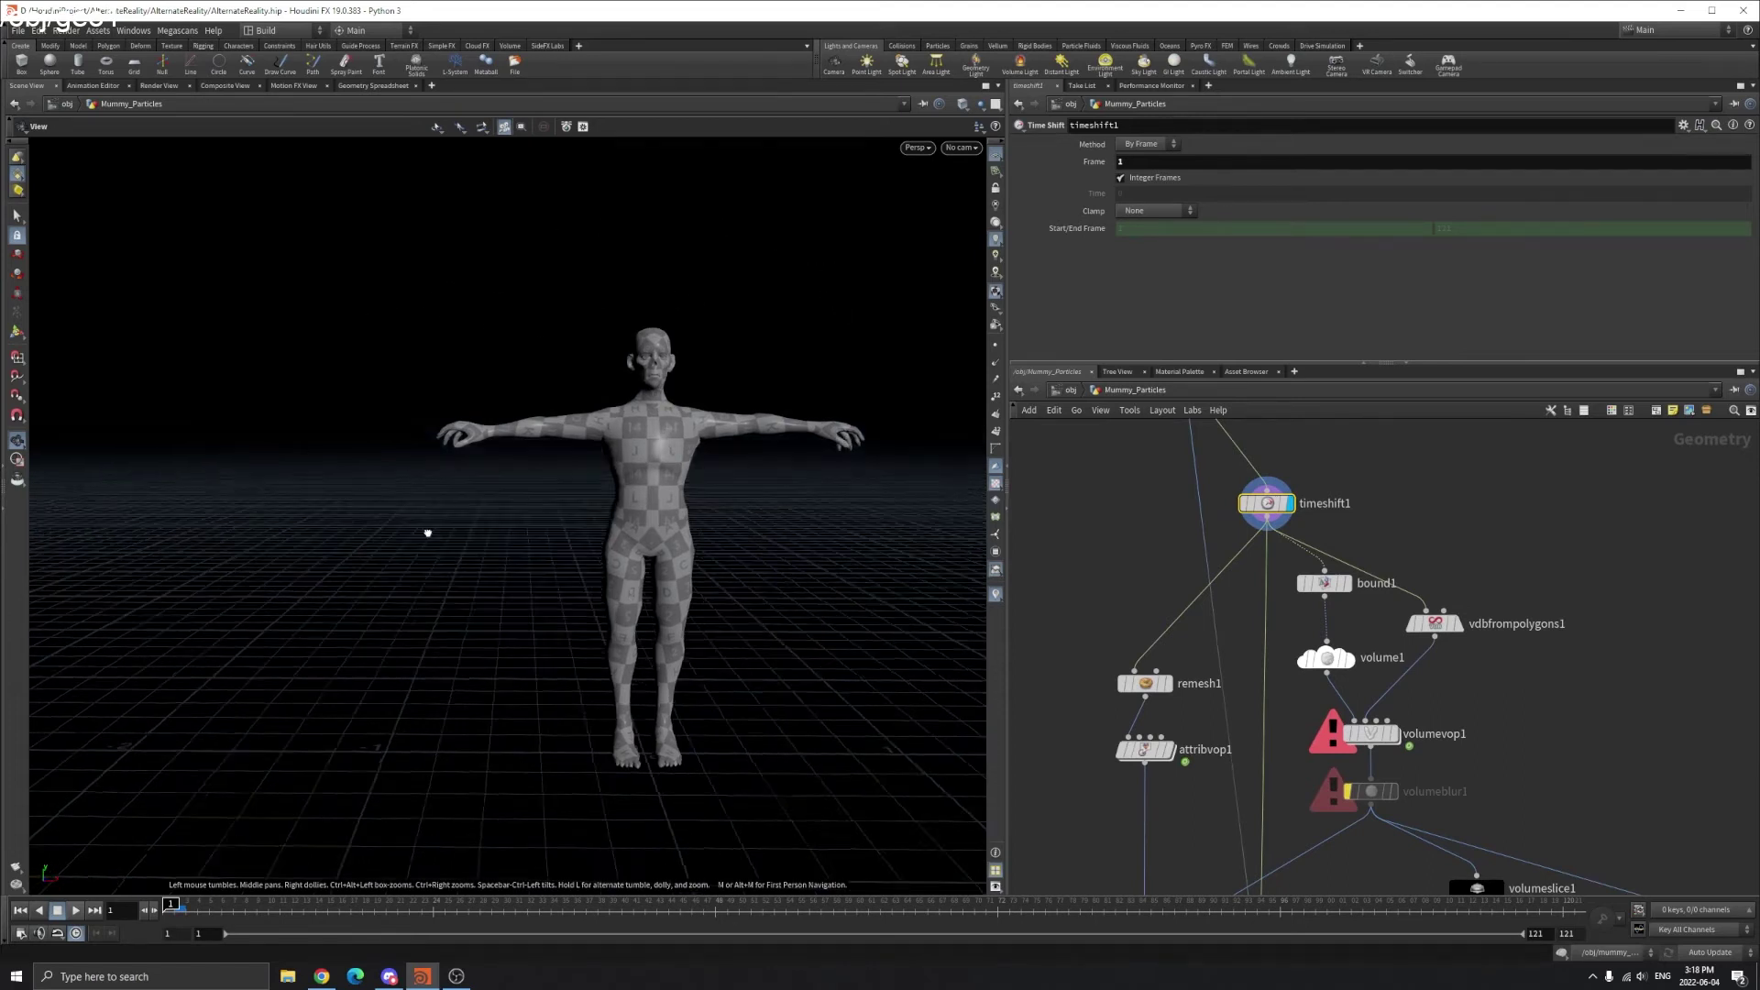
drag(424, 531, 561, 480)
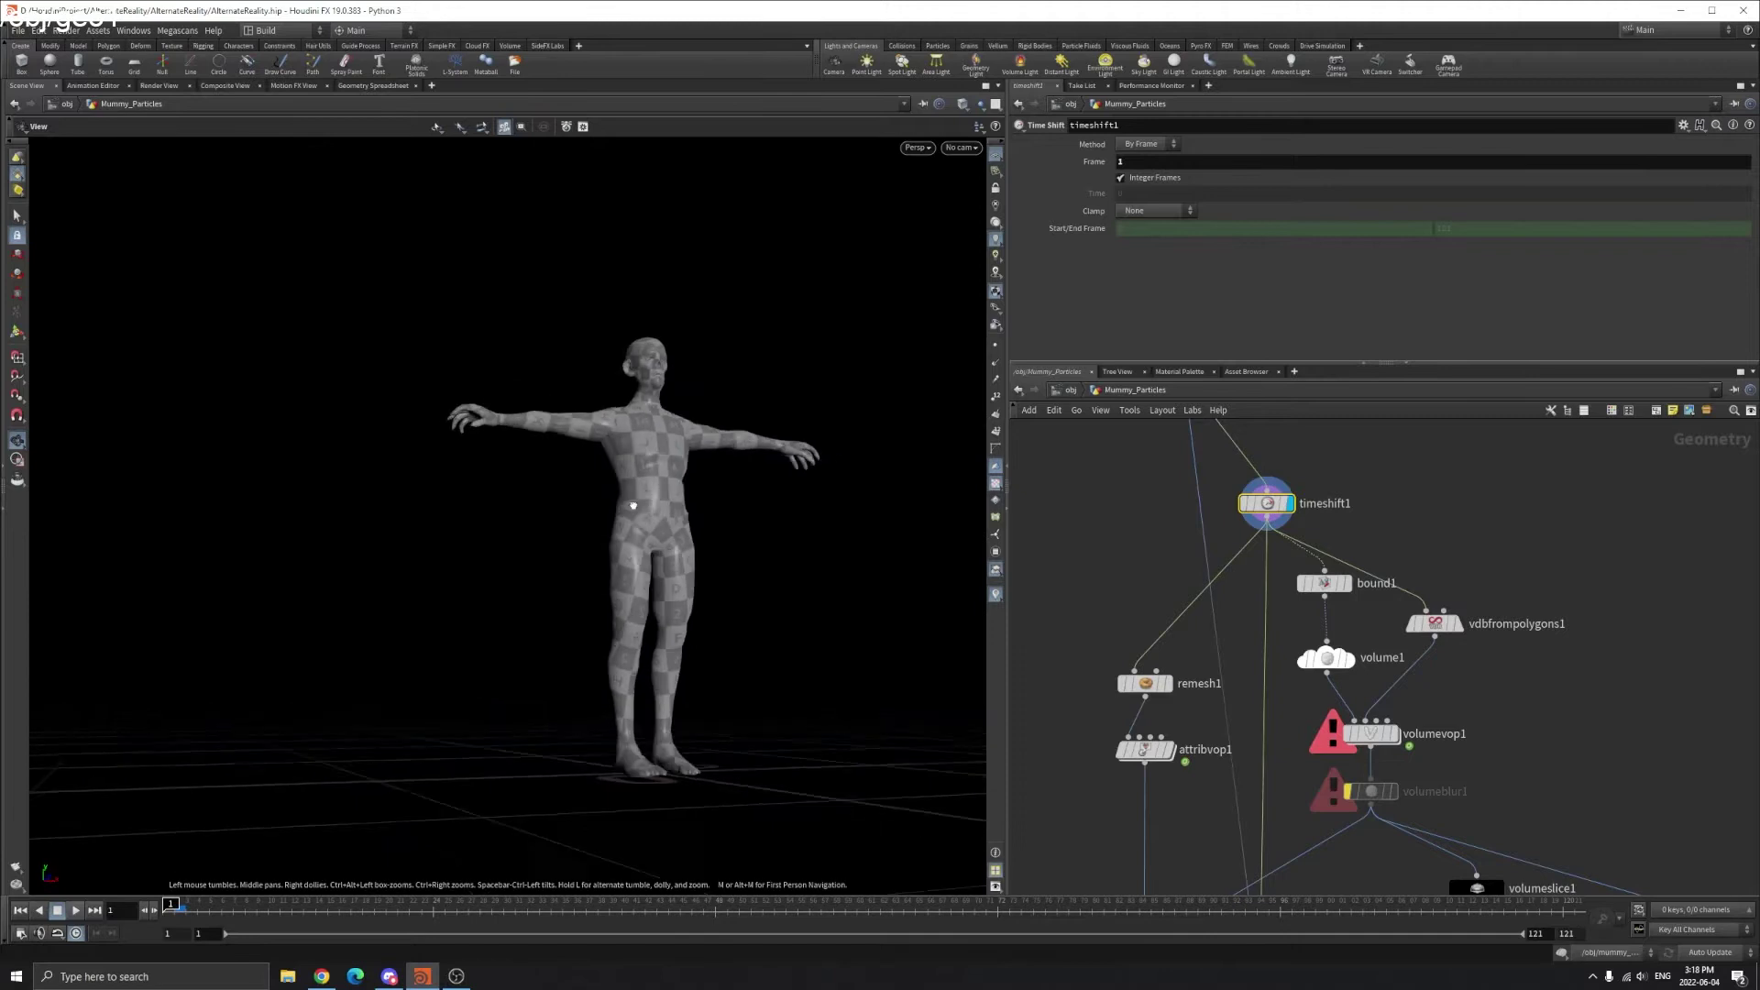
- Display the bound1 node, frame its bounding box, and switch the viewport to wireframe shading
click(1357, 591)
click(1348, 587)
key(g)
drag(519, 500, 751, 534)
right_drag(751, 533, 513, 539)
key(w)
drag(575, 501, 813, 503)
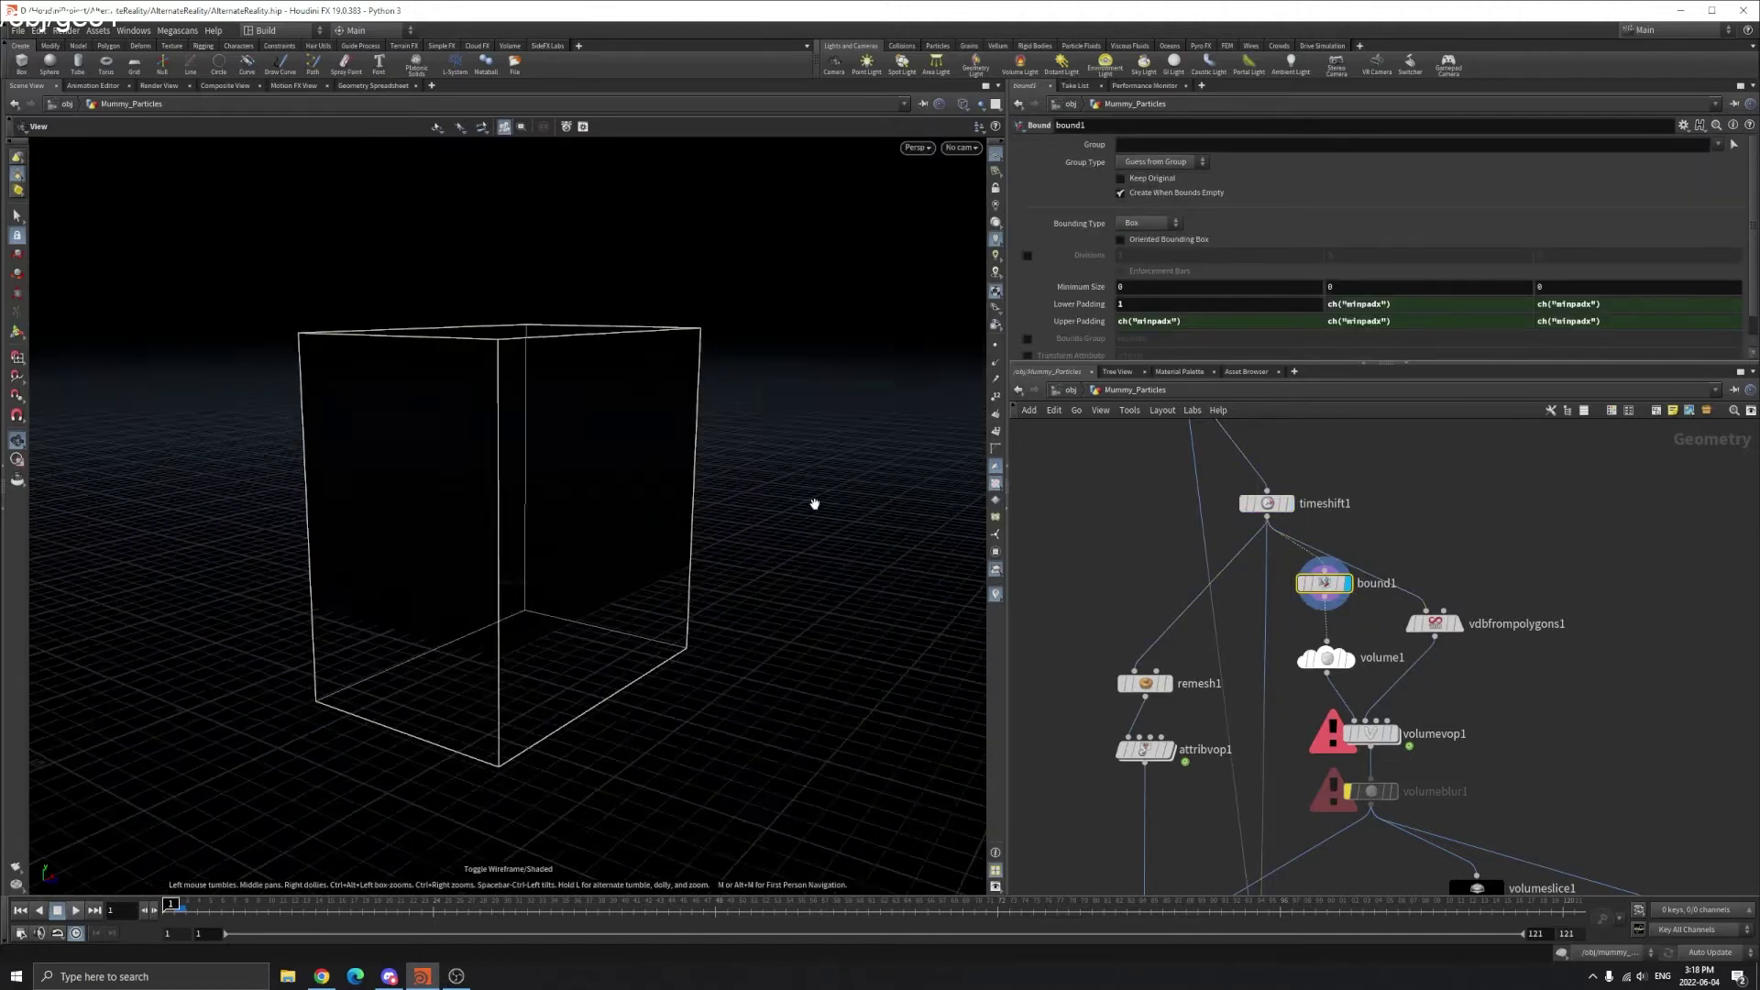
- Template the timeshift1 node and inspect the character inside the bound1 box from several angles
scroll(1278, 488, up, 3)
click(1288, 515)
drag(550, 499, 587, 489)
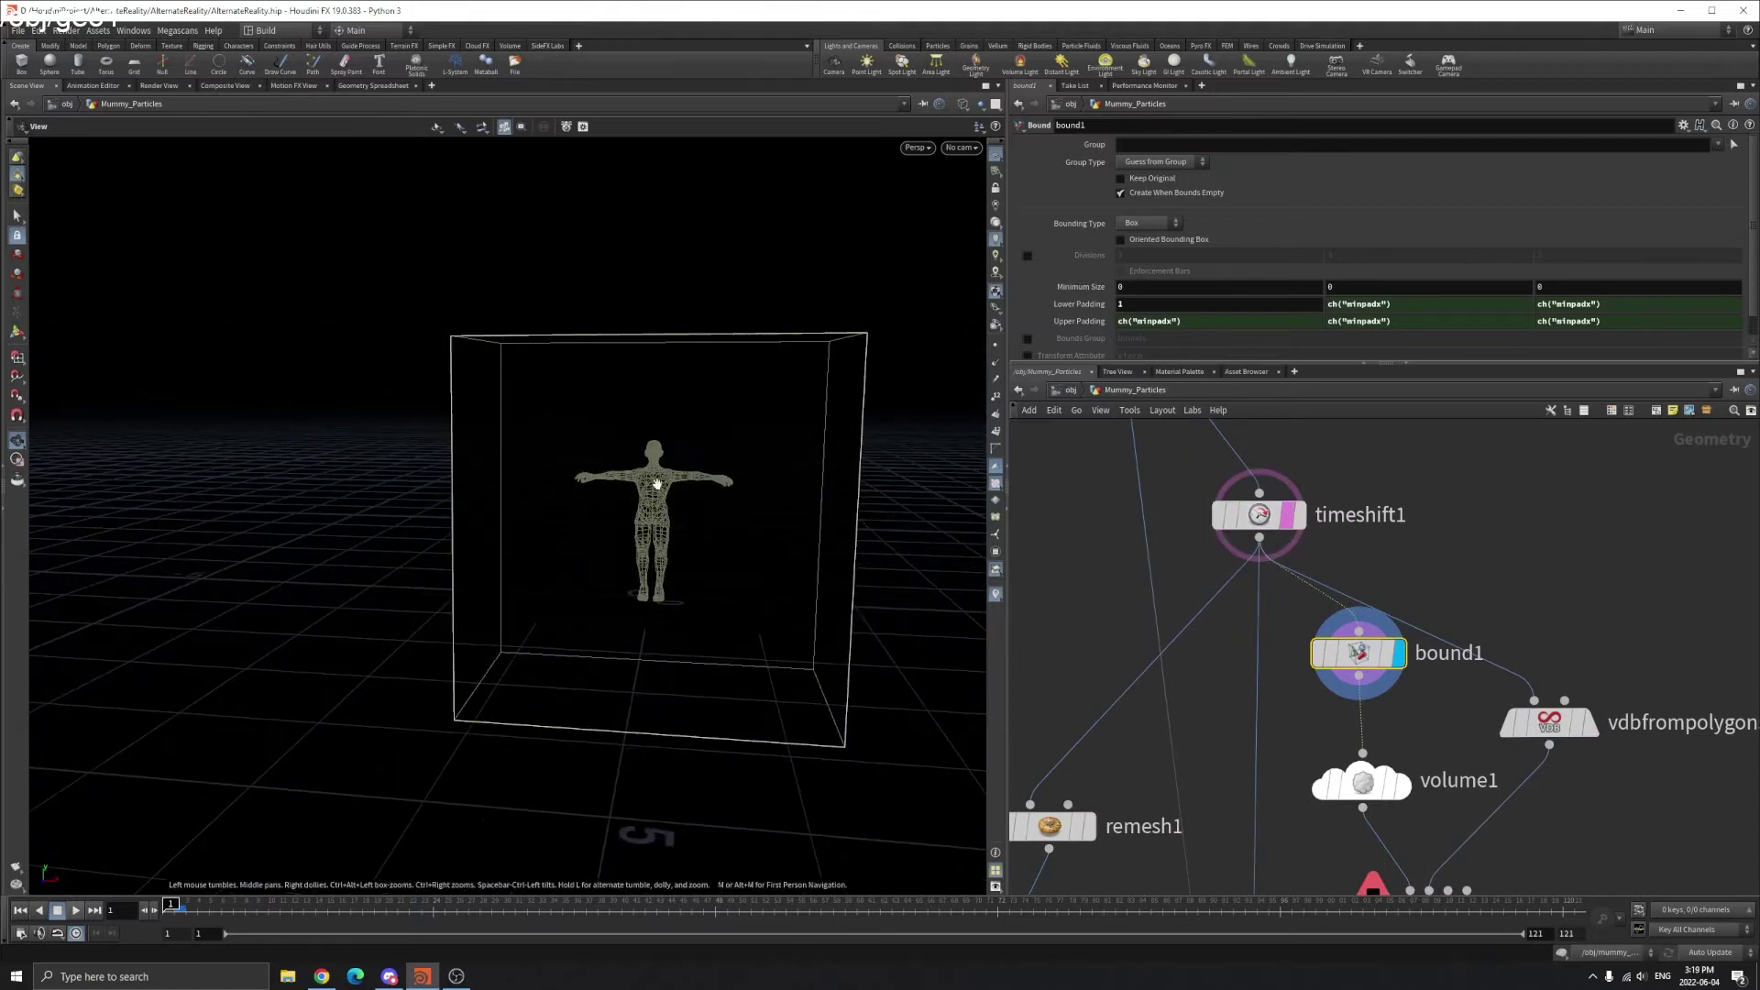
scroll(703, 493, up, 3)
drag(707, 495, 436, 503)
middle_drag(674, 453, 454, 406)
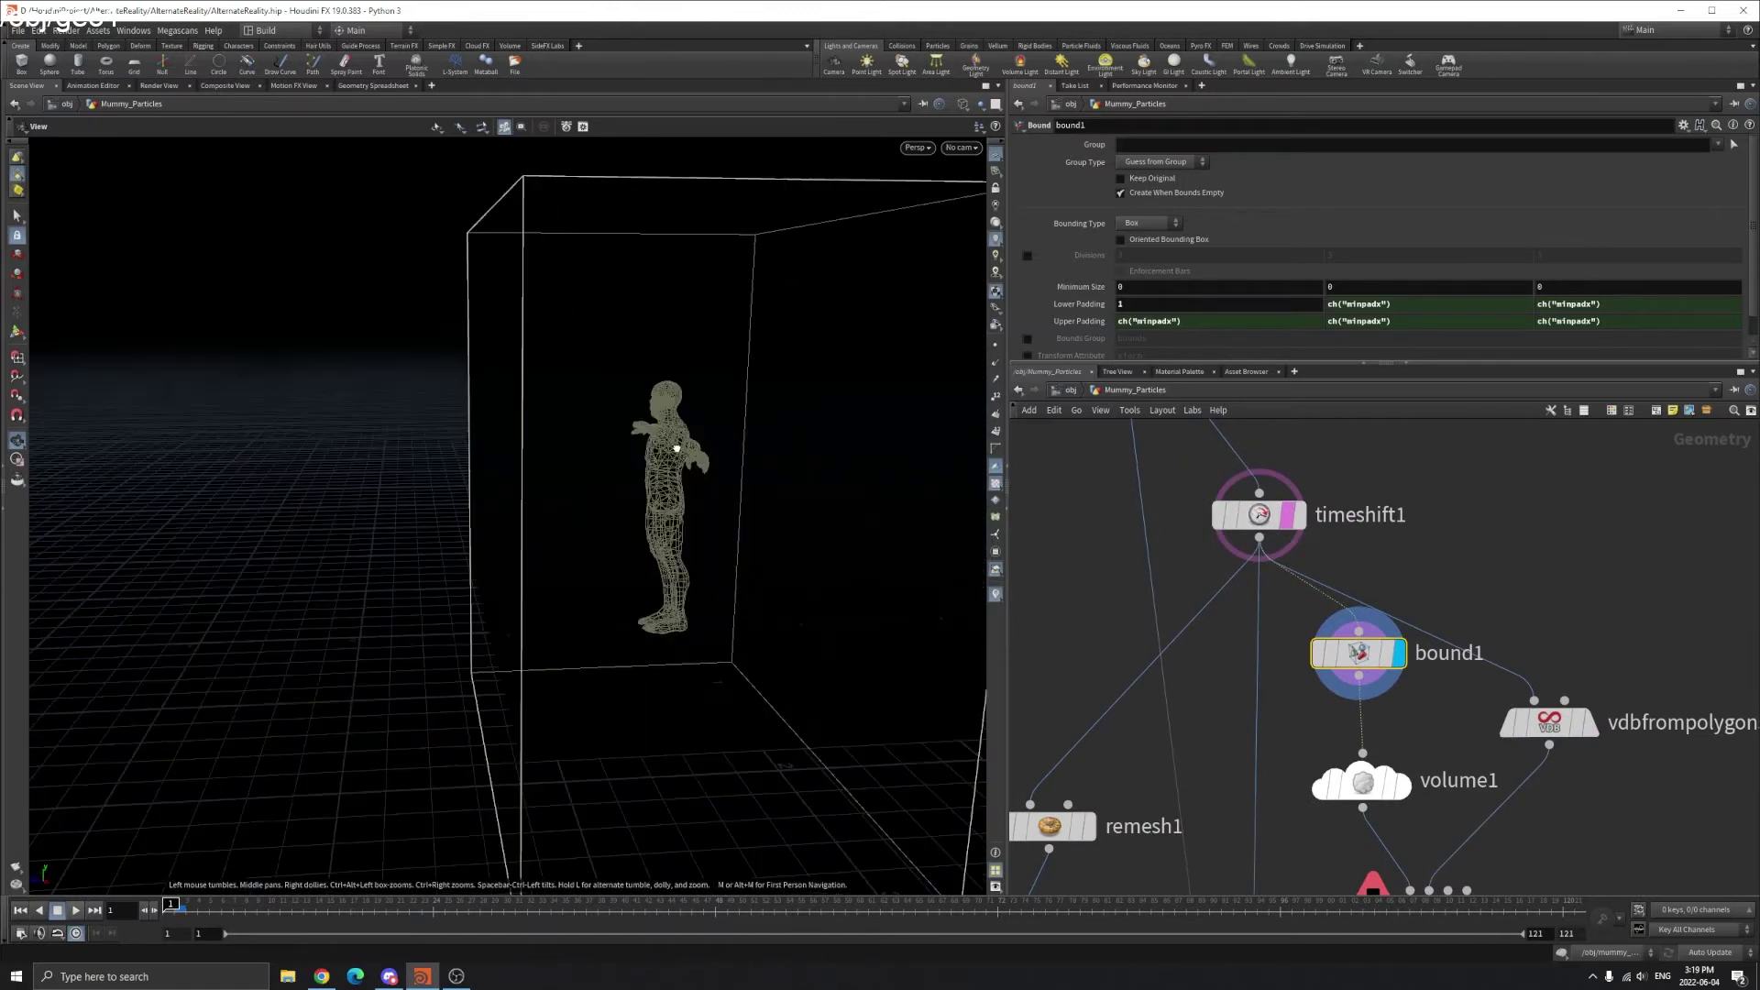
drag(455, 406, 711, 416)
right_drag(711, 416, 181, 542)
drag(459, 469, 650, 472)
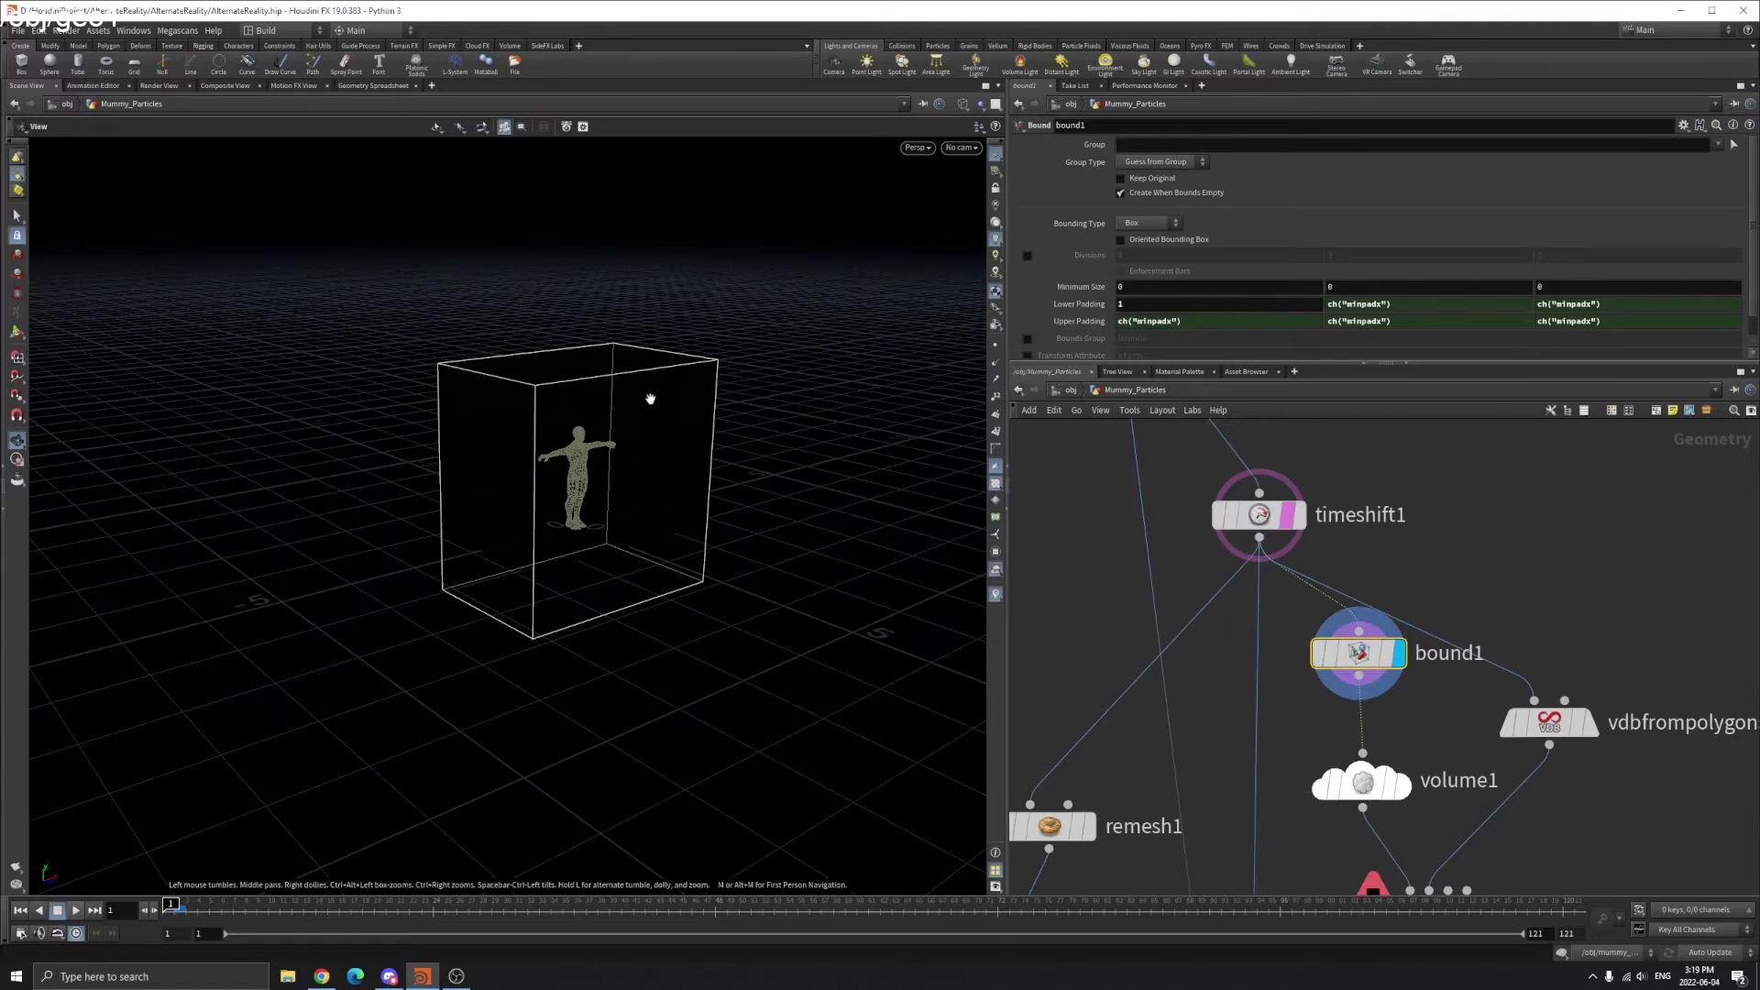
scroll(578, 371, up, 5)
drag(569, 385, 486, 385)
middle_drag(487, 385, 366, 293)
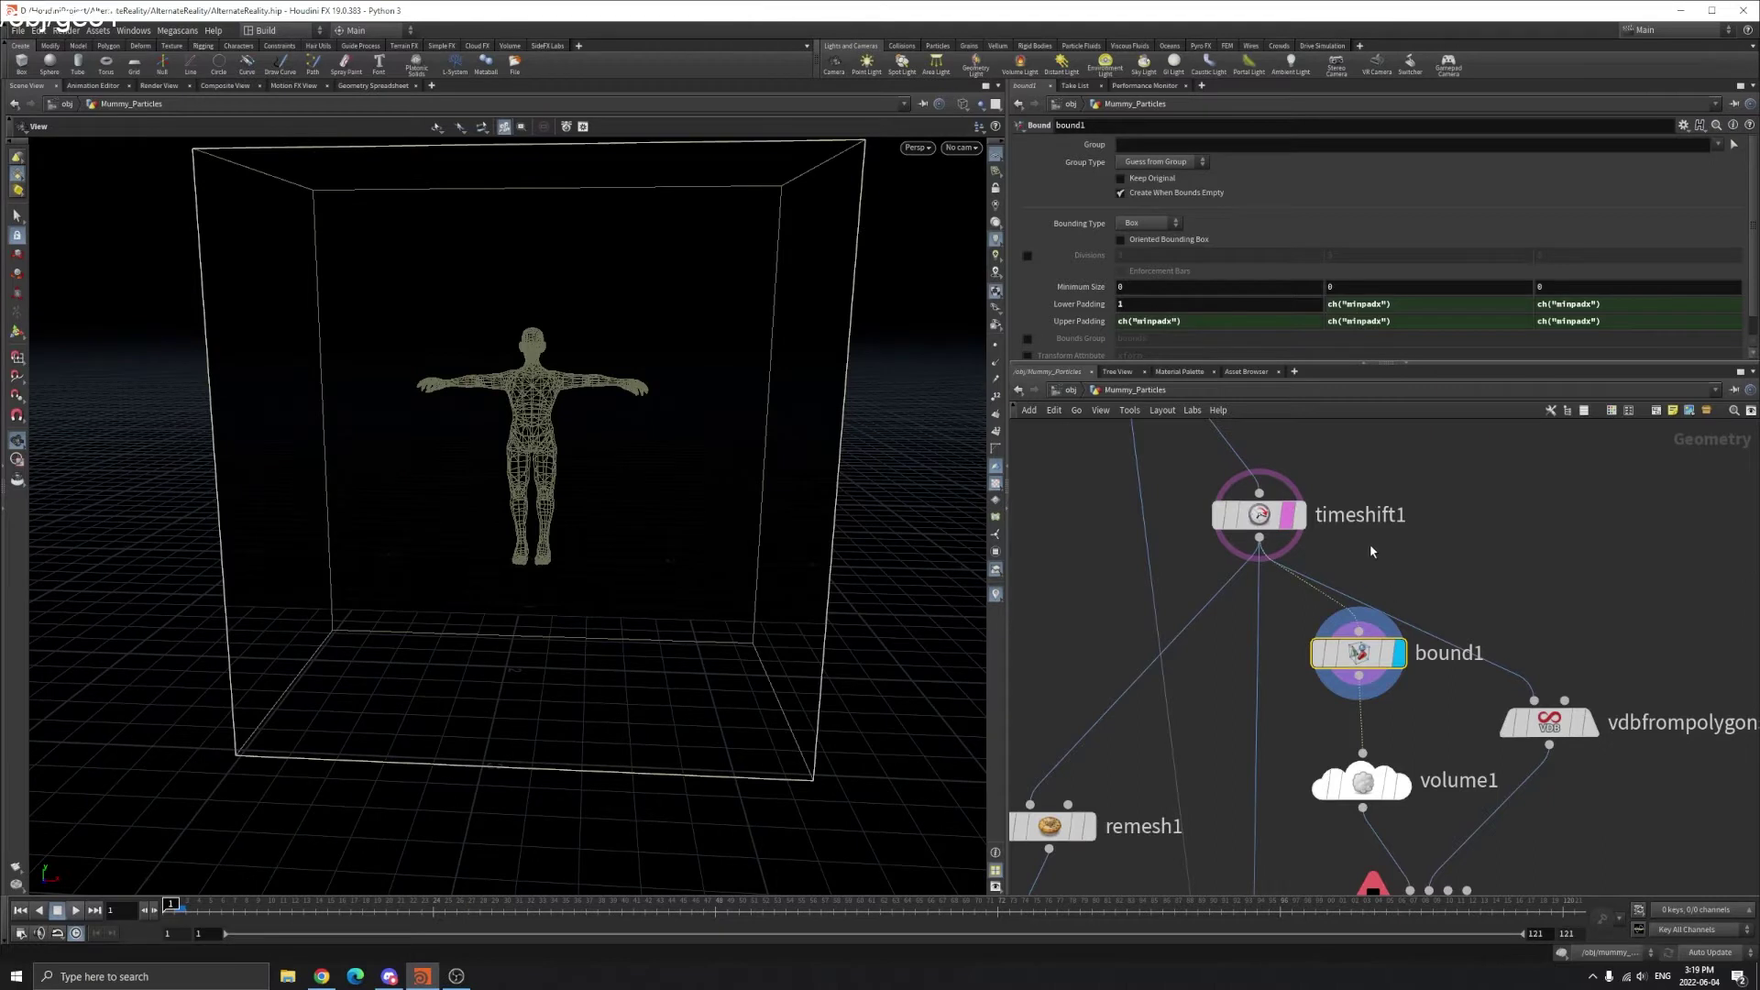
- Add a second Bound node fed by timeshift1, display it, and frame its unpadded box around the character
key(Tab)
text(box)
key(Return)
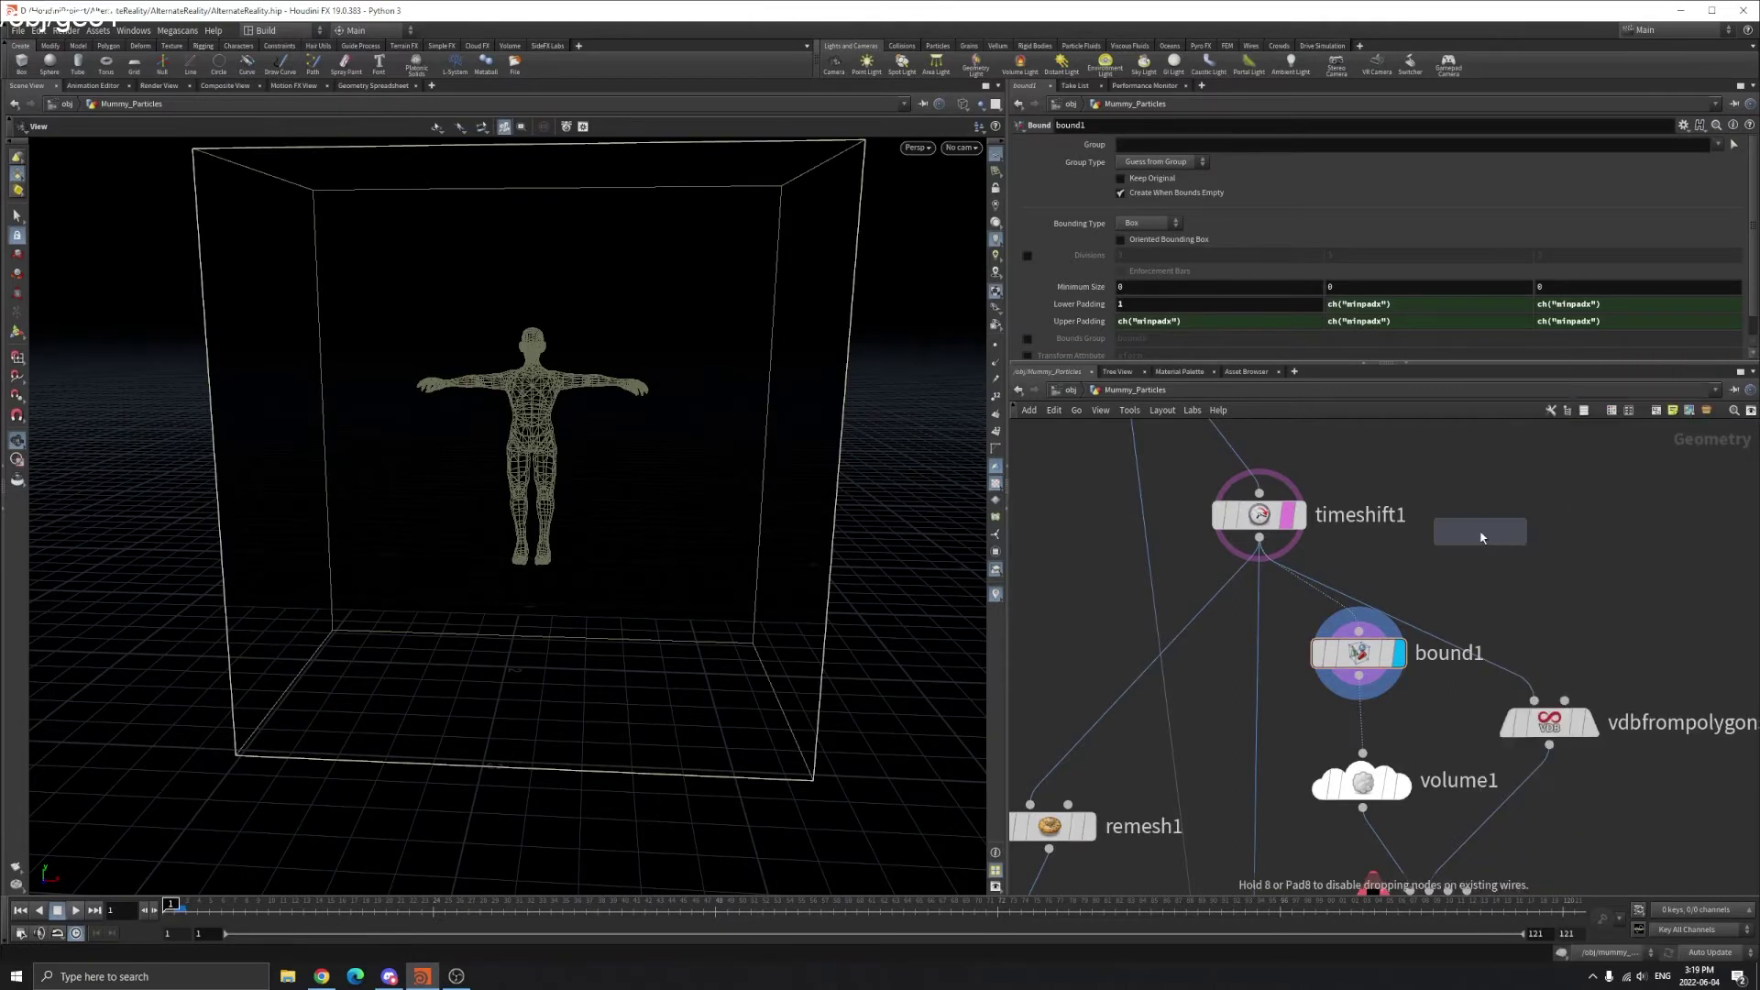
click(1481, 538)
click(1519, 530)
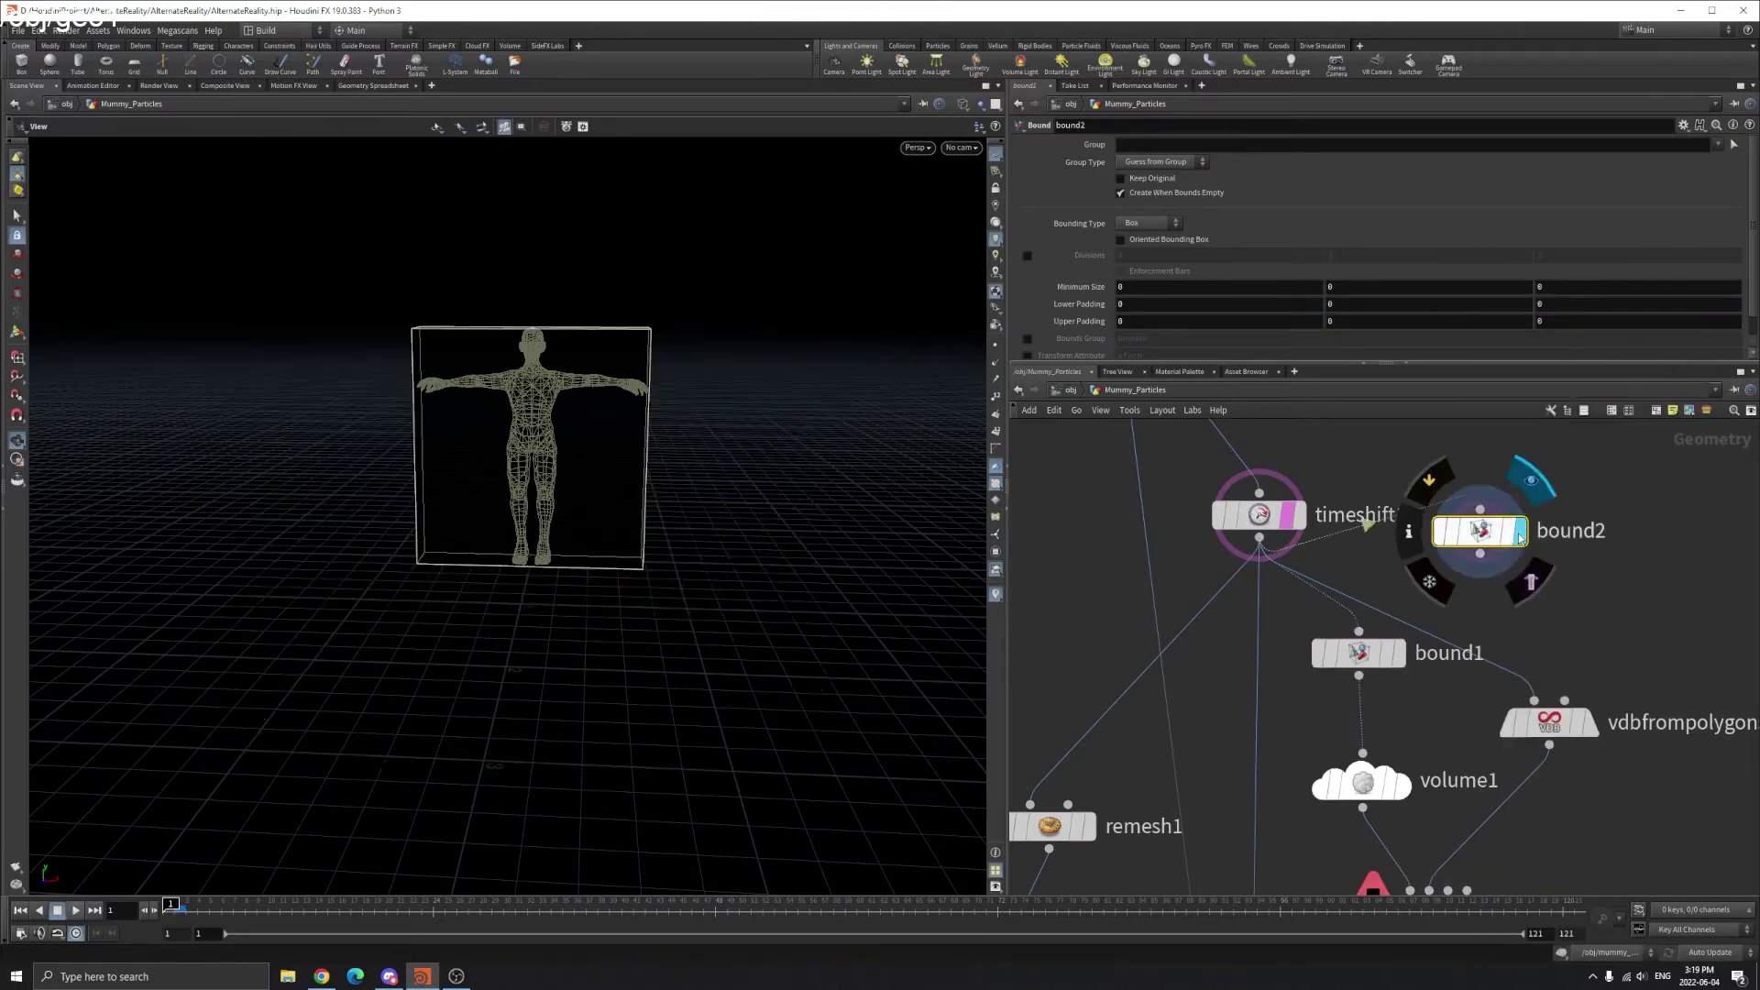
scroll(445, 415, up, 3)
drag(446, 415, 468, 342)
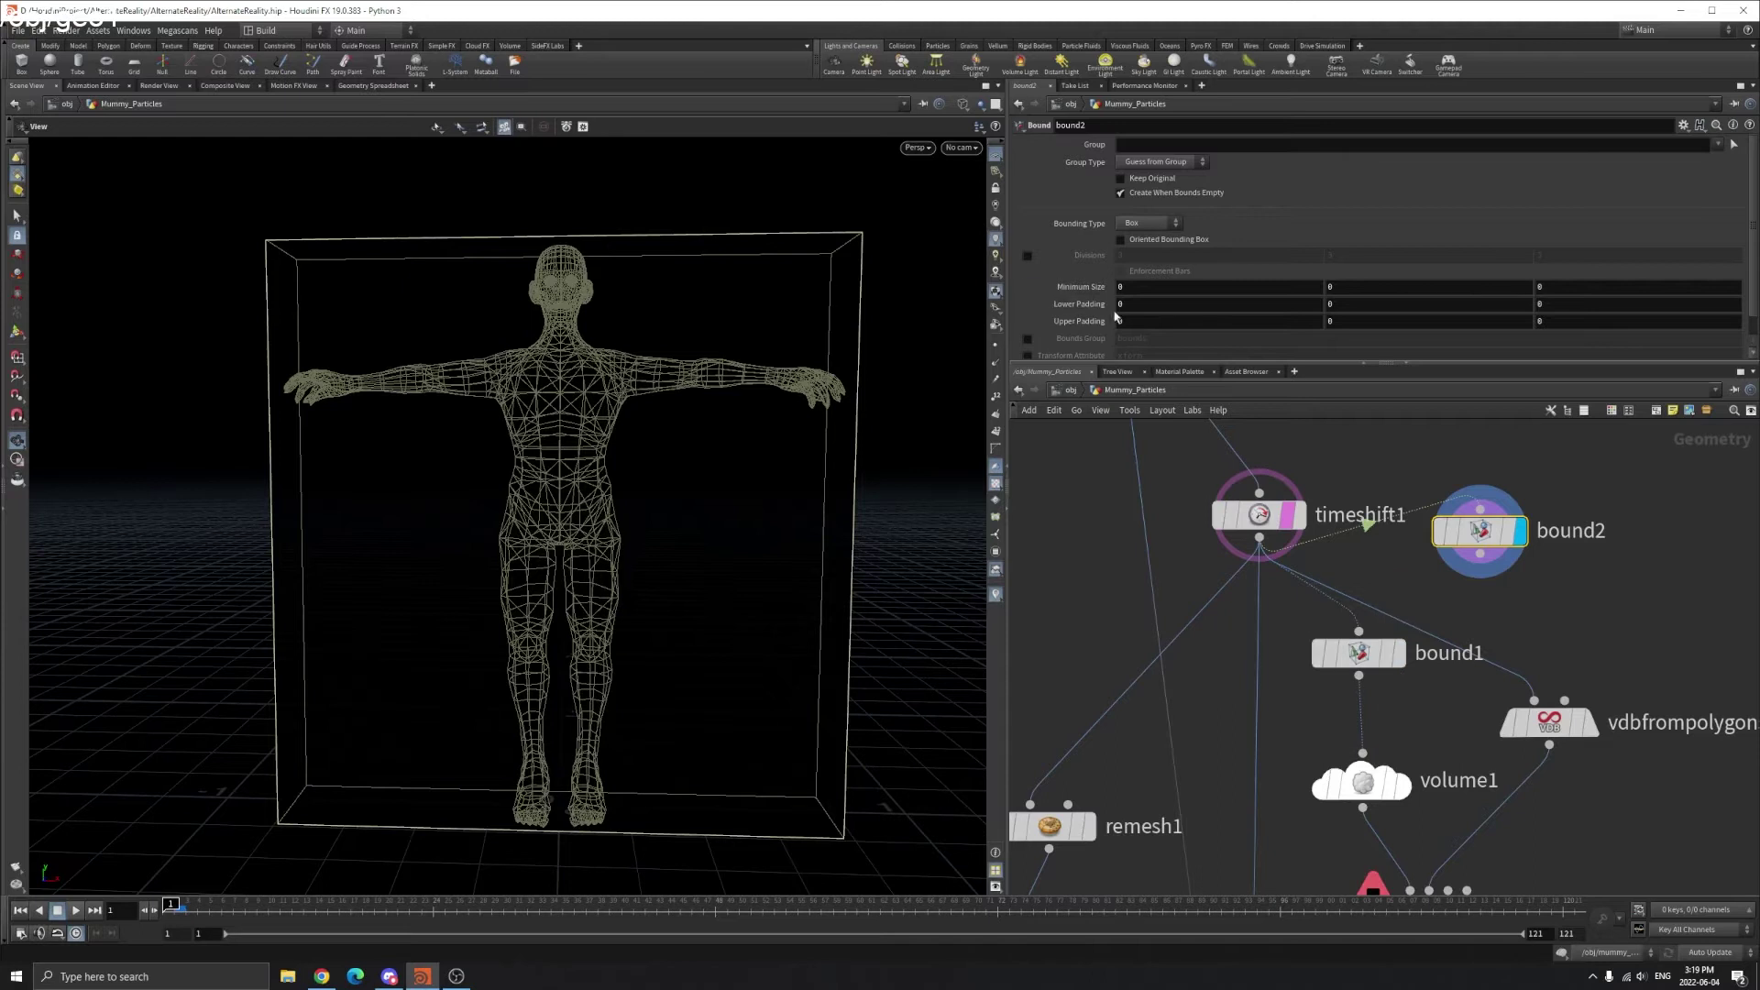
- Compare the padding settings of bound1 and bound2, and inspect how tightly the bound2 box encloses the character
click(1356, 651)
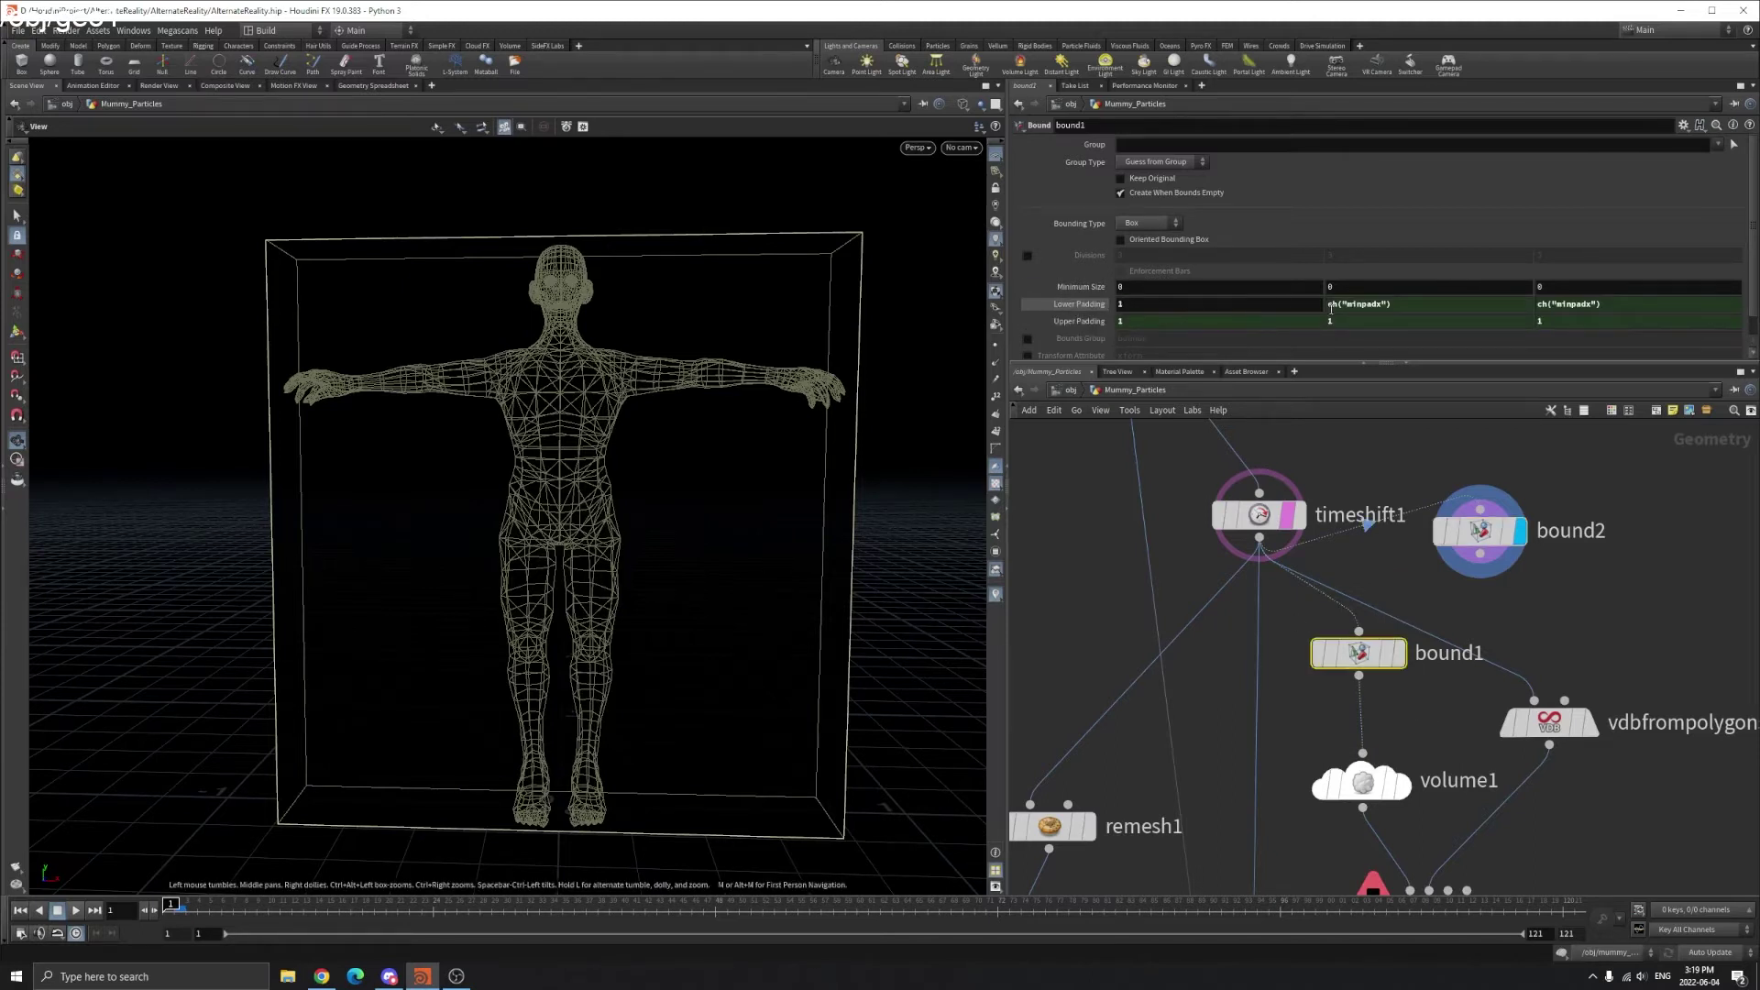
click(1478, 531)
drag(532, 374, 586, 350)
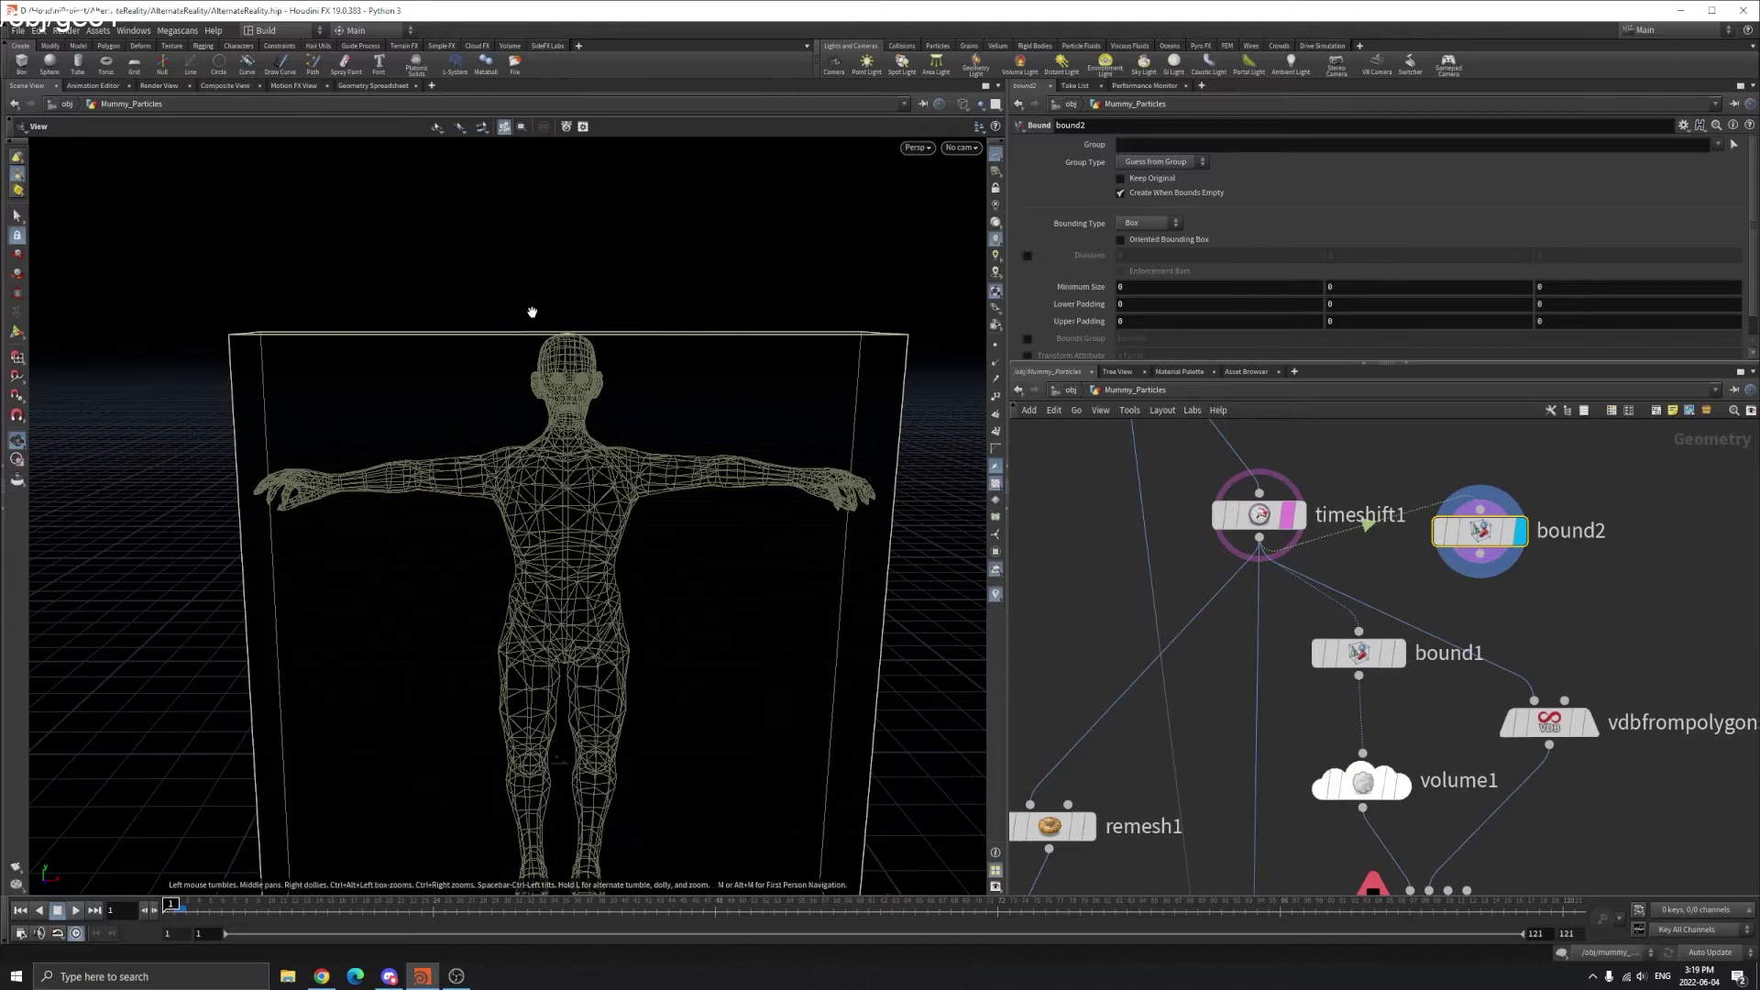
drag(620, 304, 557, 357)
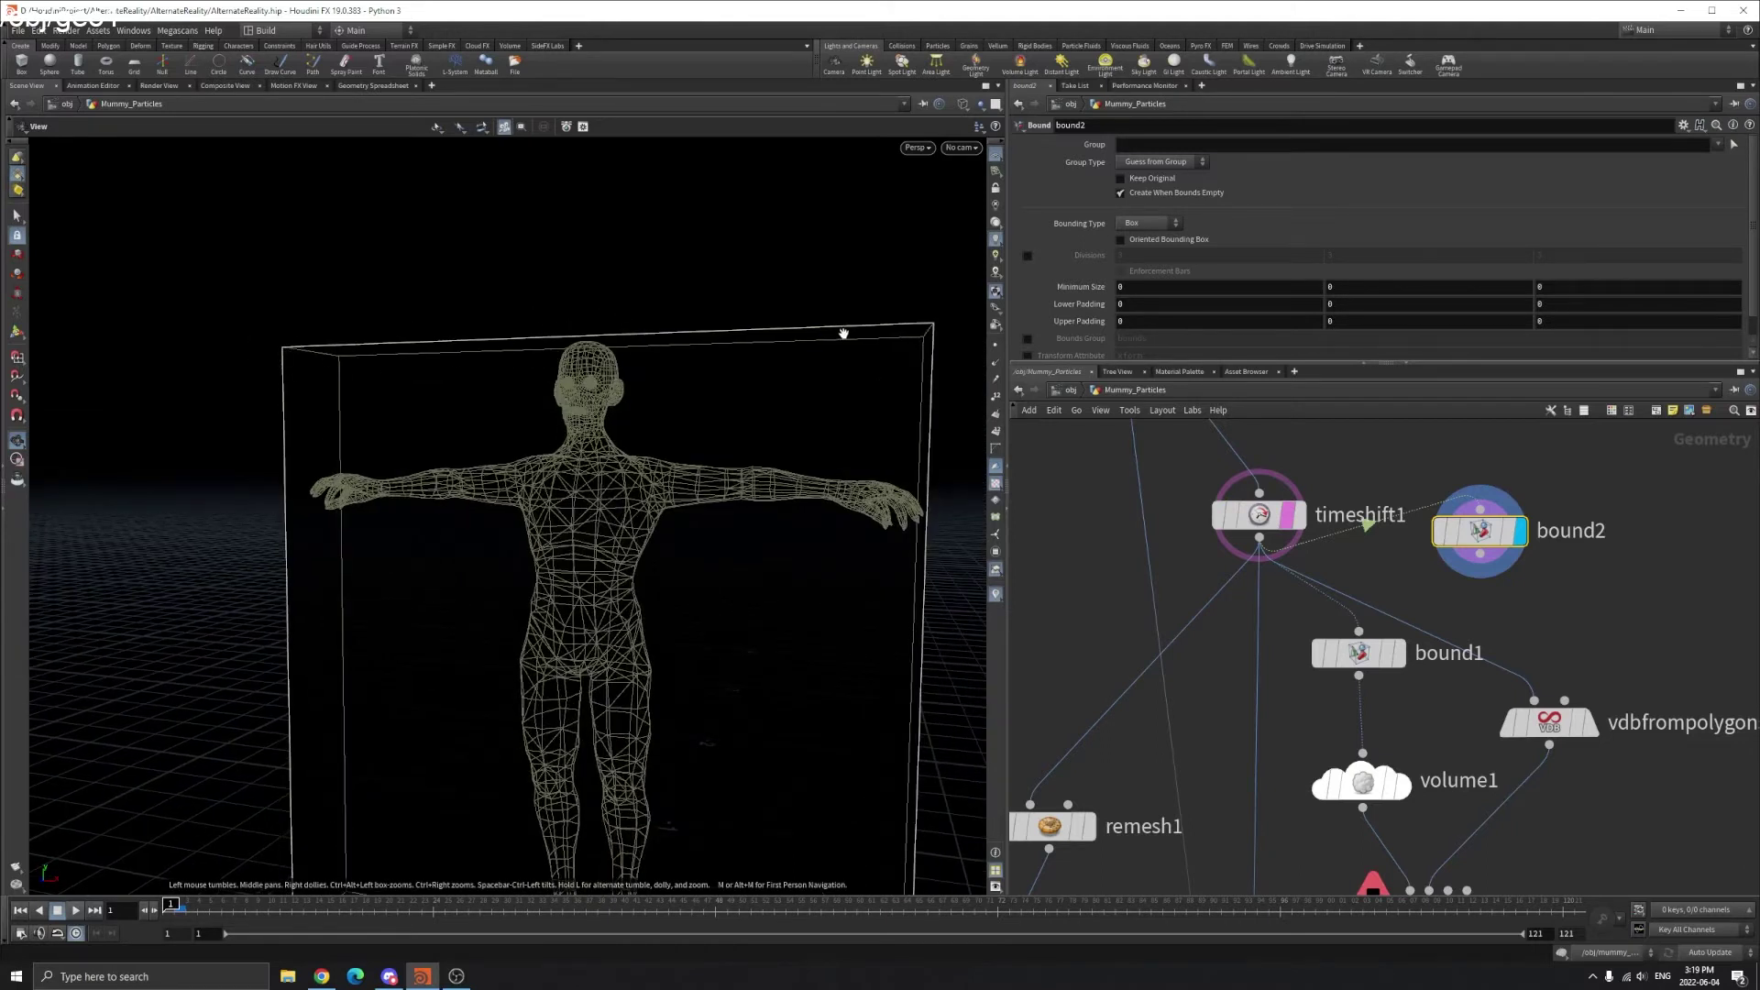
drag(927, 353, 788, 389)
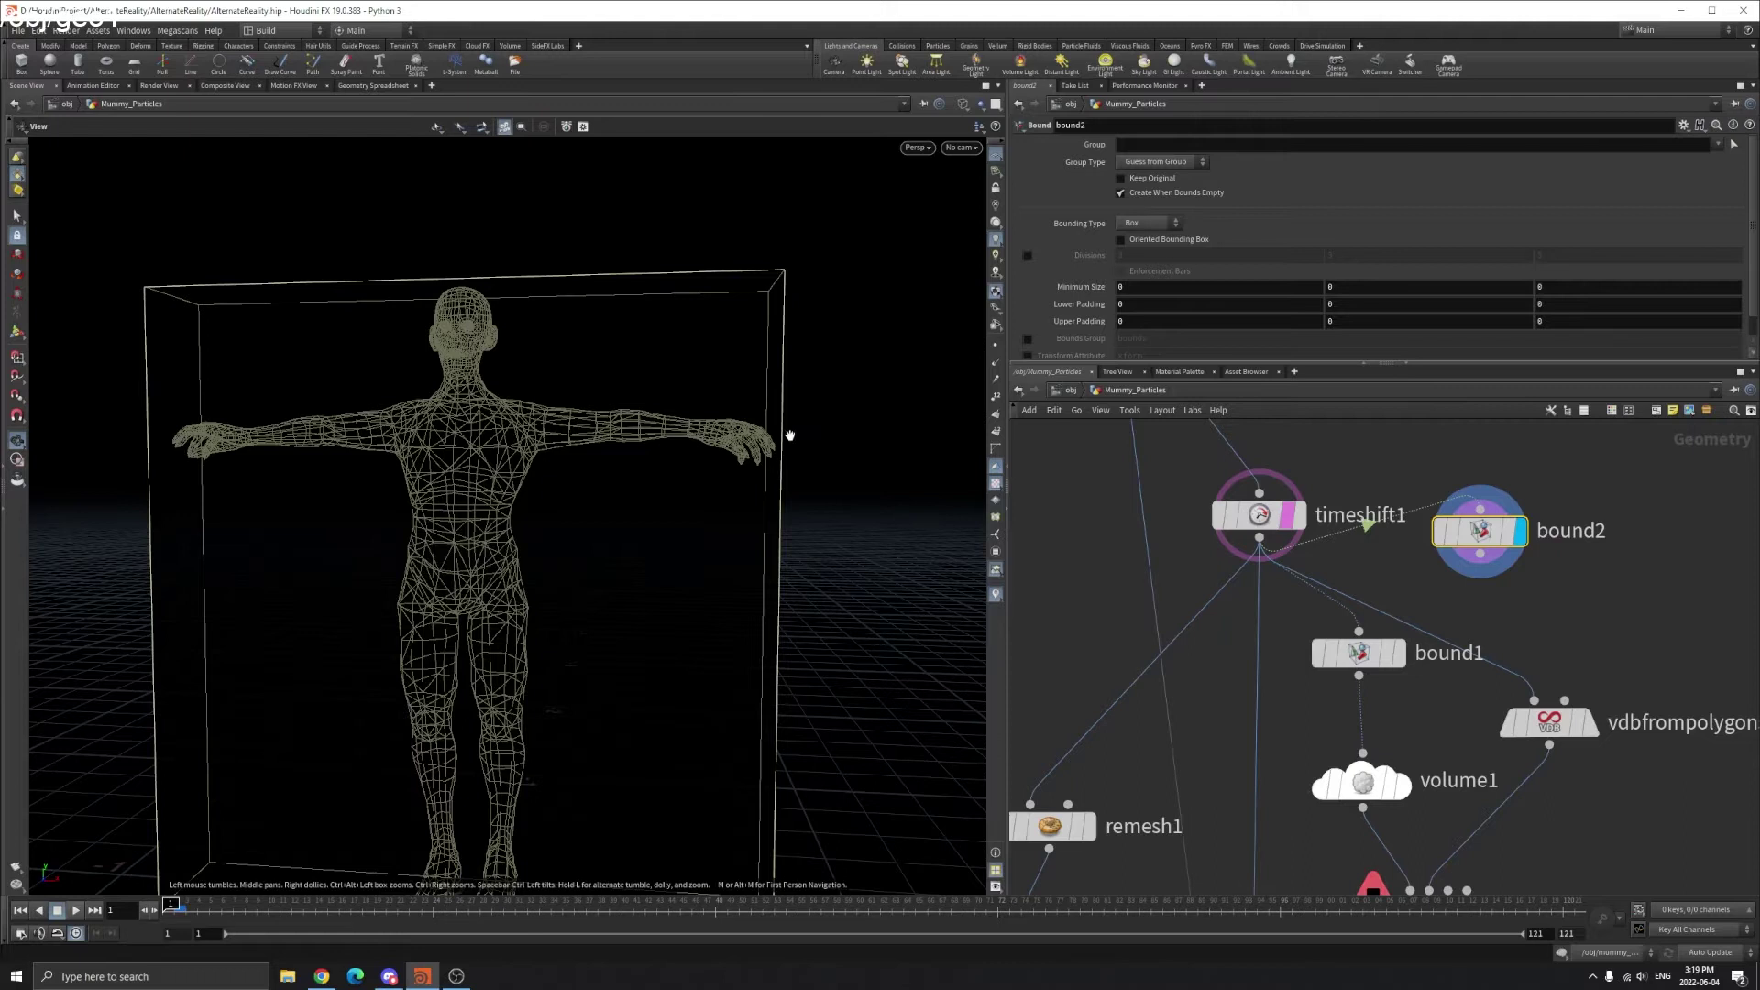
drag(790, 434, 738, 459)
- Display the bound1 node again and delete the bound2 node
mouse_move(1401, 658)
drag(953, 587, 654, 548)
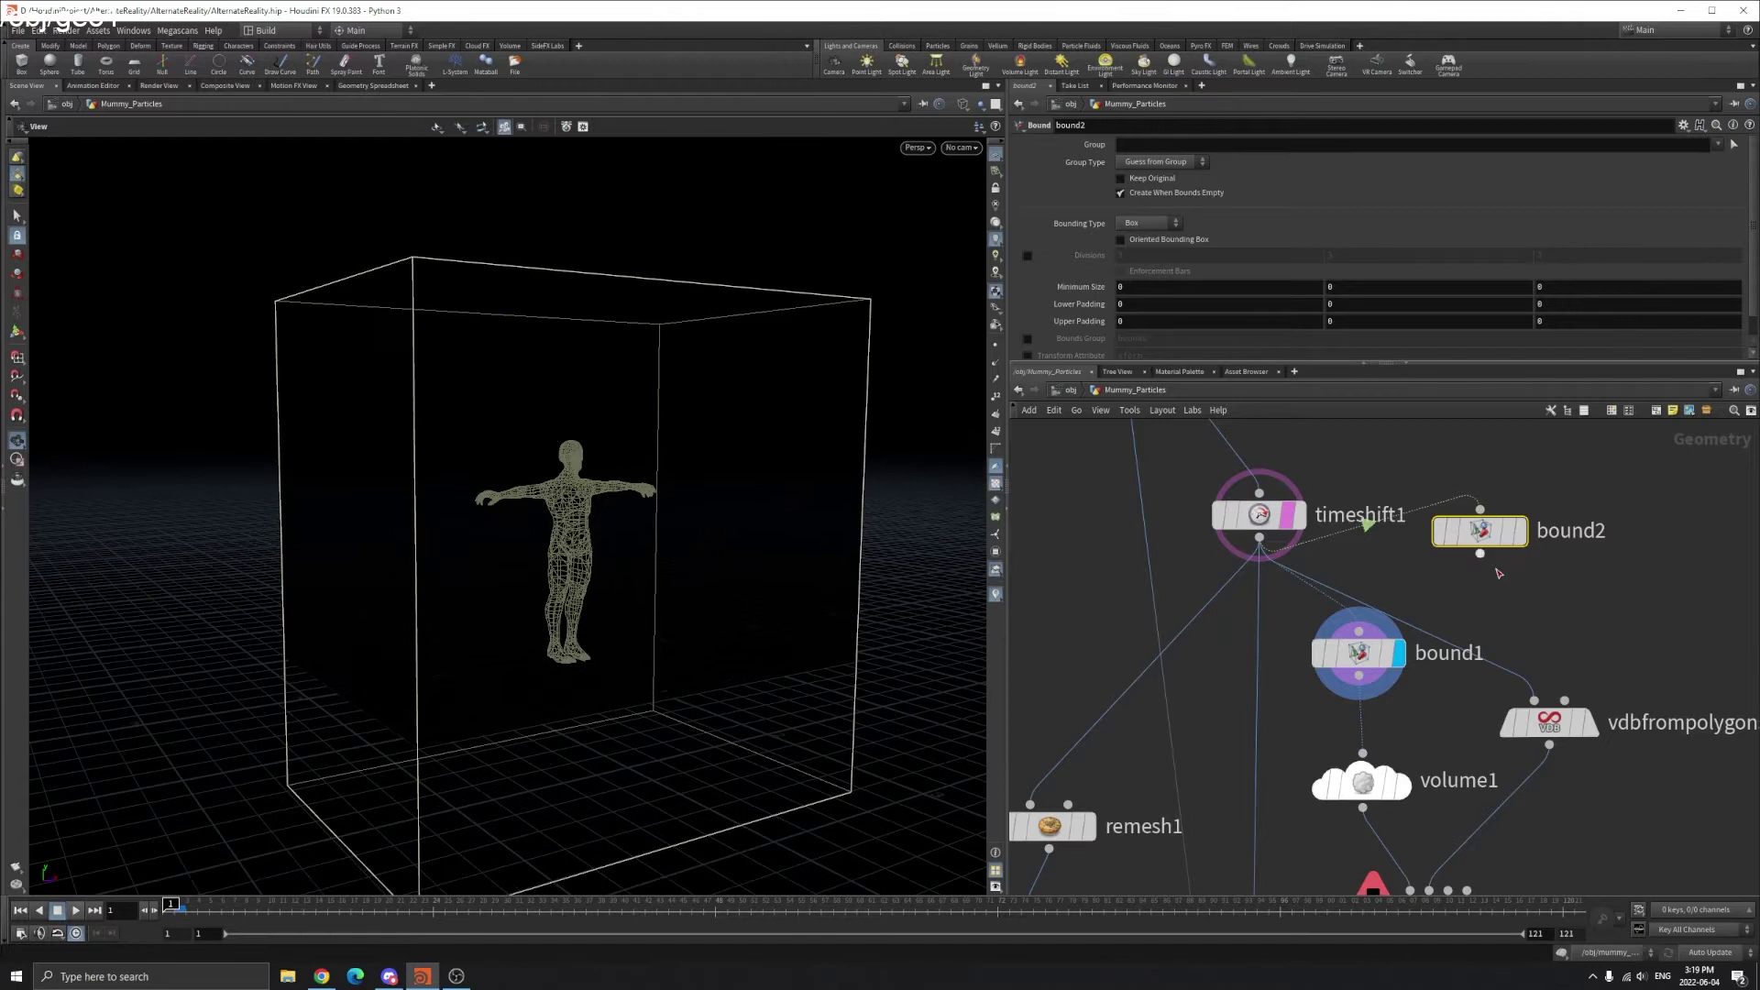
key(Delete)
- Display the volume1 node and examine its parameters and node info
middle_drag(1436, 547, 1395, 386)
click(1329, 619)
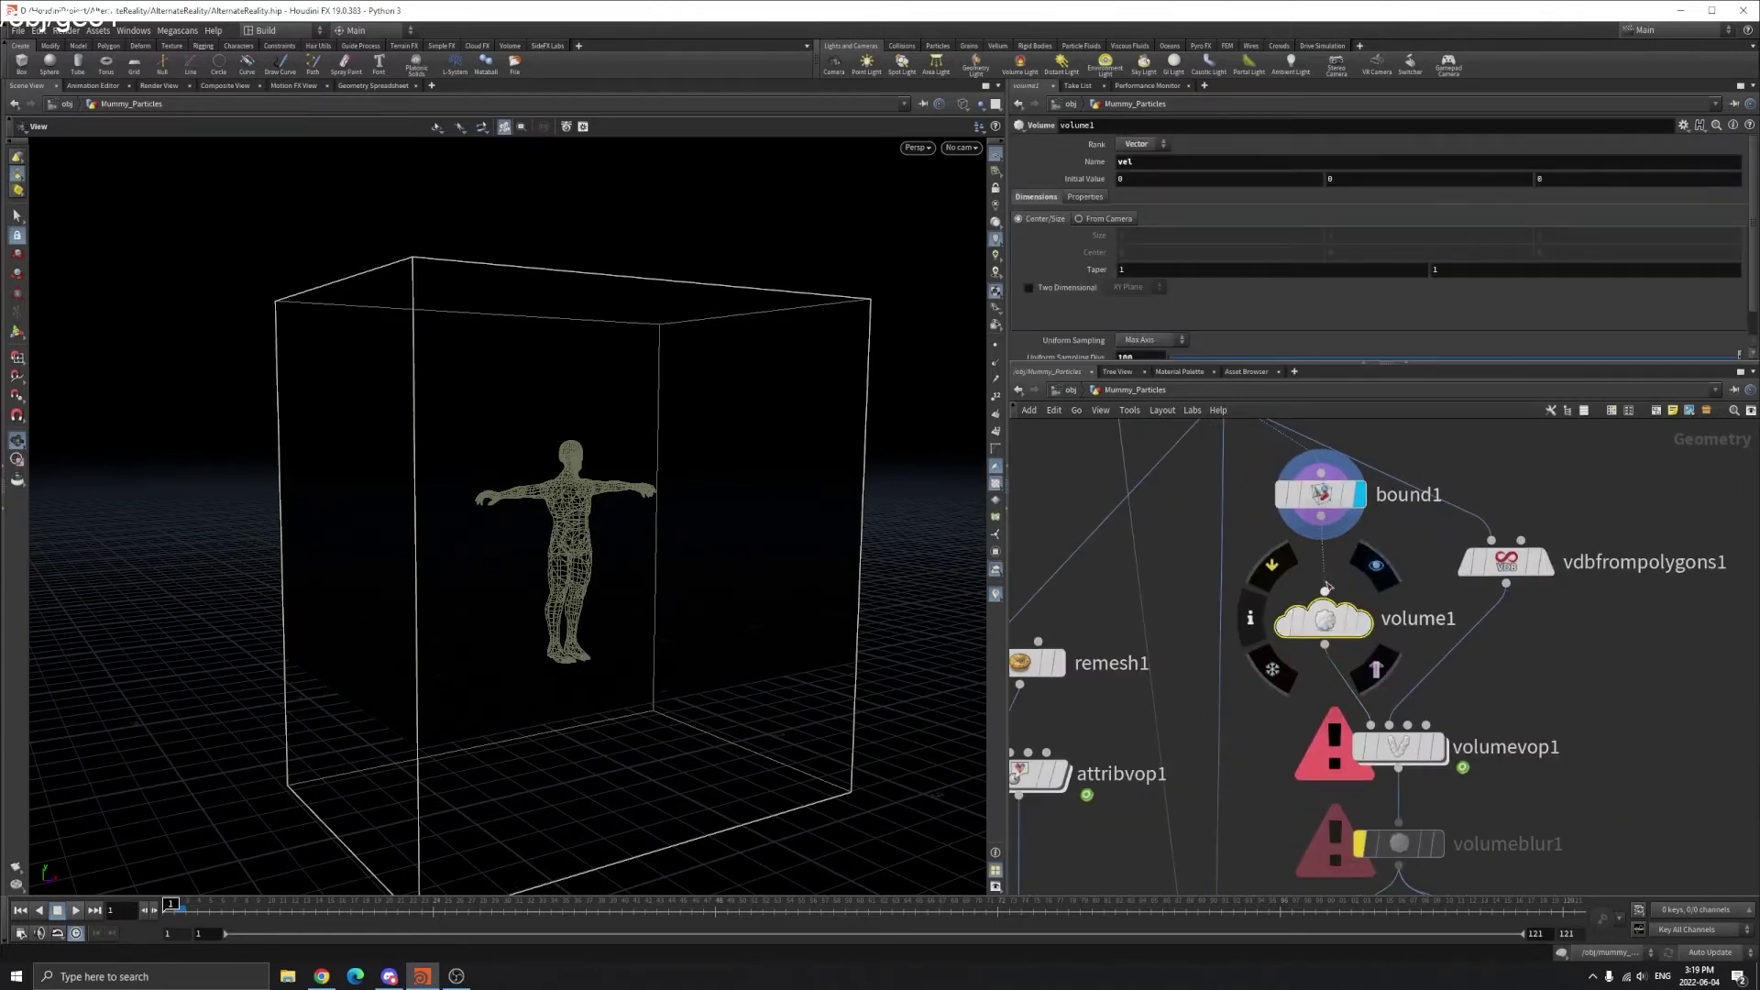
click(1375, 565)
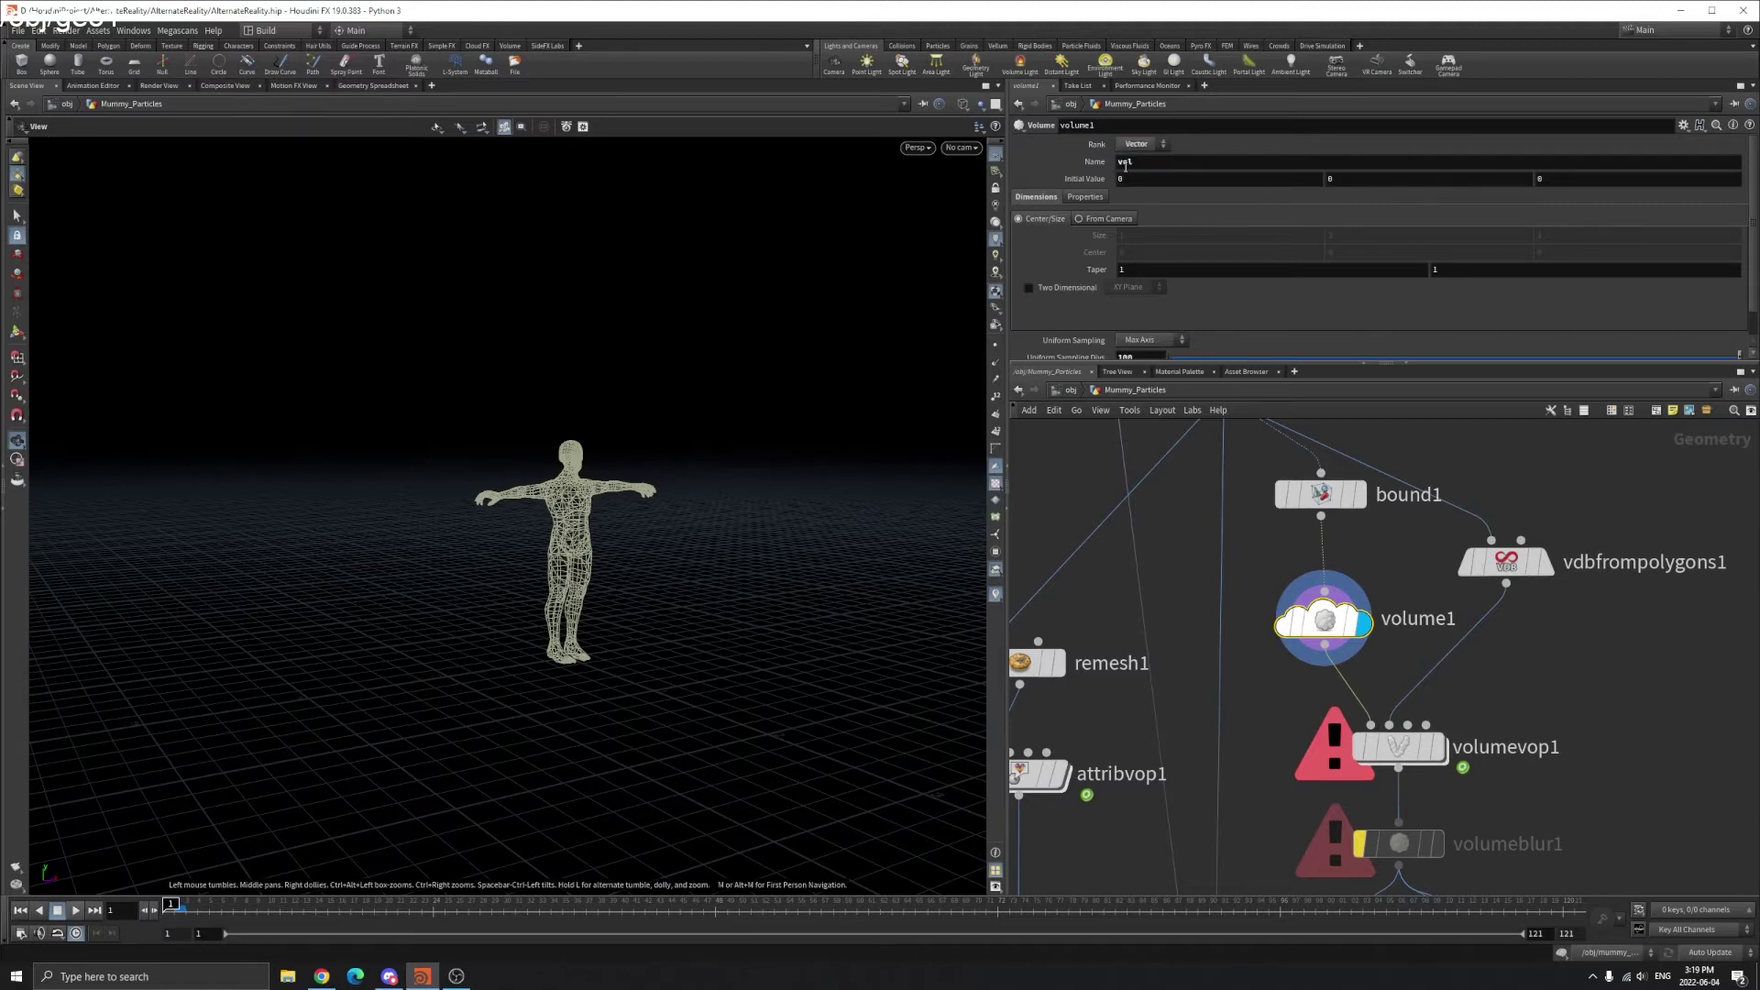
click(1299, 625)
click(1247, 623)
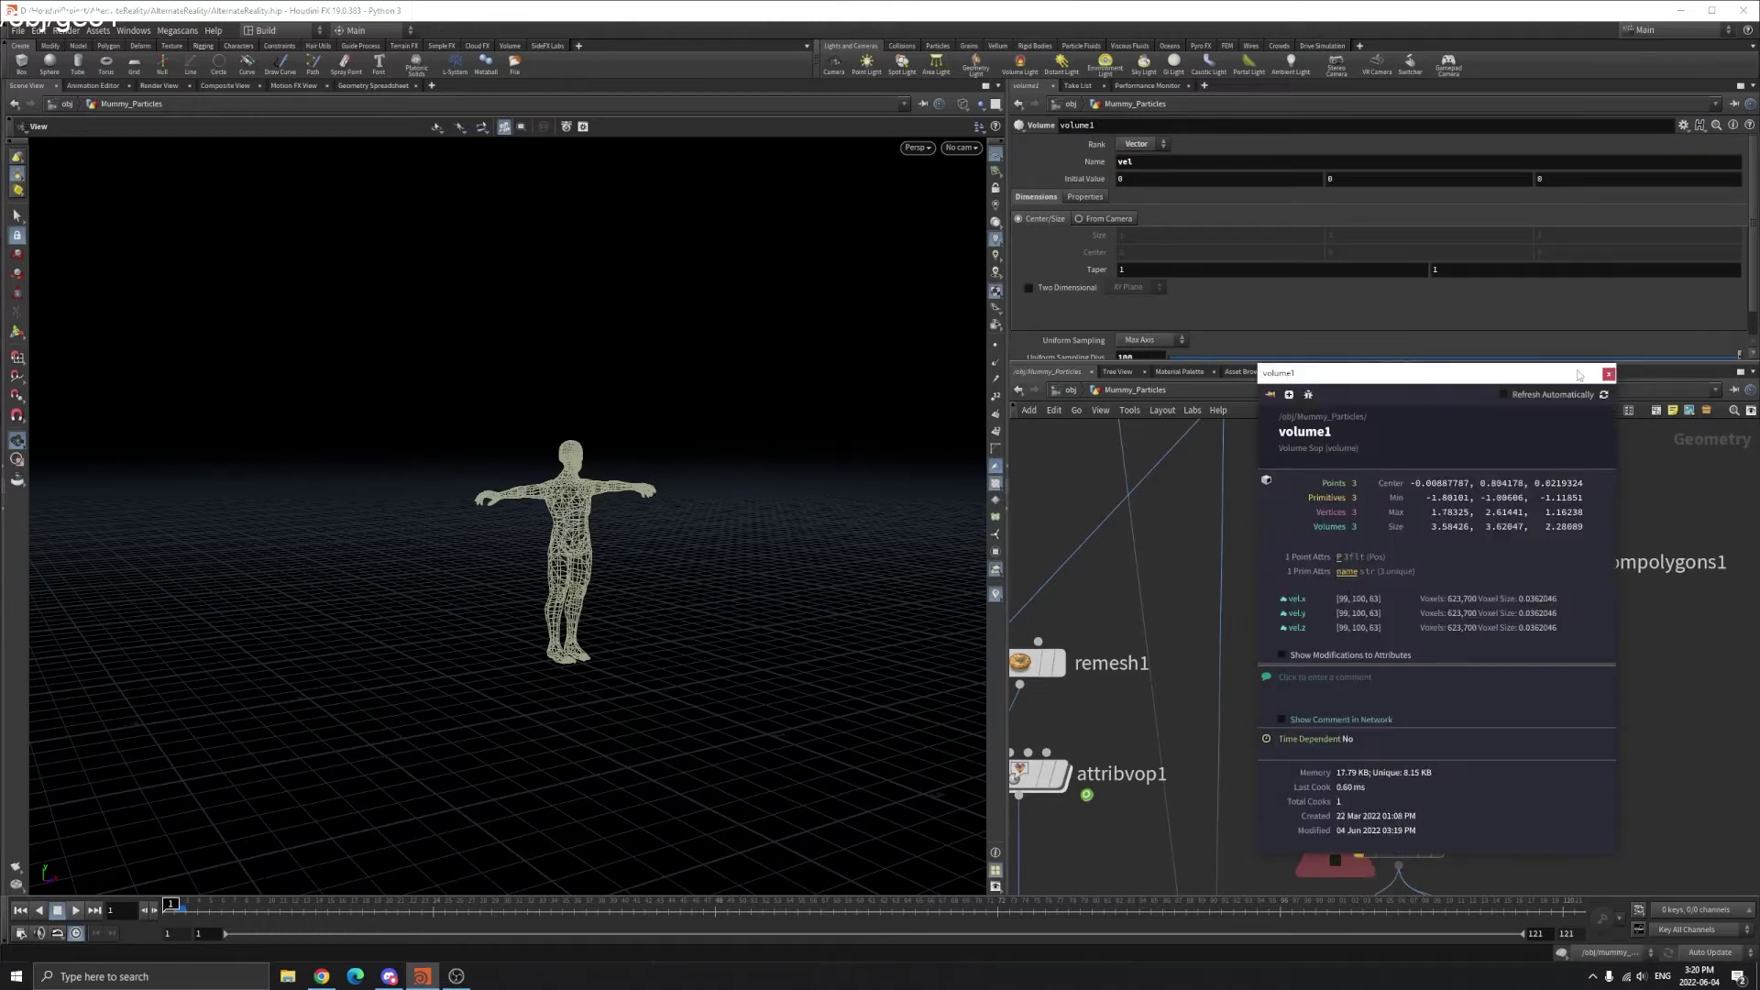
click(1609, 374)
- Display bound1 briefly for comparison, return the display to volume1, and examine the node info of volume1 again
click(1362, 495)
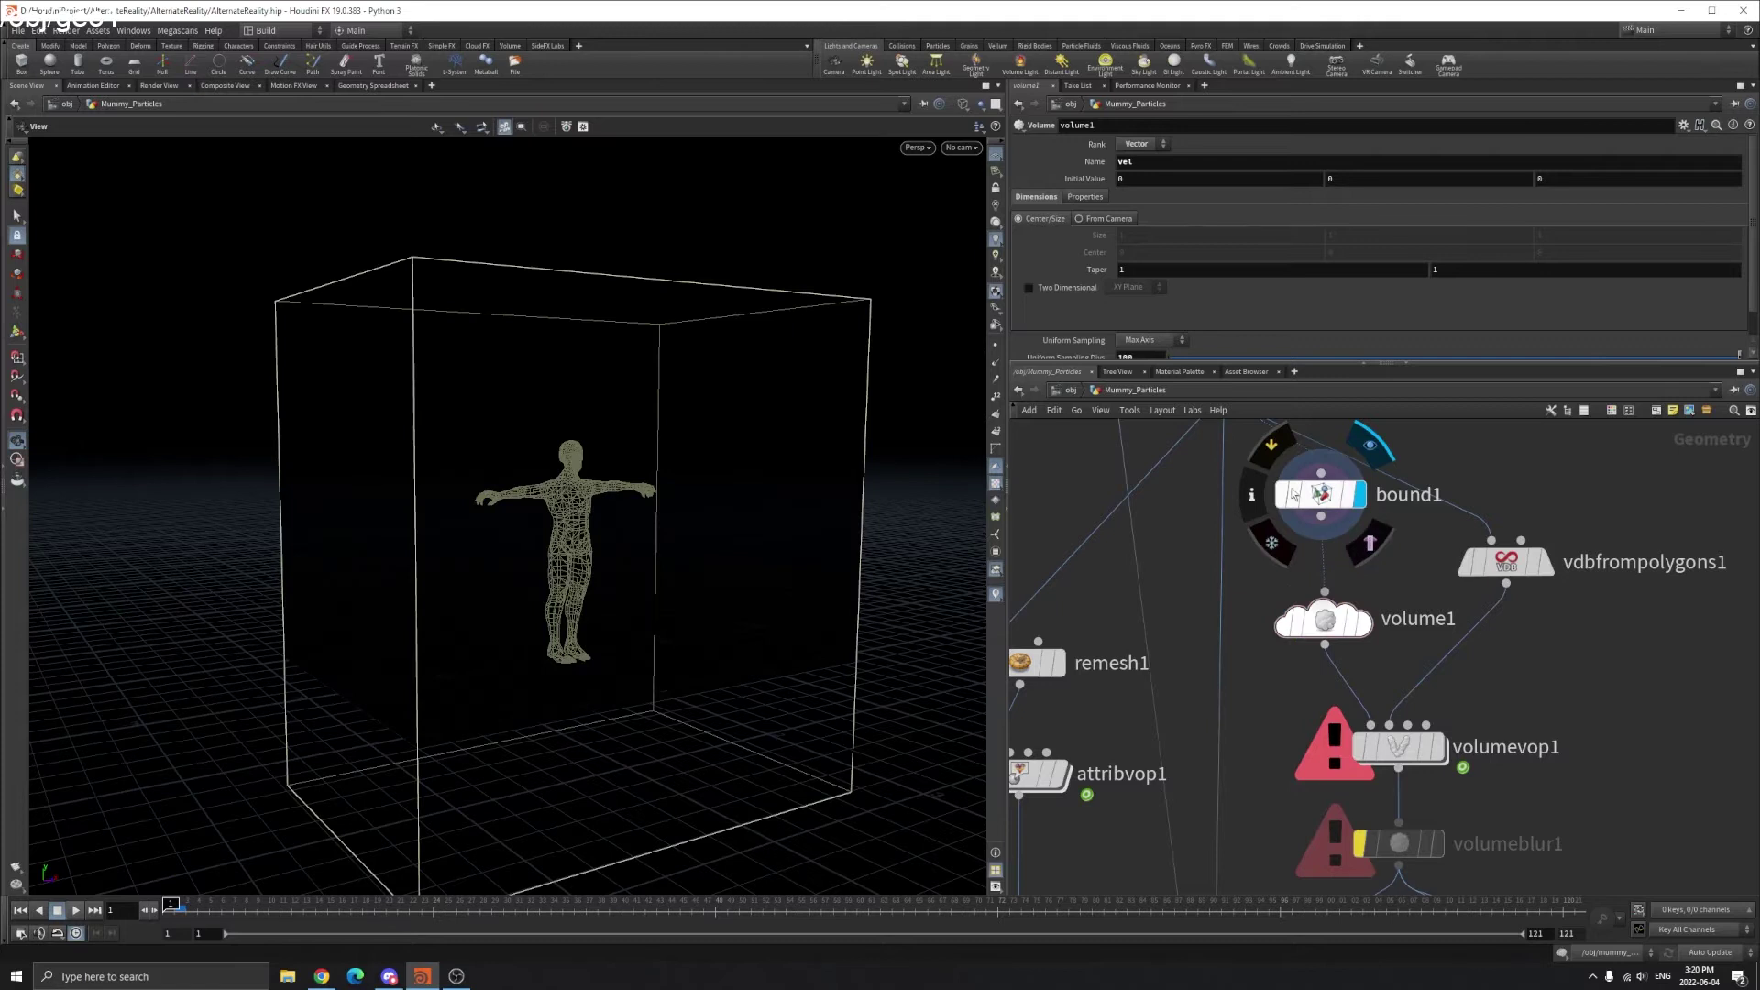
click(1356, 627)
click(1252, 623)
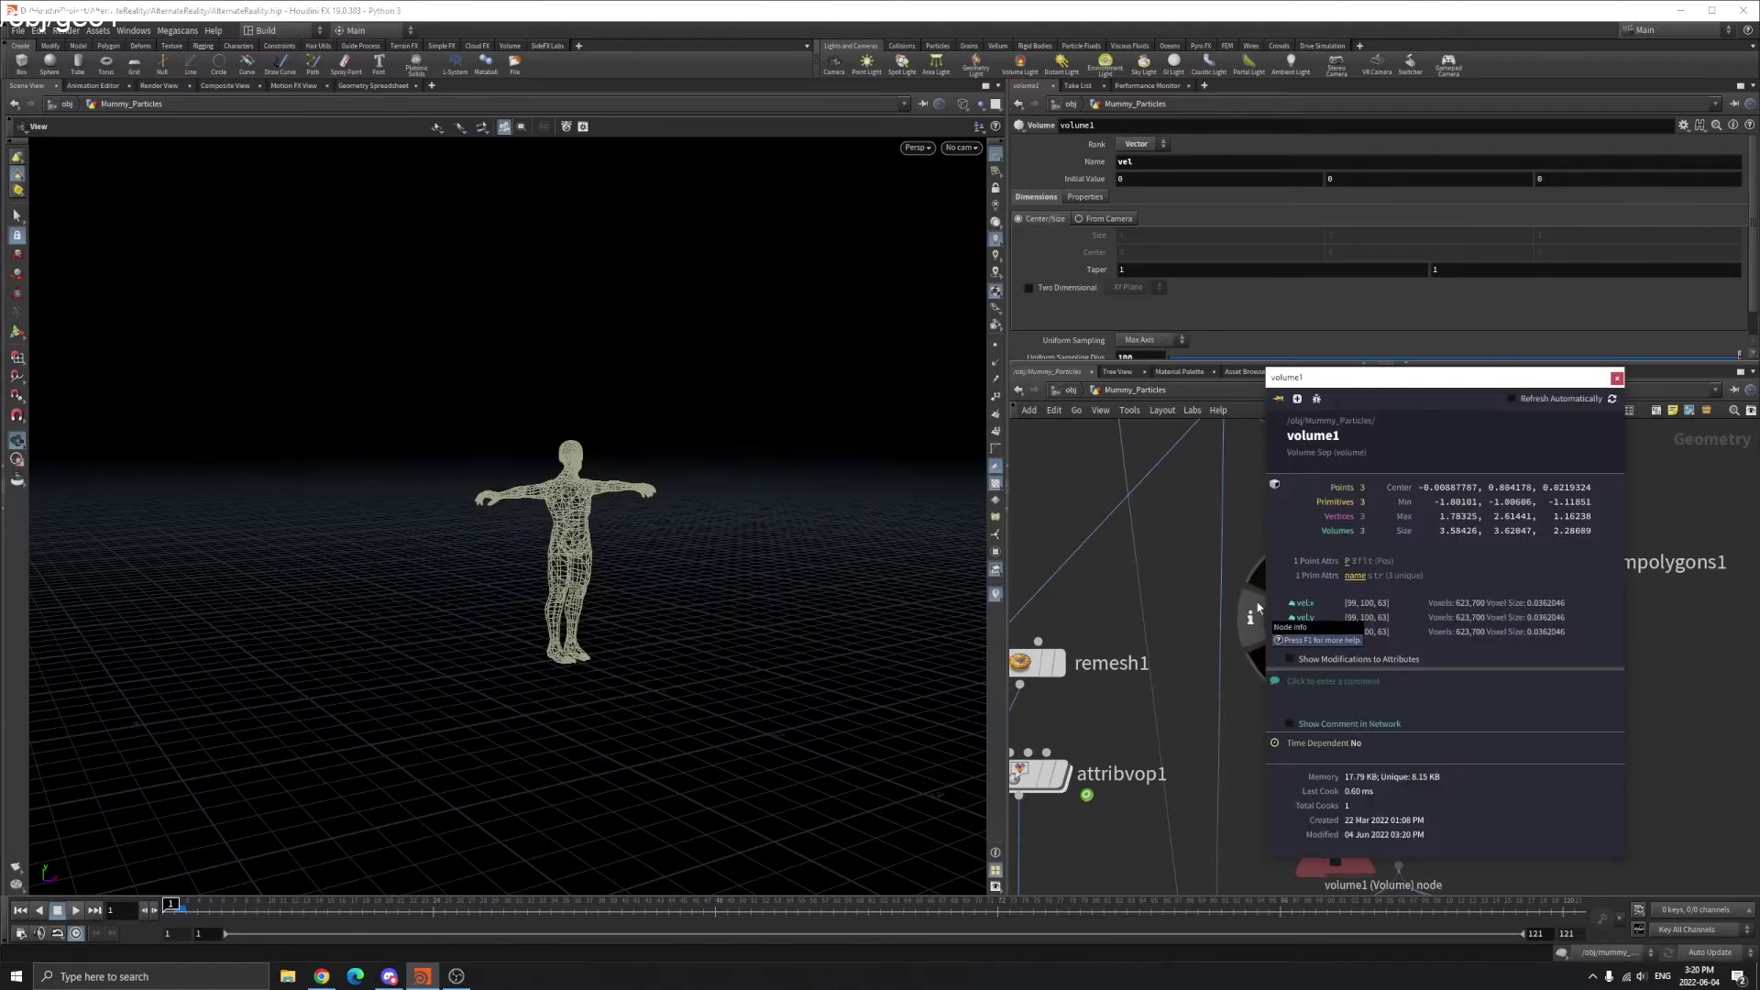
click(1616, 380)
- Select the volumevop1 node to show its parameters and view the character closer in the viewport
scroll(1476, 626, down, 2)
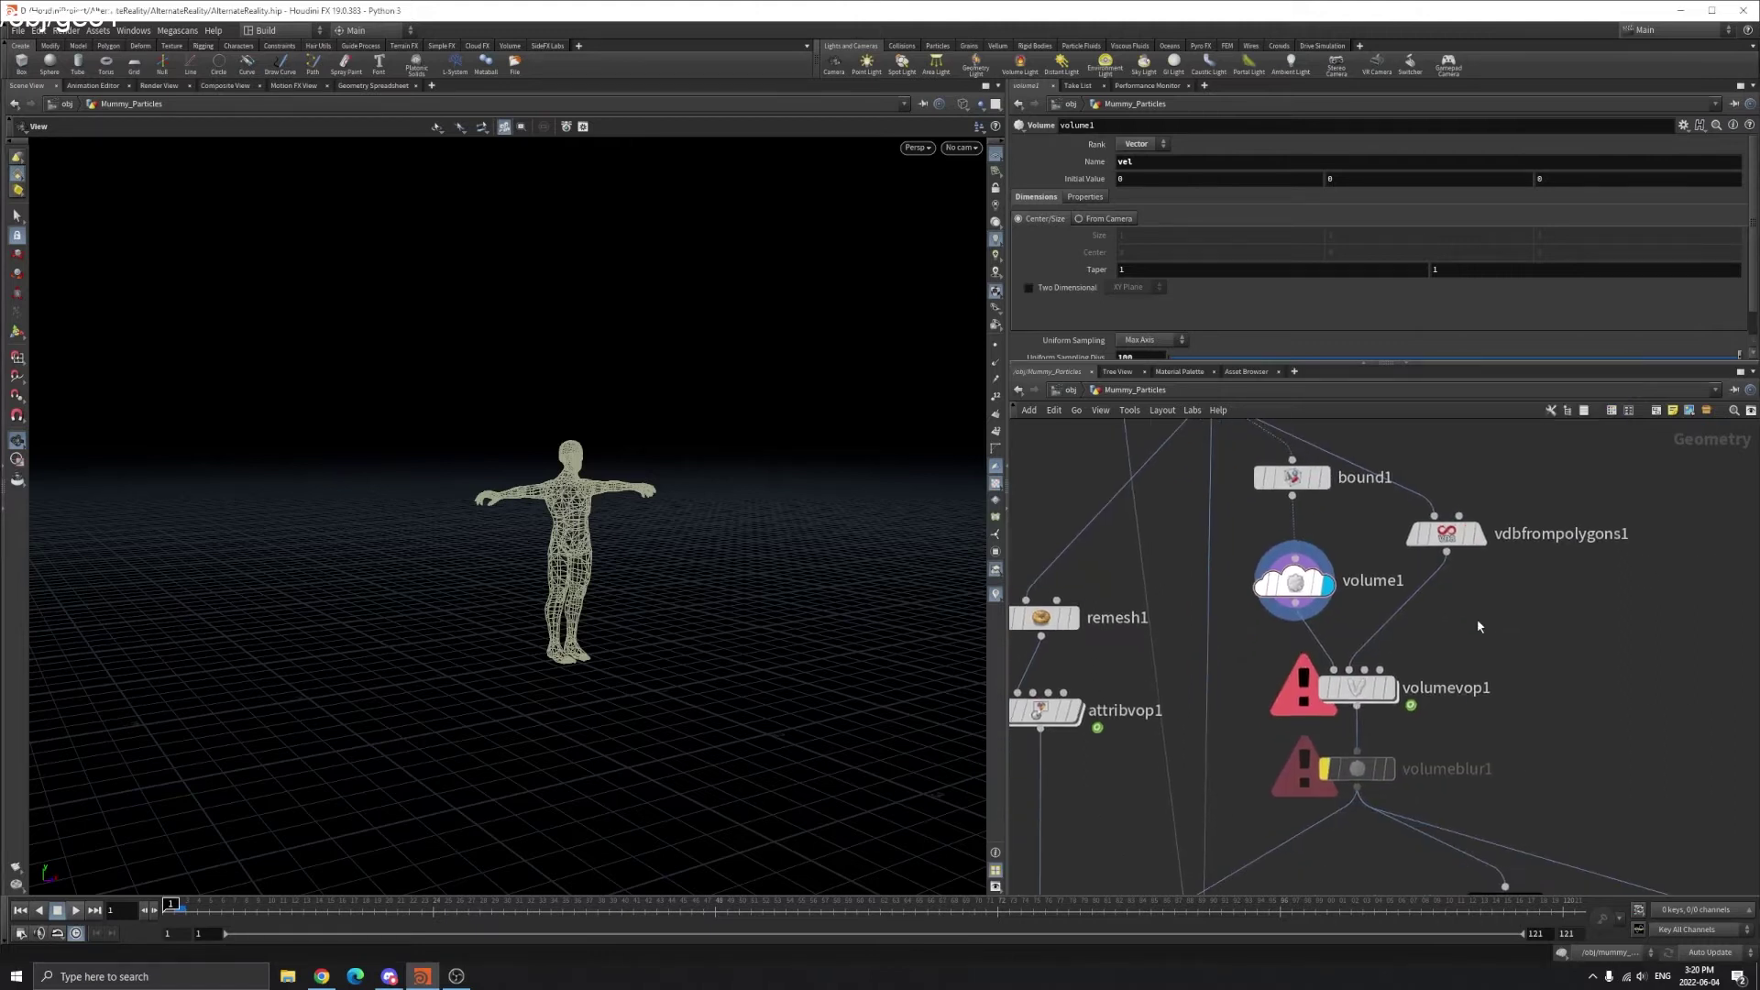
click(1279, 683)
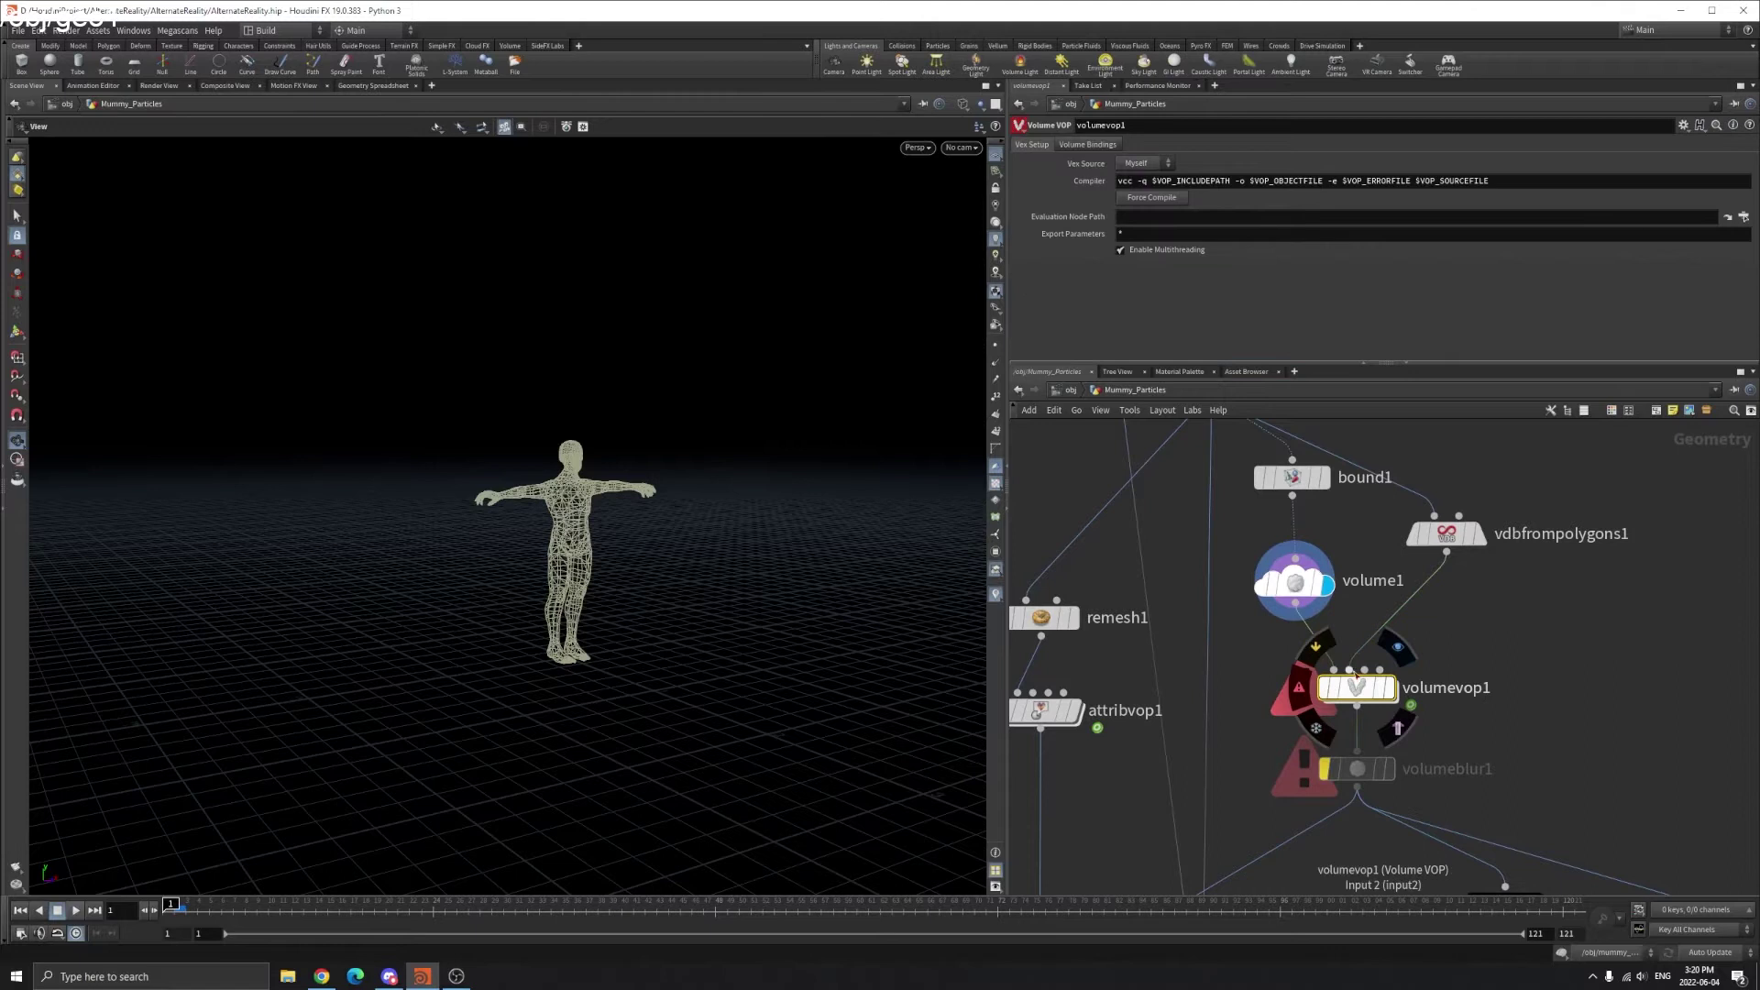
scroll(596, 428, up, 3)
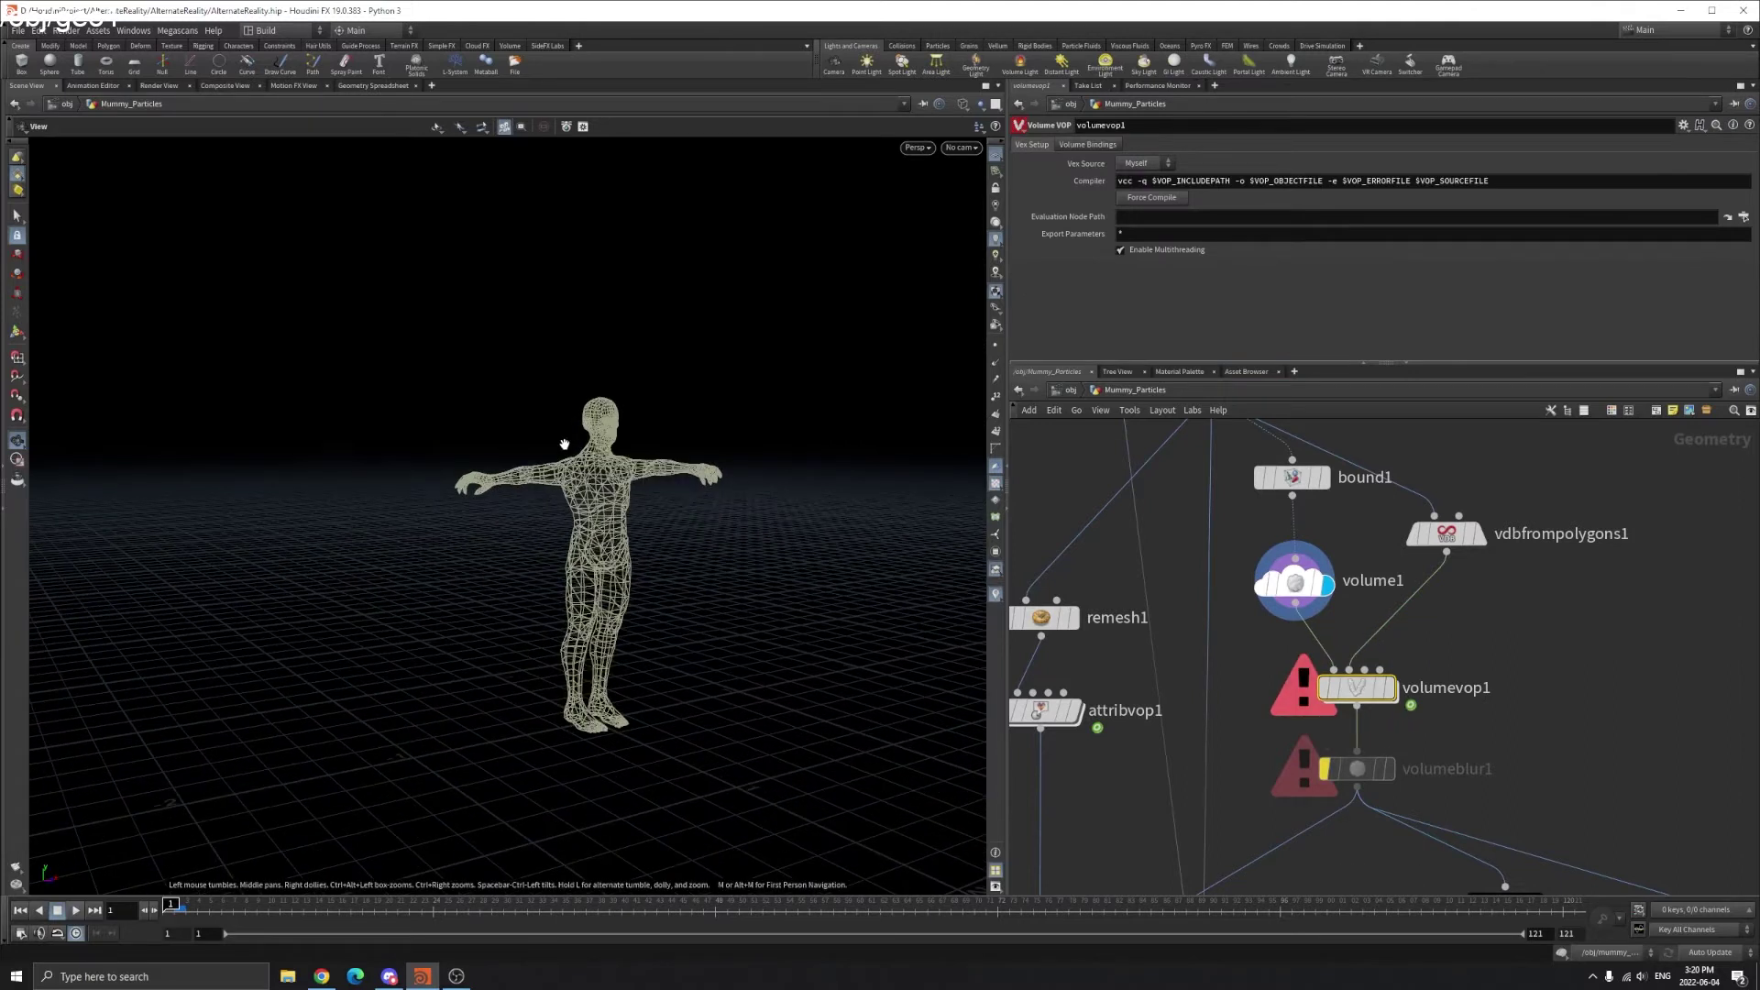
- Move the vdbfrompolygons1 node aside, display it in shaded mode, and turn off the template display of timeshift1
middle_drag(1539, 591, 1542, 639)
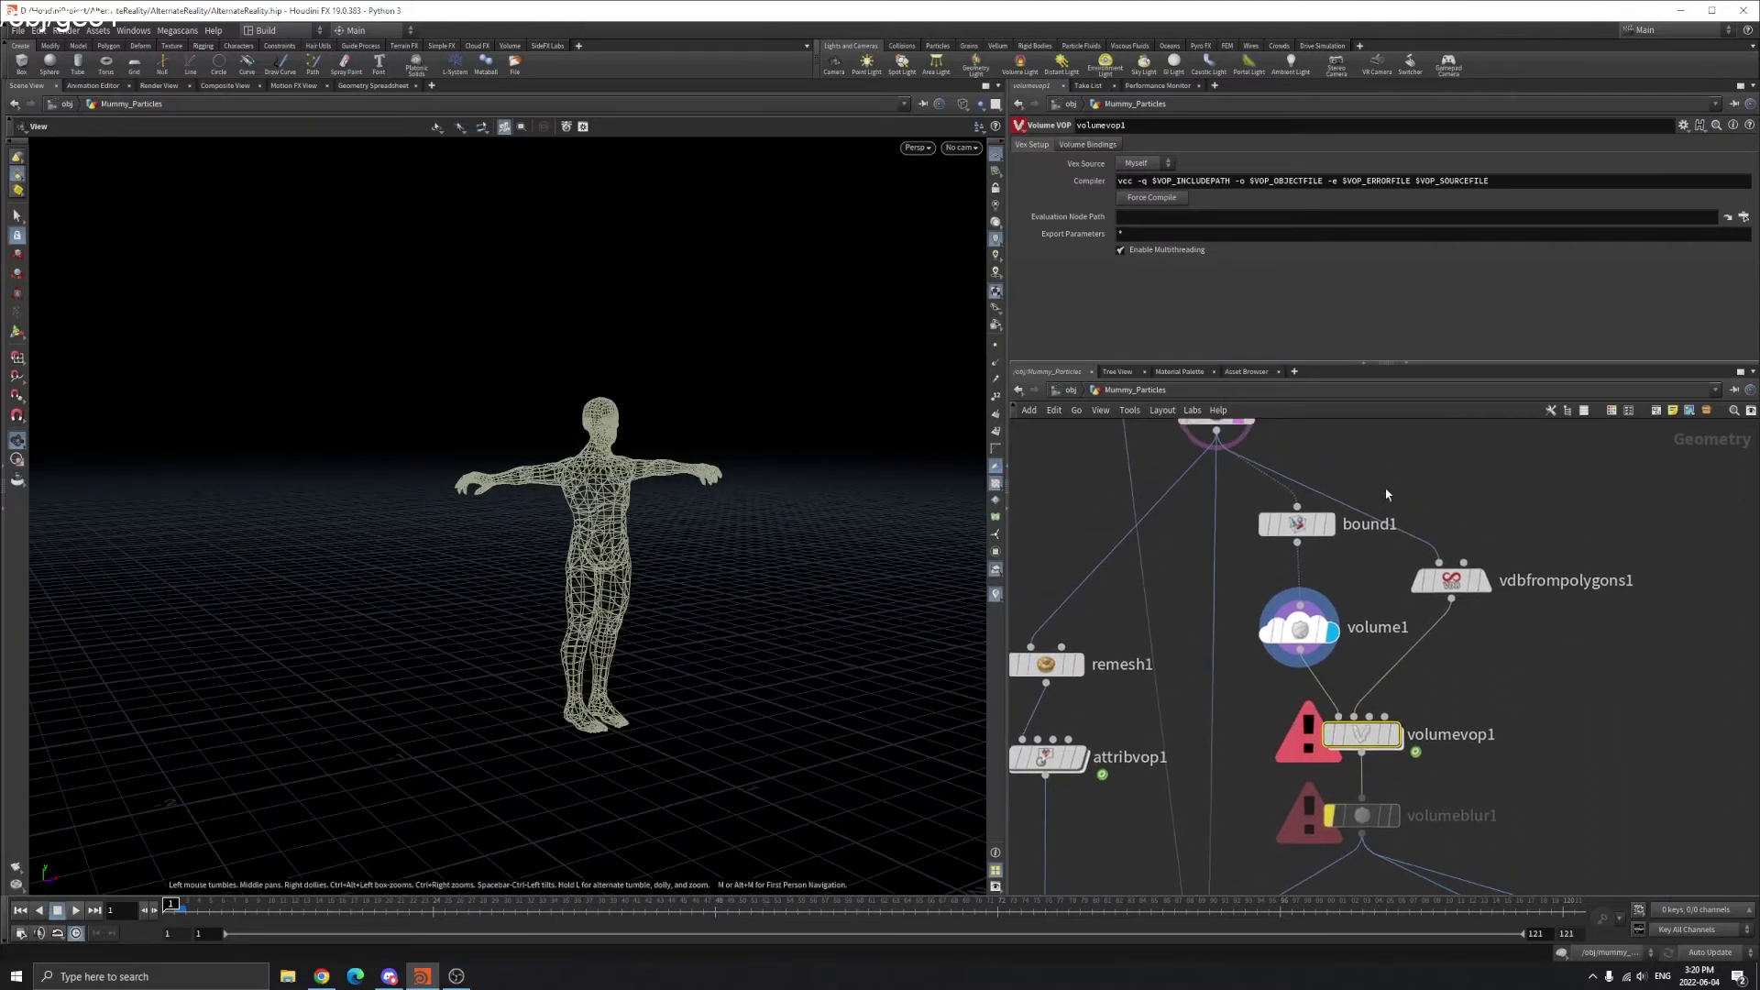
middle_drag(1387, 495, 1395, 535)
drag(1471, 630, 1514, 593)
mouse_move(1538, 596)
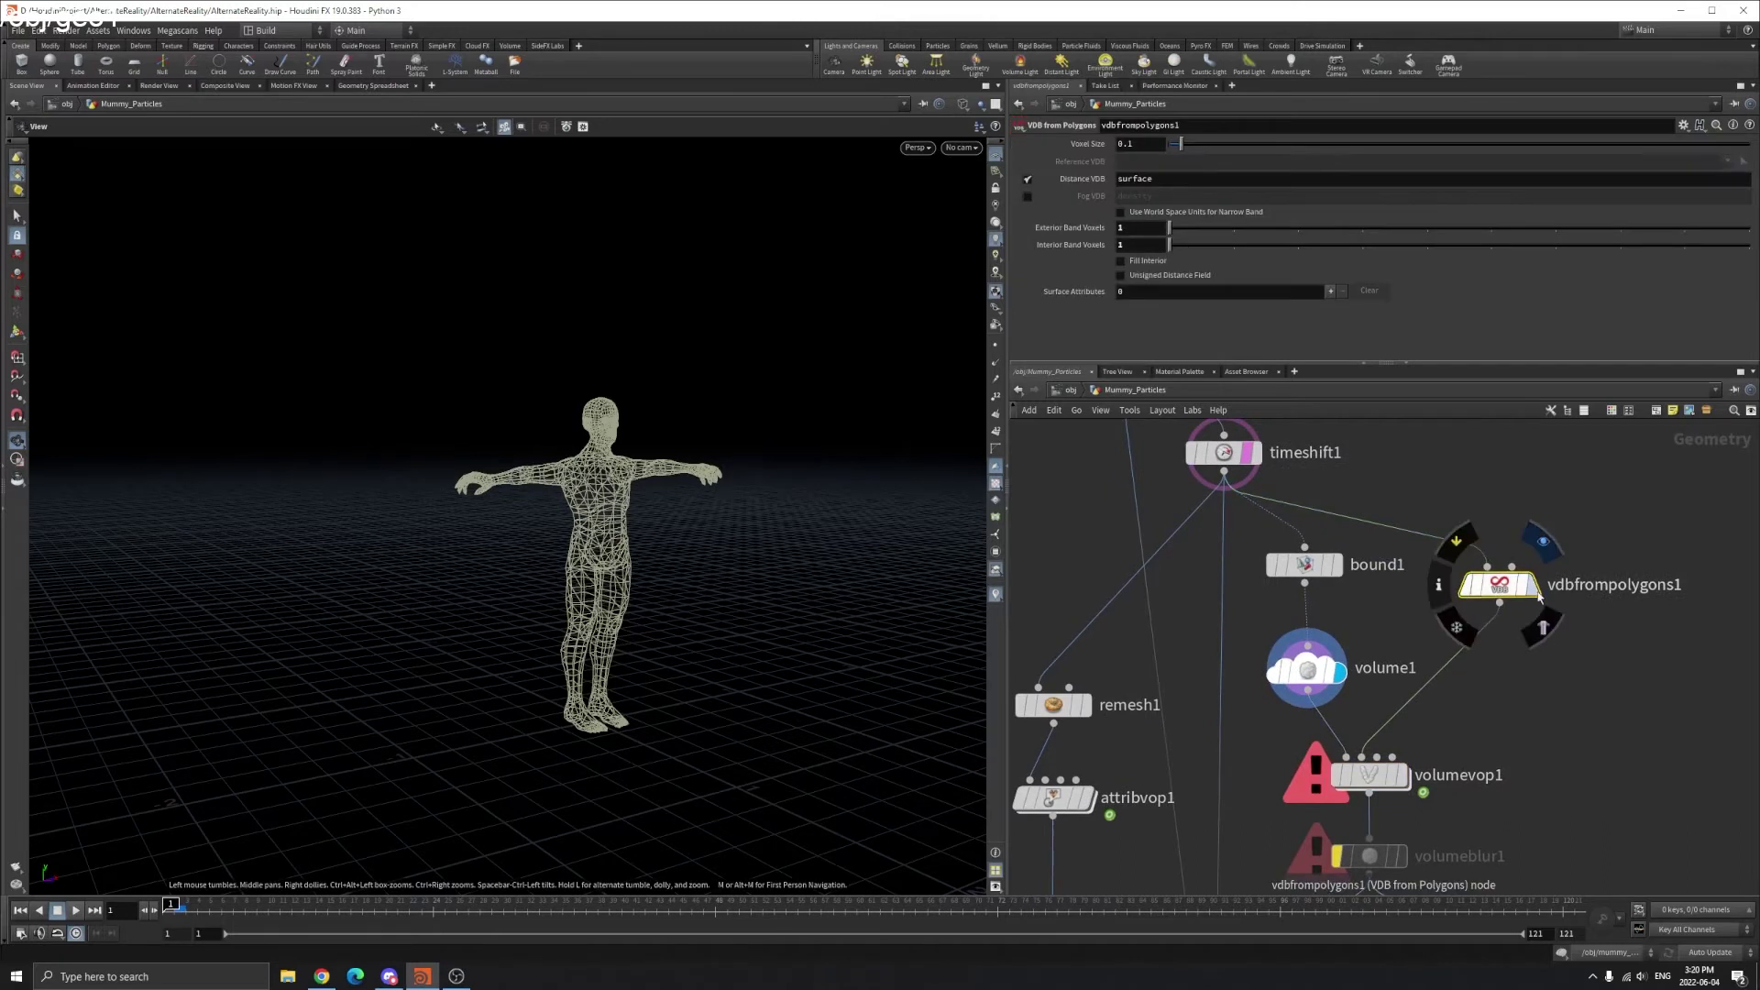
click(1537, 592)
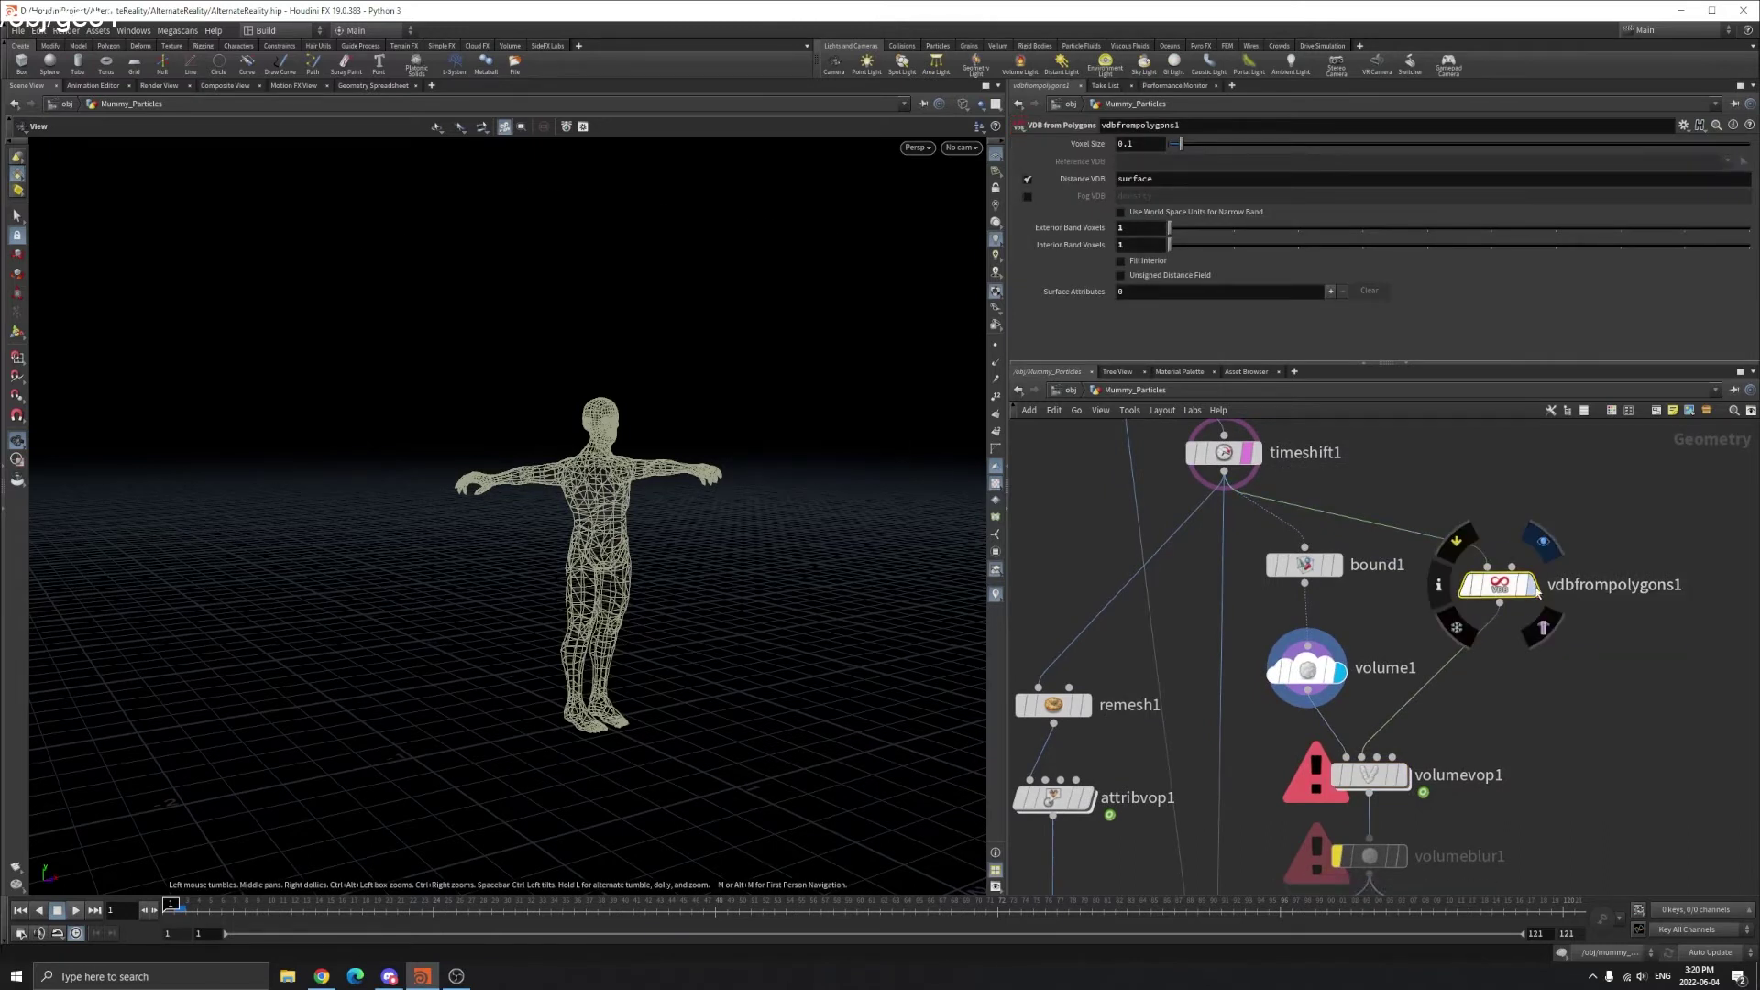
key(shift+w)
mouse_move(499, 438)
mouse_down()
mouse_move(699, 503)
mouse_move(753, 485)
mouse_move(995, 519)
mouse_up()
click(1249, 454)
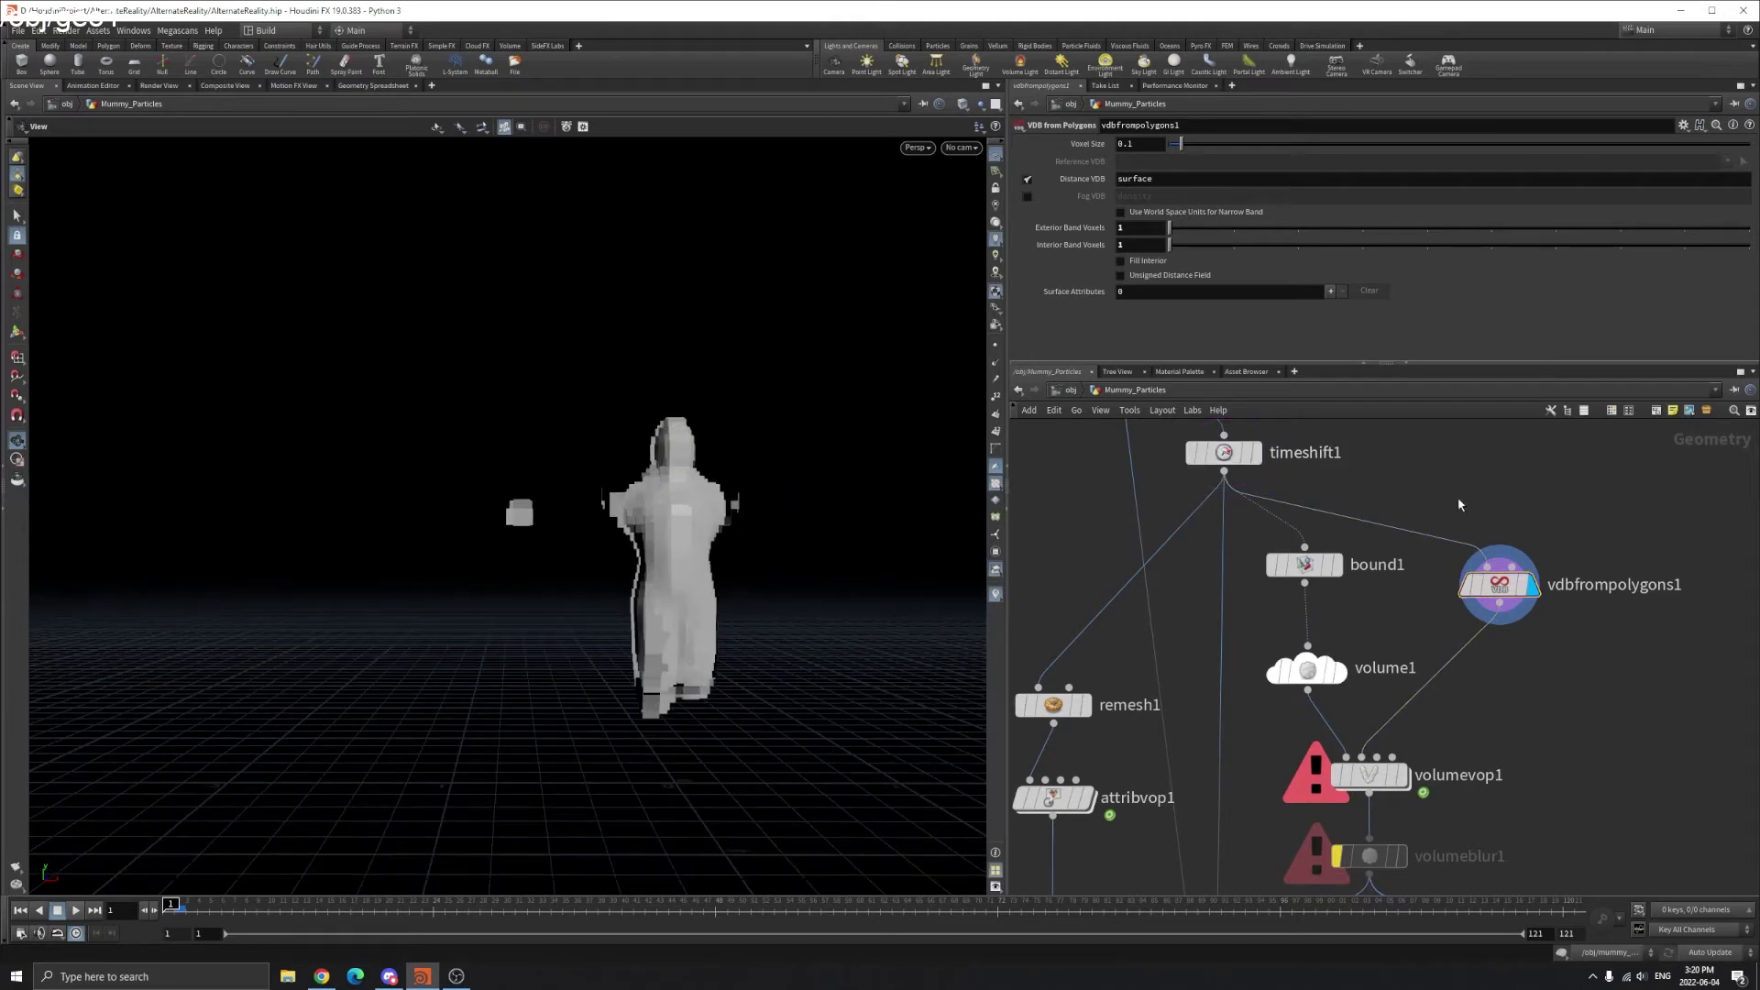
- Set the voxel size of vdbfrompolygons1 to 0.036 and inspect the resulting character volume
drag(1181, 144, 1173, 147)
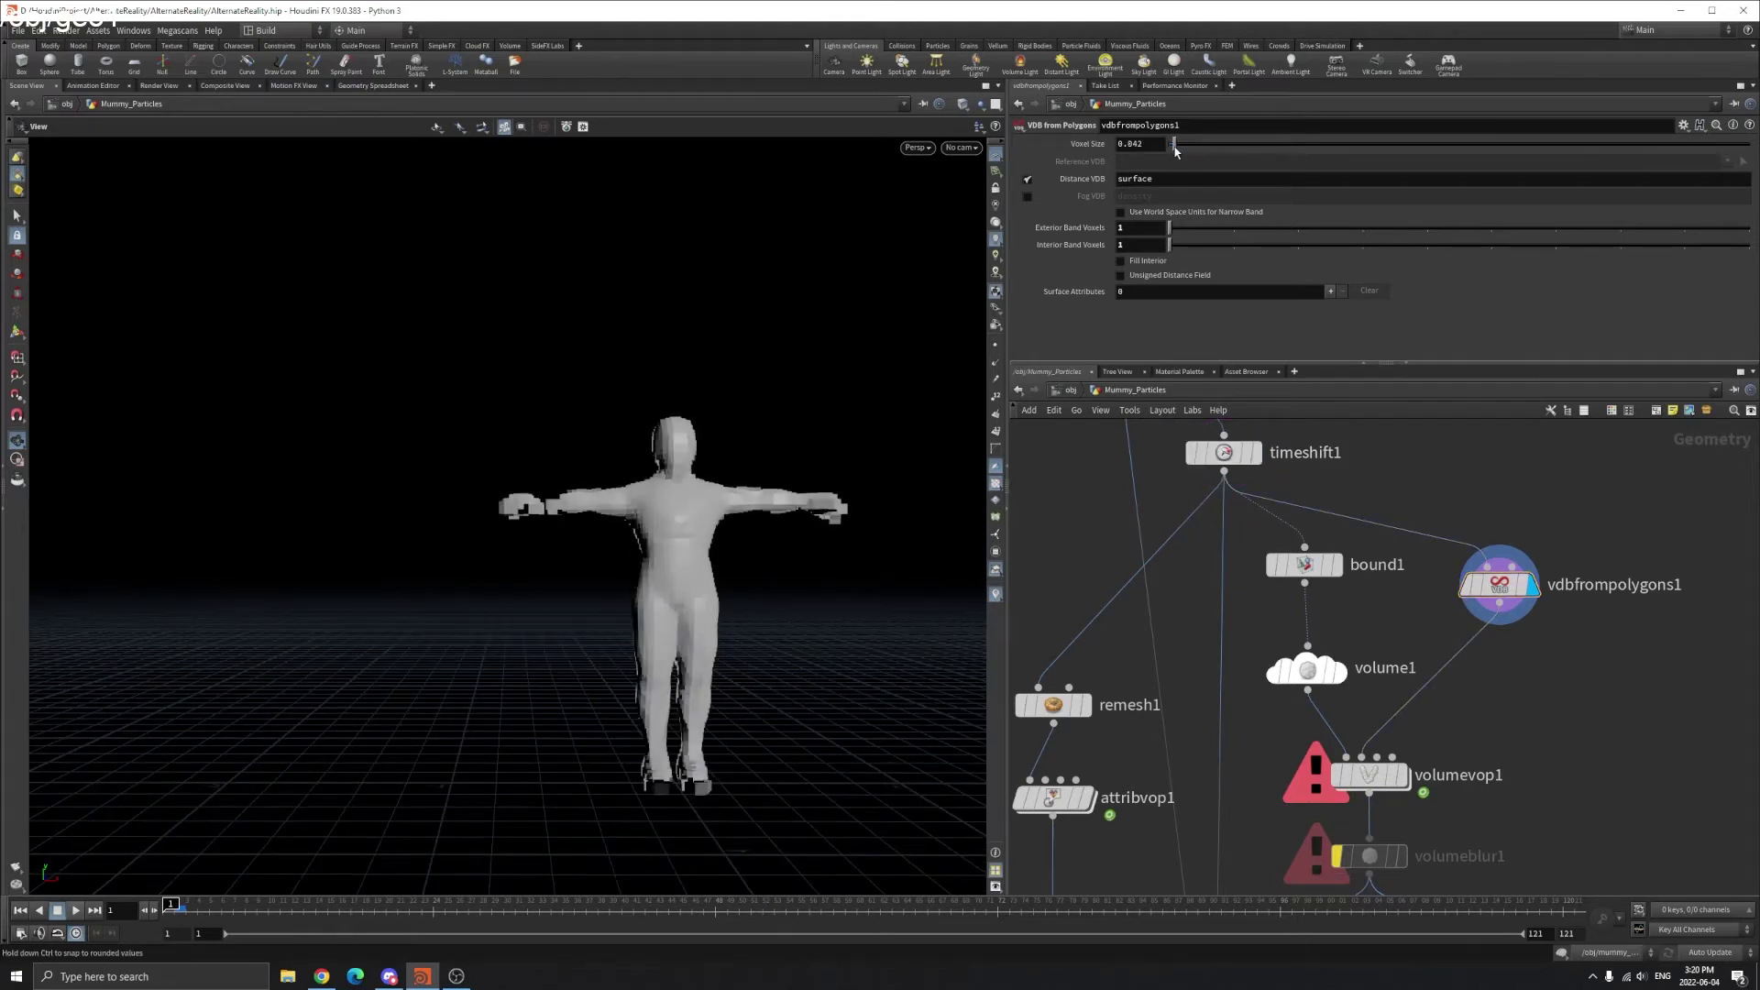
scroll(659, 442, up, 3)
drag(659, 442, 679, 478)
right_drag(679, 478, 451, 542)
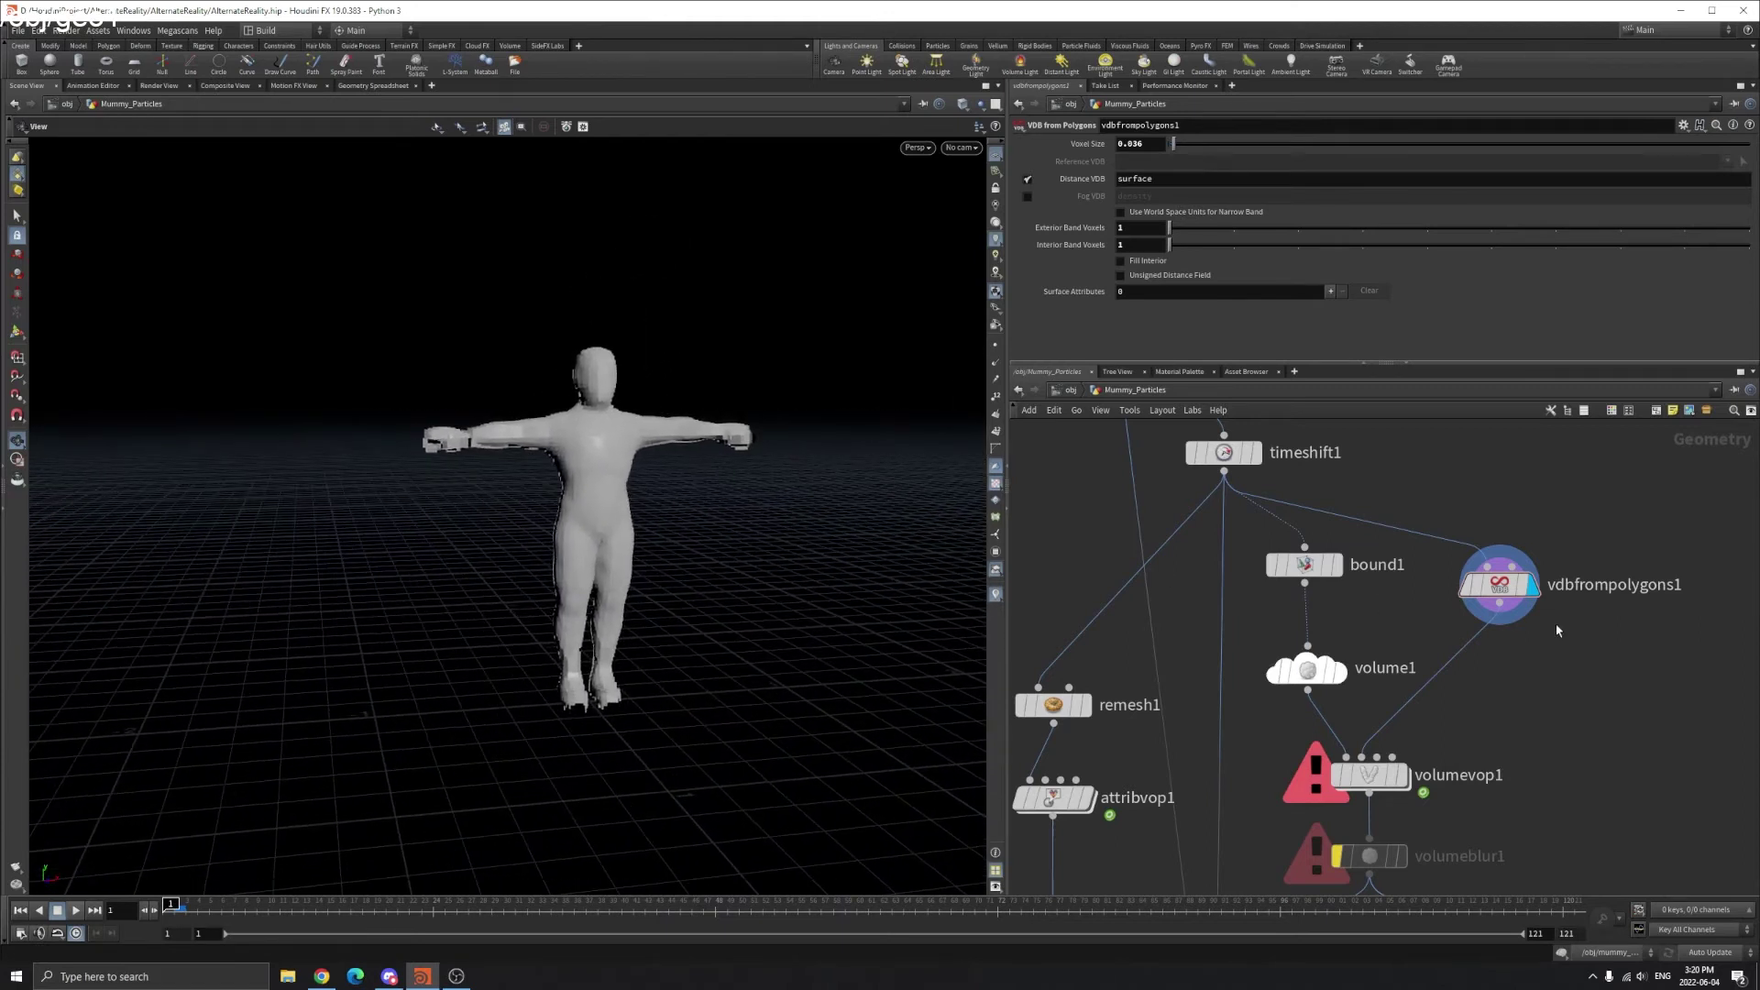
- Trace the connection from vdbfrompolygons1 into the second input of volumevop1
middle_drag(1485, 765, 1473, 717)
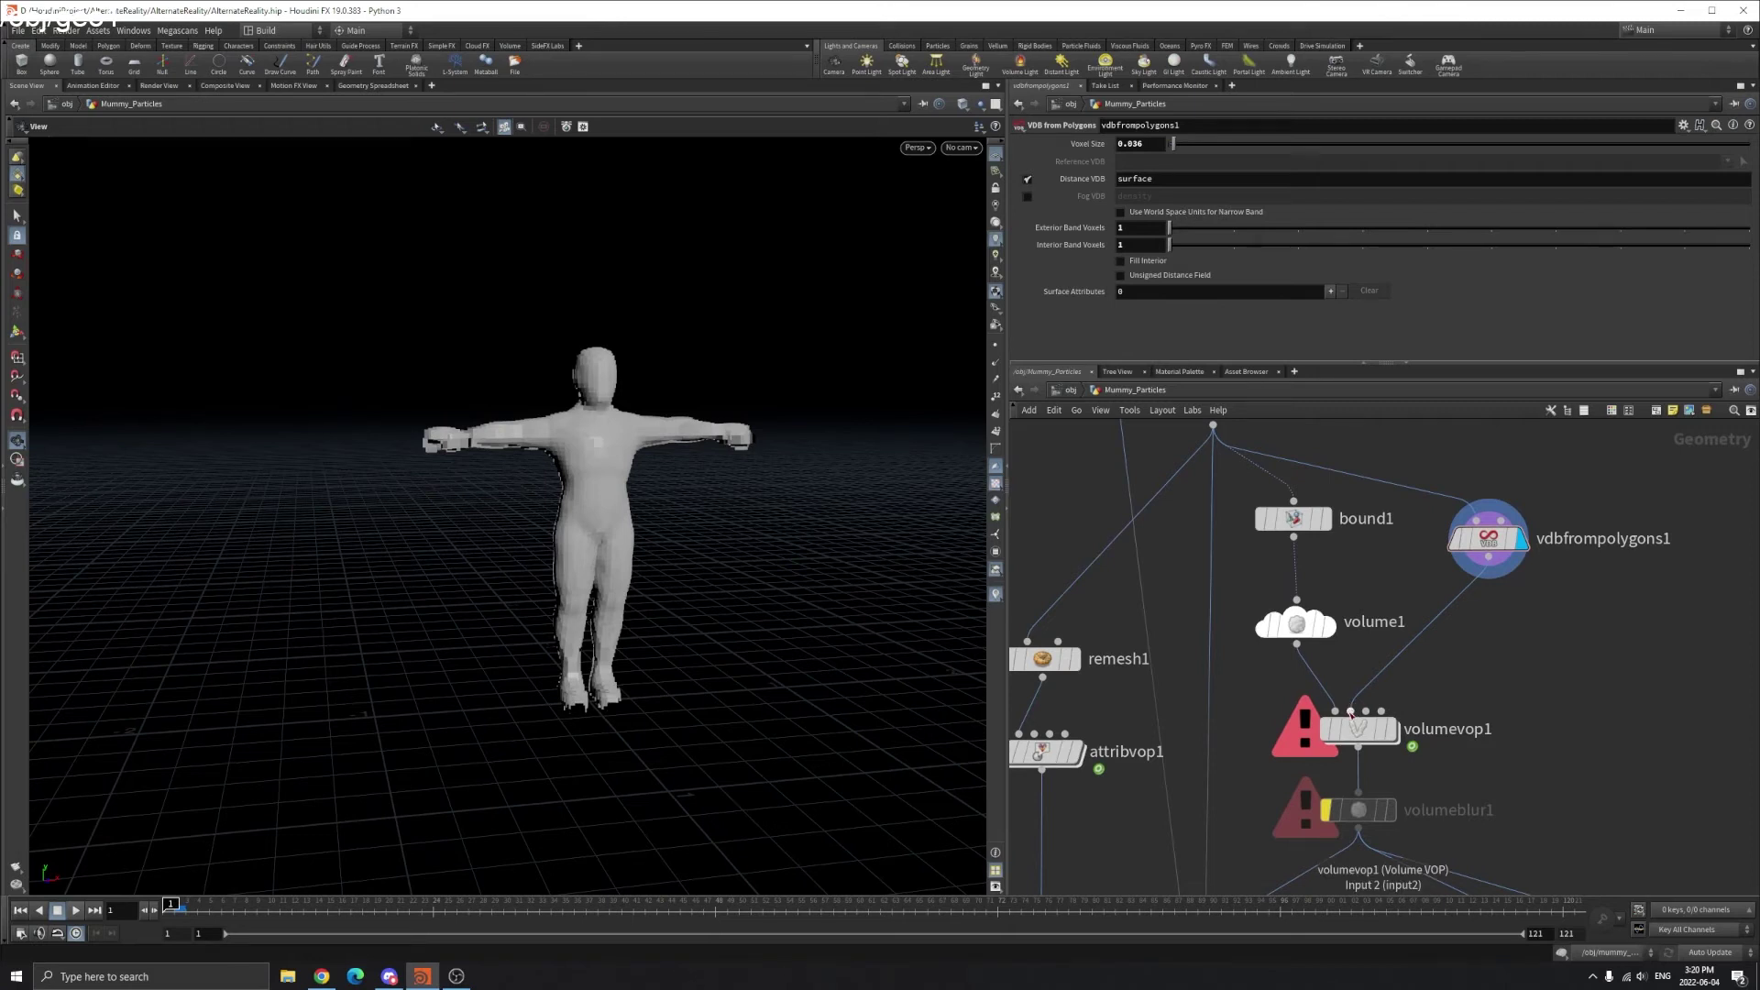
drag(1350, 713, 1485, 673)
drag(1496, 570, 1348, 711)
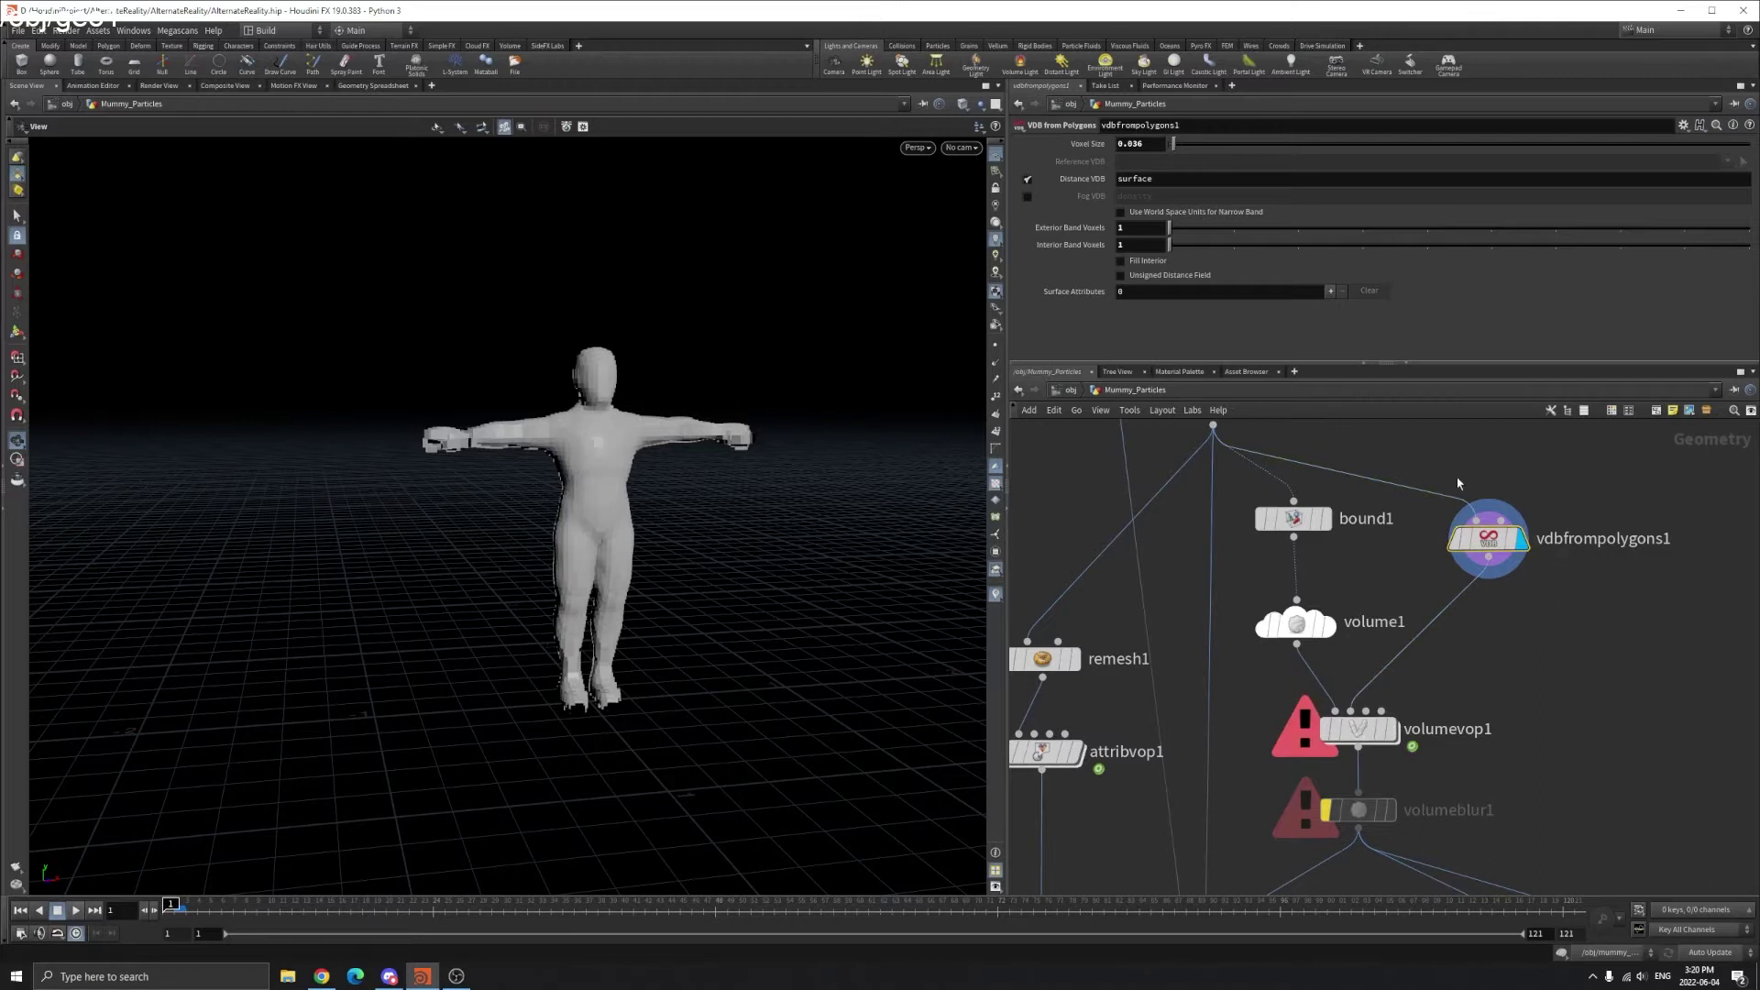
- Examine the voxel resolution of the character VDB around the head, shoulders, arms and torso, and the full body
scroll(439, 290, up, 5)
scroll(623, 437, up, 3)
drag(599, 415, 652, 429)
scroll(652, 429, up, 5)
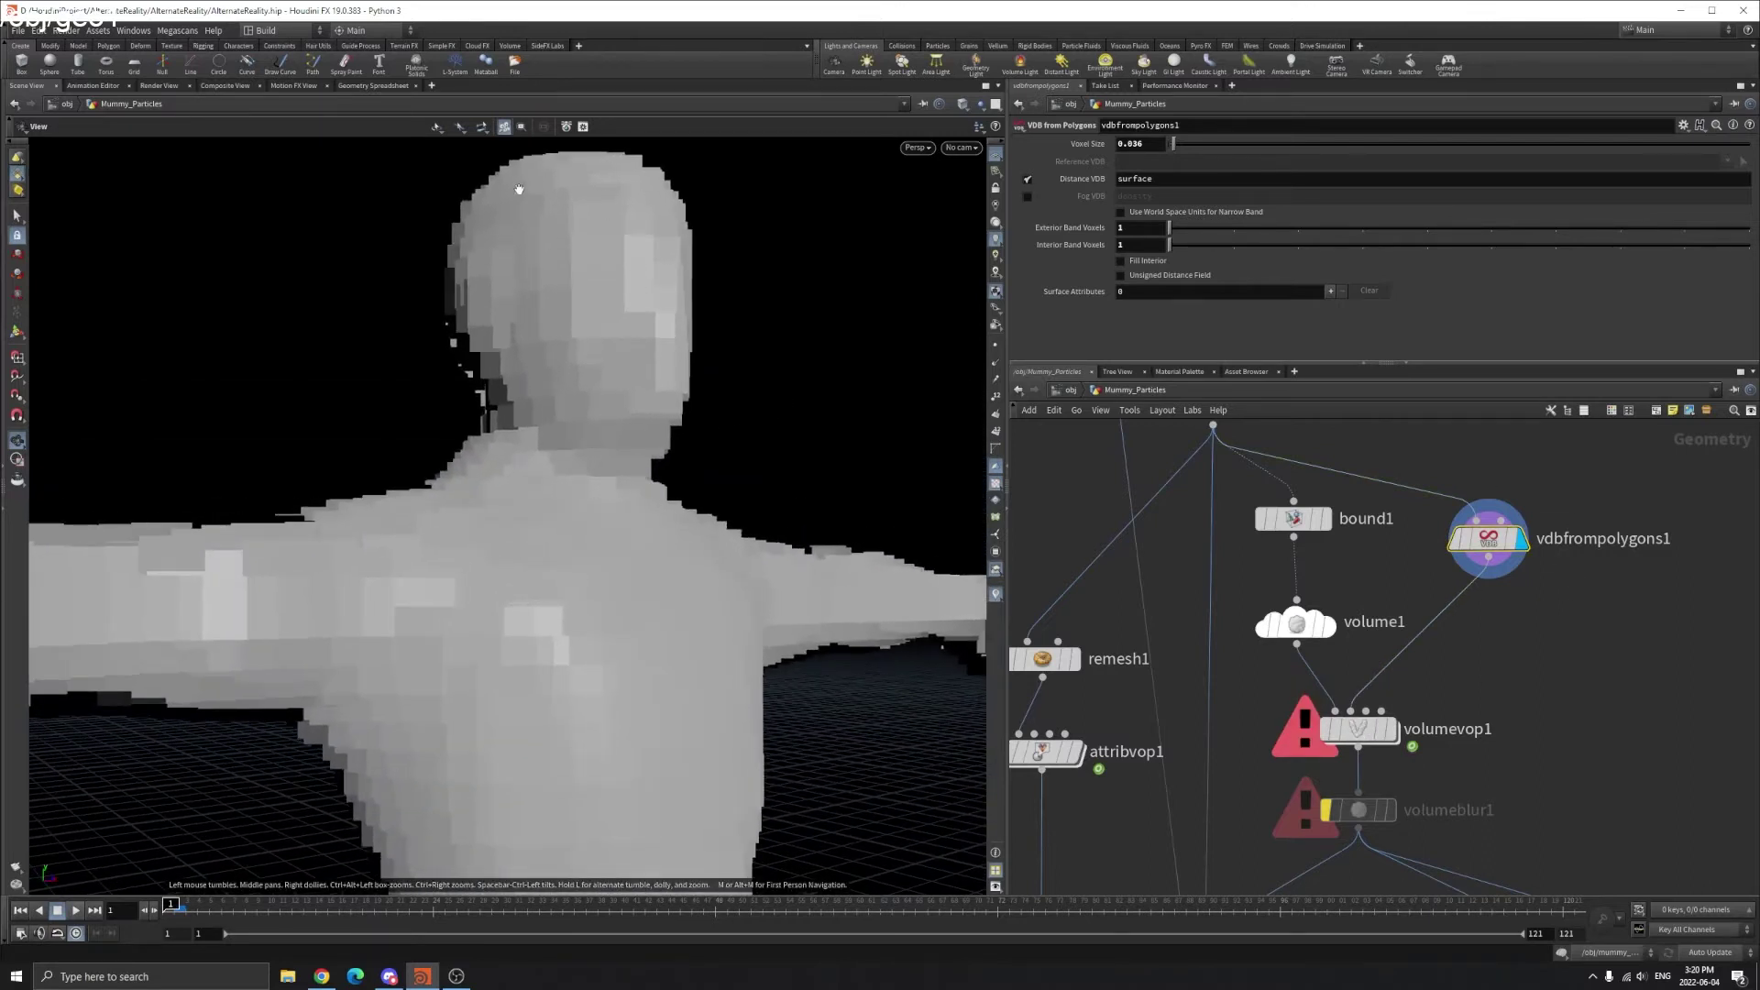
scroll(670, 285, down, 5)
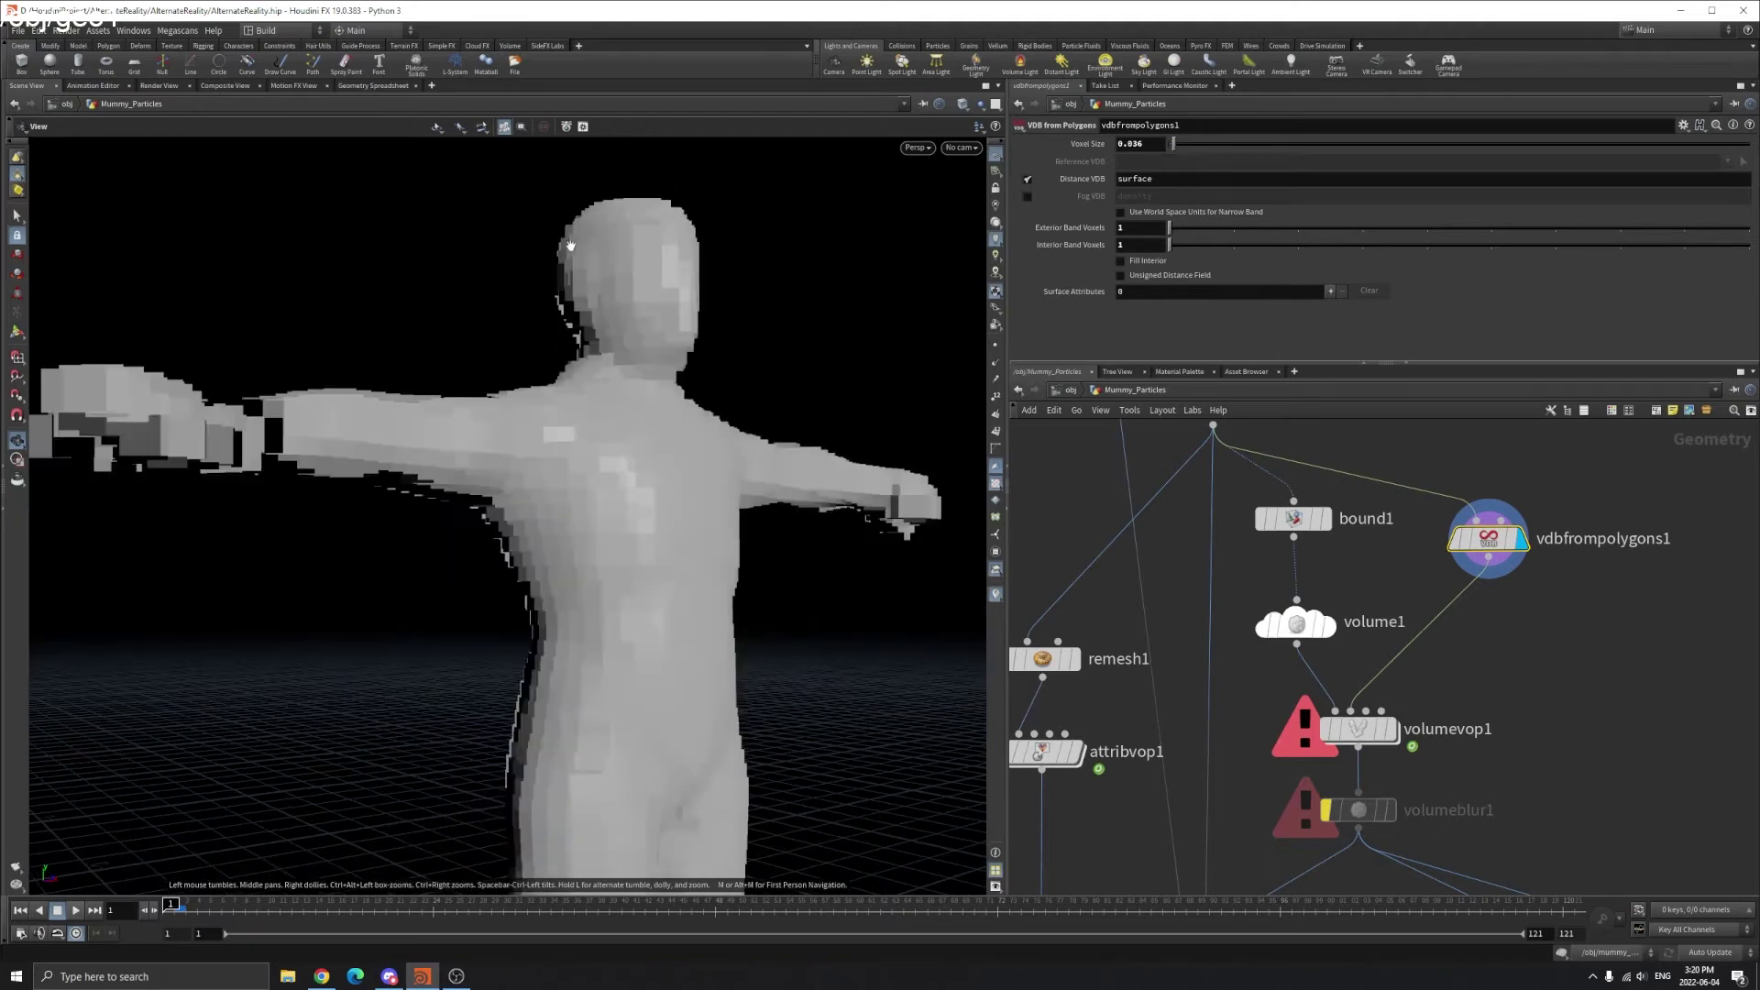
scroll(375, 372, up, 3)
drag(574, 357, 534, 392)
drag(608, 478, 604, 414)
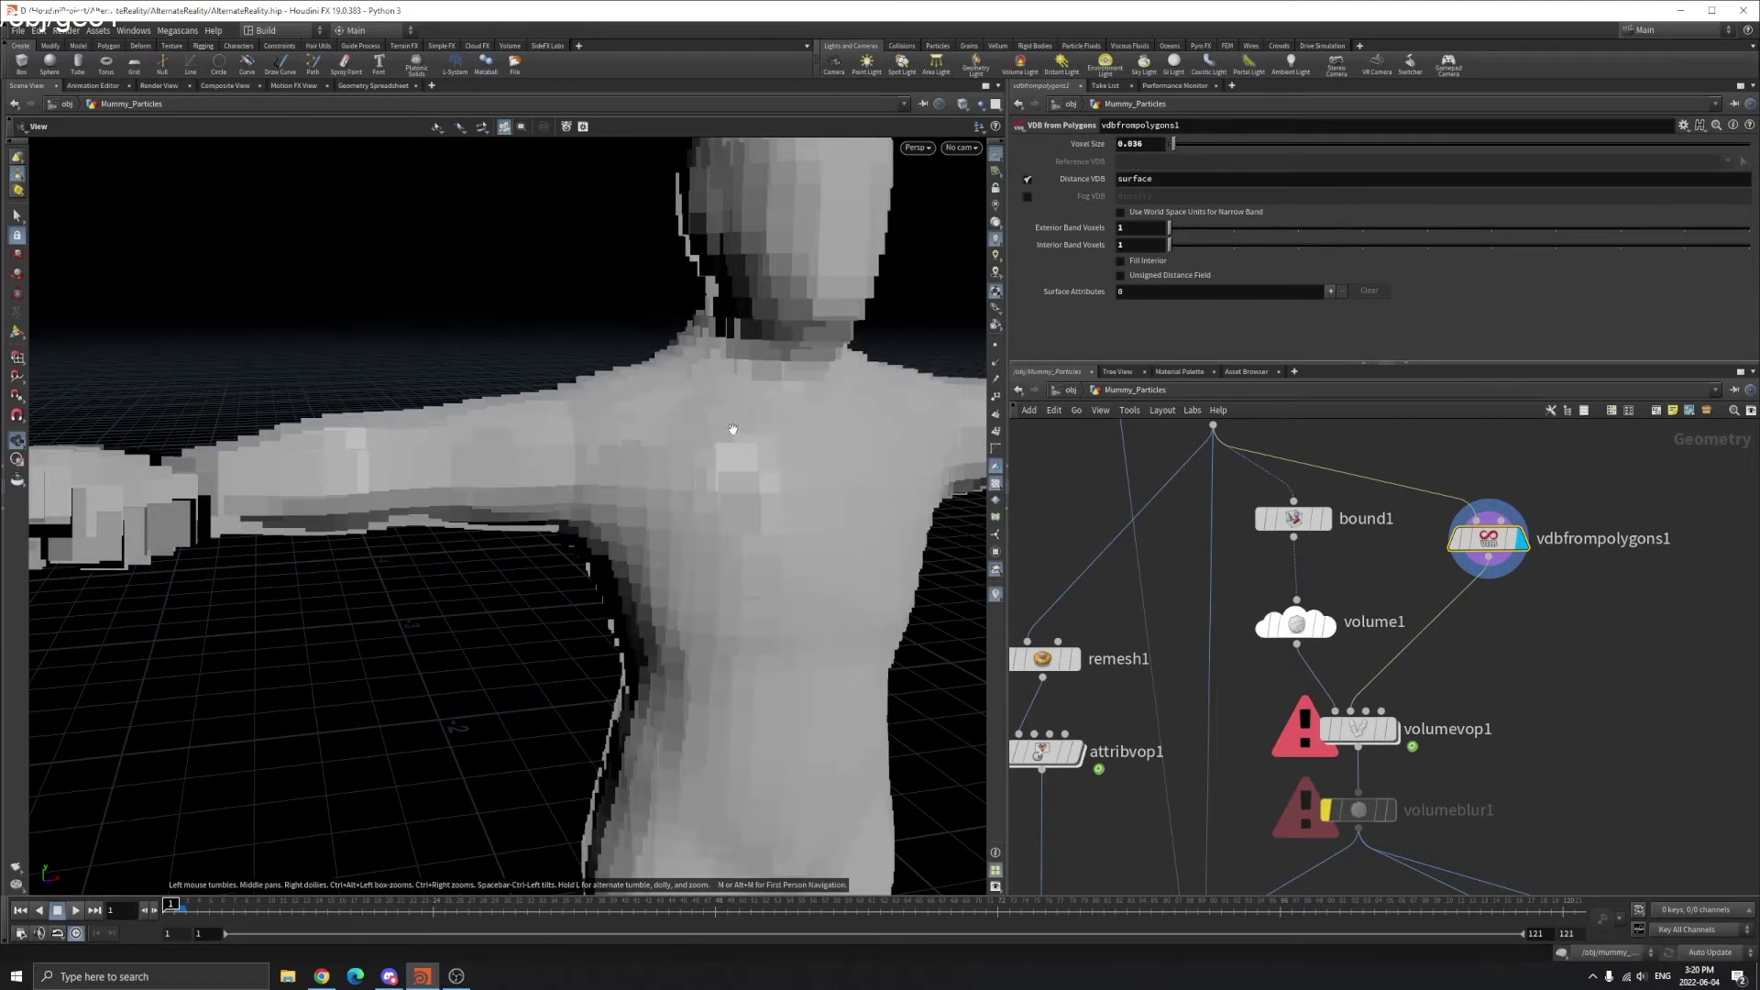
middle_drag(635, 407, 636, 507)
scroll(636, 507, down, 3)
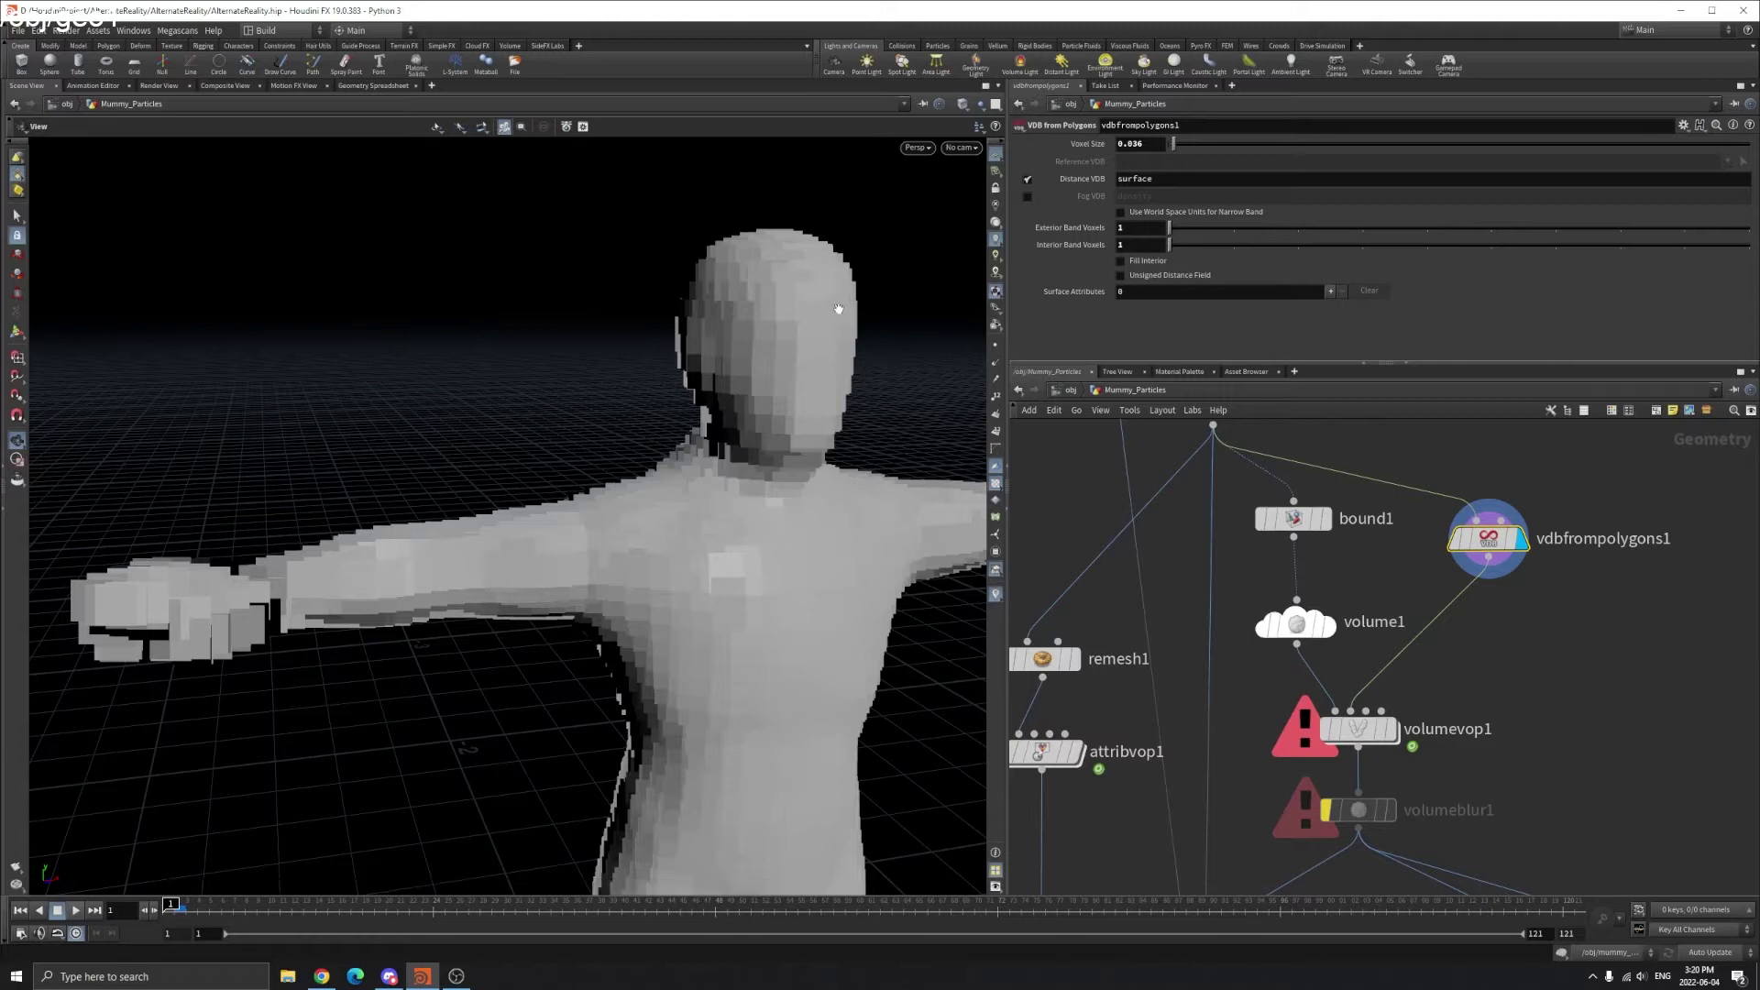
drag(836, 310, 883, 272)
scroll(884, 272, up, 2)
middle_drag(884, 271, 495, 253)
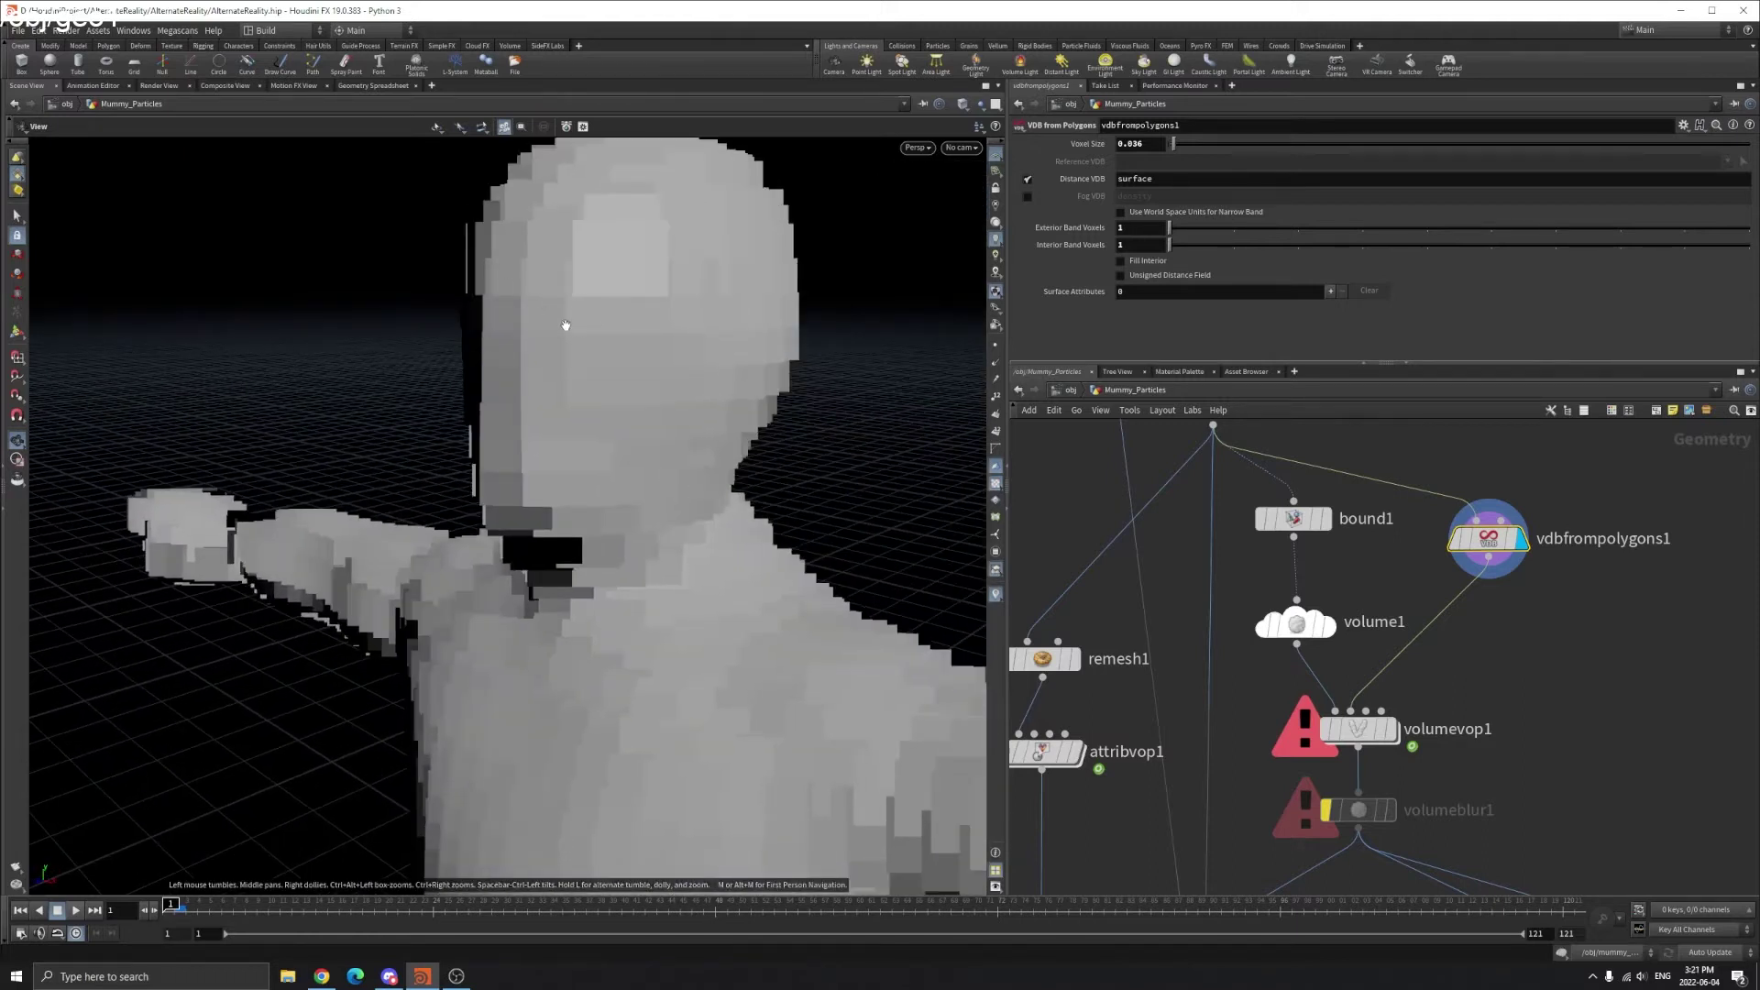
scroll(567, 416, down, 2)
drag(567, 416, 558, 400)
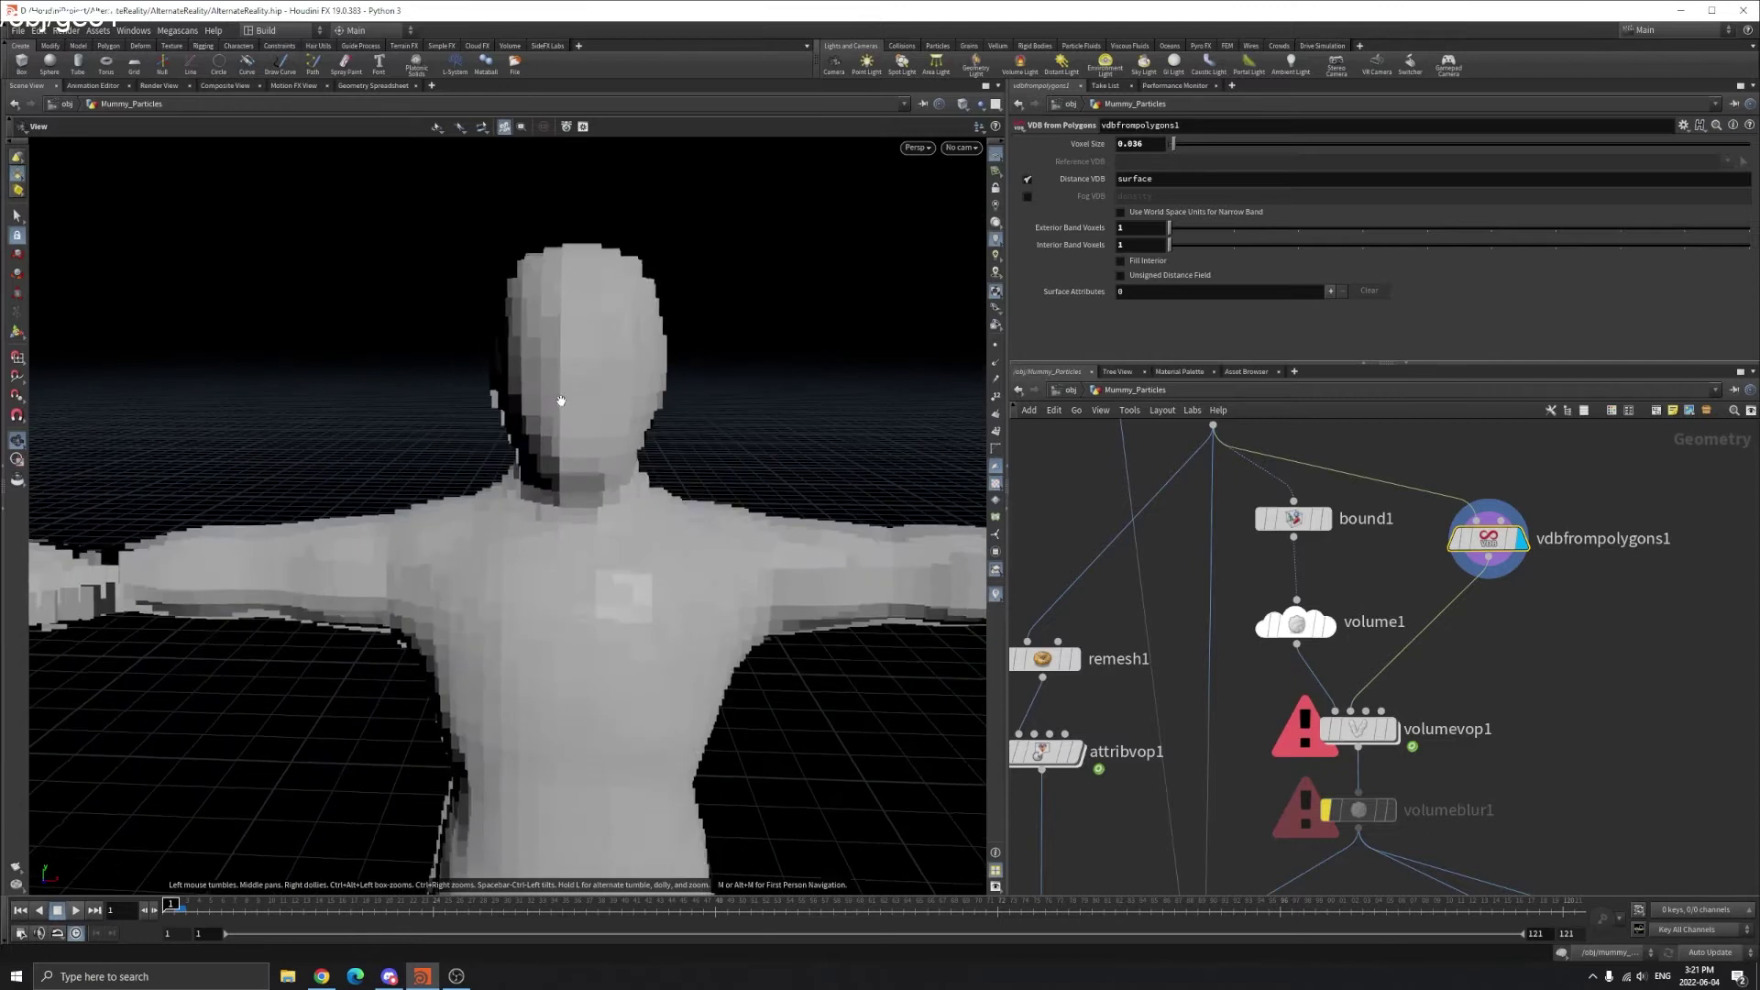
scroll(541, 408, down, 2)
drag(431, 520, 737, 367)
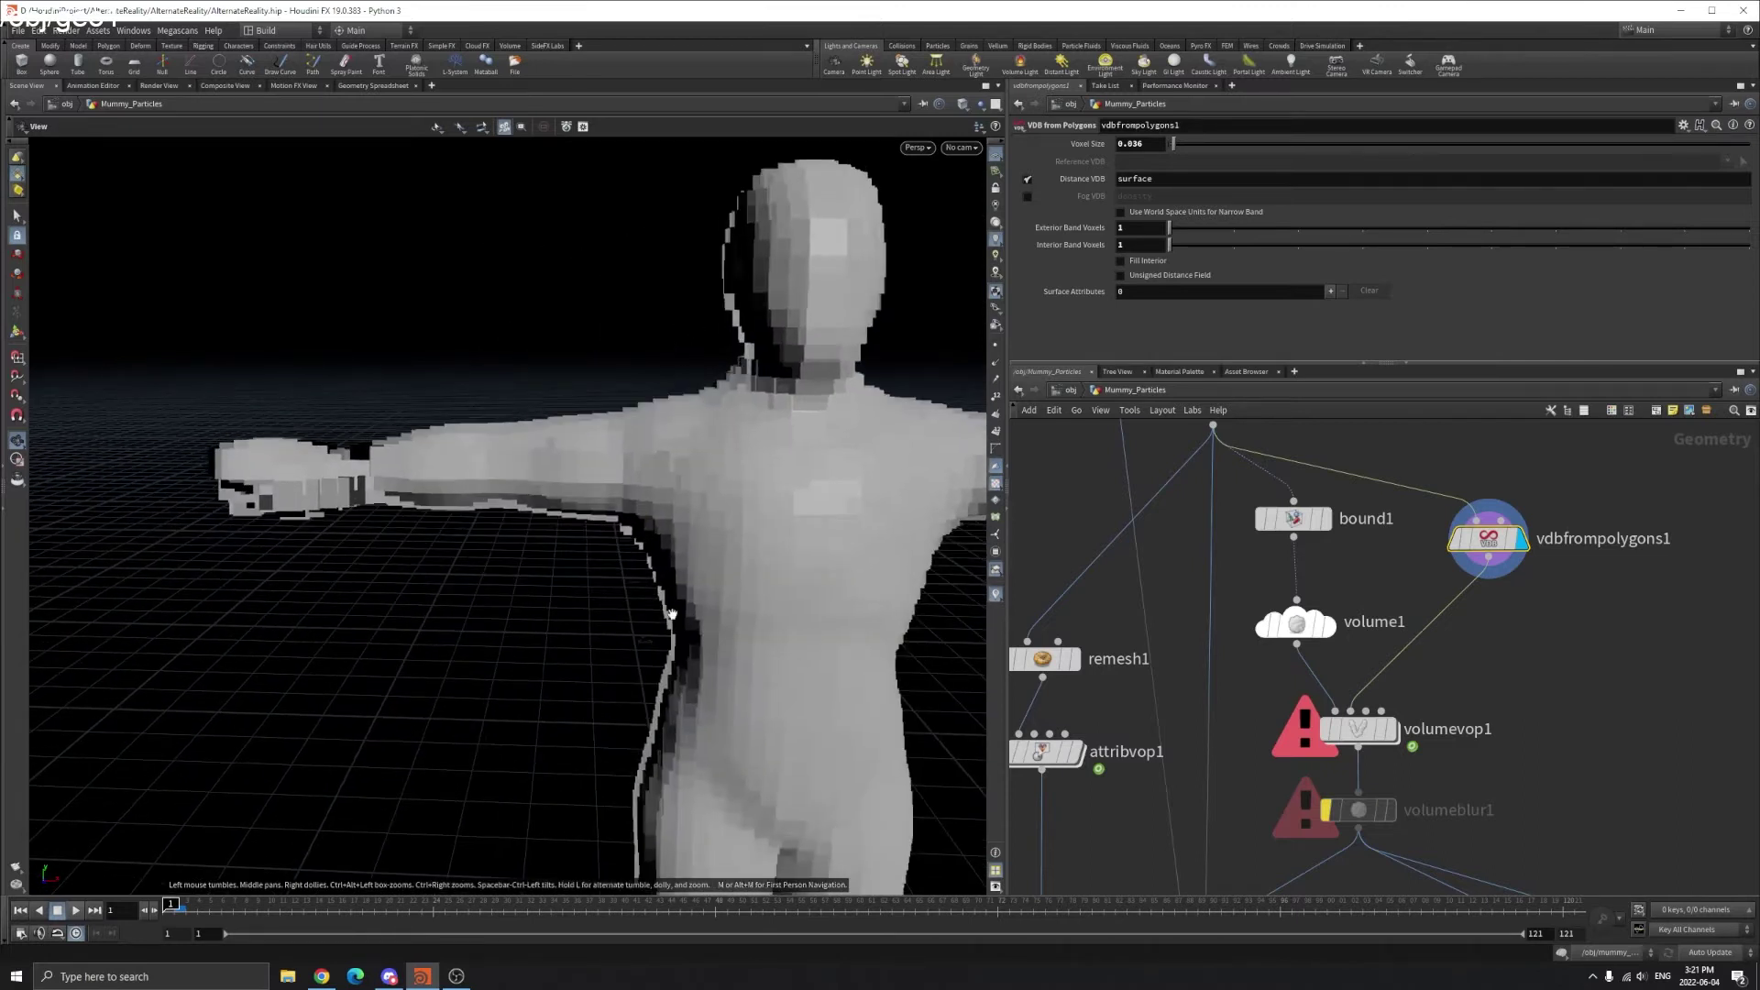
middle_drag(671, 614, 621, 534)
right_drag(621, 534, 483, 593)
drag(483, 593, 593, 498)
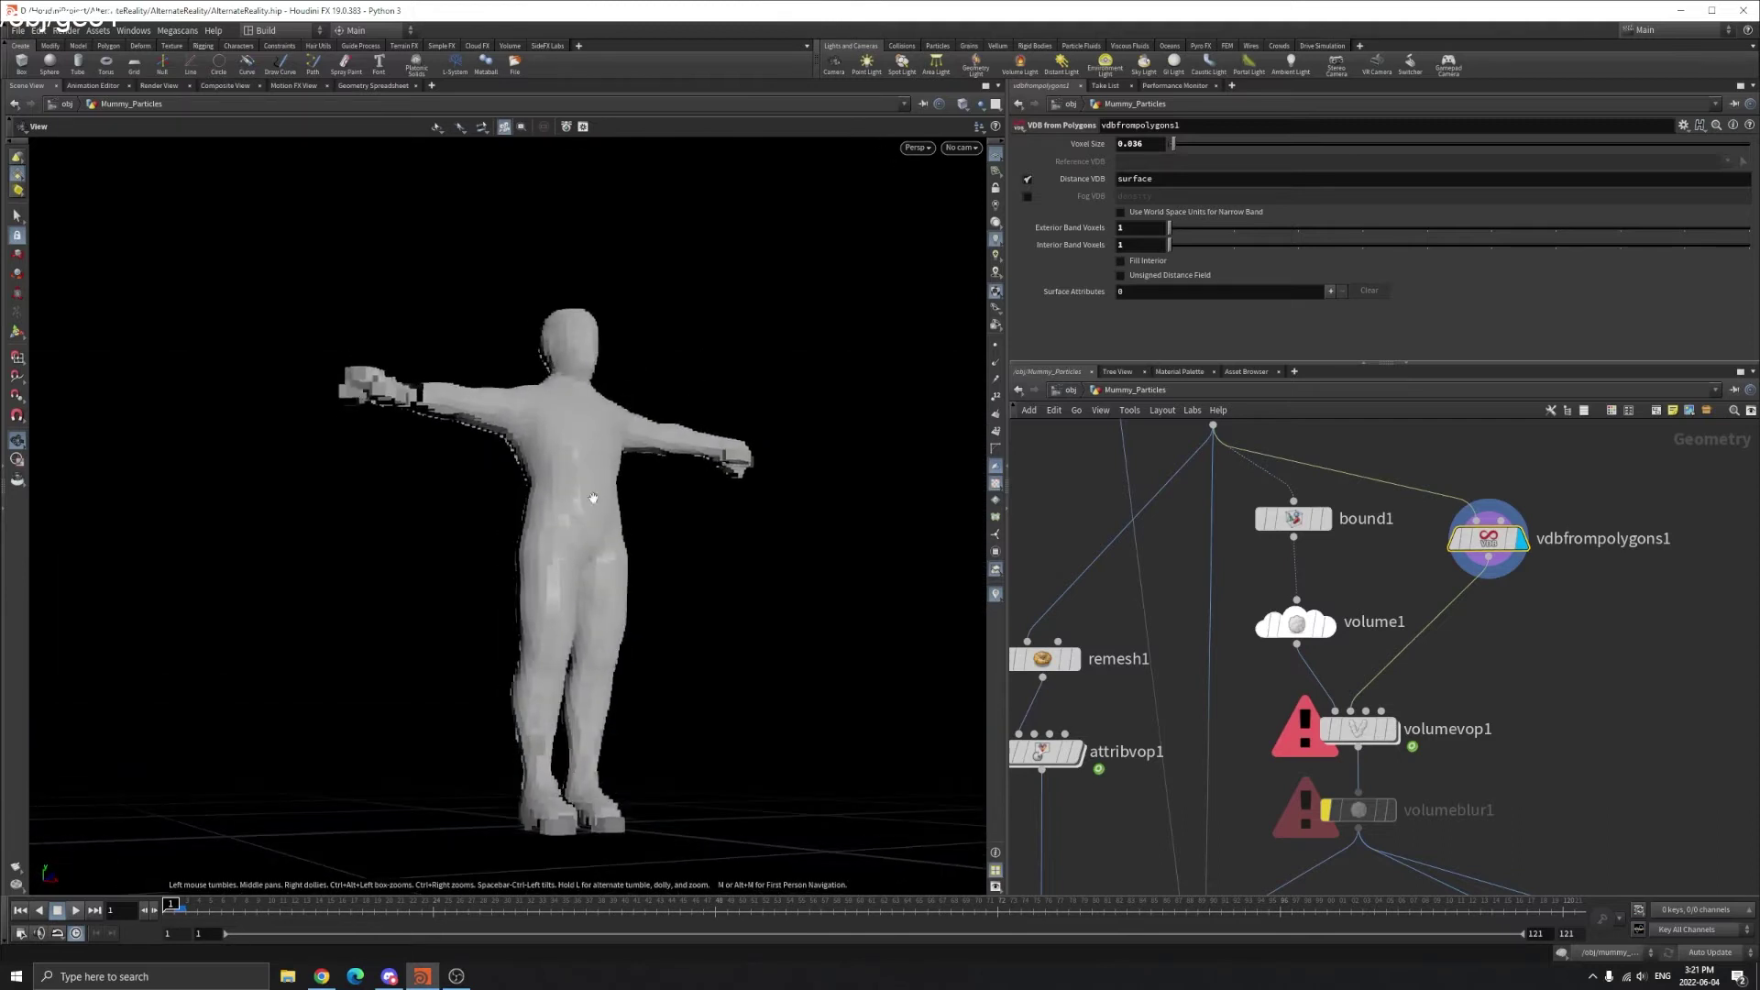
drag(726, 434, 724, 449)
- Display the volumevop1 output in the viewport and inspect its volume around the character
middle_drag(1438, 736, 1440, 655)
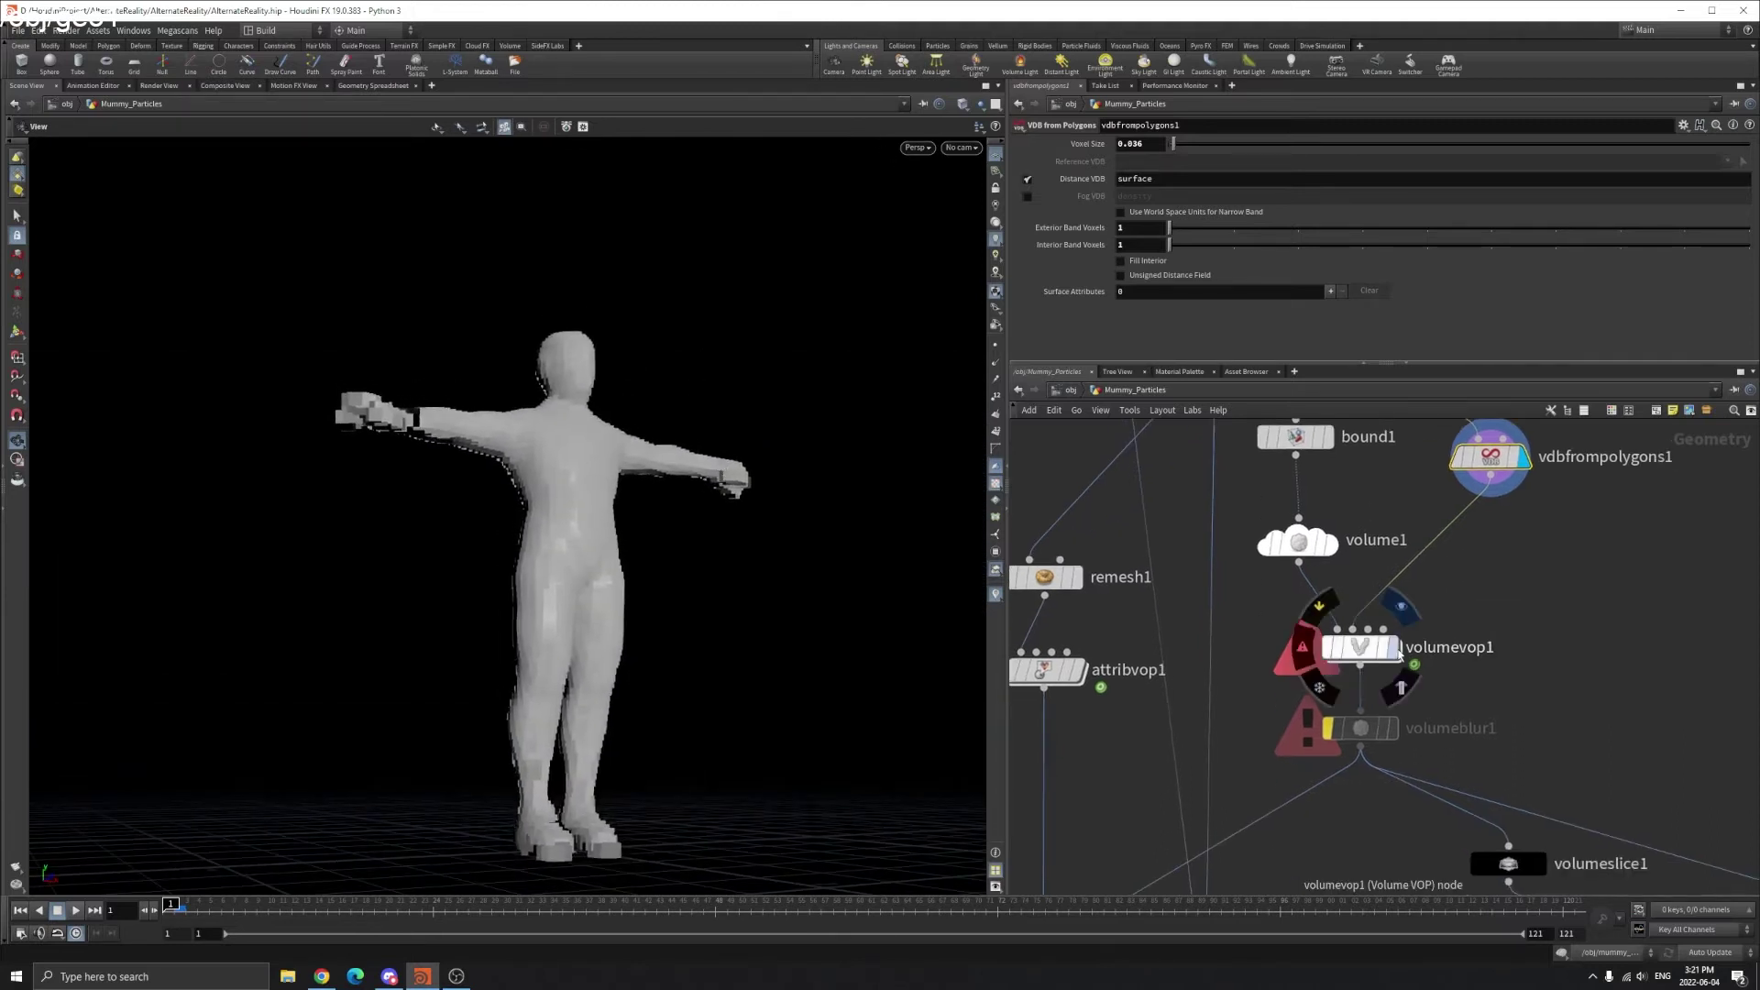
click(1394, 648)
click(1364, 648)
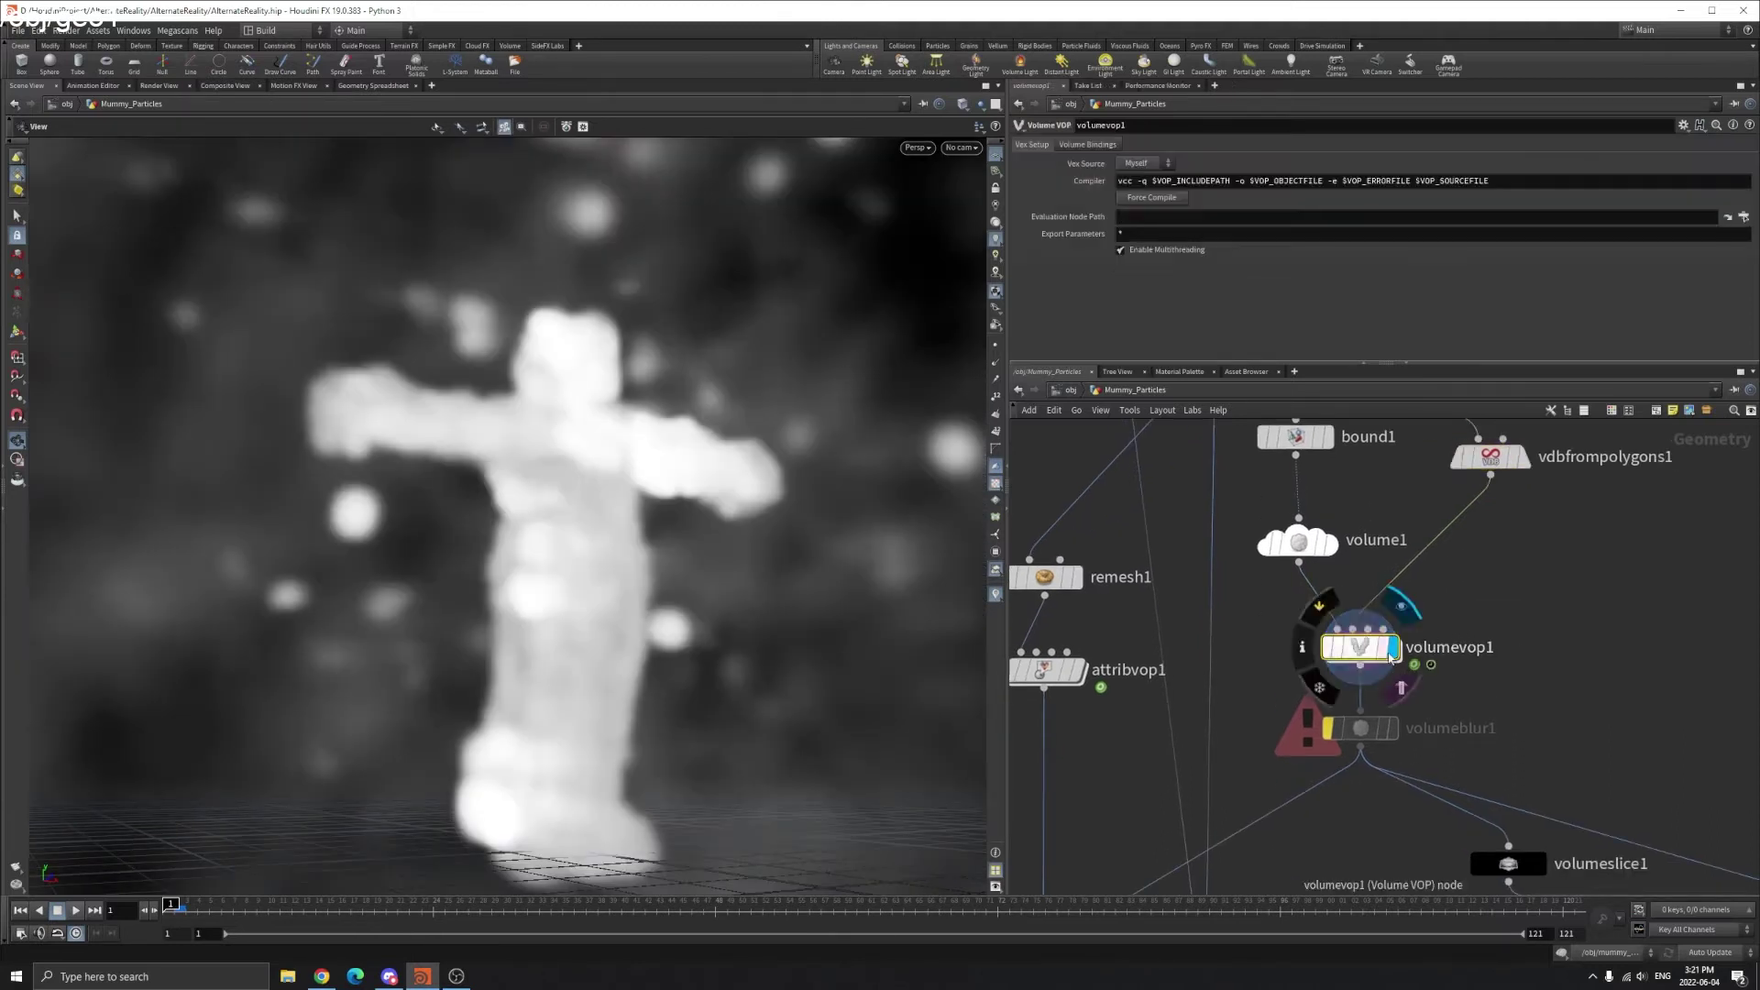
drag(581, 422, 617, 419)
middle_drag(616, 389, 679, 451)
drag(680, 450, 628, 400)
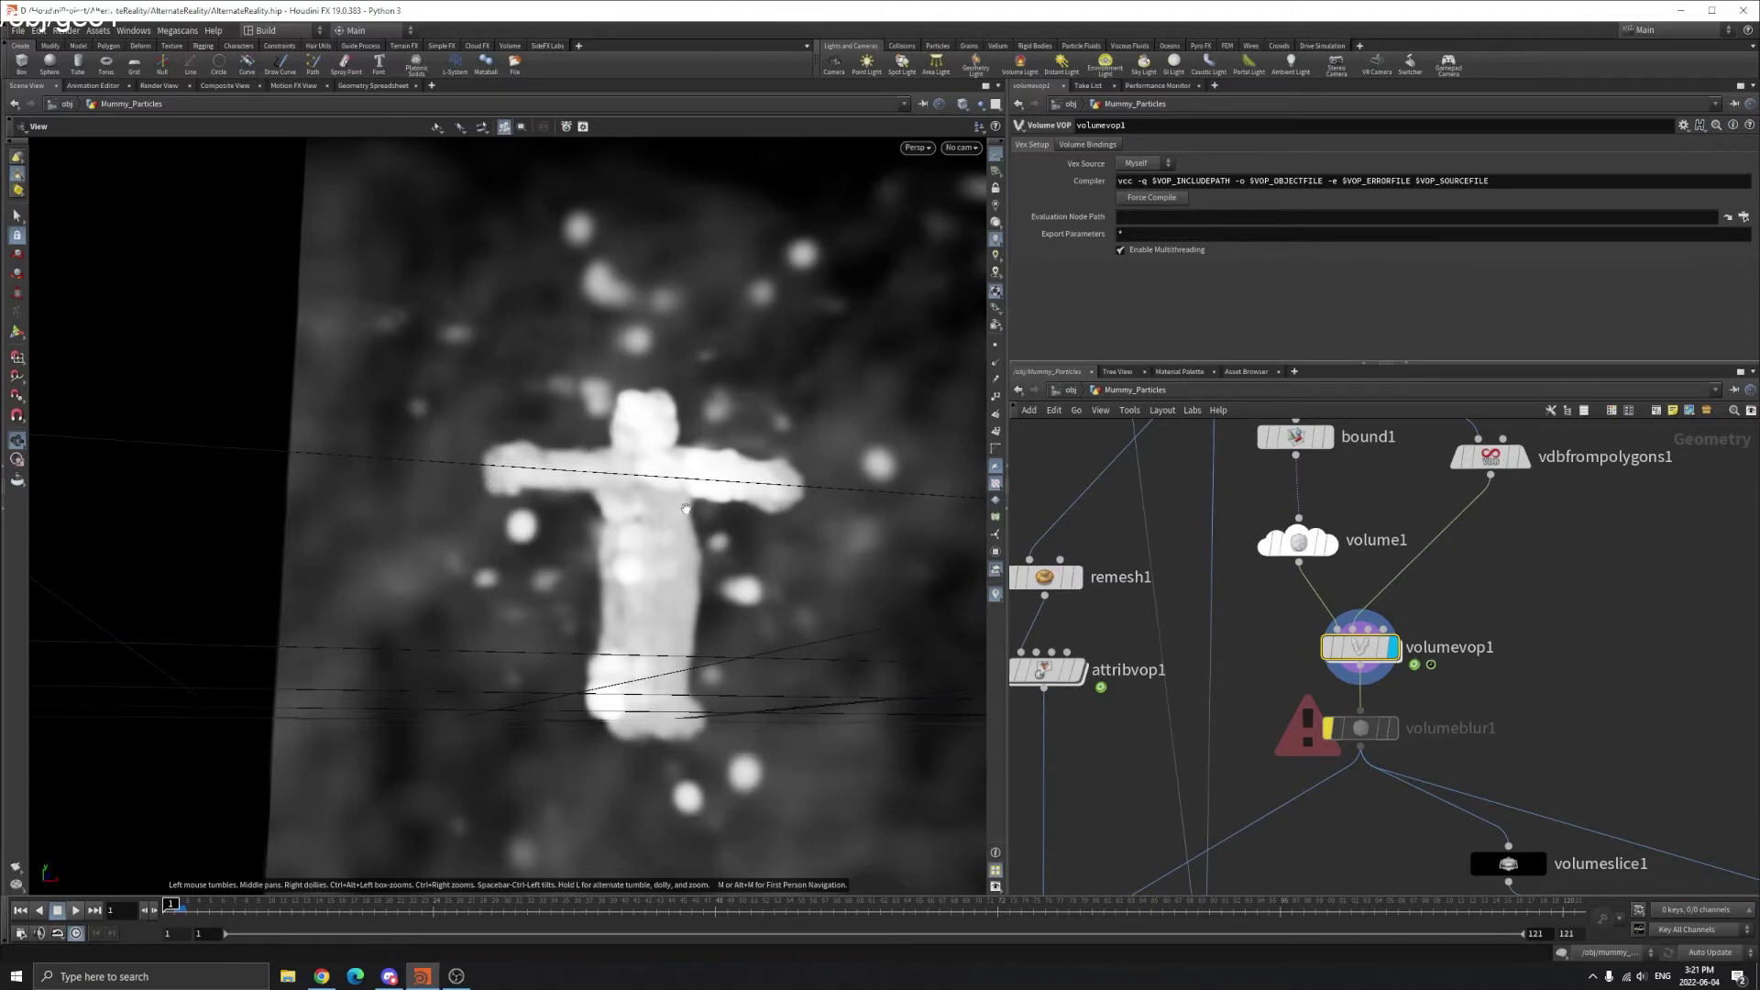
- Enter the volumevop1 network and cut the wire from OpInput2 to the sdf input of curlnoise1
double_click(1359, 647)
middle_drag(1368, 581, 1375, 591)
scroll(1374, 592, down, 2)
scroll(1199, 583, up, 3)
drag(1270, 670, 1328, 640)
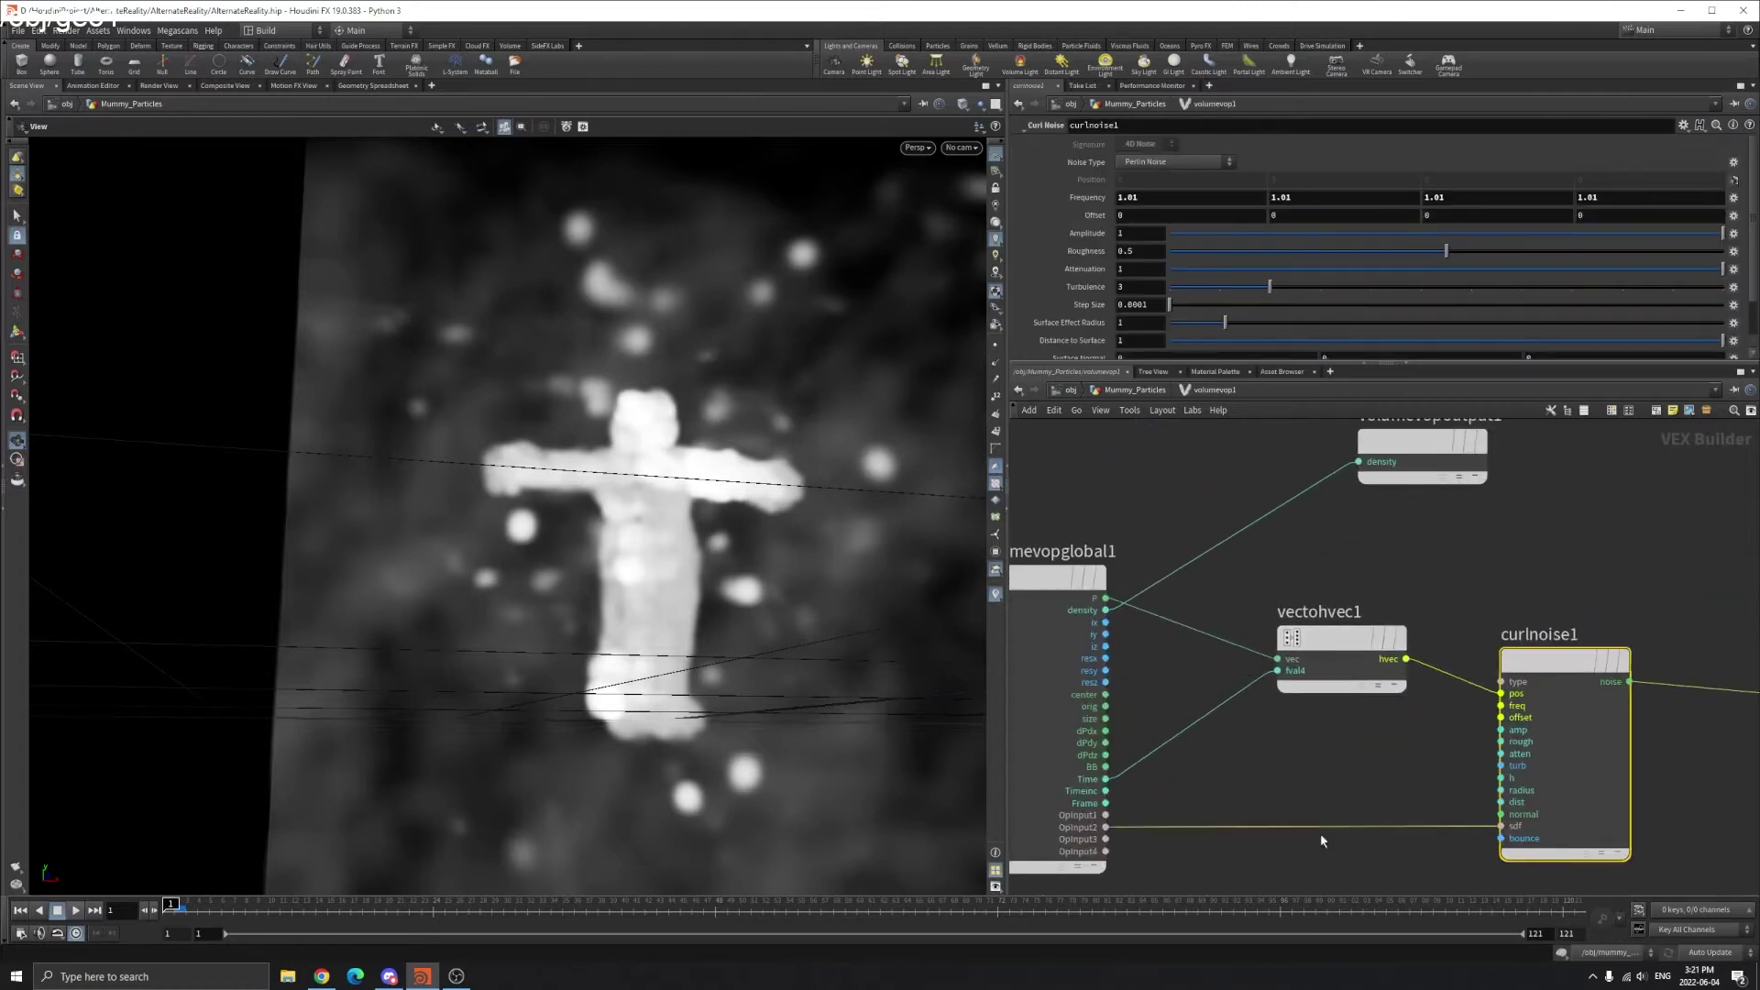
key(y)
drag(1321, 771, 1353, 868)
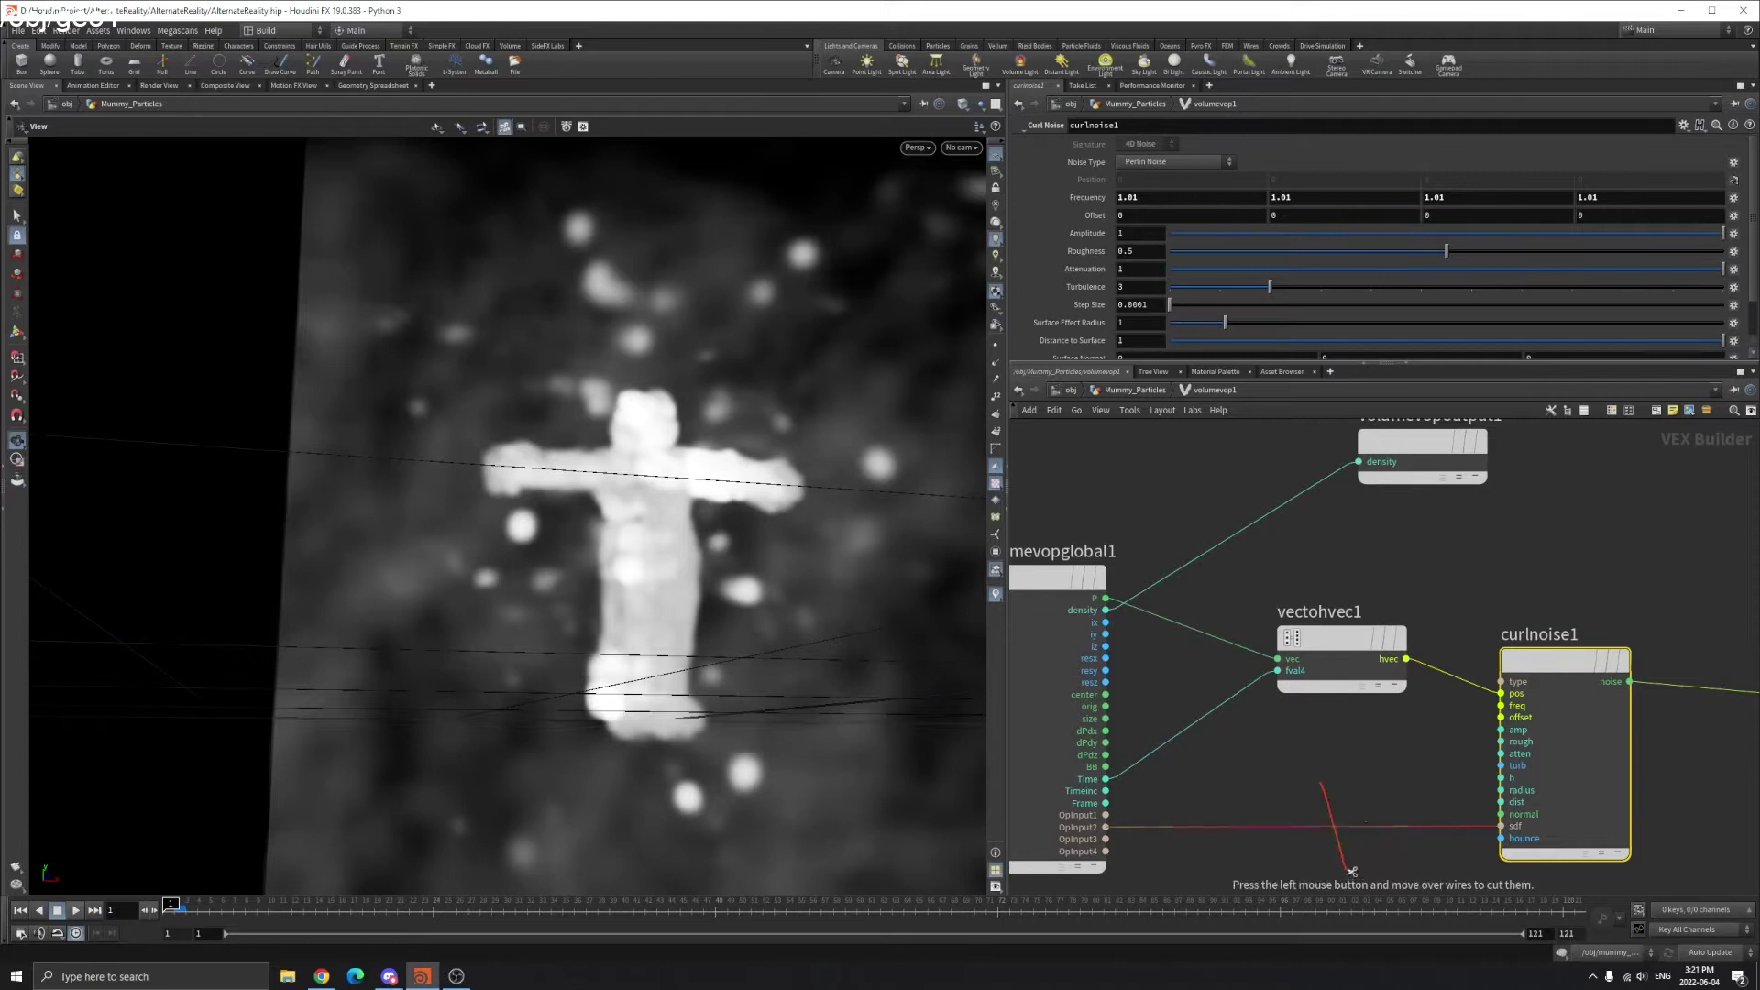
scroll(1362, 634, down, 4)
scroll(1494, 575, up, 3)
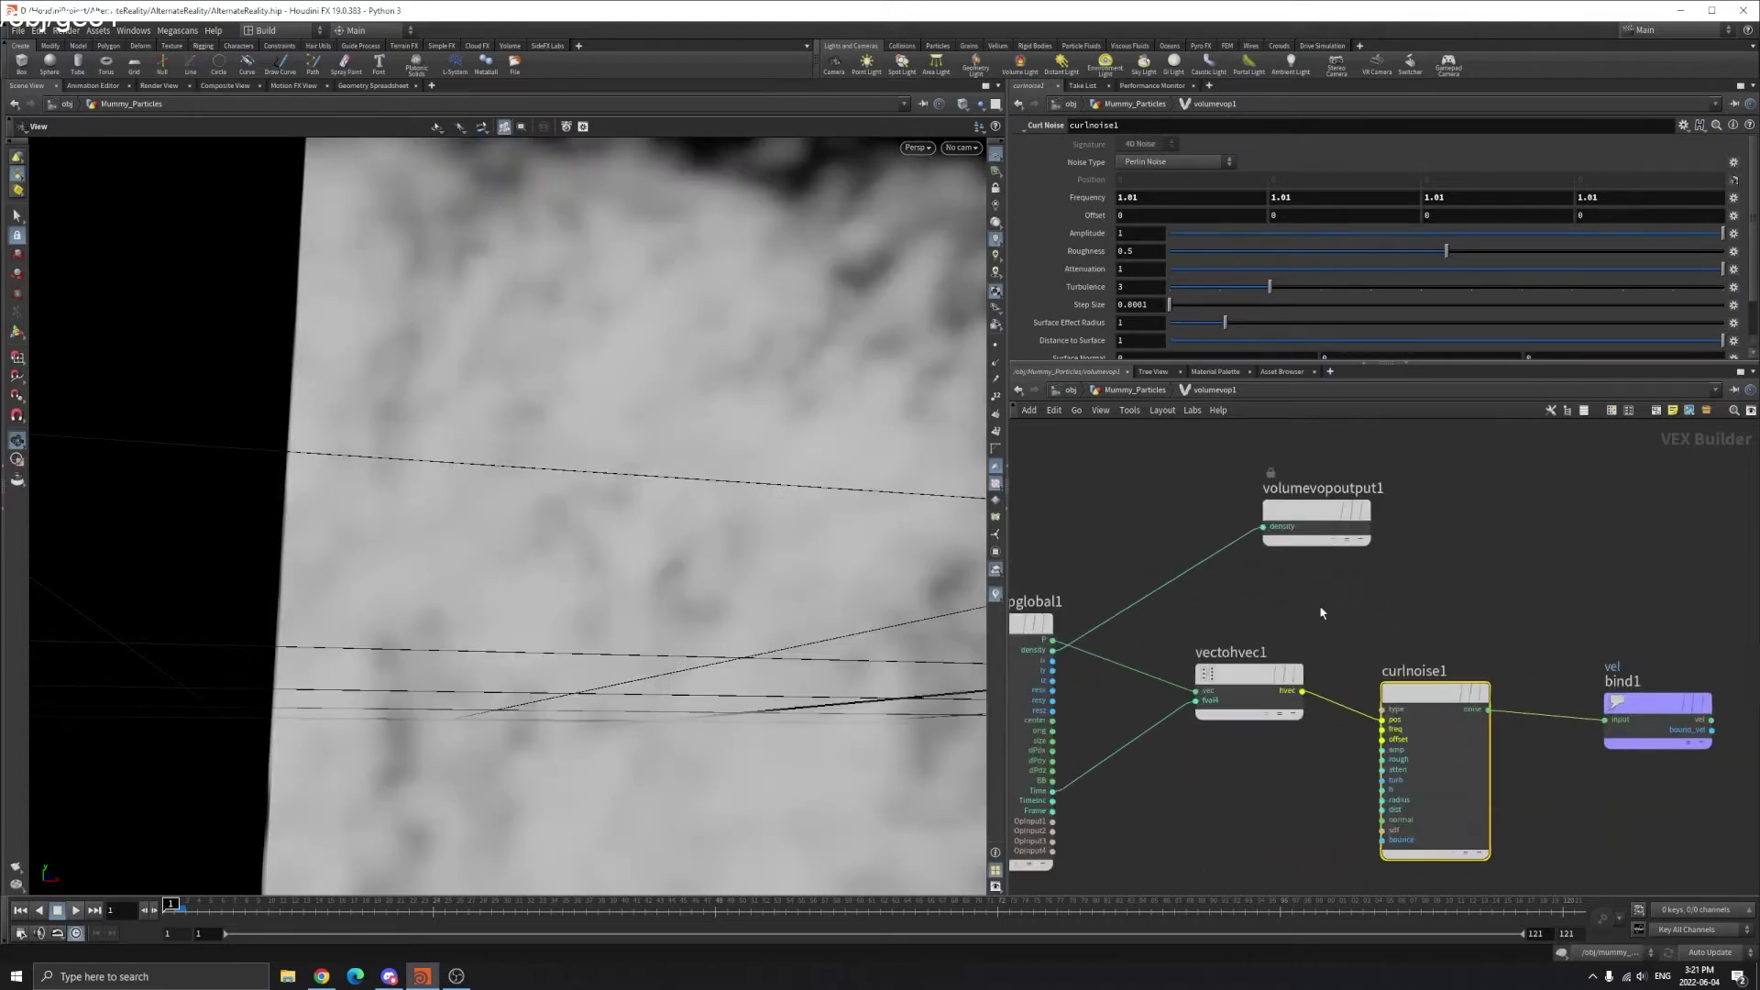
- Wire P of volumevopglobal1 directly into the pos input of curlnoise1, bypassing vectohvec1, and view the whole noise volume
drag(1403, 682, 1392, 639)
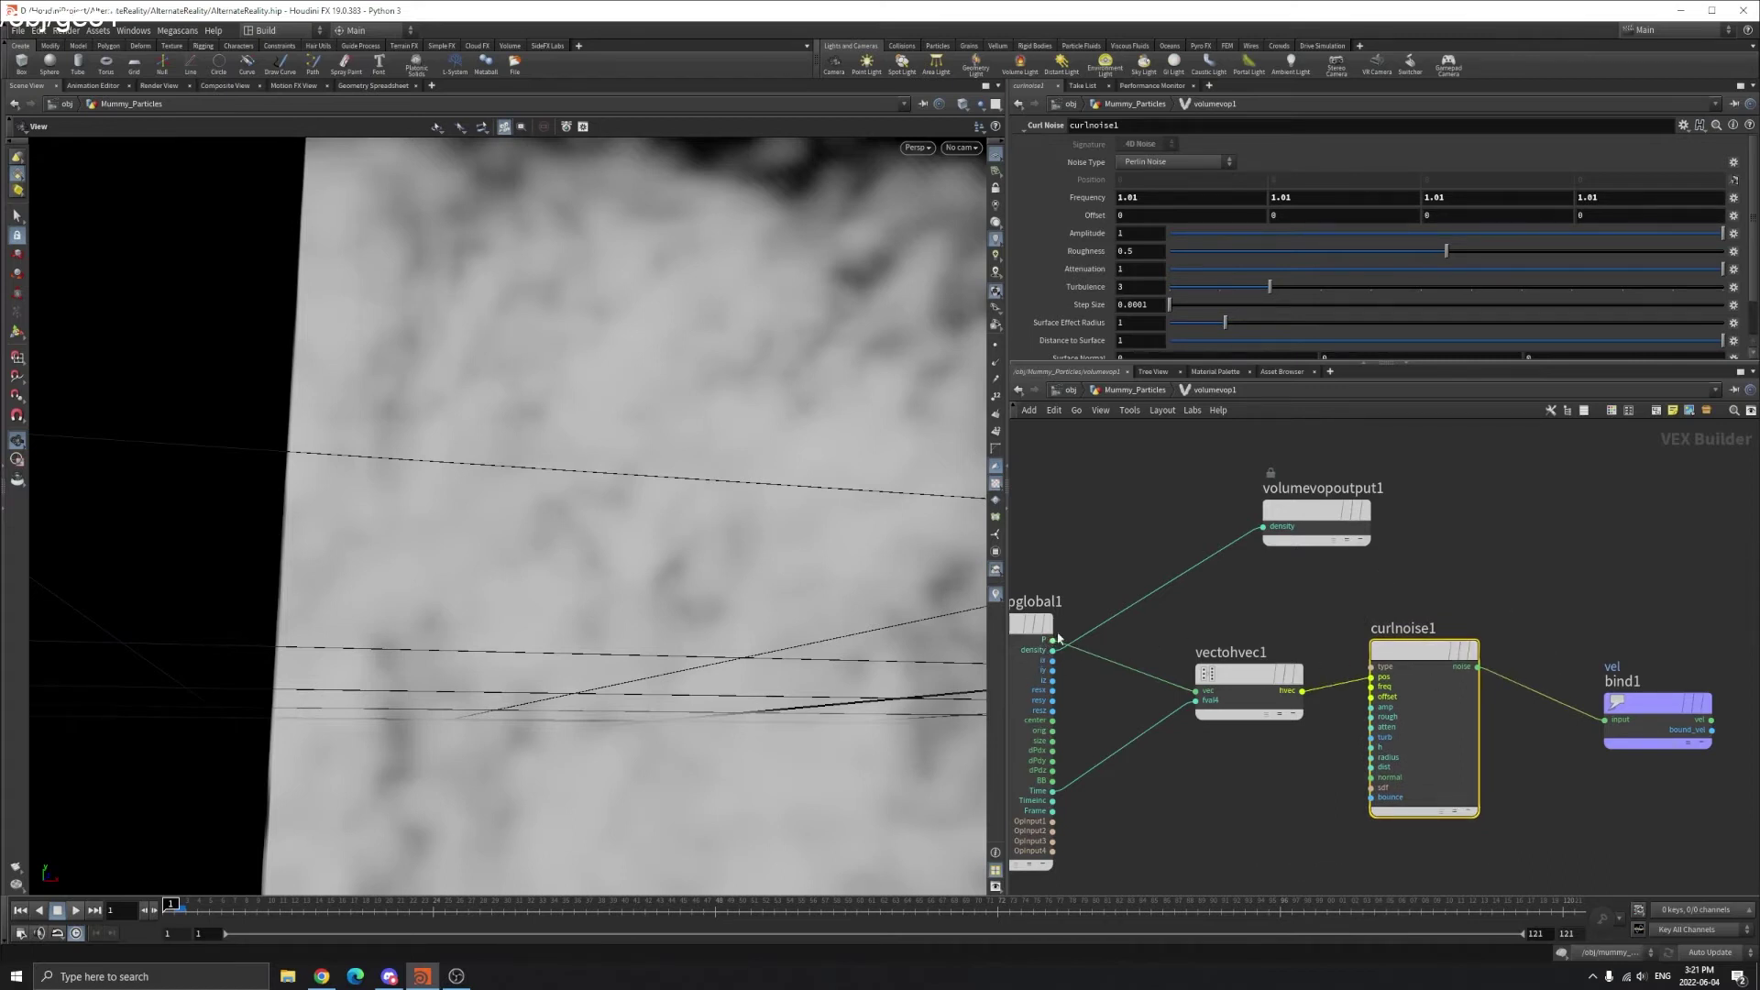
drag(1210, 676, 1195, 791)
drag(1052, 639, 1370, 676)
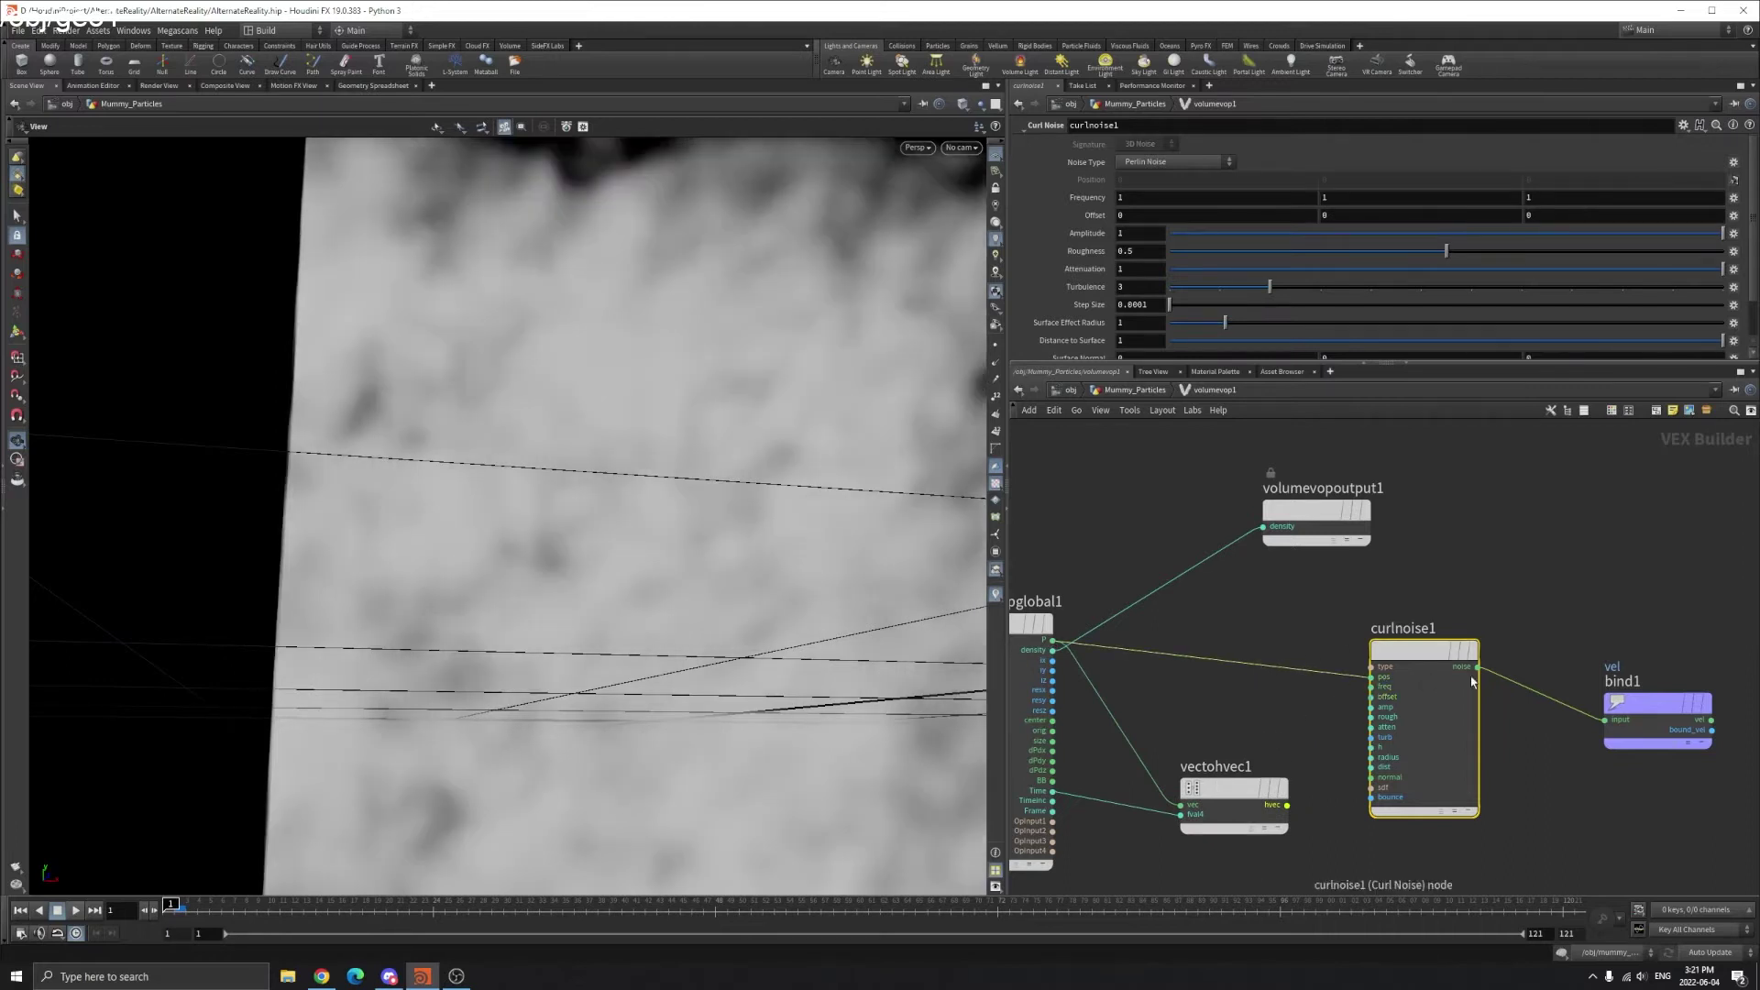
drag(1629, 715, 1605, 661)
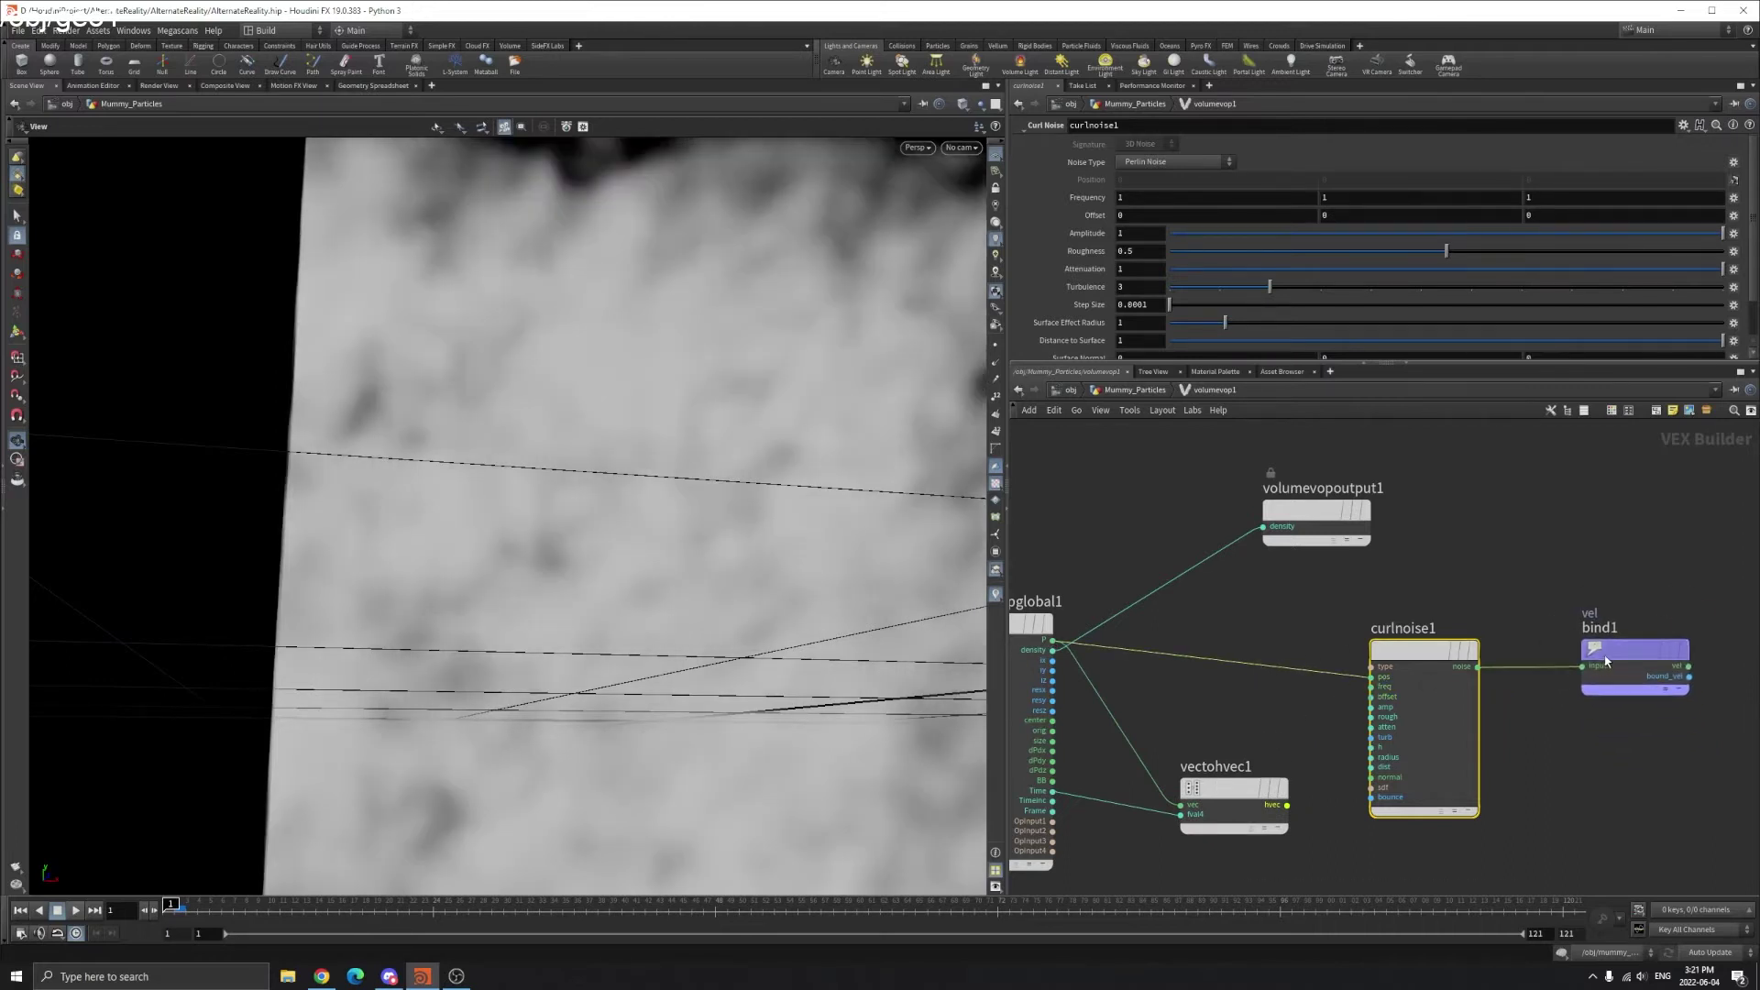
scroll(601, 424, down, 4)
drag(570, 390, 610, 437)
scroll(610, 437, down, 4)
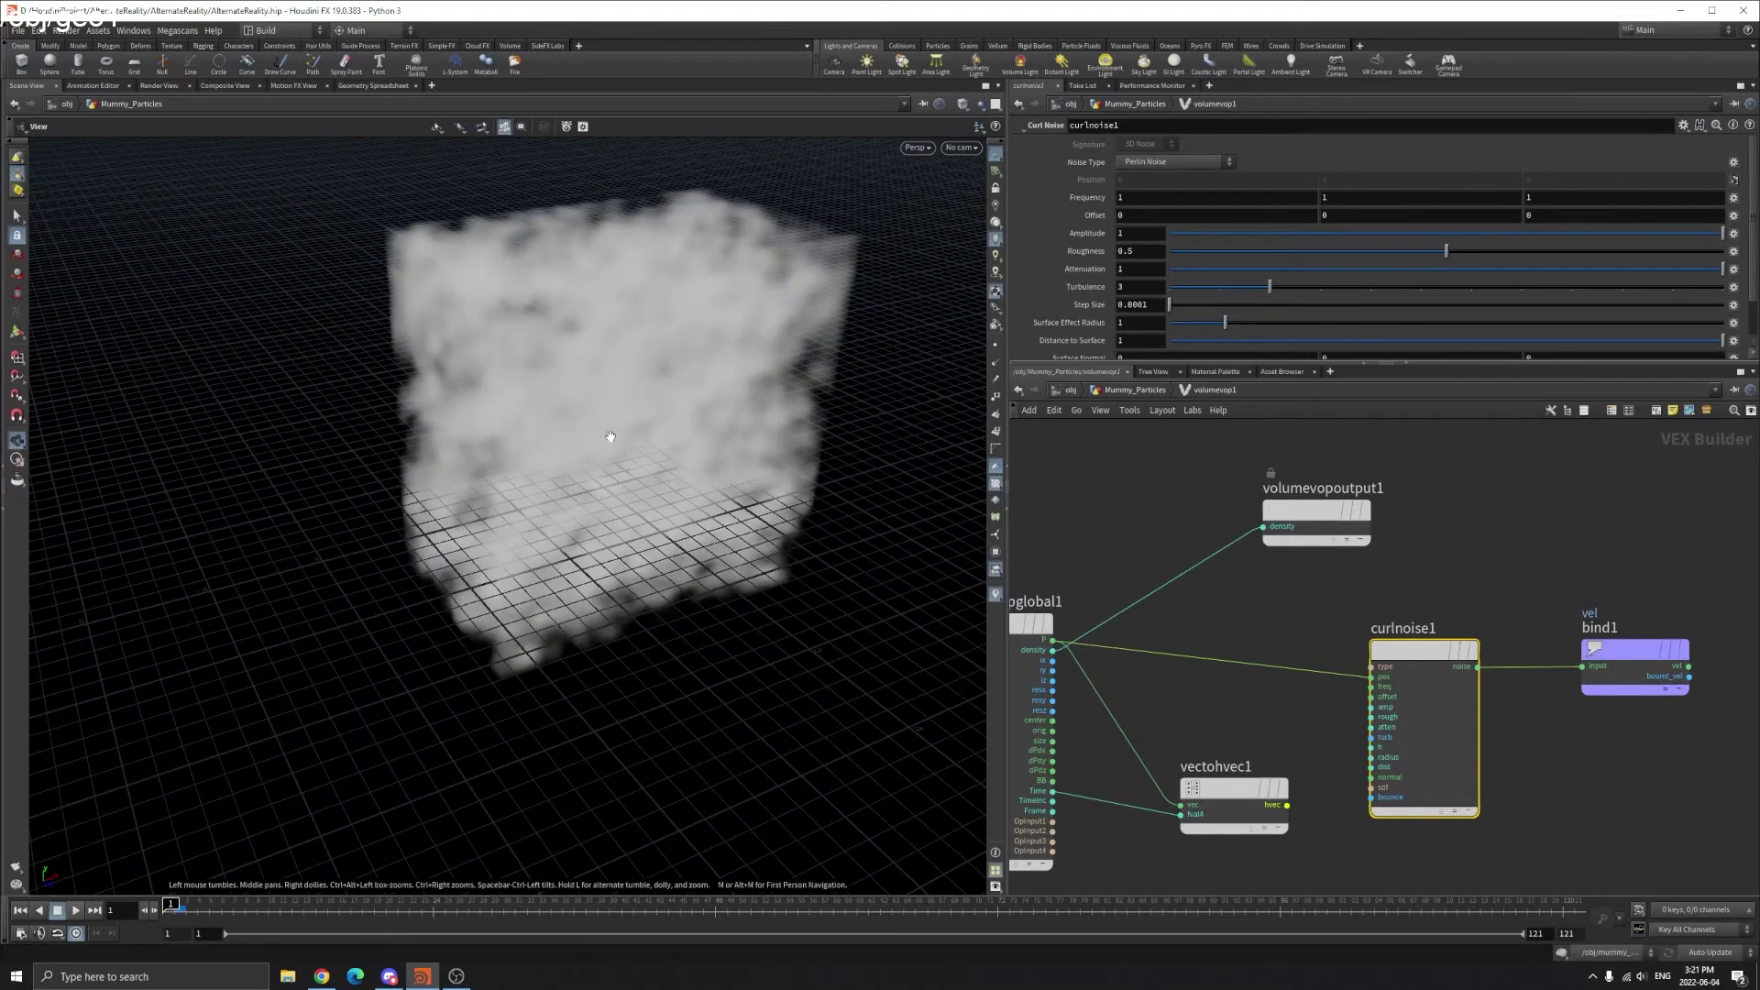
- Review the P and Time inputs of vectohvec1 and scrub the timeline to check whether the noise animates
scroll(1258, 760, up, 2)
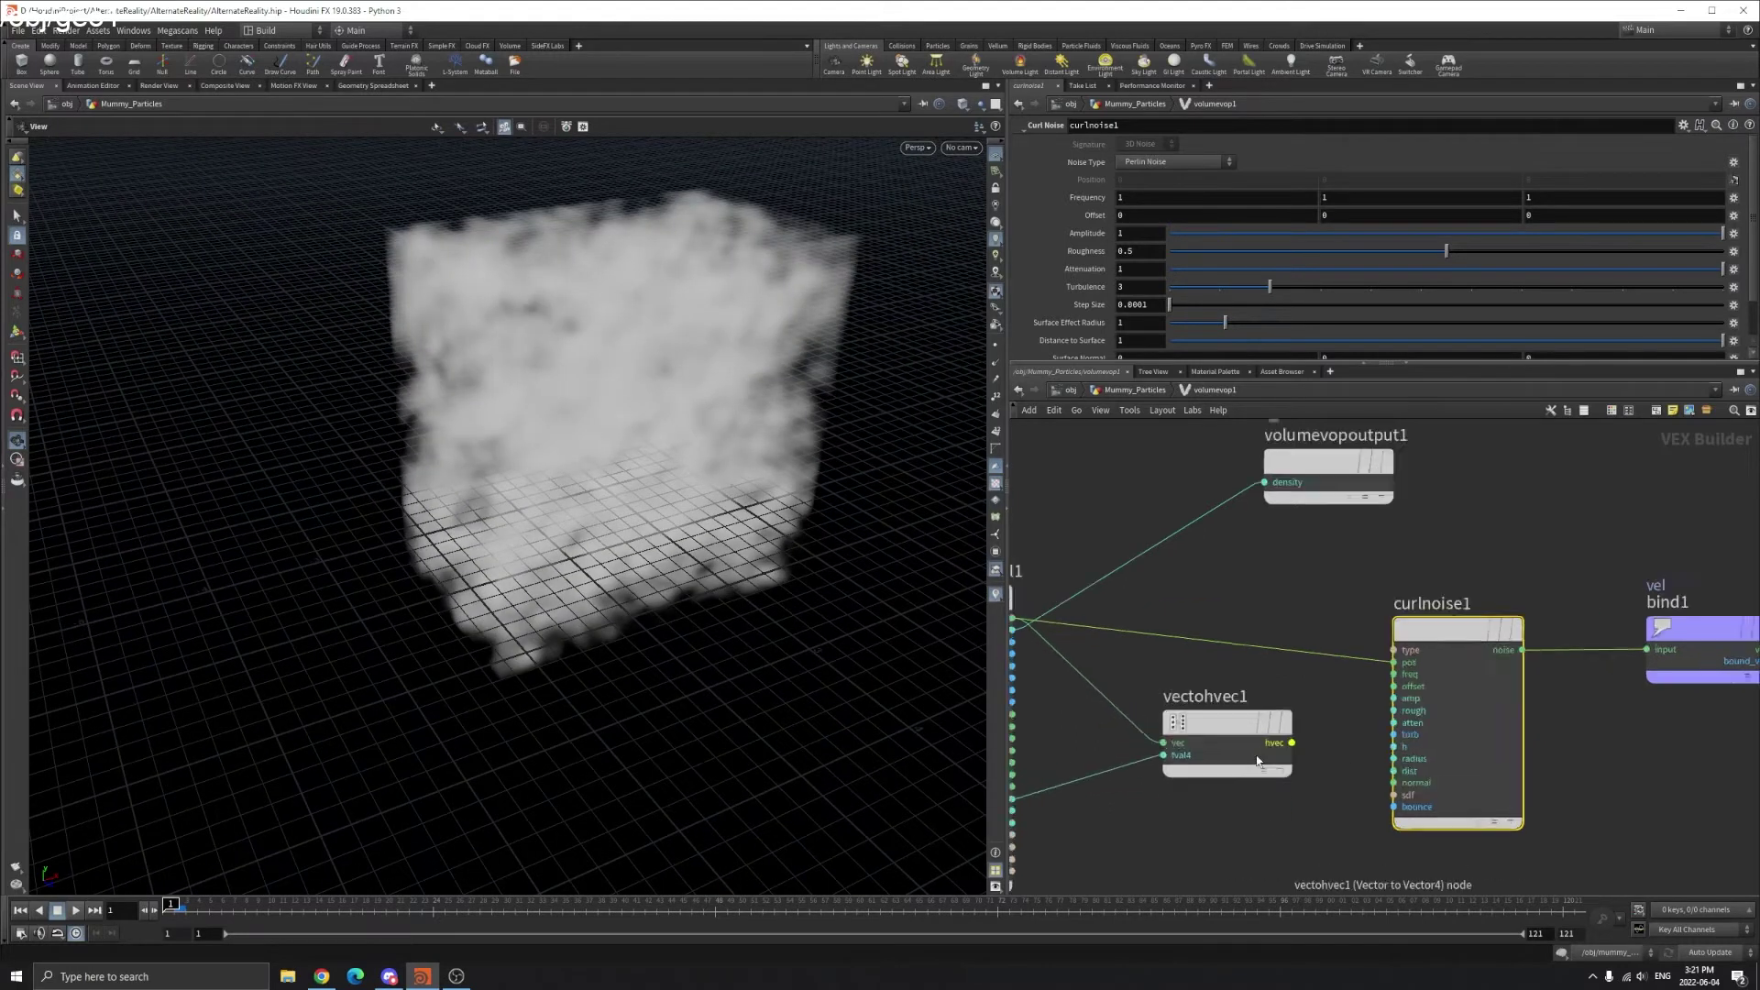
scroll(1258, 761, up, 2)
drag(1193, 700, 1272, 683)
middle_click(1331, 715)
scroll(1330, 715, down, 2)
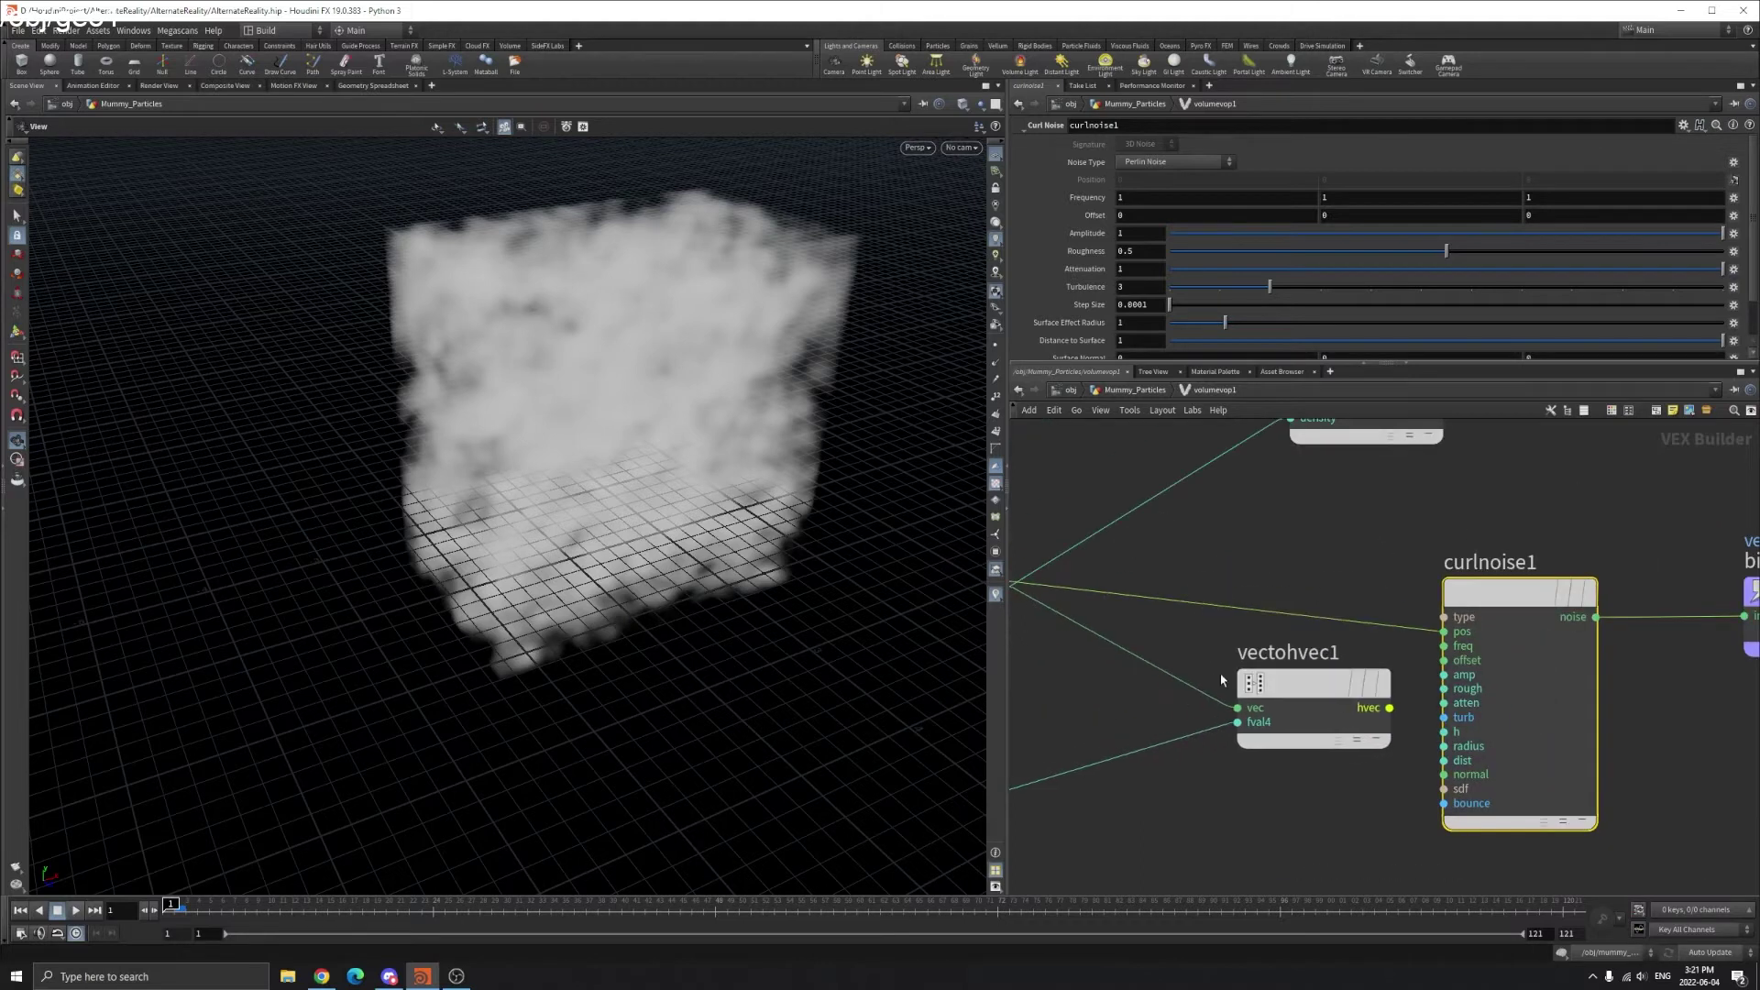
middle_drag(1221, 680, 1320, 676)
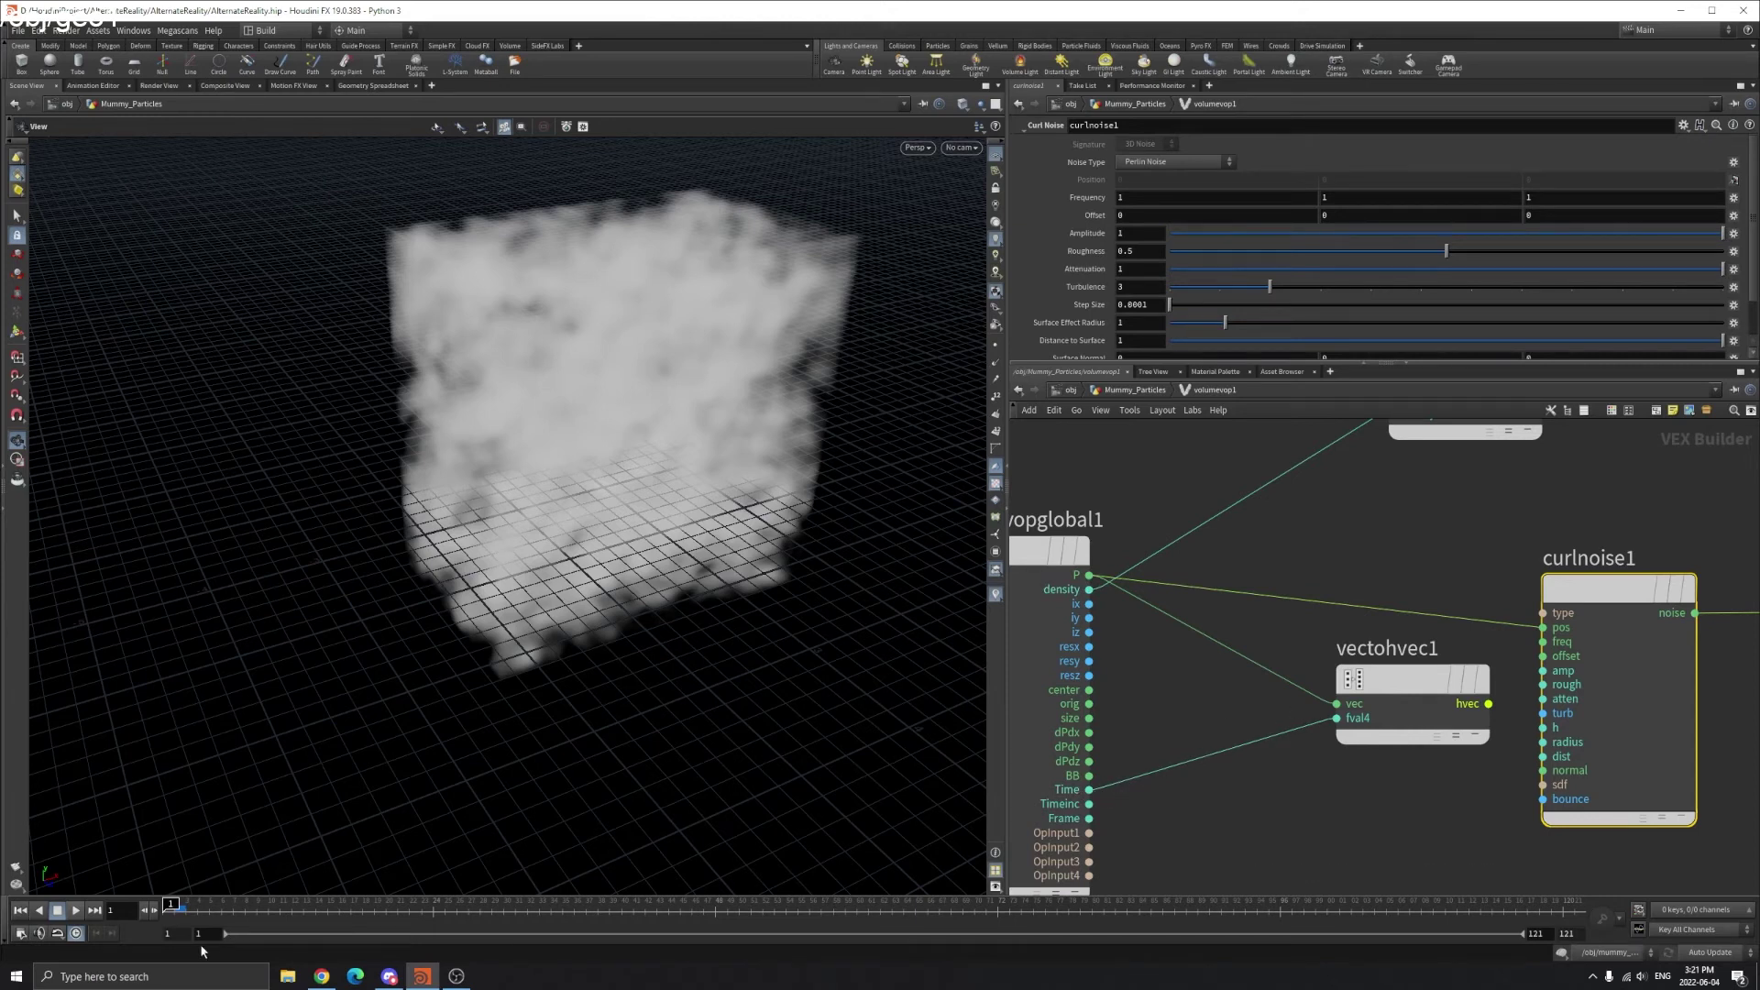
drag(259, 896, 170, 903)
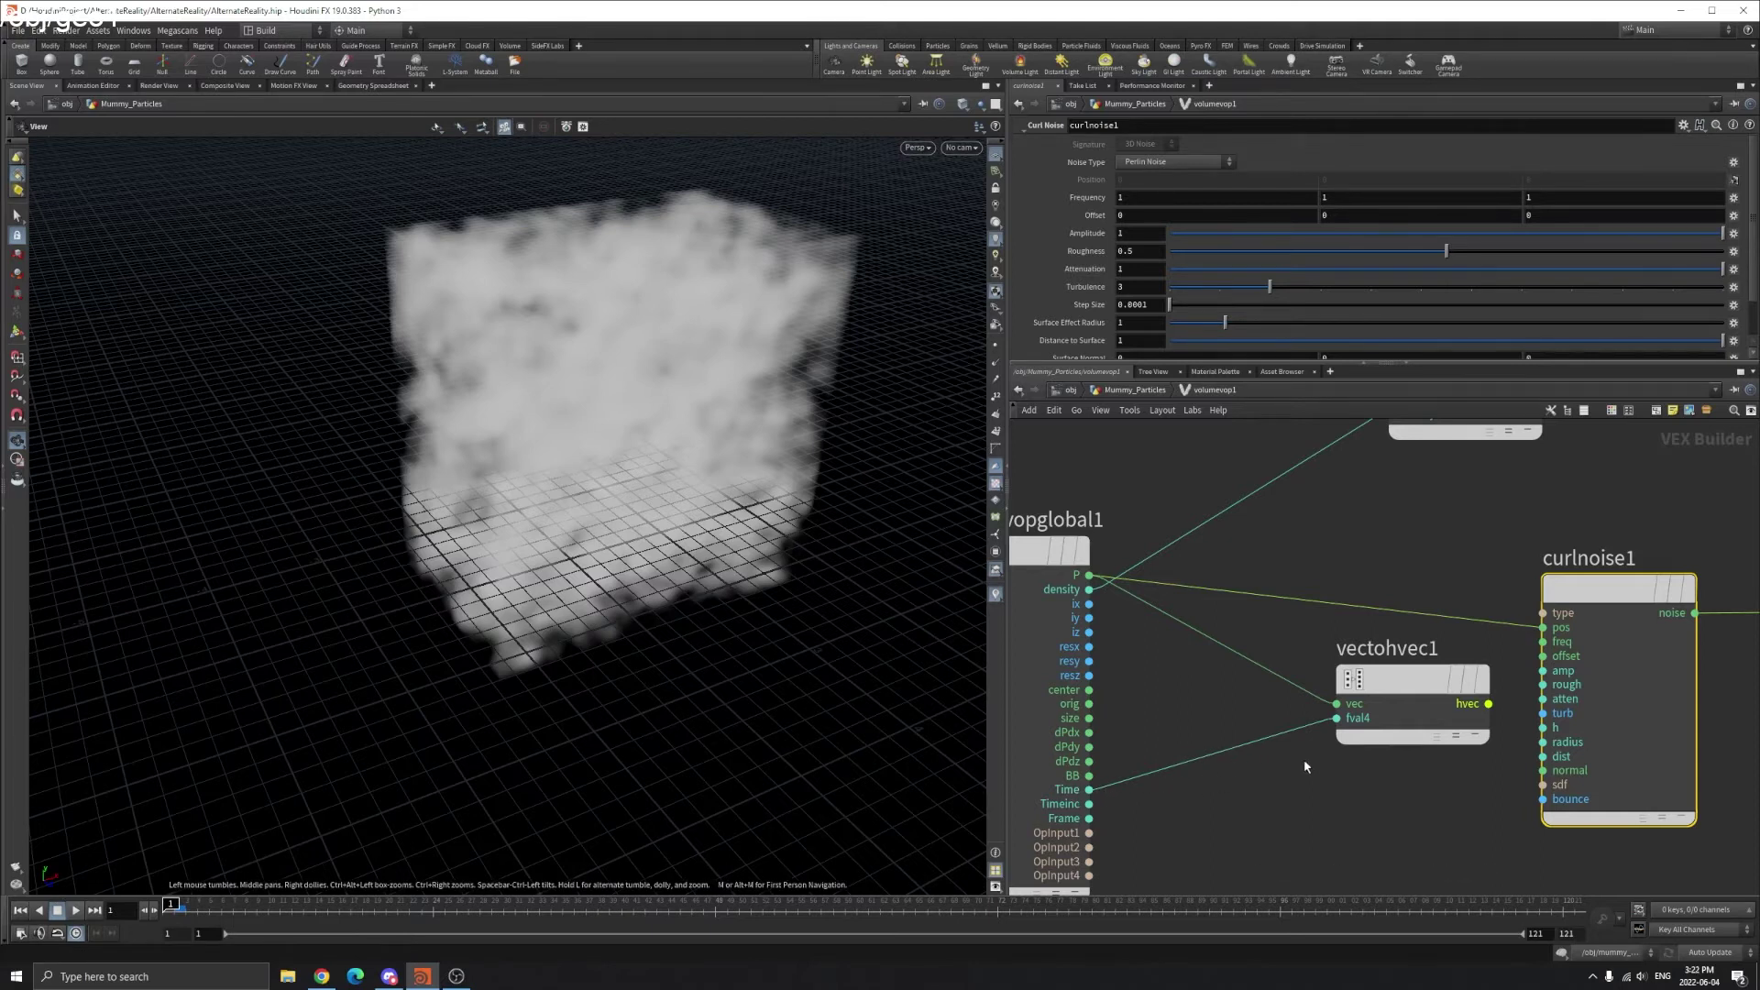
- Connect the hvec output of vectohvec1 to the pos input of curlnoise1, play the animation, and return to the first frame
middle_drag(1418, 778, 1303, 818)
drag(1374, 745, 1446, 614)
click(76, 910)
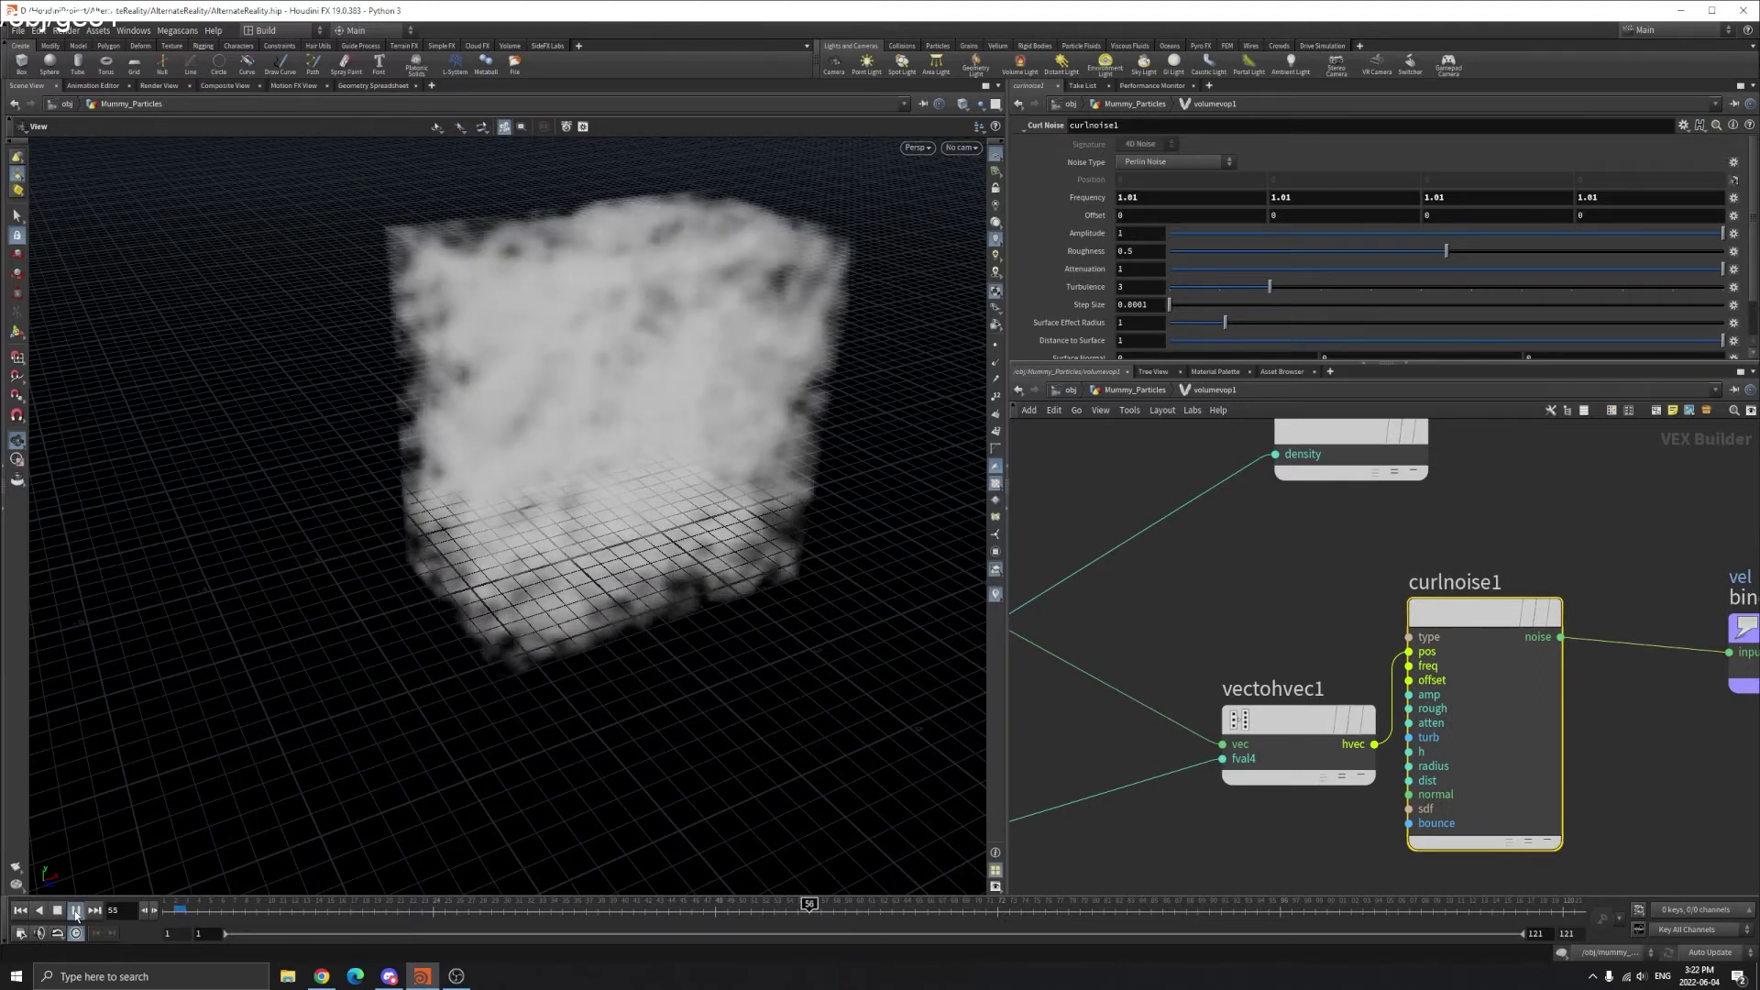
click(76, 912)
click(20, 910)
- Test playback with P wired straight into curlnoise1's pos input, and reconnect vectohvec1's hvec output to pos
middle_drag(1136, 787, 1249, 781)
scroll(1249, 779, down, 2)
drag(1347, 716, 1316, 757)
drag(1115, 636, 1477, 667)
click(78, 912)
click(19, 909)
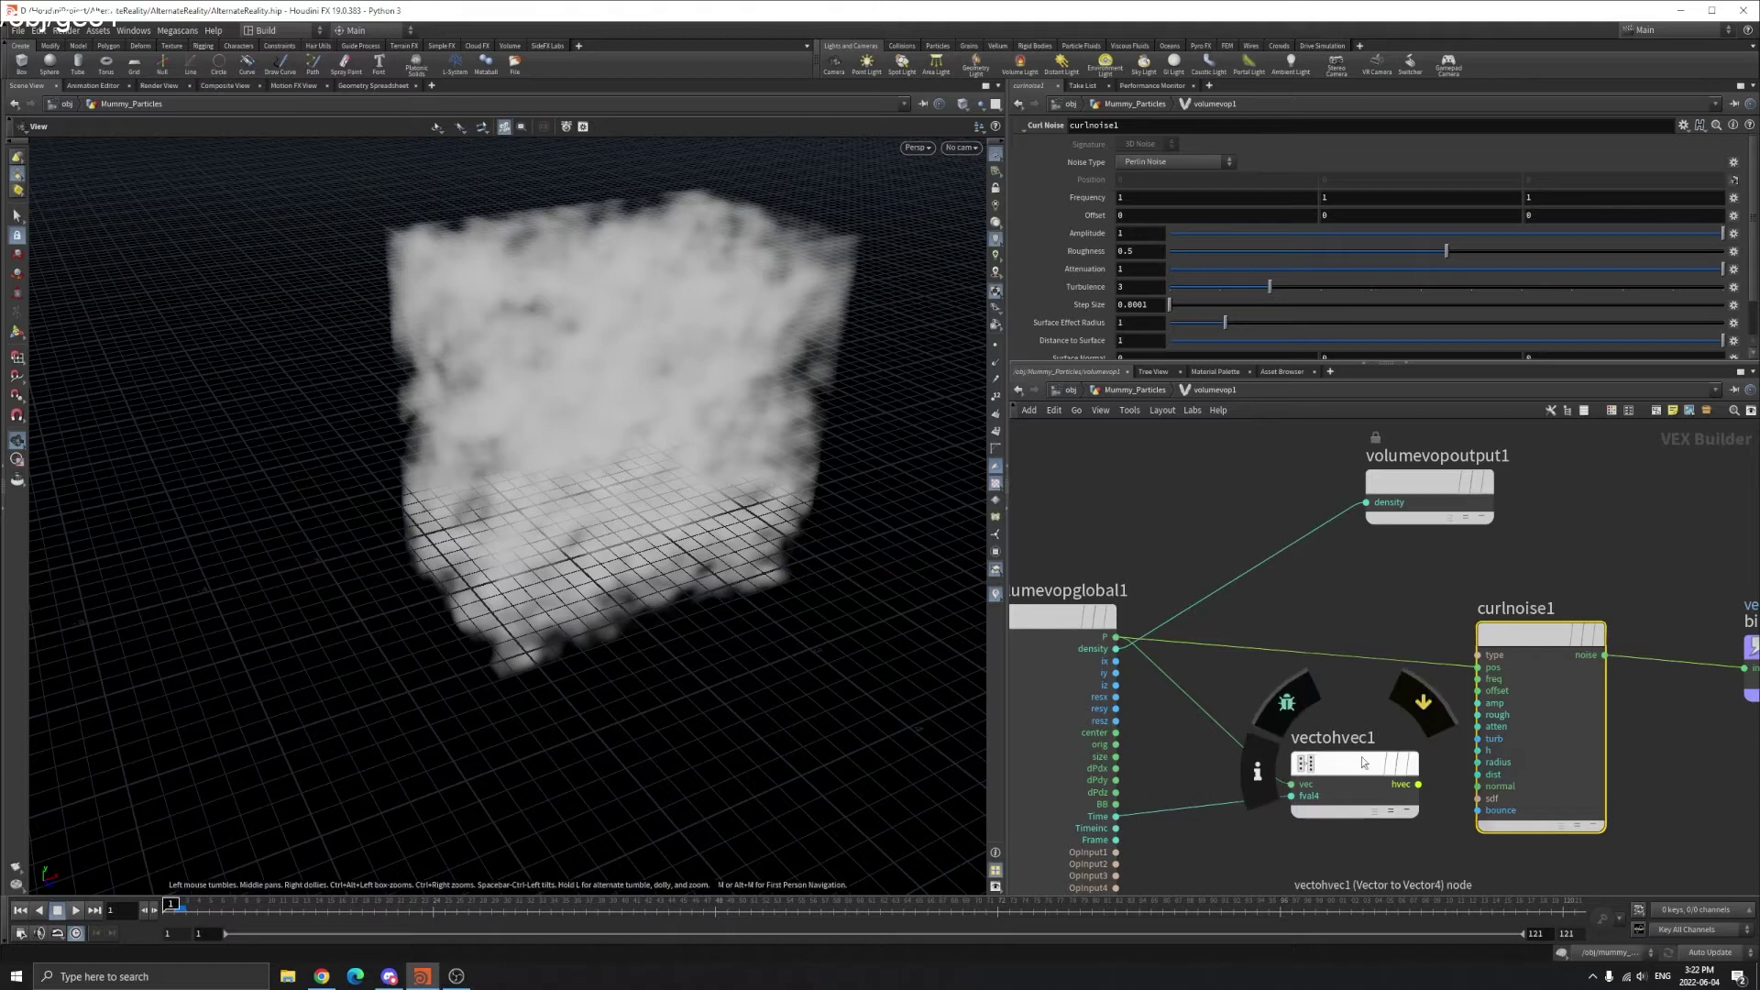
drag(1418, 784, 1478, 678)
- Try a Multiply node on the wire between Time and the fval4 input of vectohvec1, and delete it again
middle_drag(1322, 813, 1364, 745)
key(Tab)
text(mul)
key(Return)
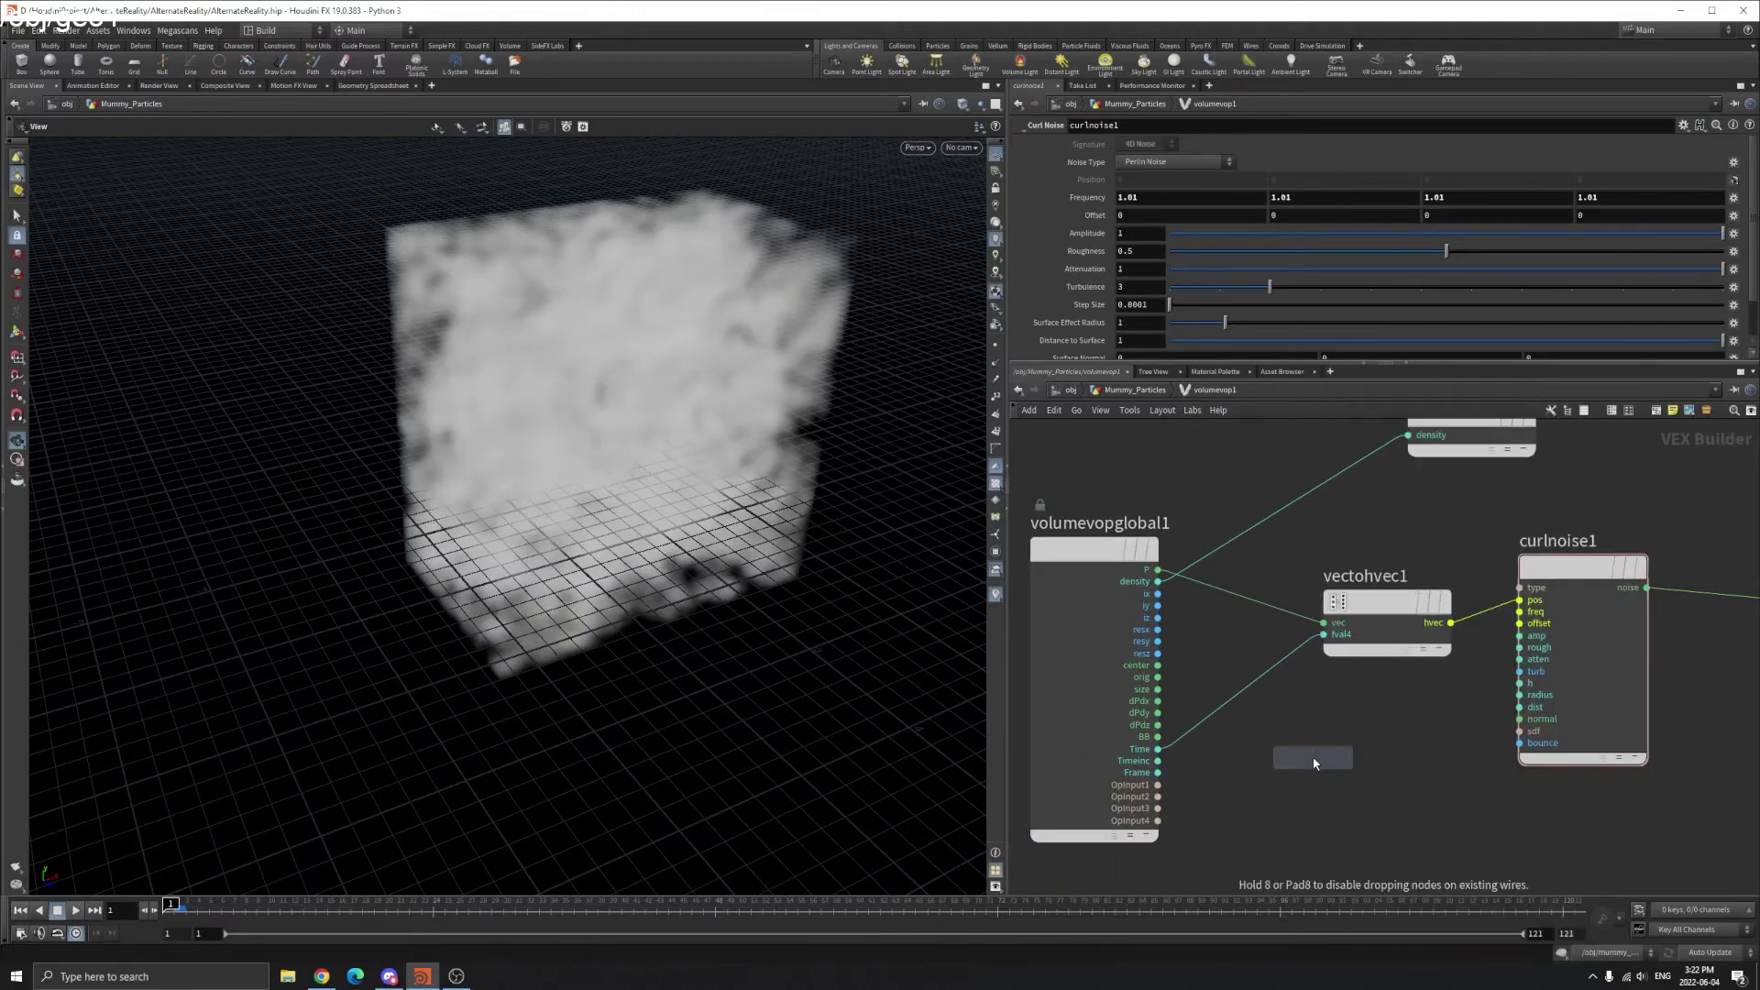
click(1278, 664)
click(1301, 696)
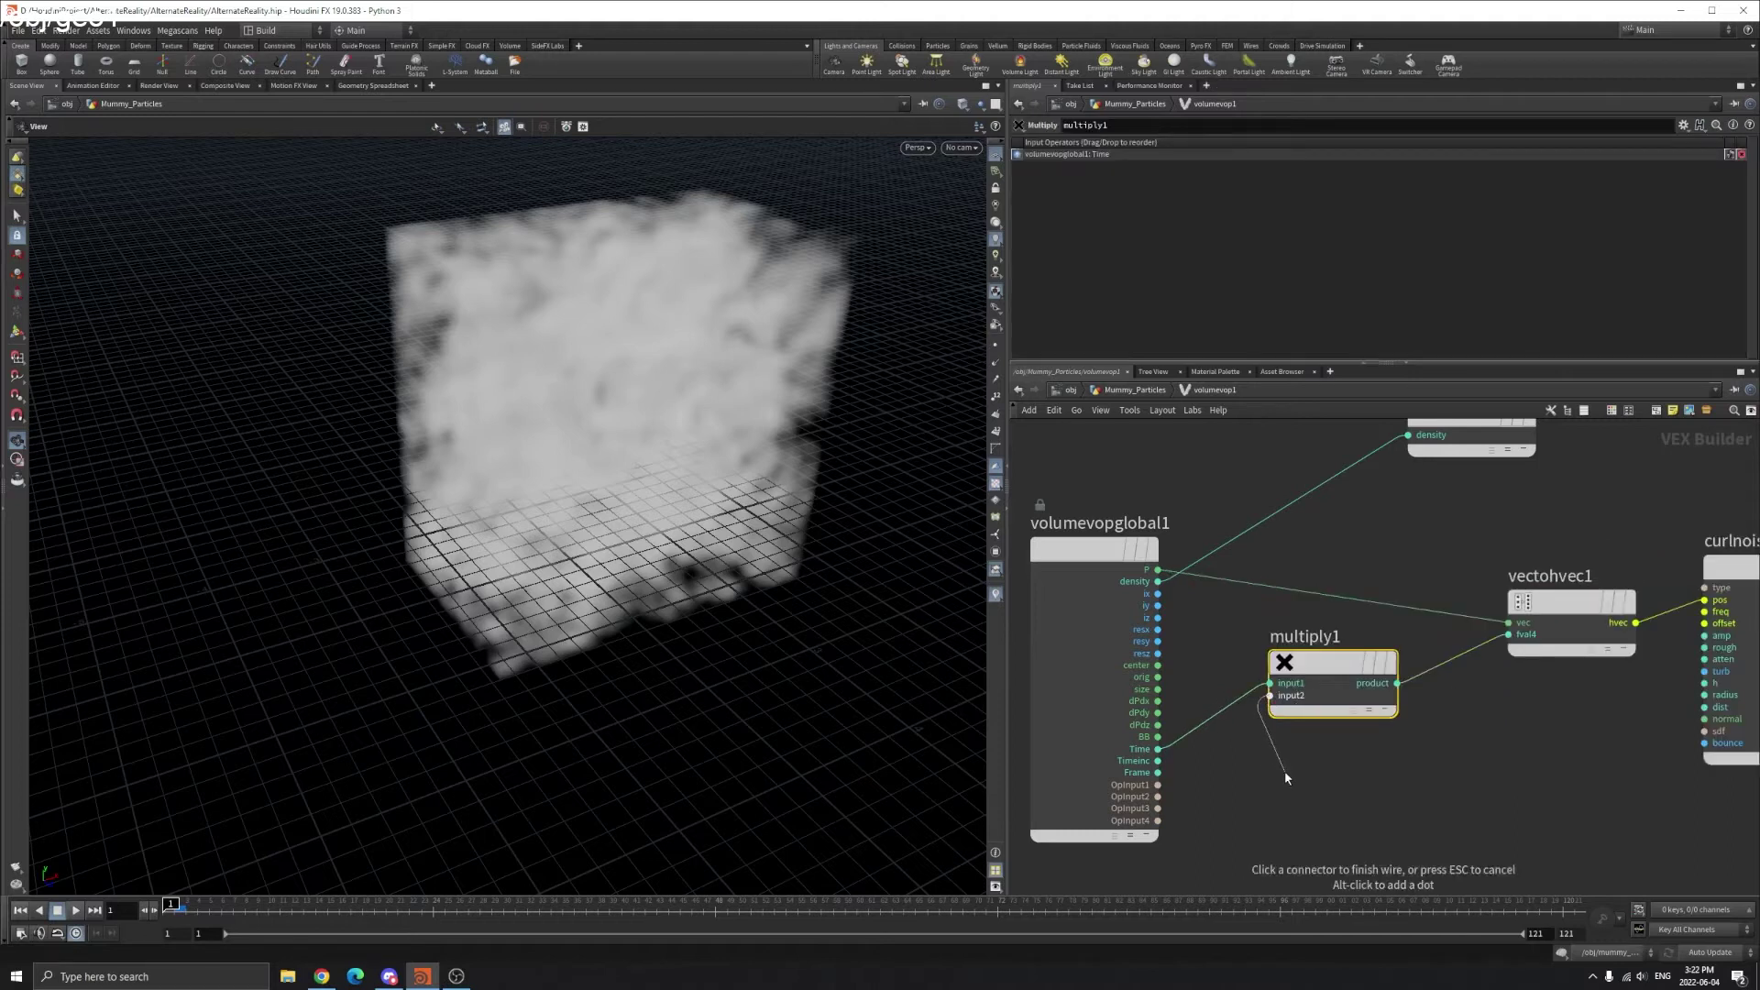
key(Escape)
drag(1329, 676, 1337, 704)
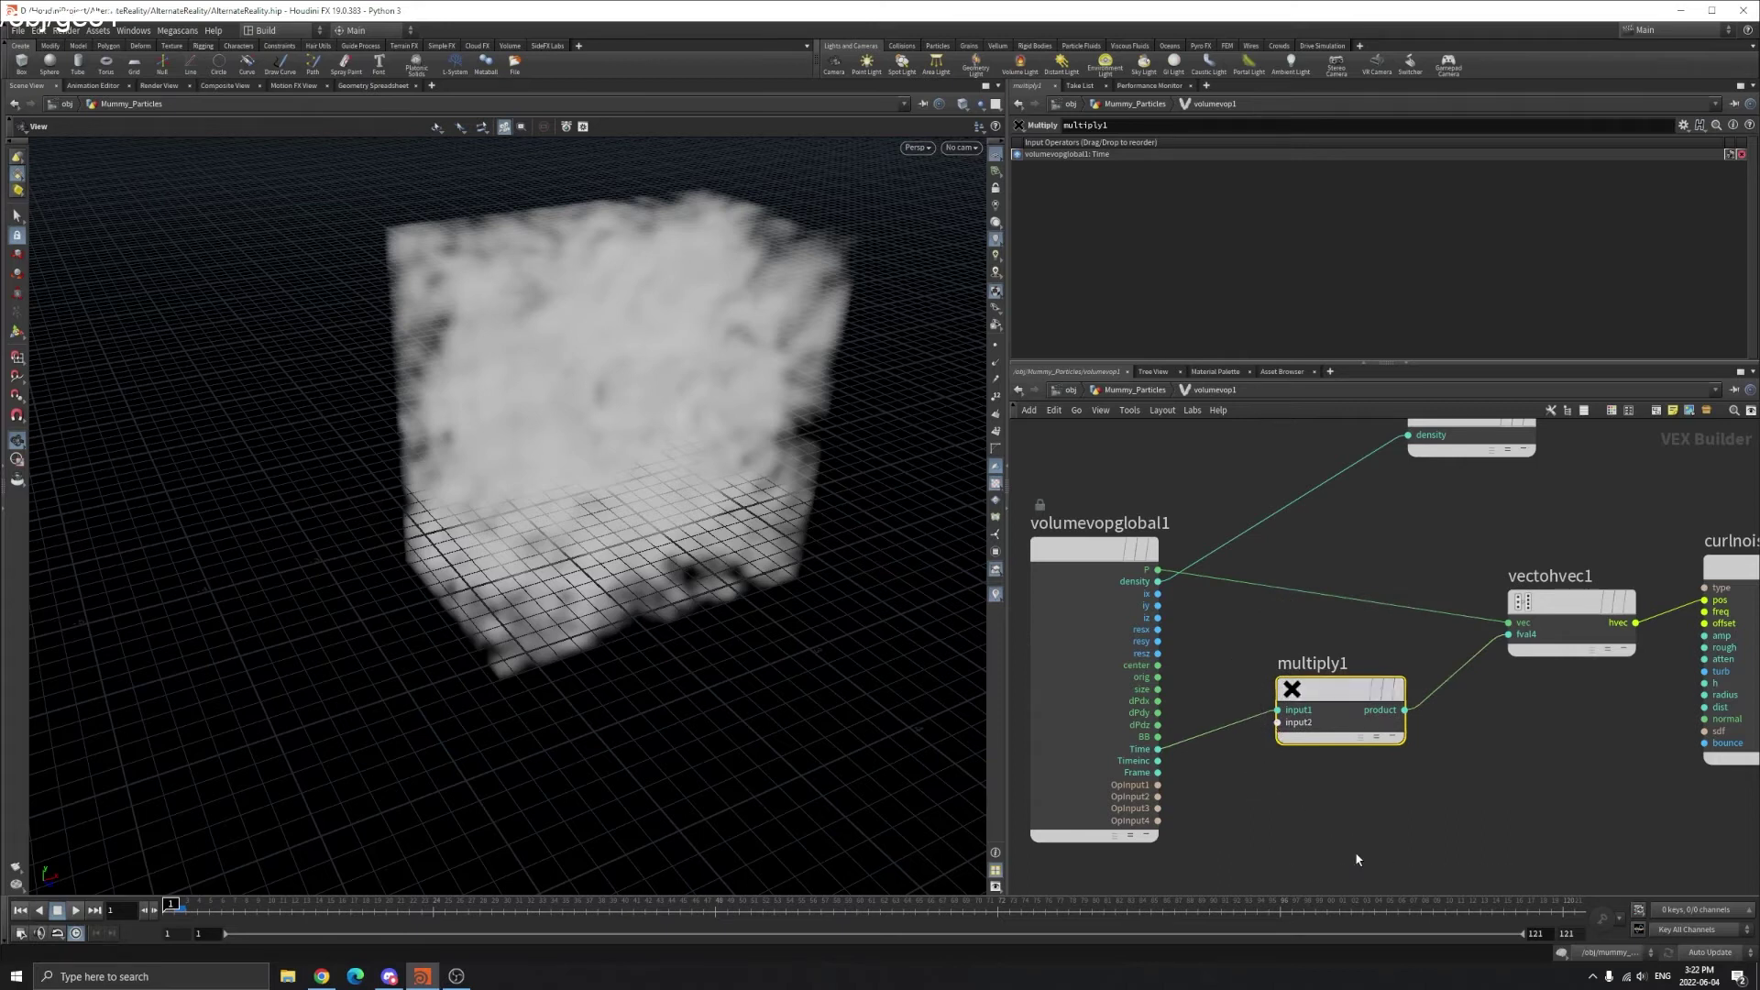
key(Delete)
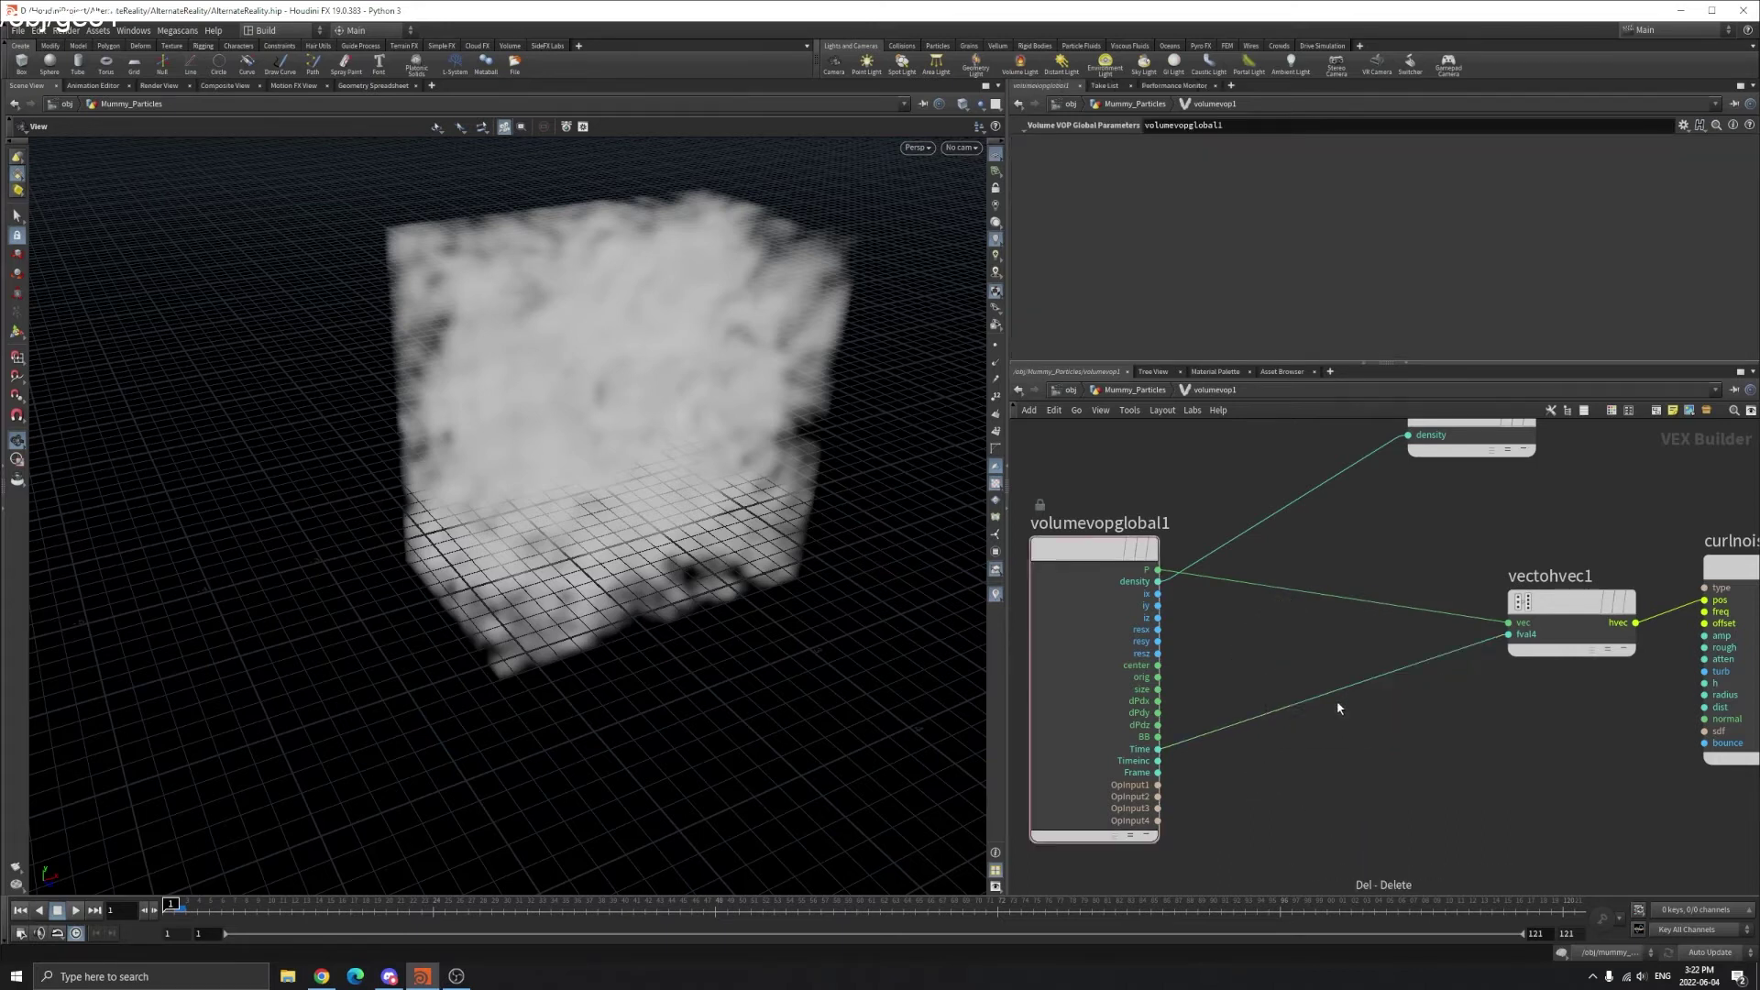
- Tidy the layout of vectohvec1, curlnoise1 and bind1, and show the bind1 parameters with the export name vel
drag(1427, 601, 1282, 569)
drag(1634, 568, 1520, 565)
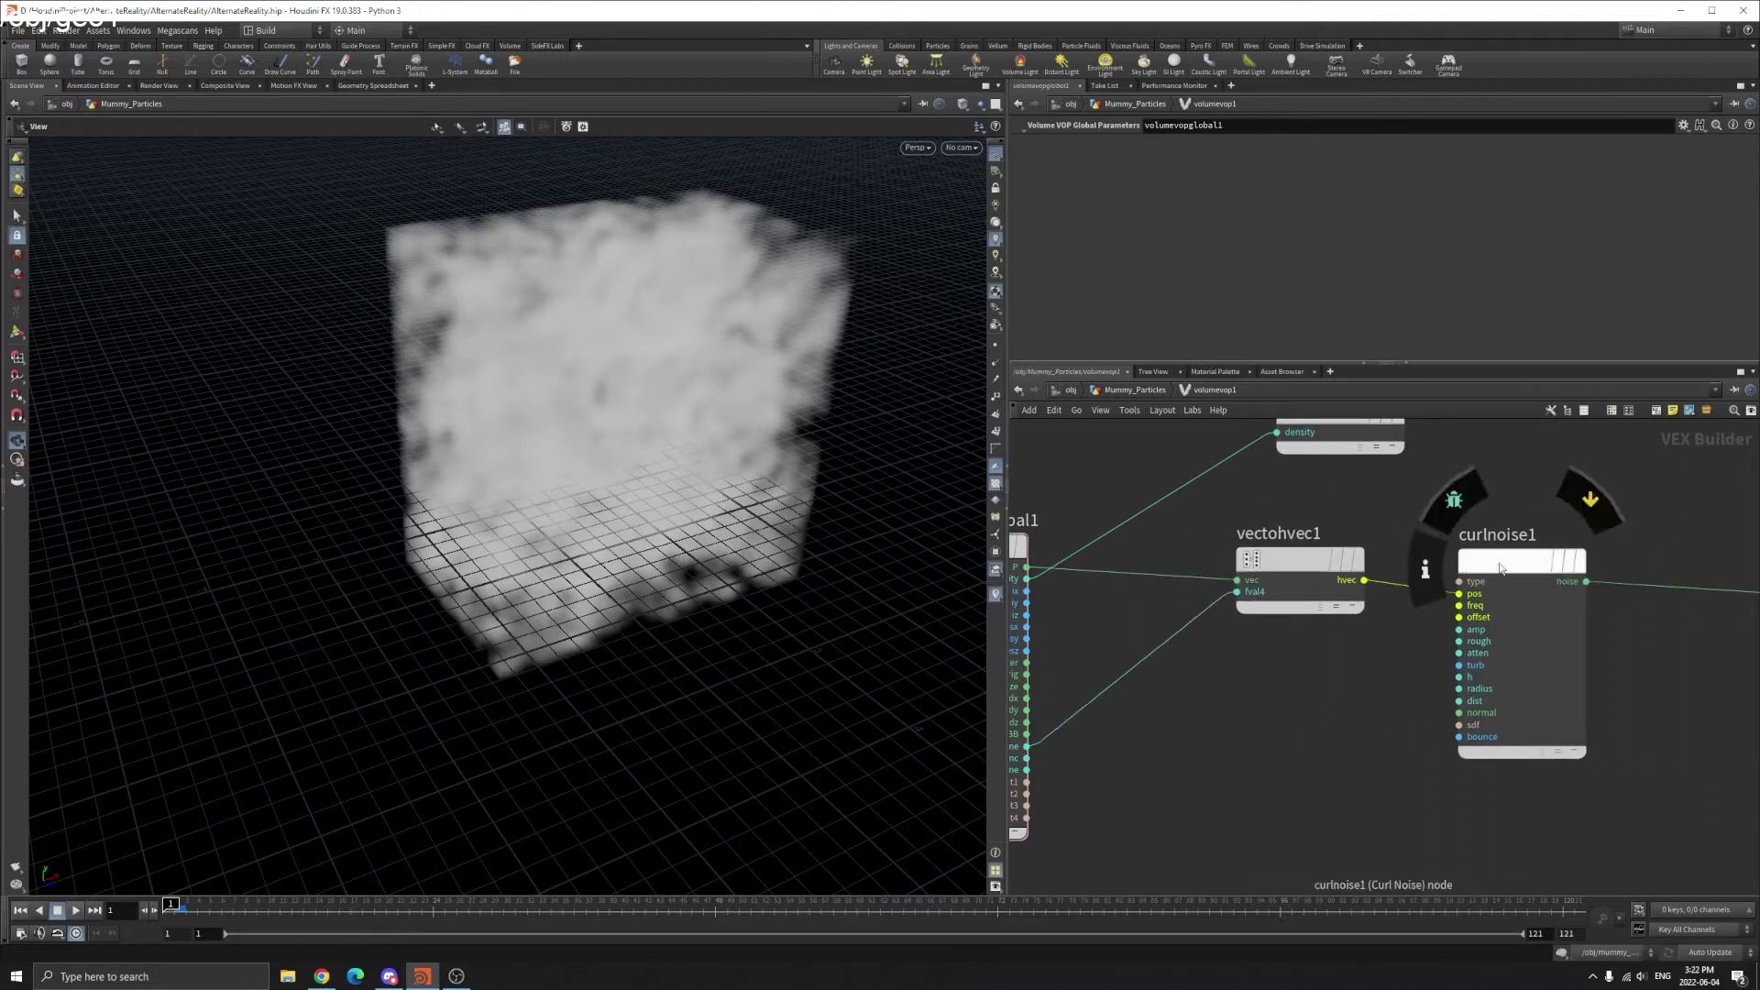
scroll(1233, 706, down, 5)
scroll(1233, 712, up, 3)
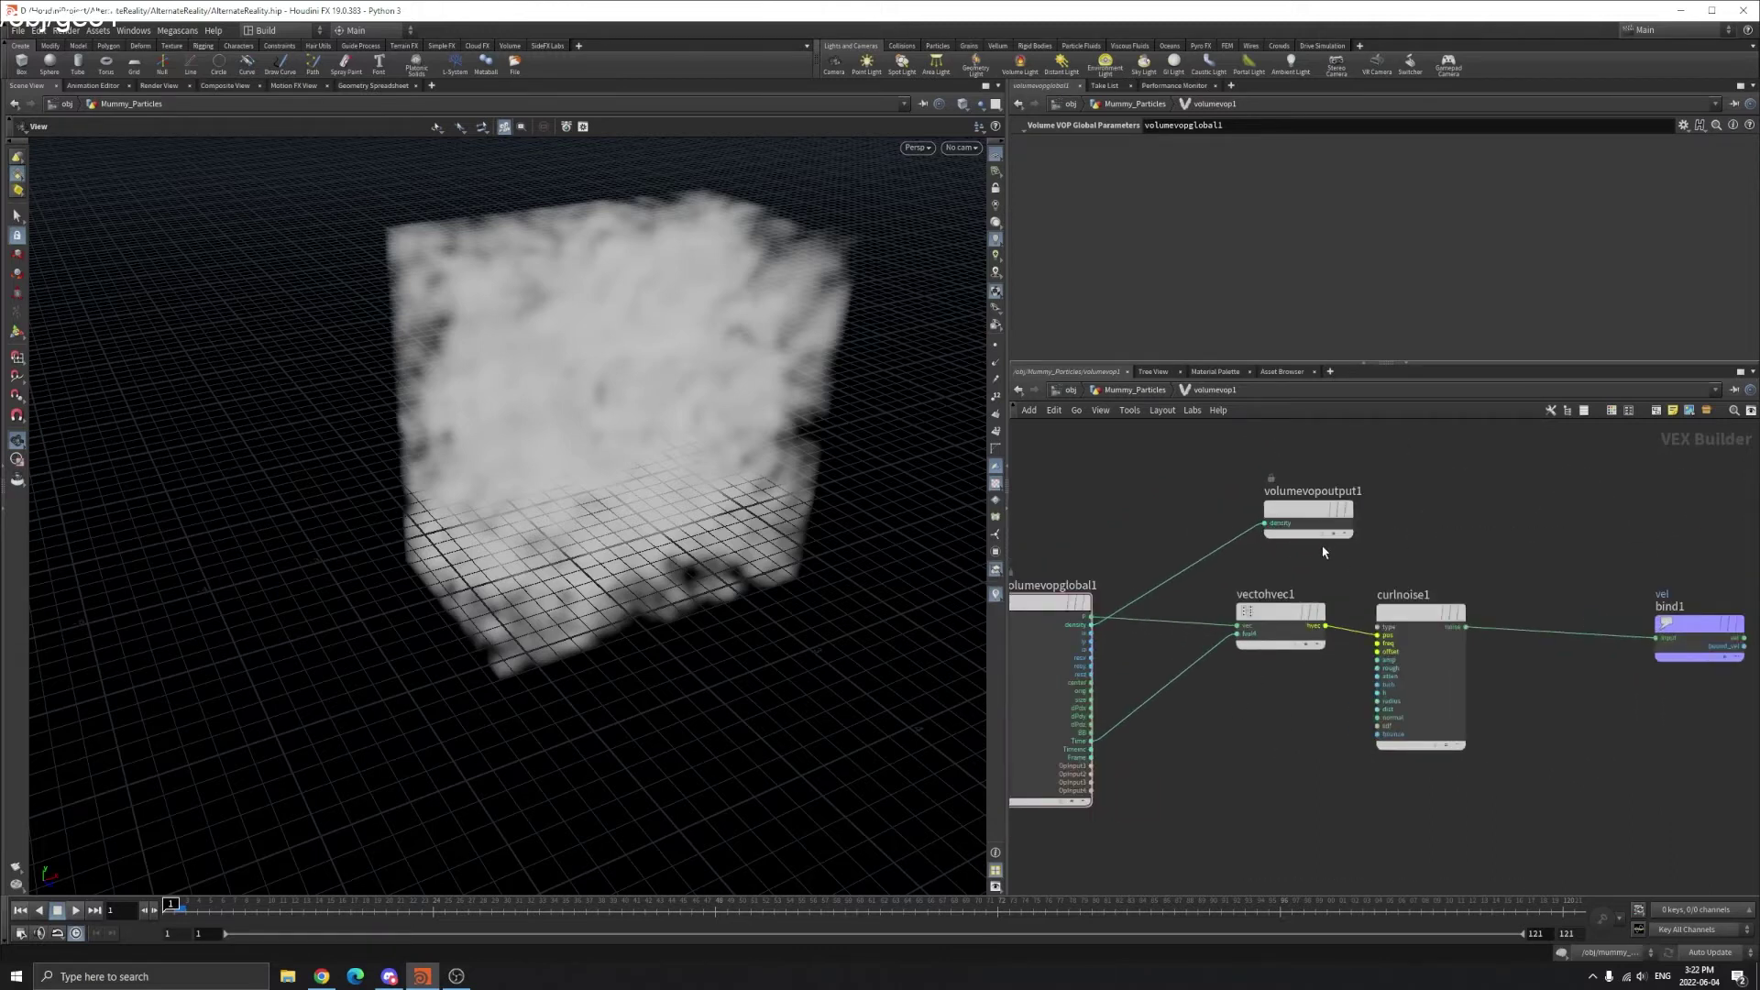
drag(1691, 628, 1538, 600)
click(1528, 543)
double_click(1120, 144)
drag(1514, 593, 1525, 609)
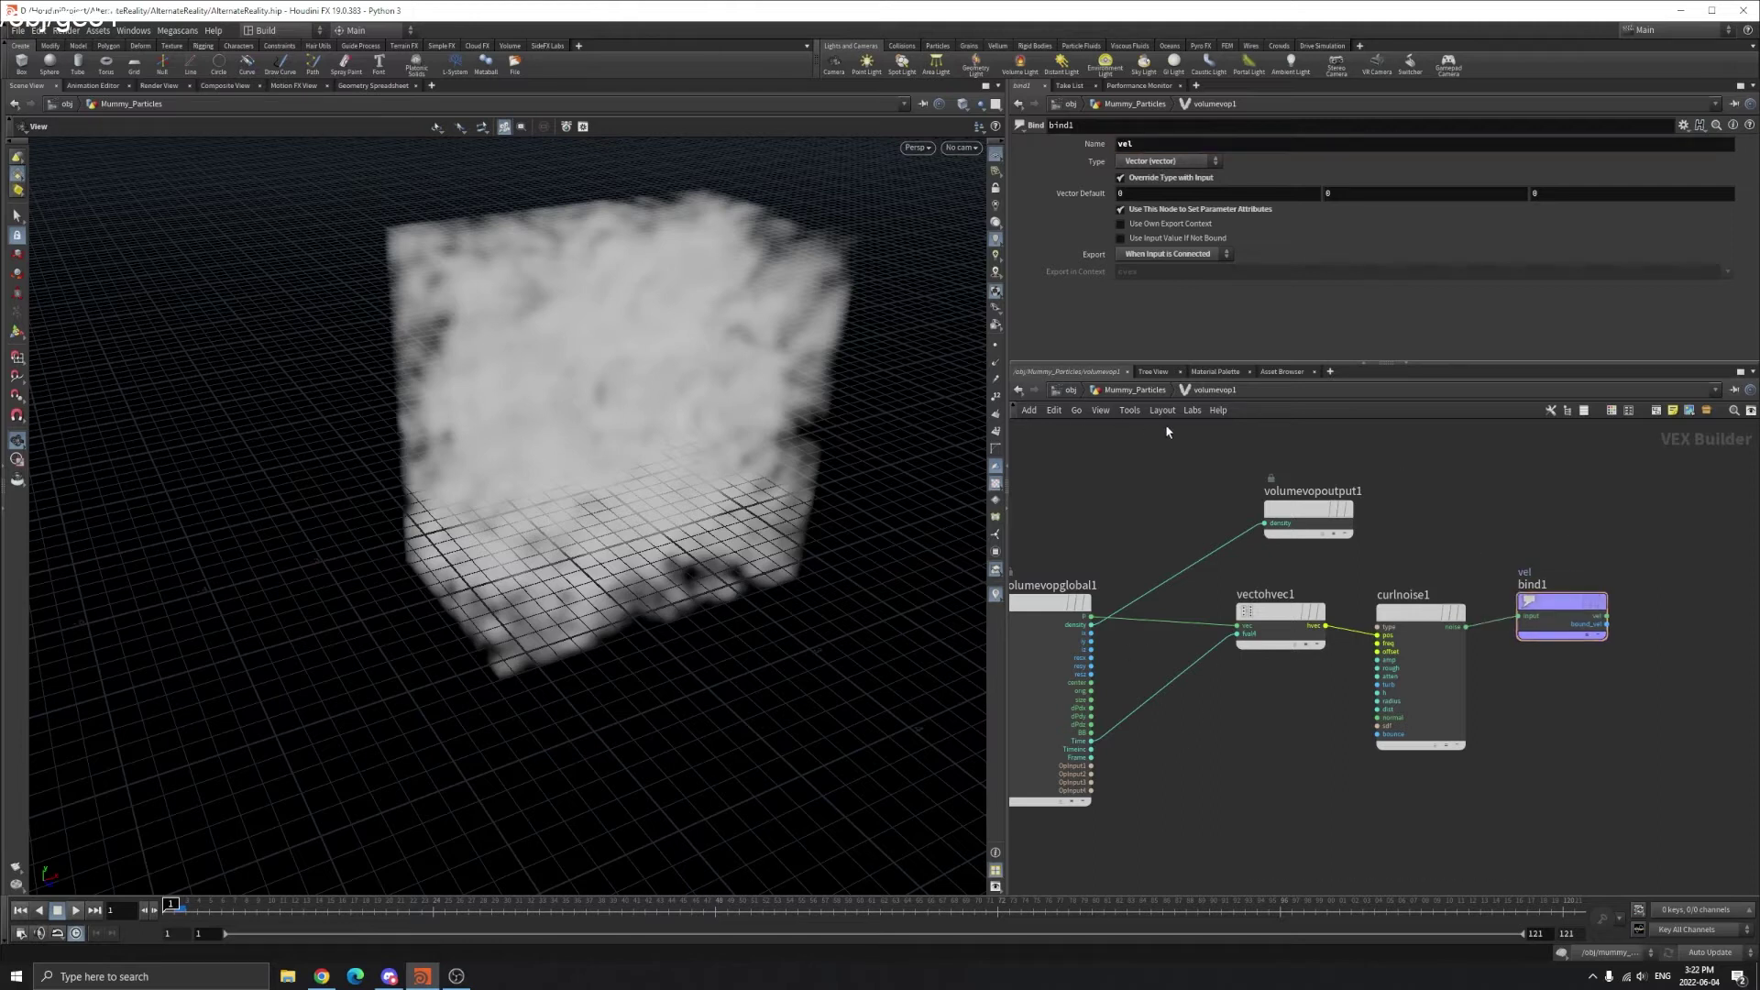
- Return to the Mummy_Particles network, check the volume information of volumevop1, and display volume1 for comparison
click(1145, 393)
middle_click(1349, 632)
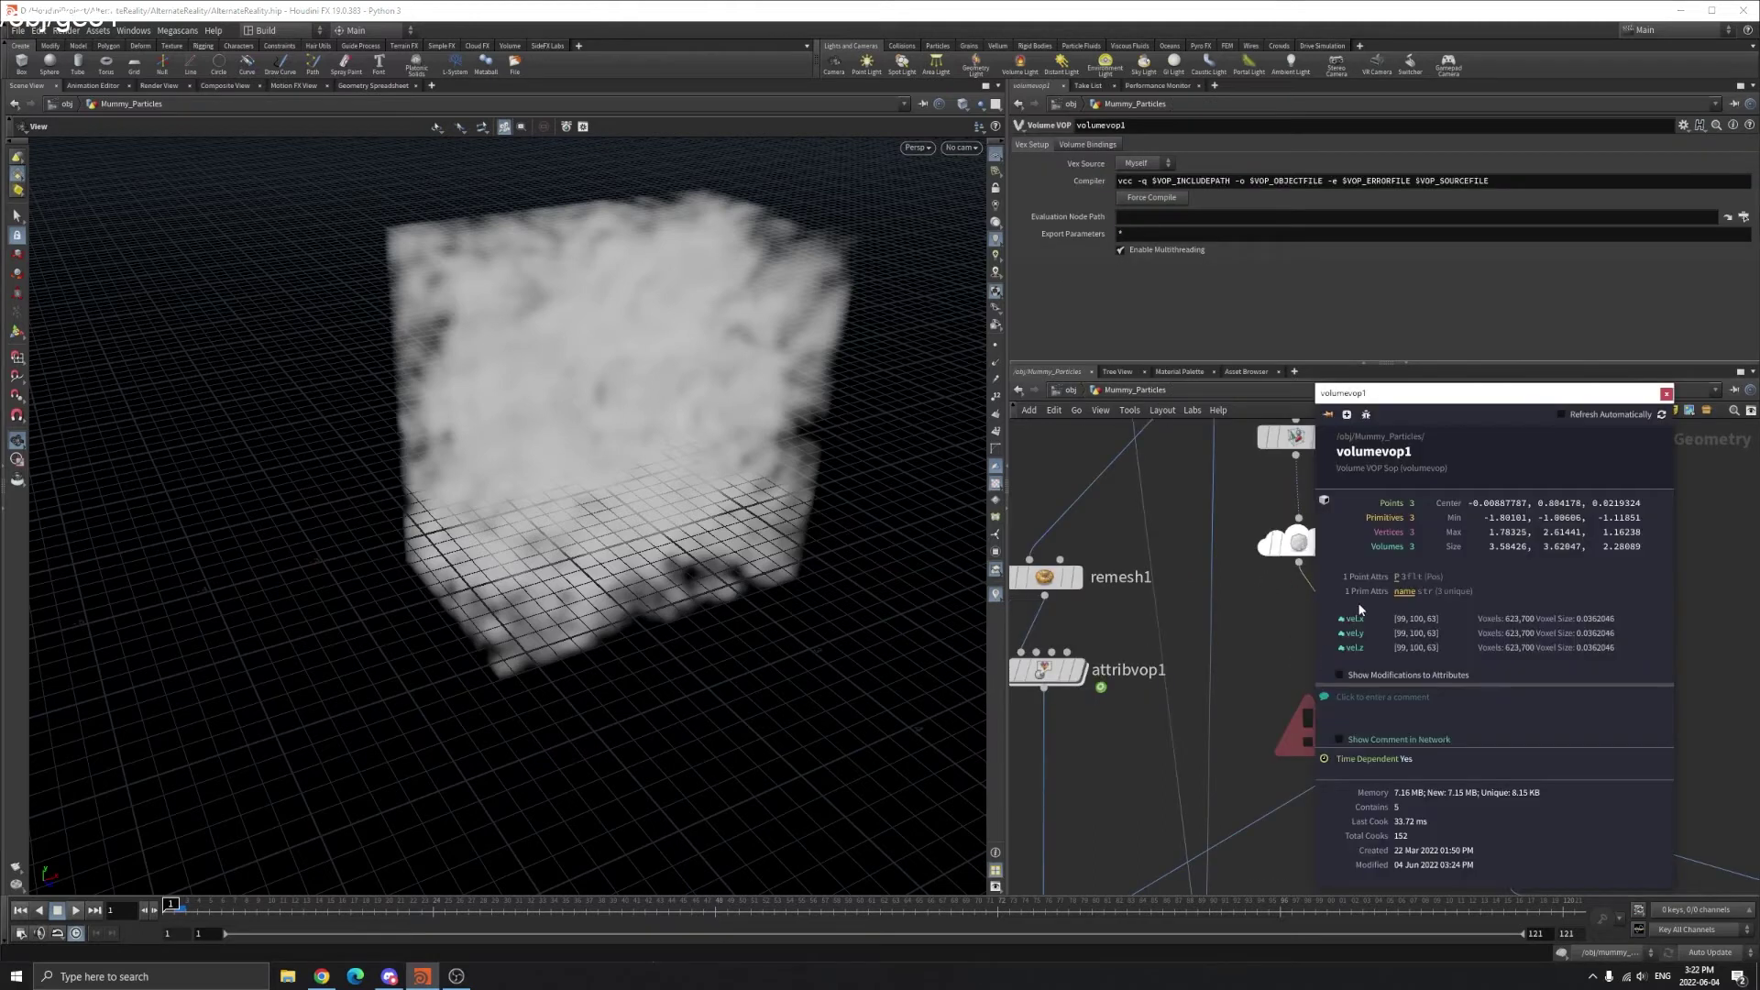
click(1666, 394)
drag(578, 328, 602, 318)
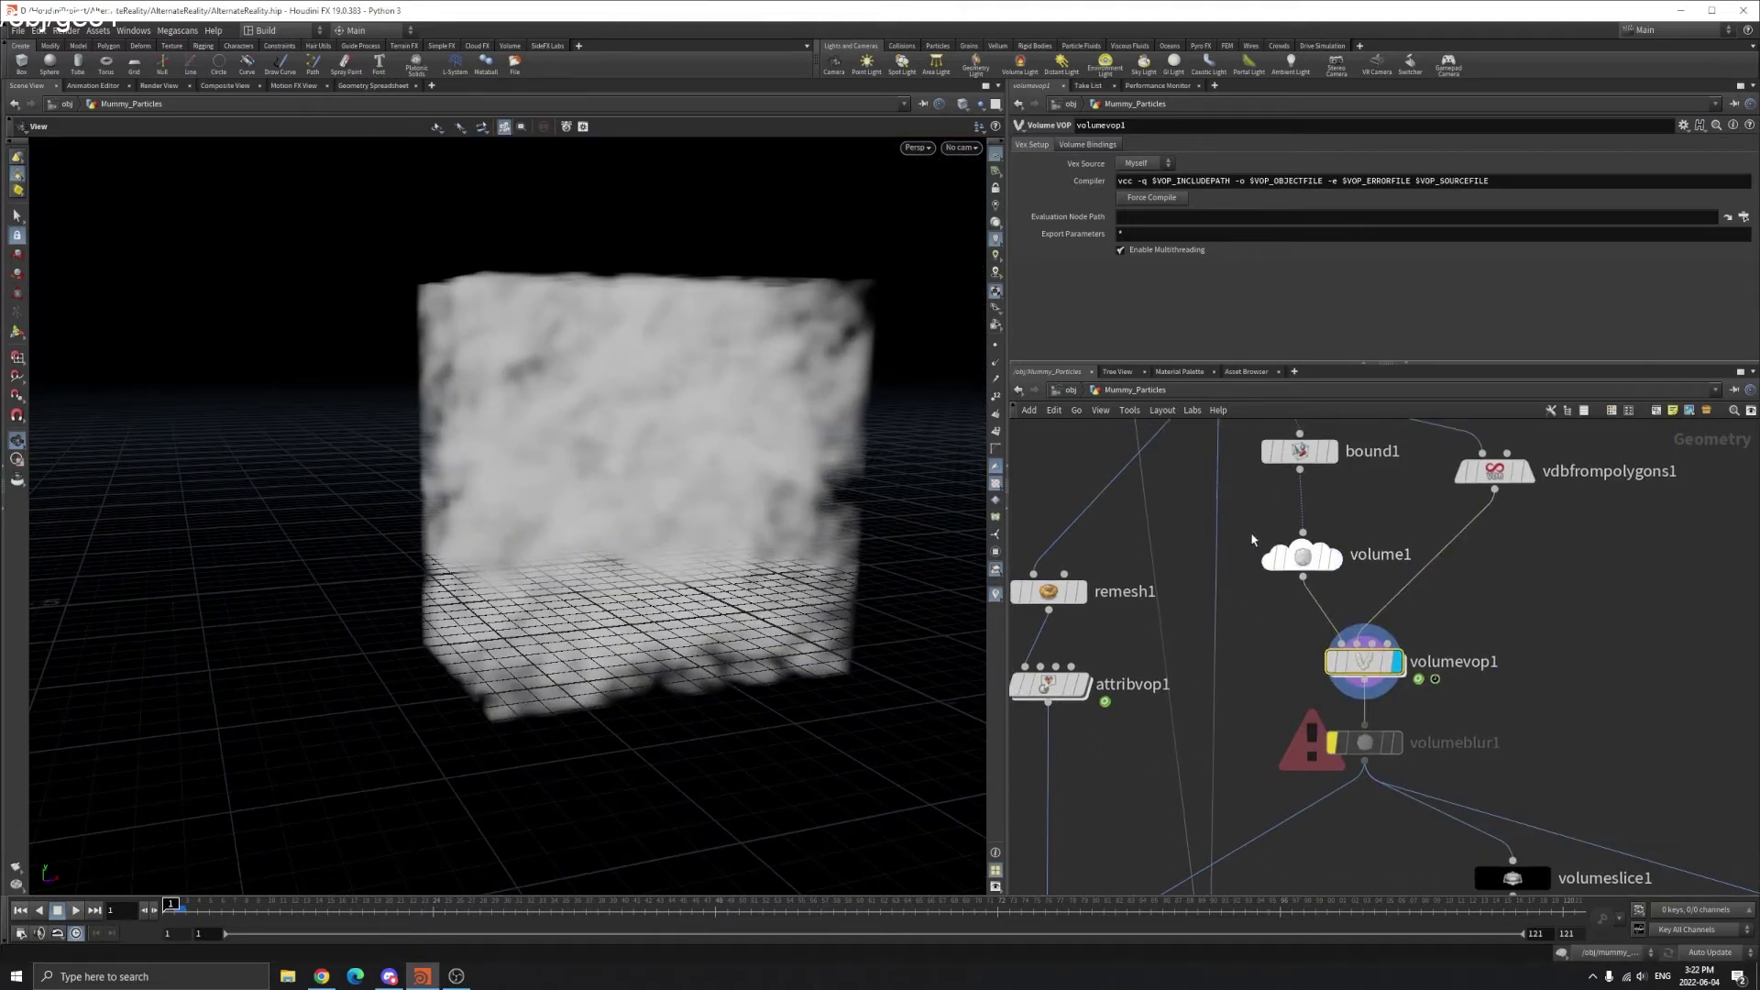
click(1334, 557)
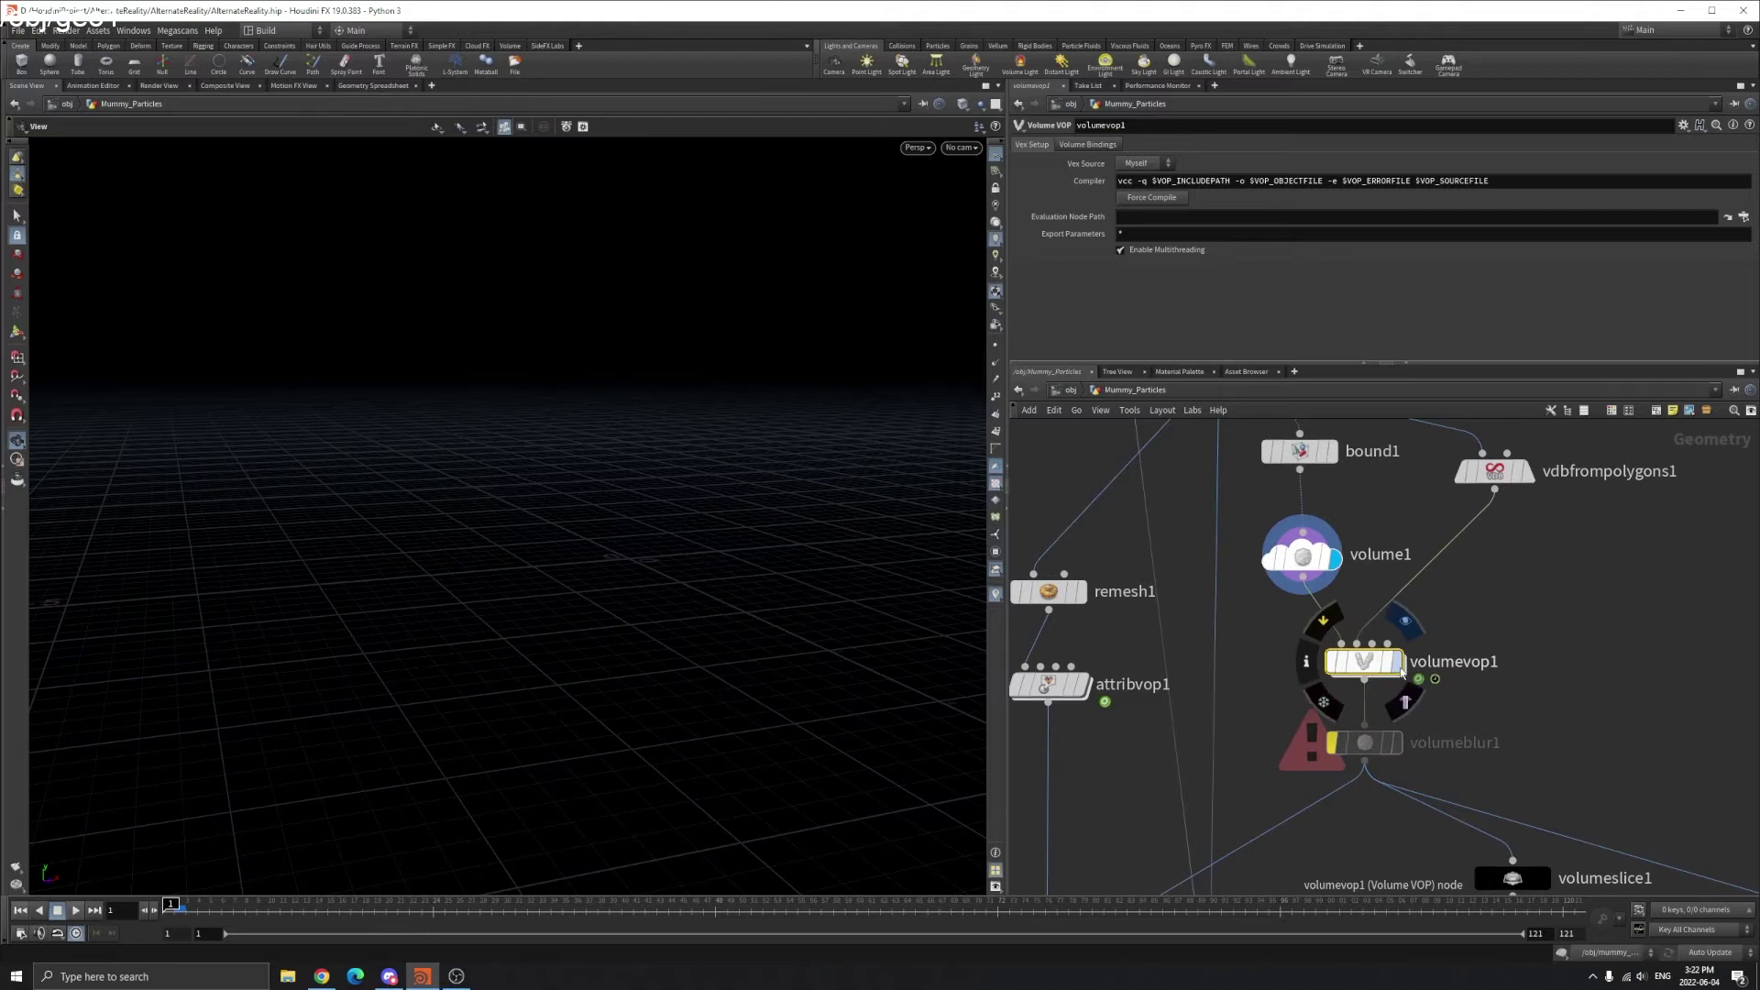
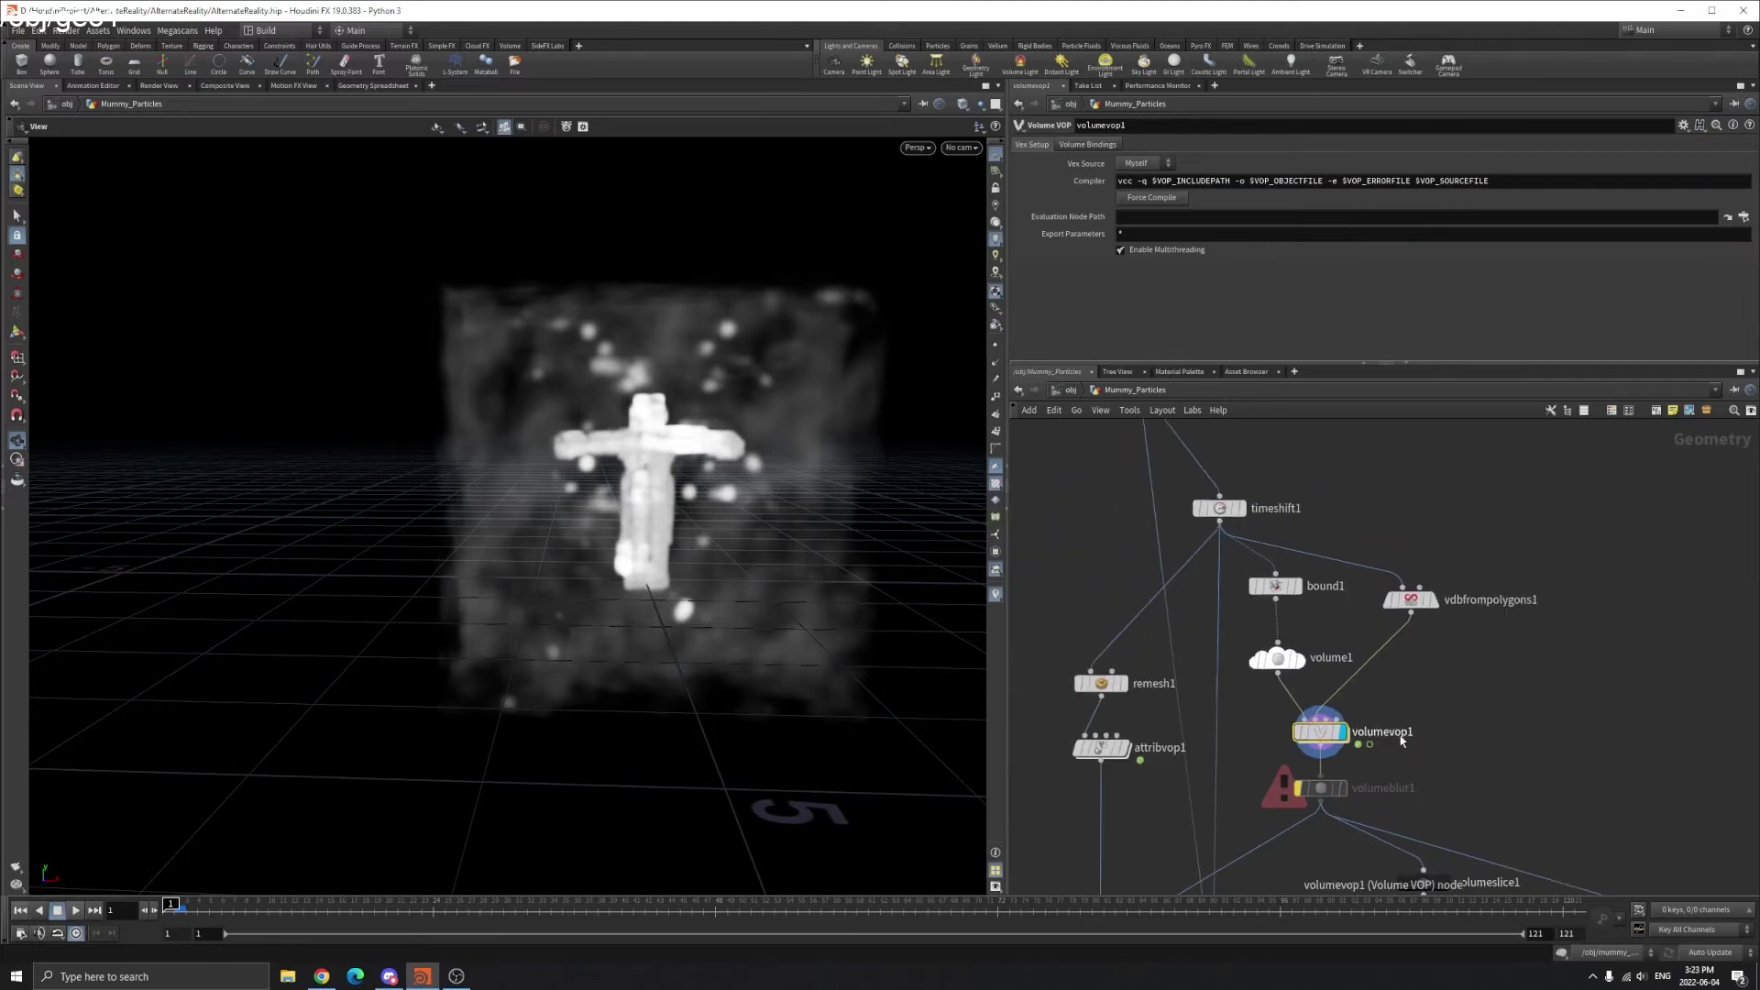
- Display volumeslice1 to inspect the XY cross-section of the curl-noise velocity volume
scroll(770, 453, up, 2)
click(1395, 797)
middle_drag(1440, 850, 1399, 807)
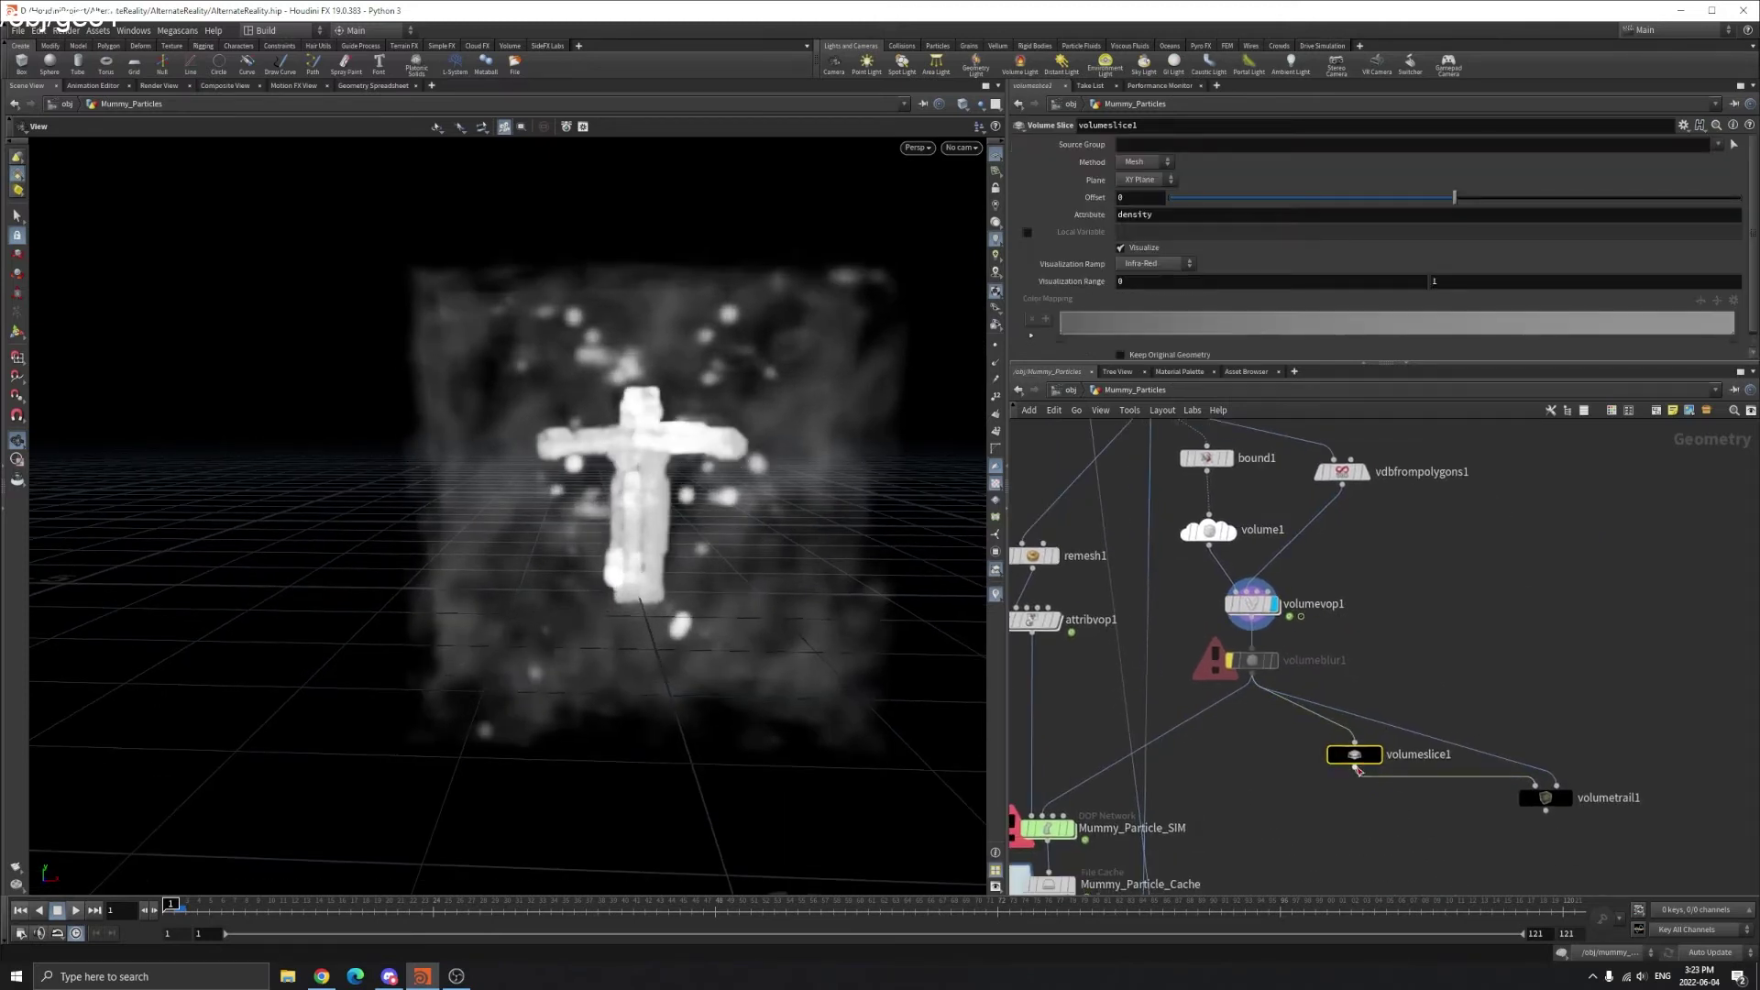
click(1346, 759)
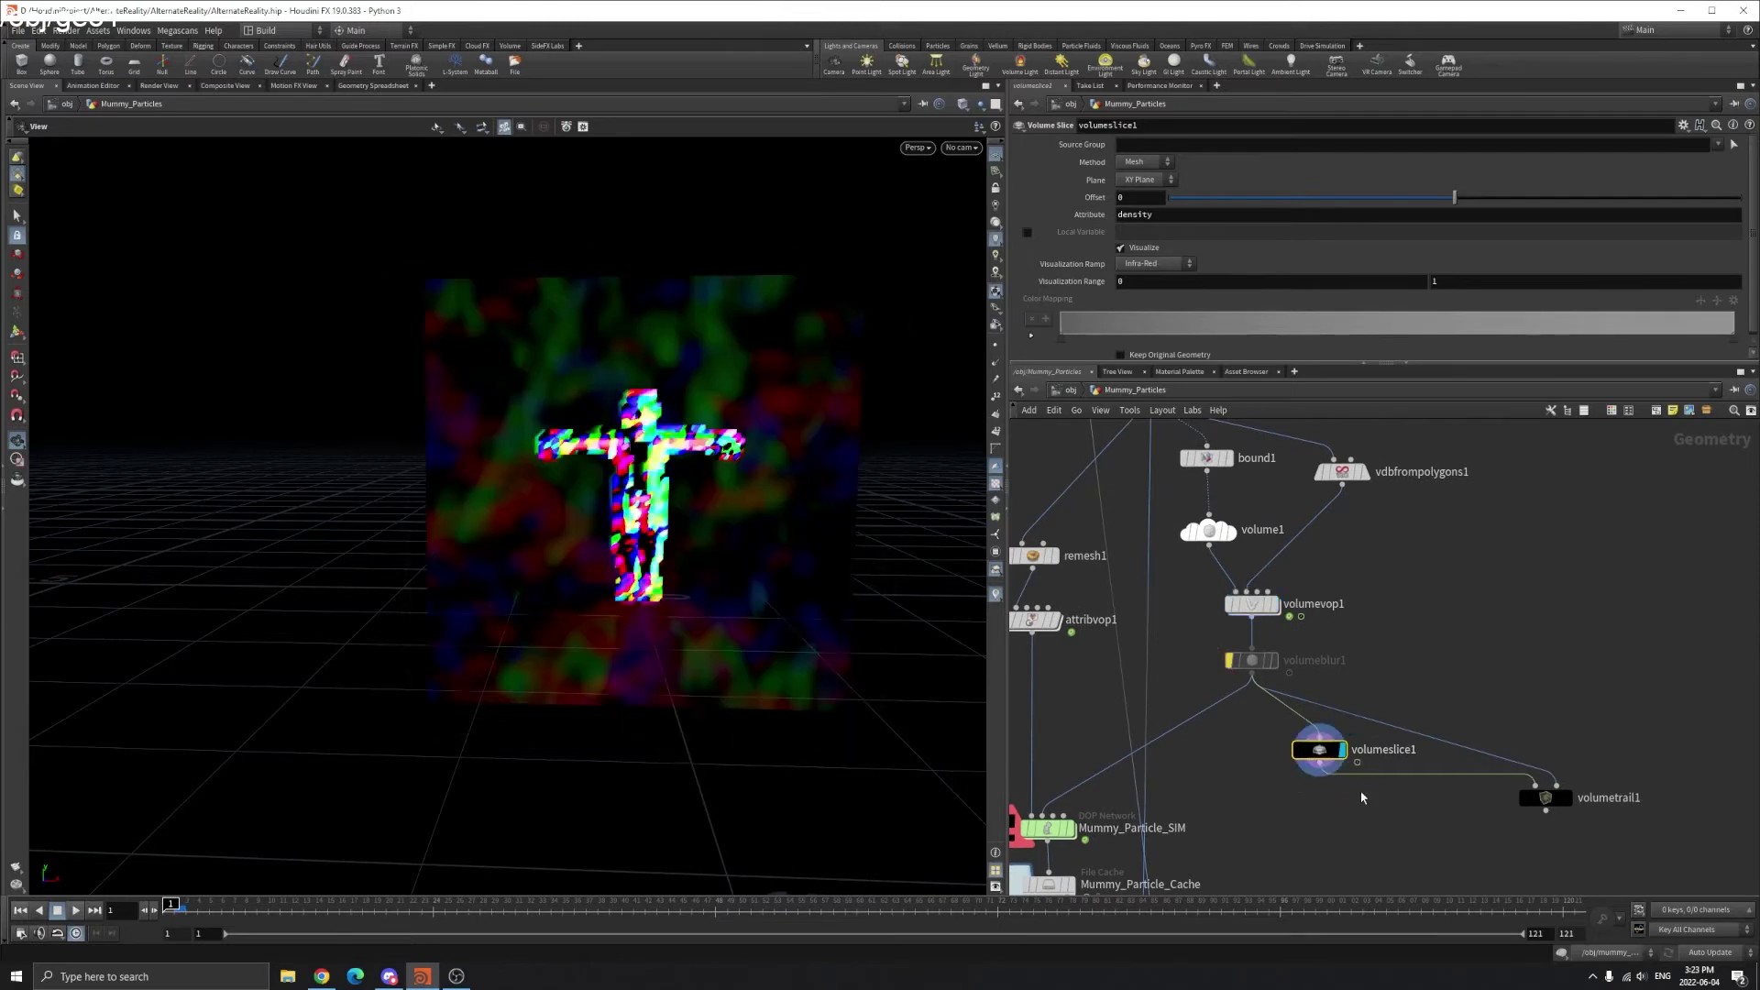
mouse_move(758, 492)
mouse_down()
mouse_move(656, 483)
mouse_move(736, 465)
mouse_up()
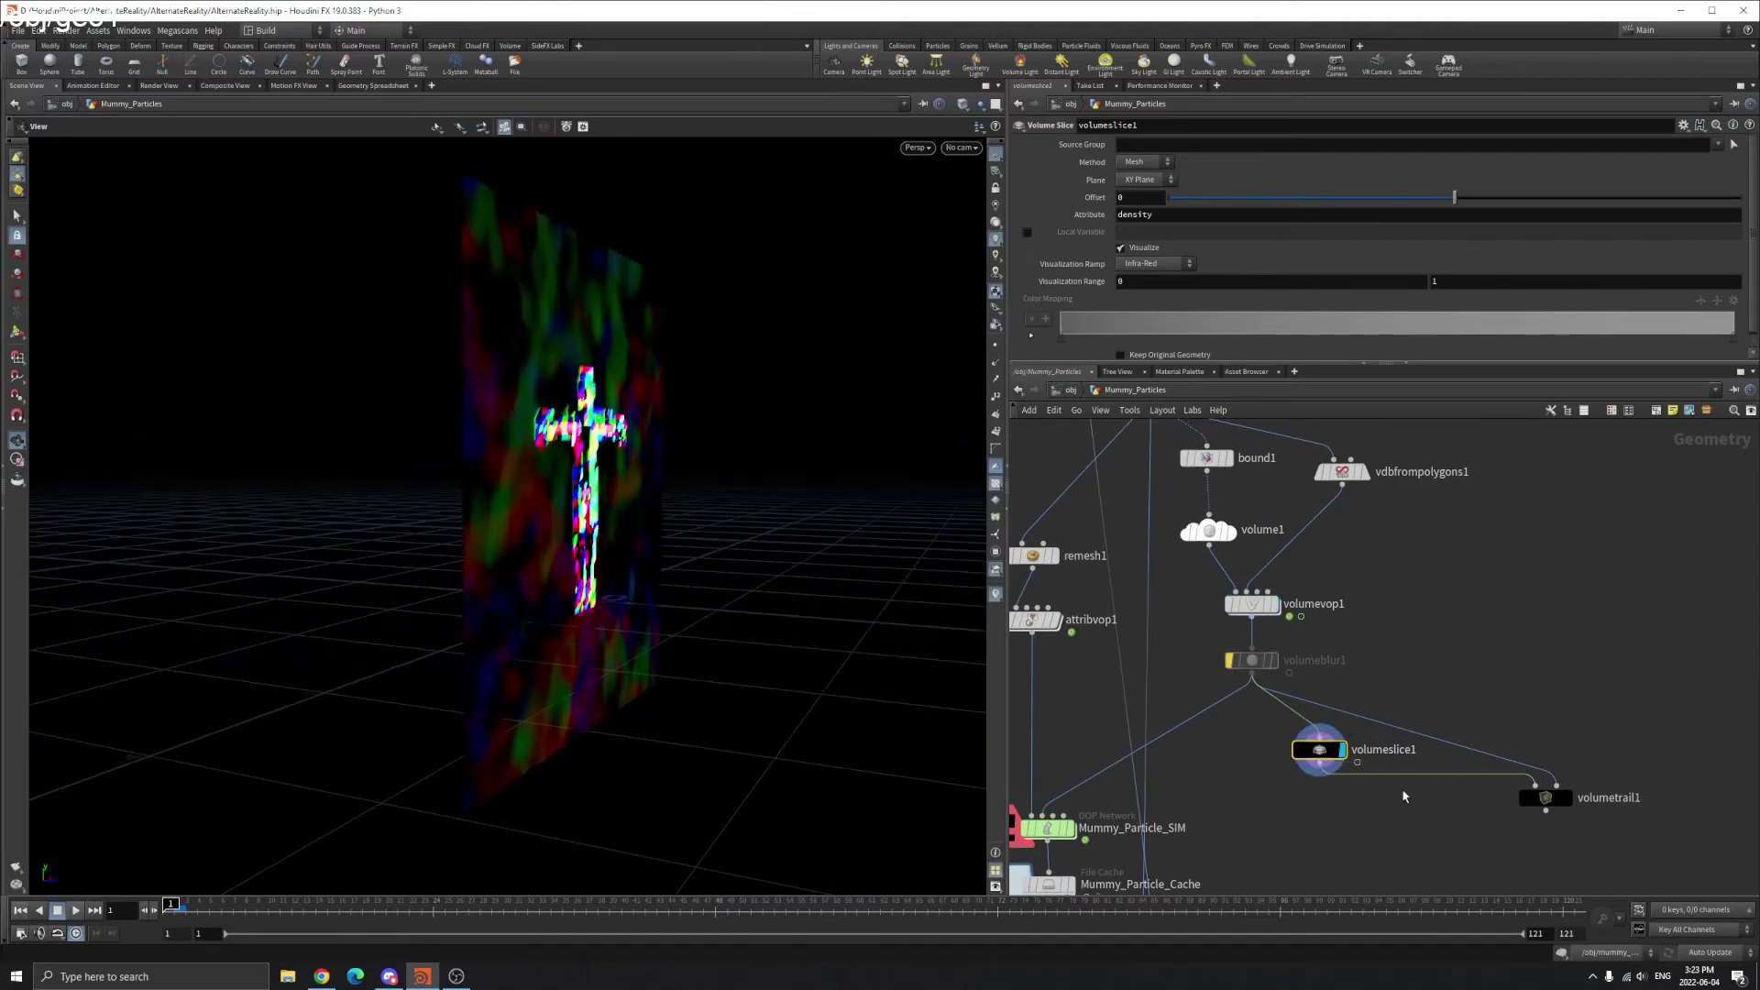
- Try the YZ and ZX planes for volumeslice1, and set its plane back to XY
click(1148, 183)
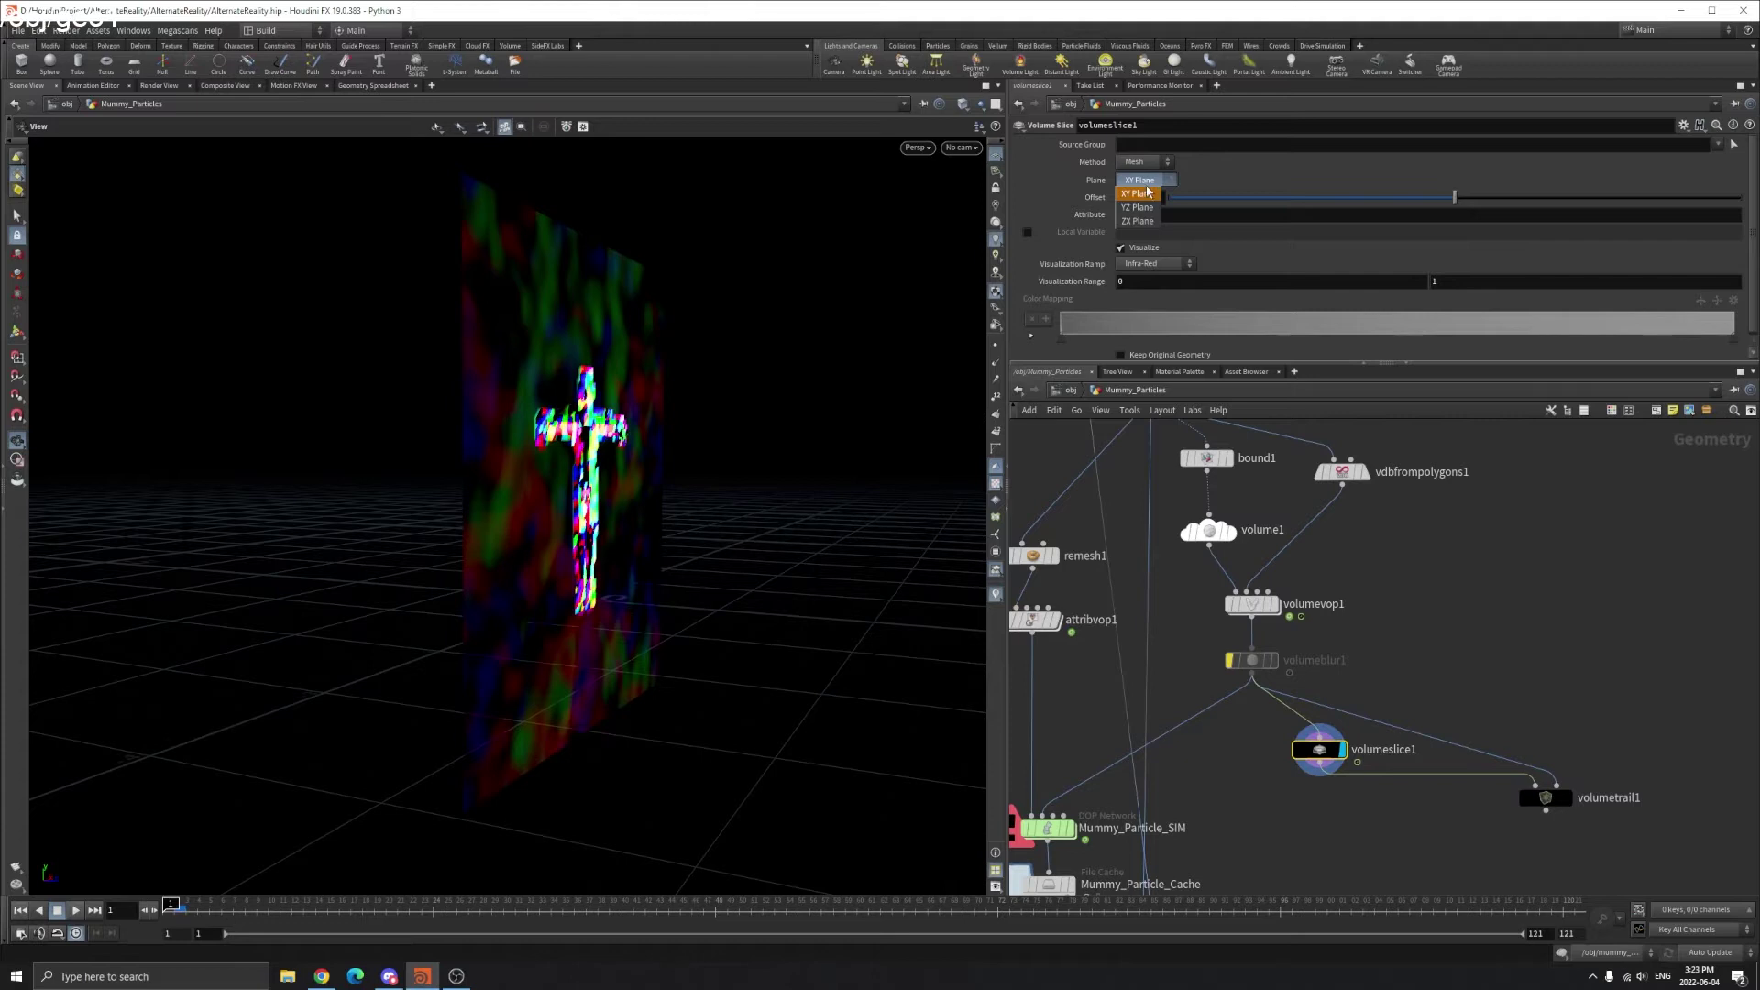
click(1141, 208)
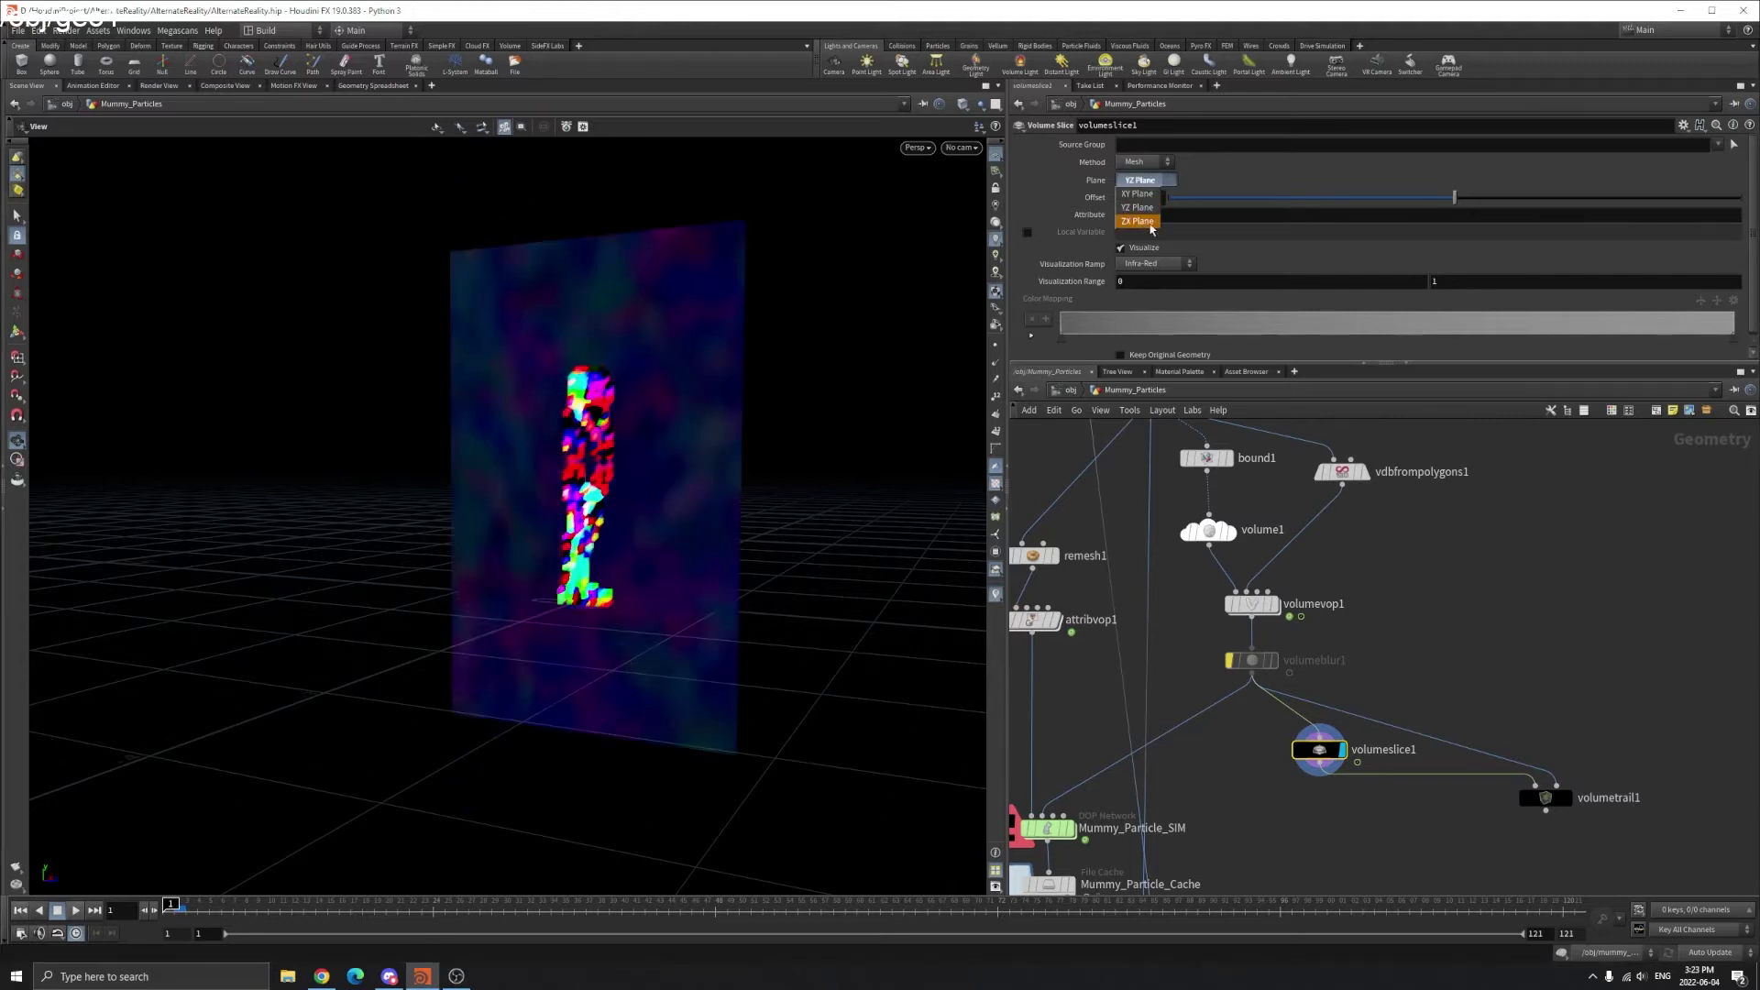
click(1151, 222)
click(1142, 181)
click(1138, 195)
- Wire volumevop1's output directly into the second input of volumetrail1, and display volumetrail1
mouse_move(1569, 803)
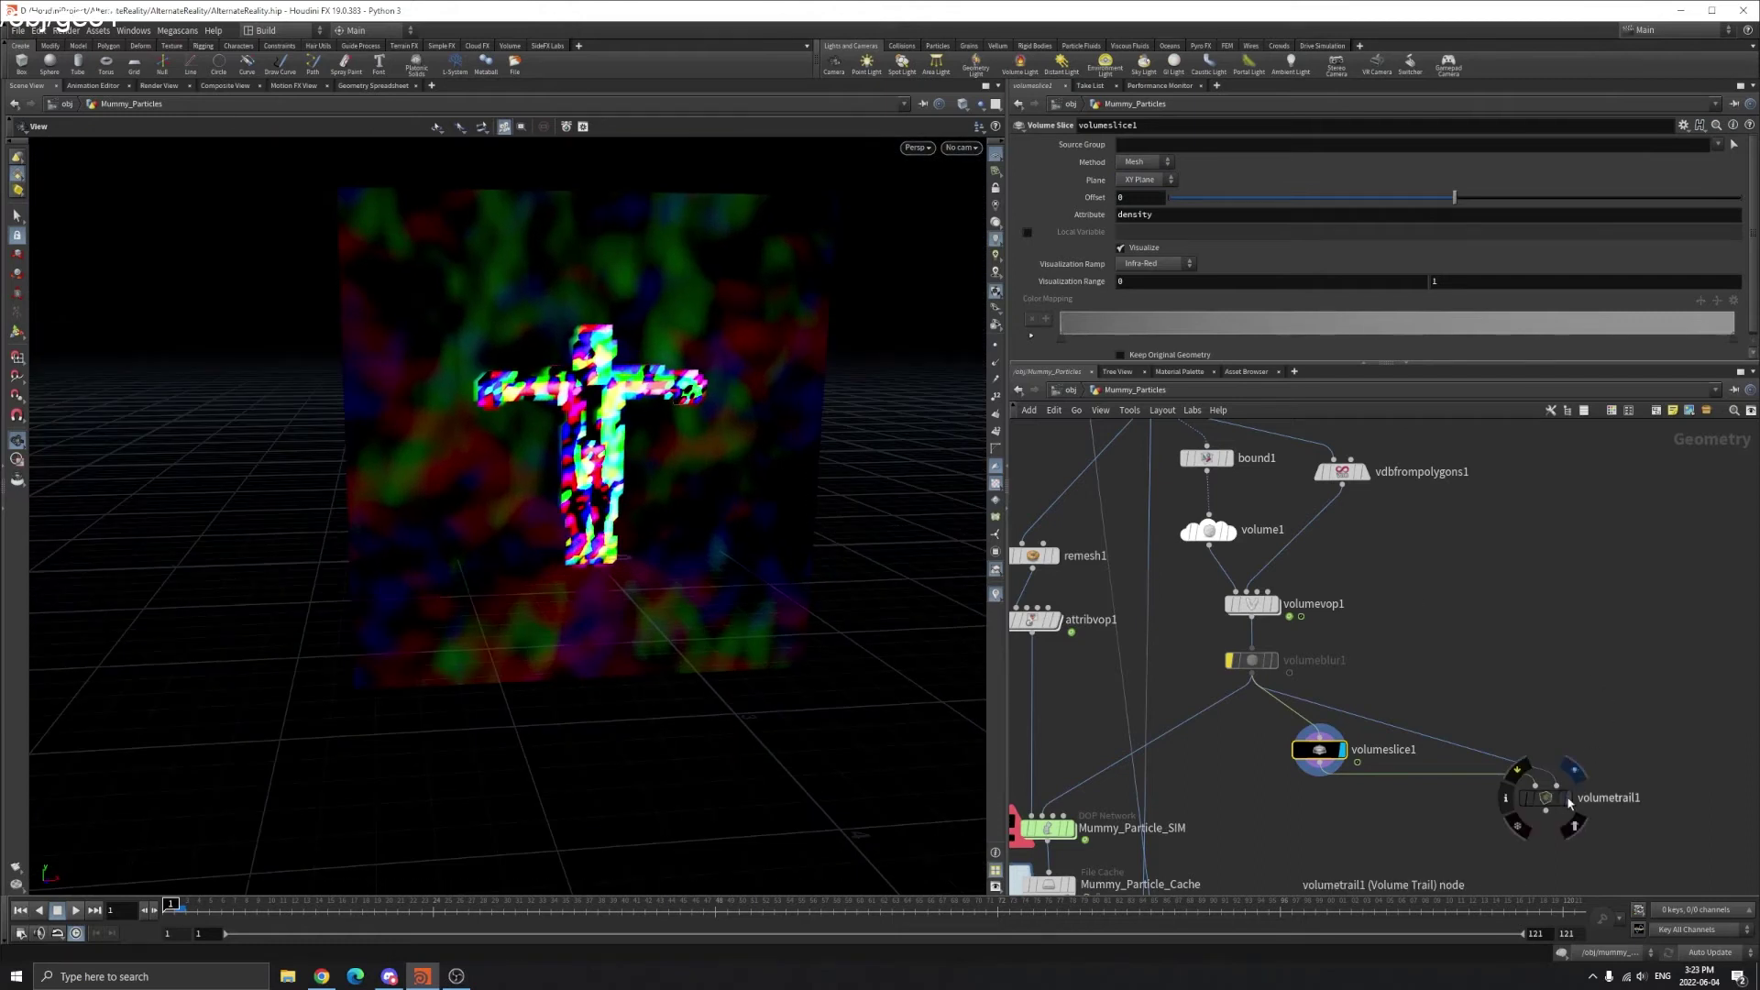
drag(1567, 807, 1563, 818)
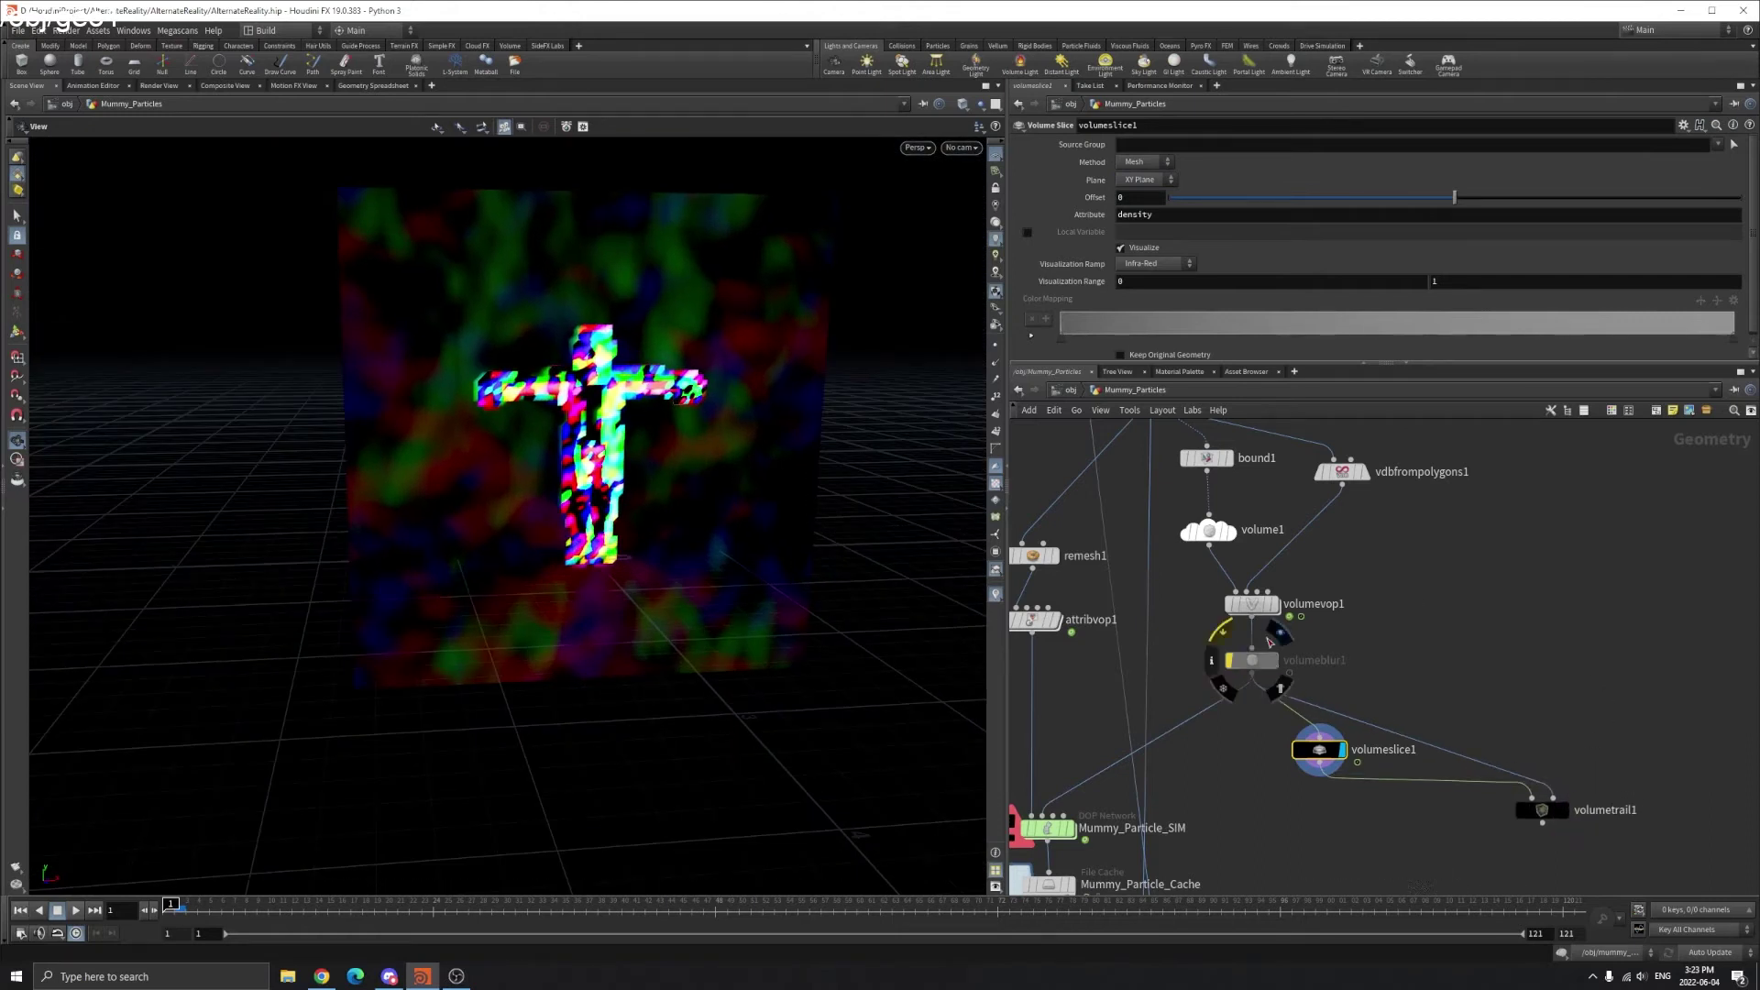
drag(1252, 617, 1583, 782)
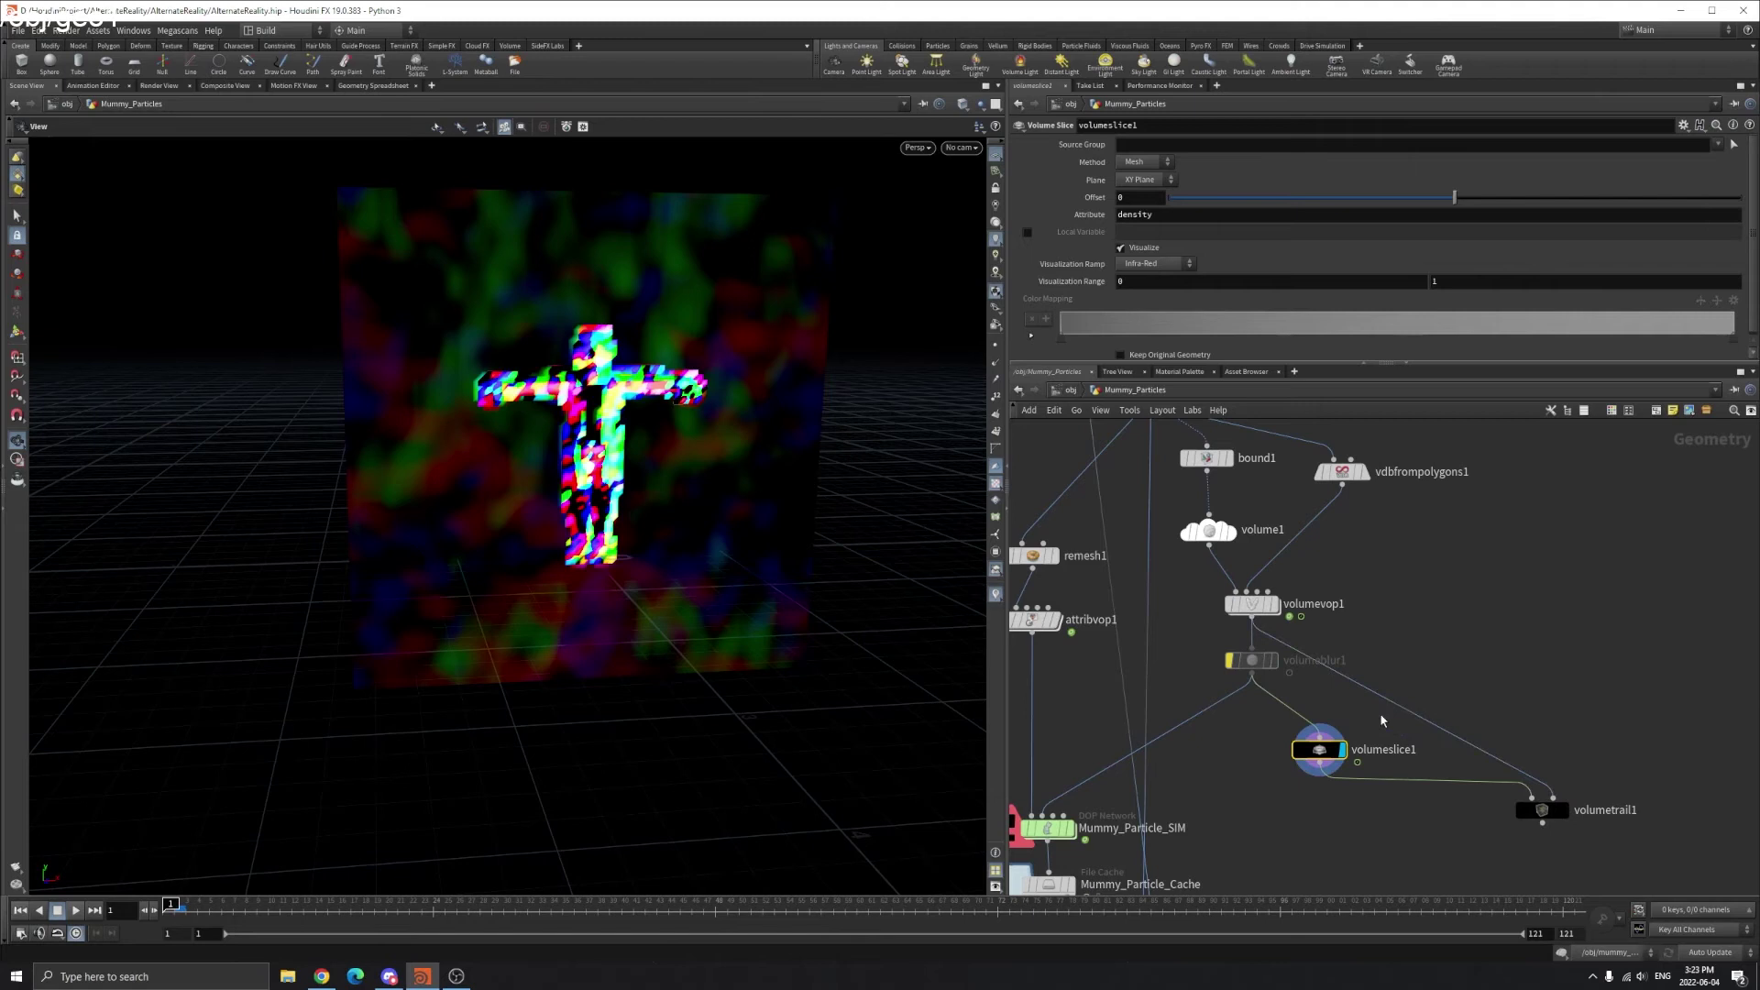
click(1291, 616)
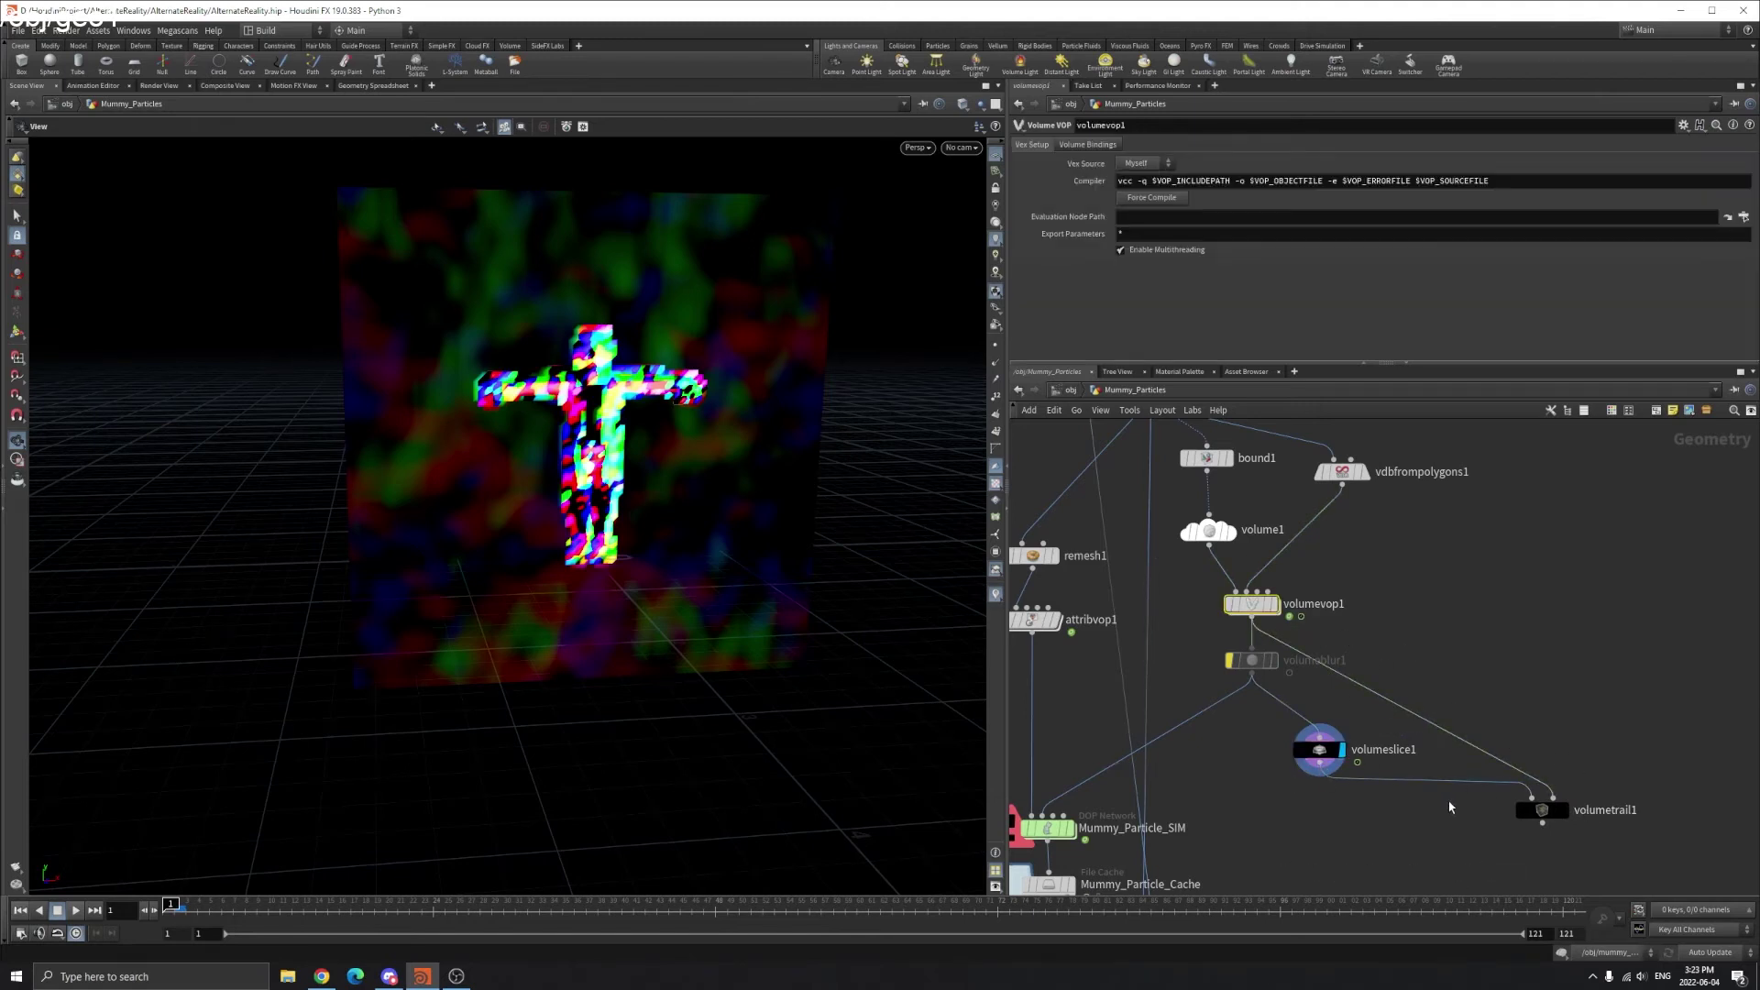
click(1565, 809)
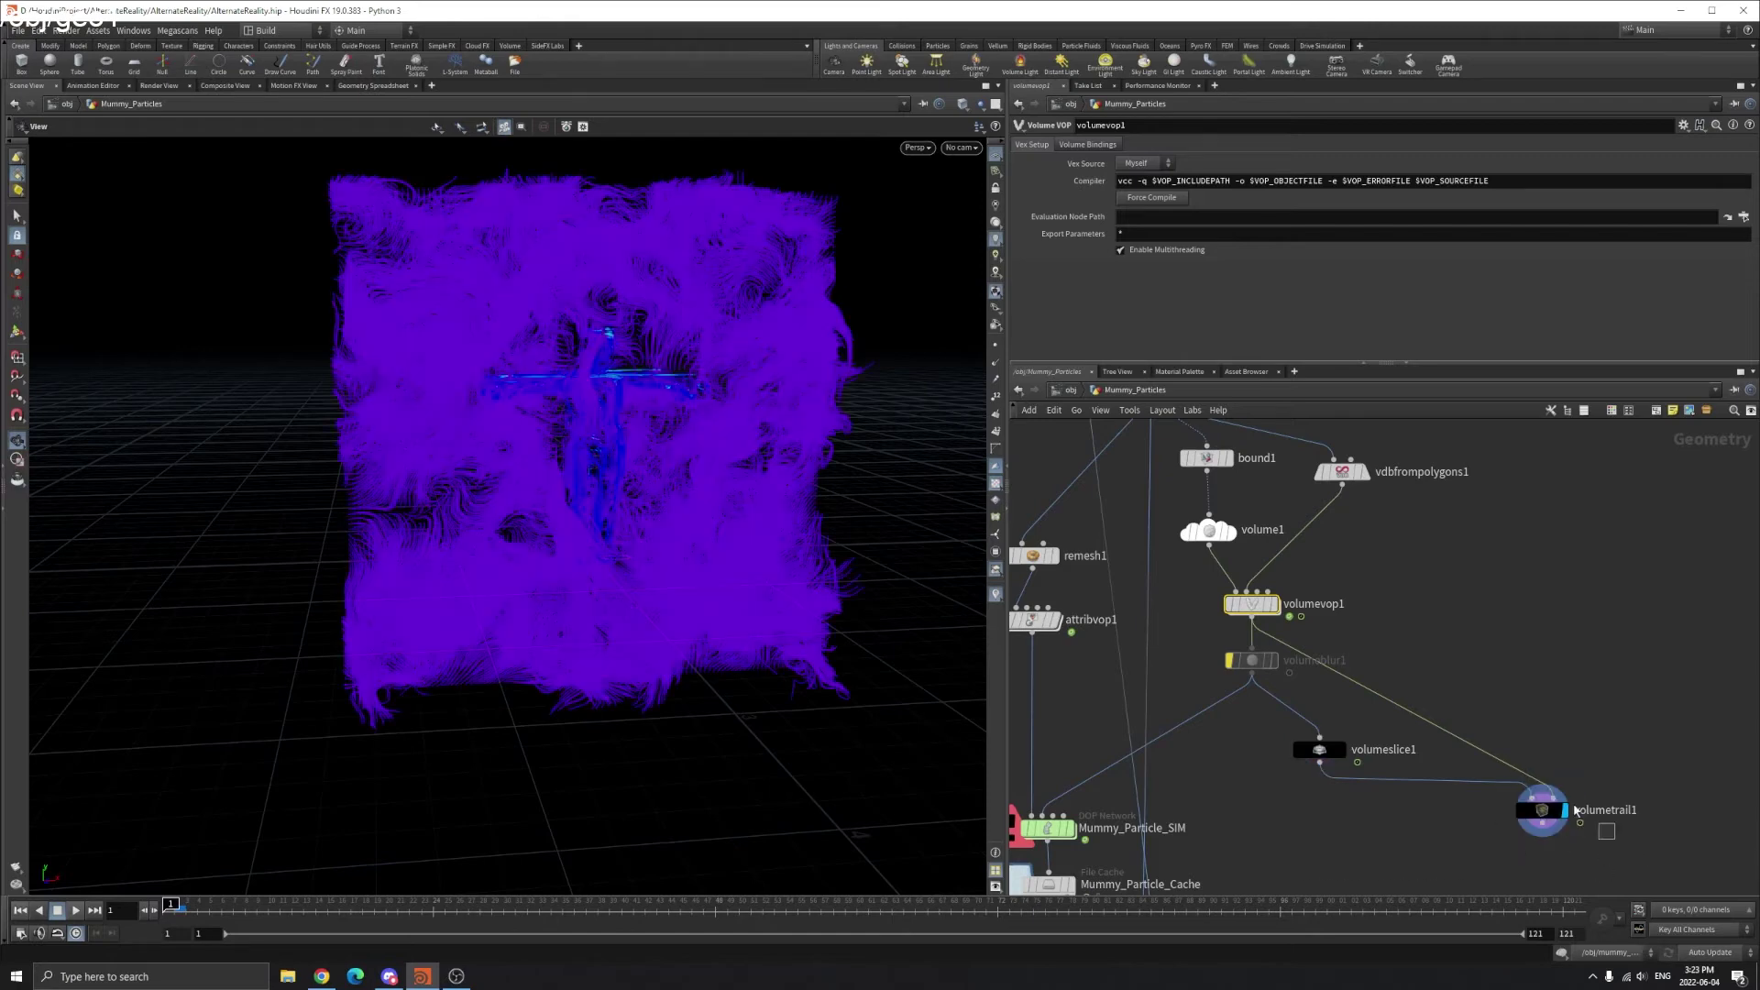
- Inspect the velocity trails up close, and reduce volumetrail1's trail length to 0.16
click(1541, 809)
right_drag(587, 378, 929, 320)
drag(601, 381, 620, 371)
right_drag(613, 393, 568, 391)
scroll(567, 390, down, 5)
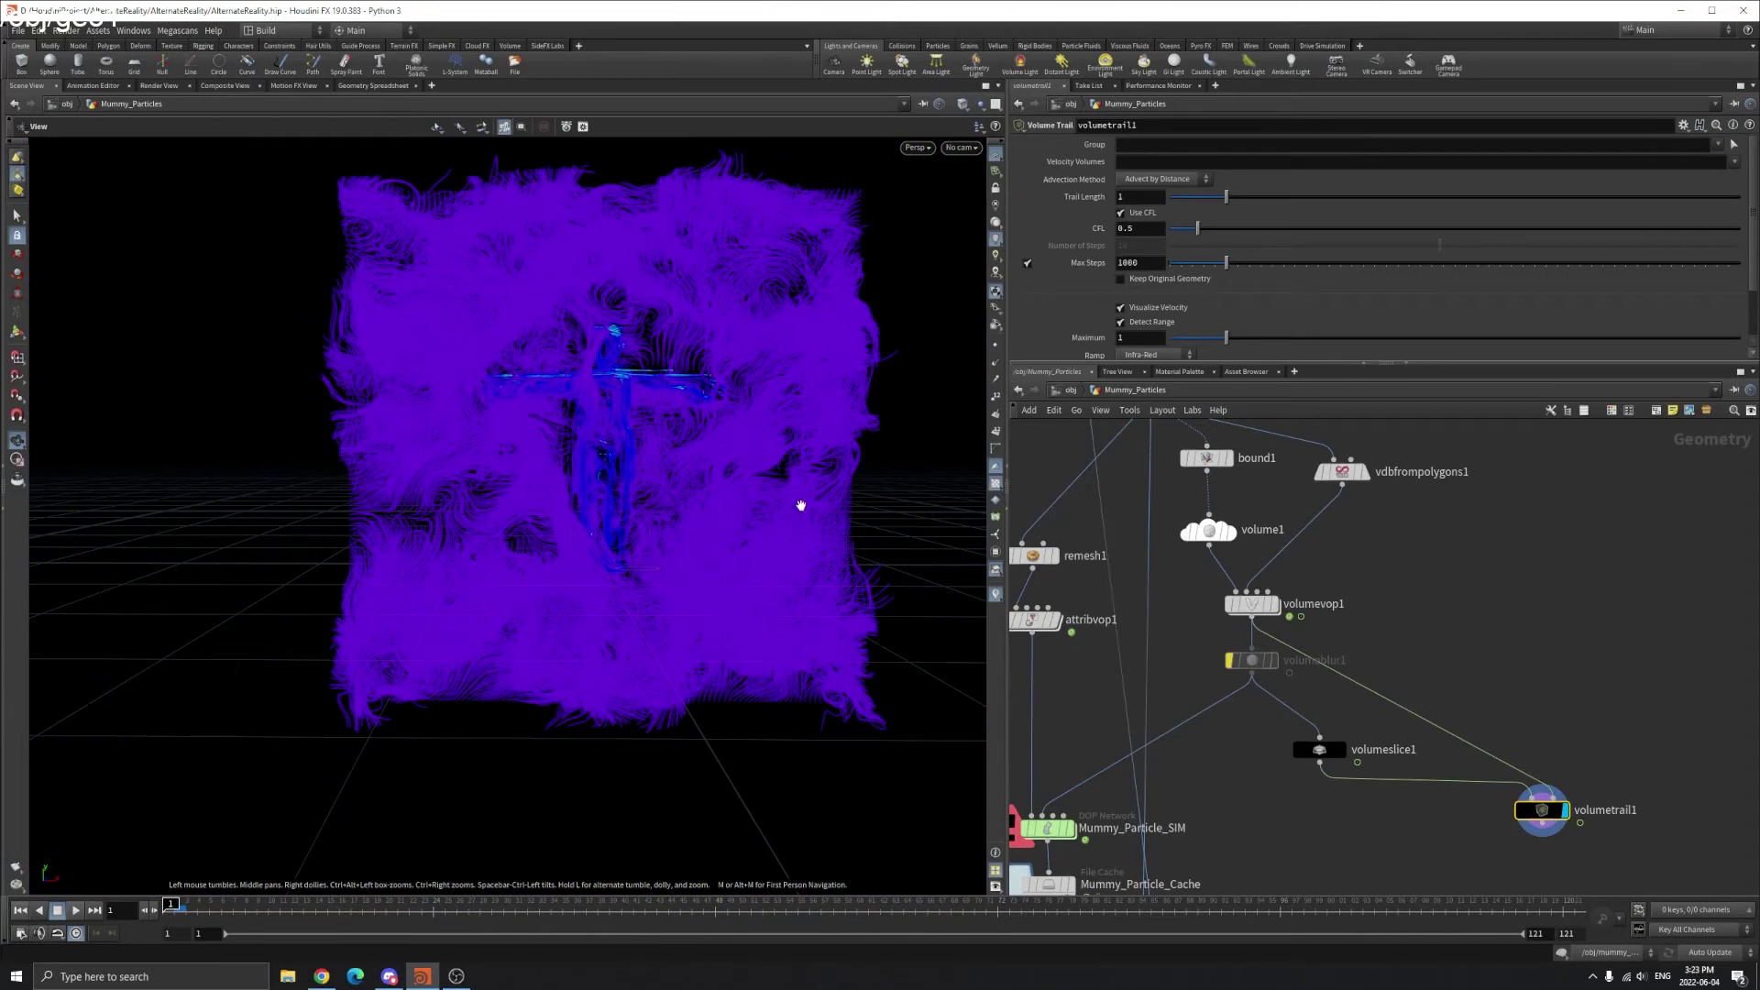
scroll(600, 350, up, 5)
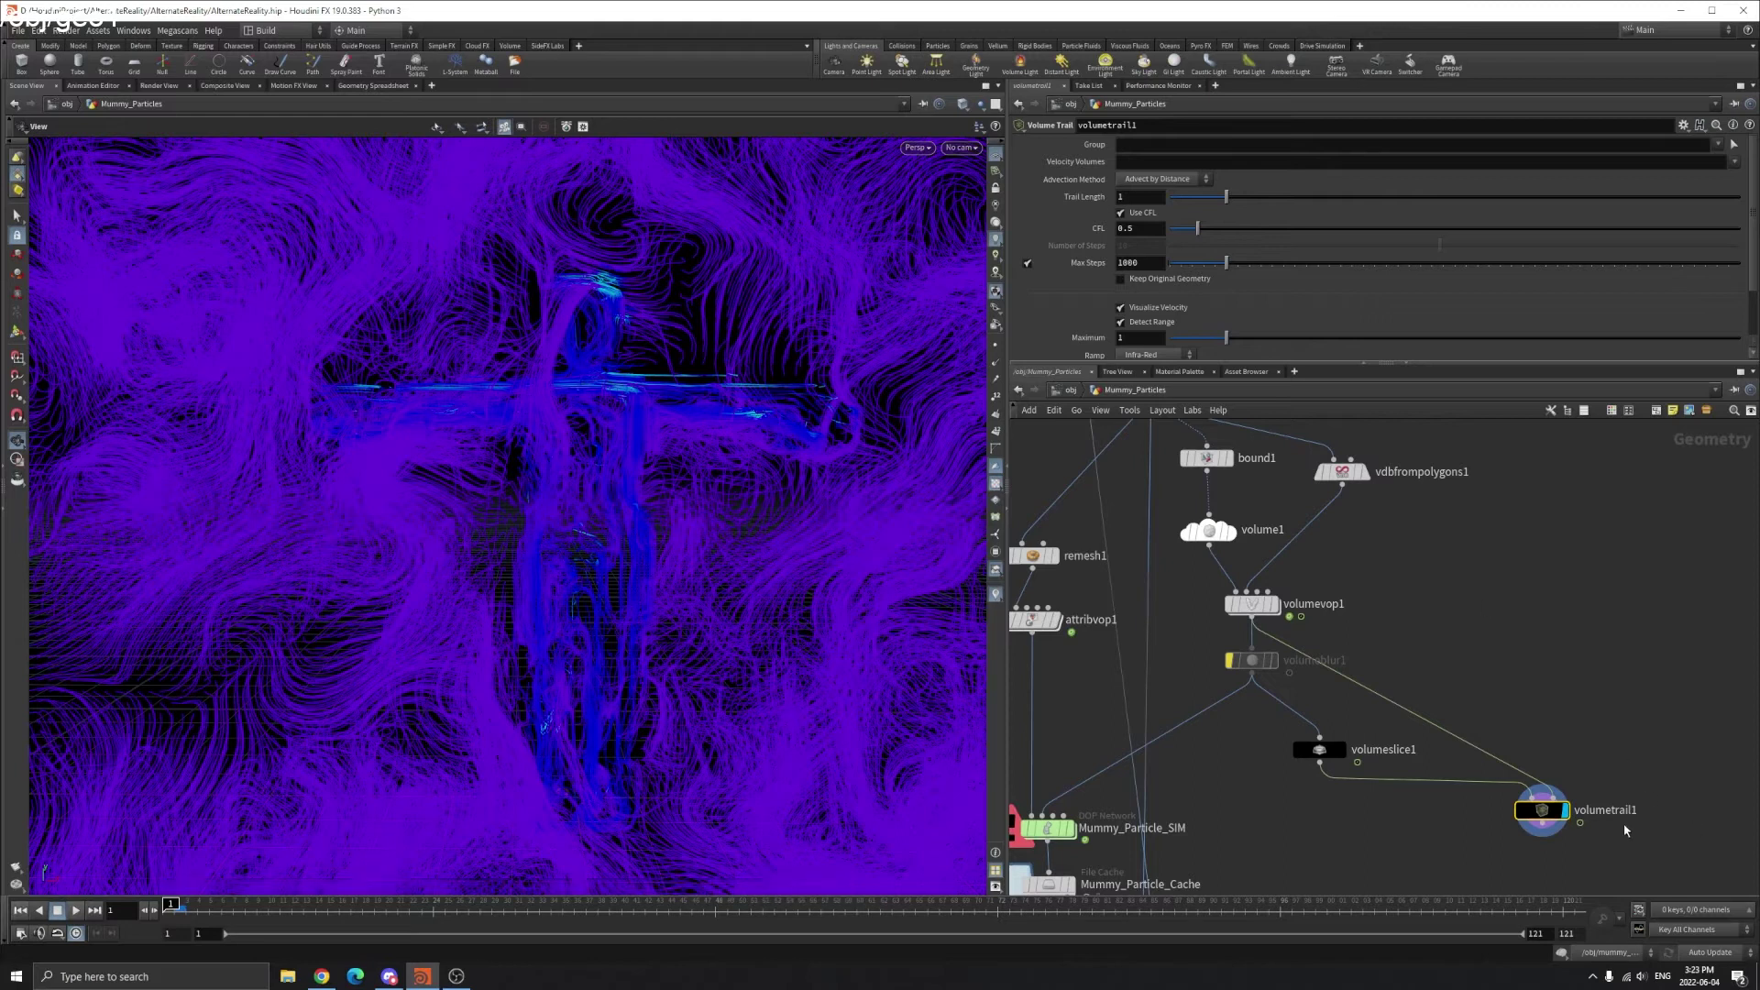
drag(1220, 197, 1183, 203)
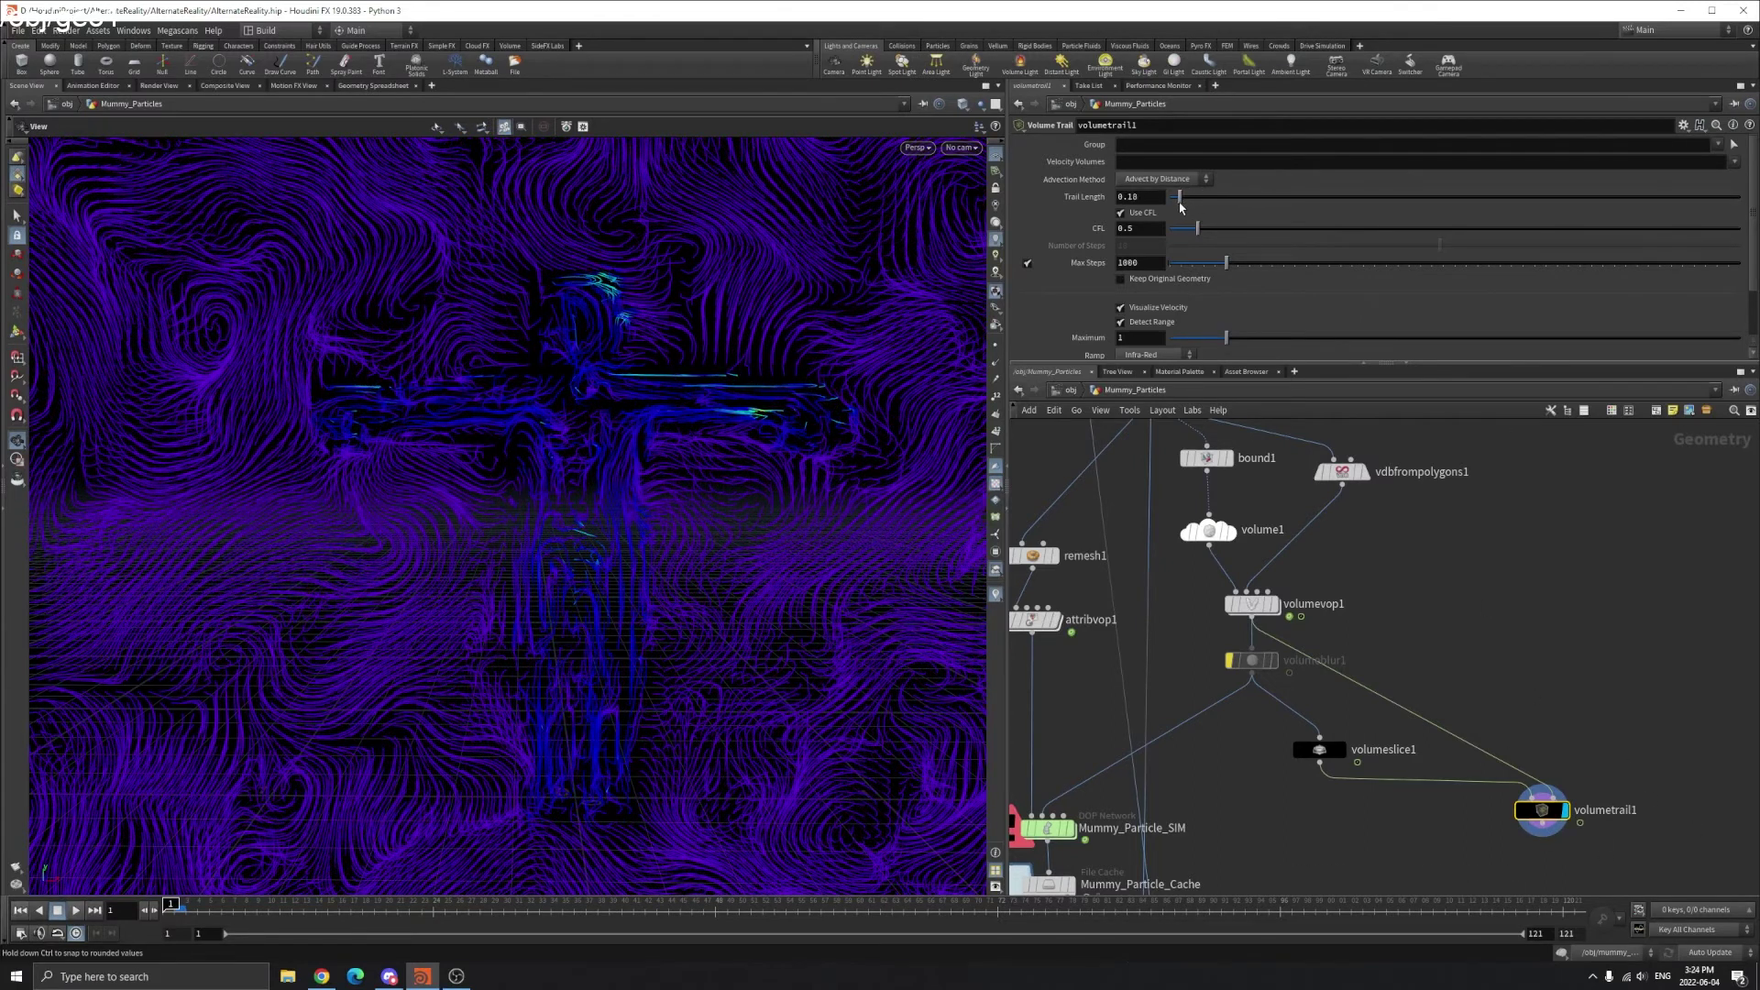
scroll(486, 487, down, 5)
drag(486, 486, 609, 384)
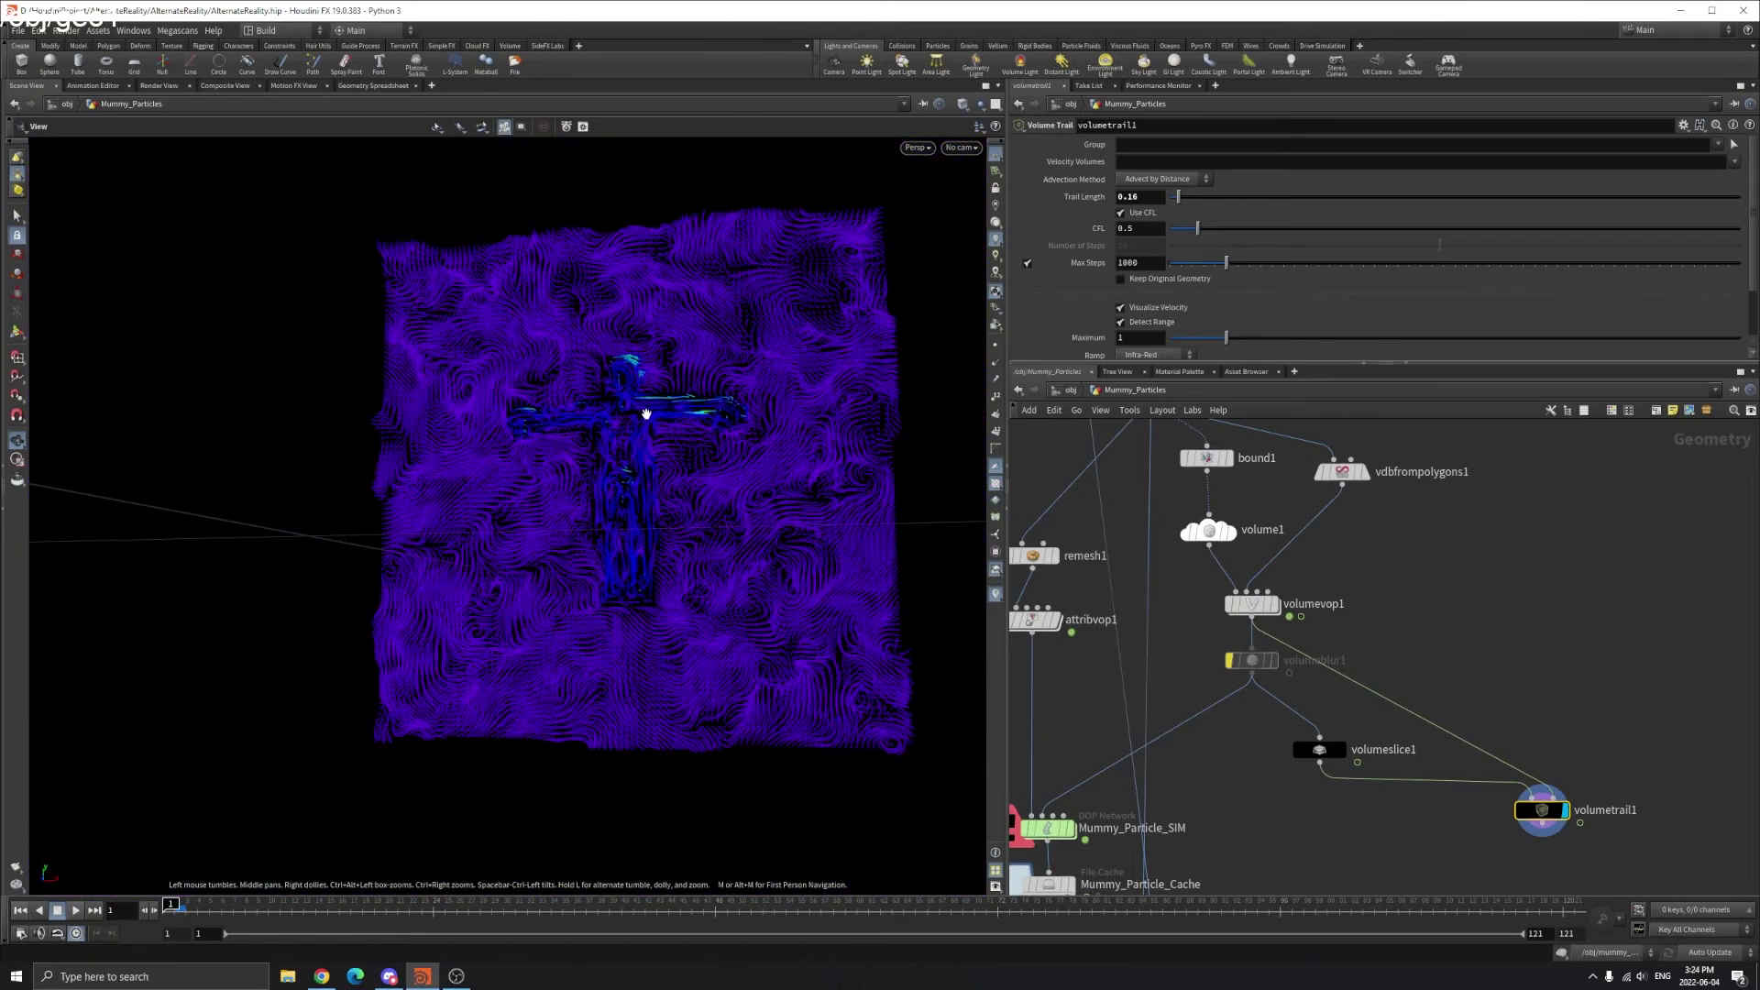
- Try different voxel sizes on vdbfrompolygons1, and set the voxel size to 0.1
scroll(1398, 654, up, 2)
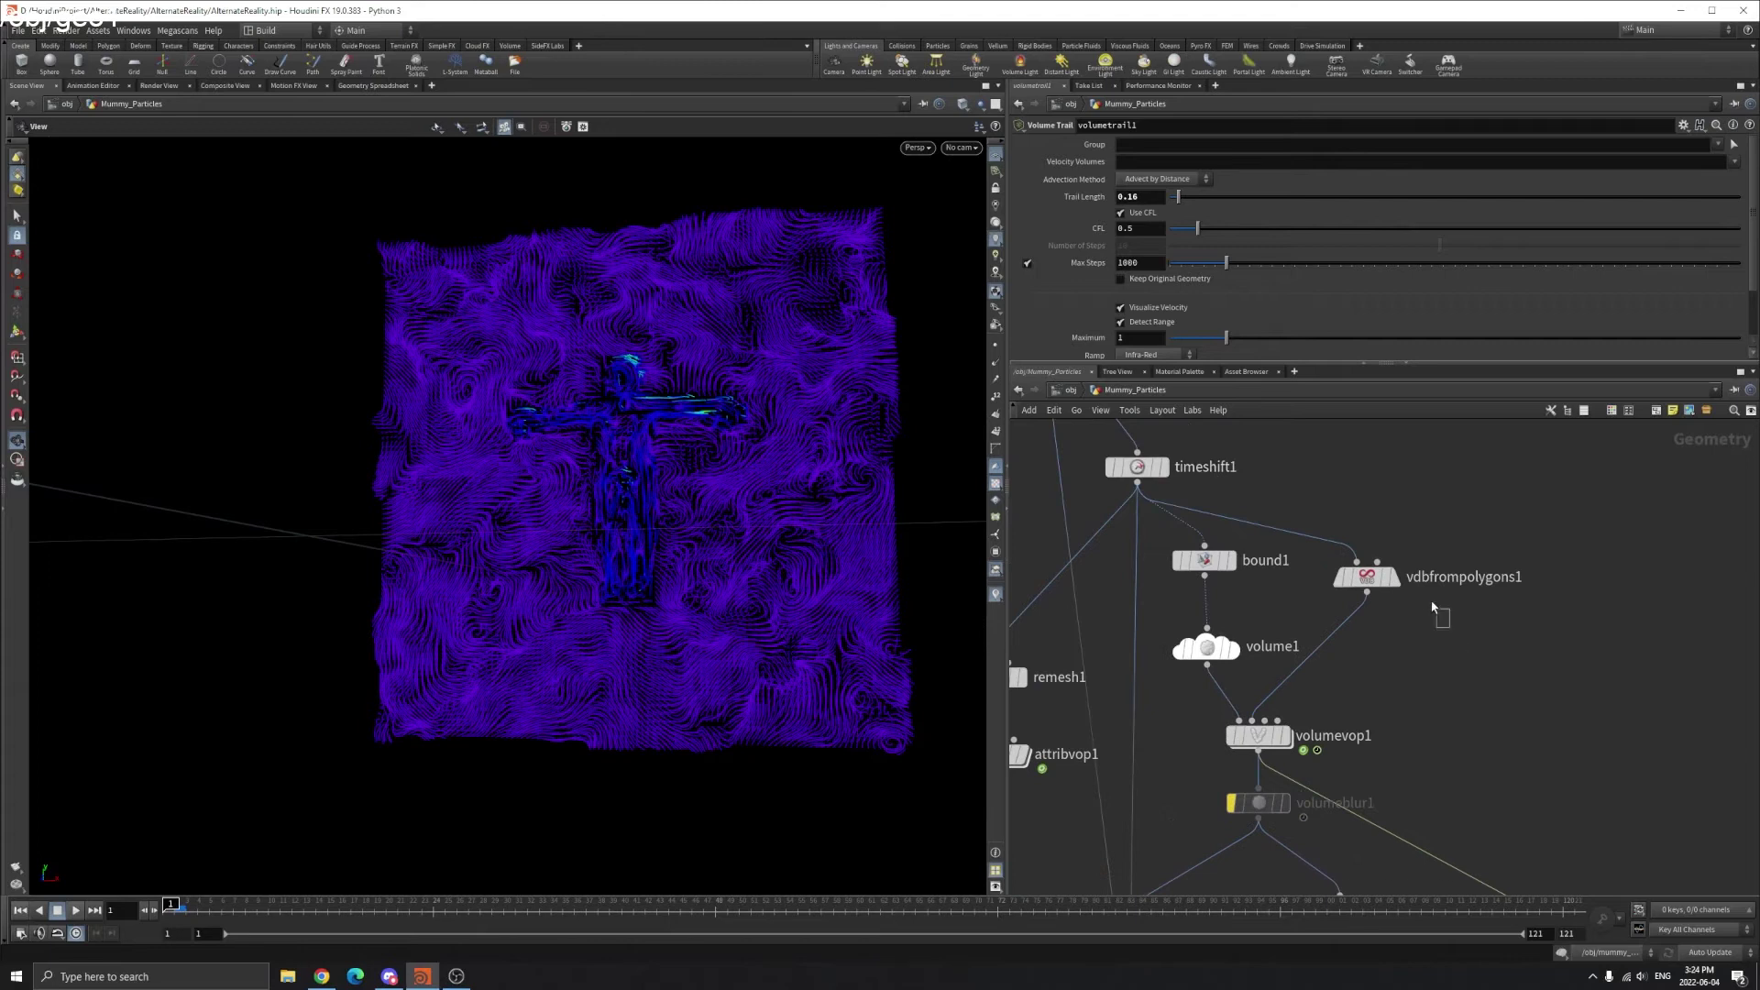
click(1365, 576)
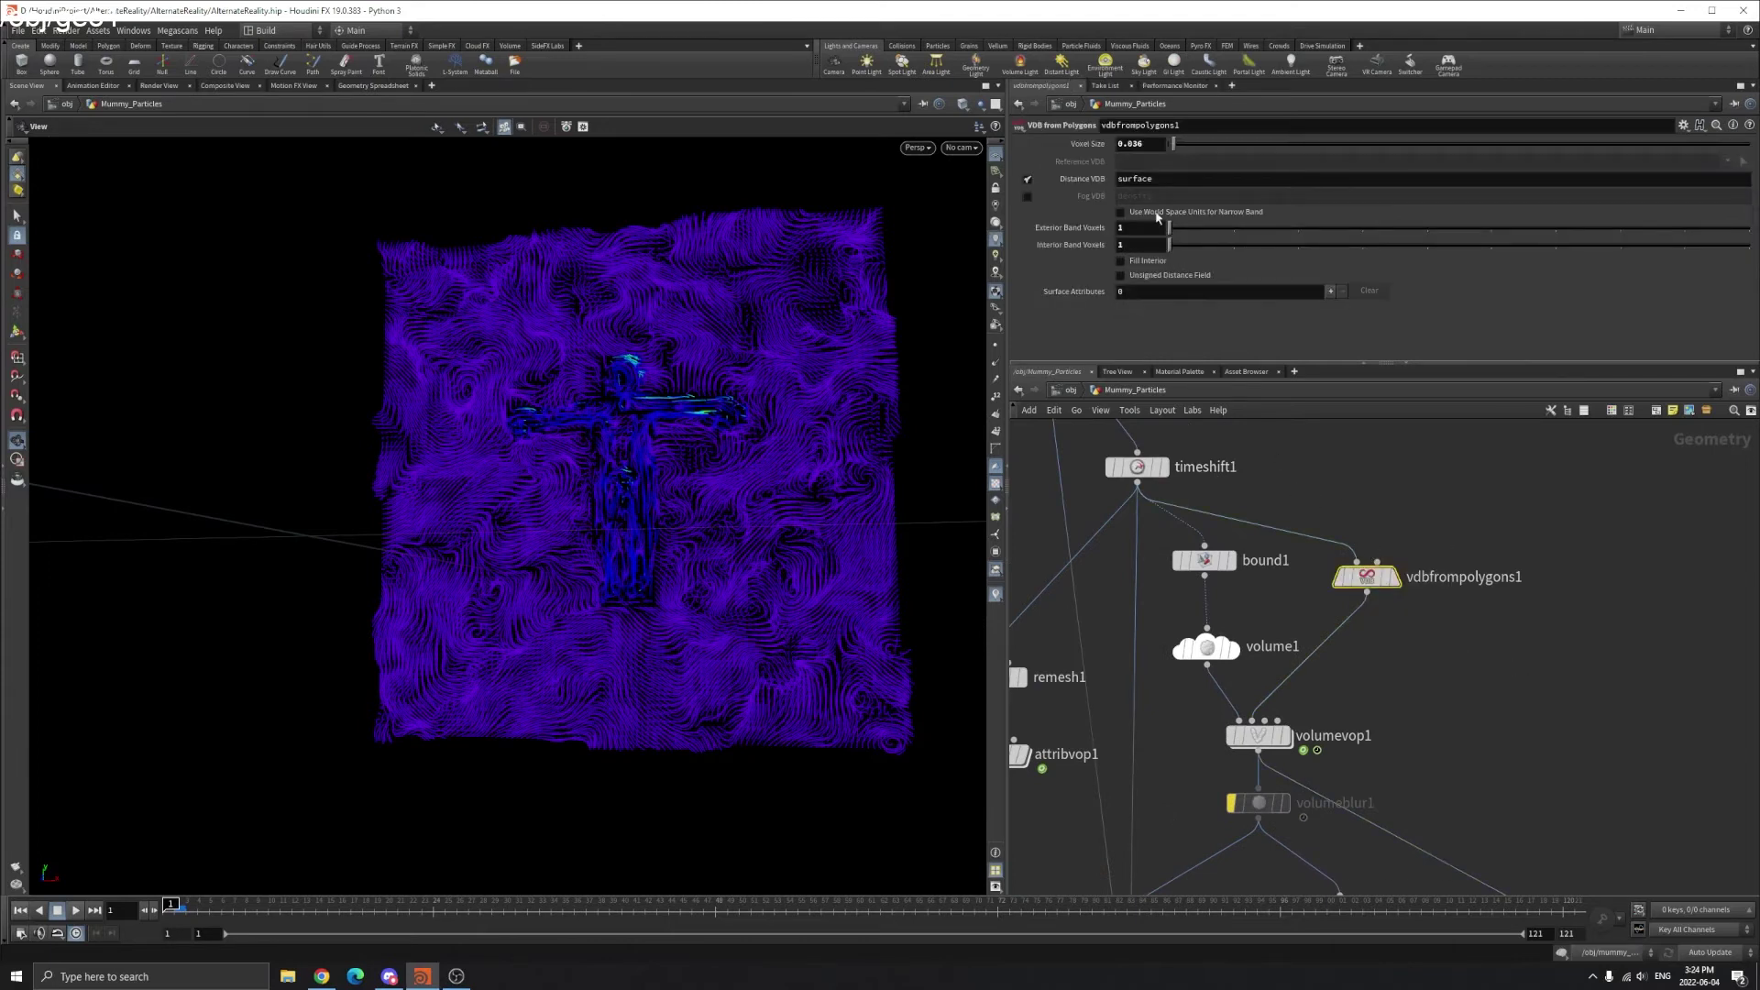
drag(1176, 146, 1166, 153)
click(1152, 144)
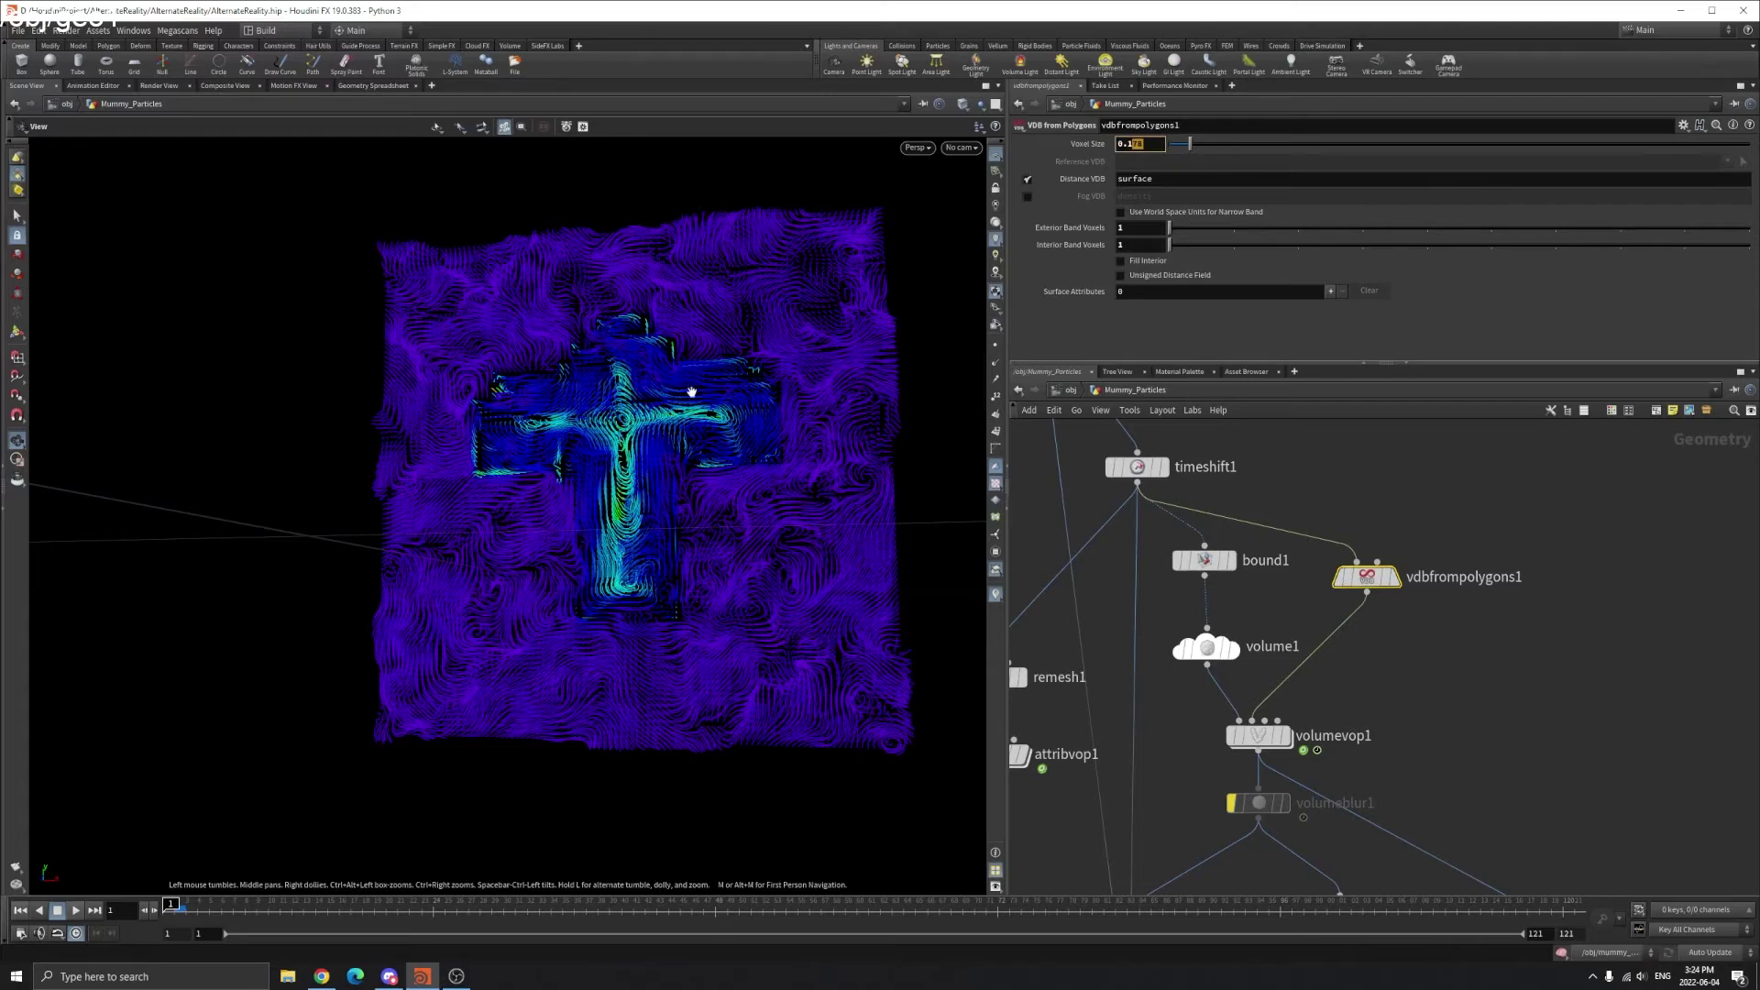
key(Return)
- Examine the velocity trails around the character from several angles and distances
drag(522, 495, 595, 492)
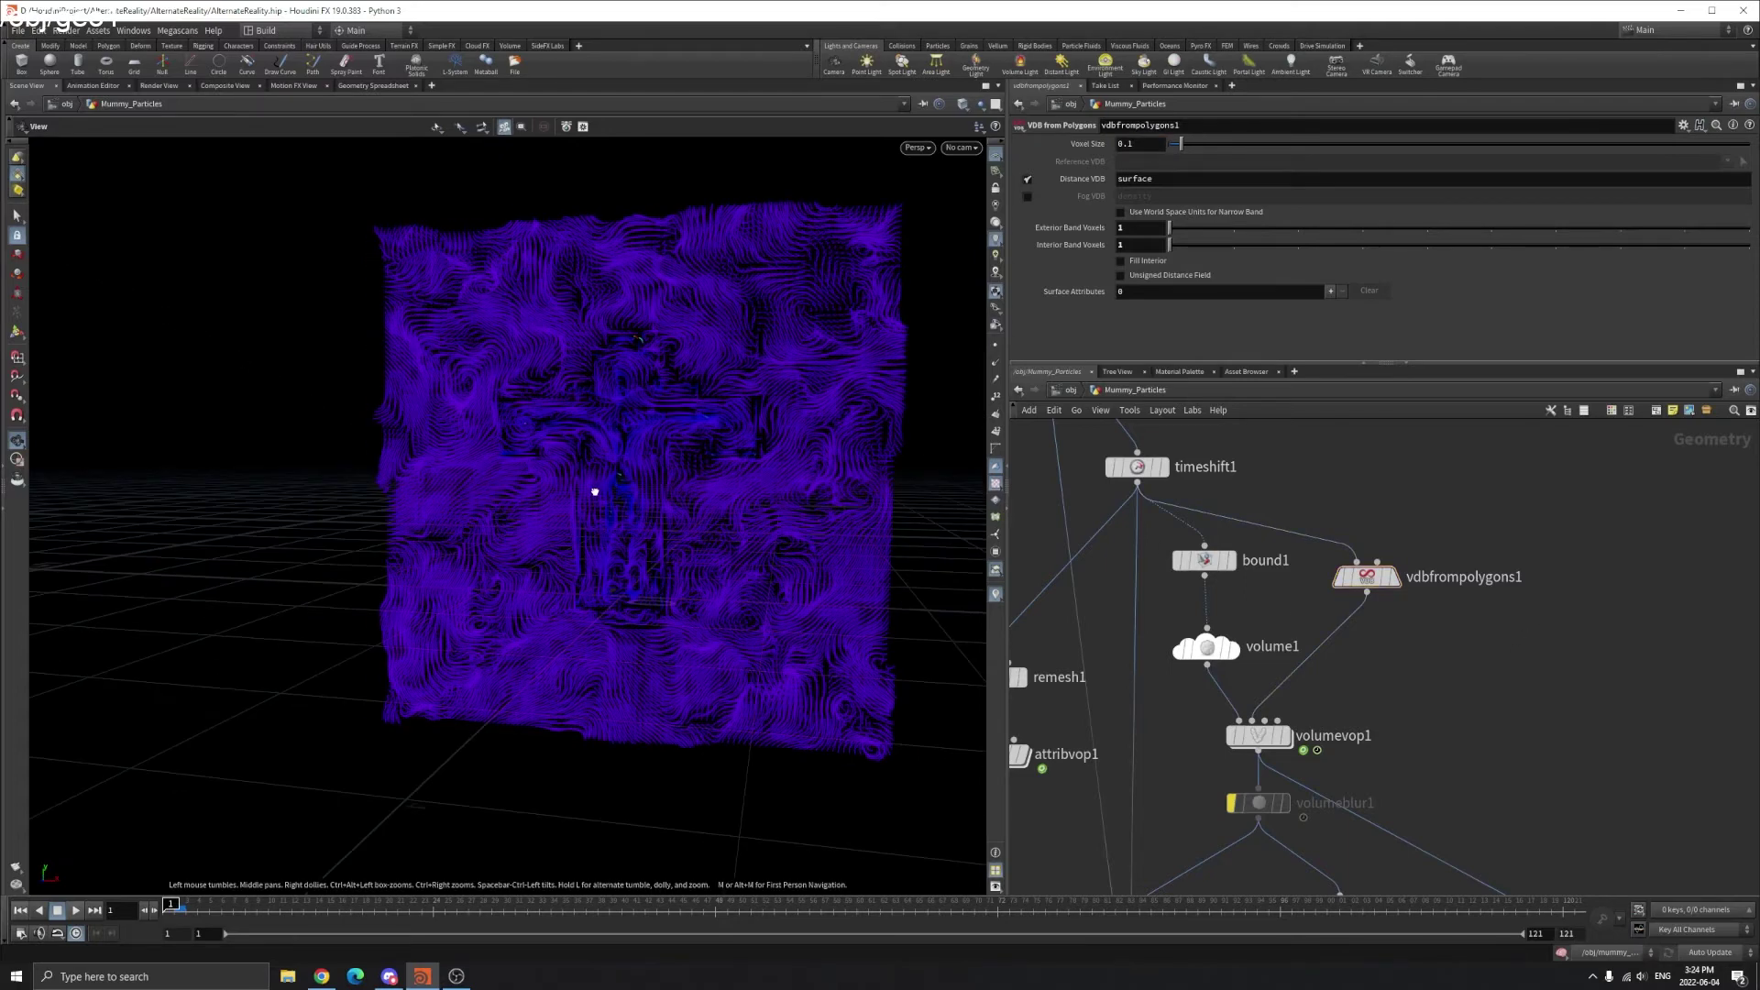
right_drag(691, 397, 786, 366)
key(shift+w)
drag(785, 365, 727, 436)
right_drag(727, 437, 593, 486)
mouse_move(593, 487)
mouse_down()
mouse_move(745, 475)
mouse_move(691, 444)
mouse_up()
scroll(1513, 768, down, 6)
scroll(1476, 784, up, 5)
- Set volumeslice1's plane to YZ, and view the resulting trails from the side
middle_drag(1472, 785, 1402, 641)
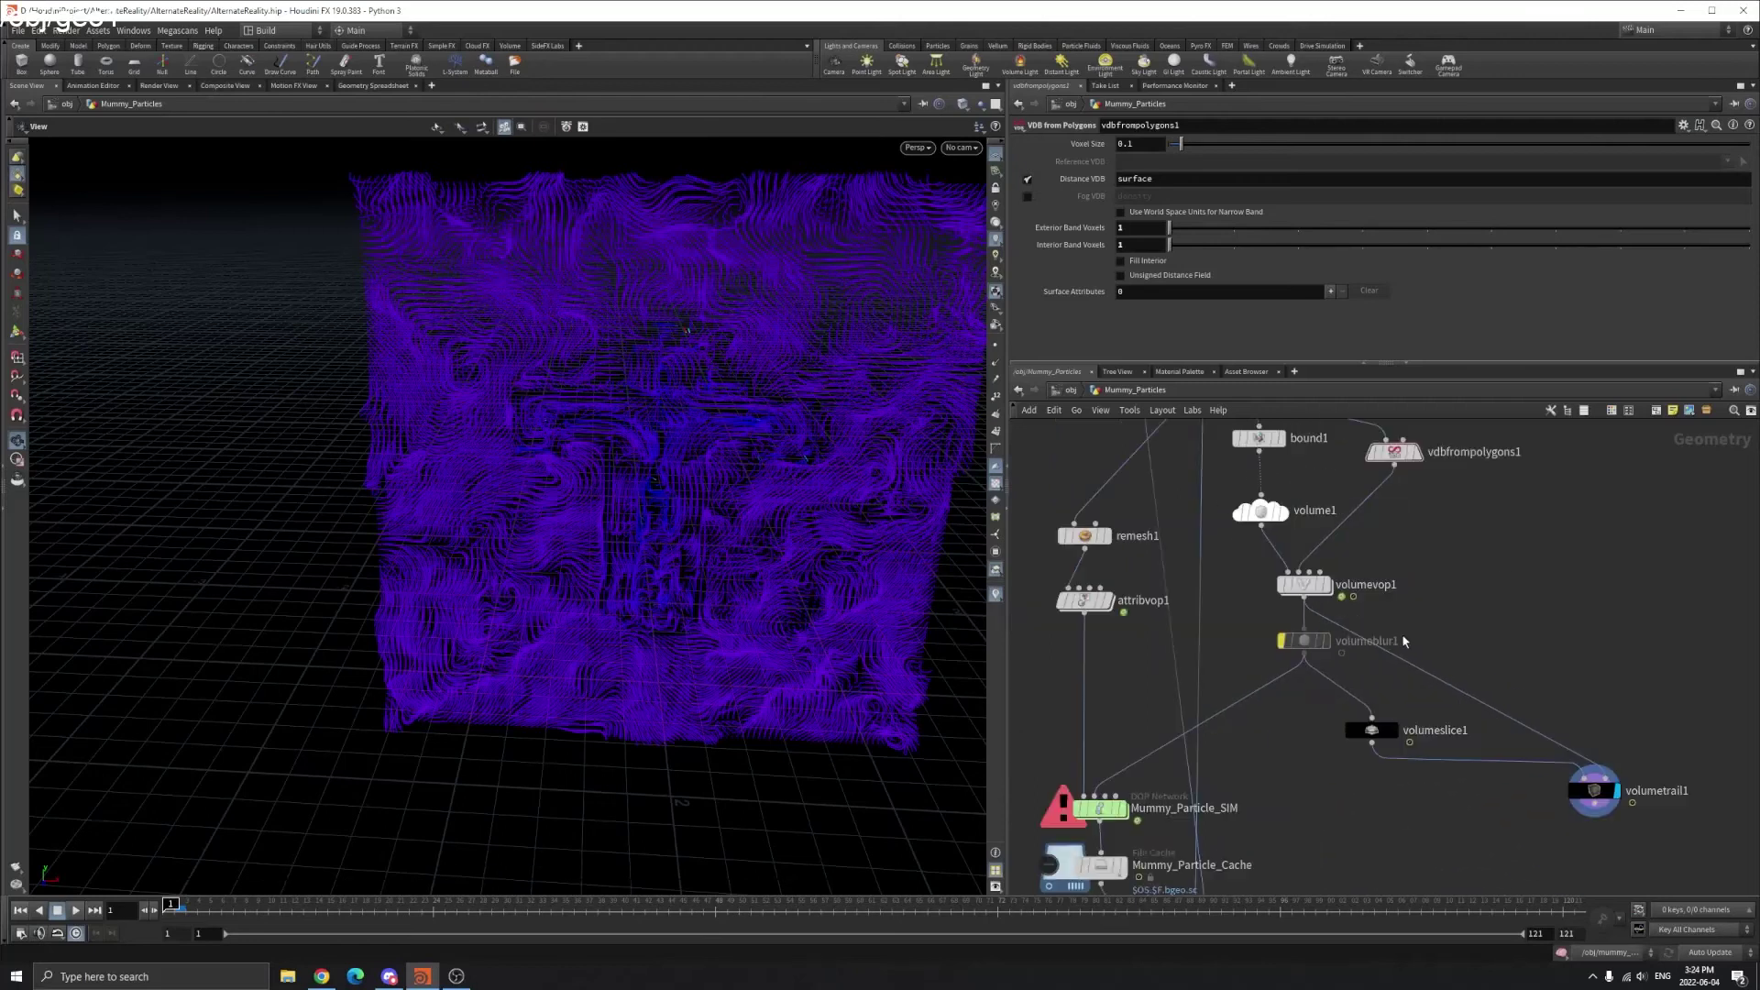
drag(1371, 730, 1361, 738)
drag(805, 503, 789, 469)
click(1360, 738)
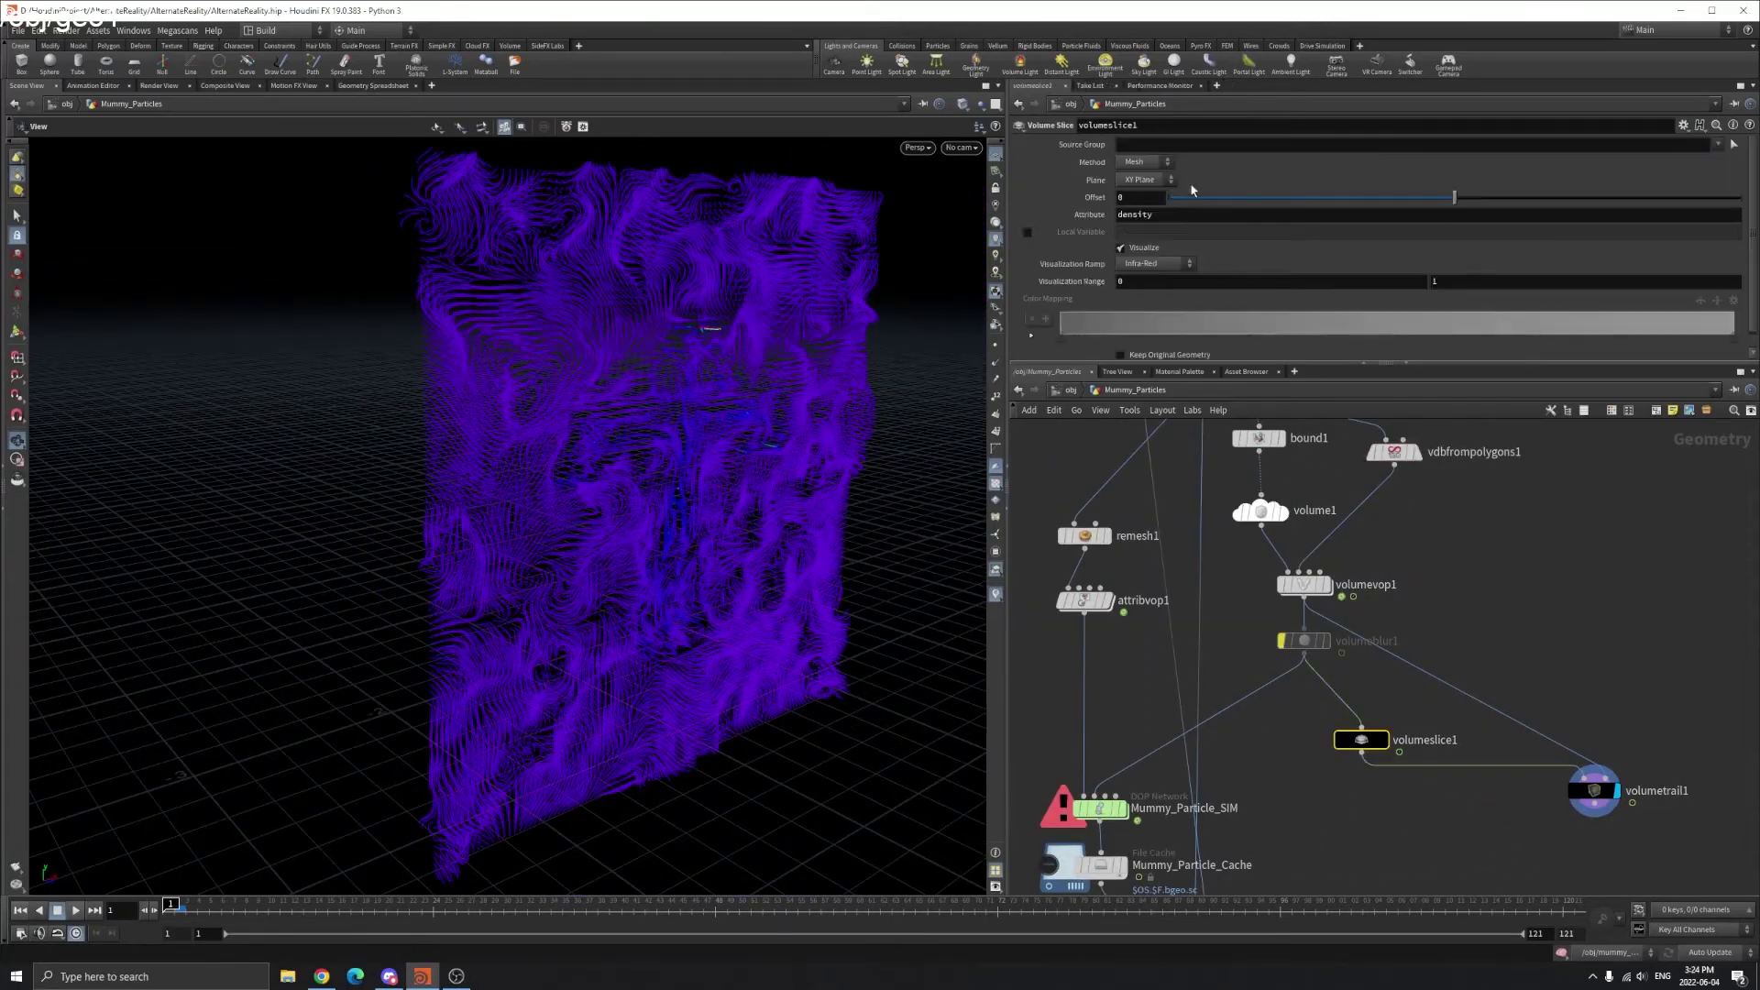
click(1145, 180)
click(1143, 210)
drag(781, 413, 679, 447)
drag(731, 386, 586, 484)
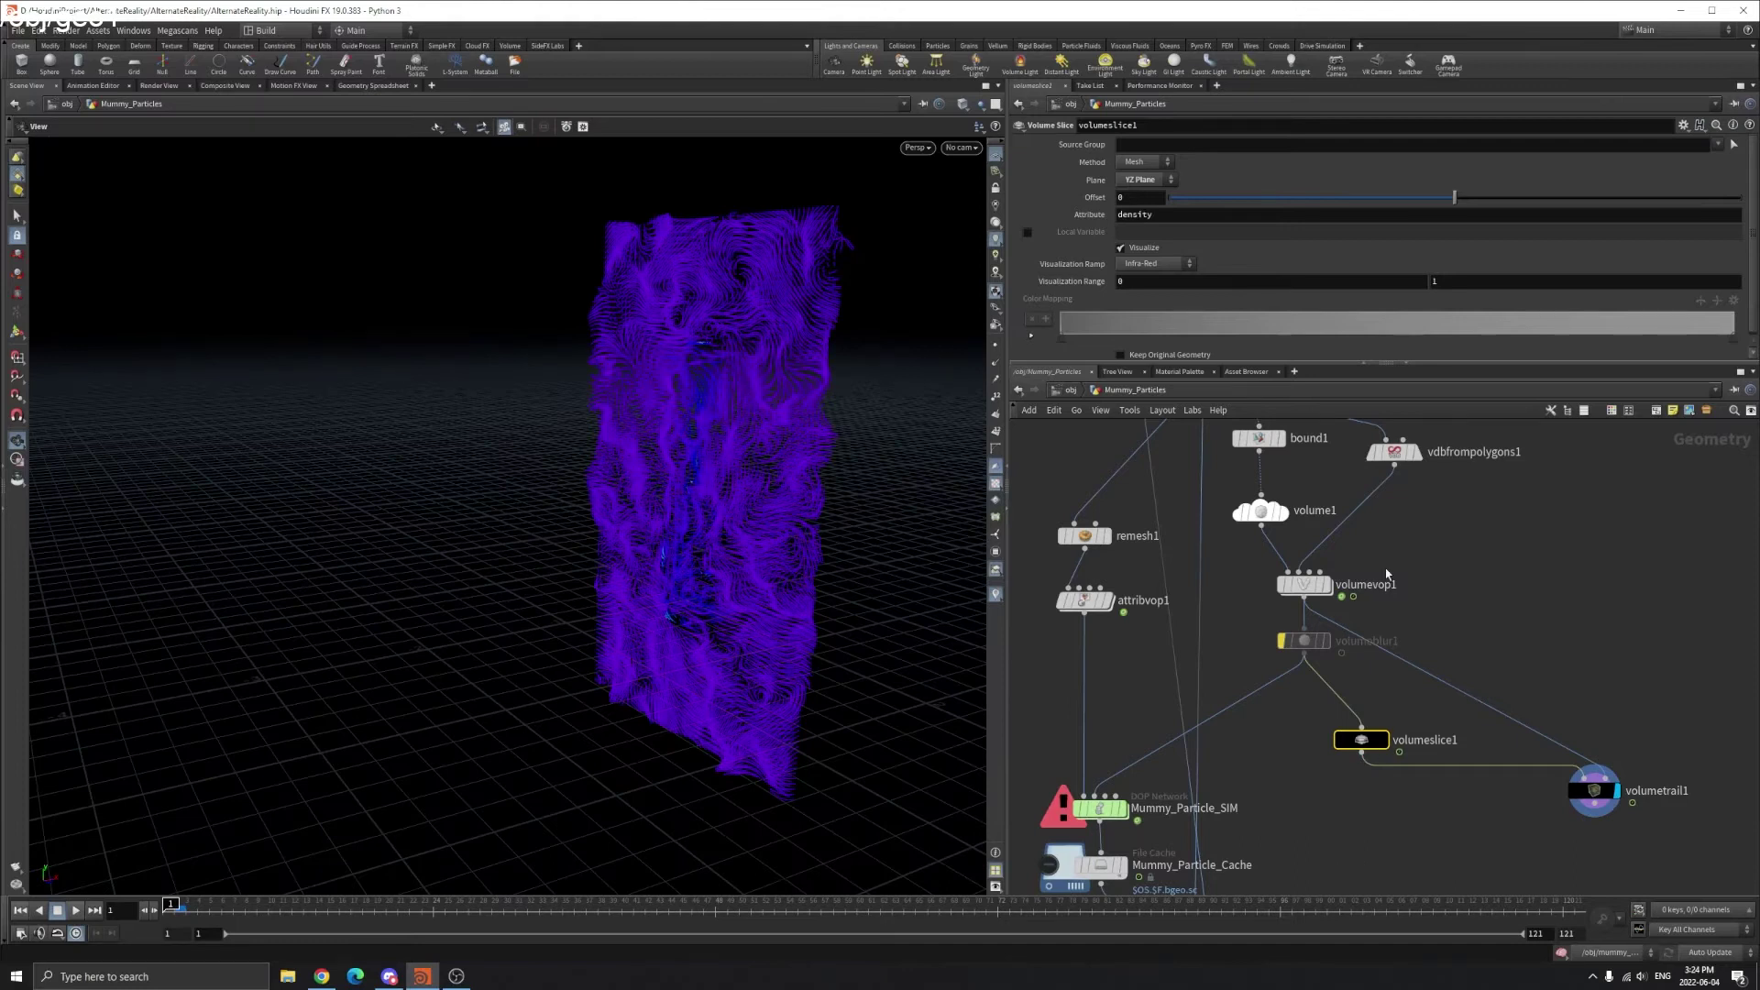
drag(687, 425, 733, 468)
- Add a Scatter node fed by volume1, and display it framed in the viewport
key(Tab)
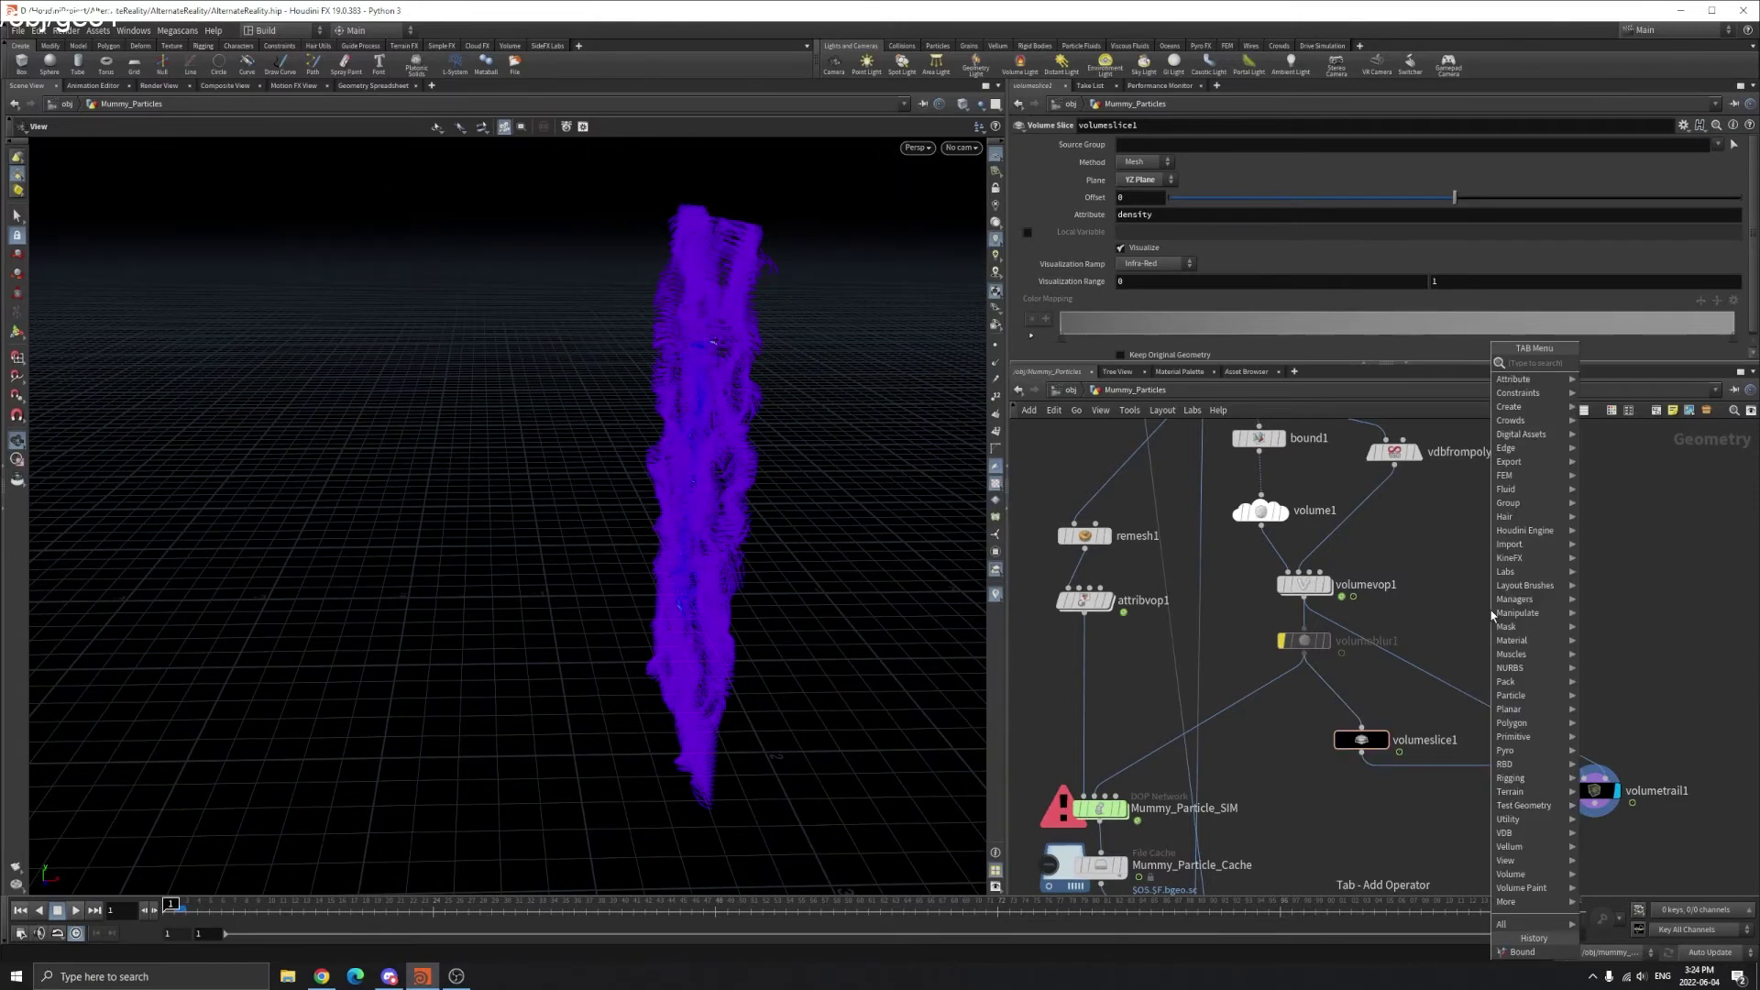
text(scatt)
key(Return)
click(1483, 625)
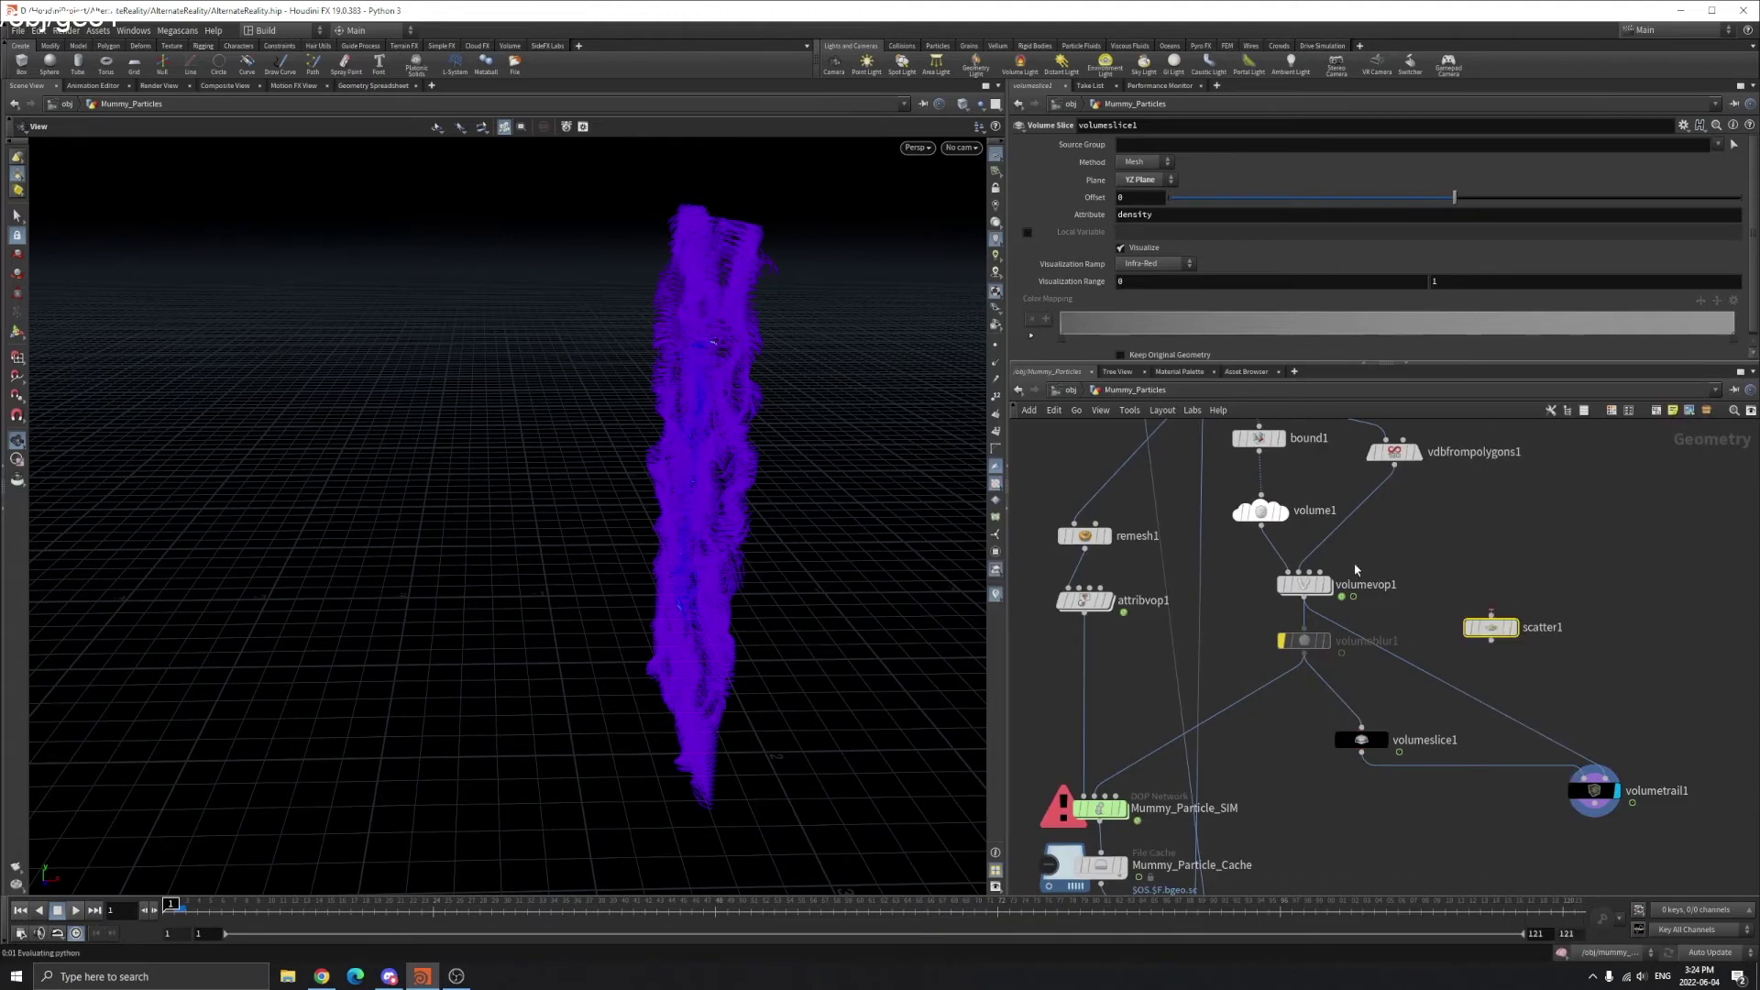
click(1513, 629)
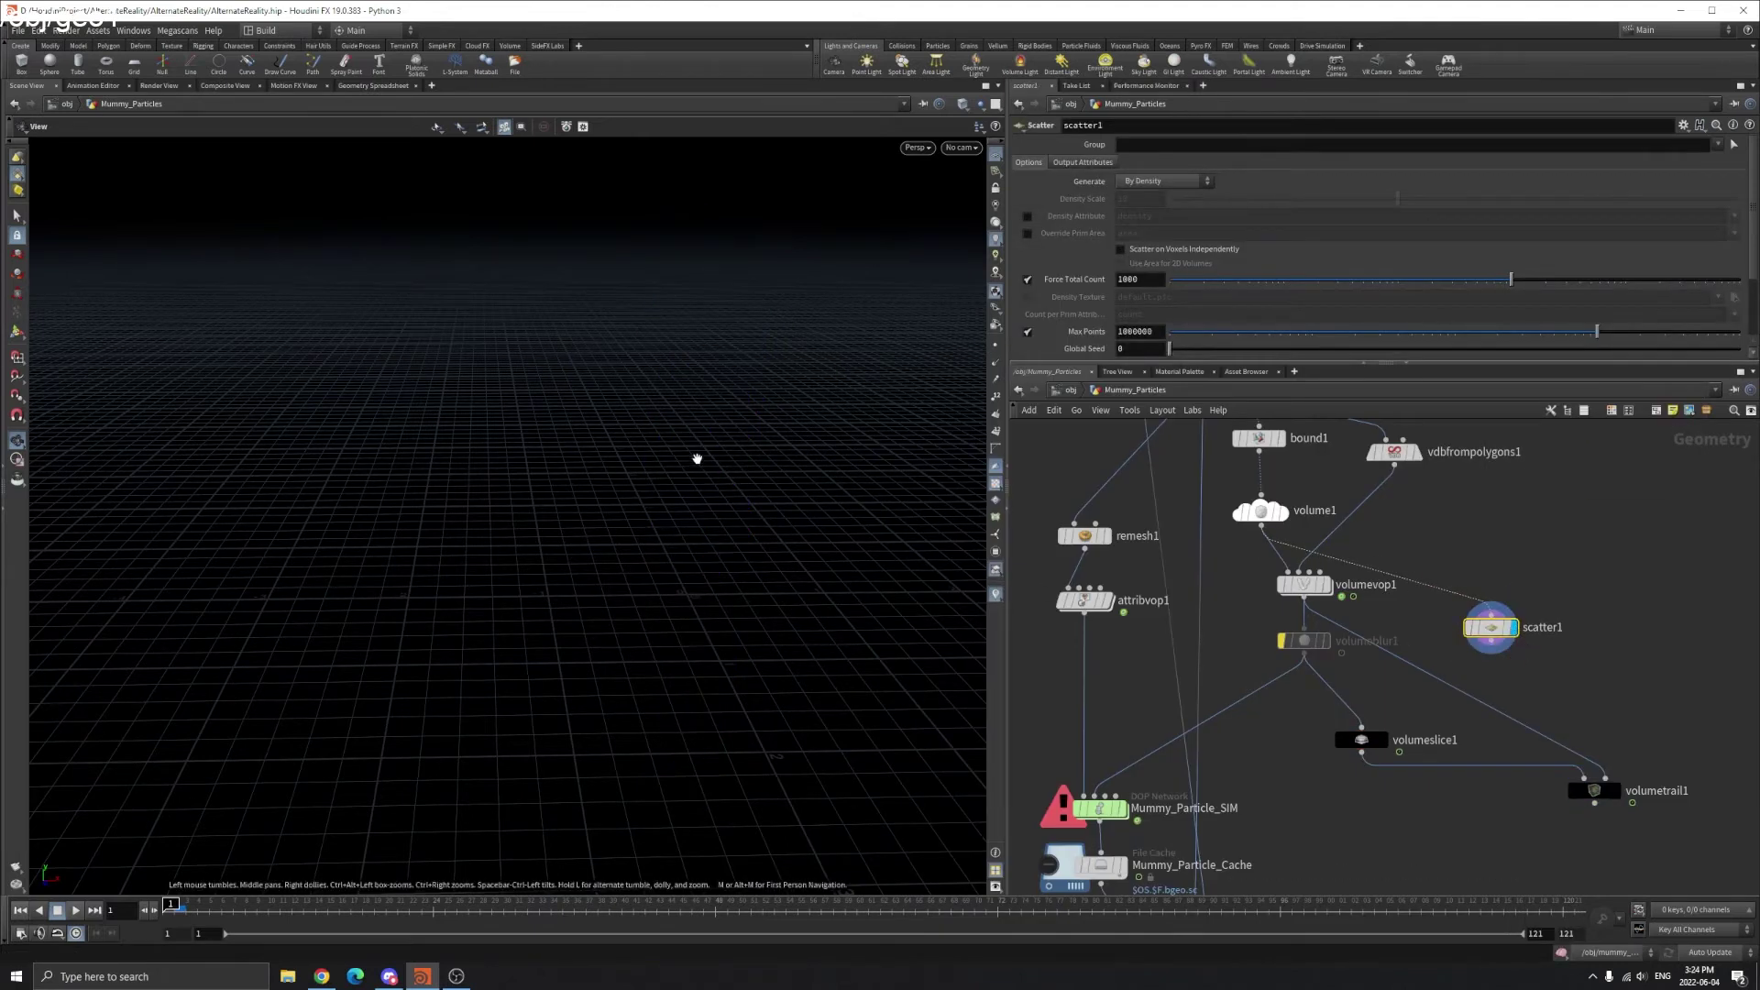
key(space+f)
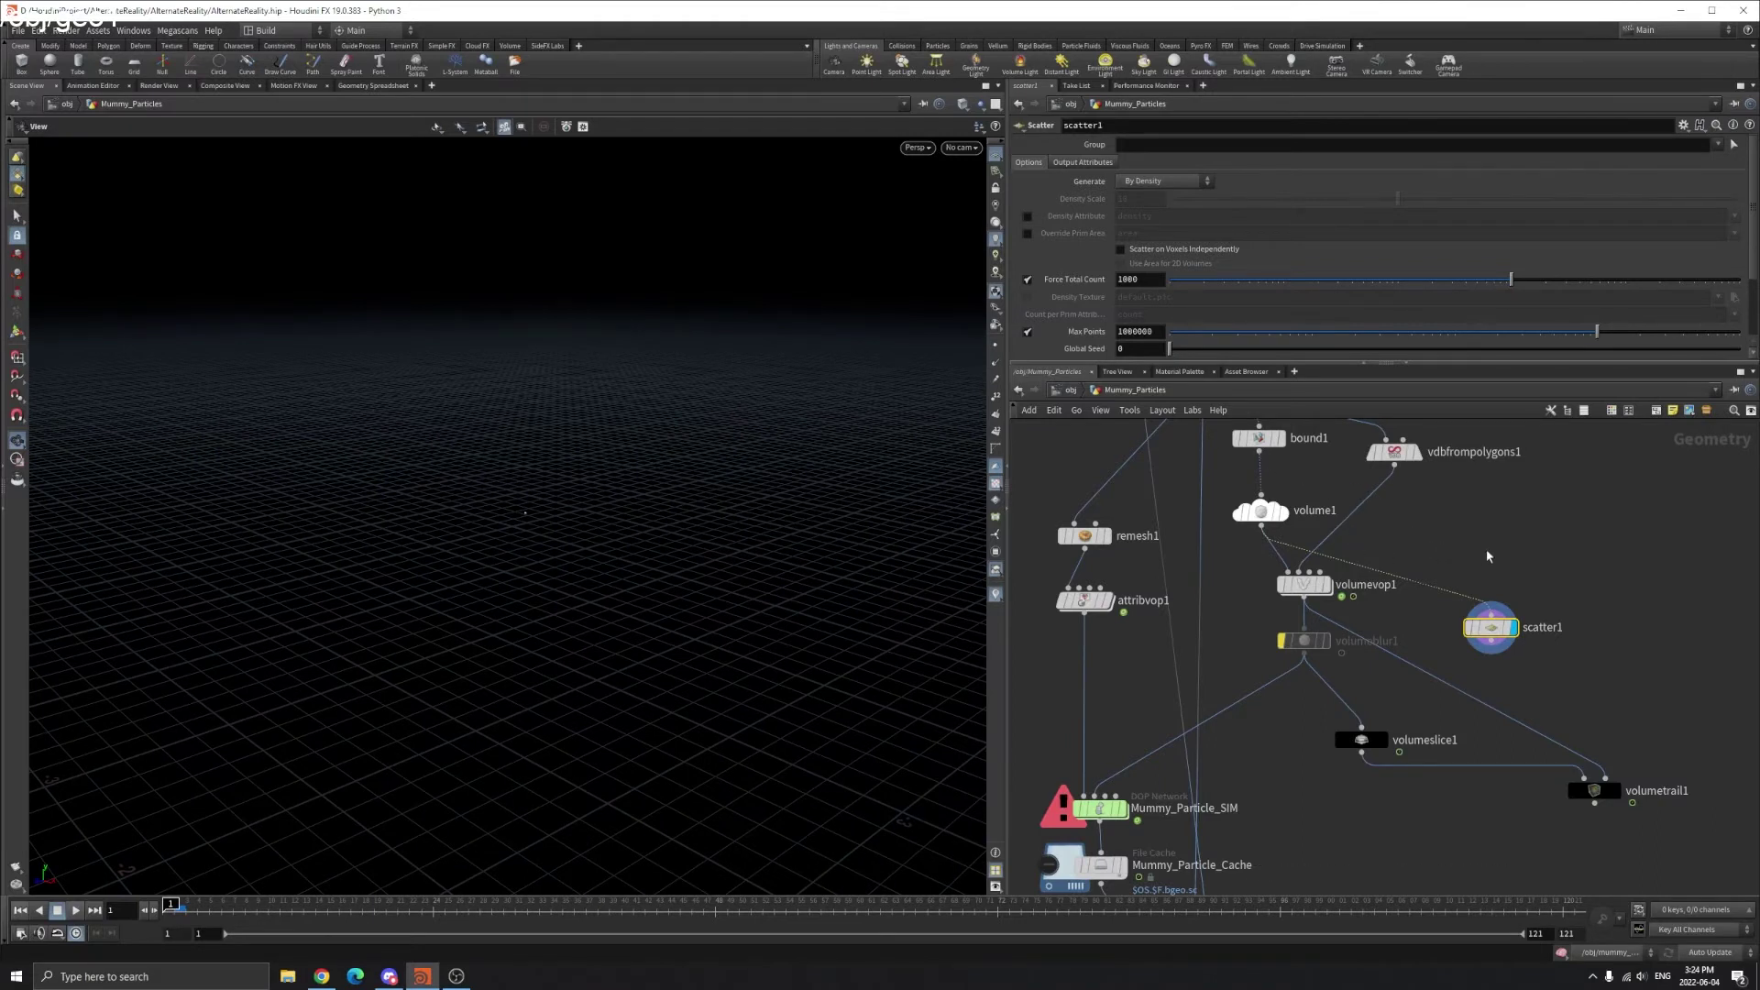
drag(1261, 465, 1332, 480)
key(ctrl+z)
key(alt+Tab)
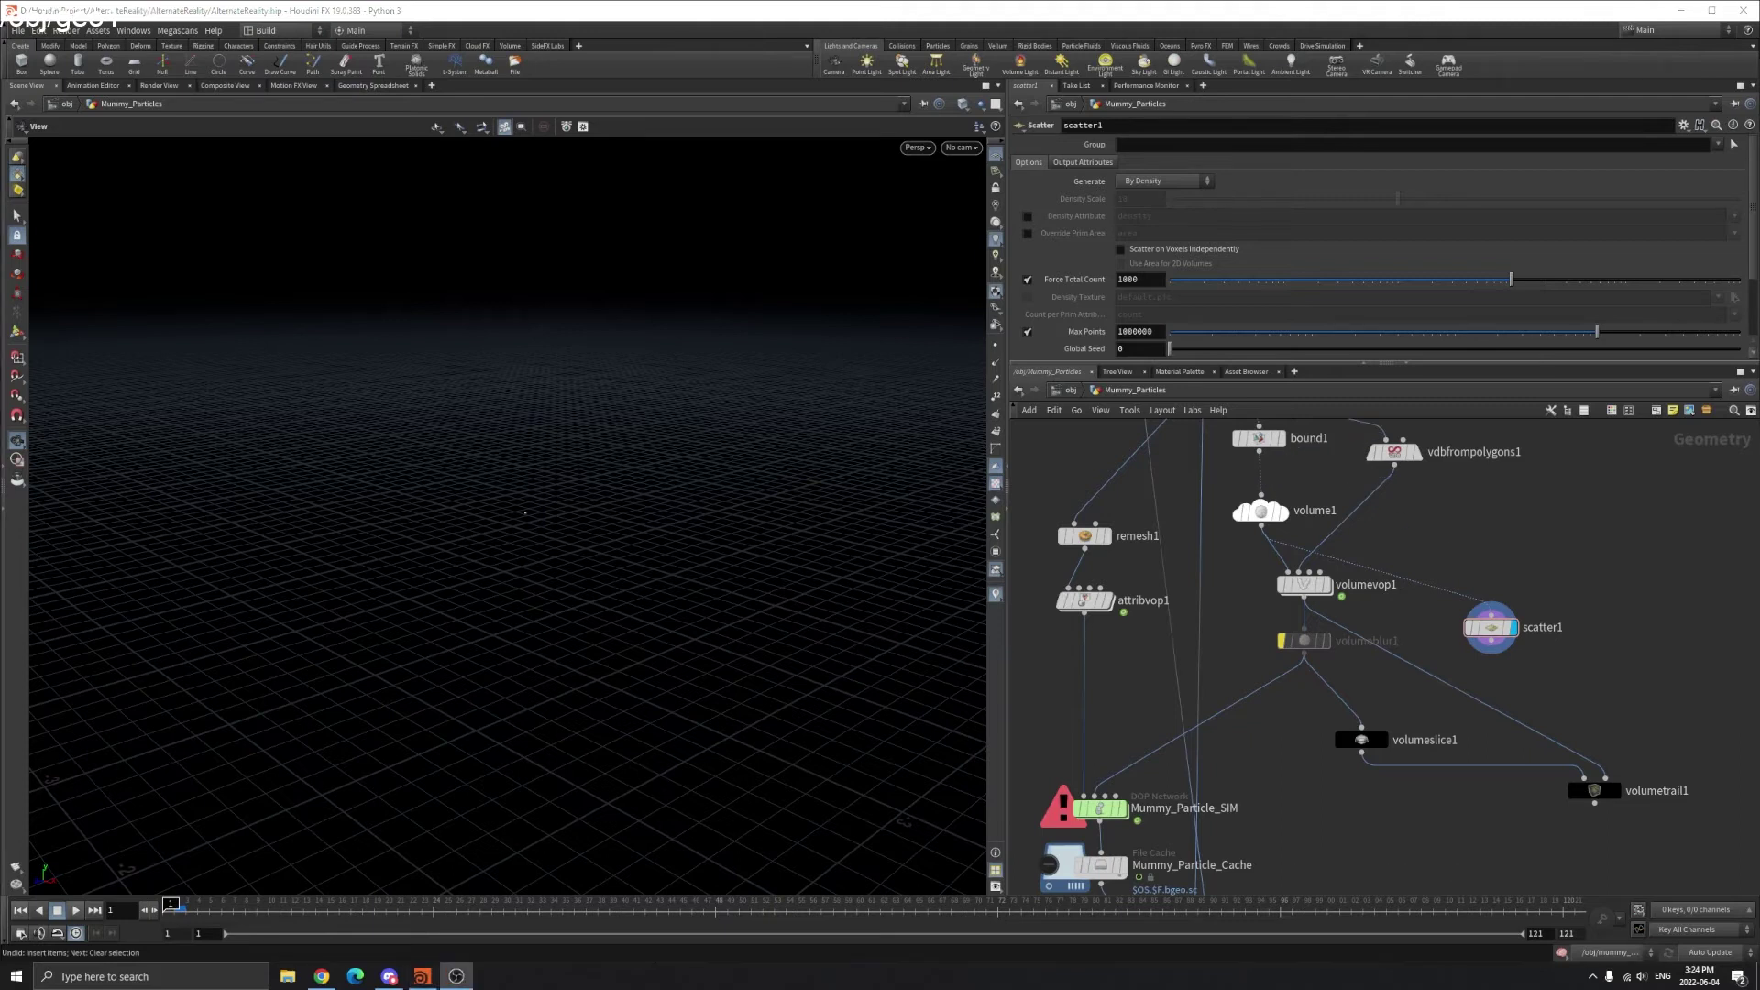
drag(1501, 631, 1496, 587)
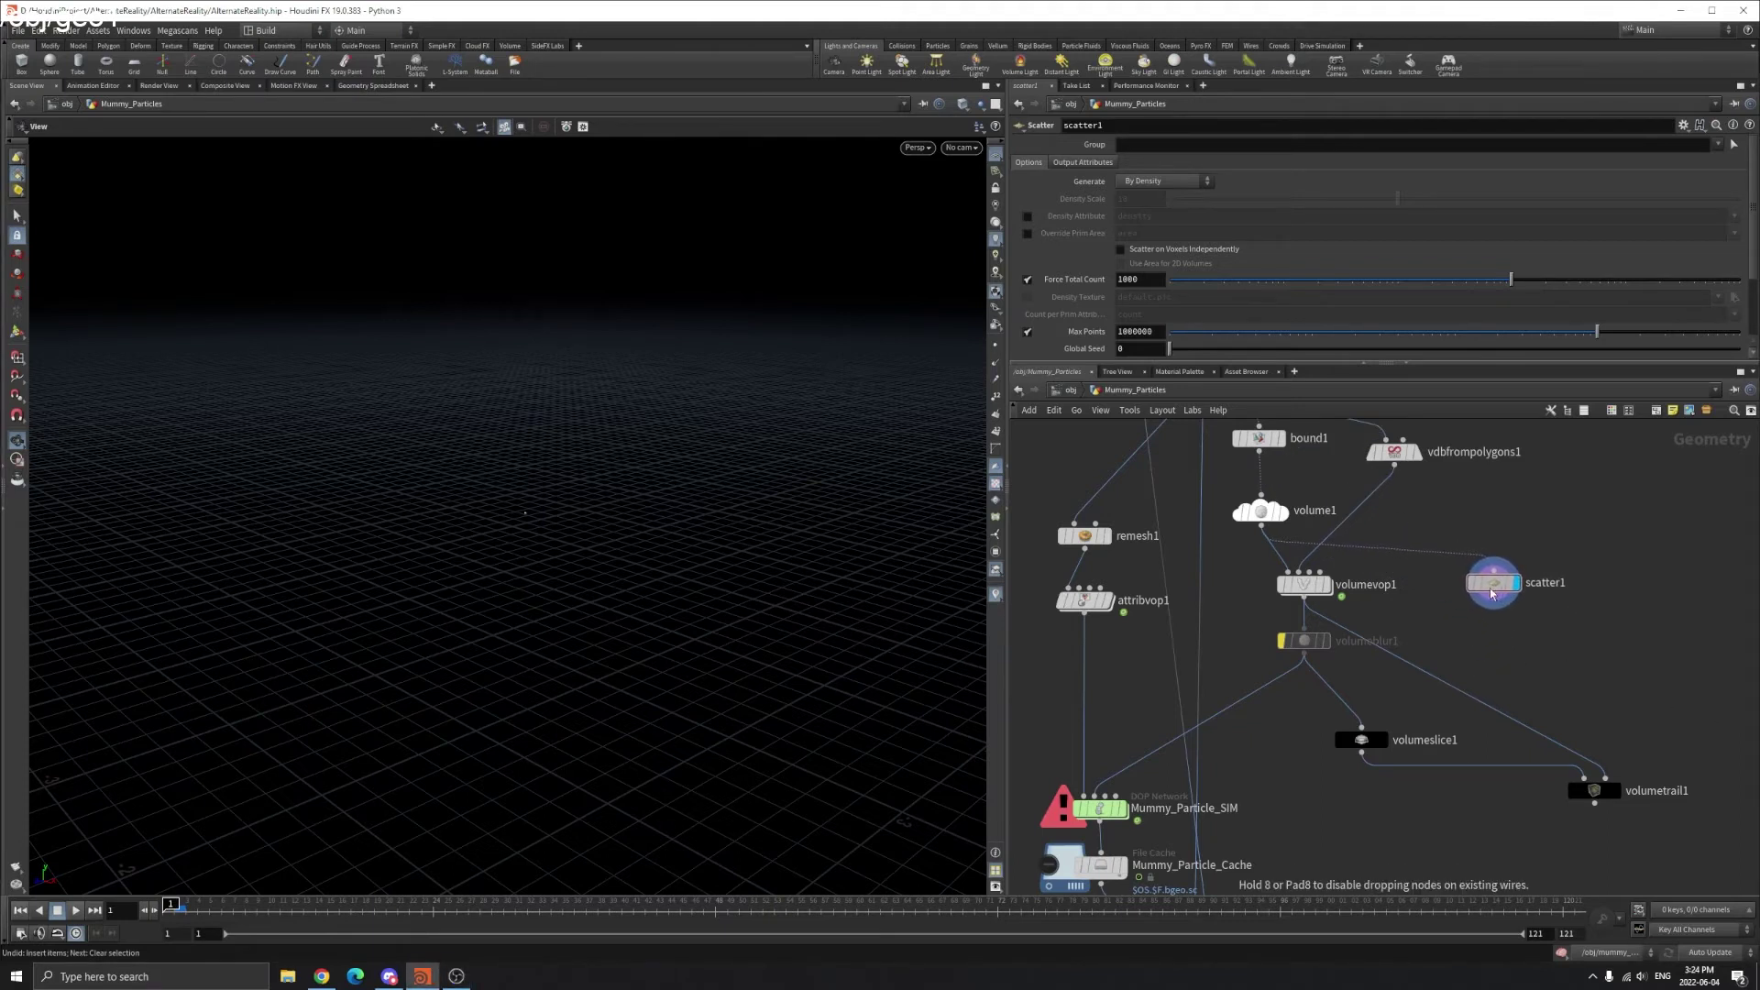
drag(1258, 450, 1437, 510)
text(vdbfrom)
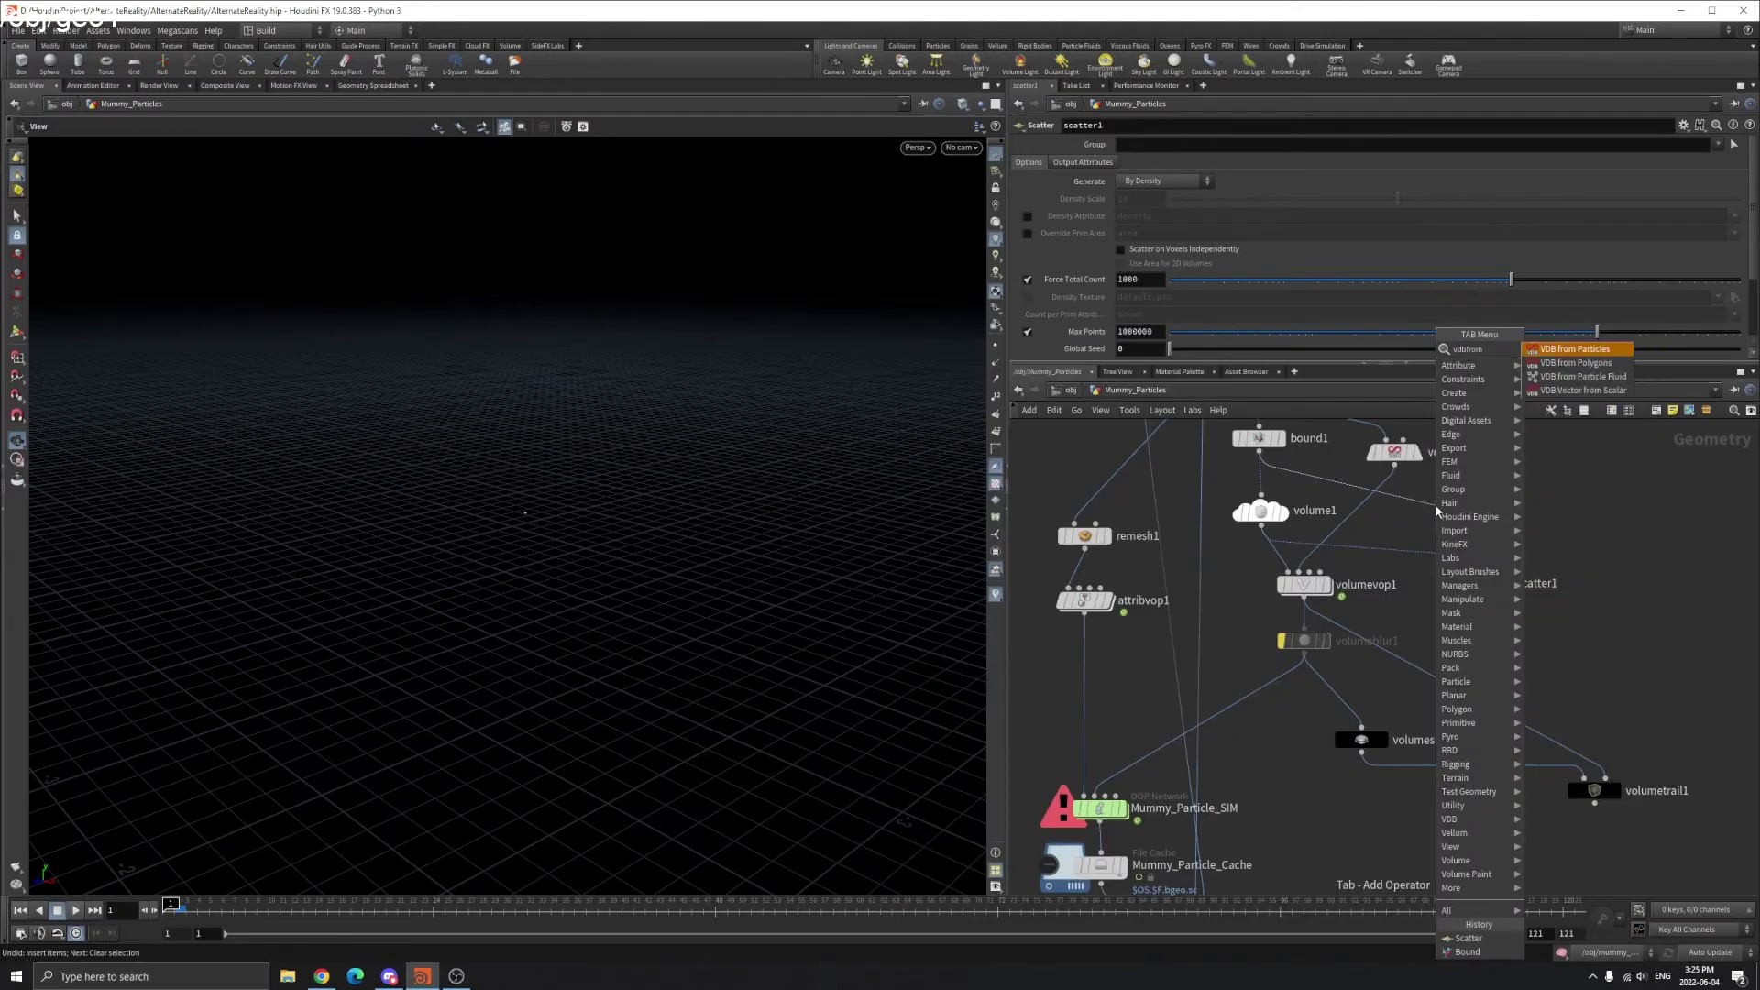
key(Return)
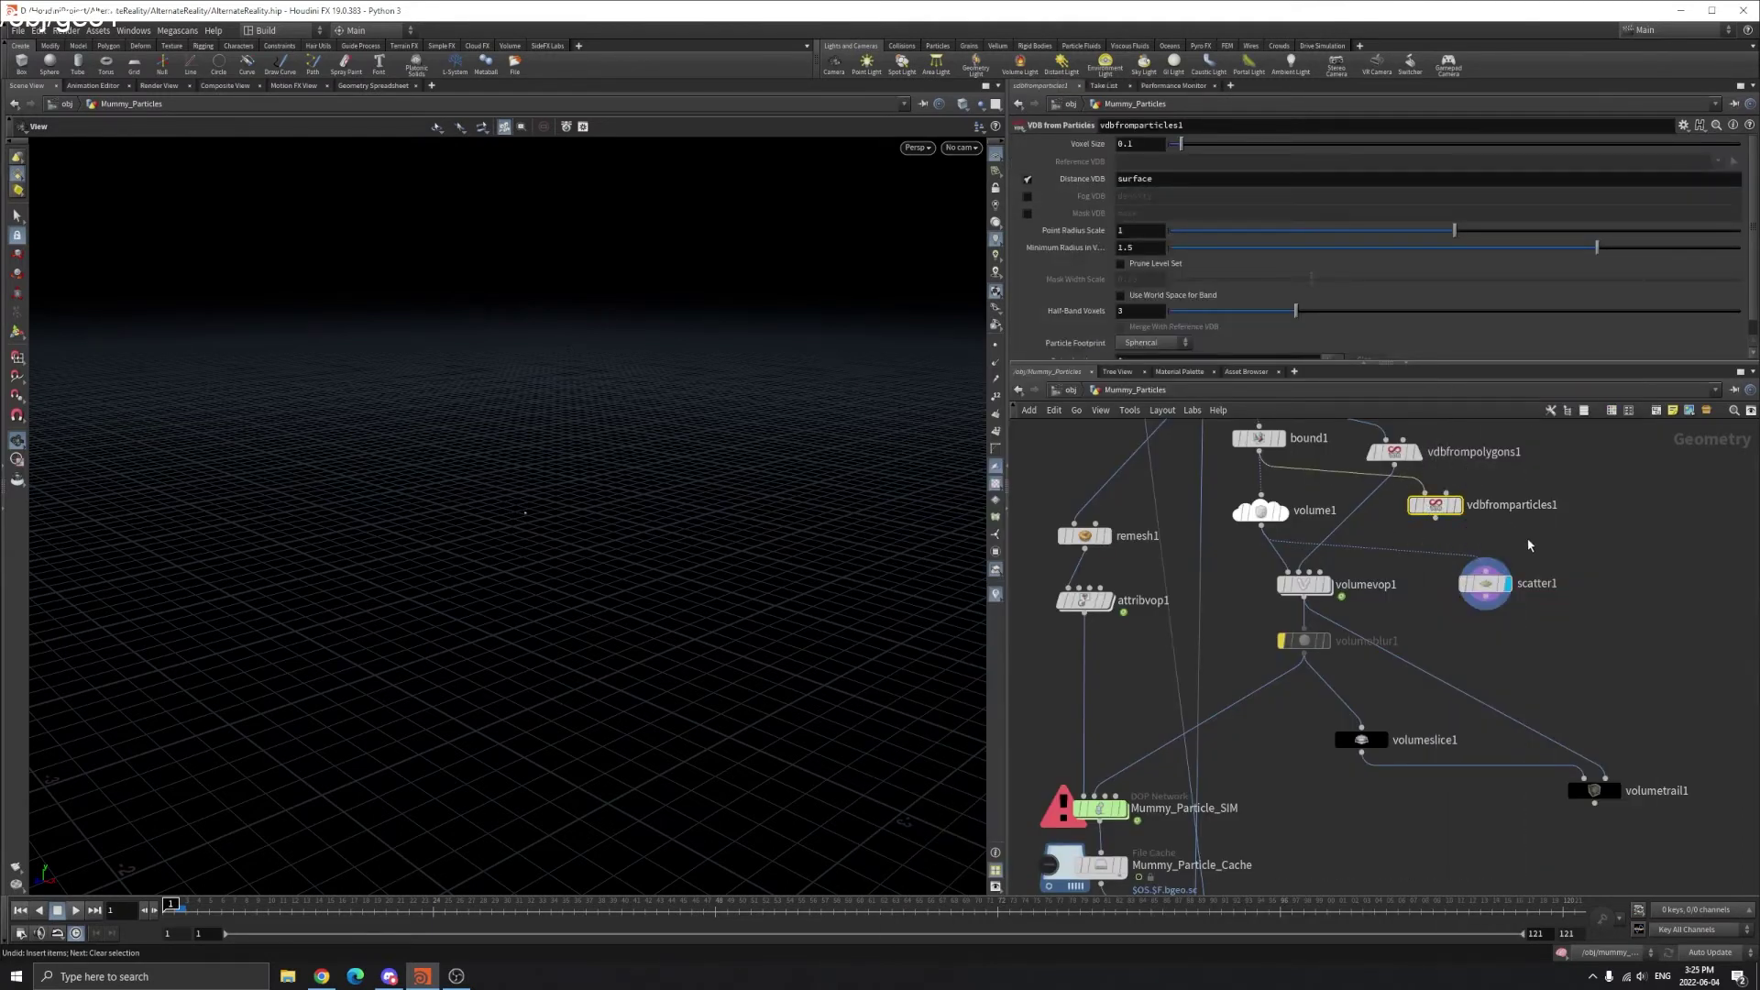
key(ctrl+z)
- Add a second VDB from Polygons node fed by bound1, display it, and tidy scatter1's placement
key(Tab)
text(vdbfro)
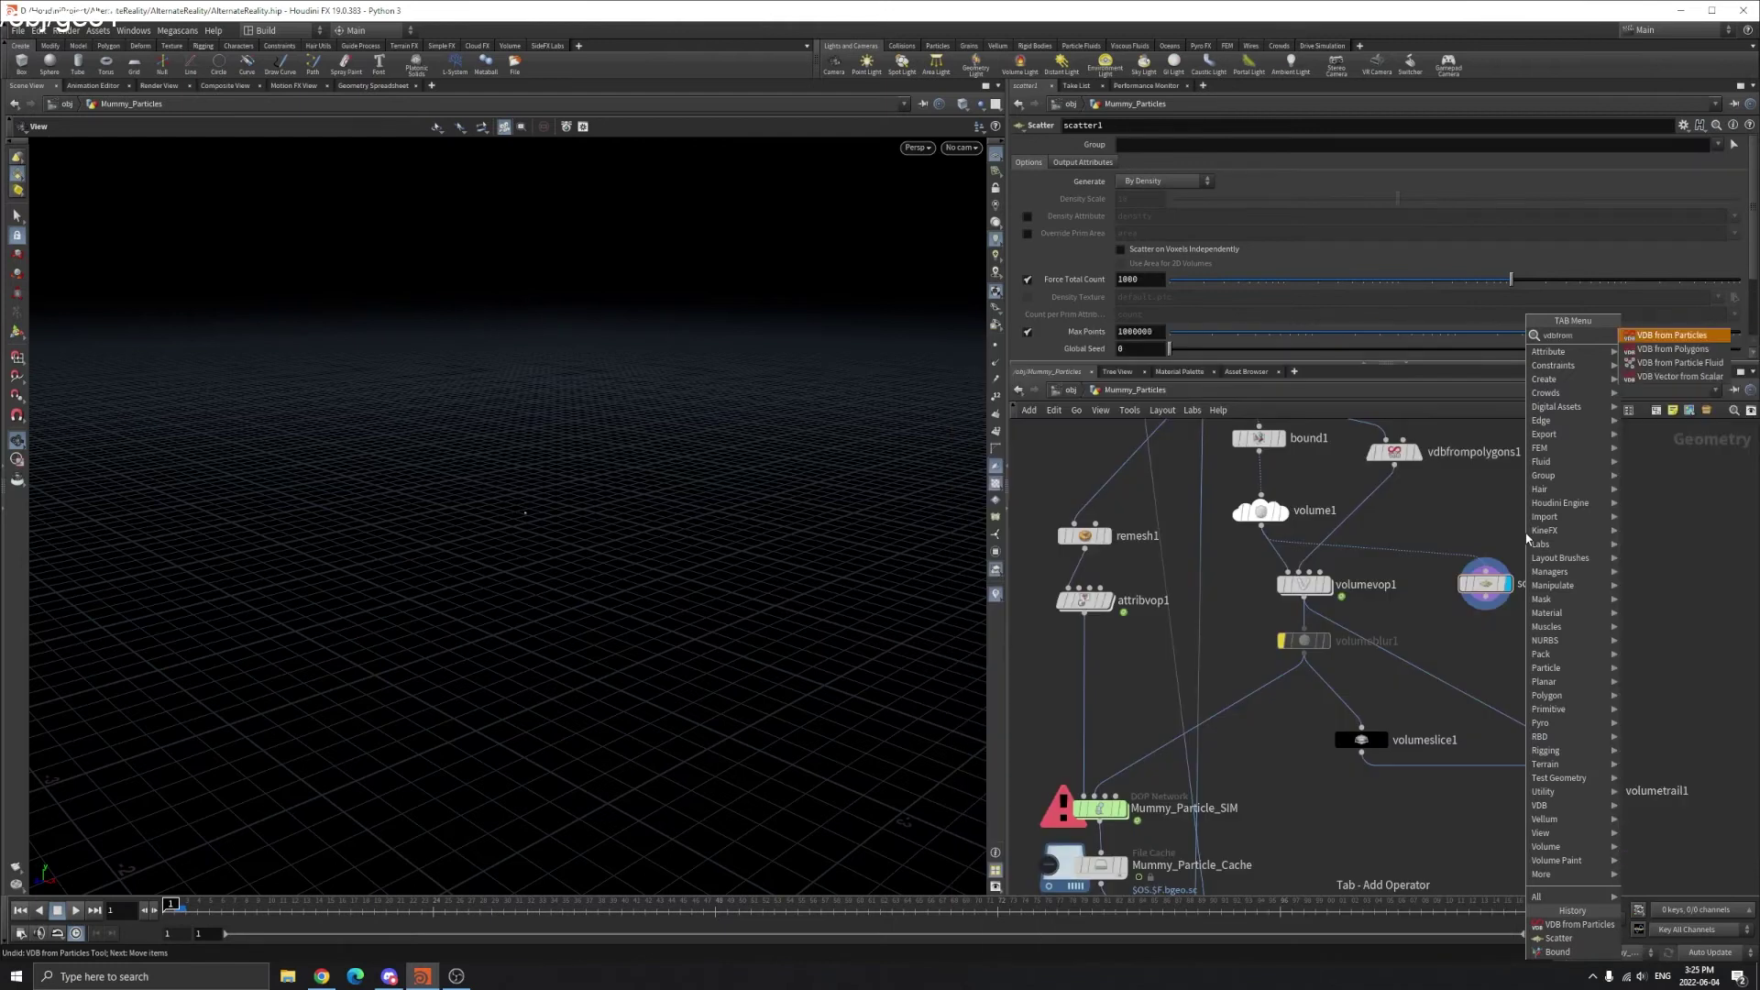
click(1672, 349)
click(1526, 533)
drag(1259, 454, 1496, 515)
click(1548, 533)
drag(1473, 583, 1476, 596)
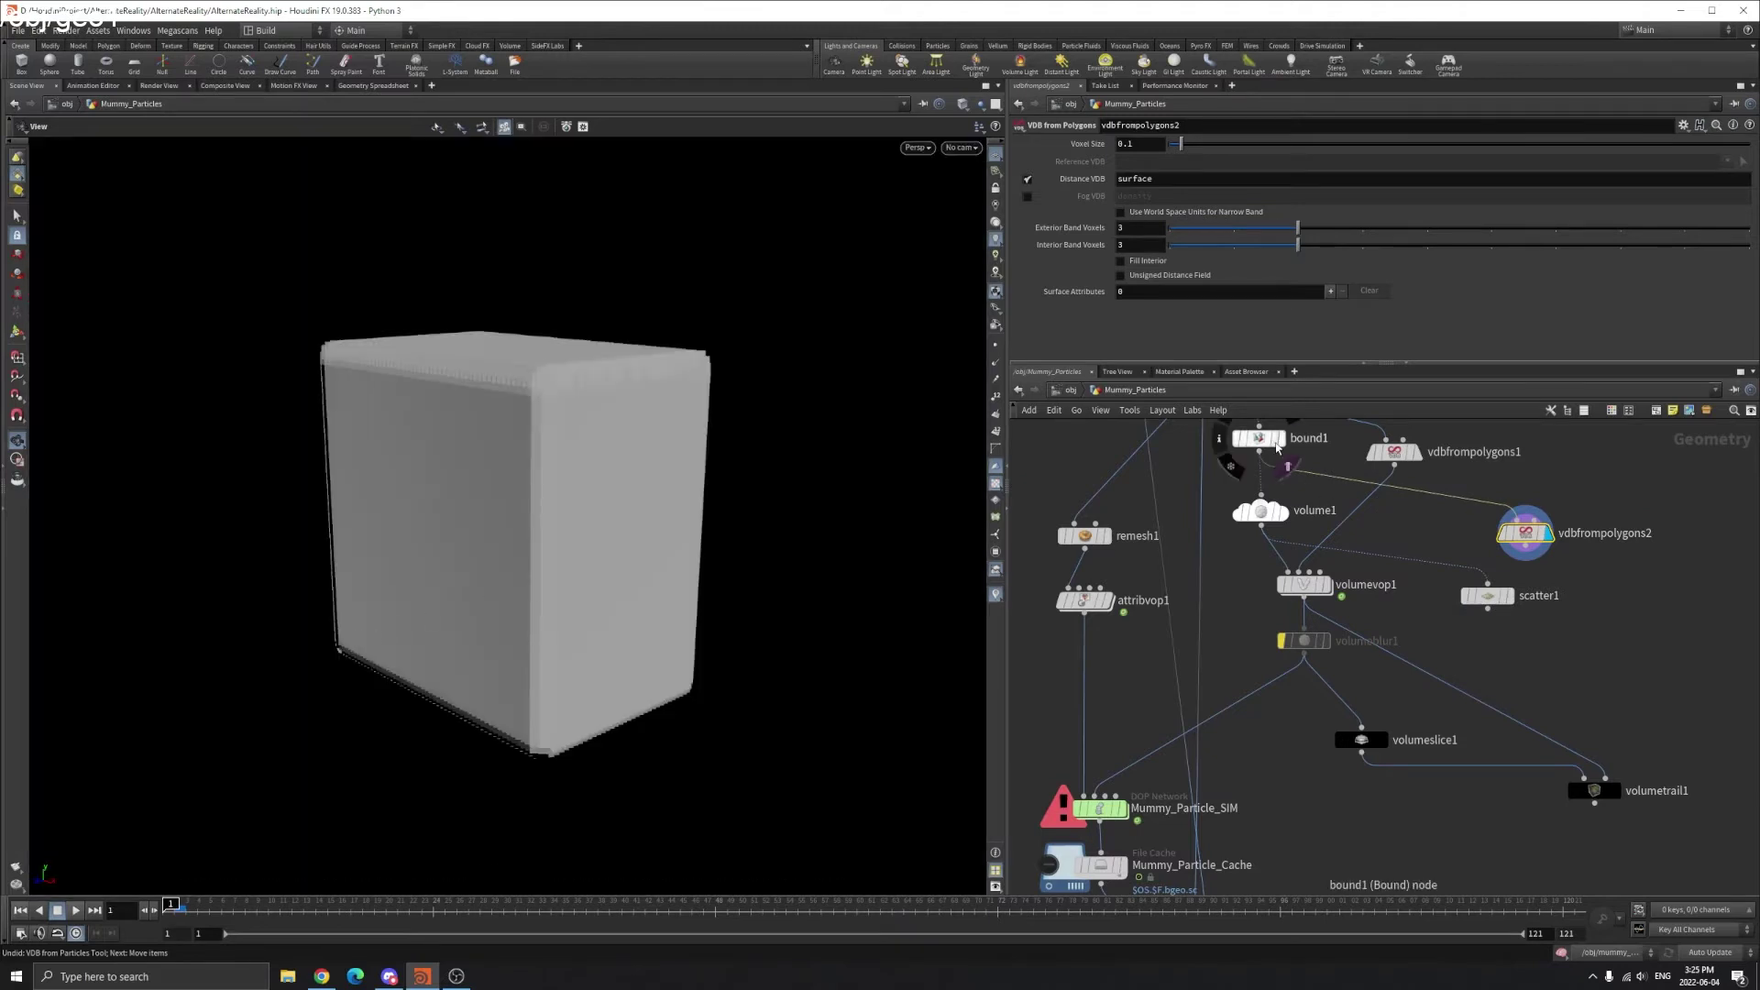
- Compare bound1 with vdbfrompolygons2, and switch vdbfrompolygons2 from a distance VDB to a fog VDB named density
click(1279, 439)
click(1547, 532)
click(1278, 439)
click(1547, 532)
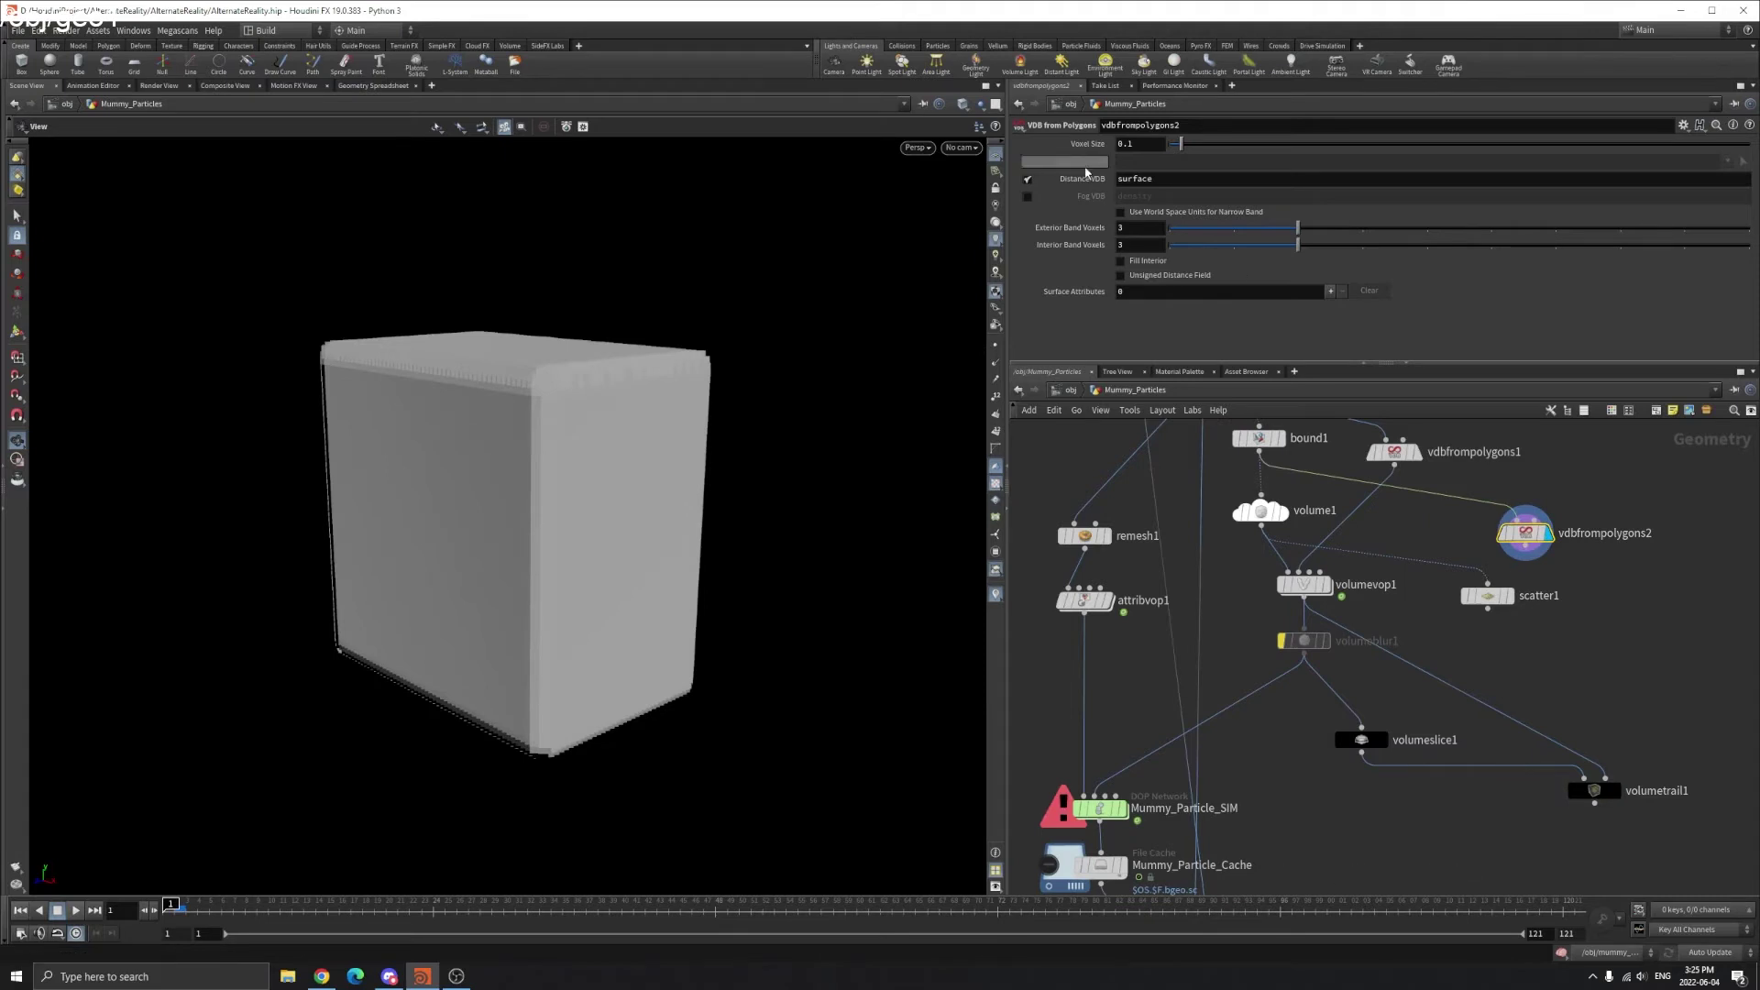
click(1028, 180)
click(1027, 197)
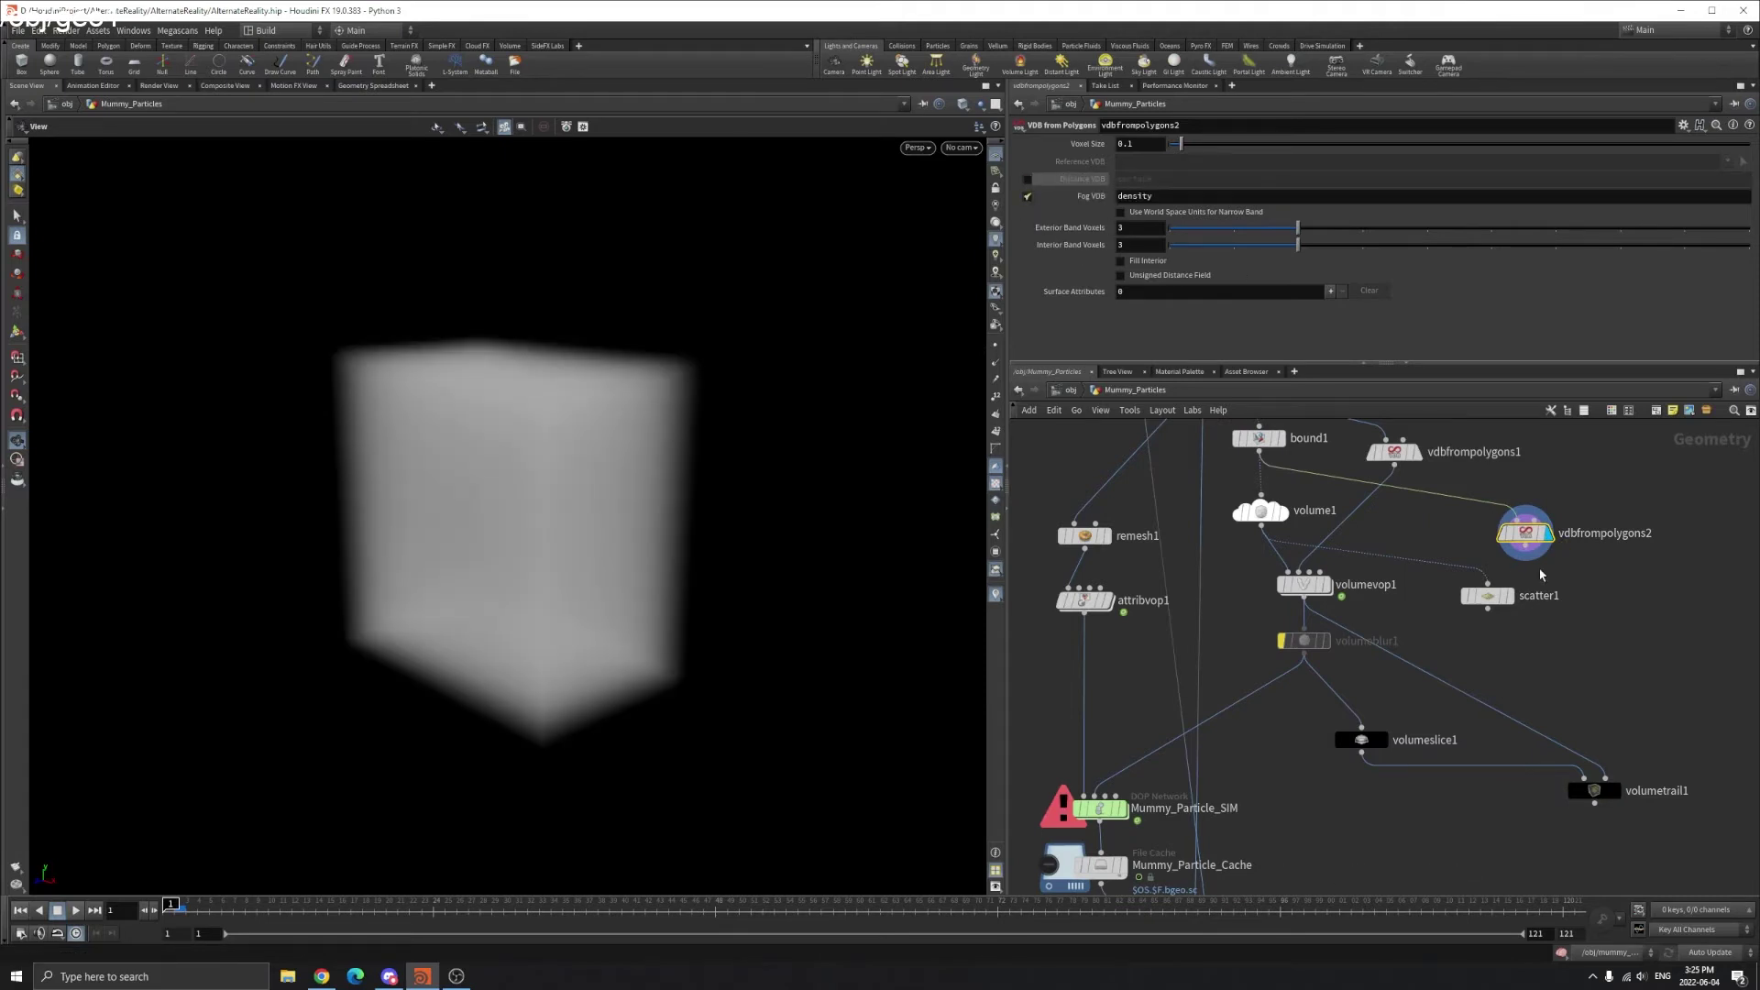
- Feed scatter1 from vdbfrompolygons2, display its points, and wire its output into volumetrail1's first input
click(1509, 596)
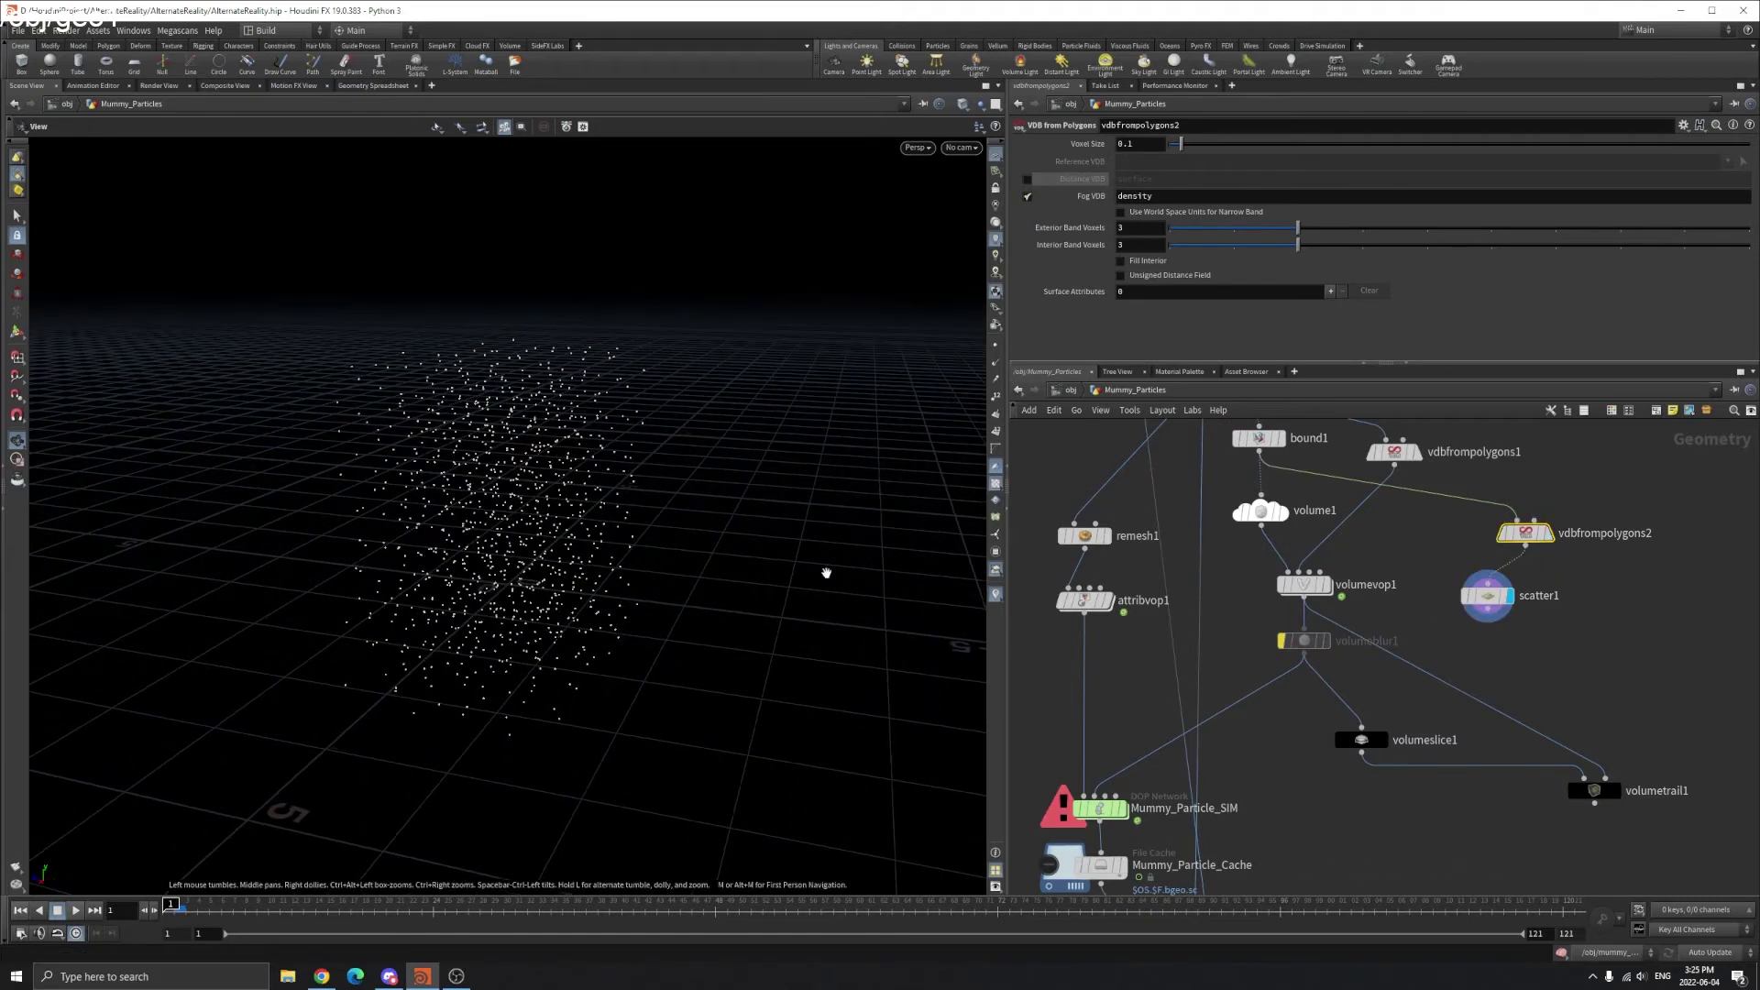
drag(1489, 621, 1599, 796)
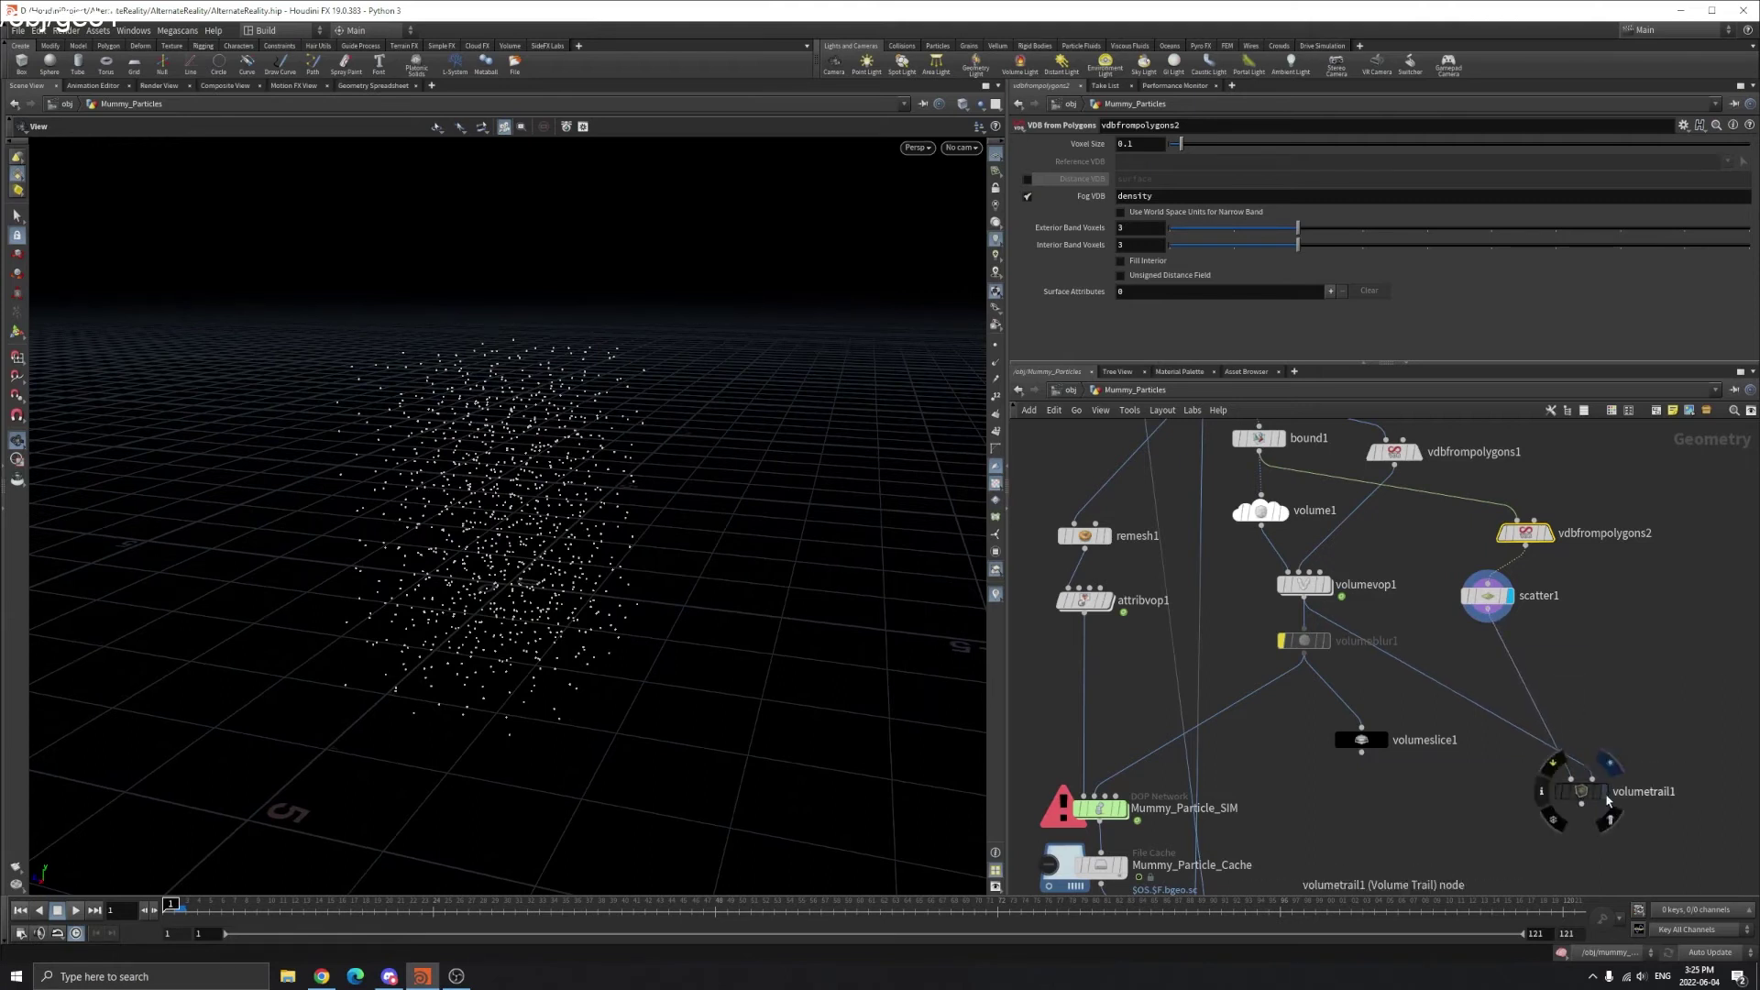
- Display volumetrail1's output from several angles and set its Trail Length to 0.89
click(1606, 797)
drag(396, 495, 701, 447)
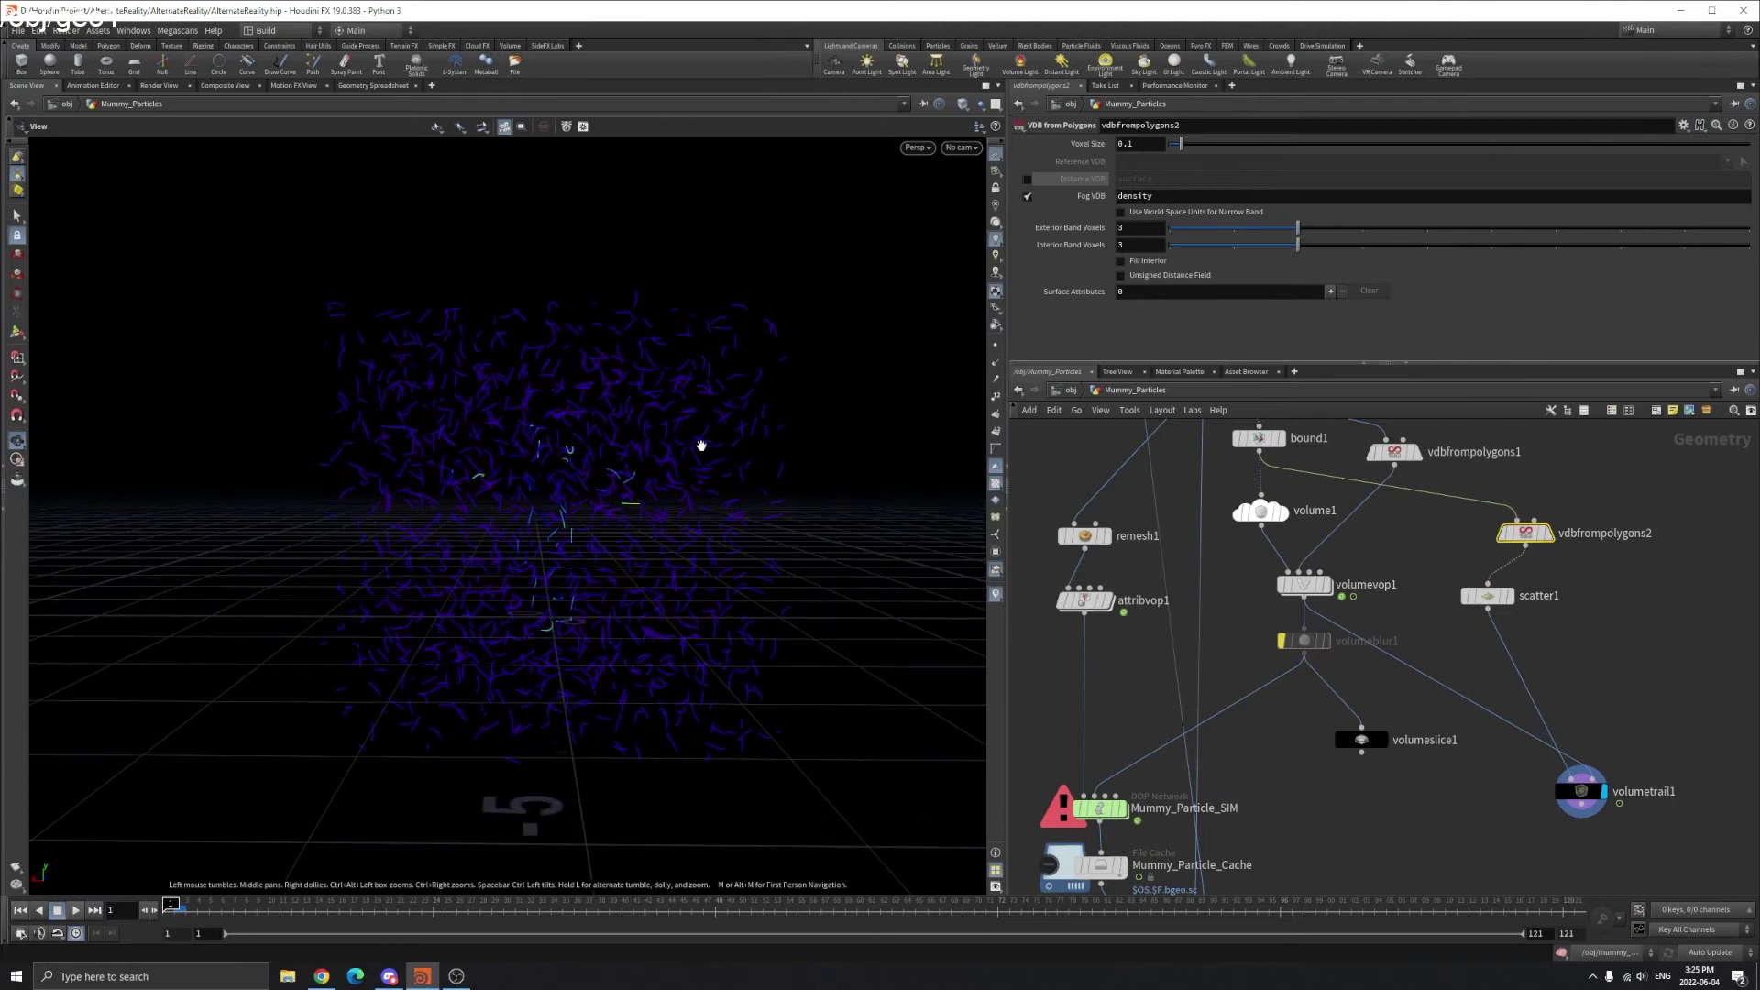
click(1581, 790)
drag(1178, 200, 1220, 219)
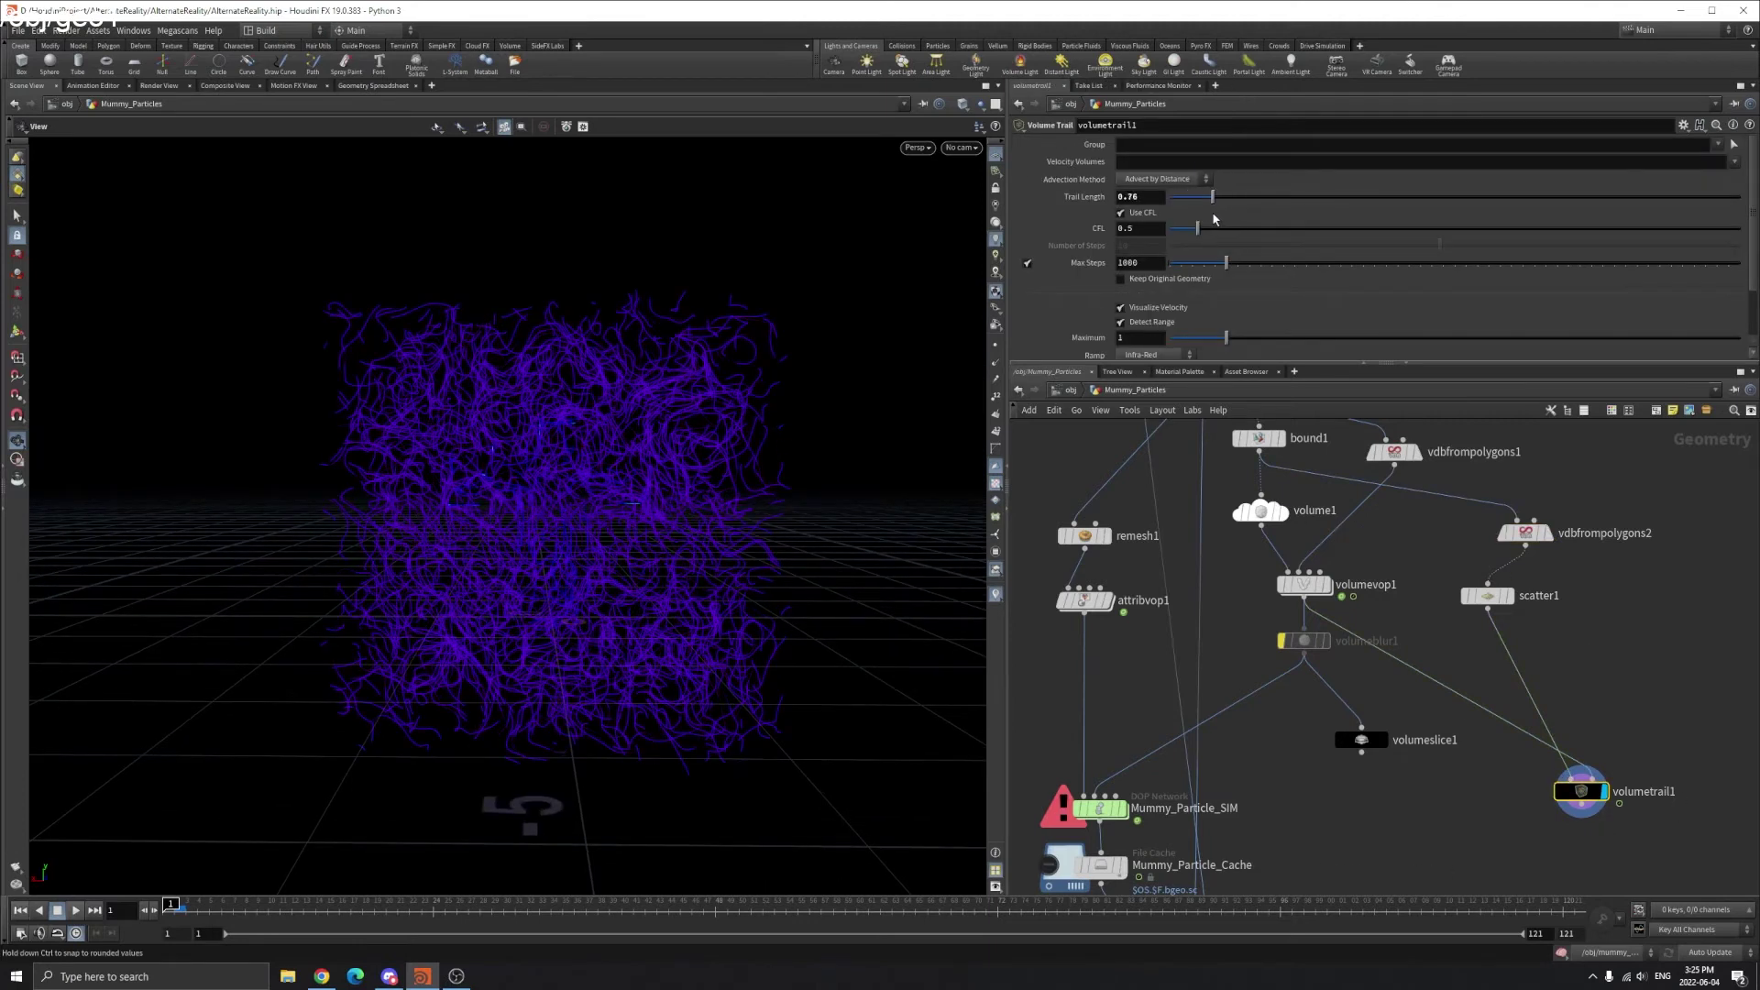
drag(680, 431, 642, 440)
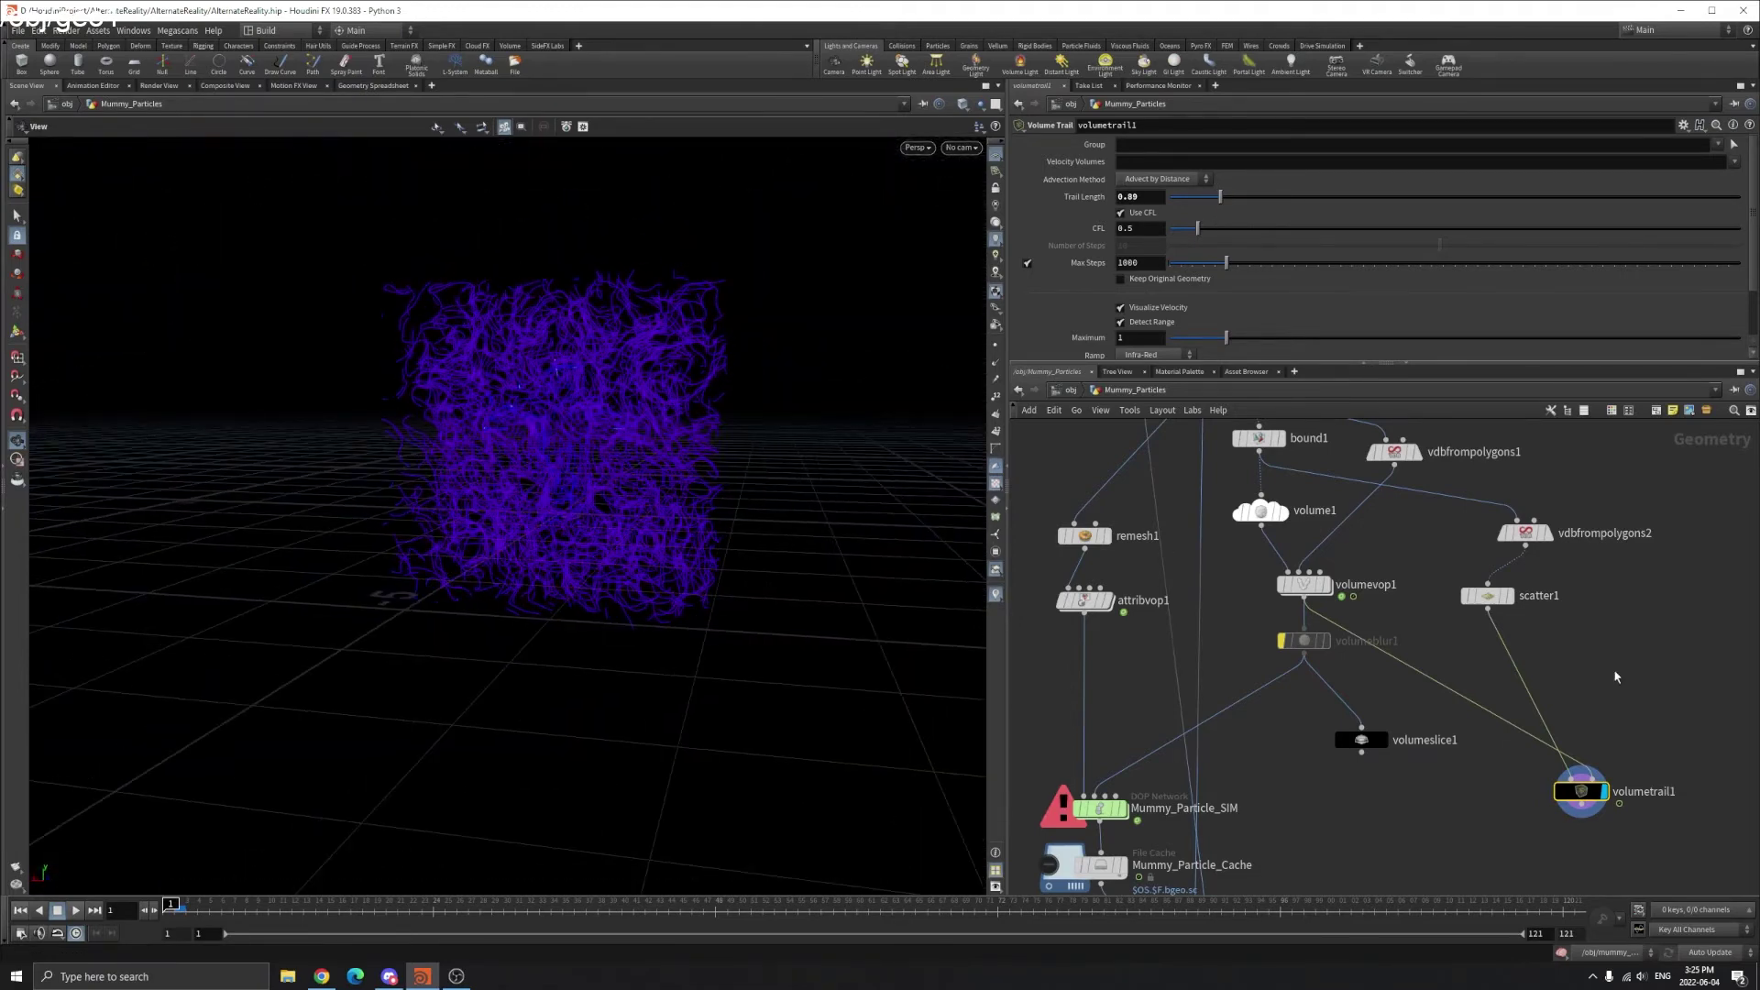
- Reduce vdbfrompolygons1's voxel size and check the trails around the character
middle_drag(1556, 499, 1553, 548)
click(1392, 503)
drag(1188, 145, 1172, 151)
mouse_move(620, 452)
mouse_down()
mouse_move(675, 448)
mouse_move(610, 440)
mouse_move(773, 464)
mouse_move(706, 393)
mouse_move(550, 393)
mouse_move(648, 479)
mouse_move(931, 492)
mouse_up()
- Wire volumeslice1 into volumetrail1's first input, set the slice to the XY Plane, and move volumeslice1 closer to volumetrail1
drag(1359, 802, 1557, 827)
drag(926, 550, 863, 563)
click(1359, 790)
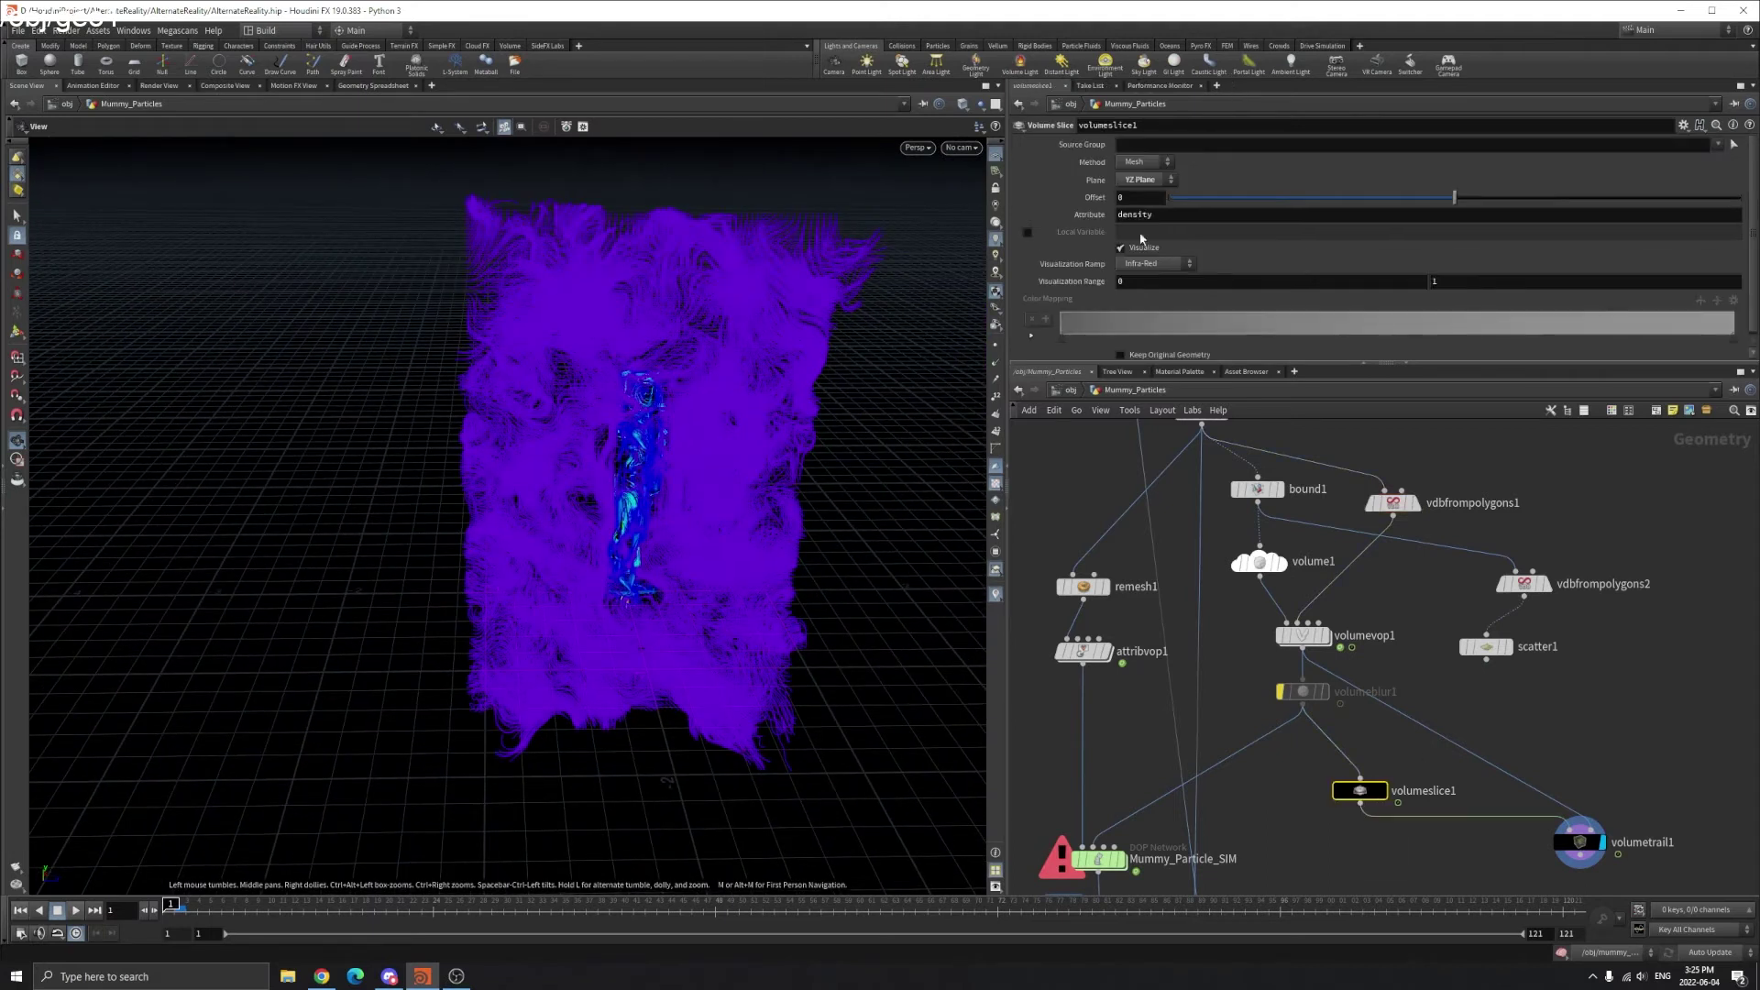
mouse_move(660, 385)
mouse_down()
mouse_move(480, 377)
mouse_move(392, 334)
mouse_move(641, 393)
mouse_up()
drag(1373, 799, 1431, 799)
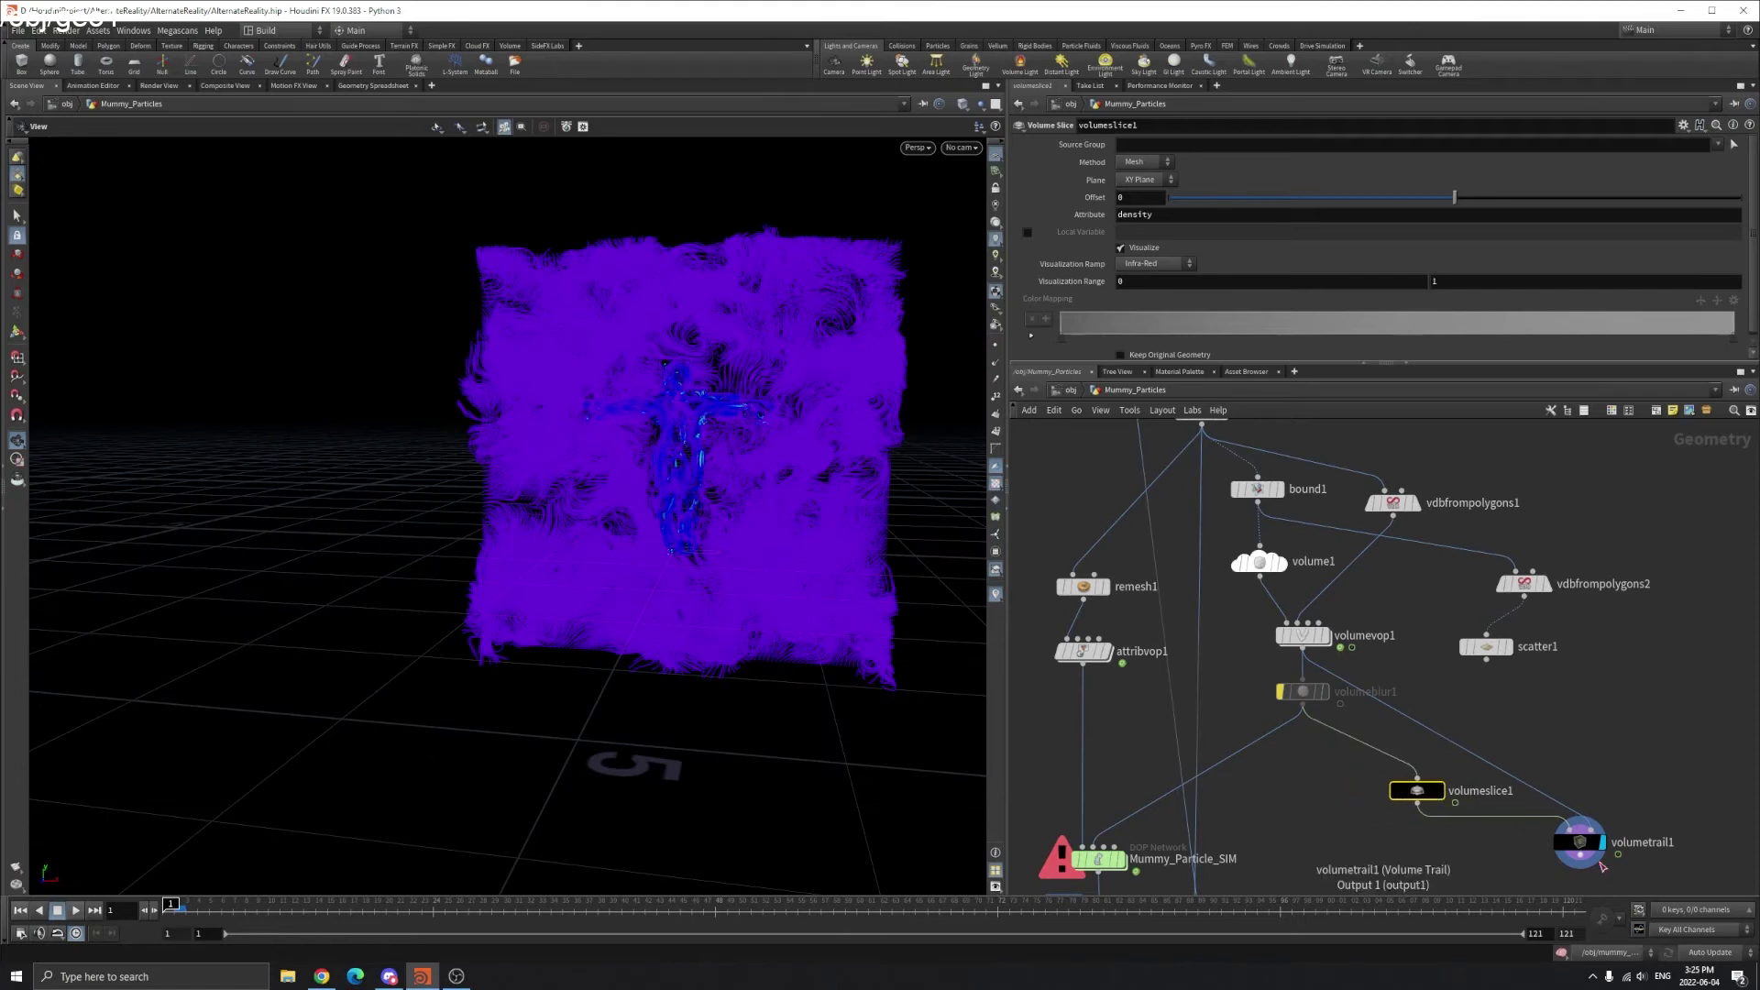
middle_drag(1563, 866, 1477, 701)
click(1532, 688)
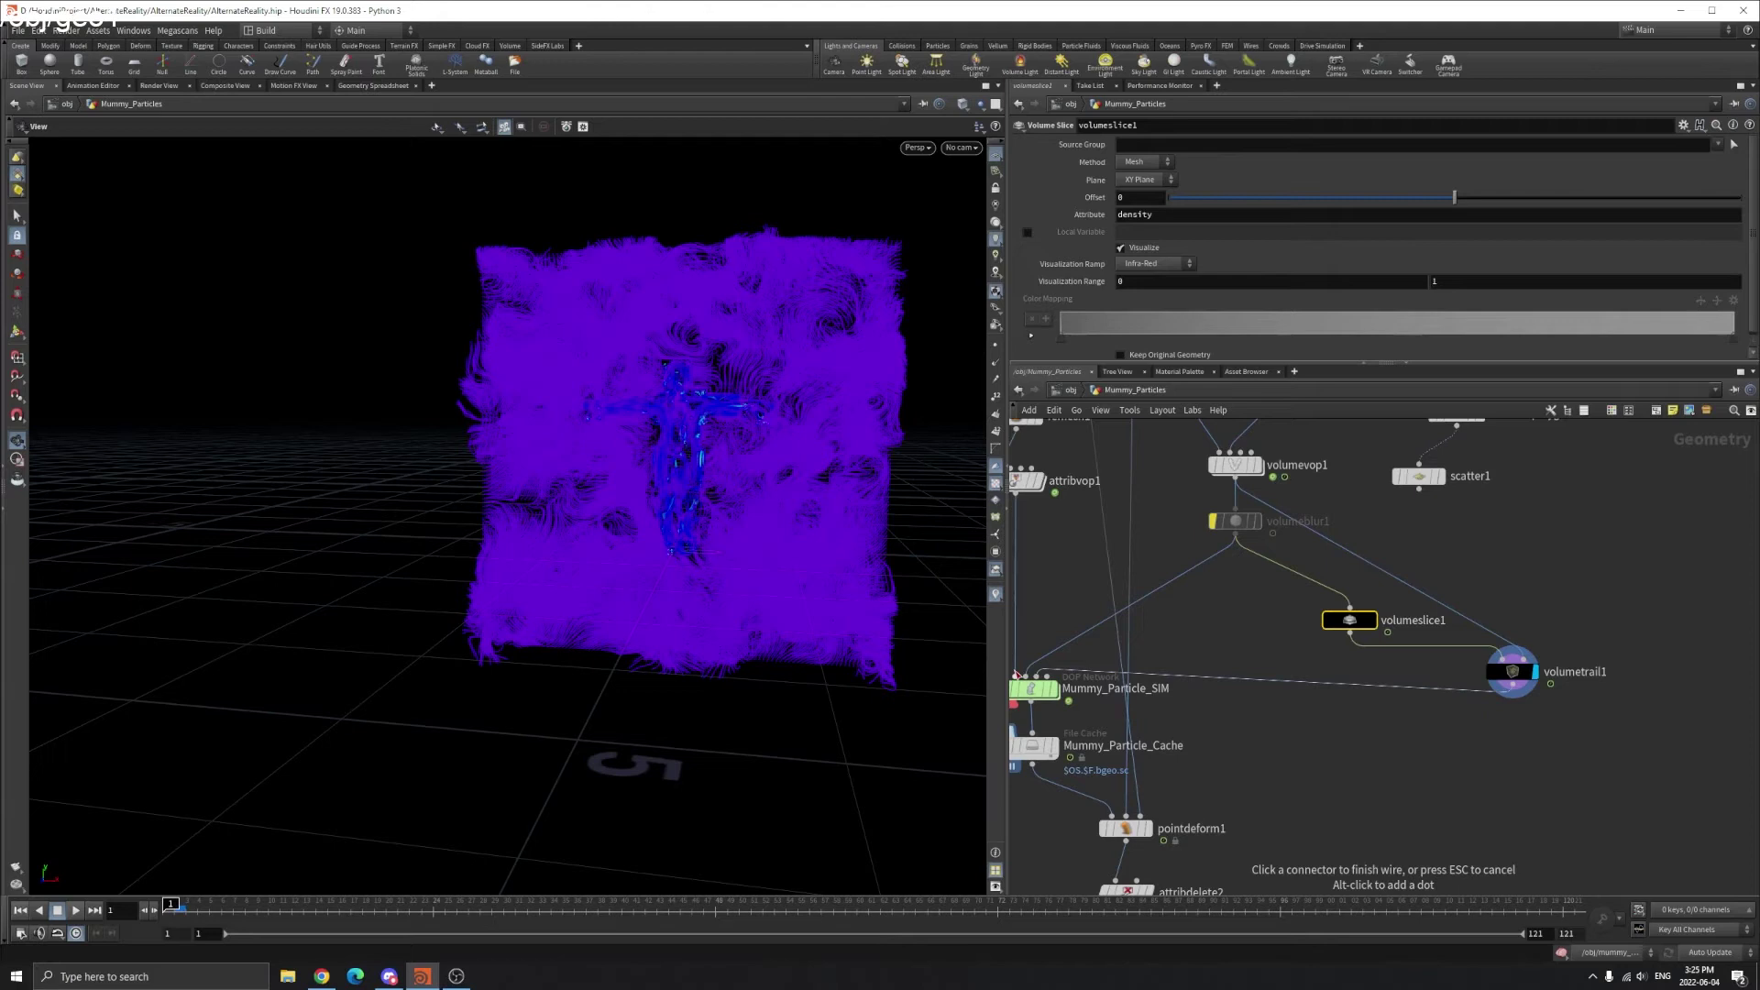
key(Escape)
- Delete the unused vdbfrompolygons2 and scatter1 nodes
middle_drag(1210, 518, 1315, 611)
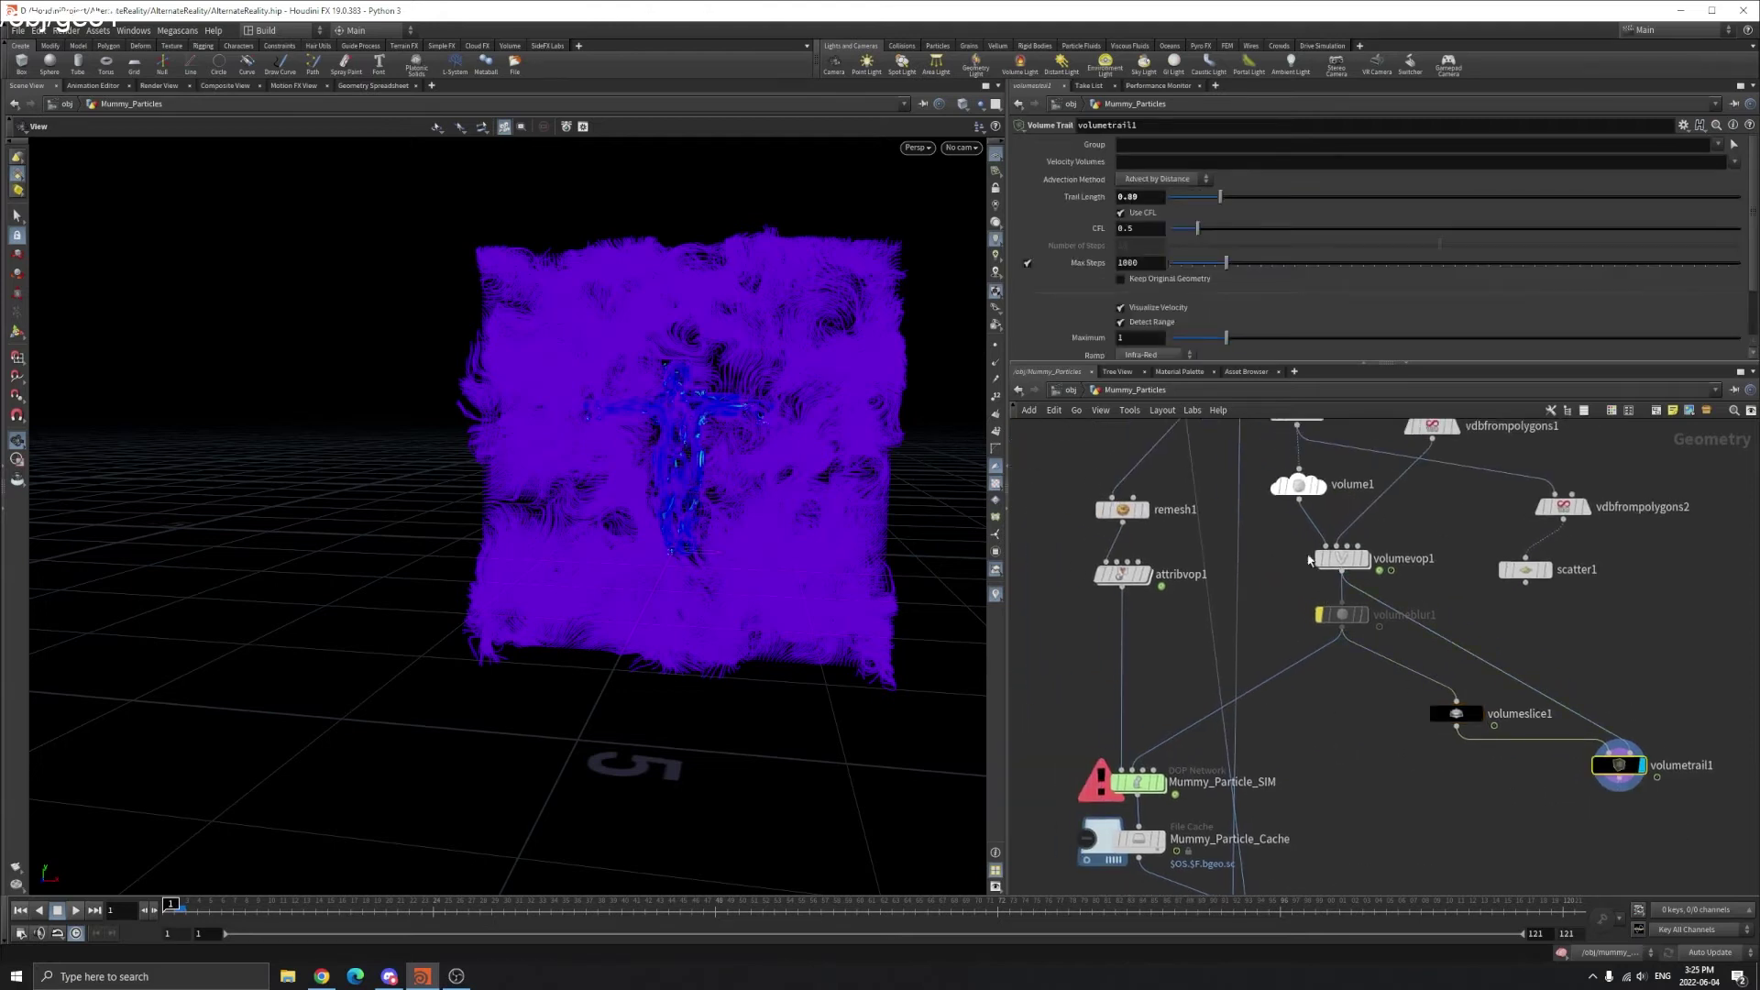
click(1342, 558)
scroll(1581, 623, down, 2)
click(1602, 709)
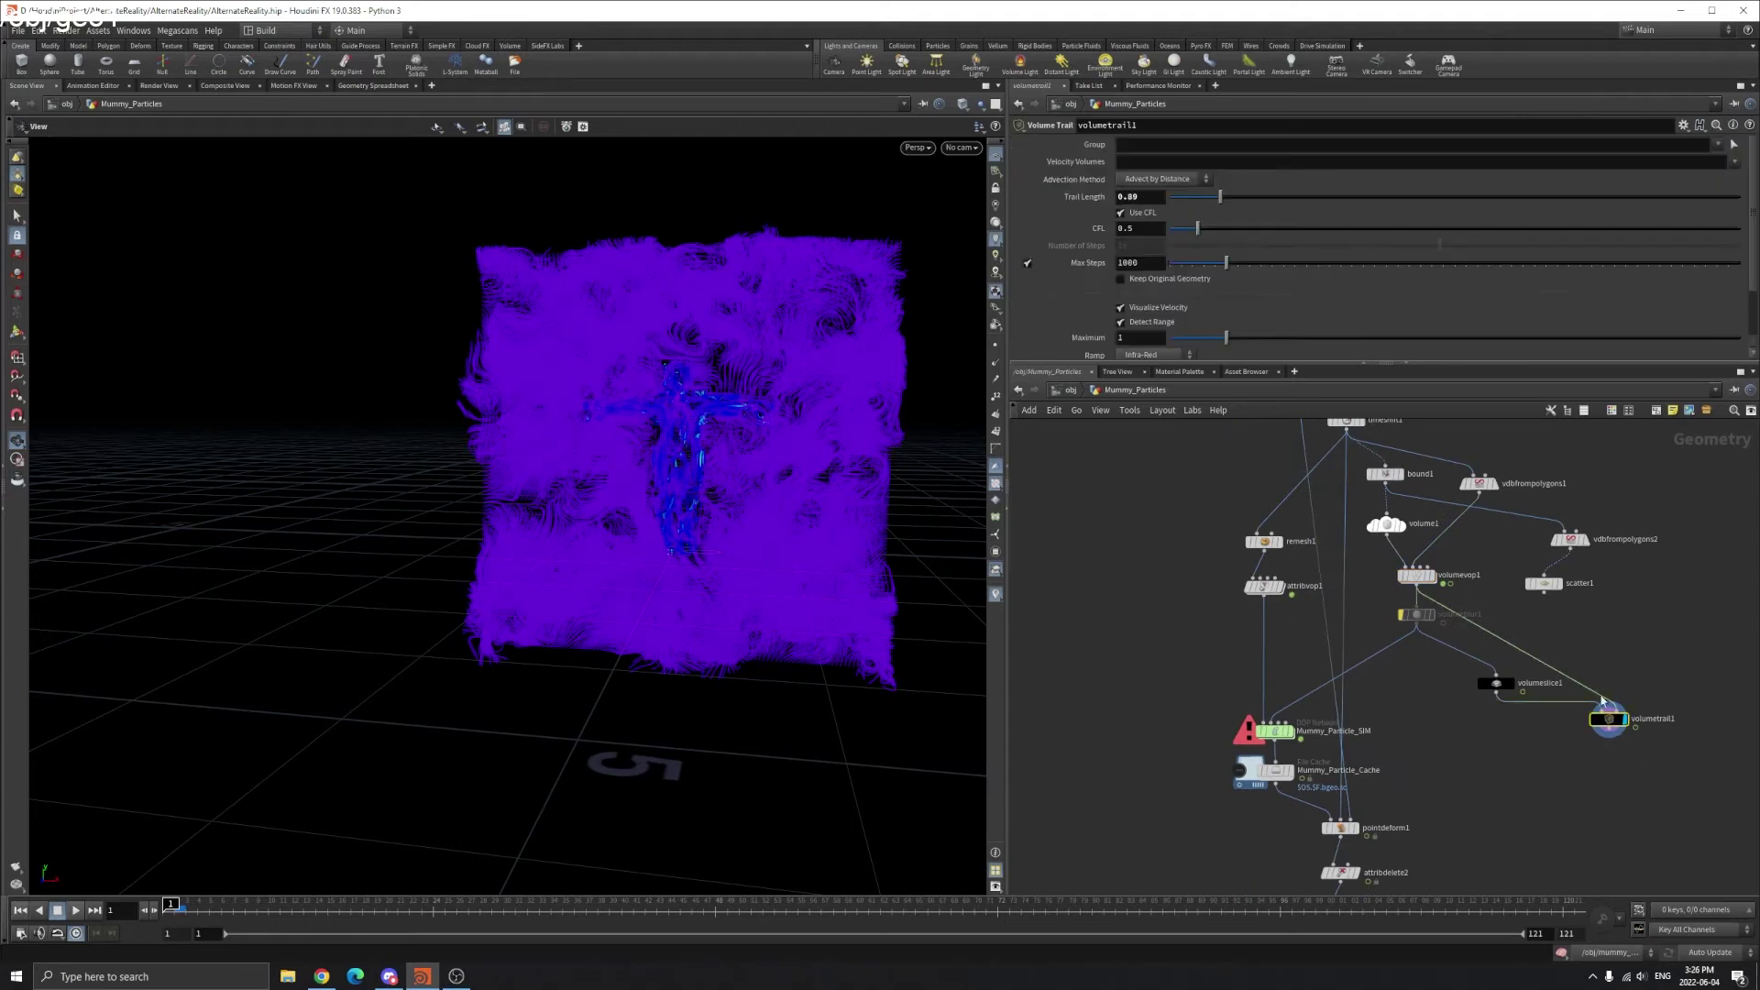
drag(1567, 588, 1545, 544)
key(Delete)
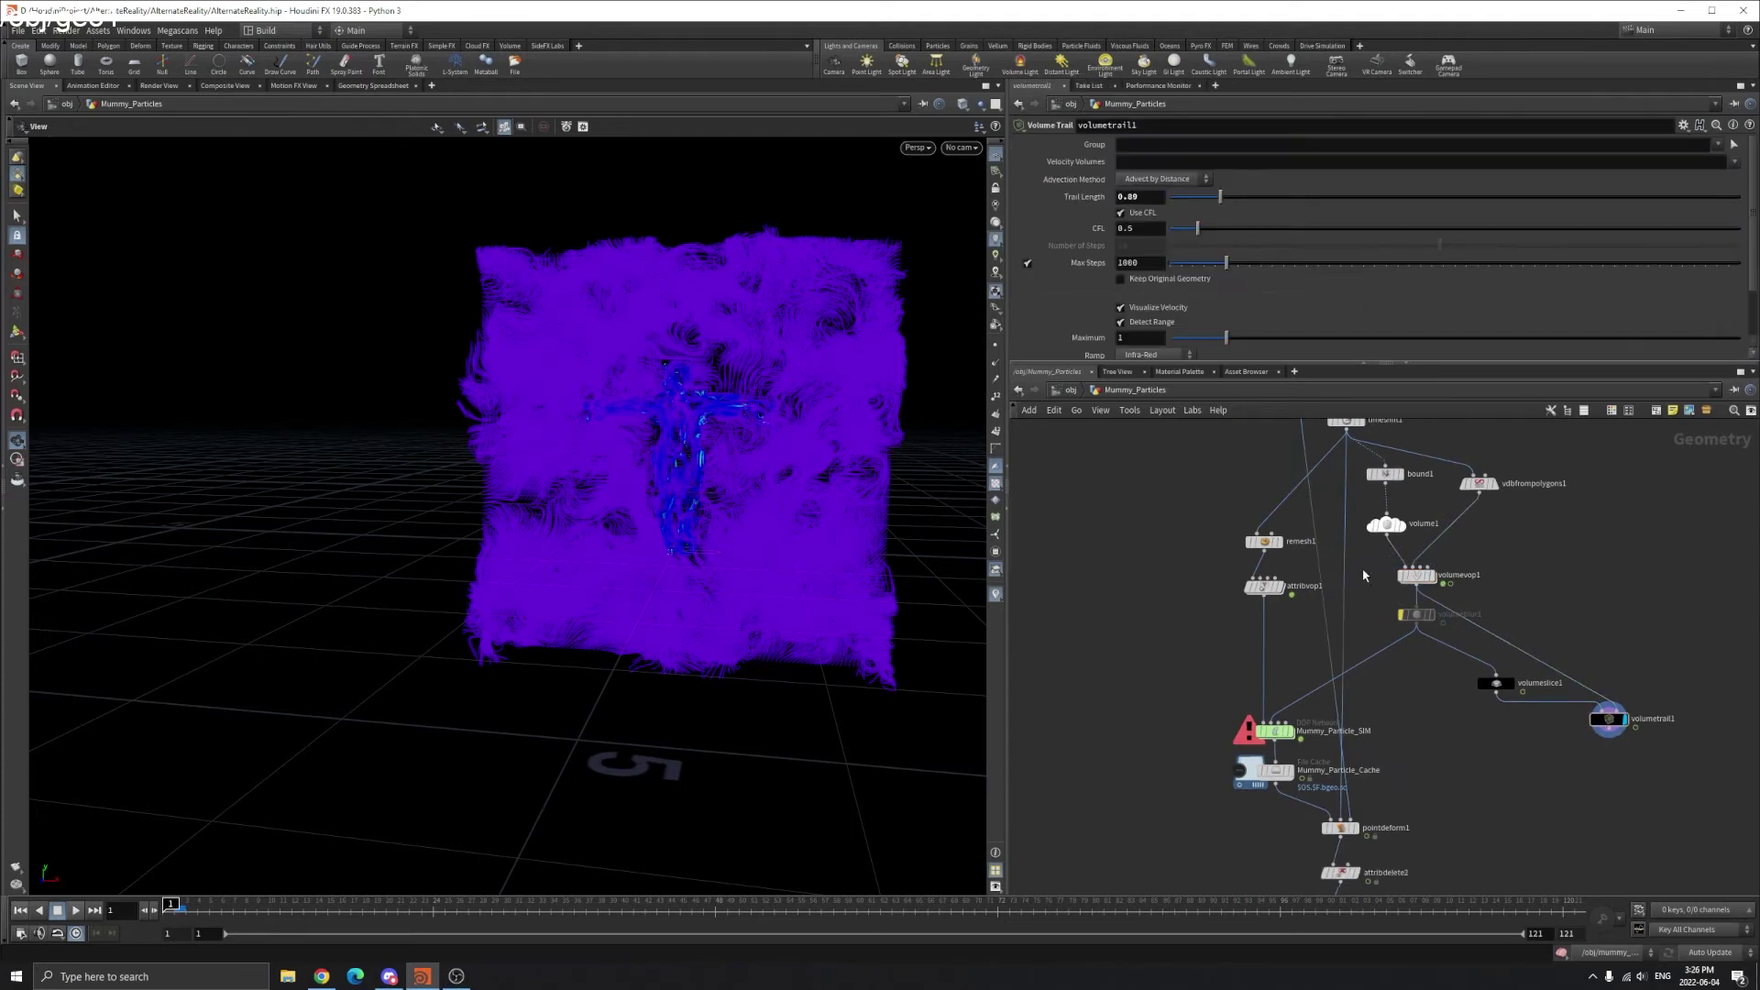
- Wire volumevop1's output directly into Mummy_Particle_SIM's second input, replacing the connection from volumeblur1
scroll(1367, 676, up, 2)
middle_drag(1603, 725, 1405, 640)
drag(1603, 684, 1544, 626)
middle_drag(1114, 439, 1233, 530)
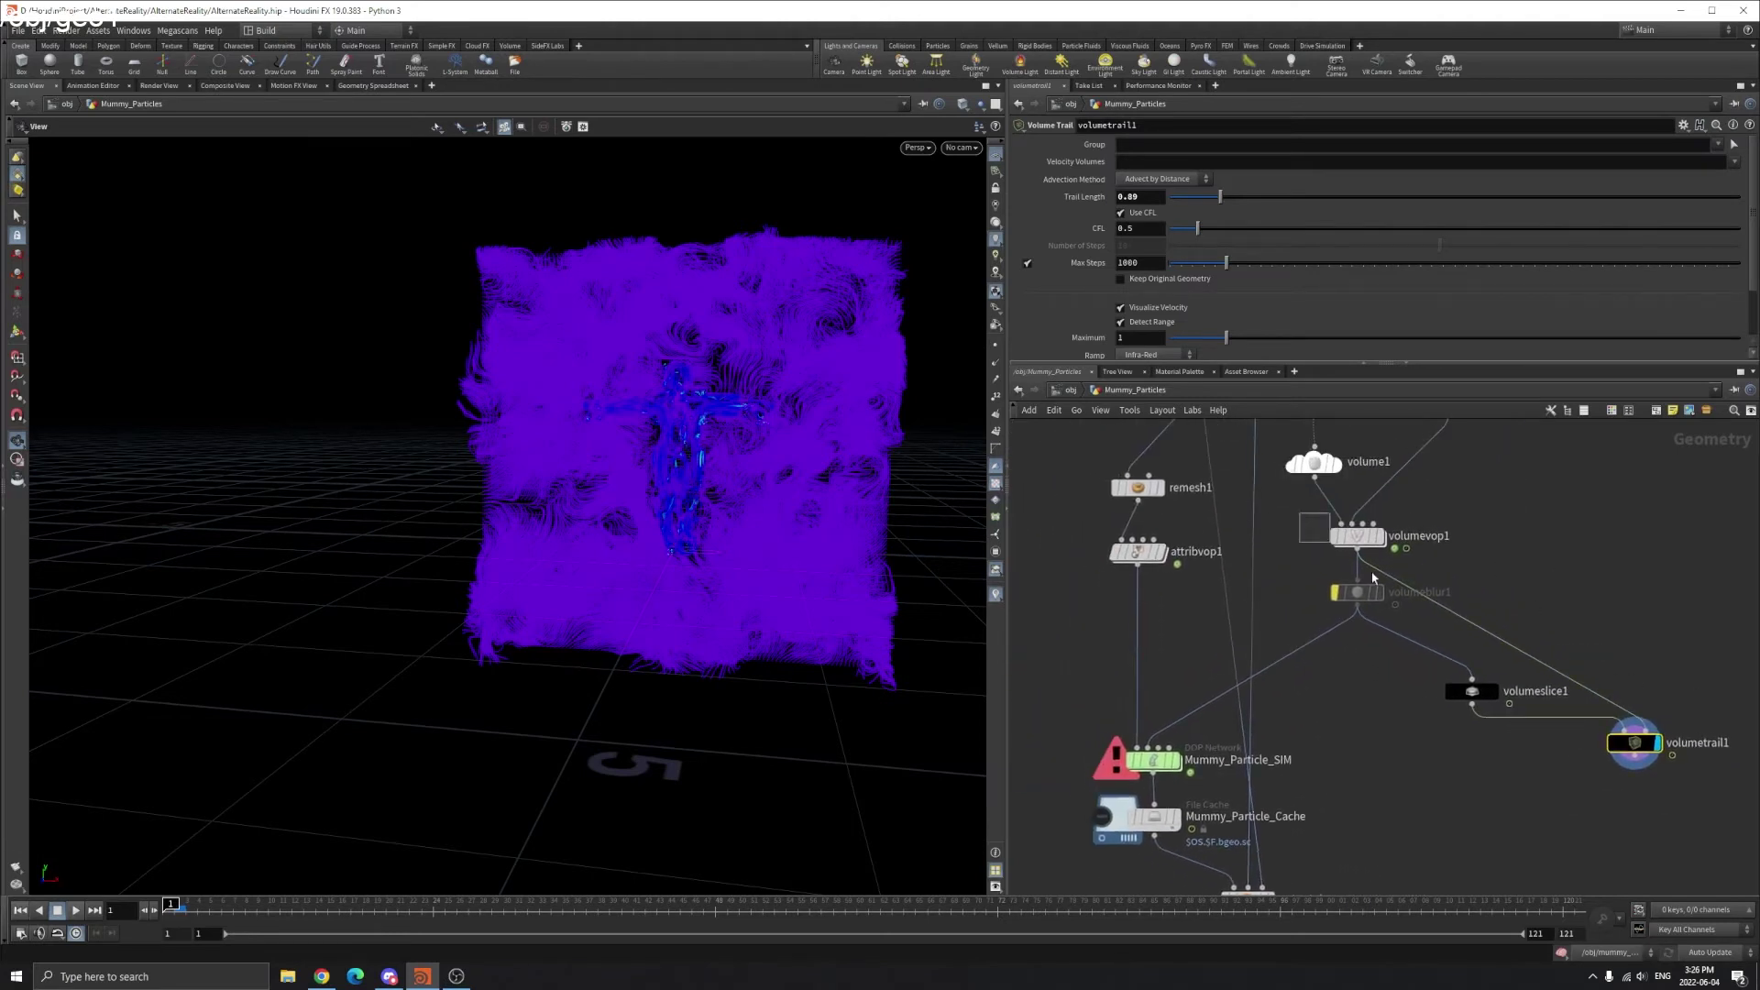
drag(1373, 578, 1370, 583)
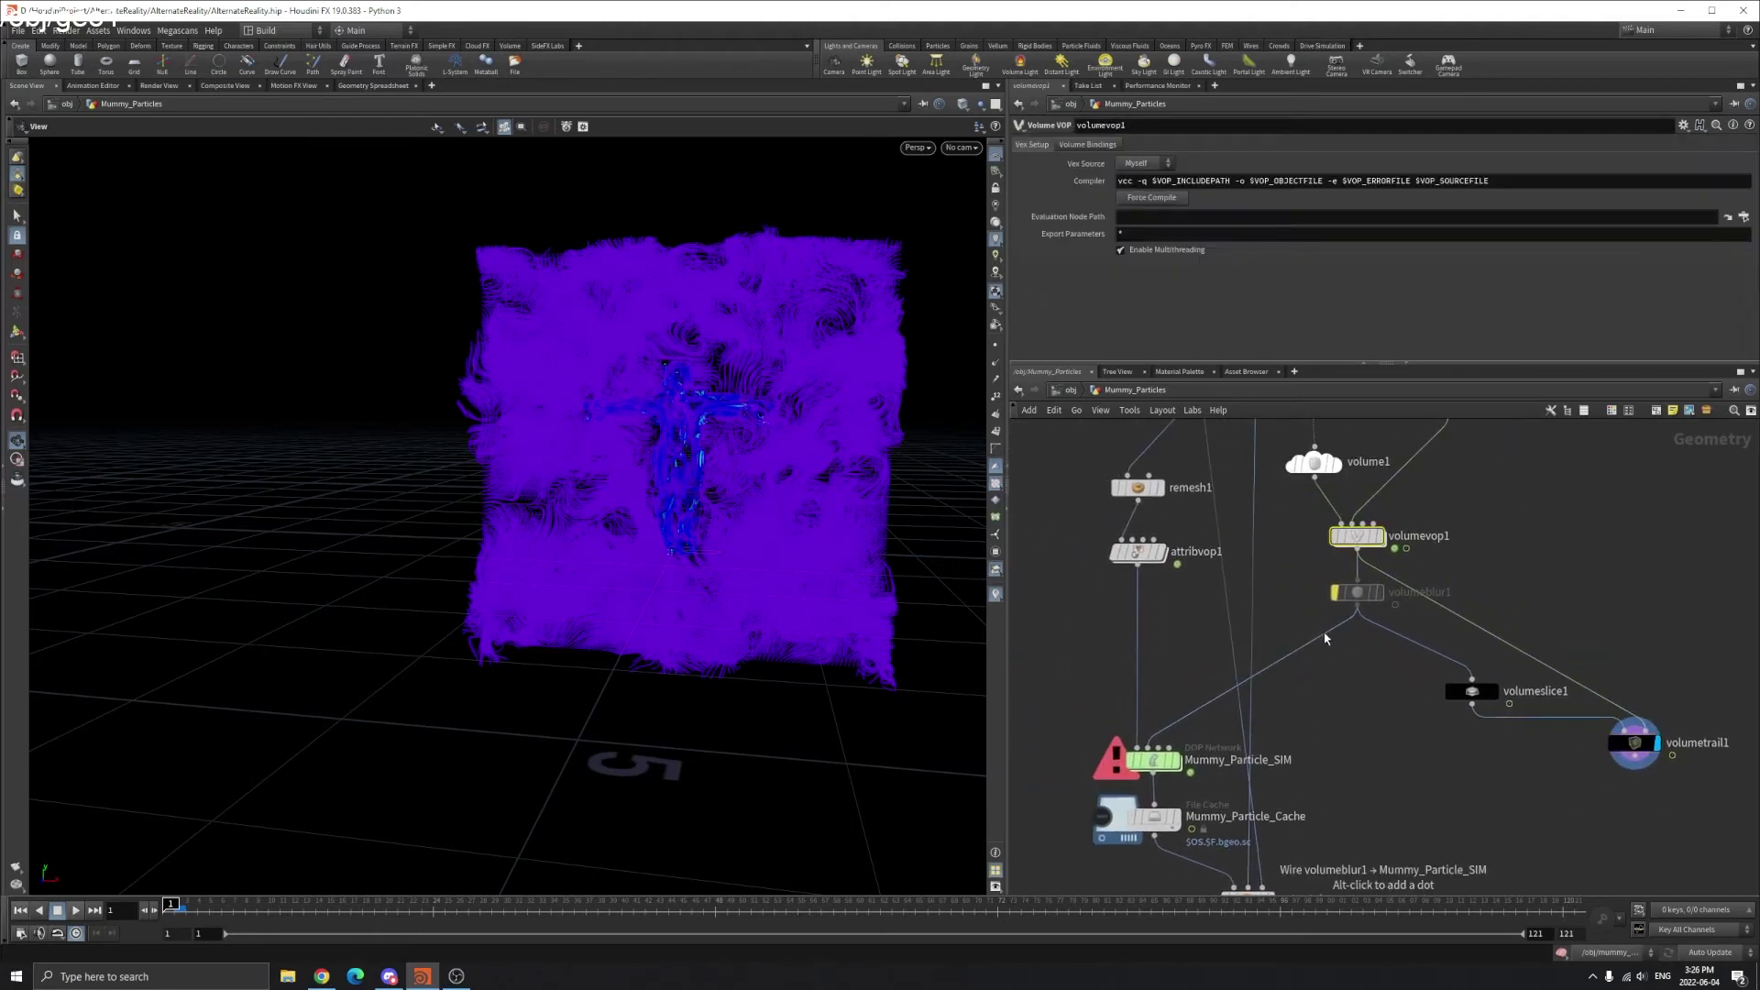
click(1357, 551)
click(1146, 762)
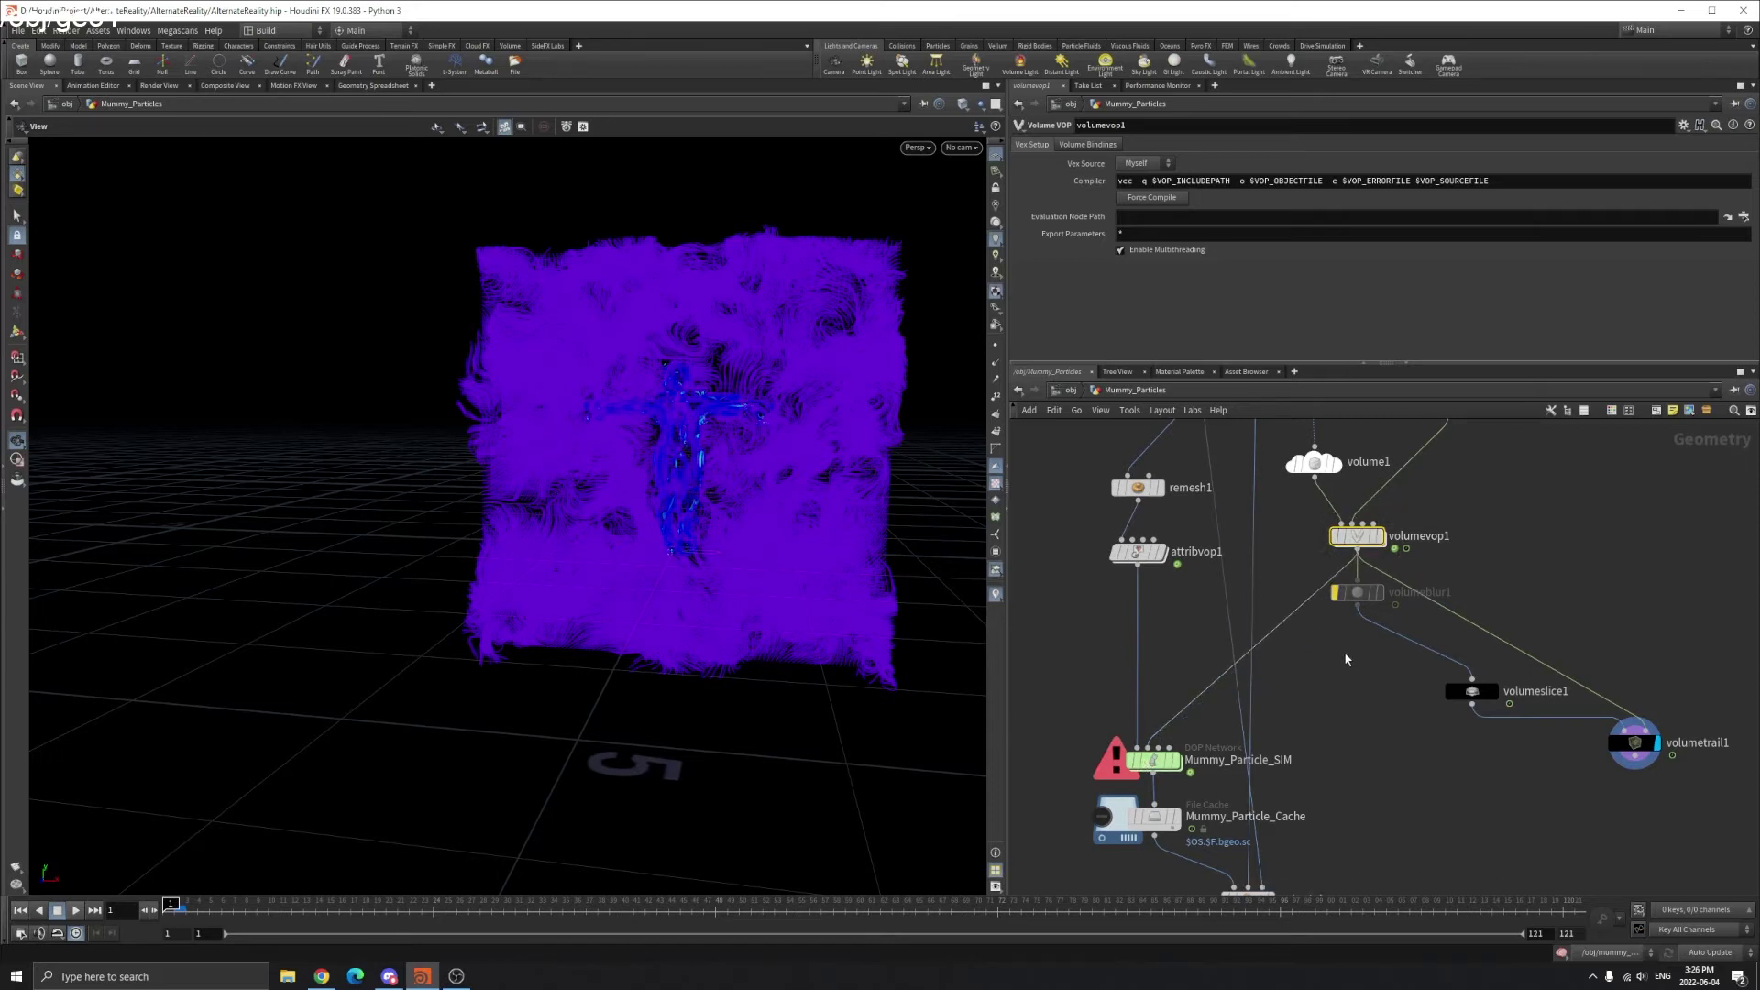
- Select the bypassed volumeblur1 and review its blur radius and reduction settings
scroll(1357, 632, up, 2)
click(1354, 575)
drag(1354, 564, 1358, 607)
middle_drag(1324, 883, 1371, 836)
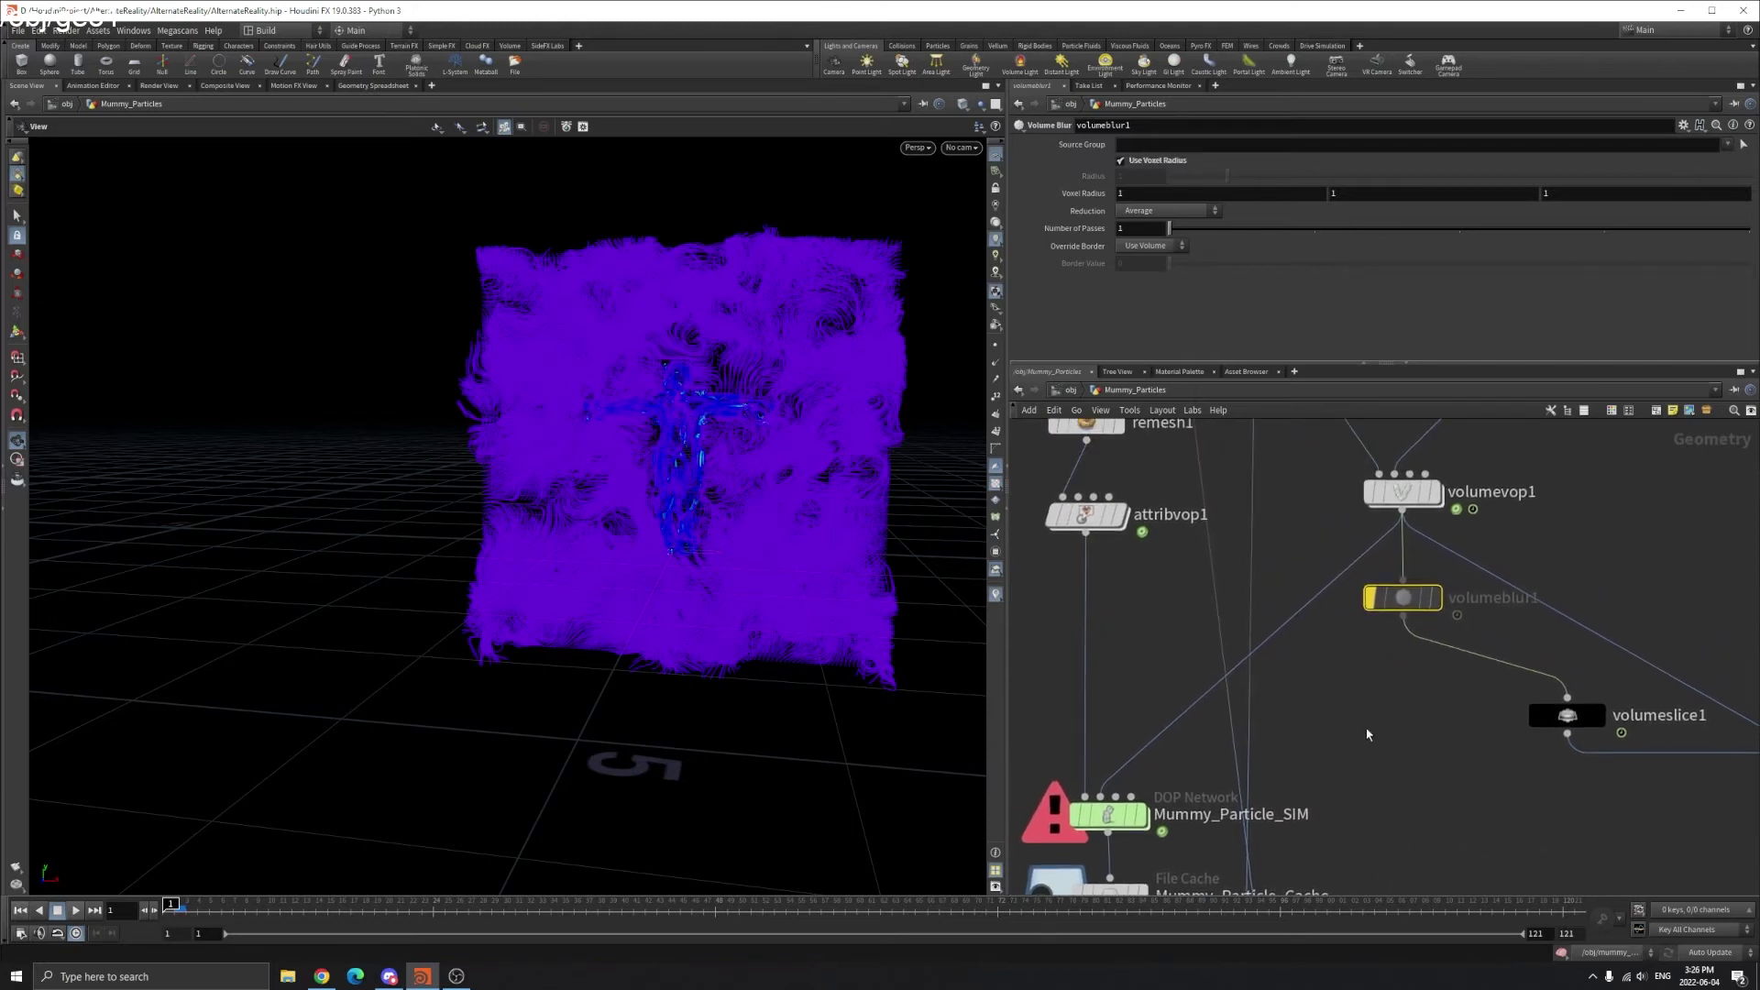
- Inspect volumetrail1's node info for its point counts and attributes, and close the info window
middle_drag(1492, 753, 1277, 674)
click(1599, 724)
click(1525, 712)
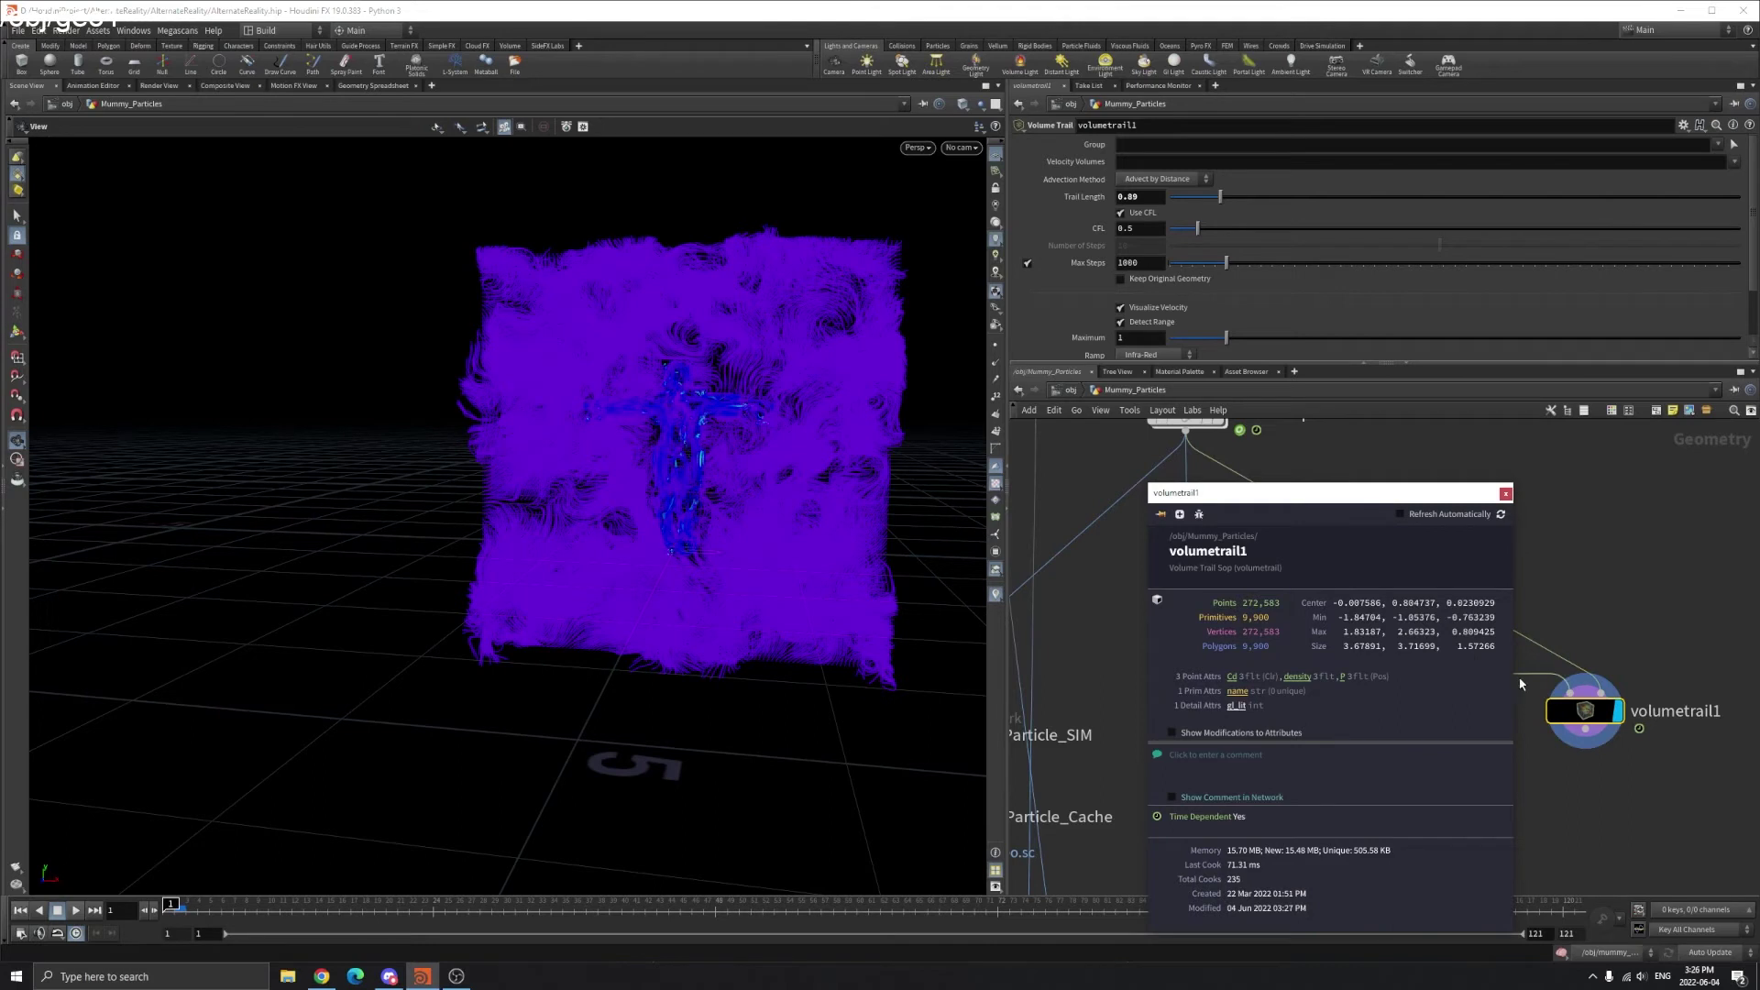
drag(1416, 502, 1415, 484)
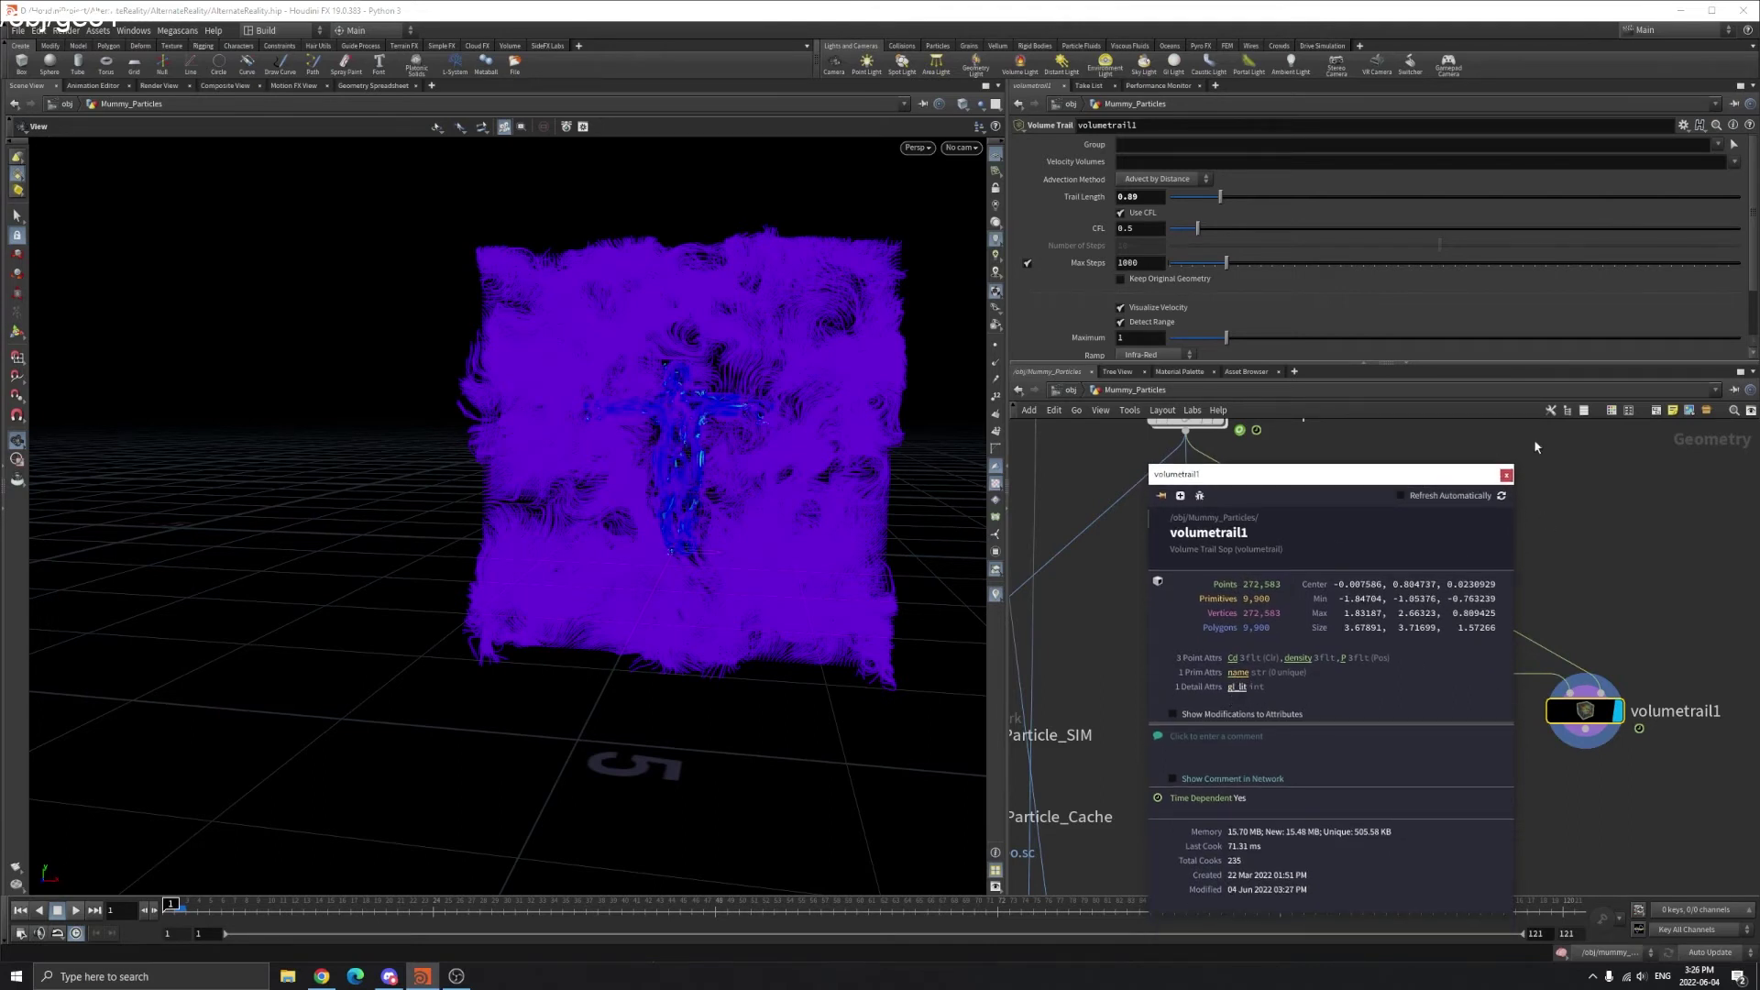
click(1505, 476)
- Inspect volumevop1's node info for its velocity volumes and voxel resolution, and close the info window
middle_drag(1301, 449, 1327, 594)
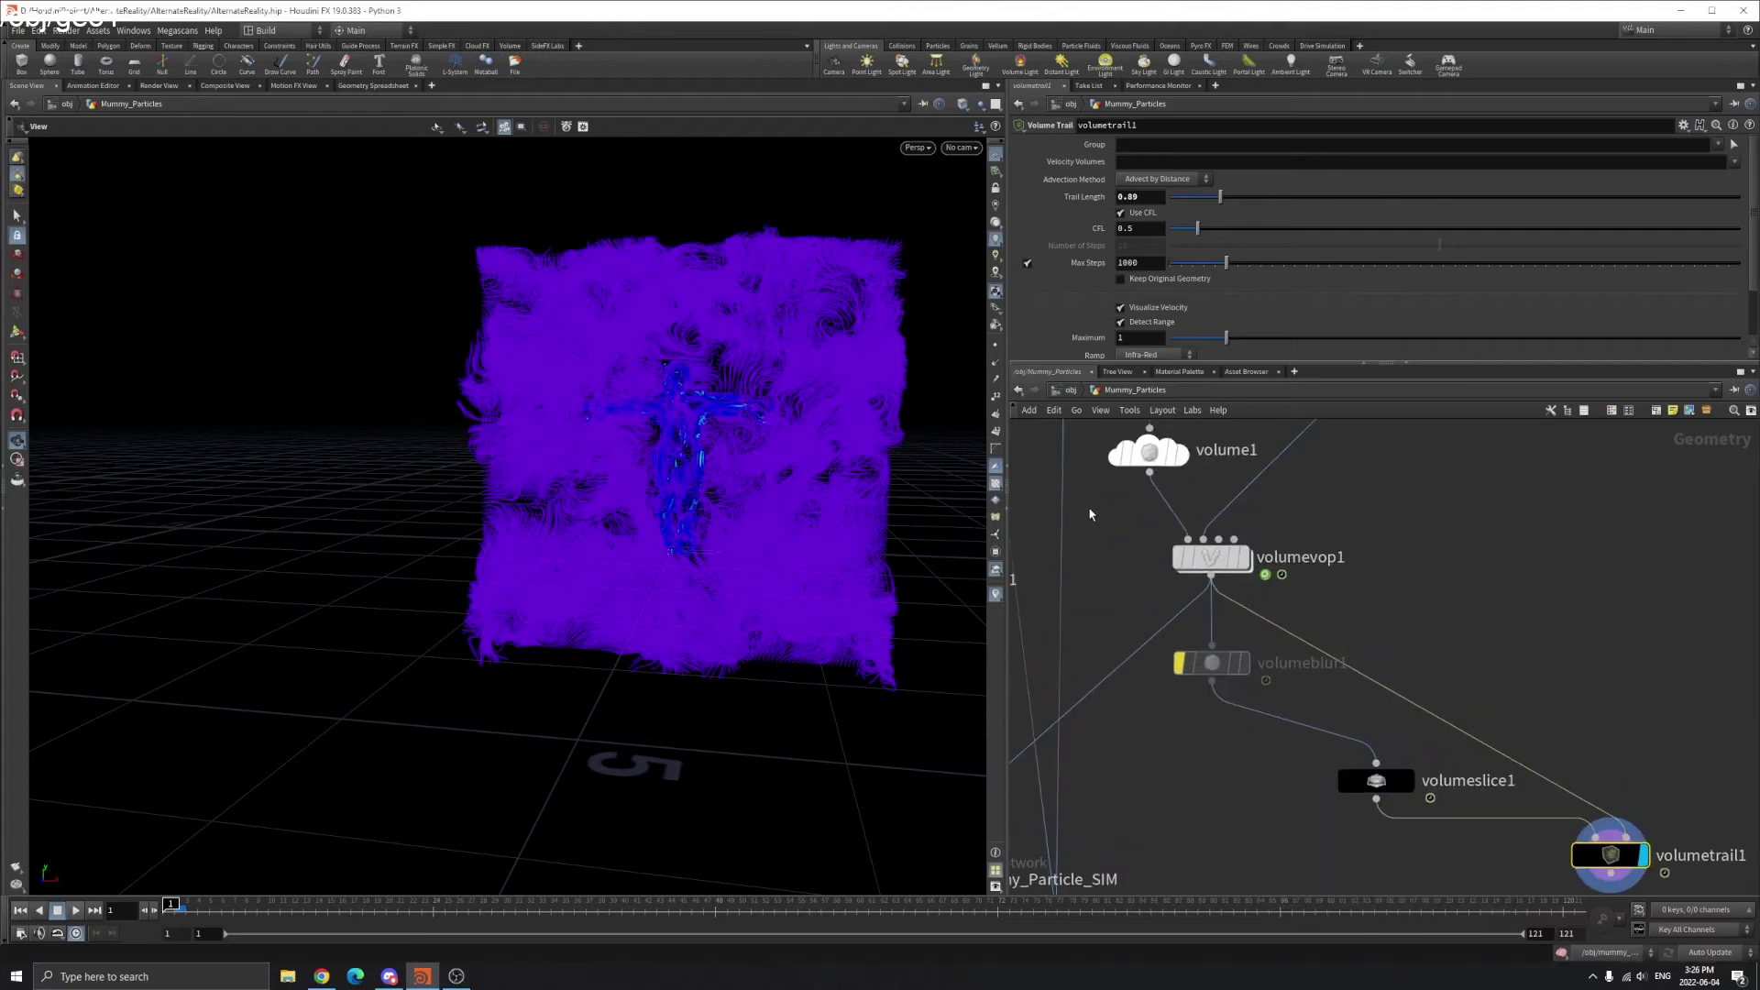
click(1208, 557)
click(1153, 557)
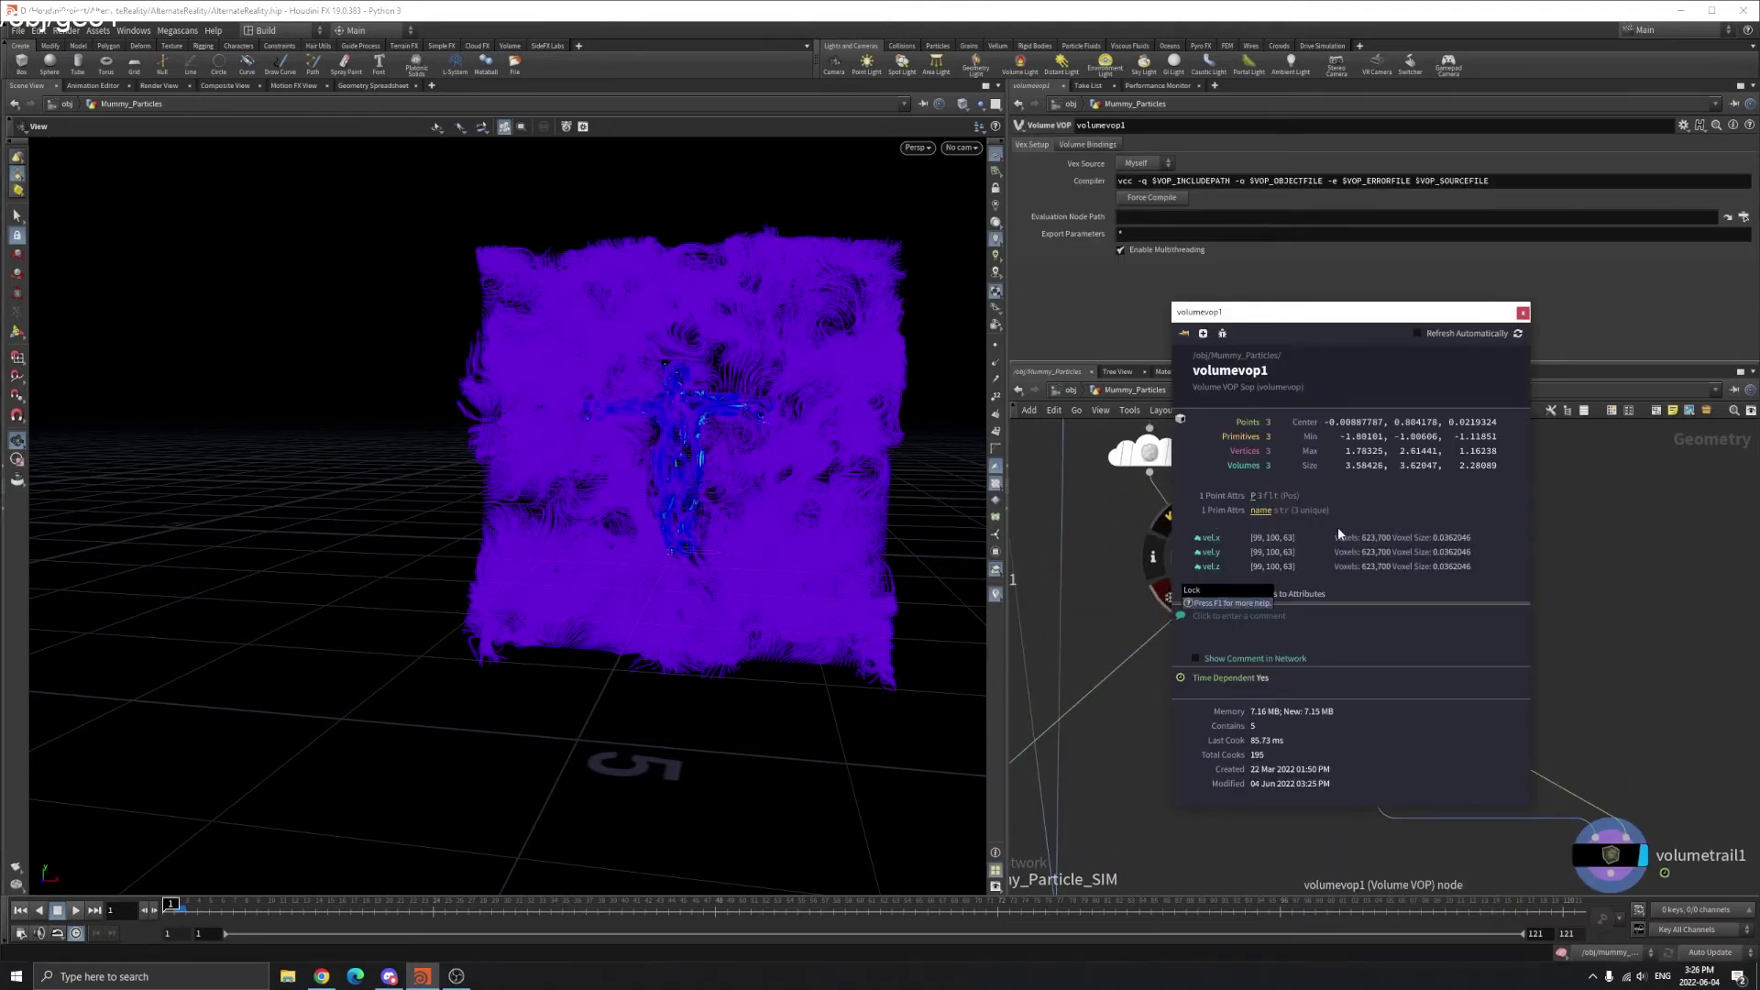
click(1522, 313)
- Review Mummy_Particle_SIM's two inputs and select the nodes of the velocity-volume branch that feeds it
middle_drag(1516, 549, 1650, 524)
scroll(1238, 719, down, 1)
middle_drag(1238, 719, 1358, 679)
click(1205, 790)
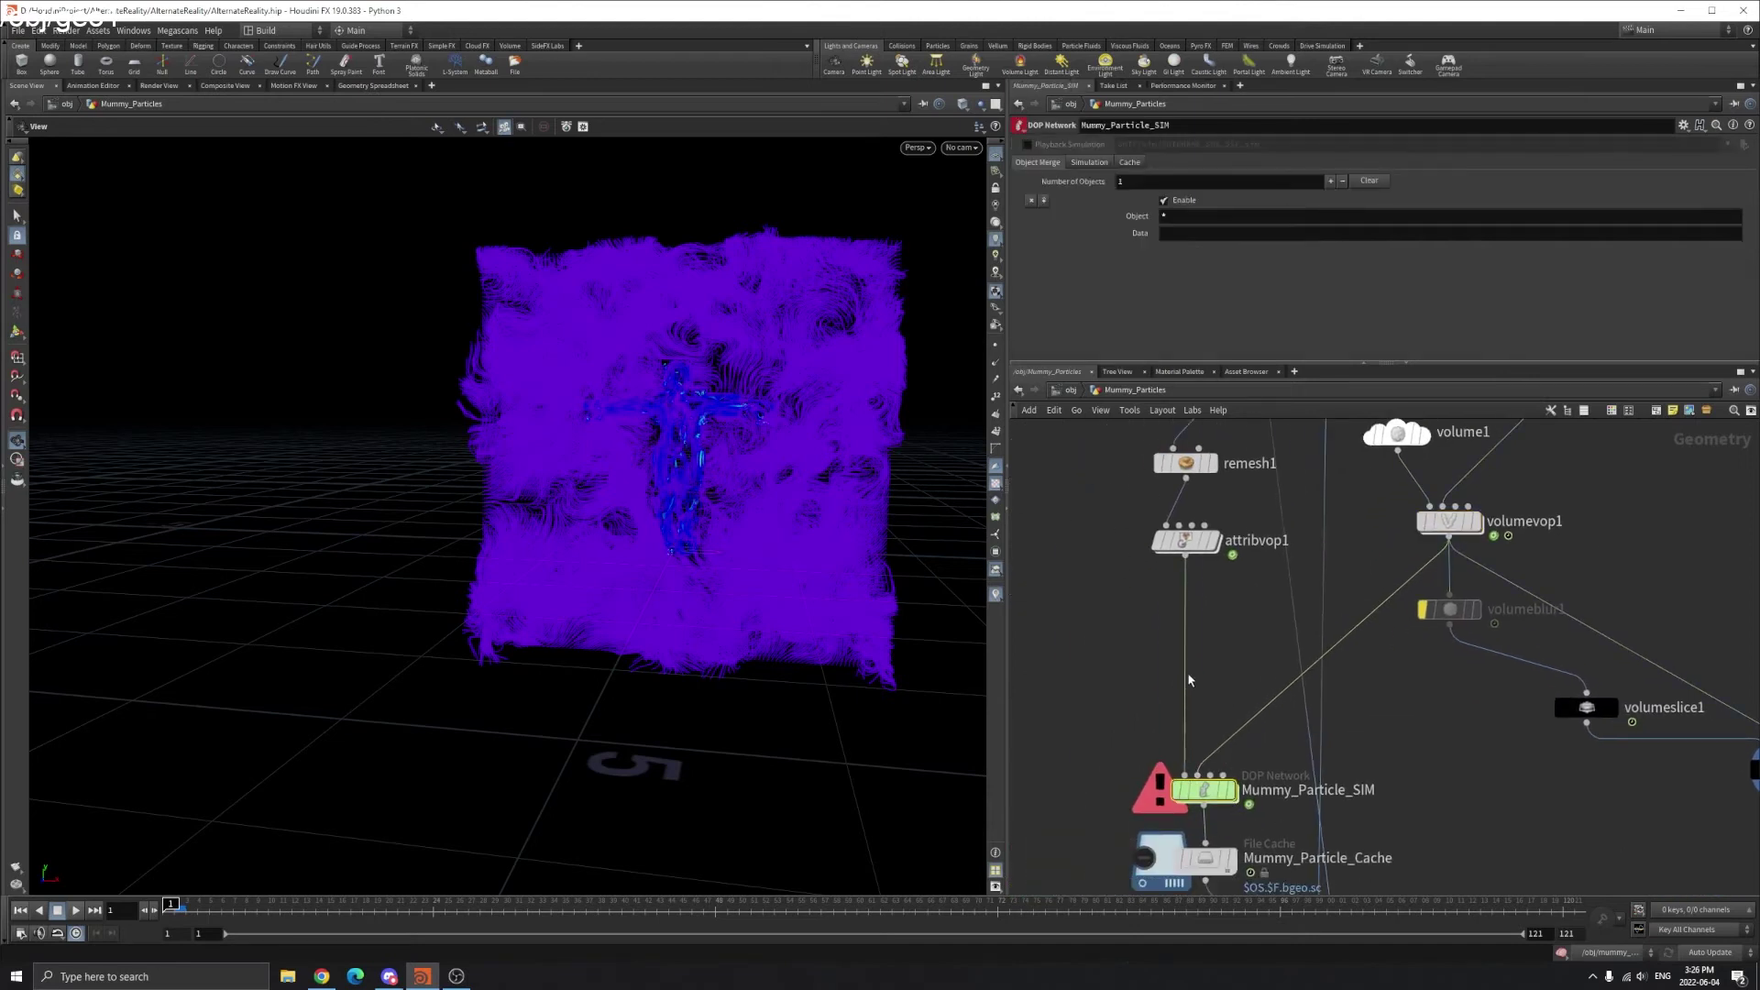
scroll(1189, 678, down, 4)
middle_drag(1188, 678, 1218, 751)
scroll(1297, 596, up, 3)
scroll(1307, 643, down, 4)
drag(1542, 823, 1315, 587)
scroll(1237, 657, up, 2)
middle_drag(1274, 694, 1274, 636)
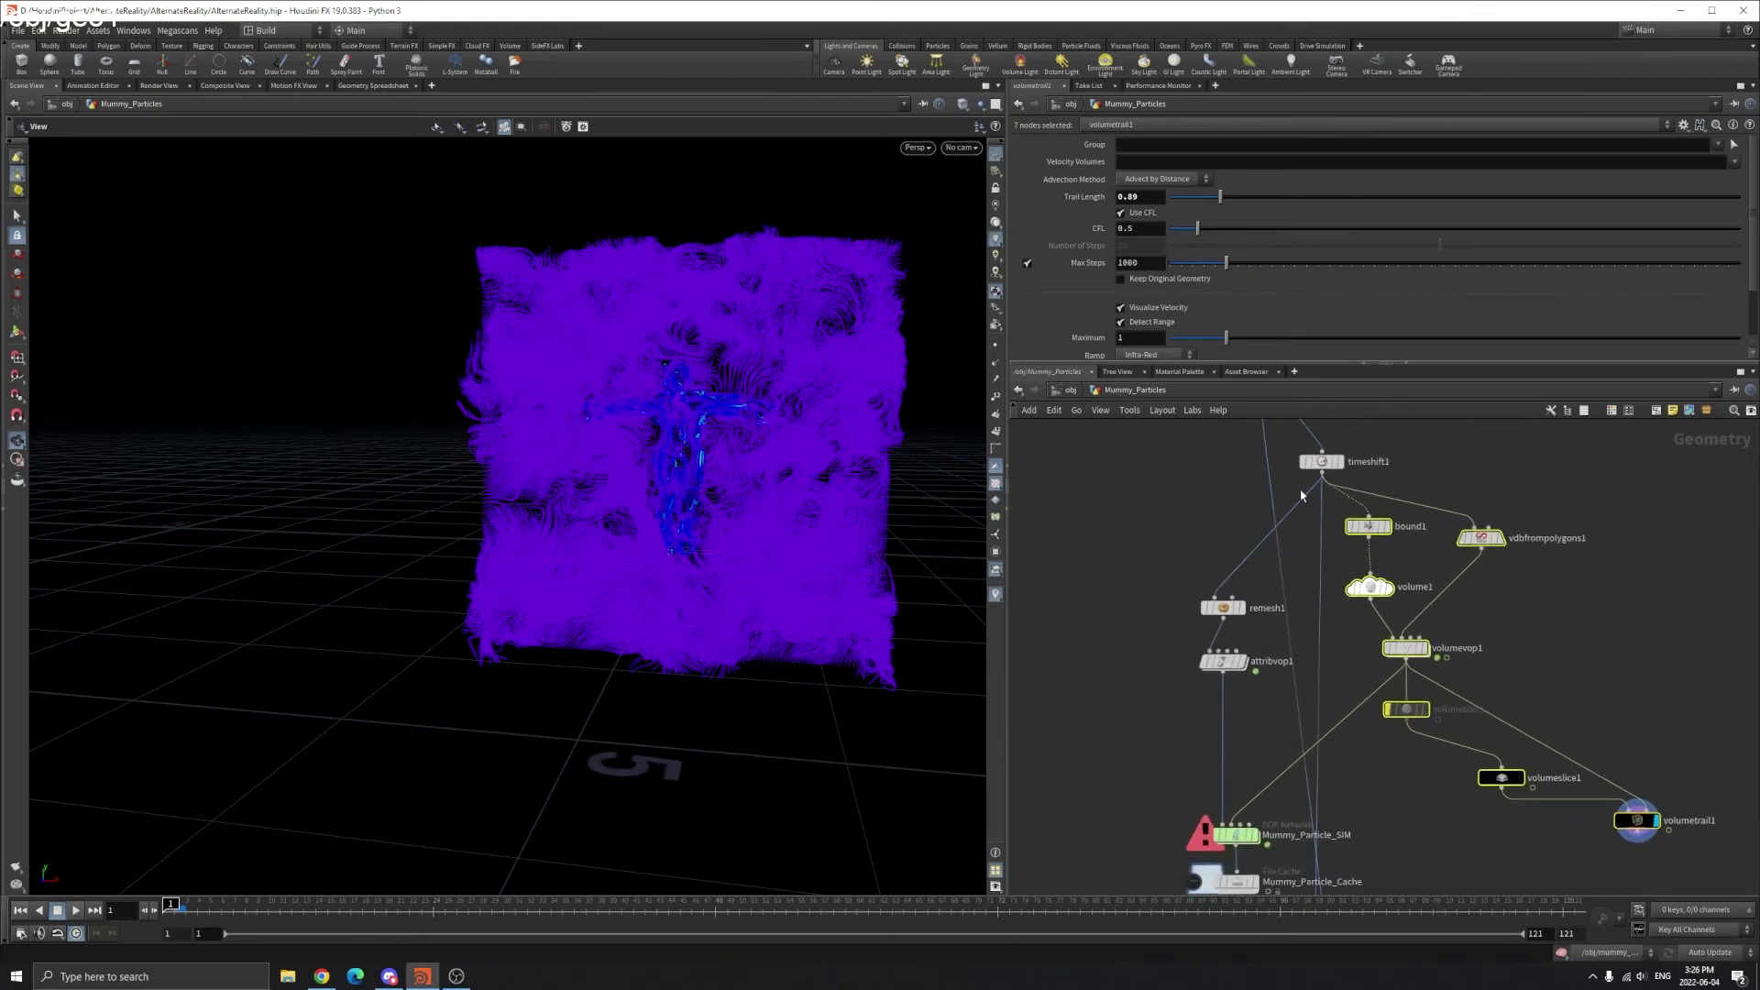
- Undo the accidental node connection and display timeshift1's character in wireframe to examine its original topology
click(1222, 608)
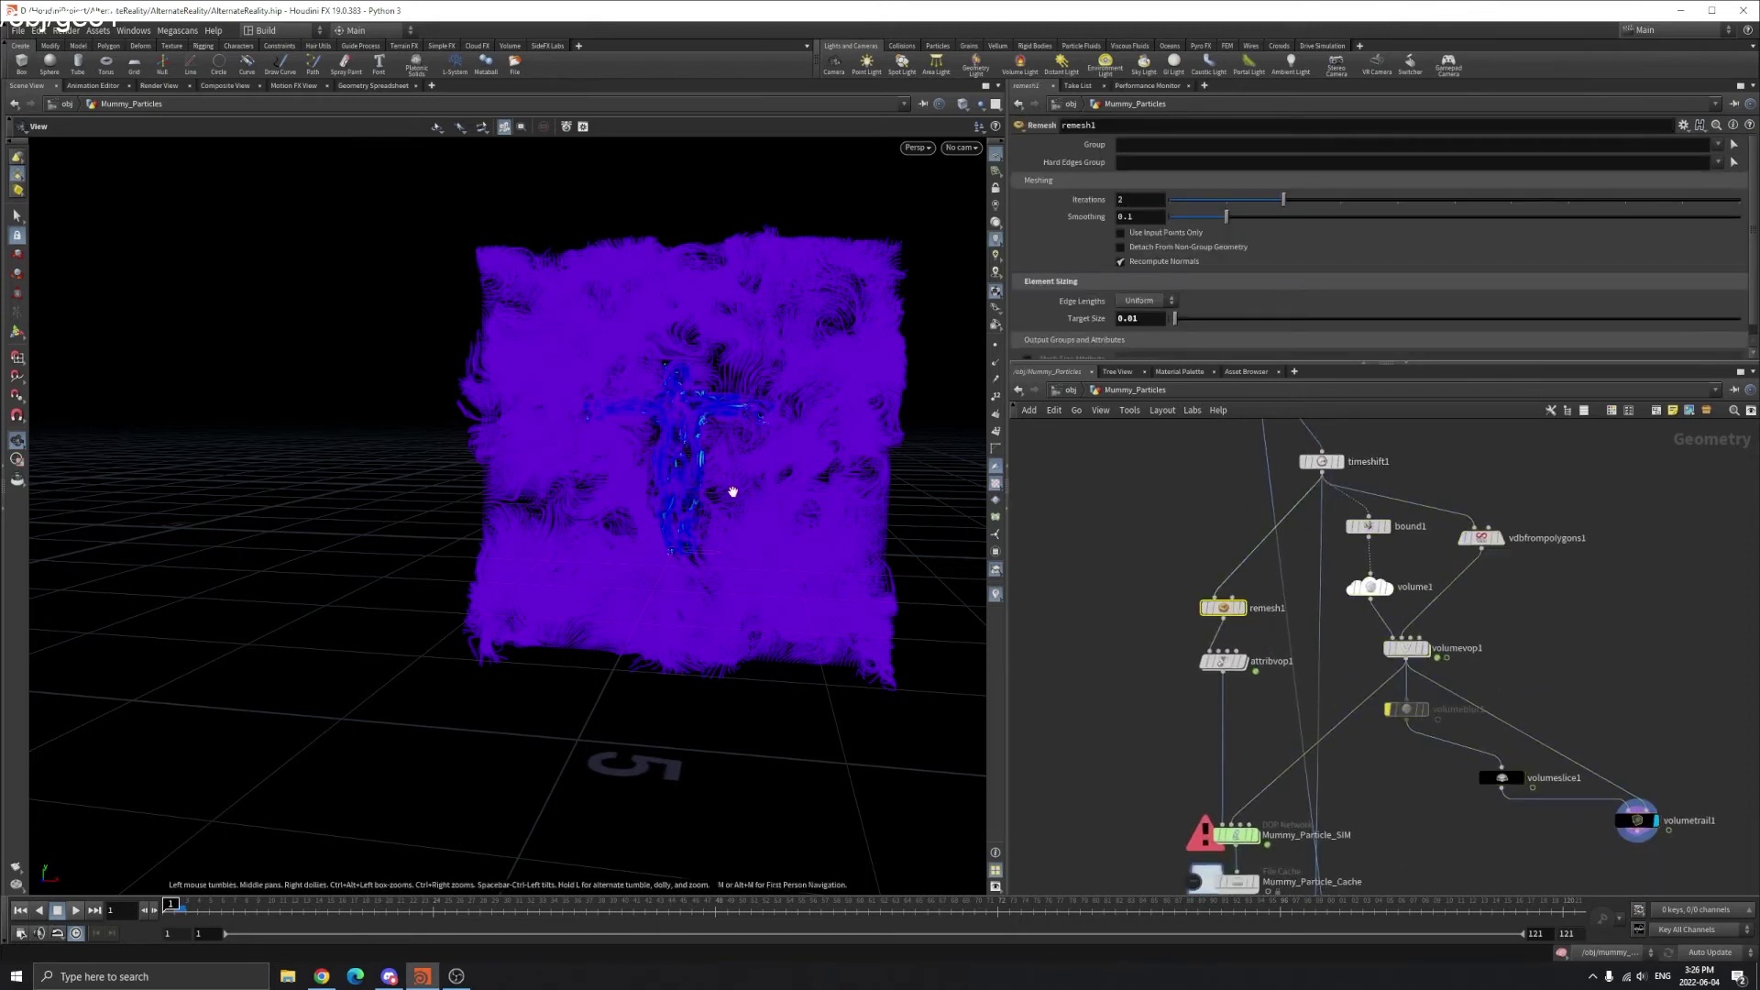
middle_drag(1339, 474, 1375, 633)
click(1410, 563)
key(ctrl+z)
click(1373, 619)
scroll(655, 417, up, 2)
scroll(655, 417, up, 5)
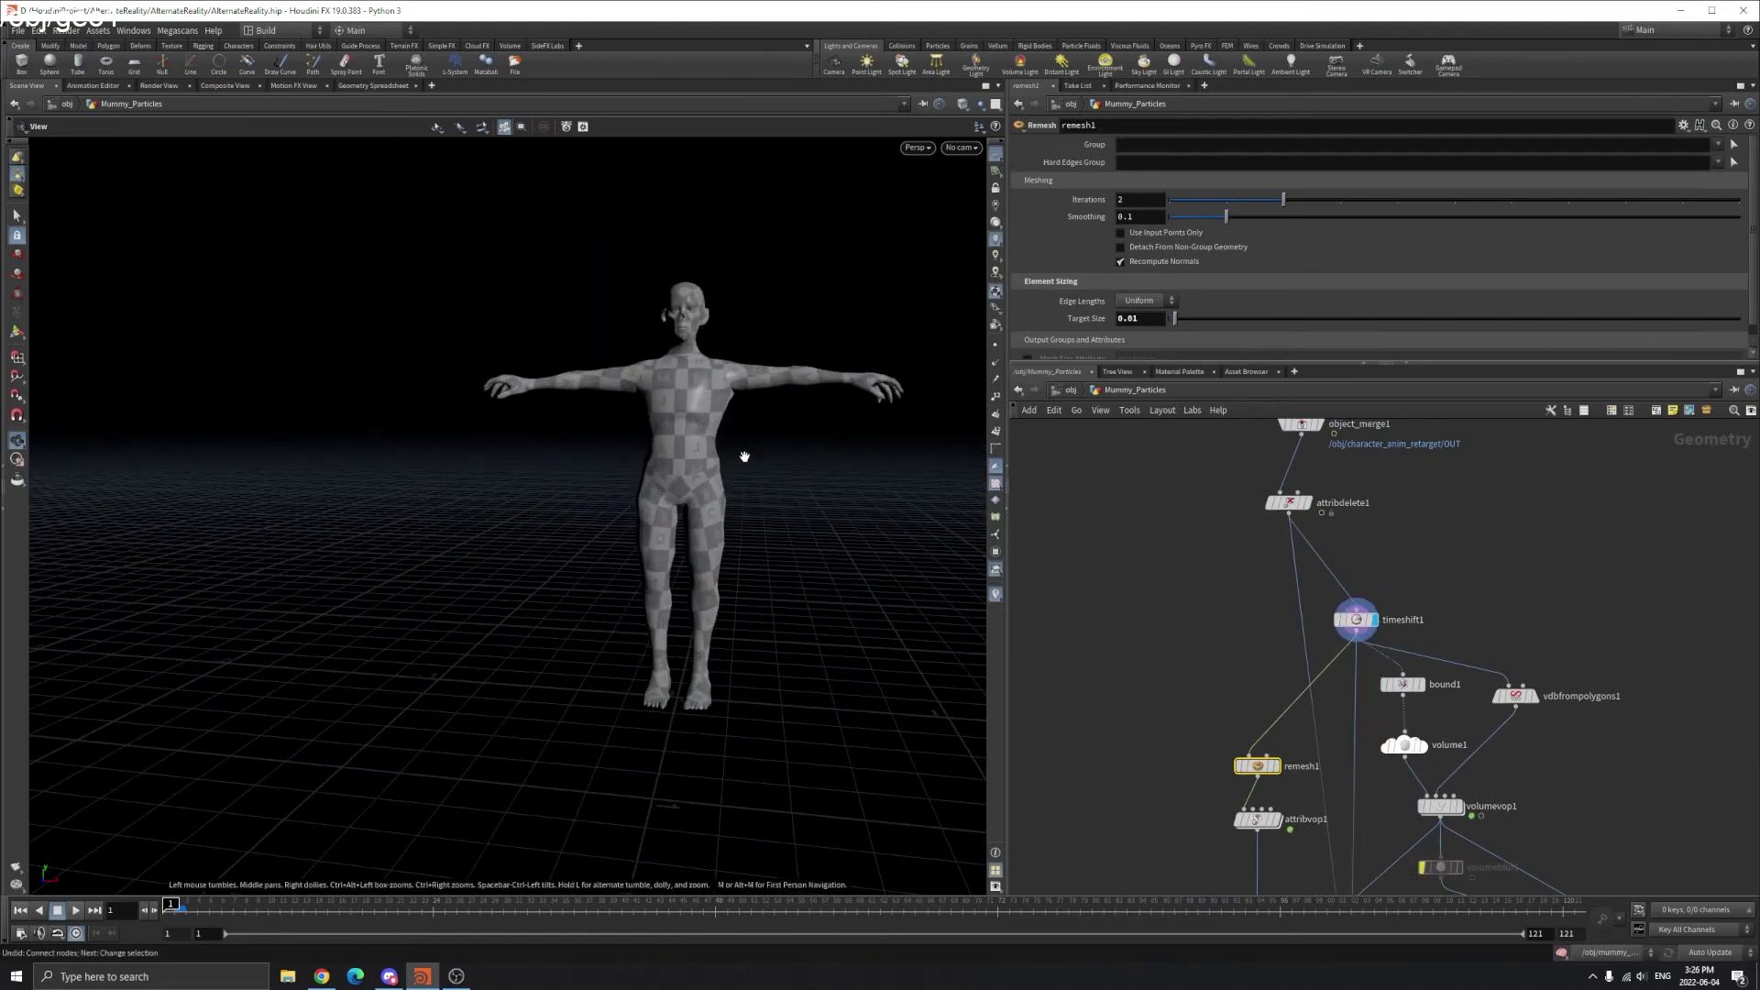
key(w)
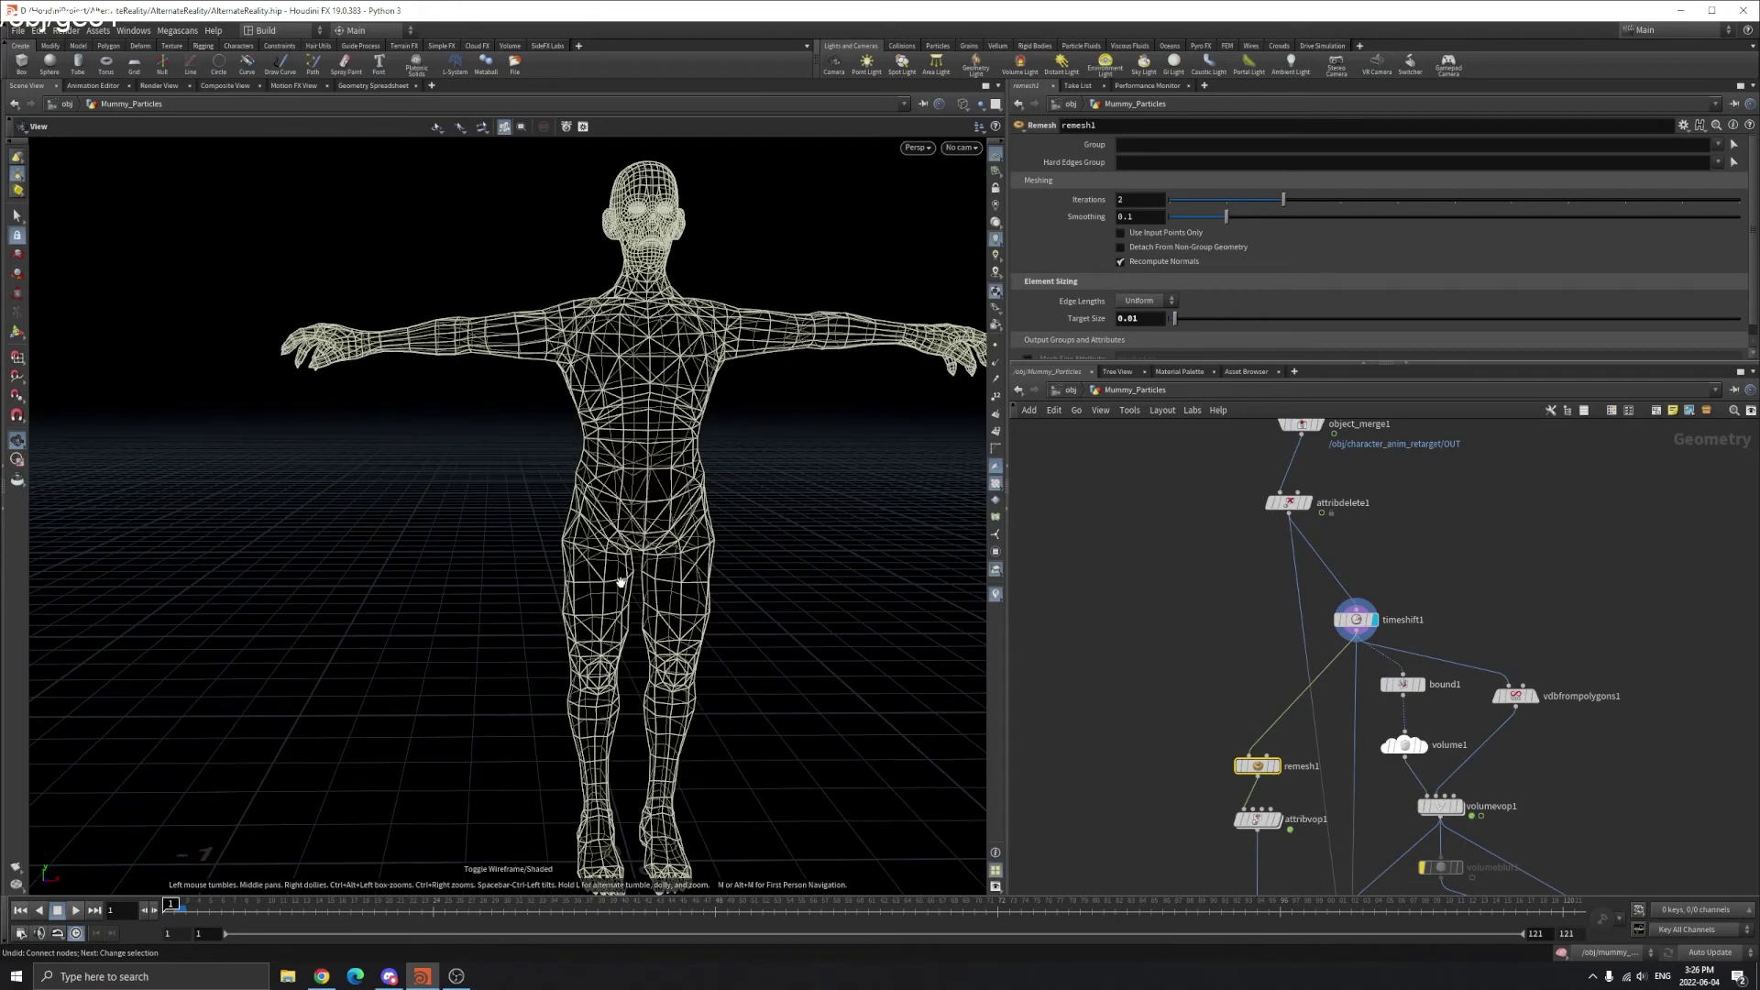
drag(739, 311, 642, 459)
- Display remesh1 and examine the even triangulation across the character's body
click(1276, 765)
scroll(872, 330, up, 4)
drag(872, 330, 609, 613)
scroll(608, 613, down, 2)
middle_drag(609, 613, 581, 499)
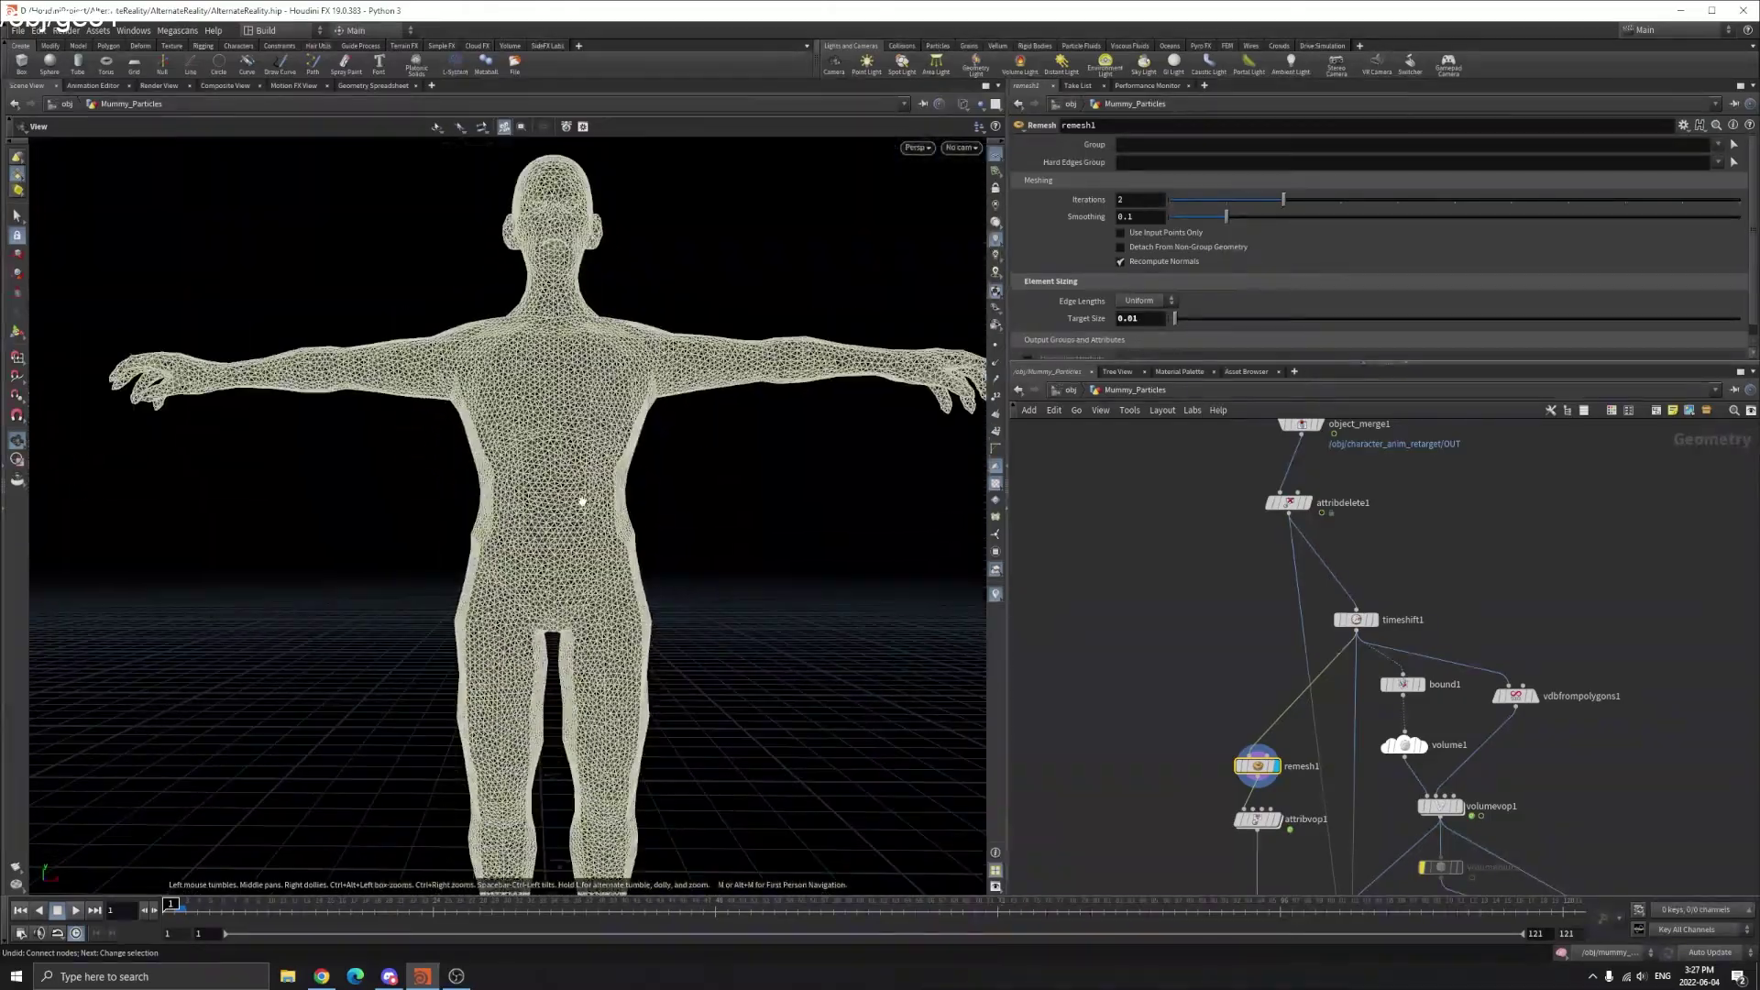
- Display attribvop1 and examine the noise color pattern on the remeshed character from several angles
middle_click(1263, 817)
middle_drag(1279, 765, 1275, 741)
scroll(1313, 852, up, 3)
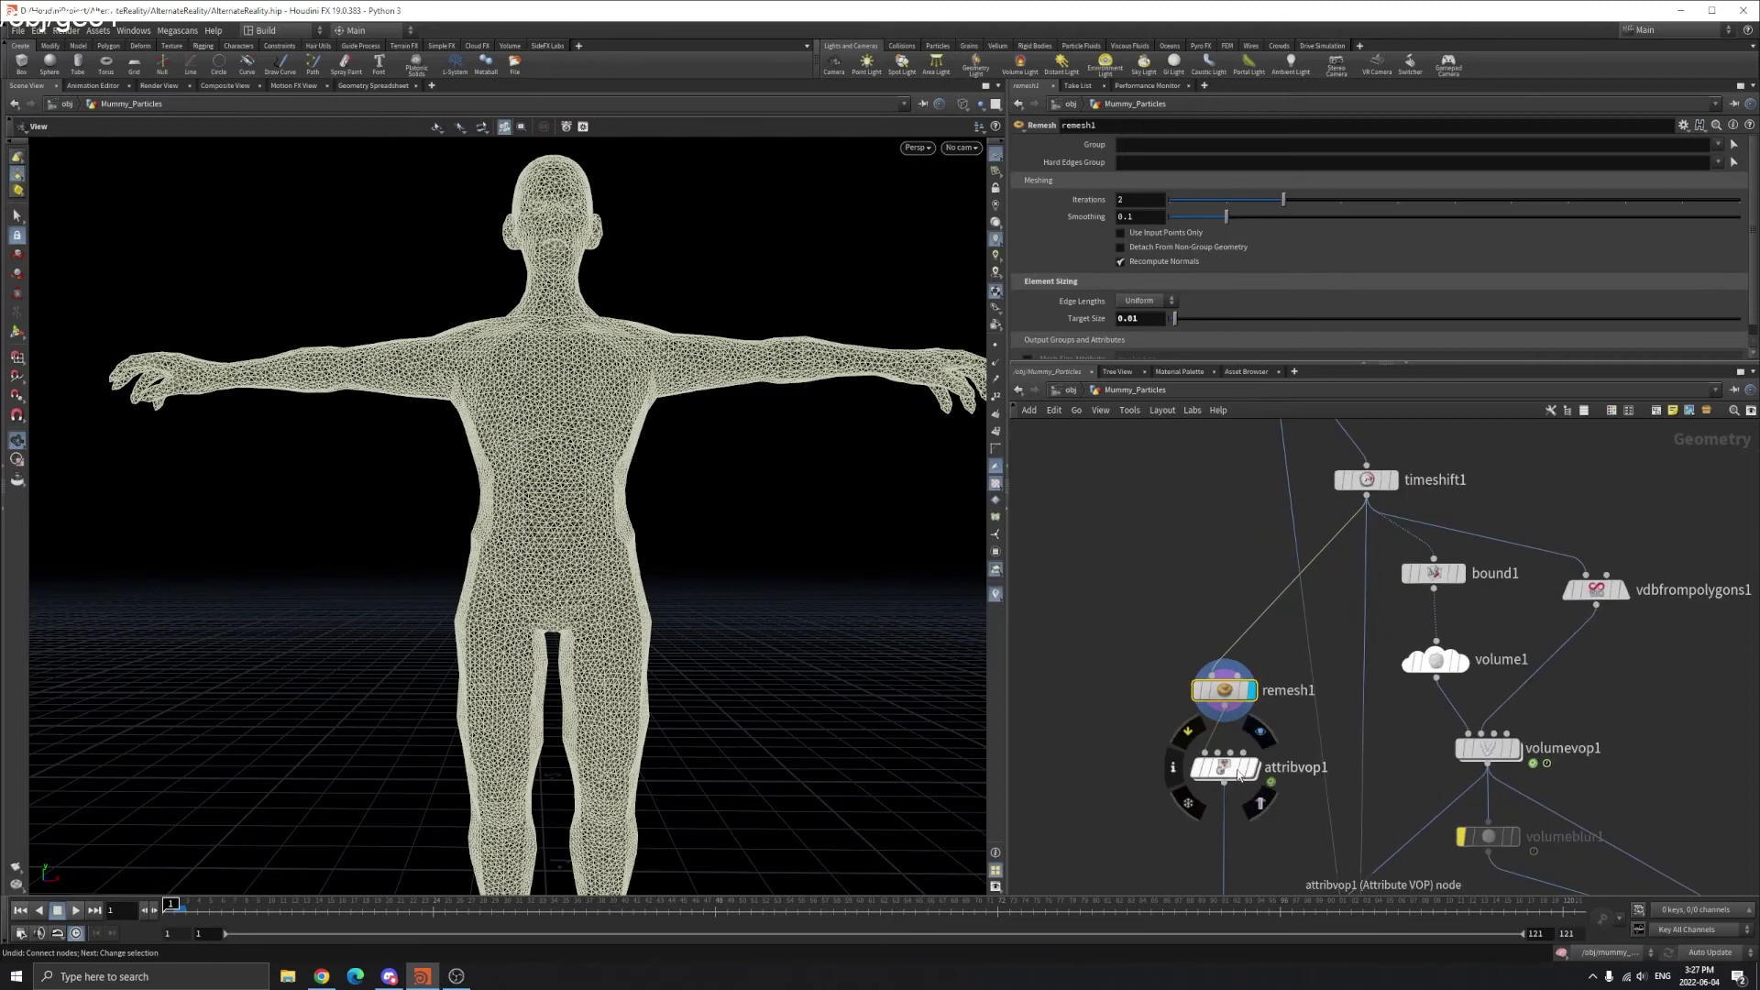
click(1251, 768)
scroll(750, 605, down, 2)
mouse_move(750, 605)
mouse_down()
mouse_move(579, 517)
mouse_move(601, 553)
mouse_move(773, 601)
mouse_up()
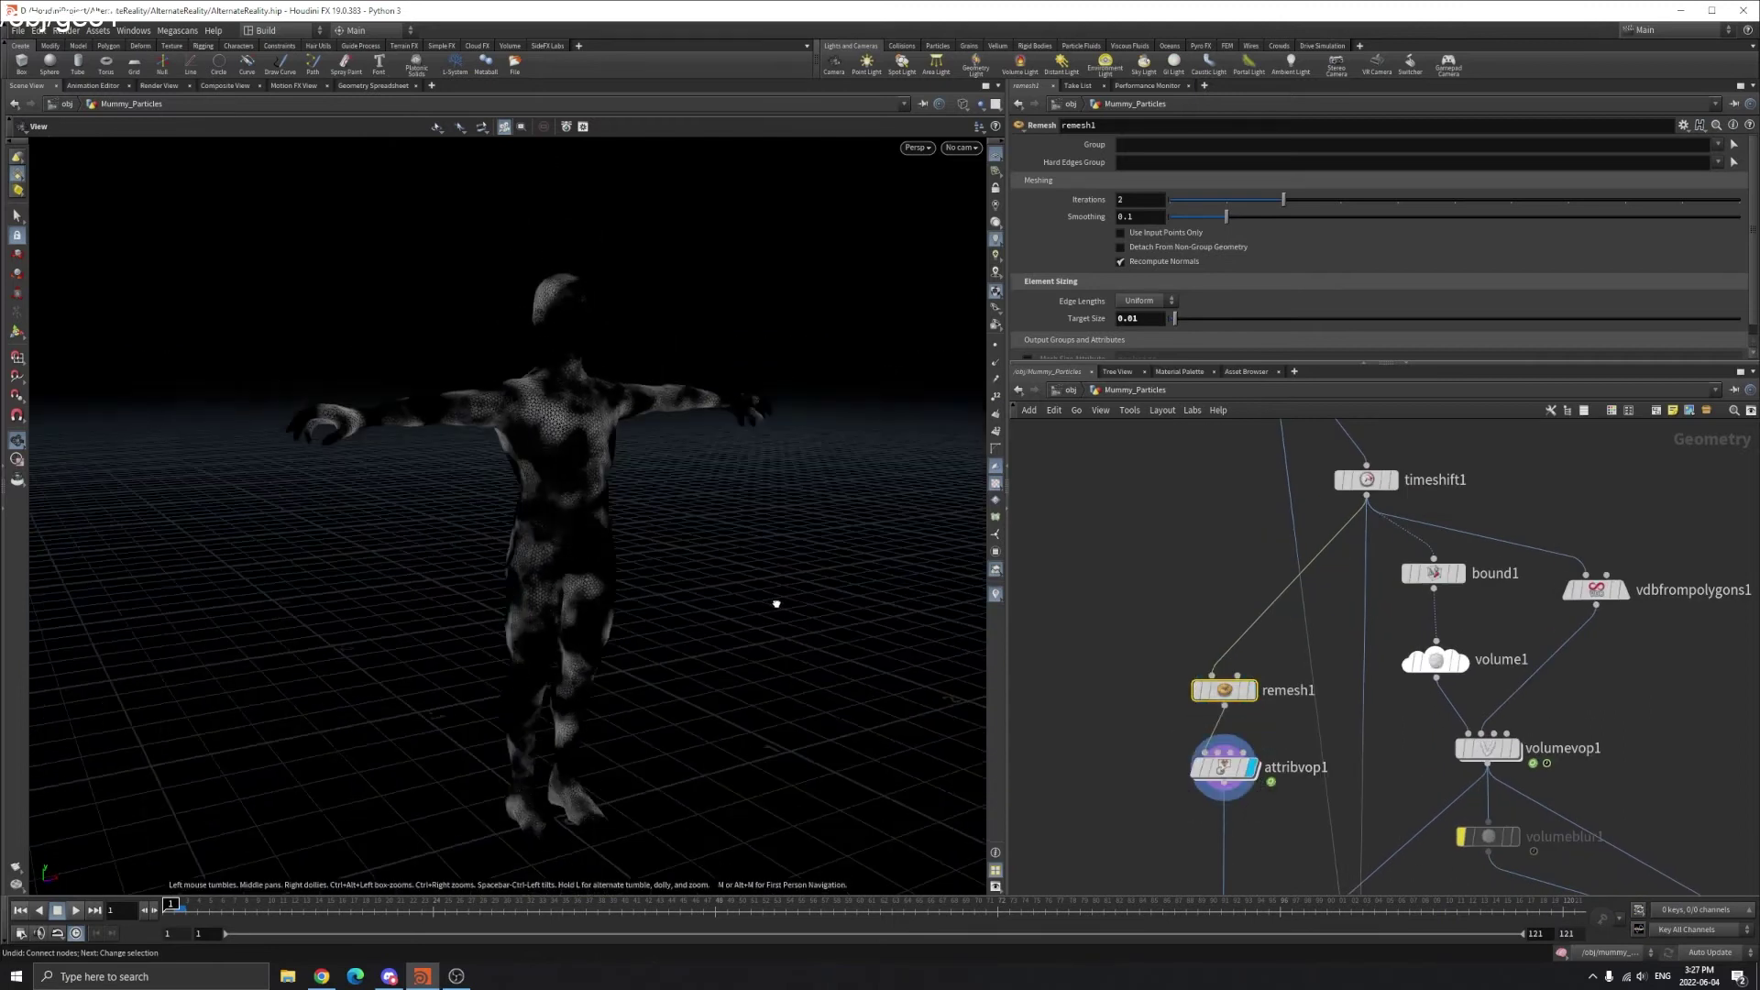
scroll(548, 406, up, 3)
drag(548, 406, 506, 432)
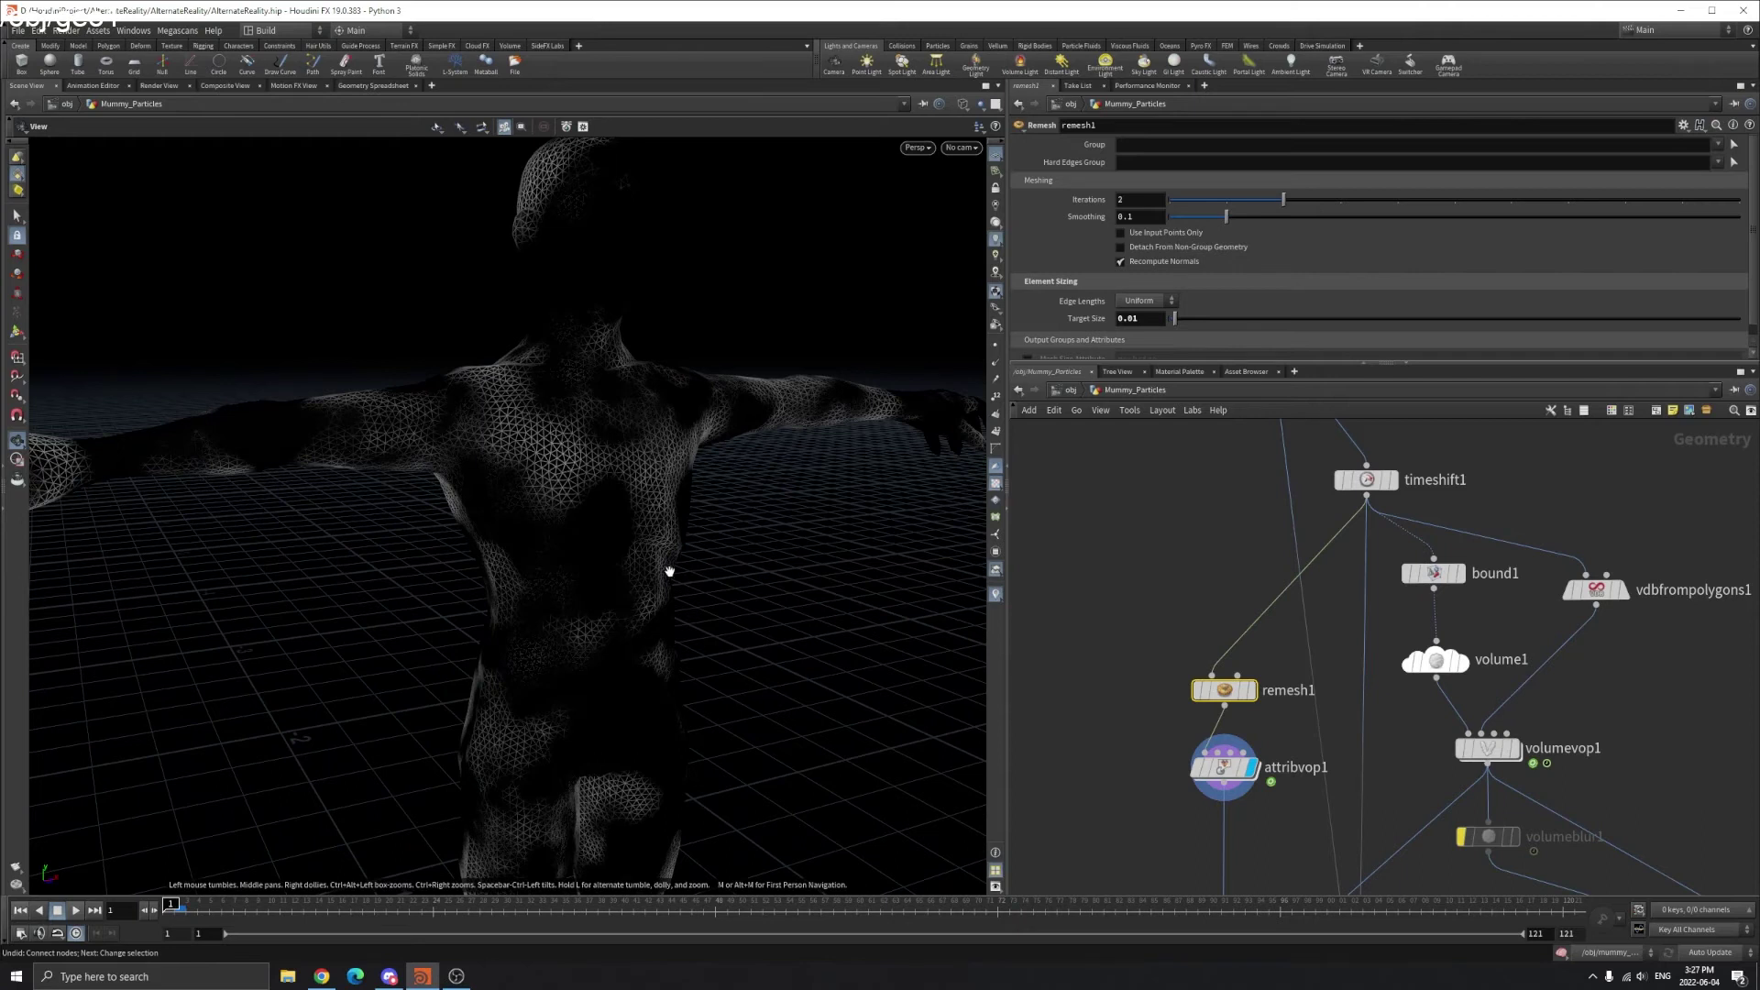
scroll(620, 555, down, 4)
drag(621, 572, 616, 641)
right_drag(617, 640, 617, 409)
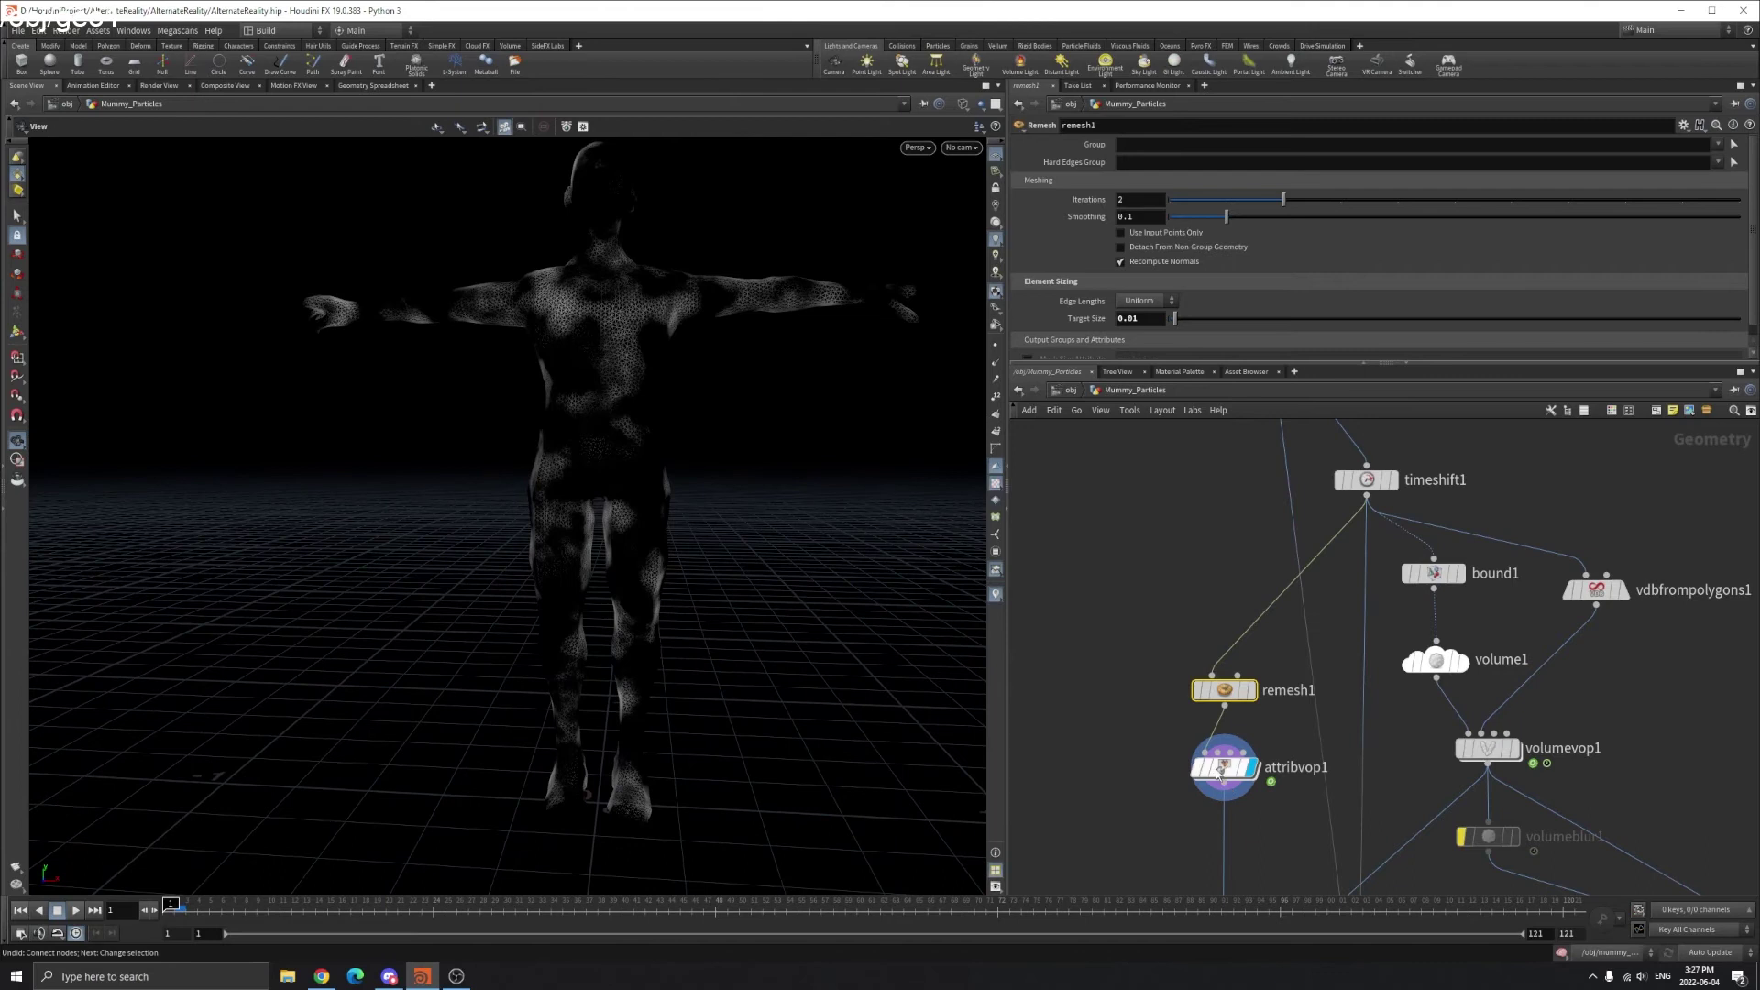
- Open attribvop1's network, review aanoise1's frequency, offset and connection to Cd, and return to Mummy_Particles
double_click(1219, 770)
scroll(1356, 581, up, 2)
click(1384, 550)
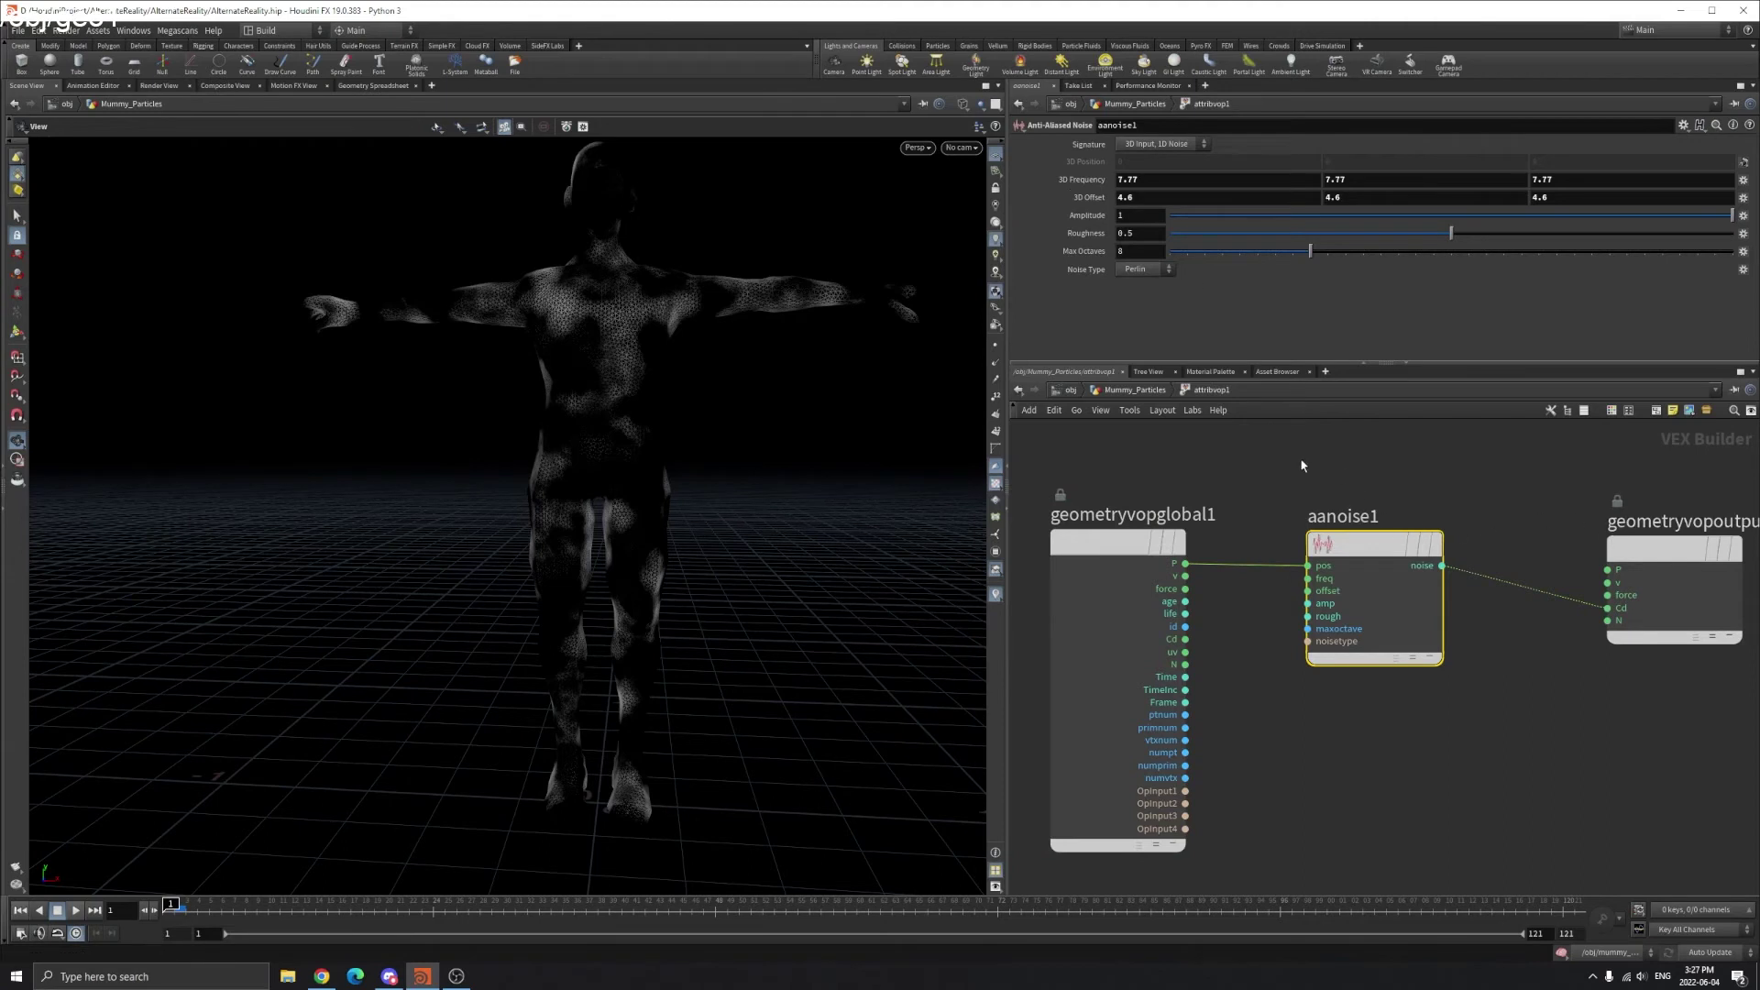
drag(1396, 572, 1361, 557)
click(1136, 390)
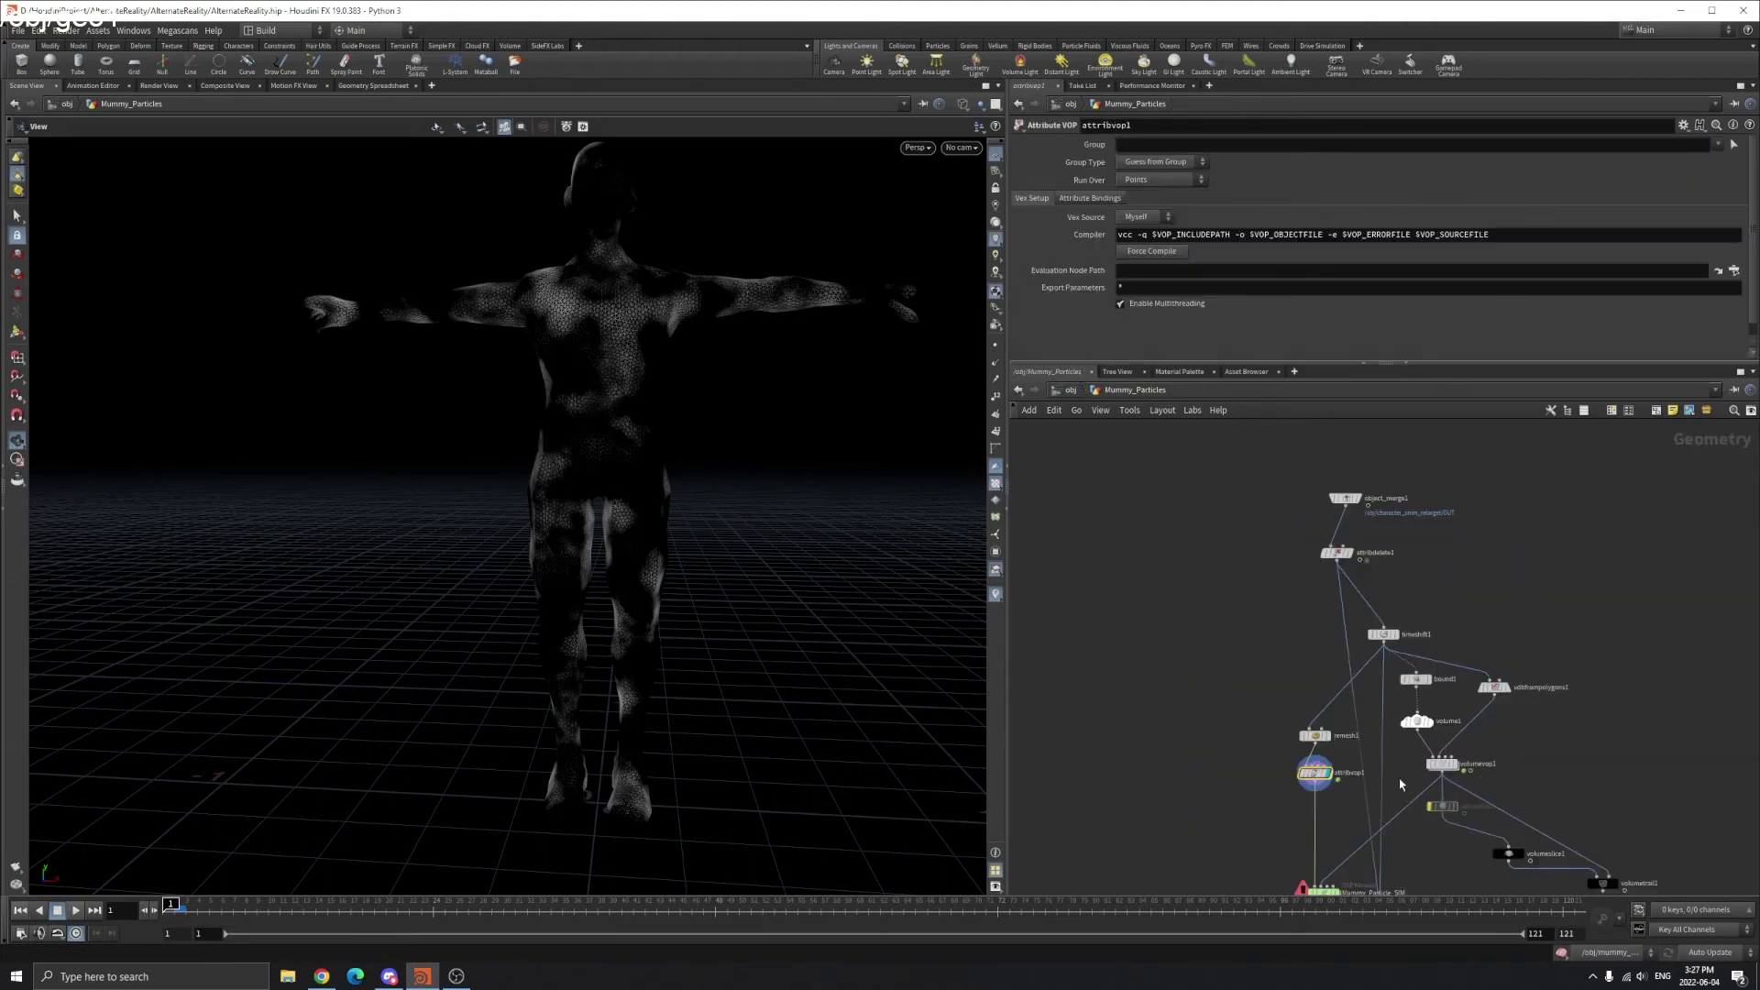
- Display Mummy_Particle_SIM, enter its network, and review source_first_input's Cd emission attribute against the emitted particles
scroll(1320, 861, up, 5)
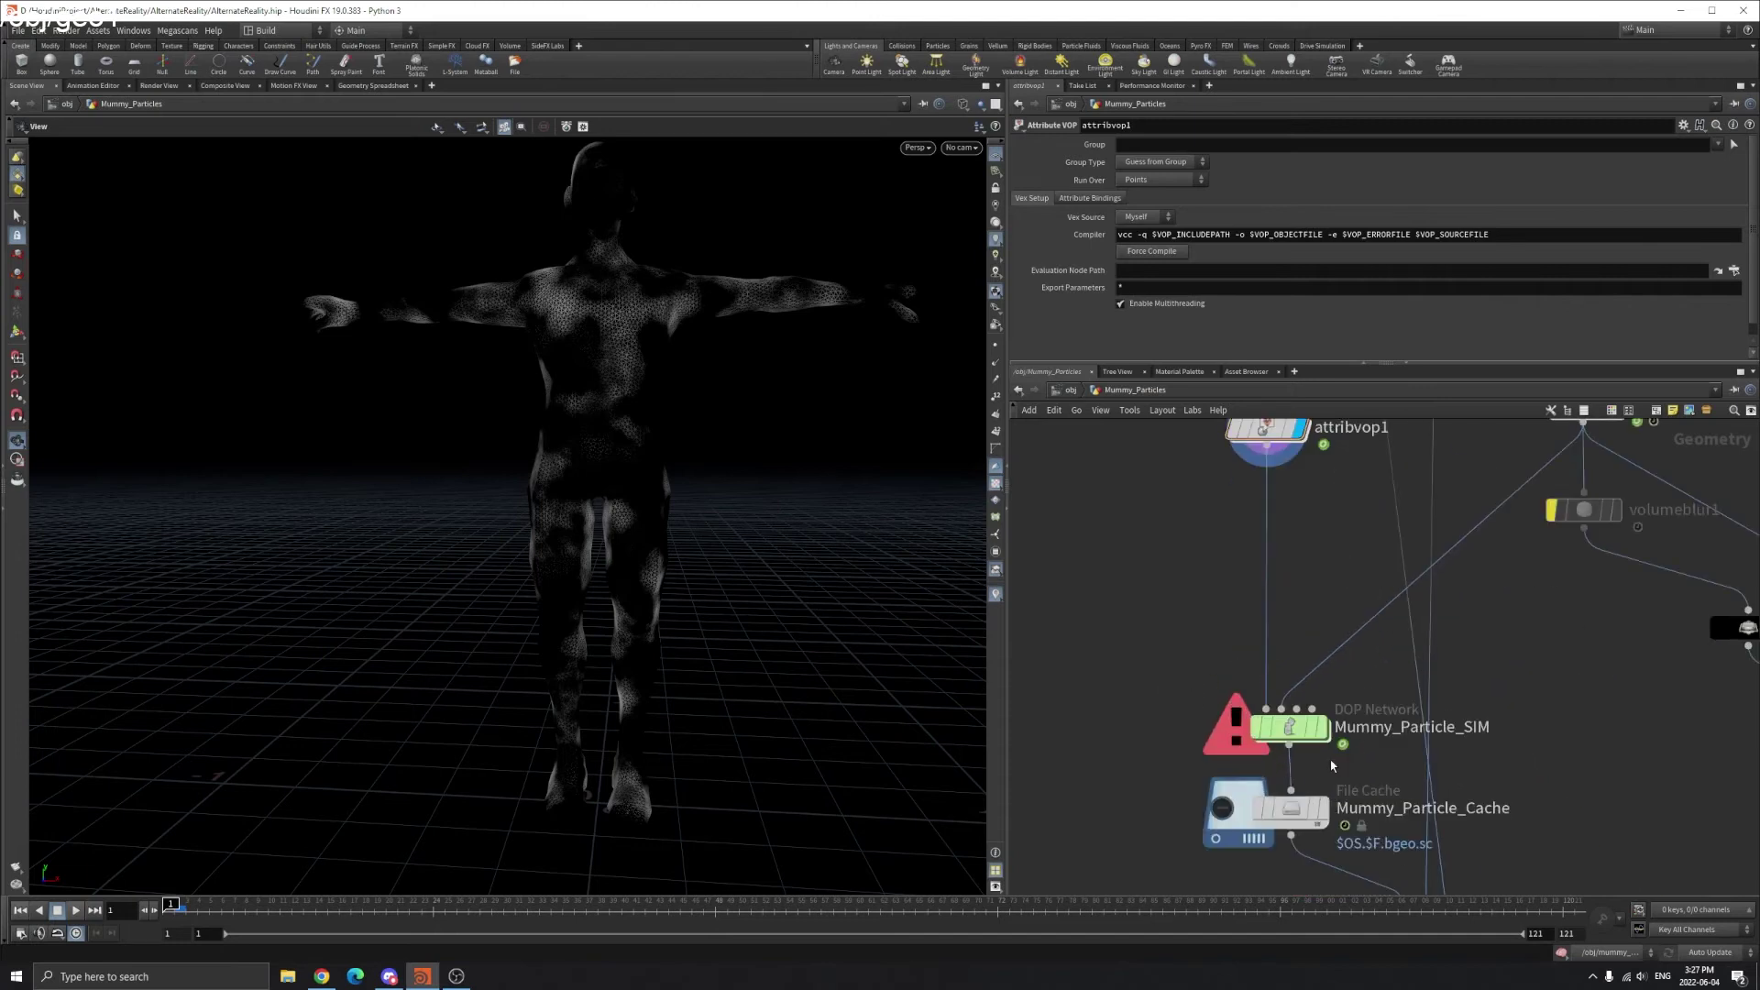
click(1318, 729)
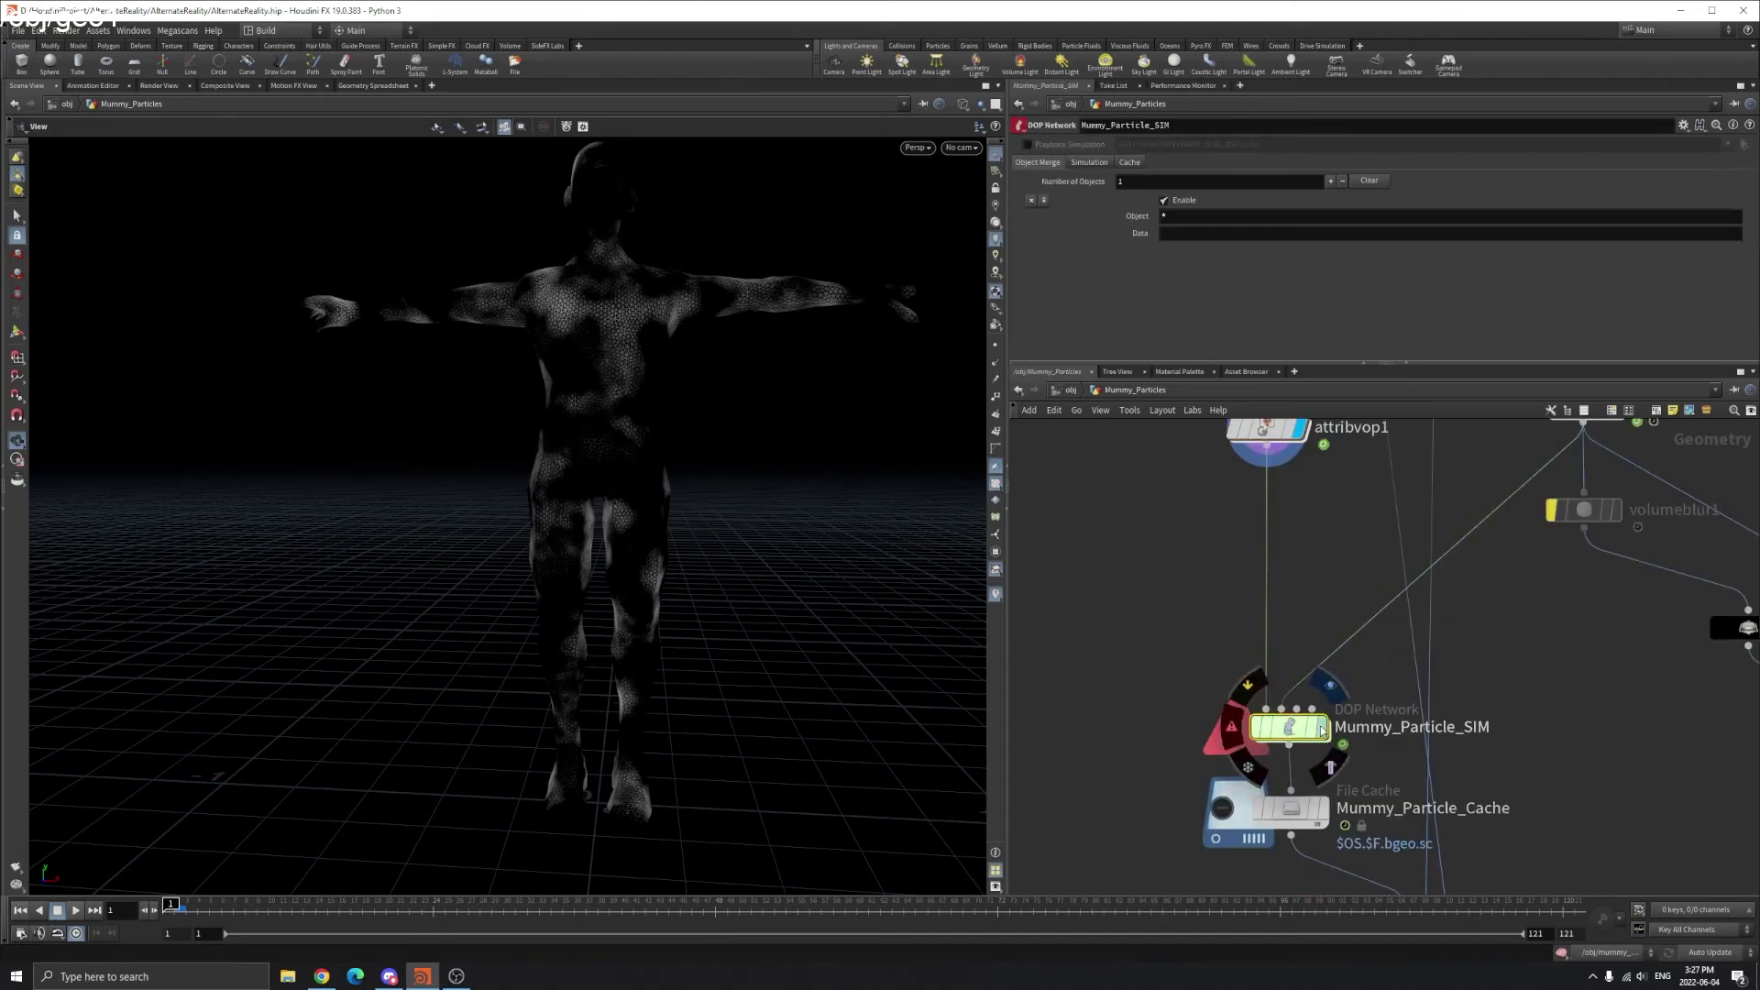
double_click(1320, 728)
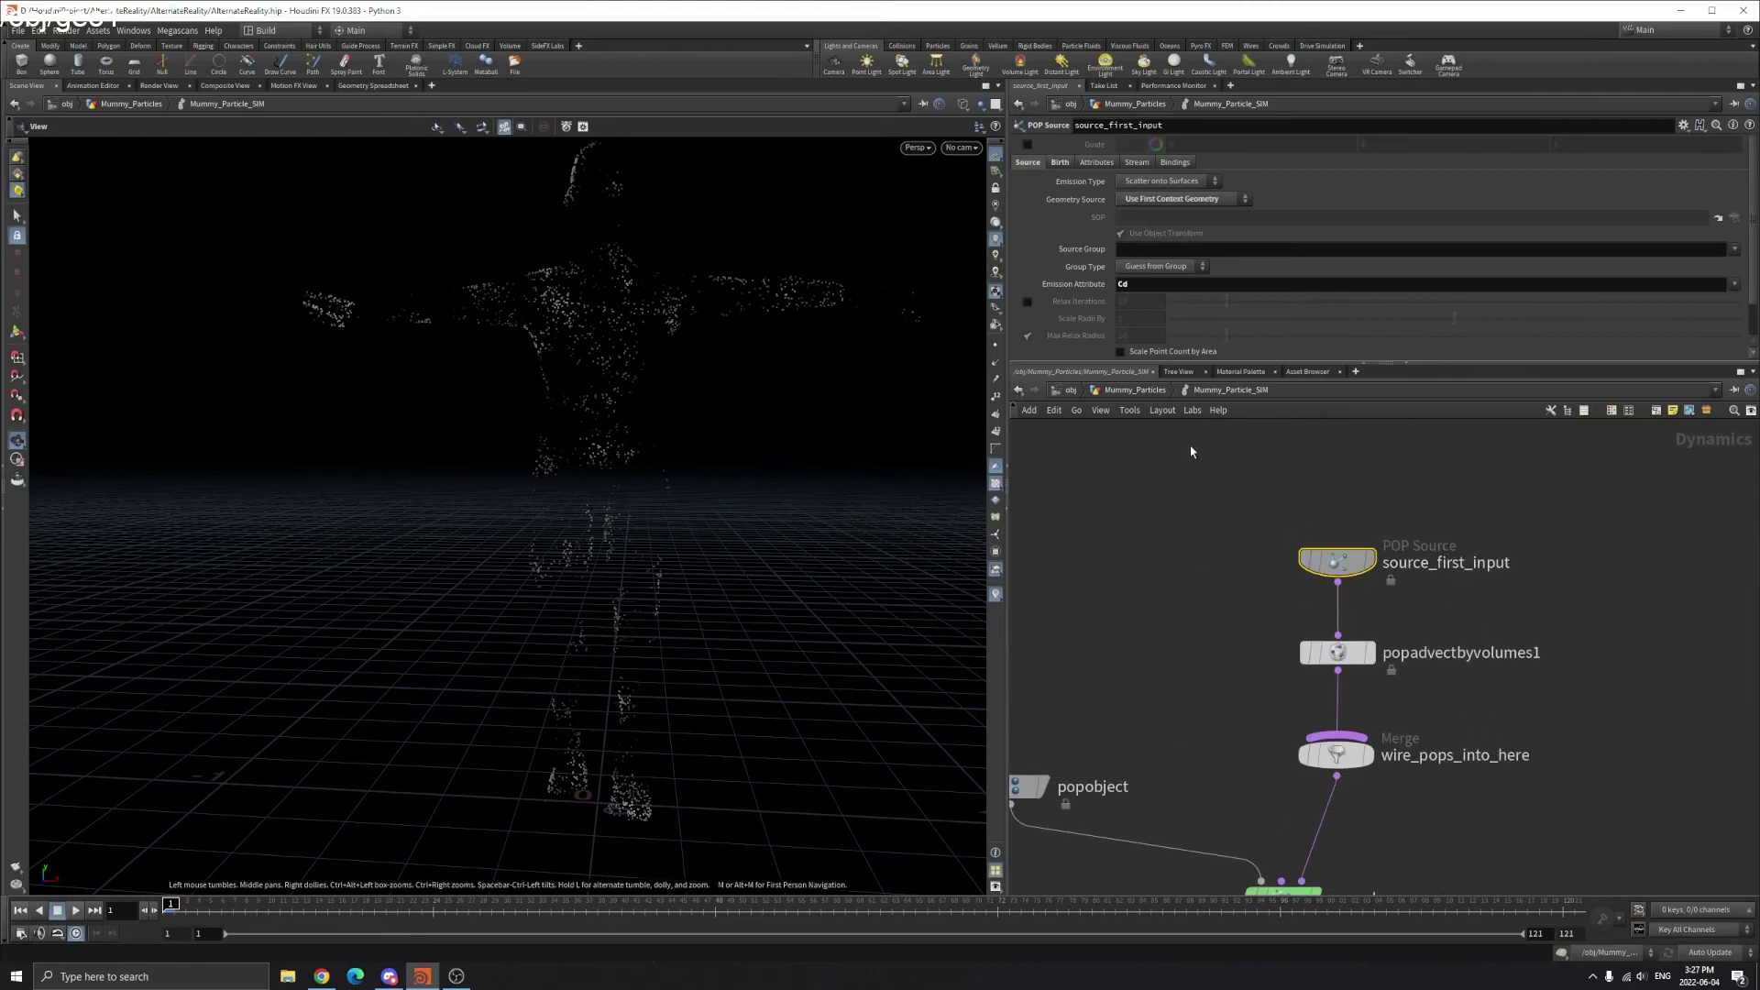
drag(1100, 290, 1637, 287)
right_drag(695, 427, 556, 494)
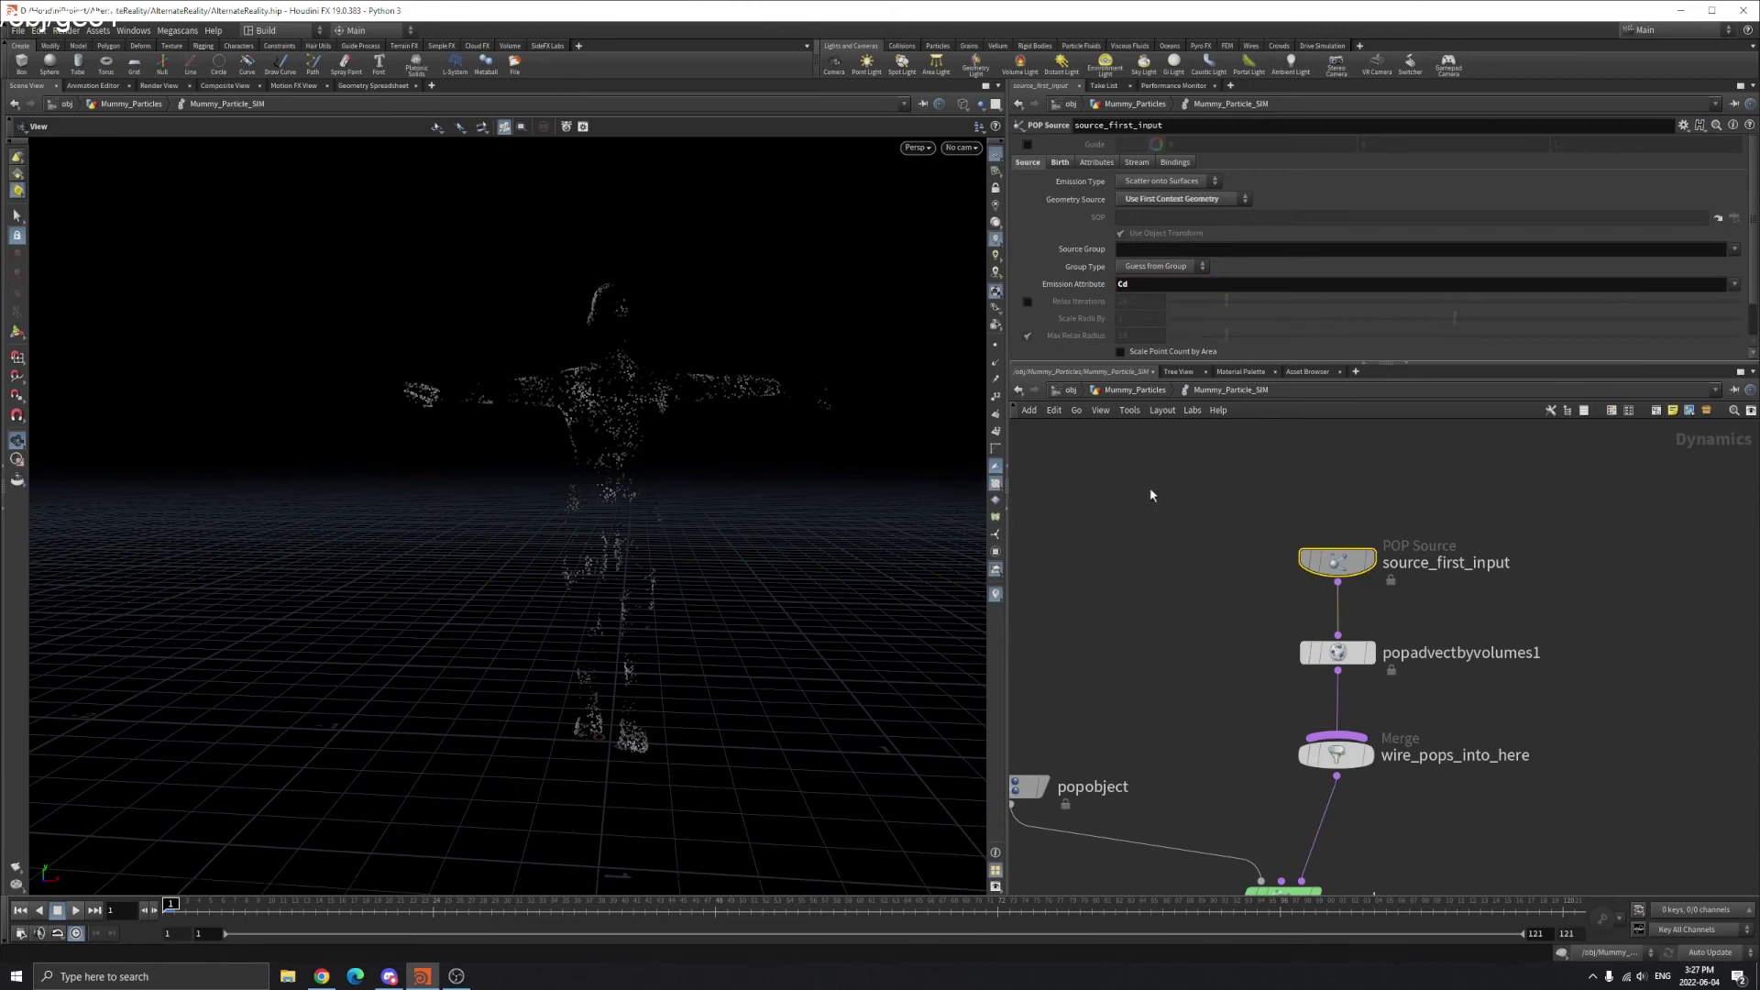
- Show point markers temporarily to examine where particles are emitted on the character, and turn them off again
click(996, 346)
right_drag(815, 440, 687, 540)
drag(687, 541, 722, 516)
right_drag(722, 516, 841, 449)
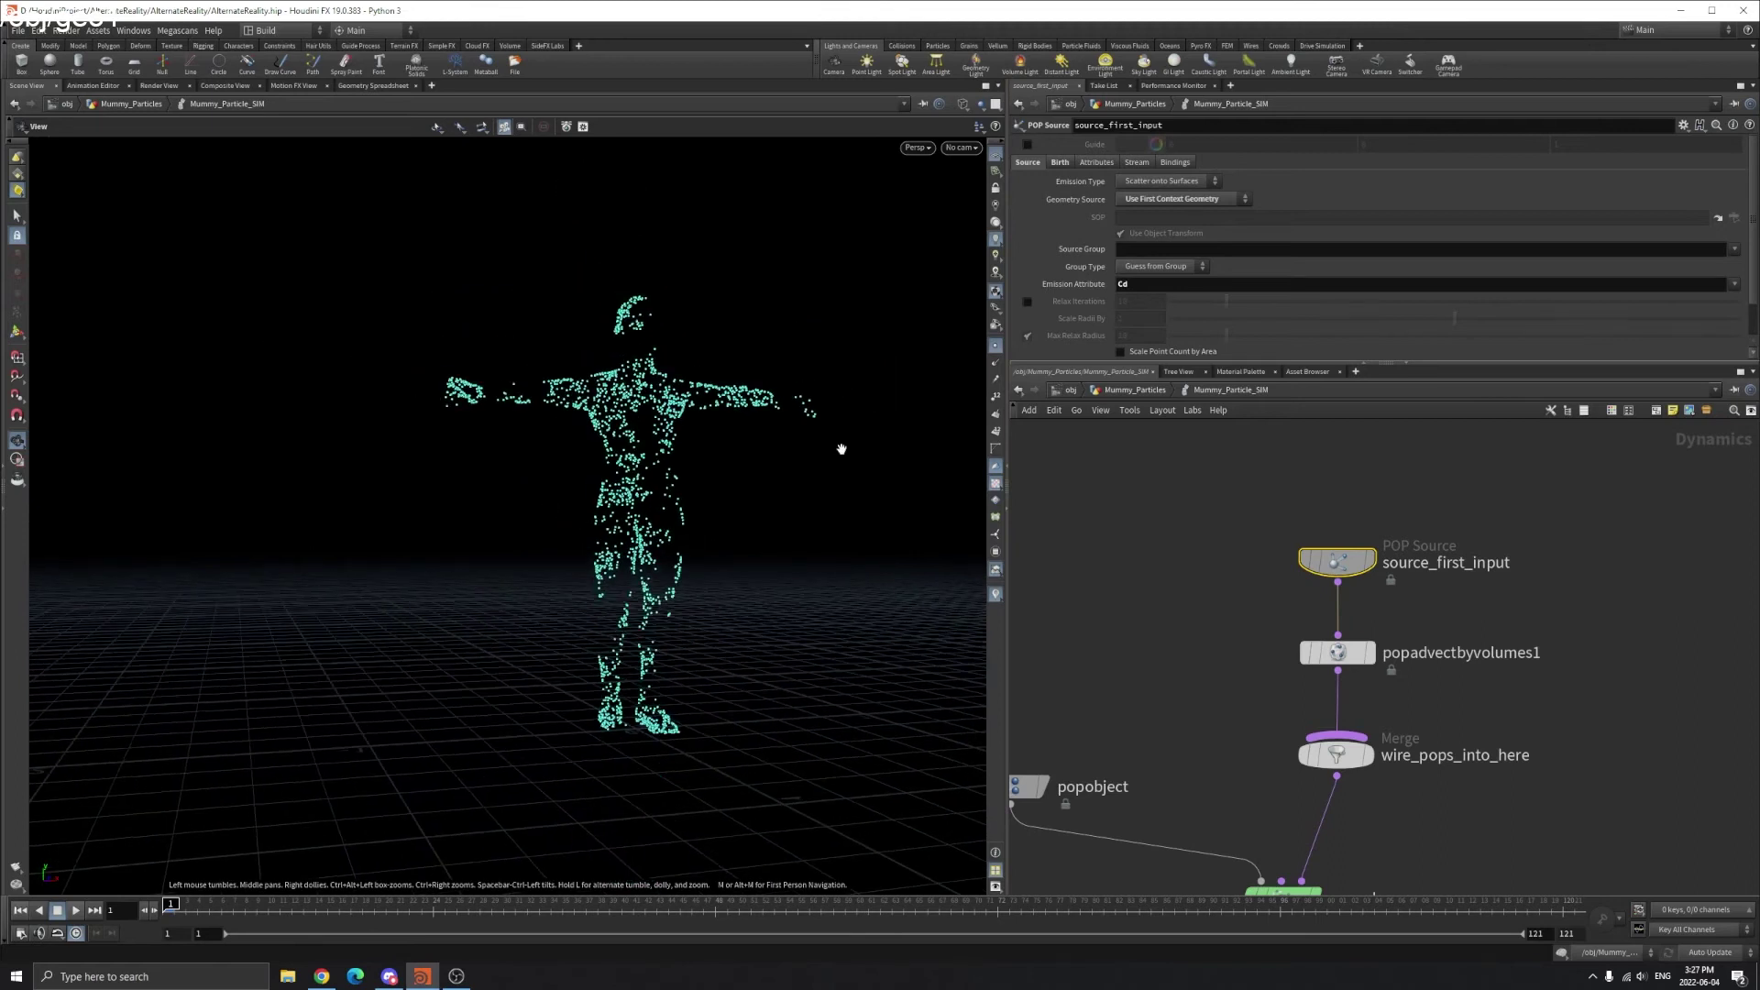
click(996, 347)
drag(818, 463, 966, 468)
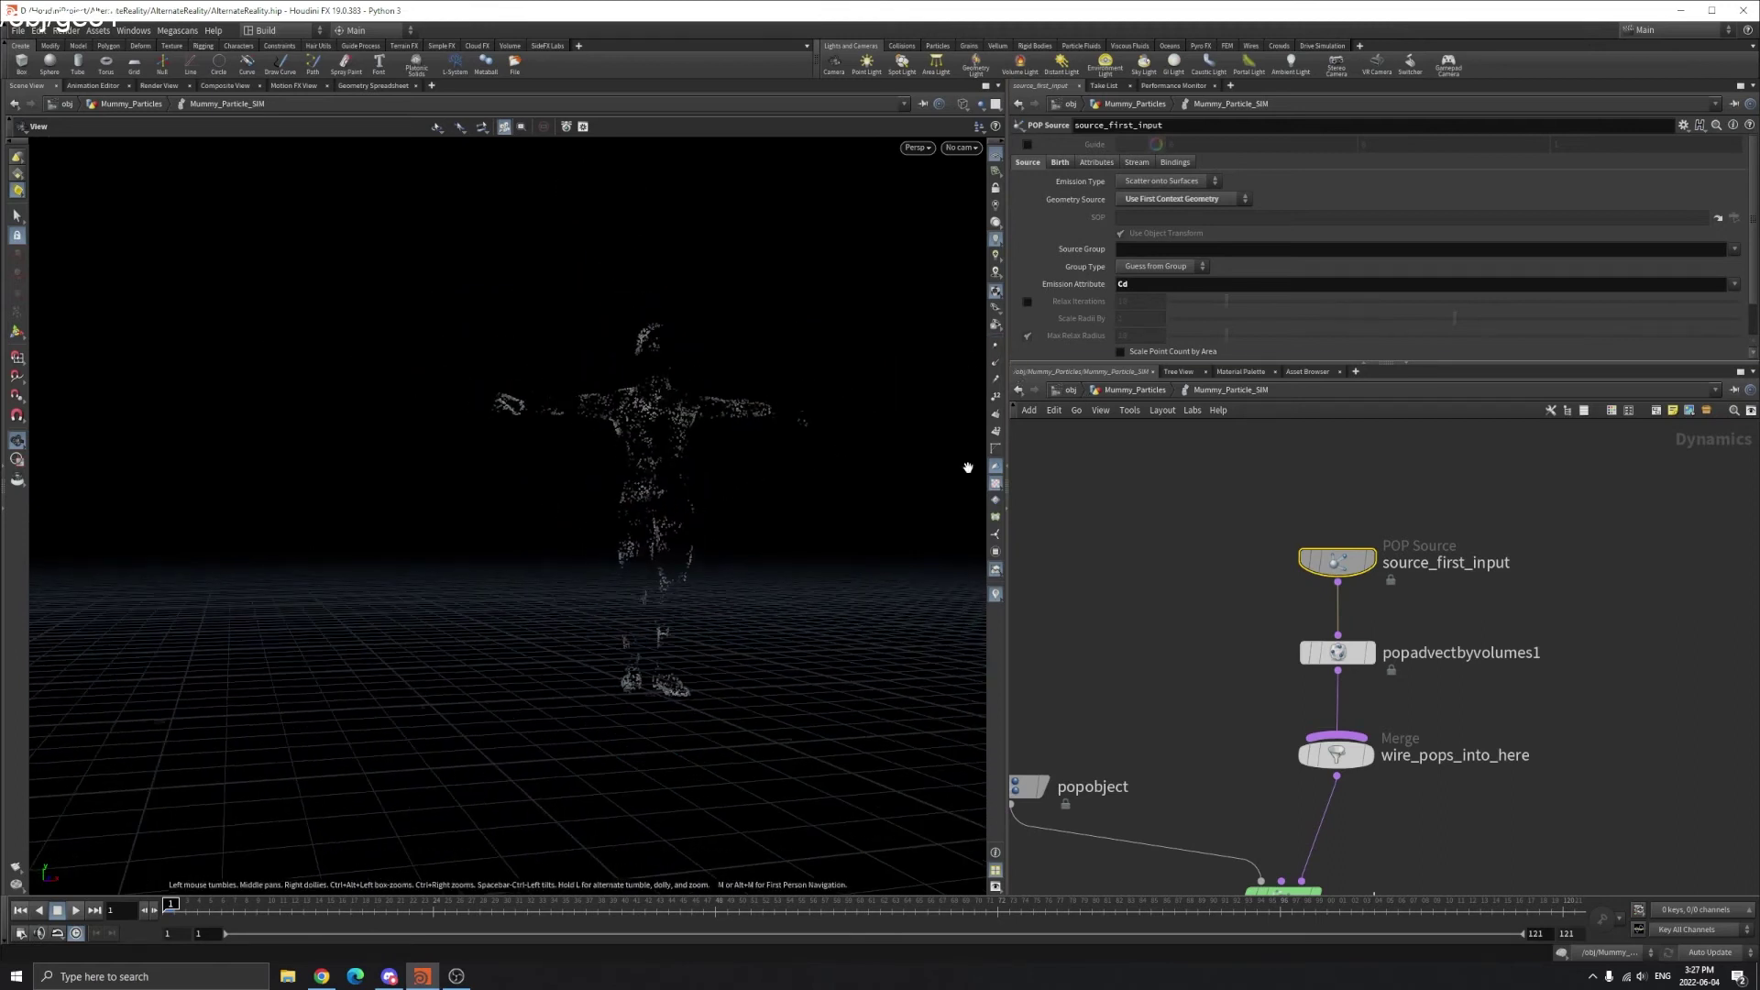
- Review source_first_input's geometry source and its birth settings, including Const. Birth Rate and Impulse Activation
click(1160, 202)
click(1176, 205)
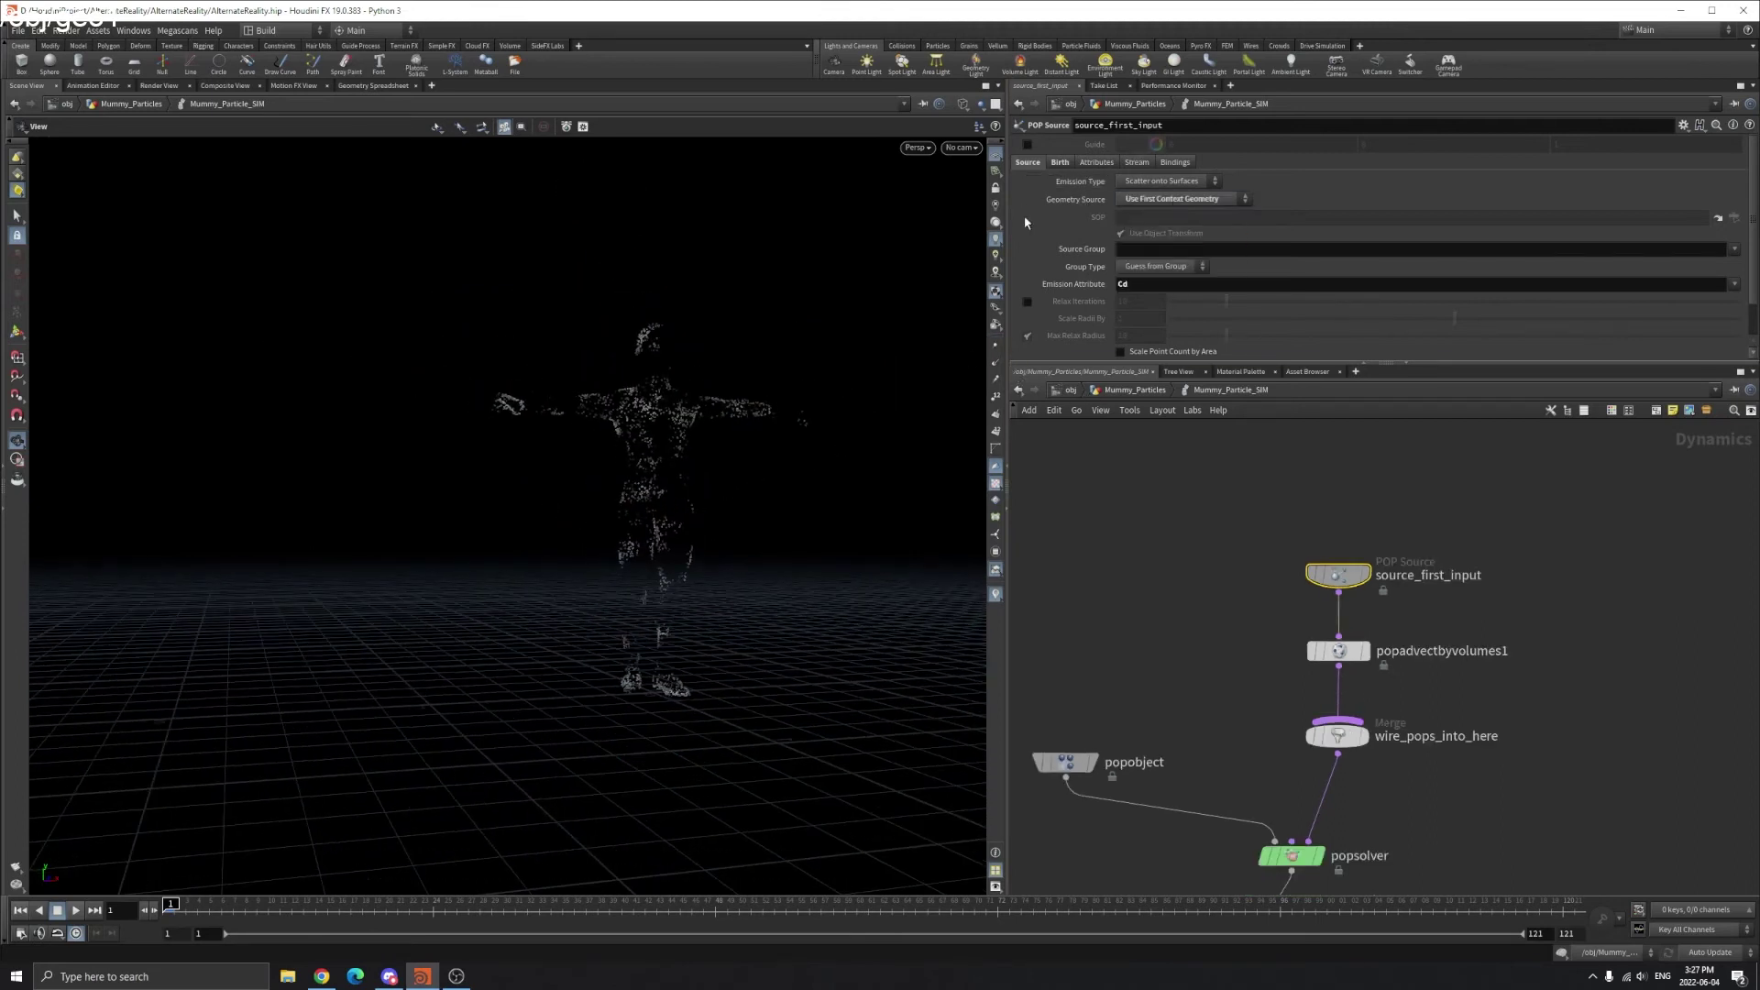
click(1059, 163)
drag(1228, 182, 617, 279)
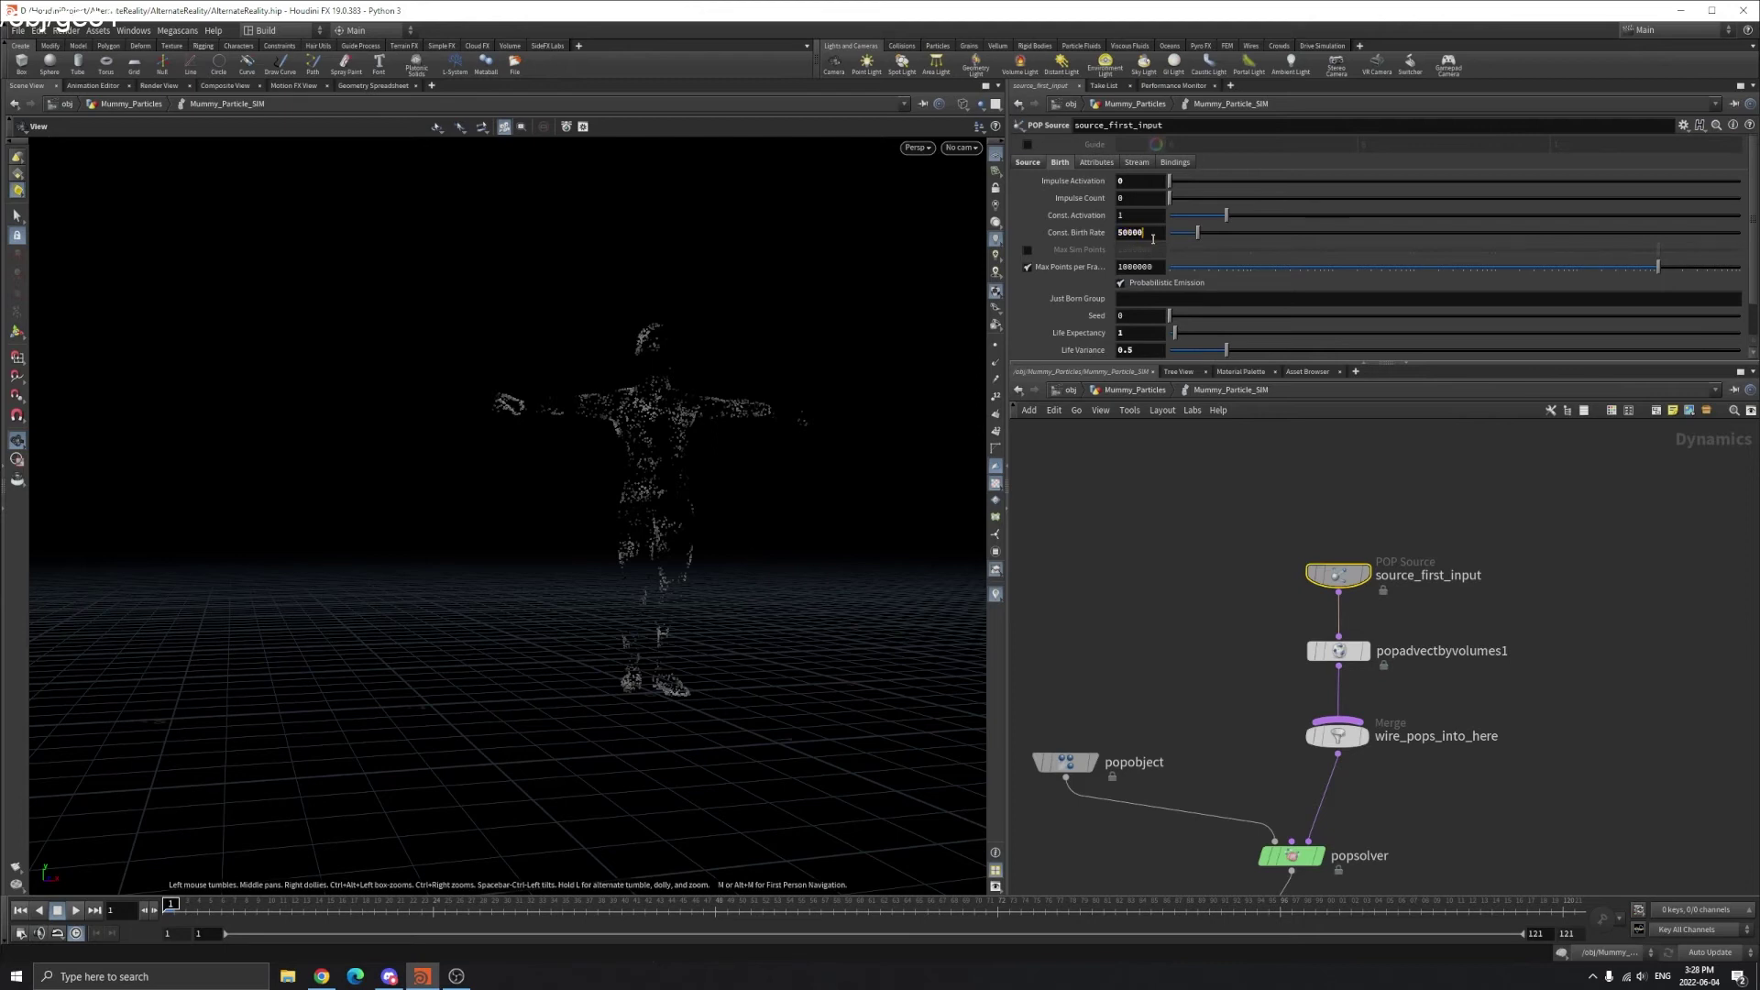
key(Return)
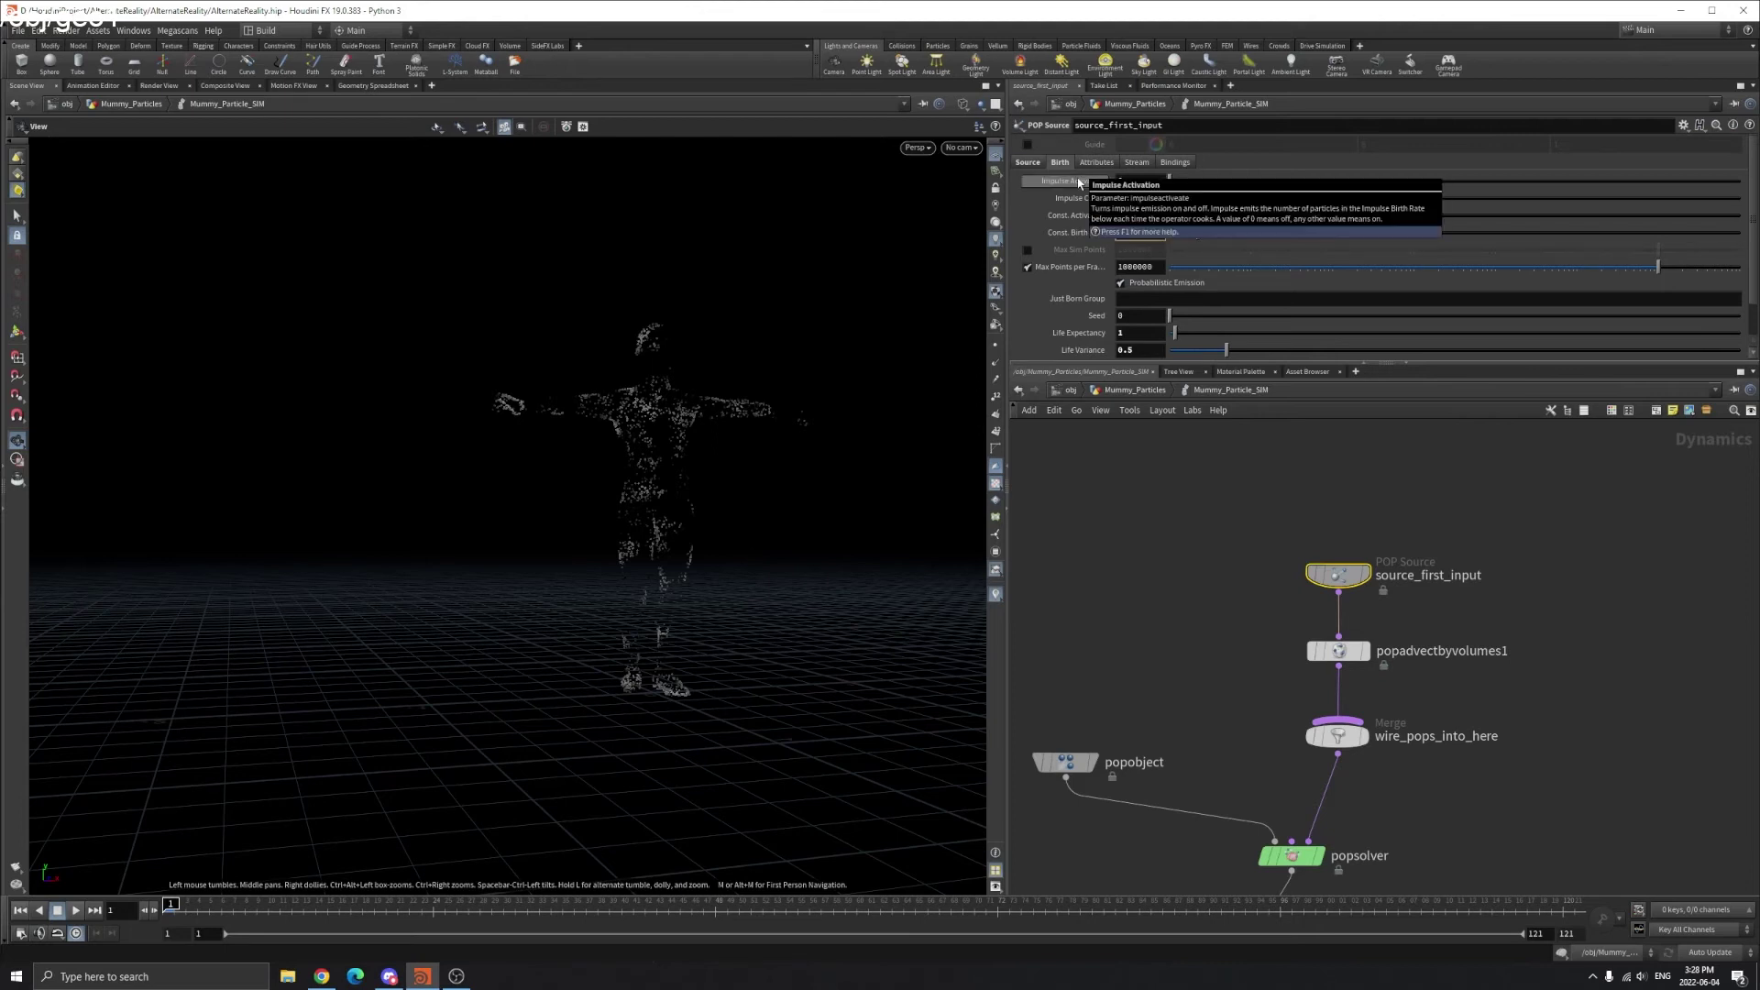
- Try emitting particles in impulses by setting Impulse Activation to 1 and raising Impulse Count, and reset both to 0
drag(1142, 183, 1302, 200)
text(1)
key(Return)
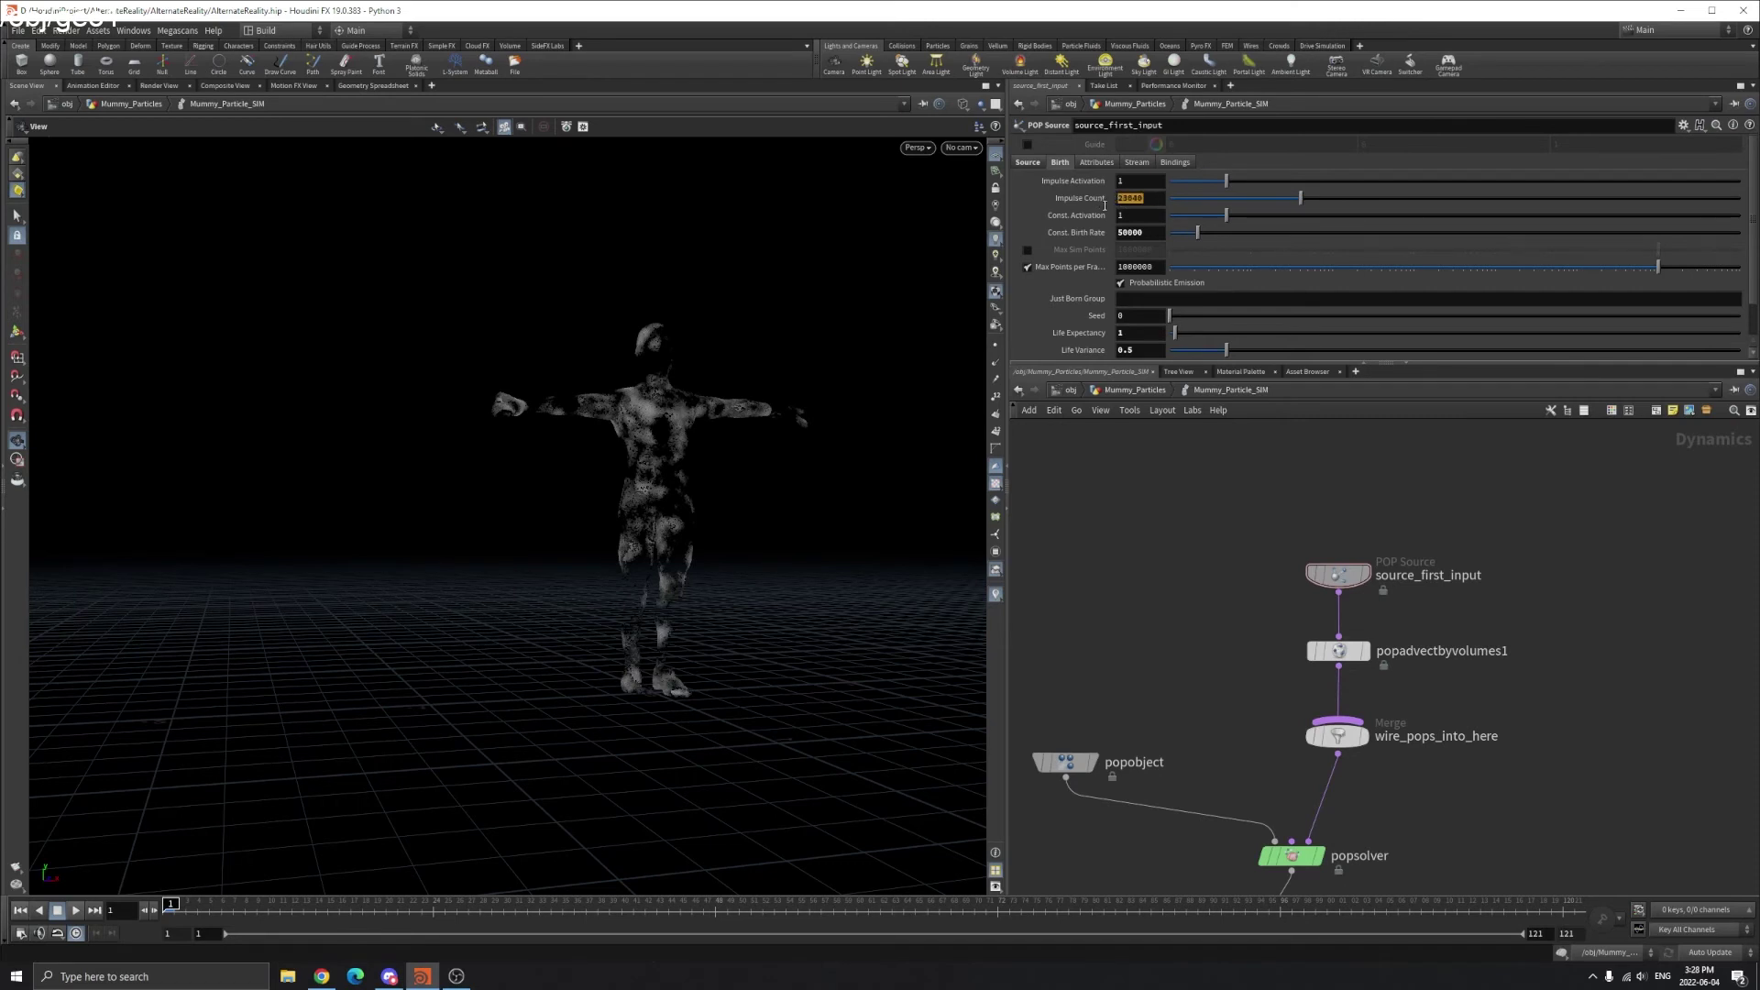
drag(1302, 198, 1162, 185)
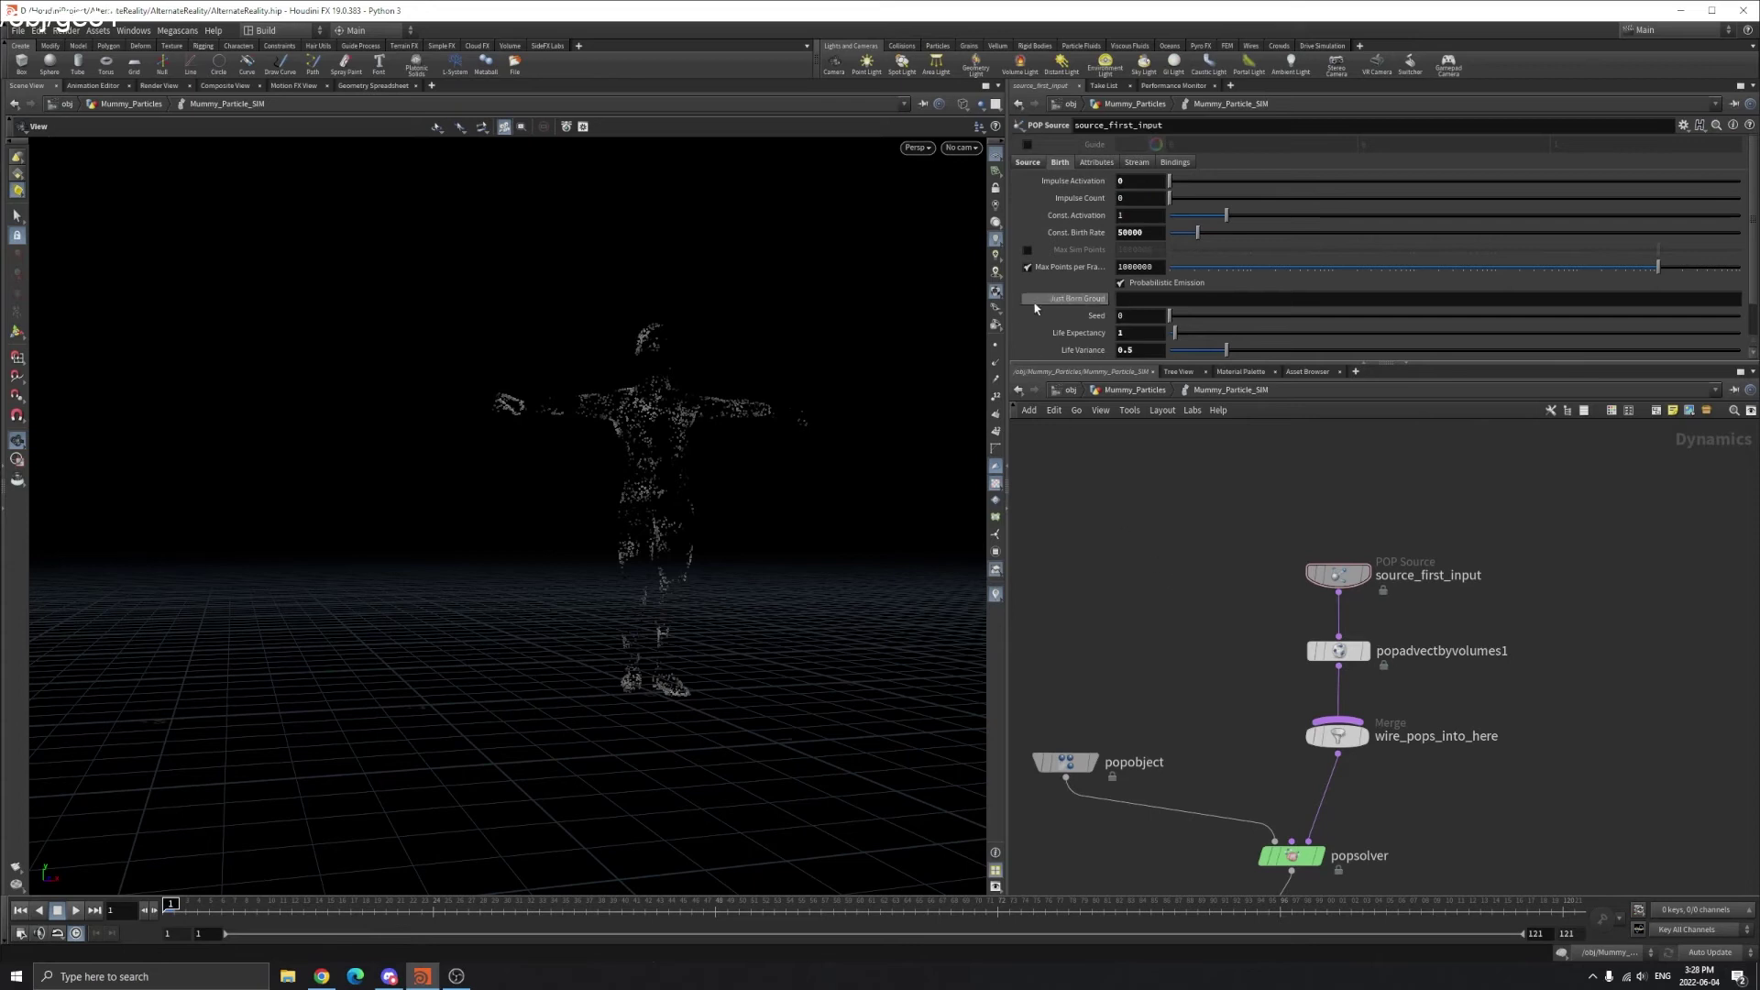
- Review source_first_input's Life Expectancy and Life Variance, and look through its attribute and stream settings
scroll(1036, 306, down, 2)
scroll(1048, 304, up, 1)
scroll(1071, 280, down, 2)
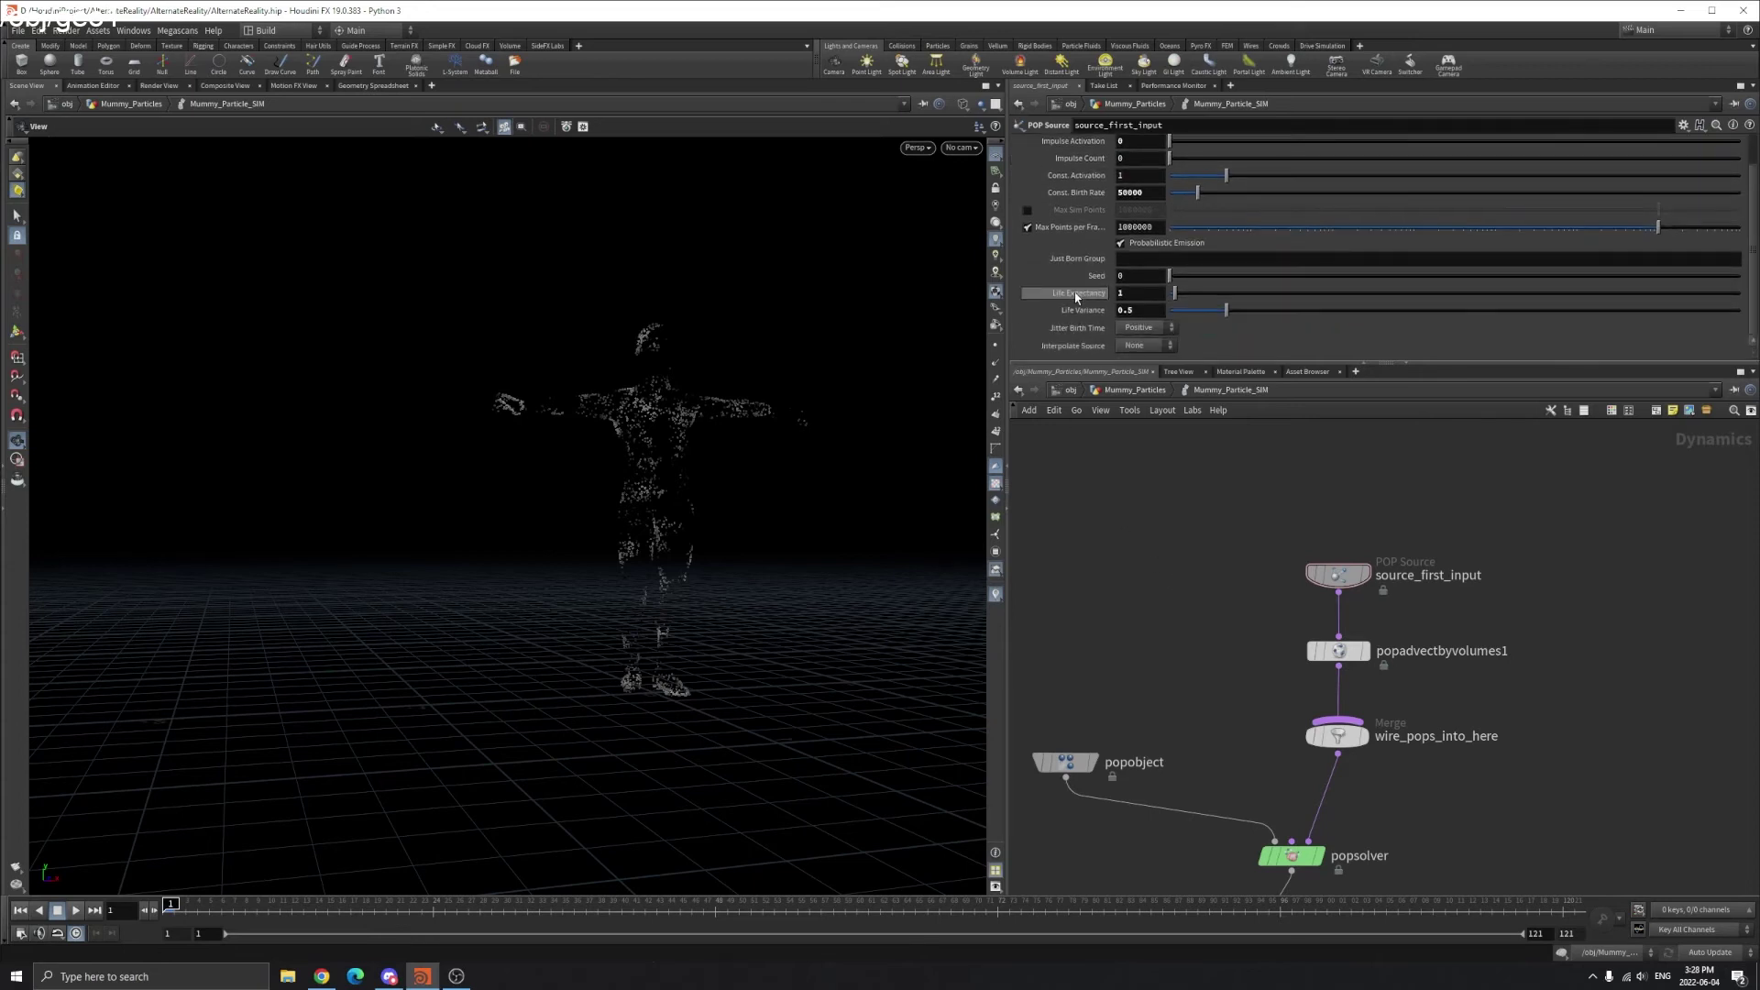
scroll(1099, 301, up, 2)
scroll(1099, 301, down, 2)
scroll(1063, 282, up, 2)
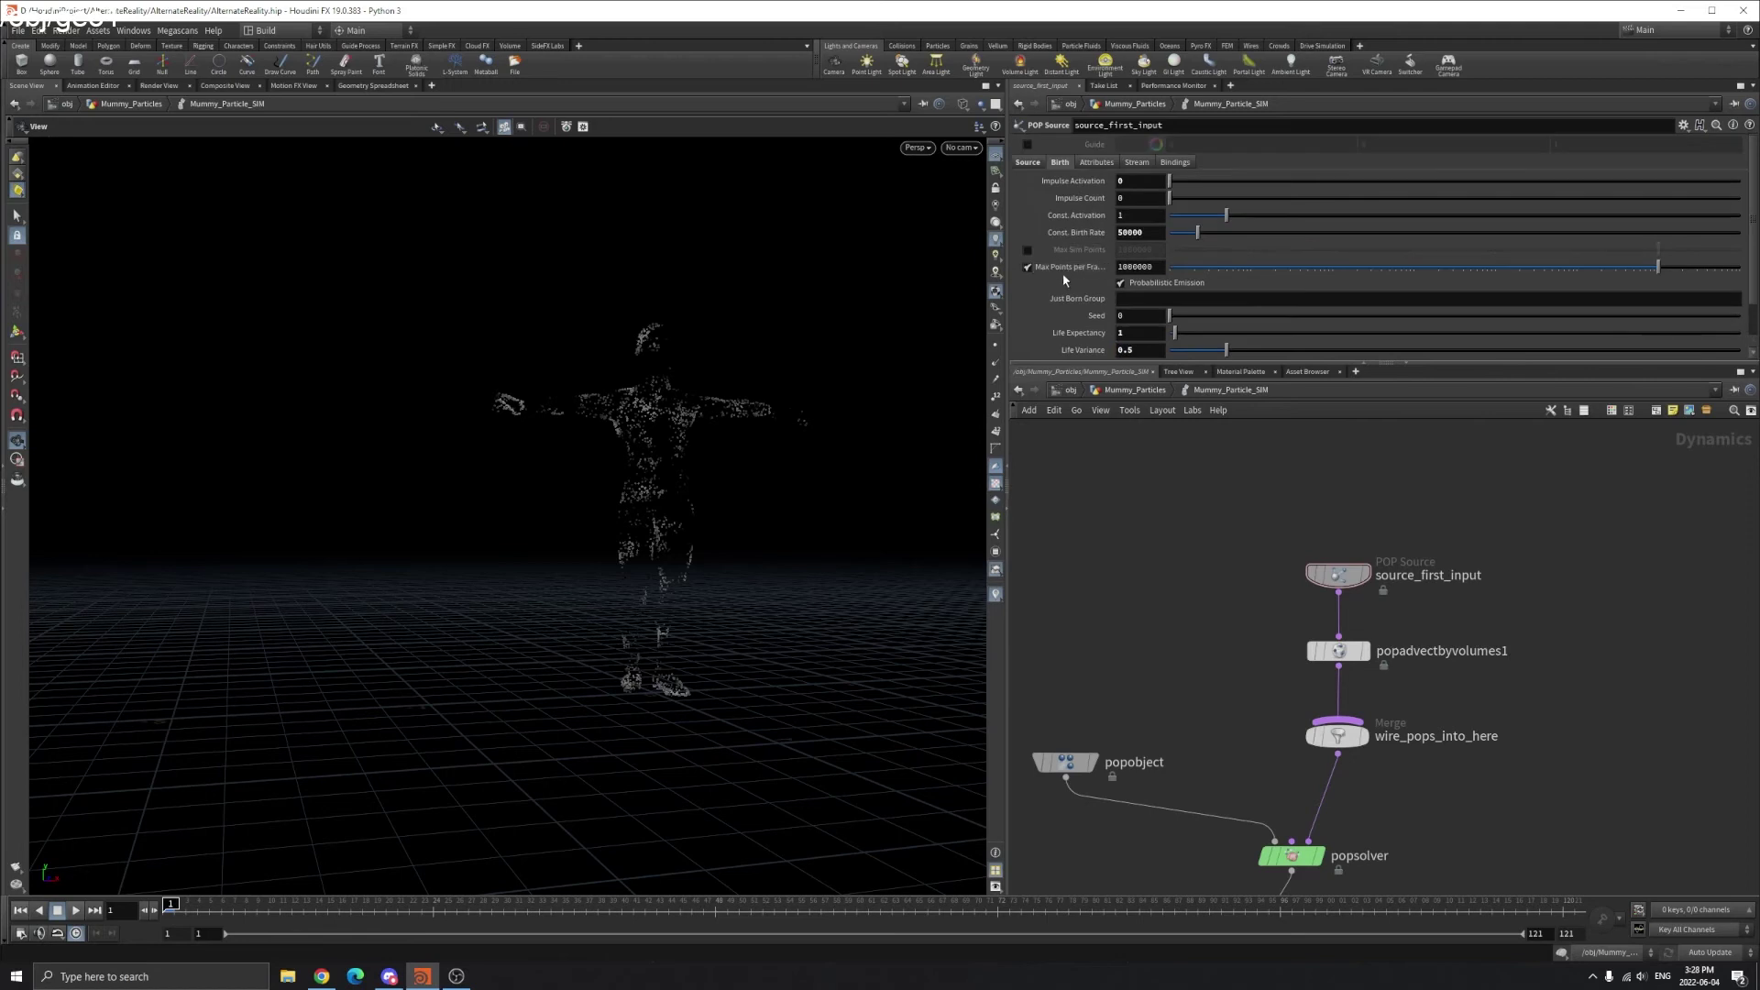
click(1094, 163)
click(1136, 162)
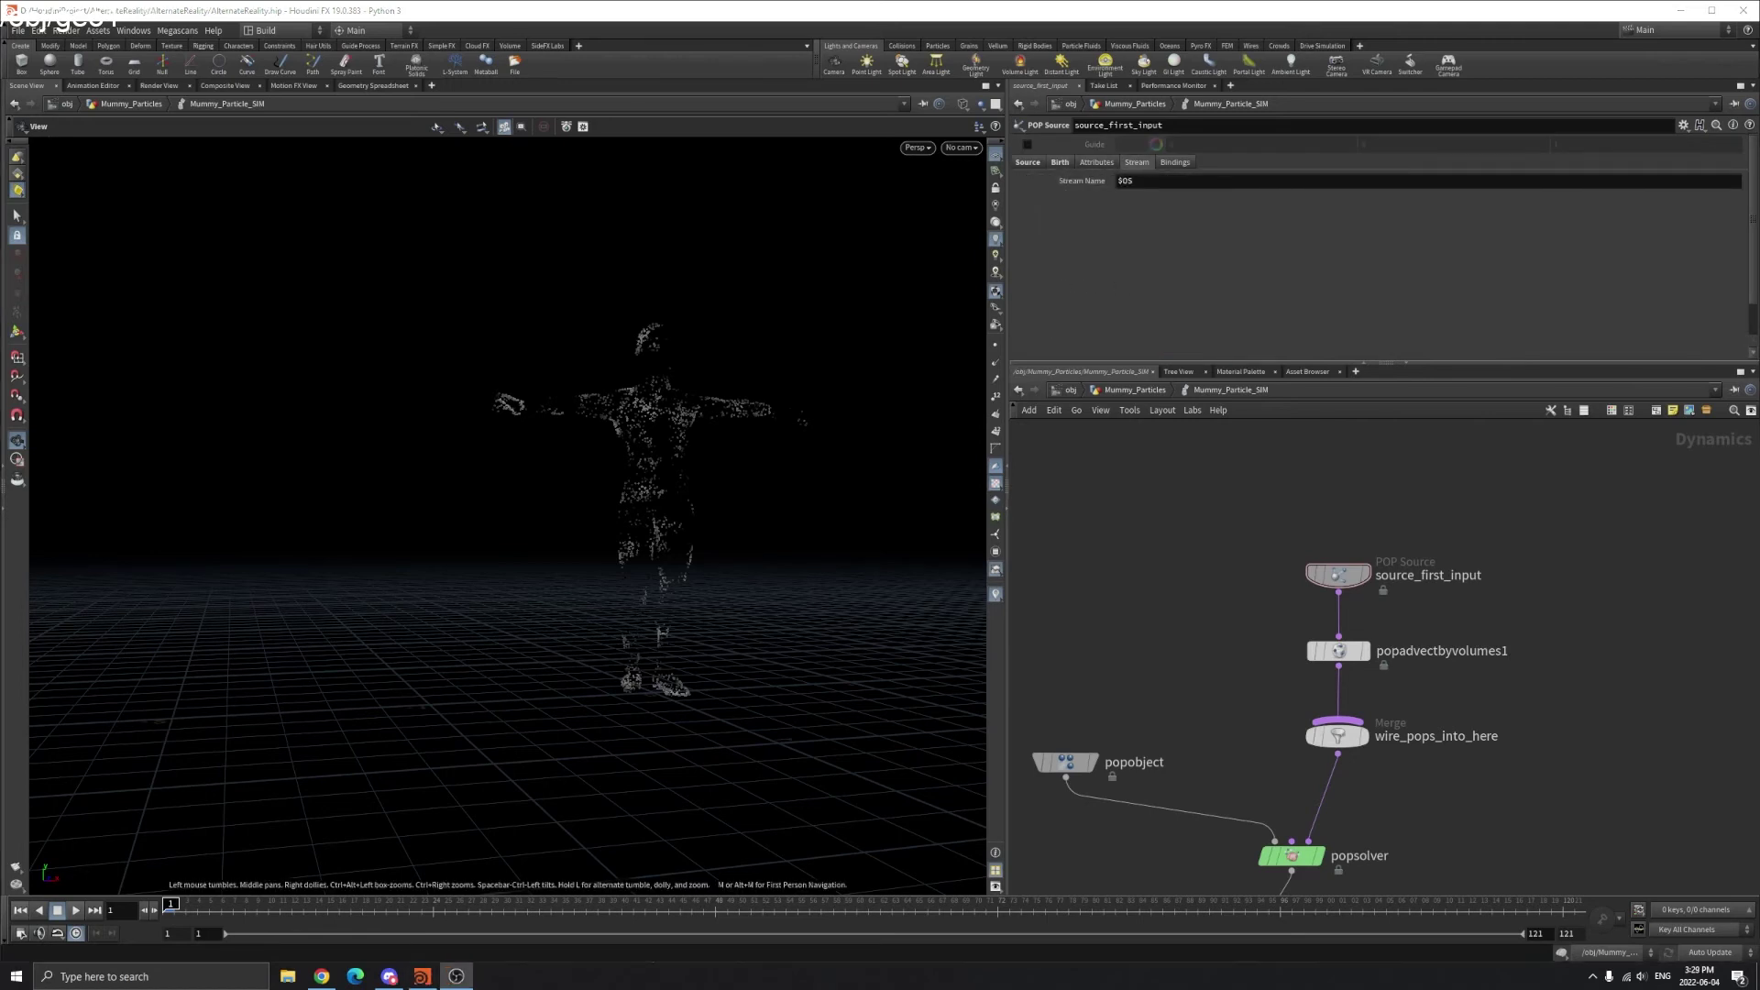
- Select popadvectbyvolumes1 and compare its velocity source options with the inputs wired into Mummy_Particle_SIM
drag(1242, 527, 1397, 622)
middle_drag(1456, 705, 1455, 658)
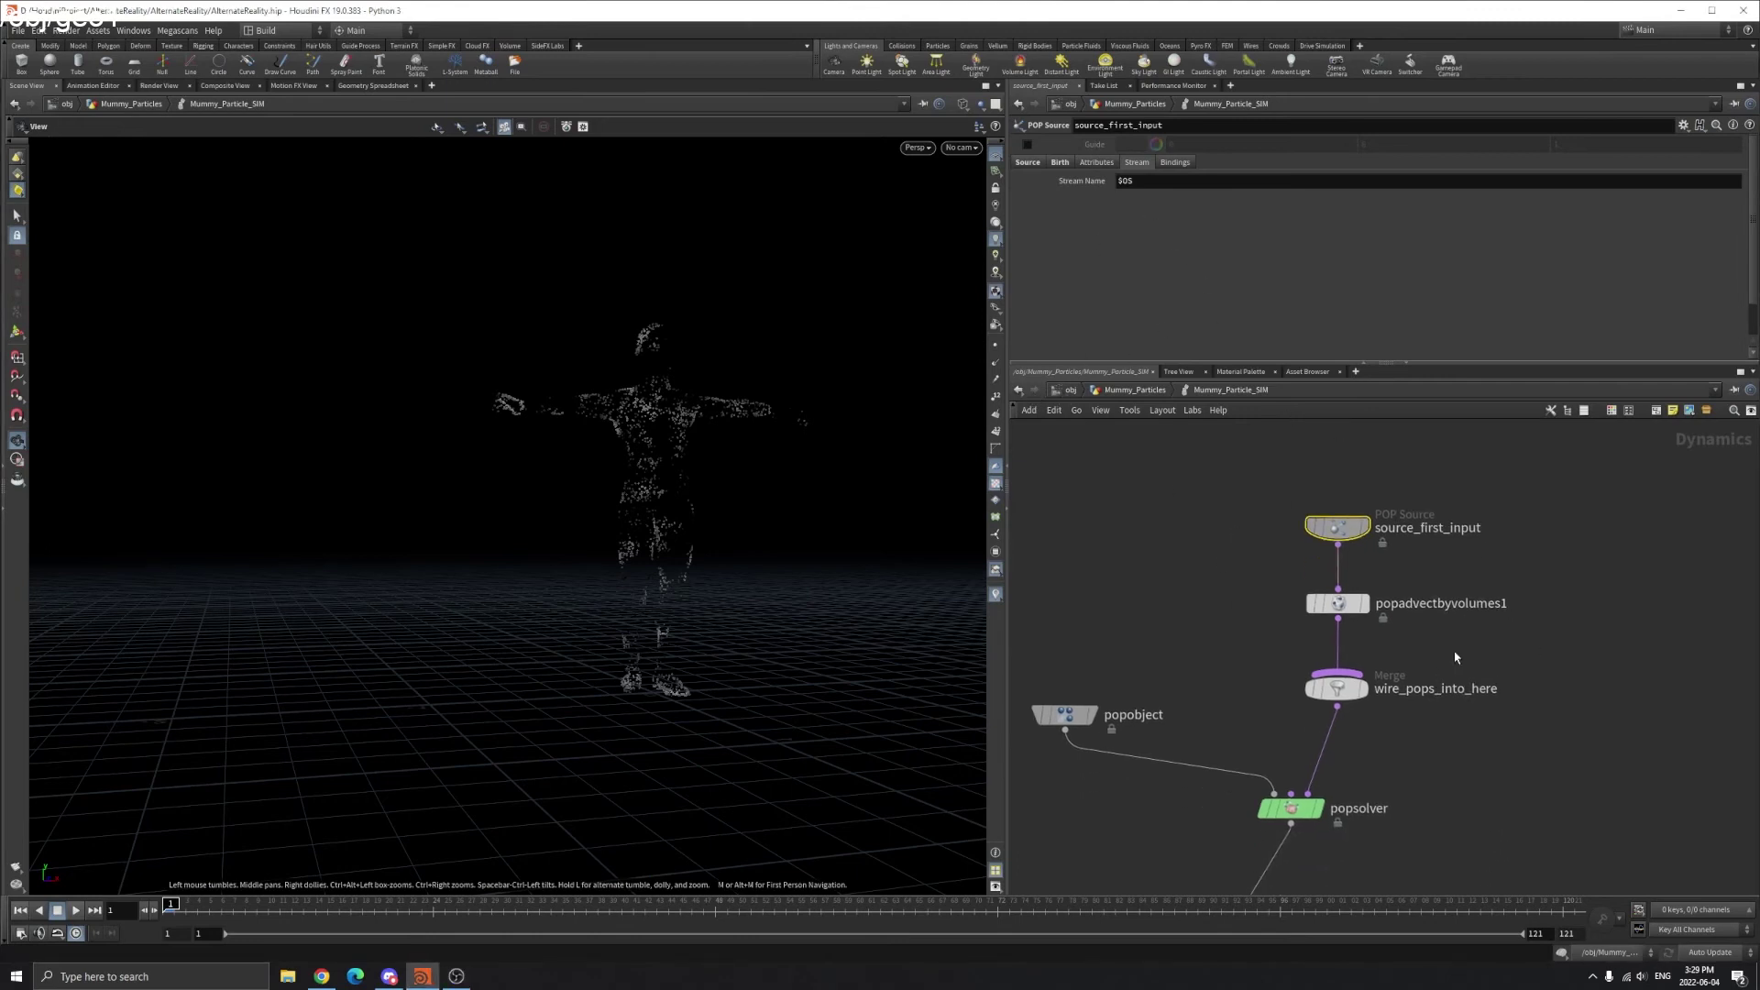
click(1337, 604)
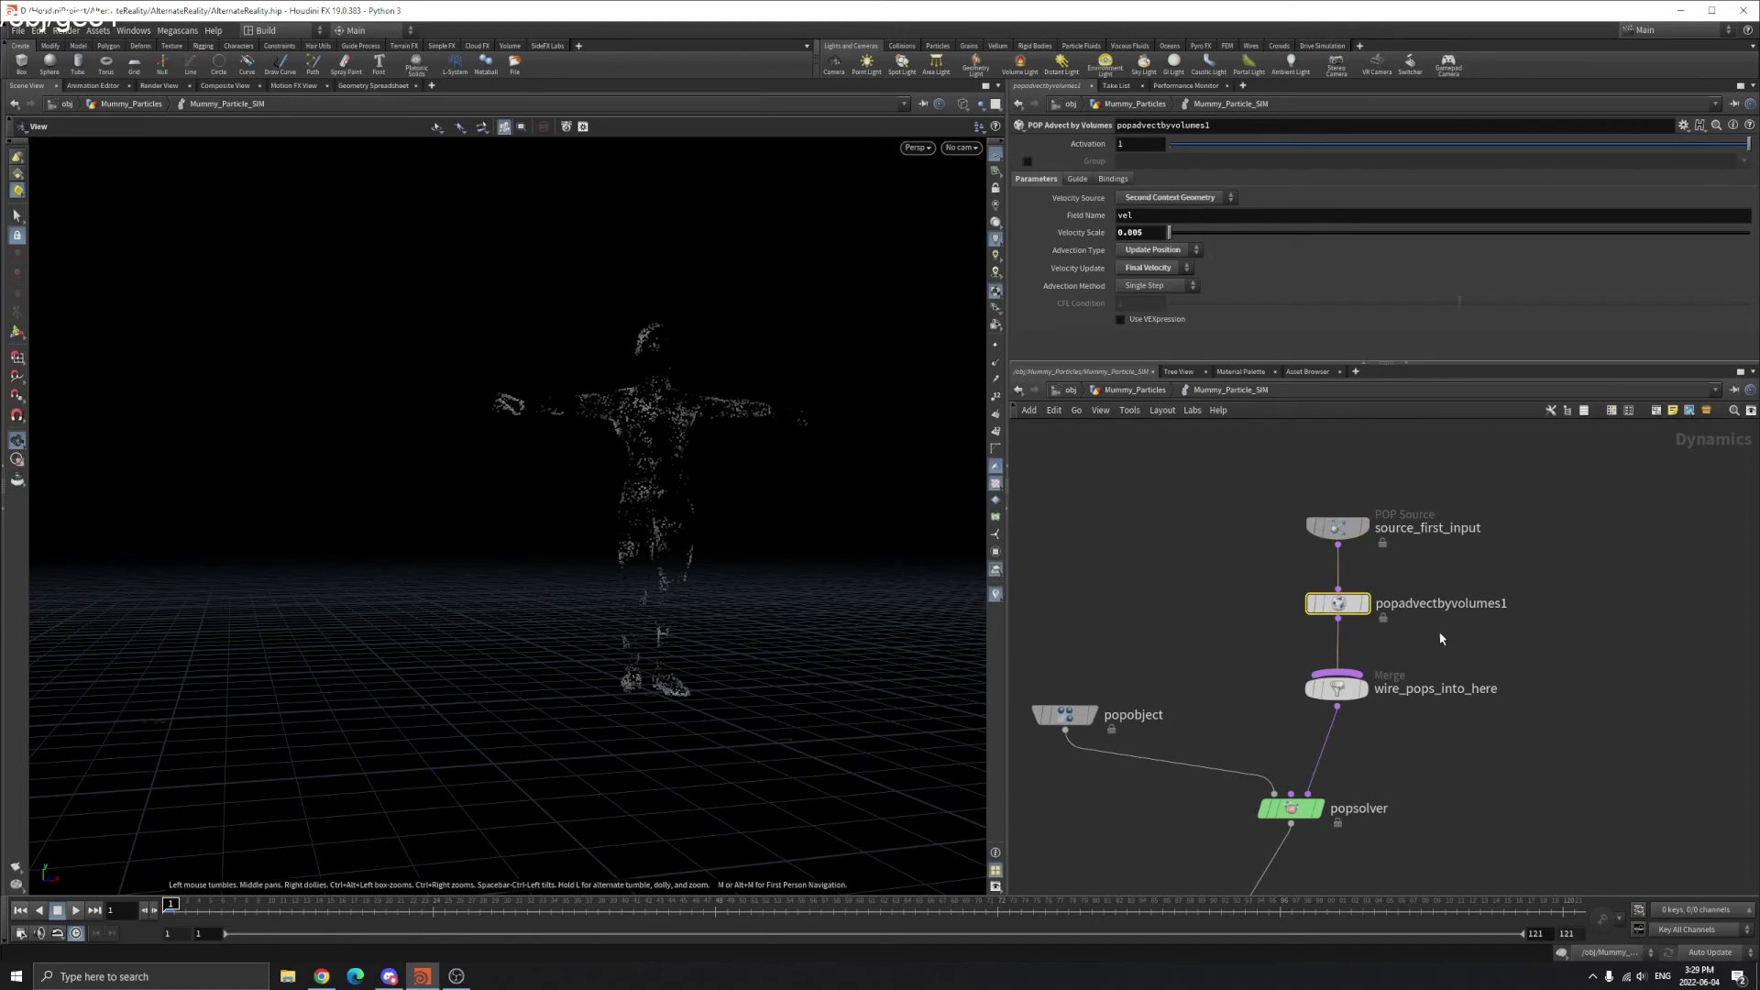
click(1182, 198)
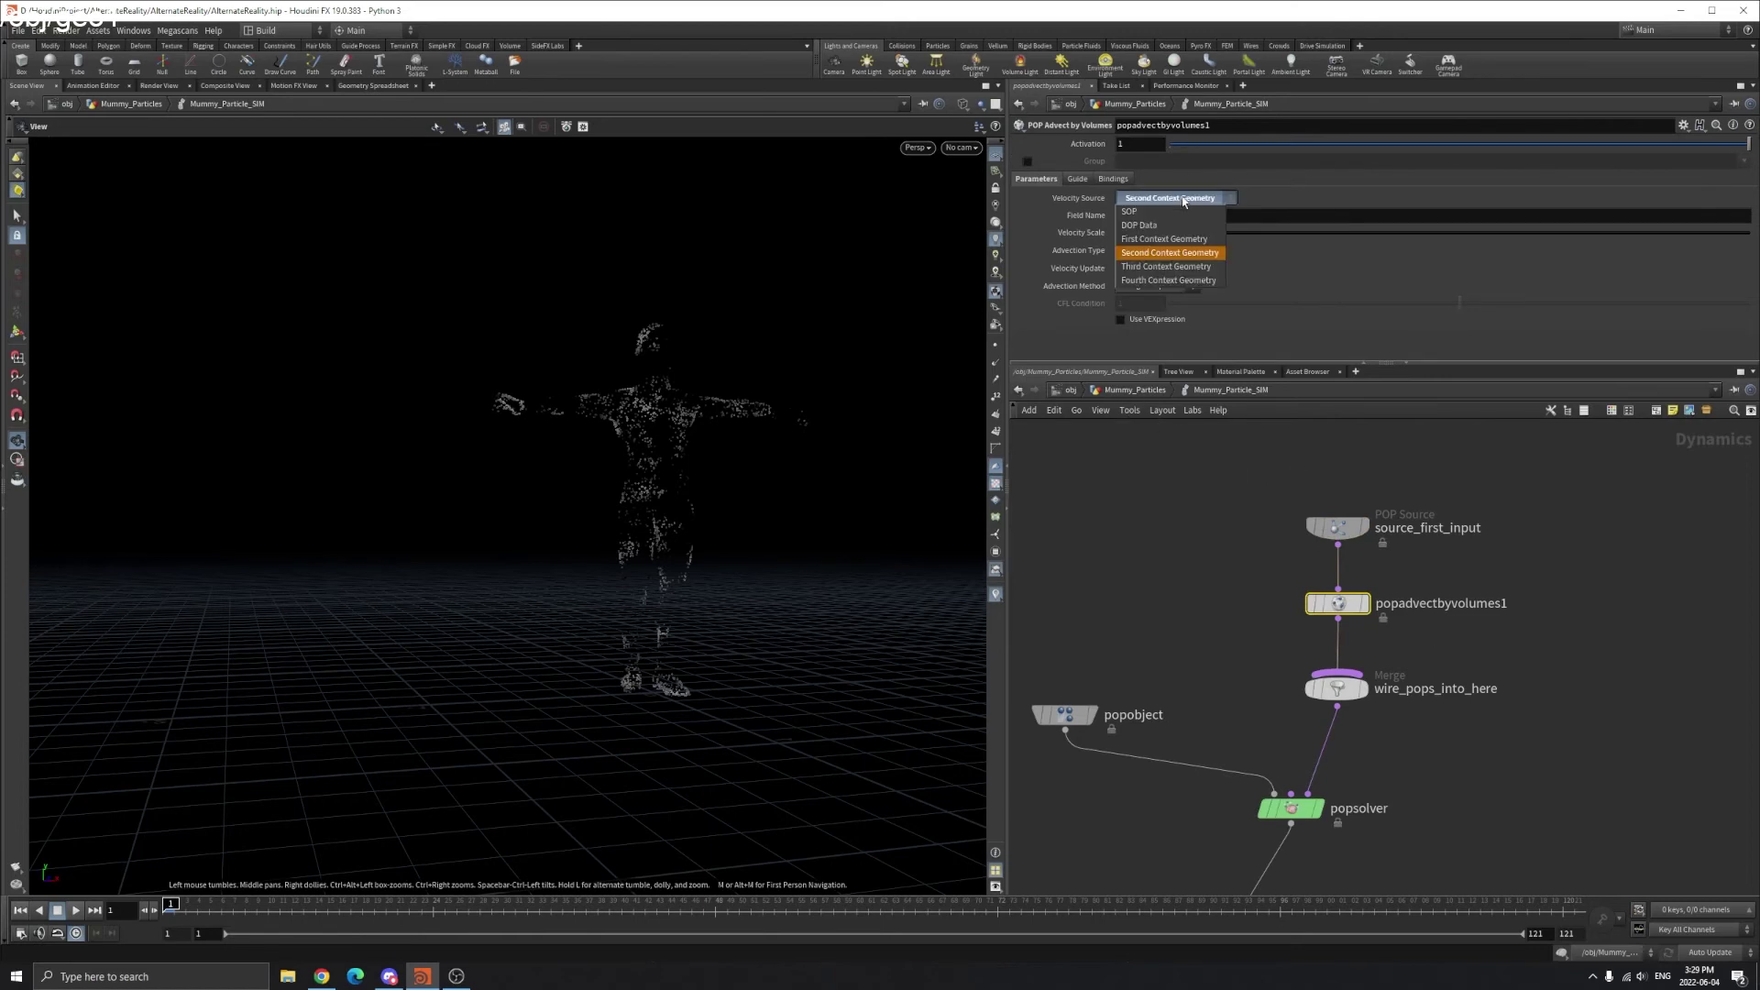
click(1182, 199)
key(u)
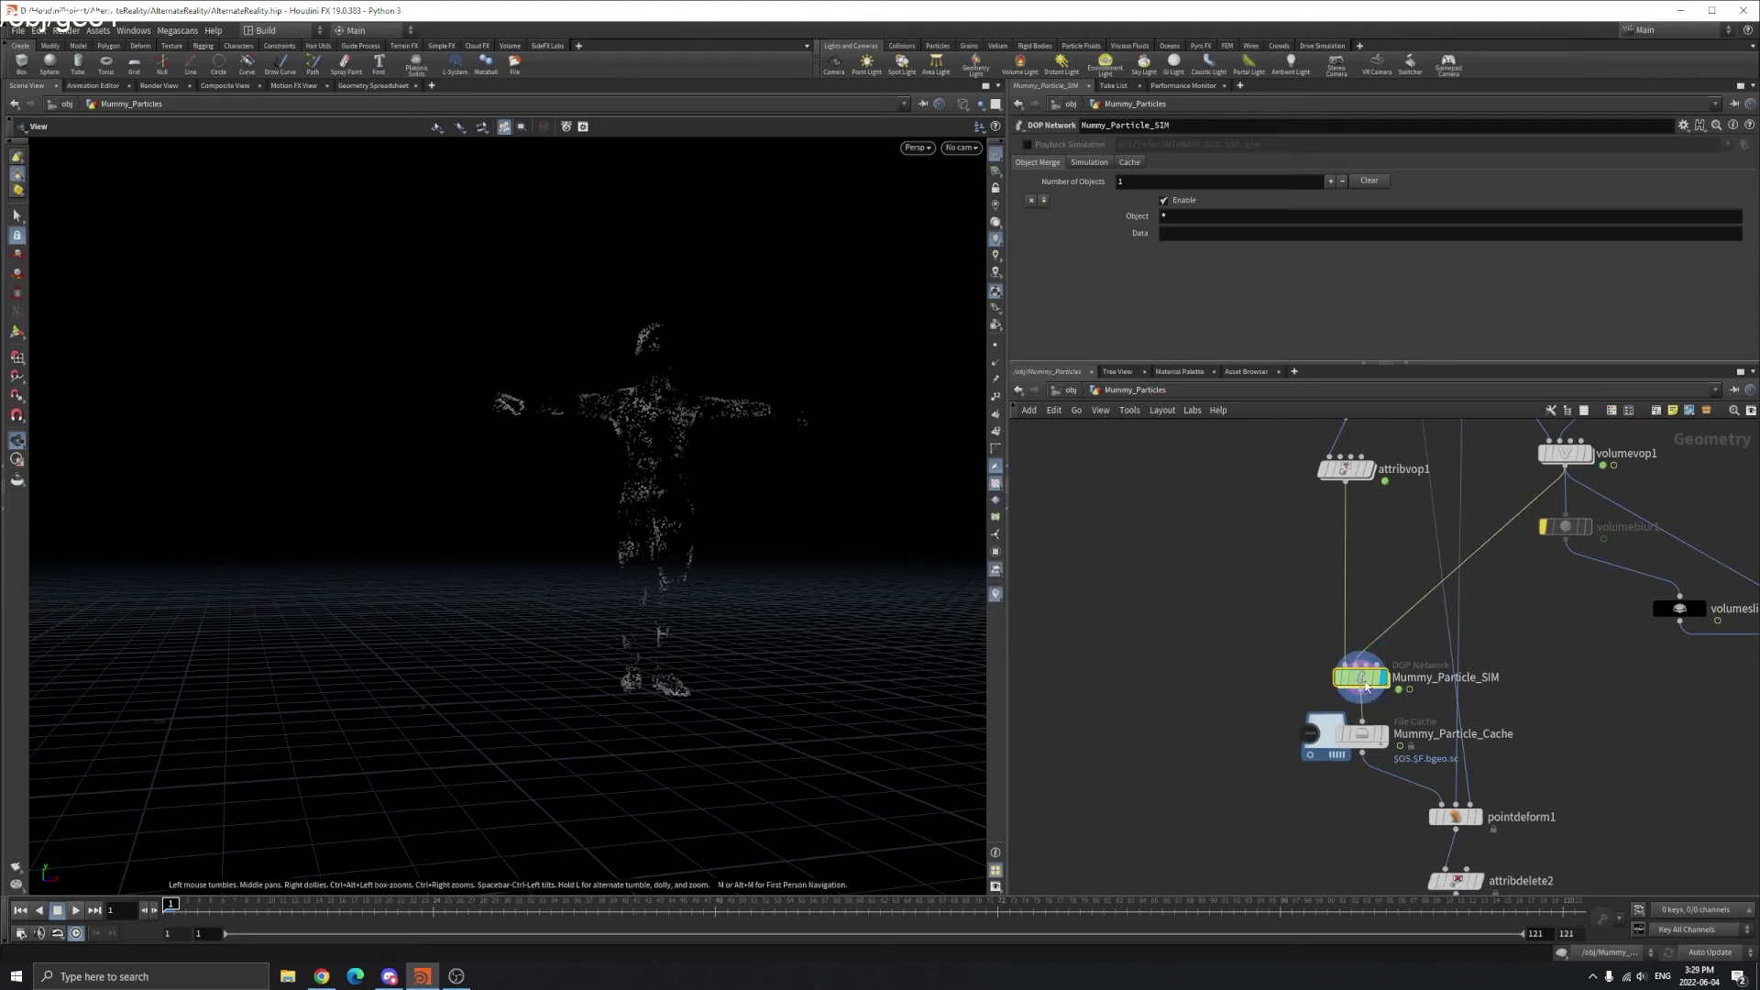
double_click(1372, 683)
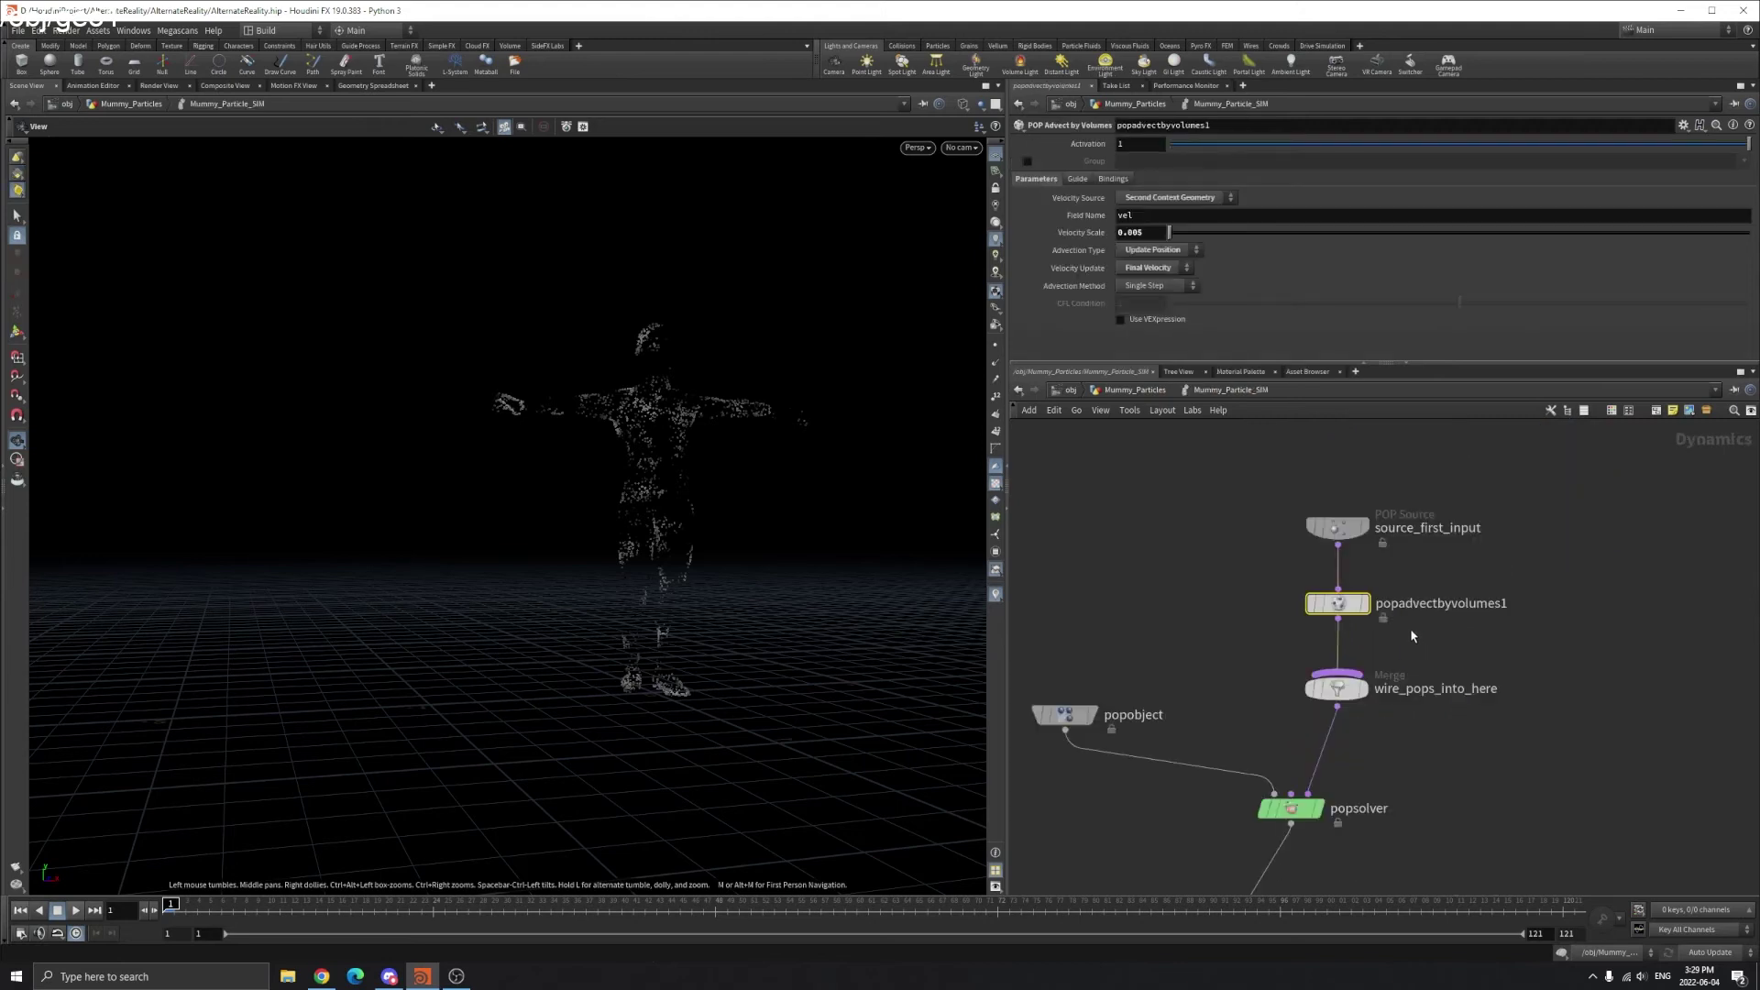
- Examine popadvectbyvolumes1's Field Name and the available Advection Type options without changing them
click(1118, 216)
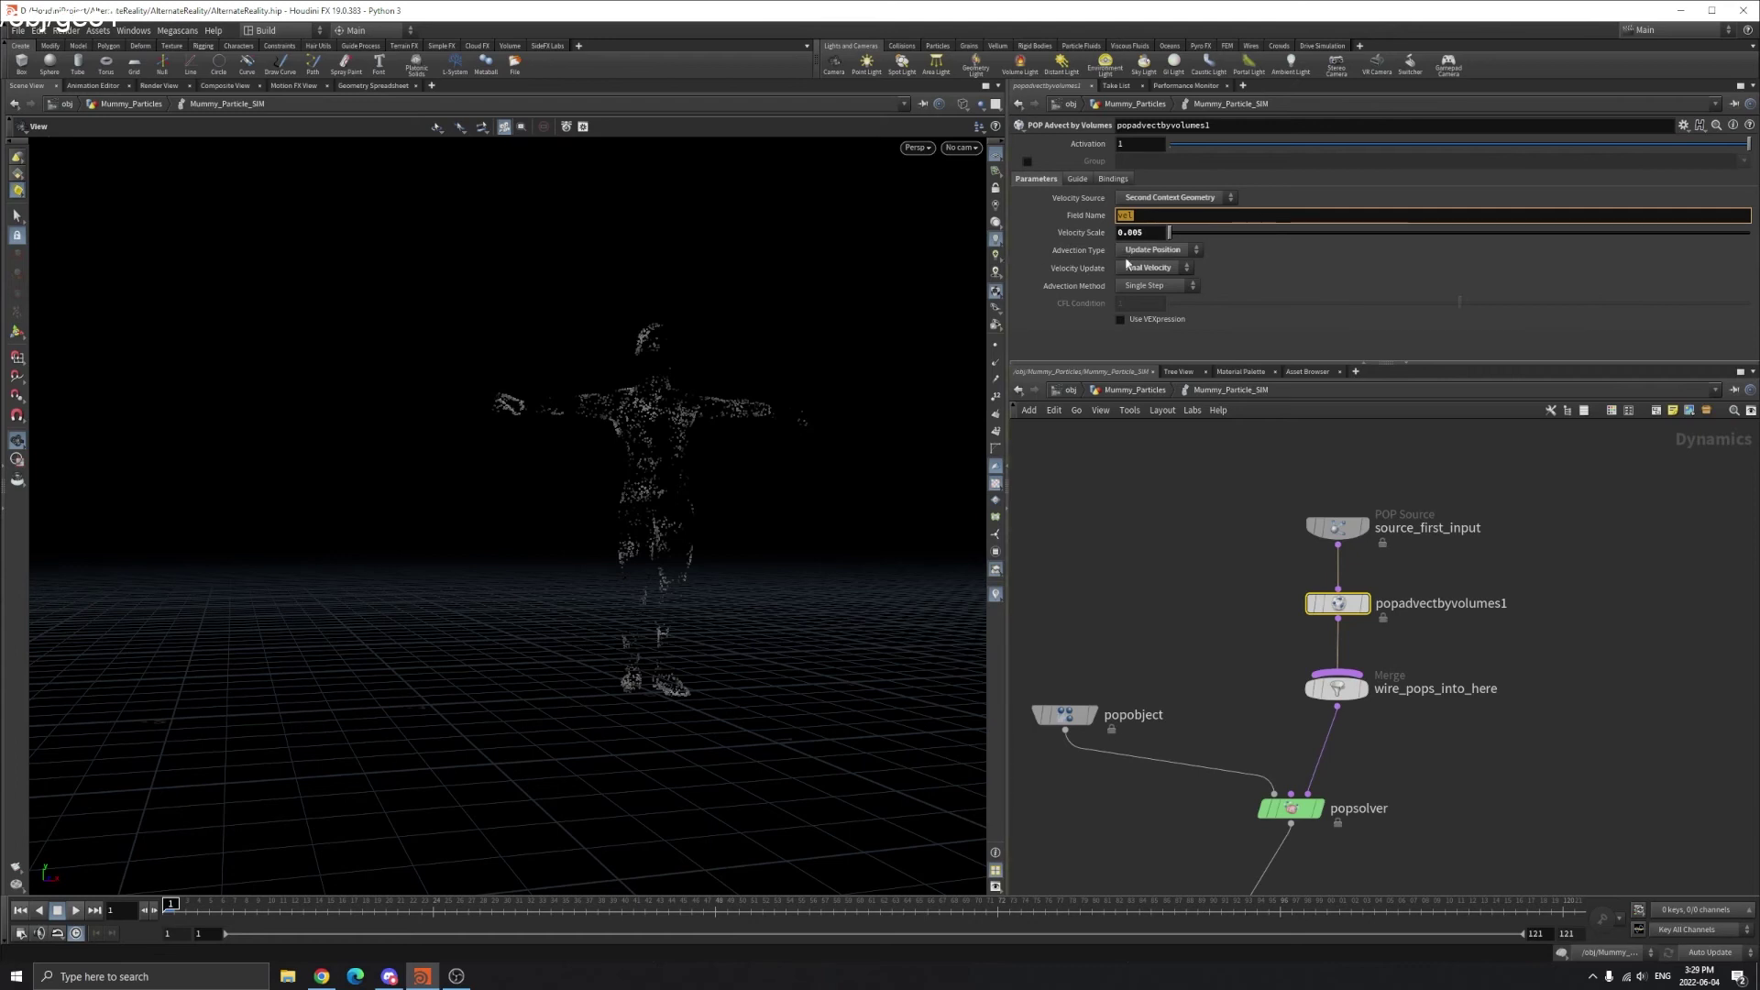
click(1177, 253)
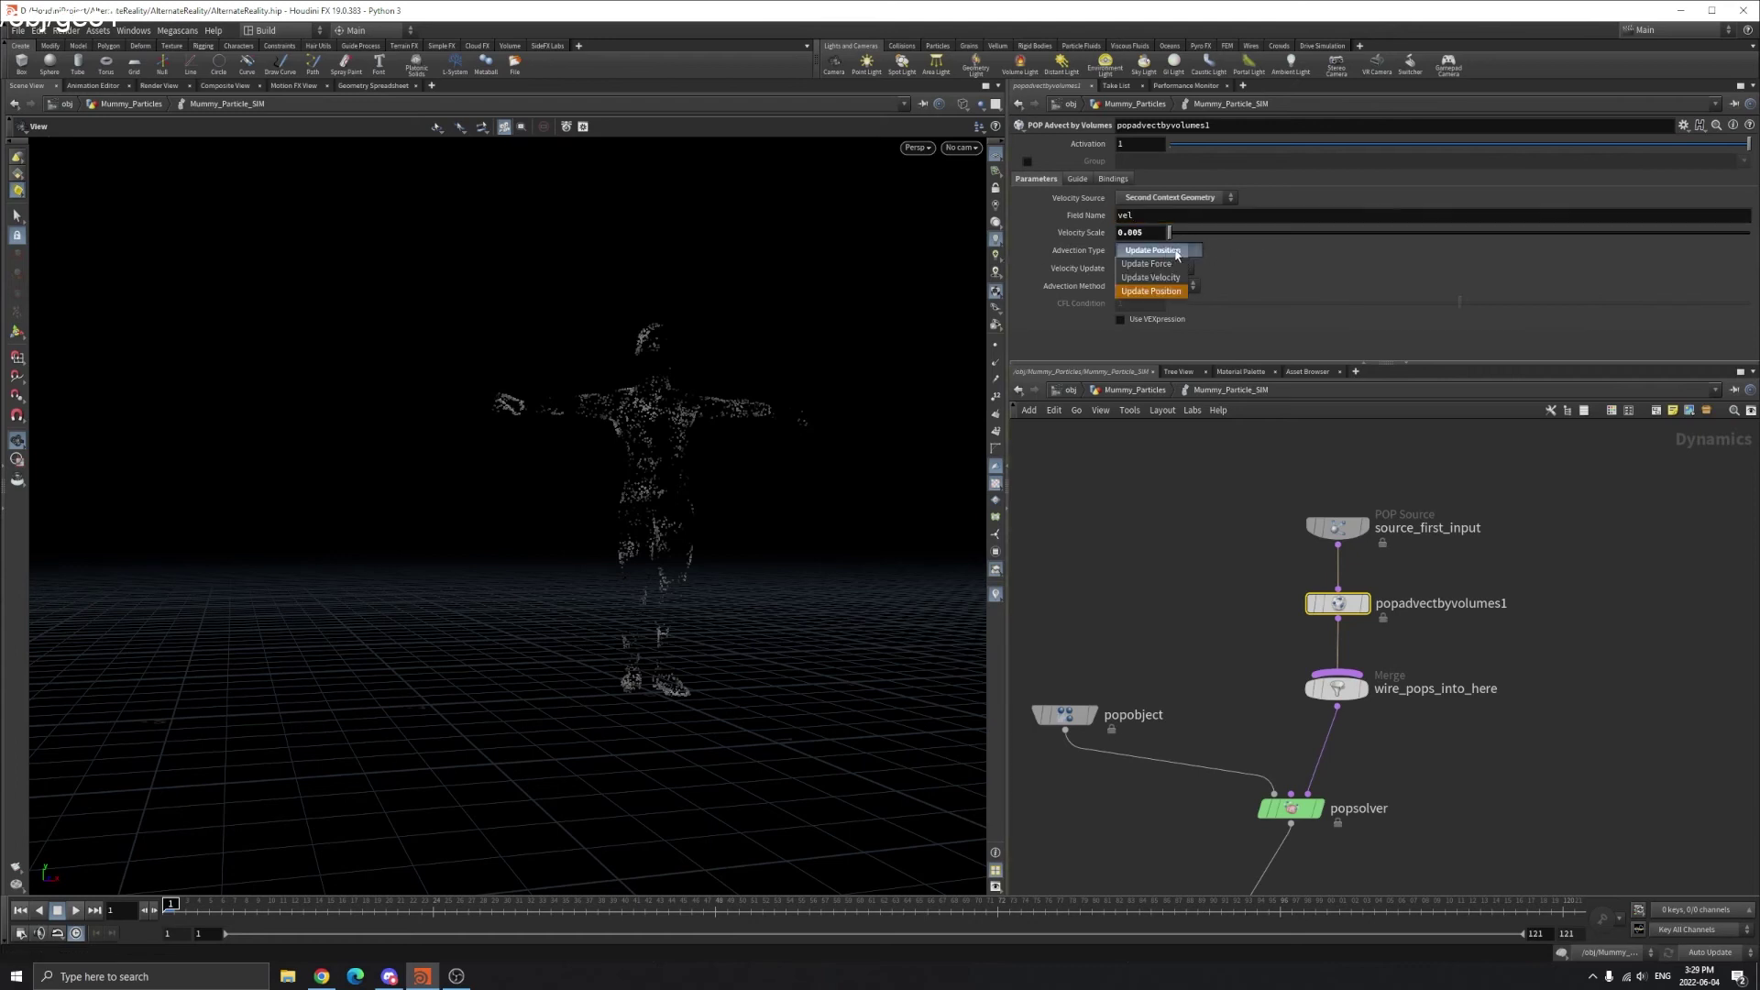
click(1177, 253)
click(1156, 251)
click(1176, 254)
- Select popsolver and review its substep settings and how it connects to the output
middle_drag(1443, 733, 1457, 627)
scroll(1464, 625, down, 3)
scroll(1445, 636, up, 2)
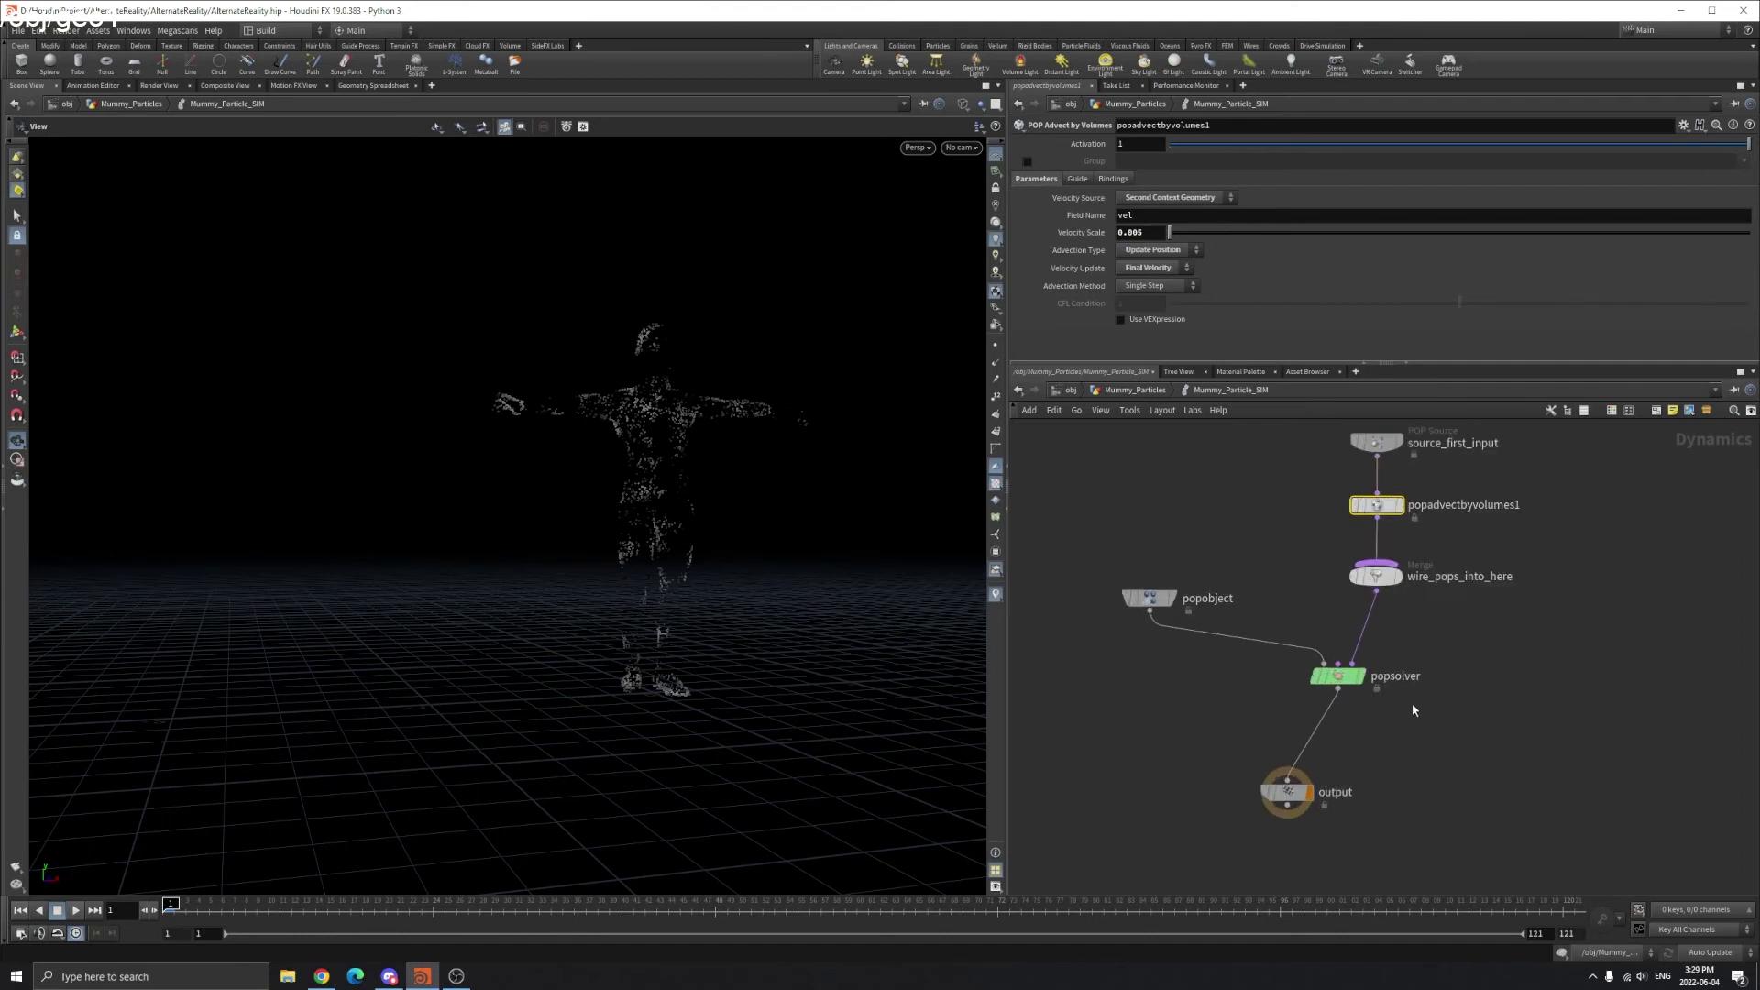
click(1356, 678)
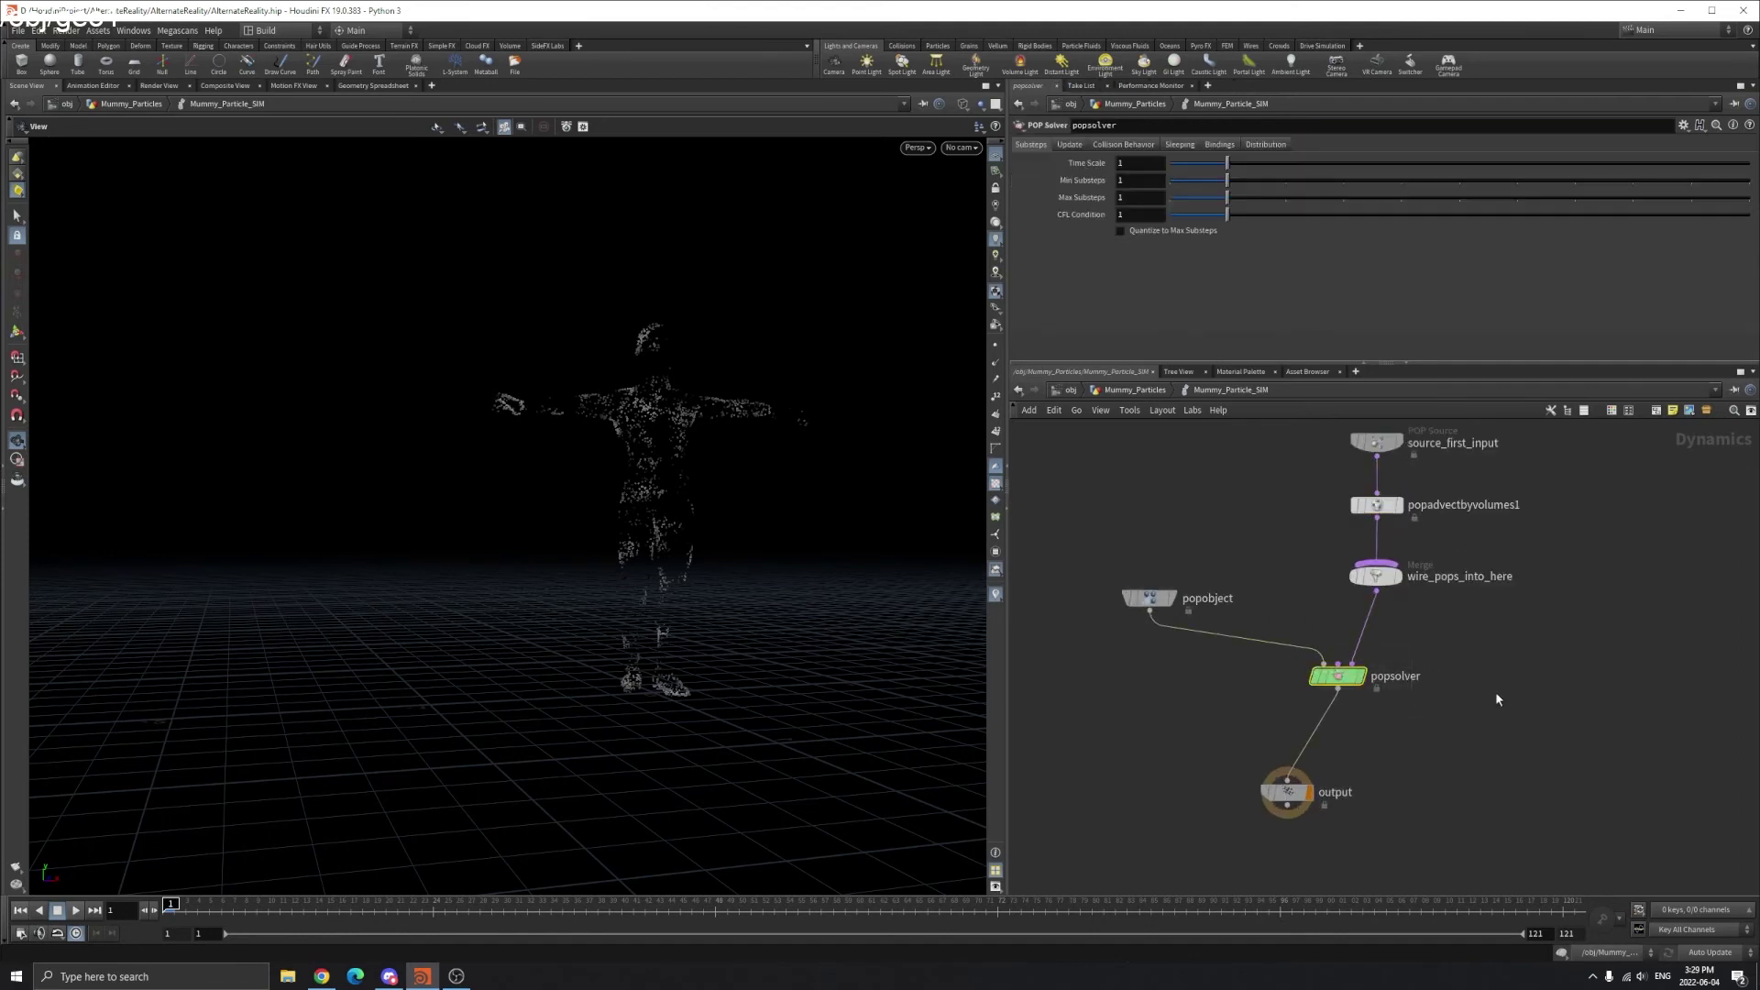
- Return to Mummy_Particles, display Mummy_Particle_Cache, and examine the cached particle animation during playback from several angles
click(1134, 389)
click(1292, 663)
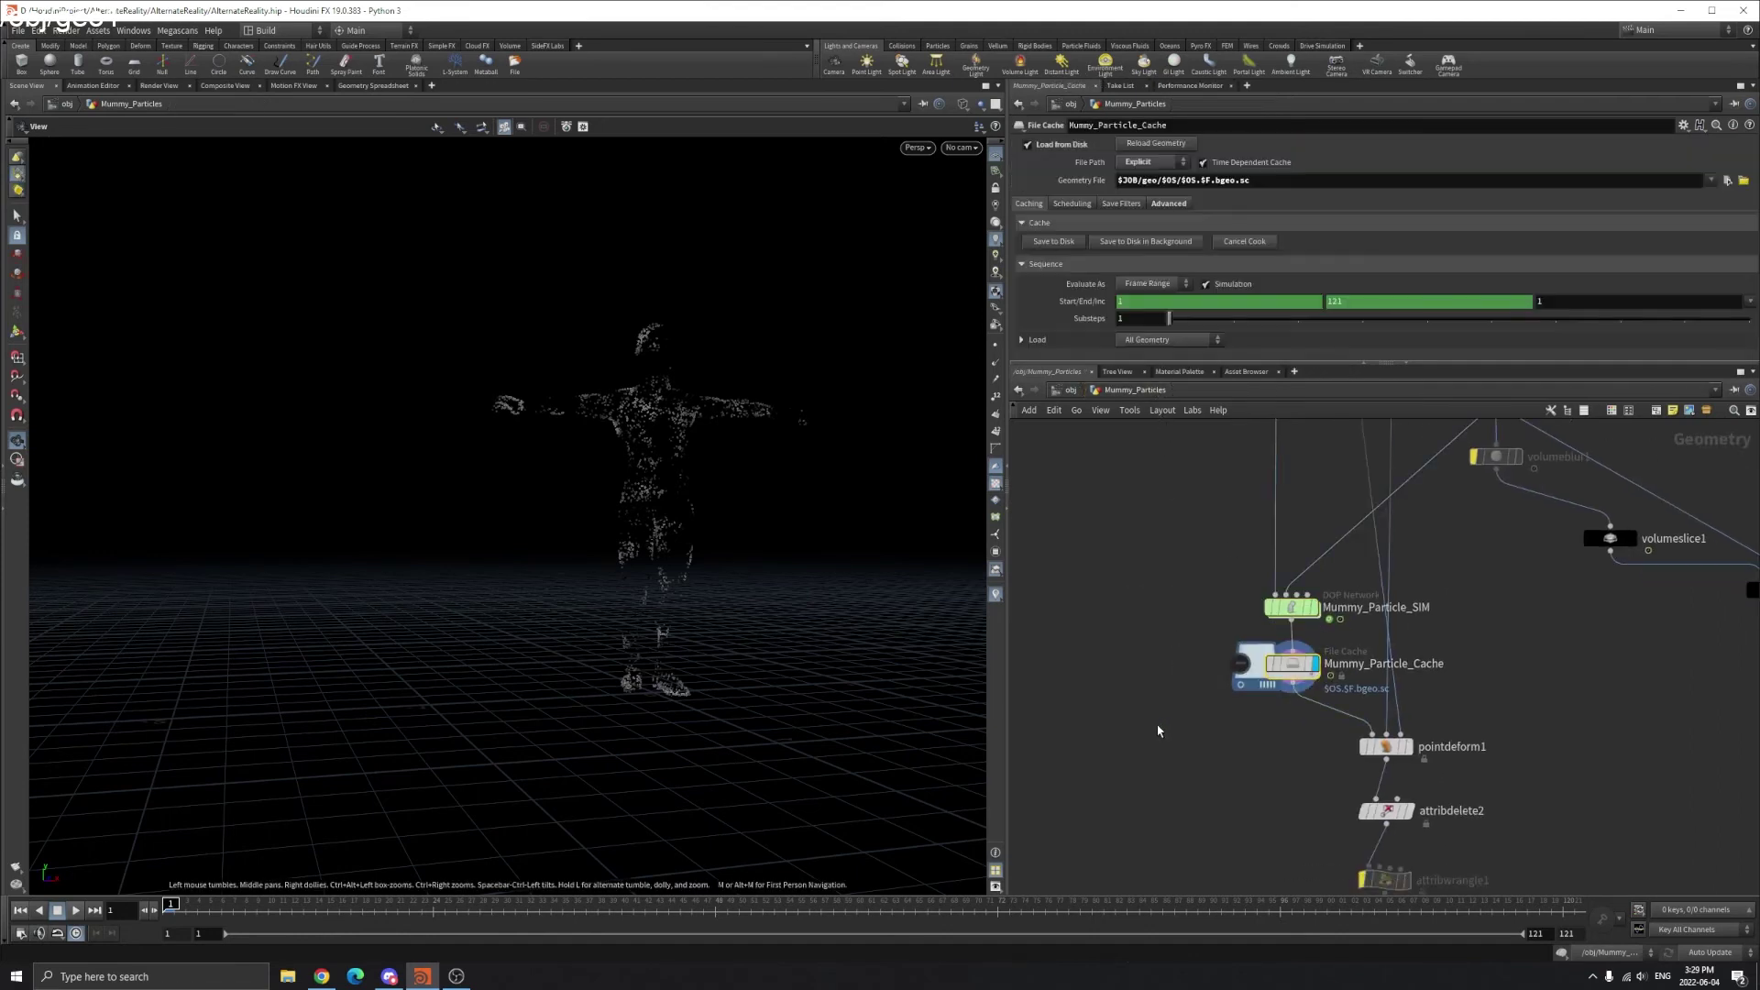
scroll(706, 540, up, 4)
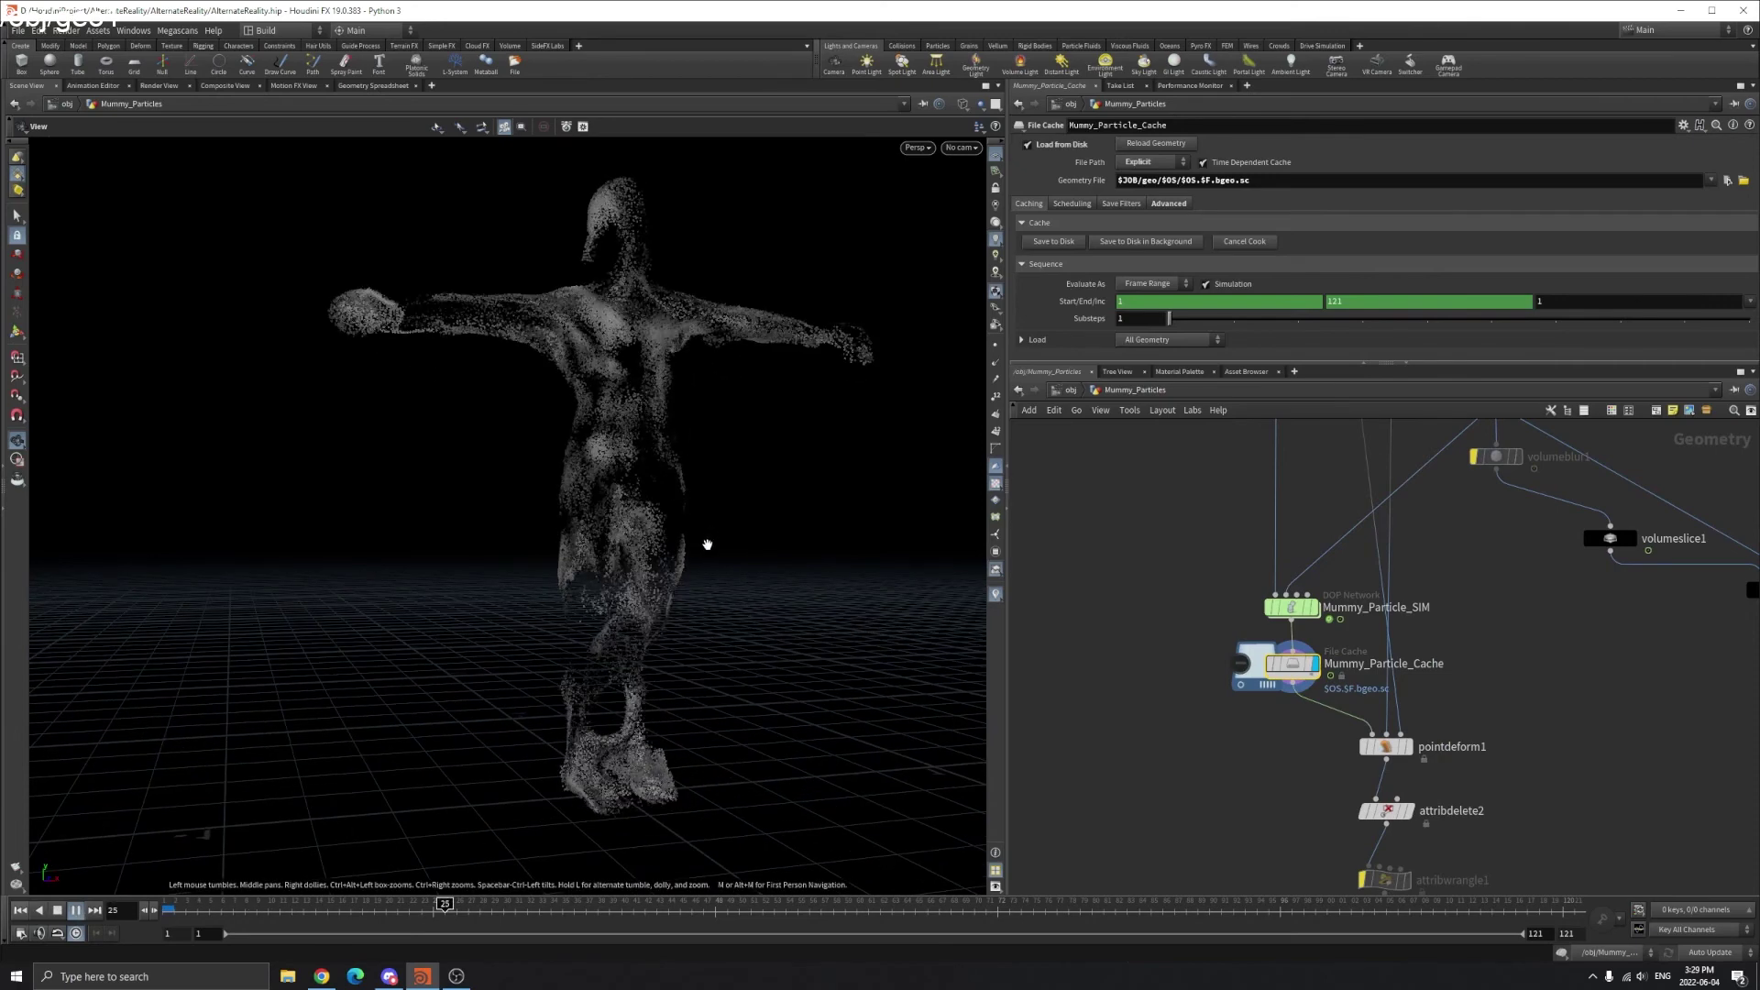
drag(731, 476, 562, 290)
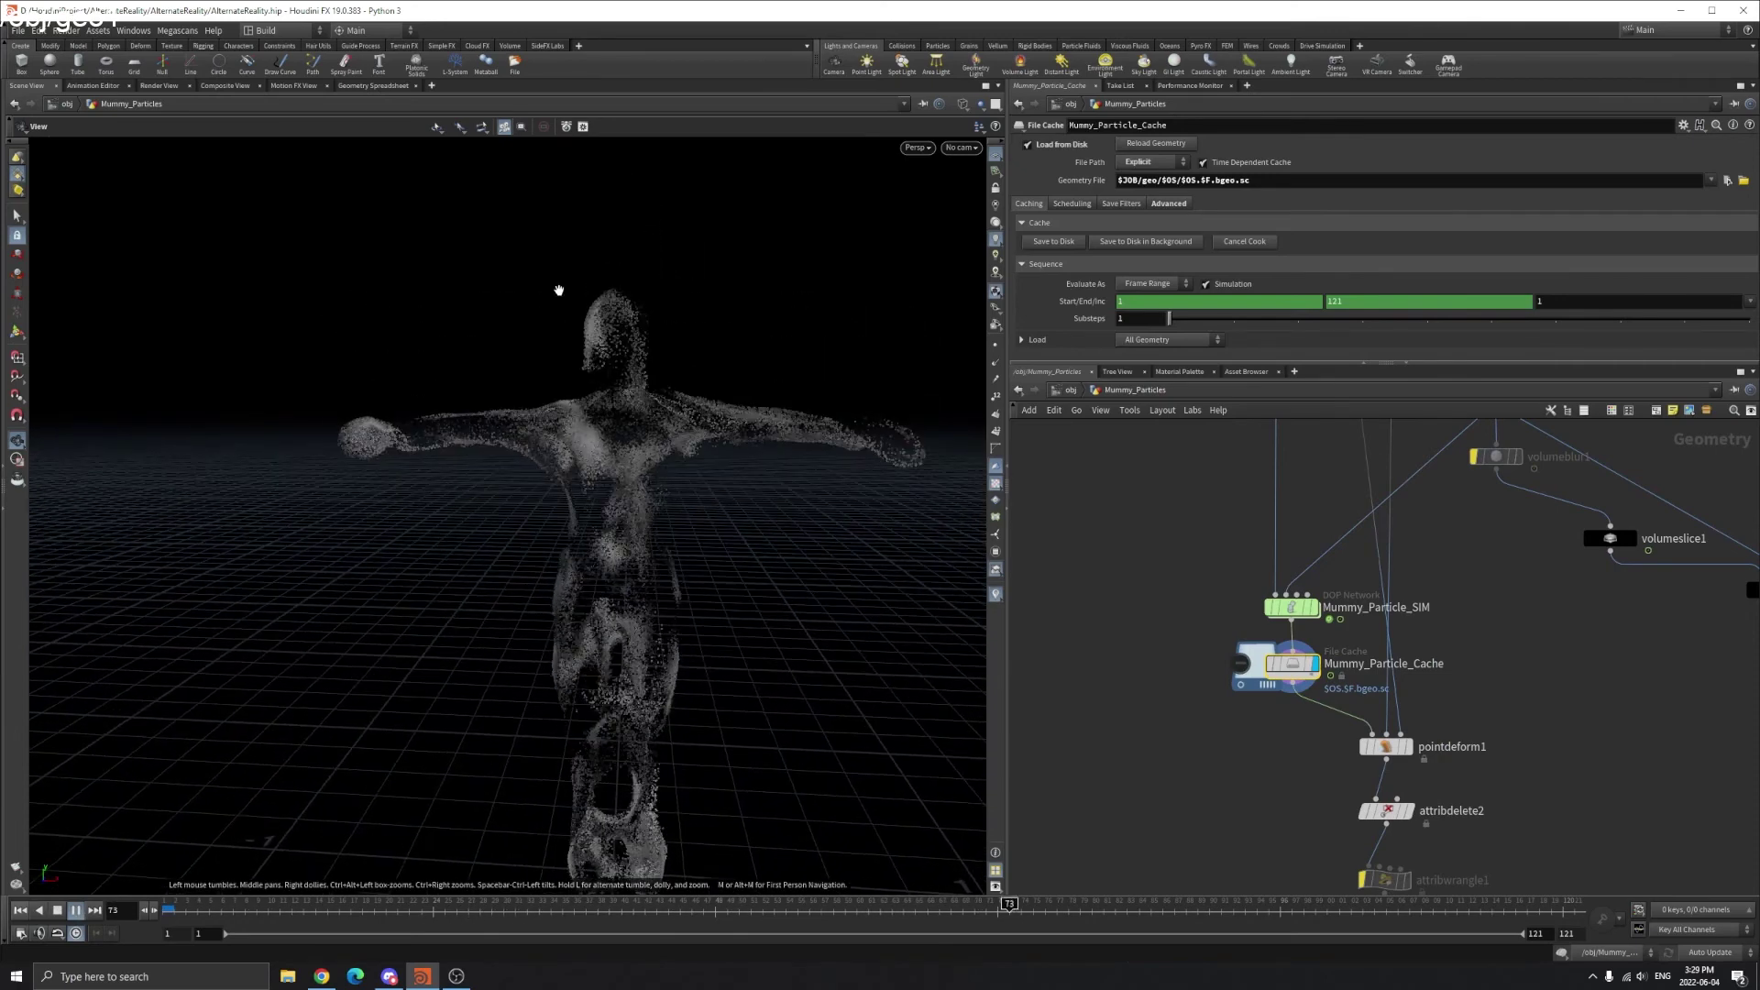
drag(667, 381, 645, 409)
drag(562, 581, 671, 546)
middle_drag(672, 546, 662, 567)
scroll(660, 543, down, 3)
mouse_move(629, 634)
mouse_down()
mouse_move(597, 523)
mouse_move(712, 510)
mouse_move(620, 609)
mouse_up()
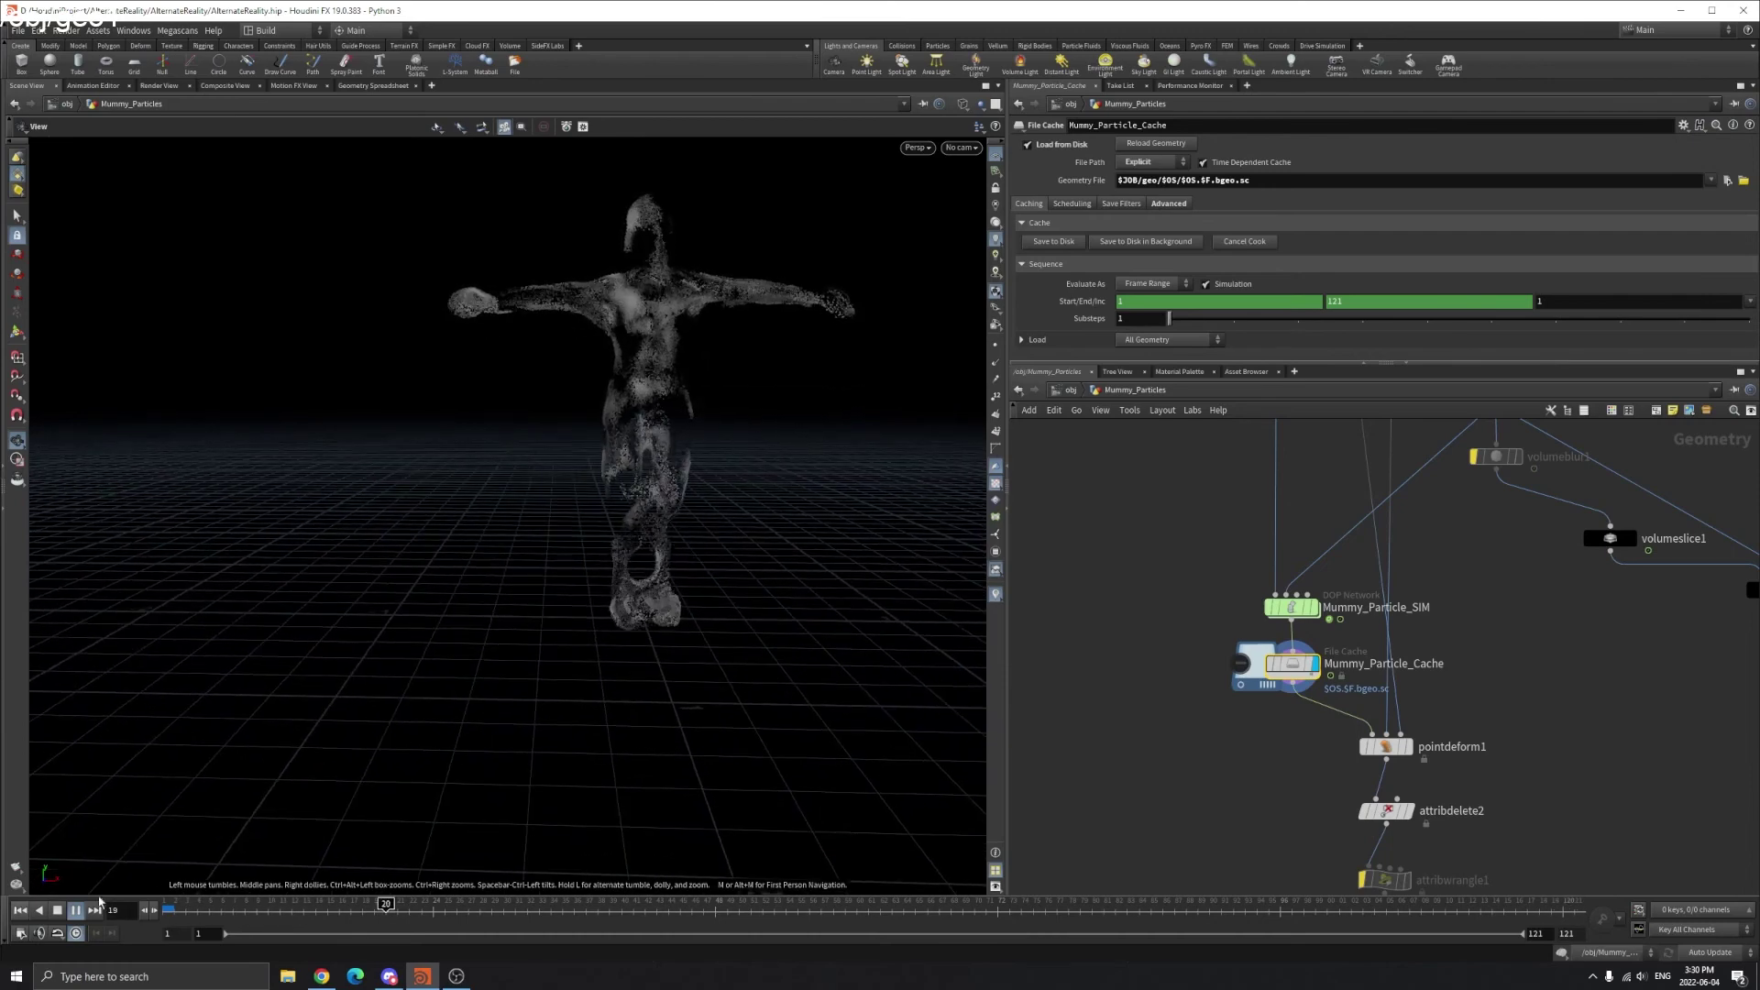
- Inspect the particle motion around the legs and feet, select volumevop1, and stop and rewind the playback
scroll(616, 617, up, 8)
scroll(620, 615, up, 3)
scroll(1126, 574, down, 3)
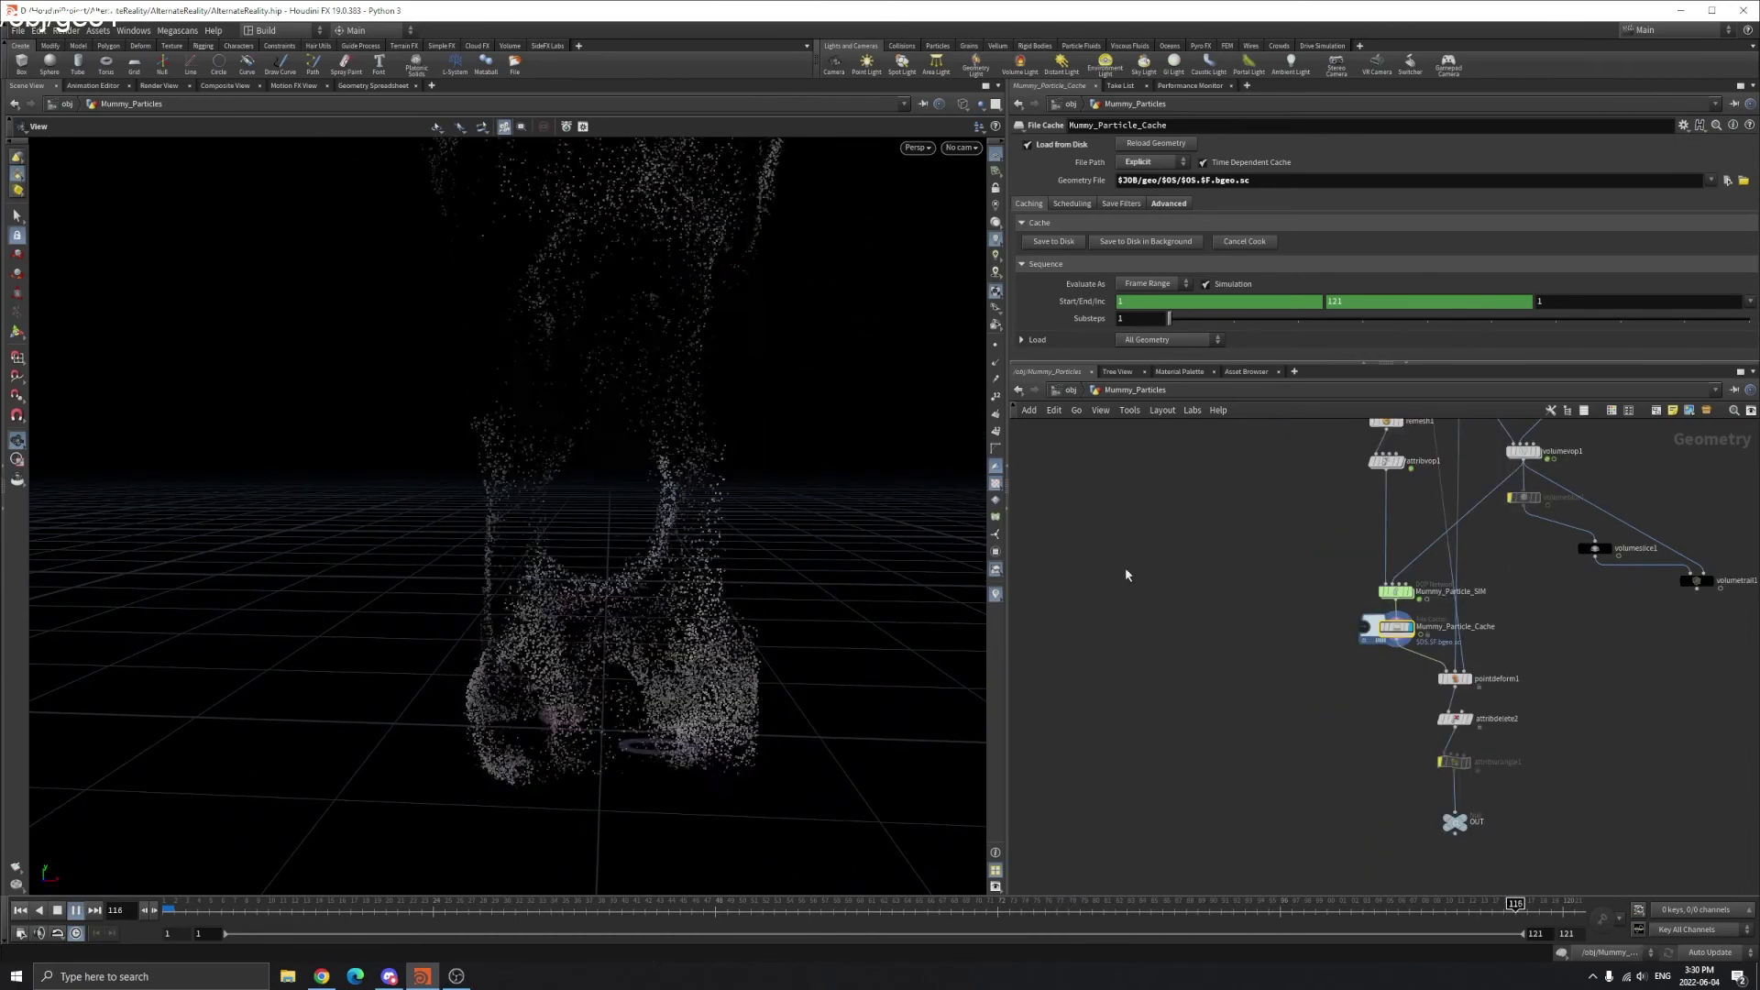
scroll(587, 661, up, 5)
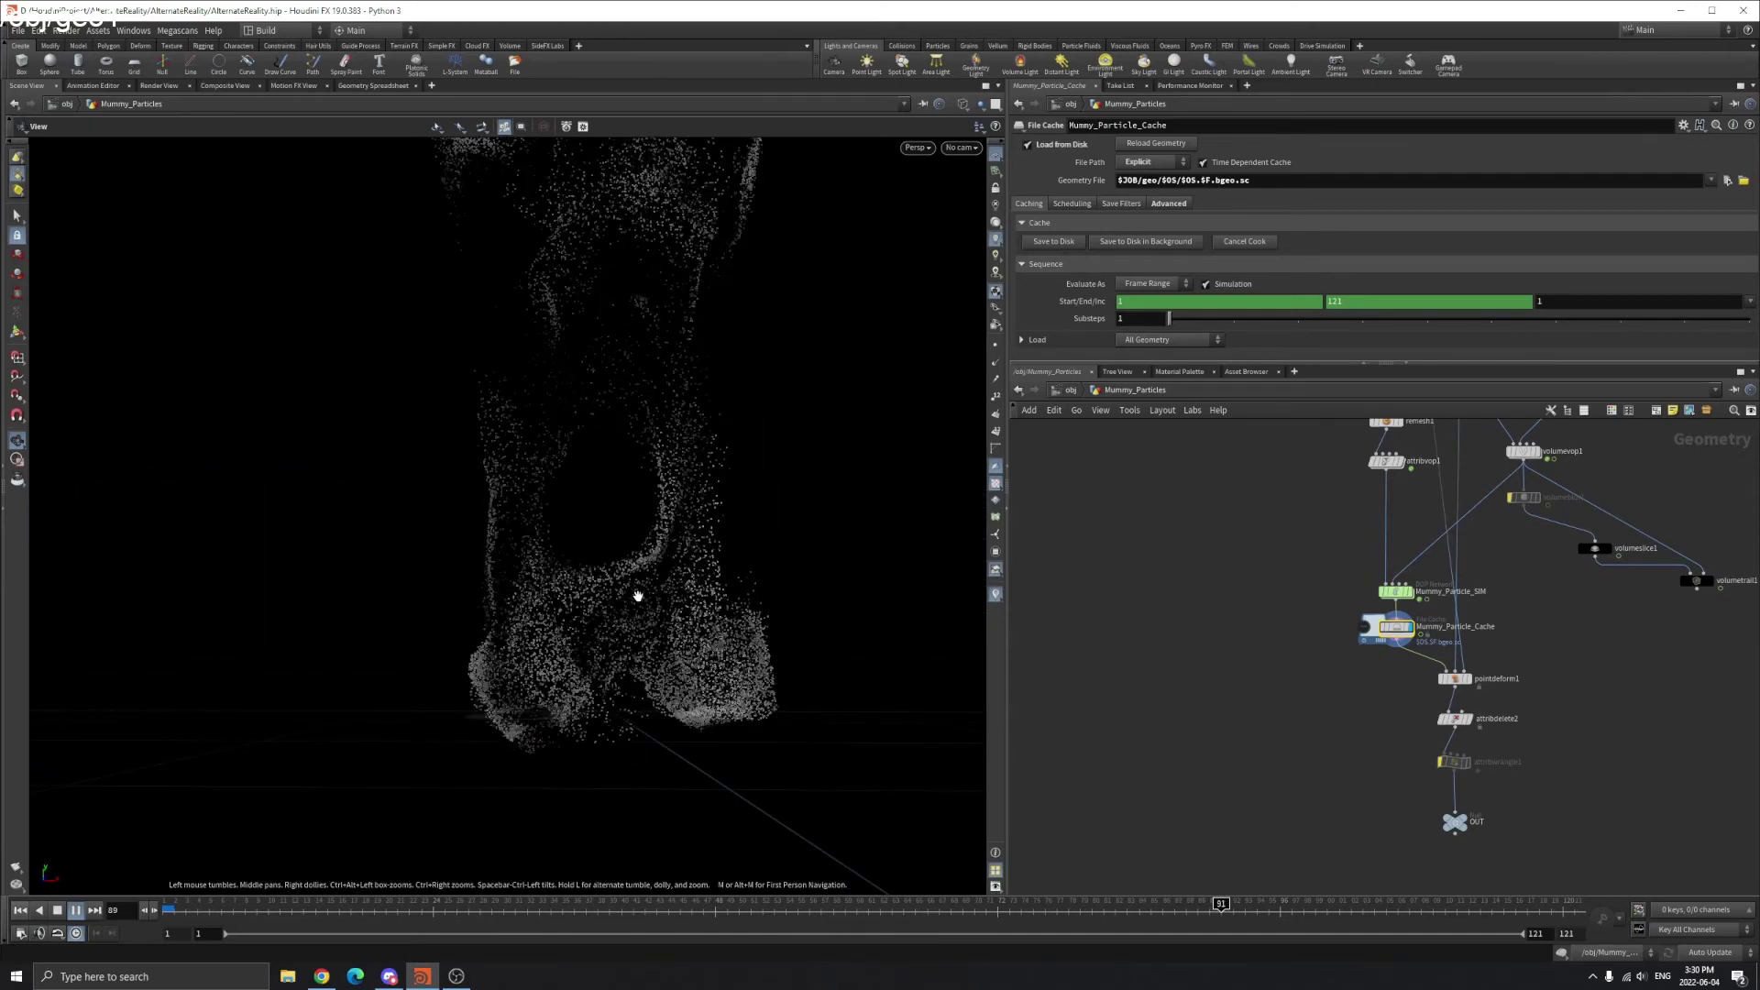
scroll(547, 723, up, 5)
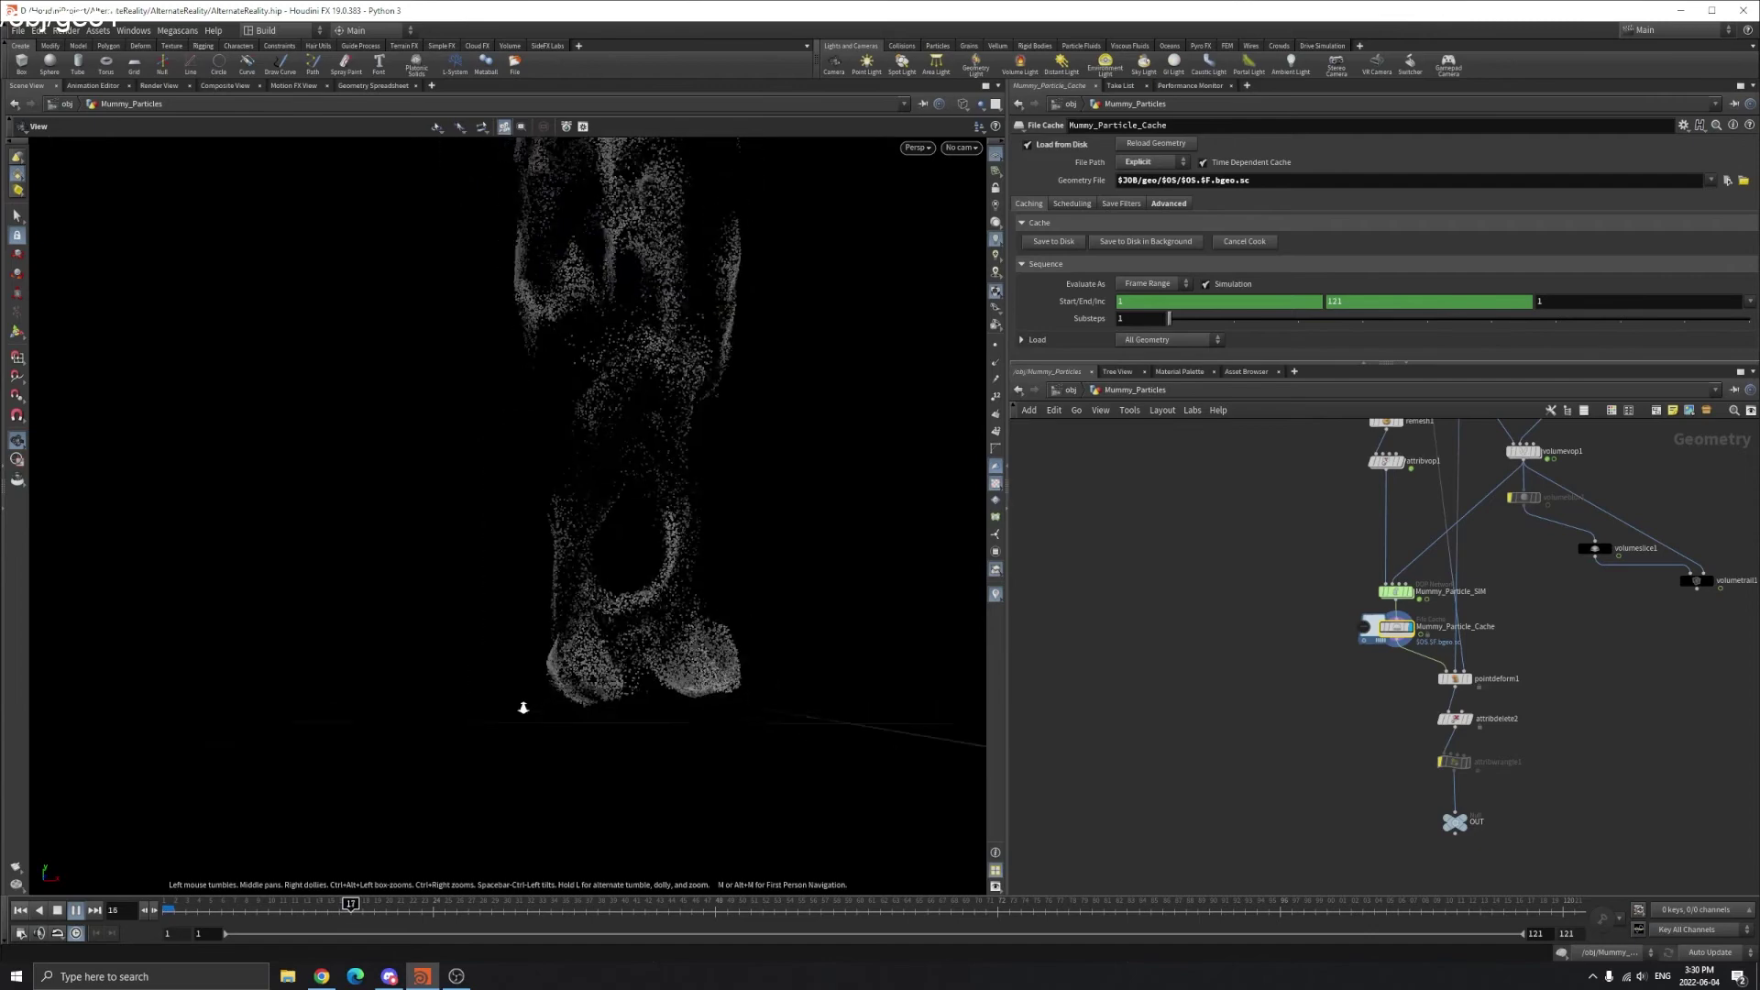
scroll(1556, 429, up, 4)
click(1488, 474)
drag(734, 553, 662, 608)
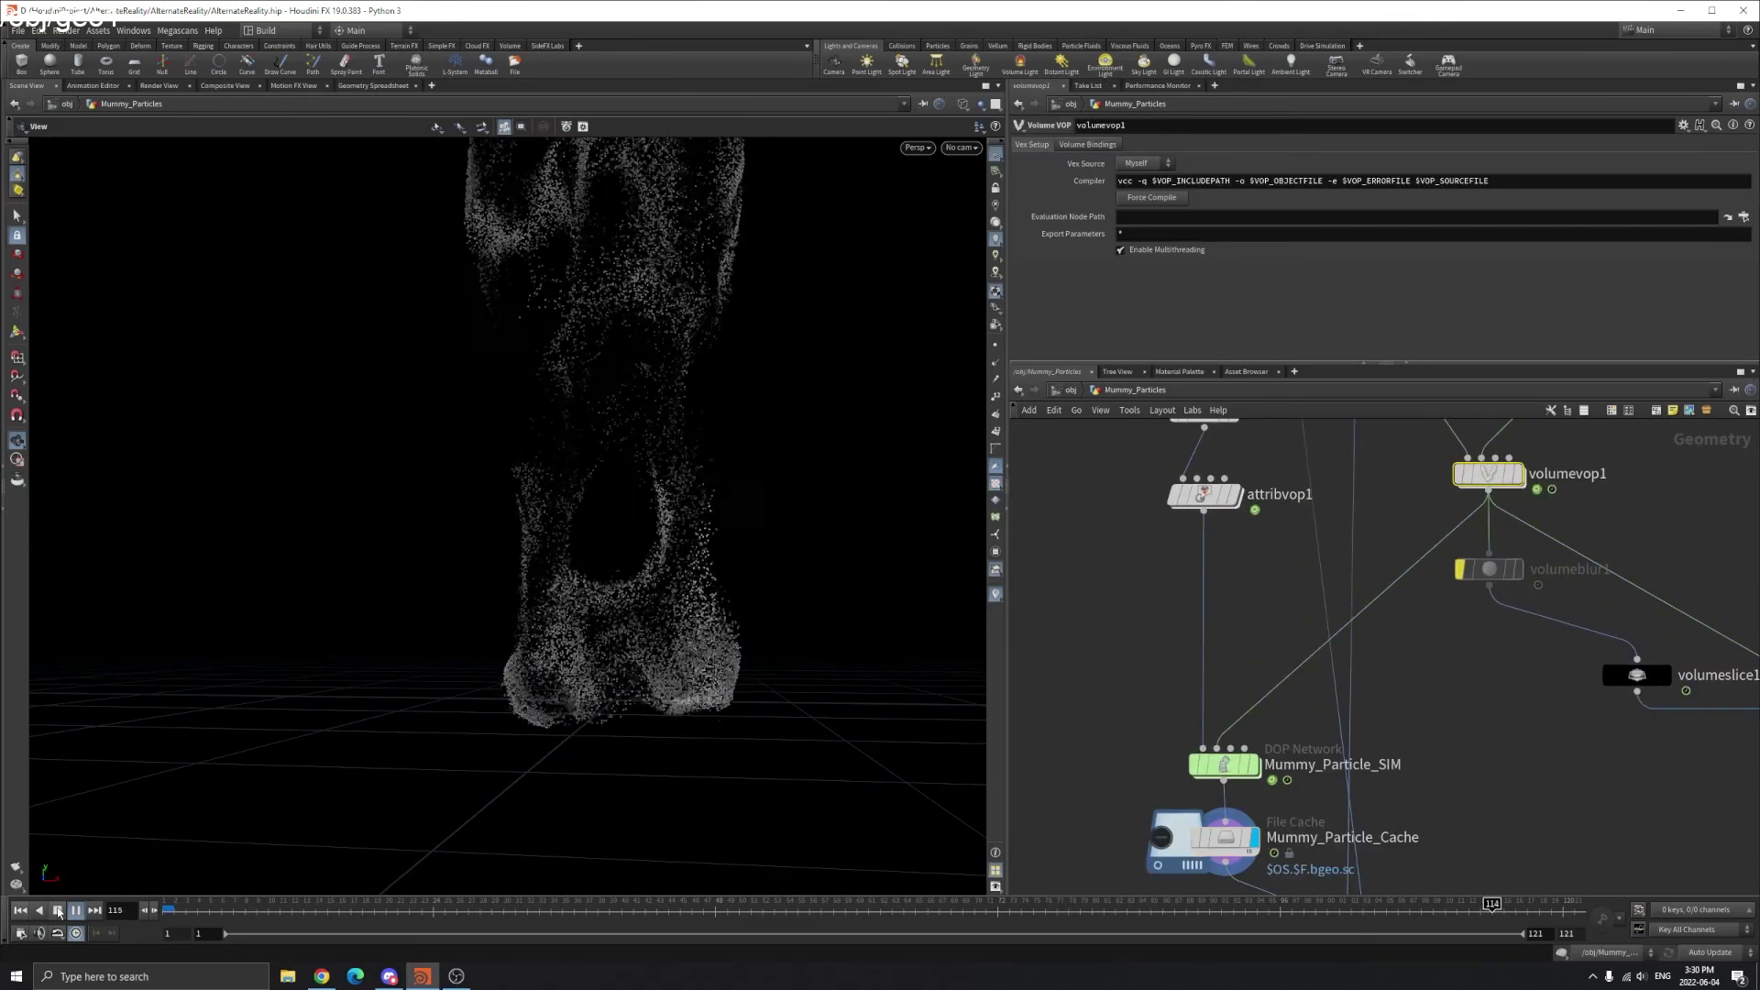
click(75, 910)
click(20, 910)
- Display pointdeform1 and examine its capture settings, its input connections and the deformed particles
scroll(1220, 630, down, 3)
scroll(1336, 678, up, 3)
click(1294, 710)
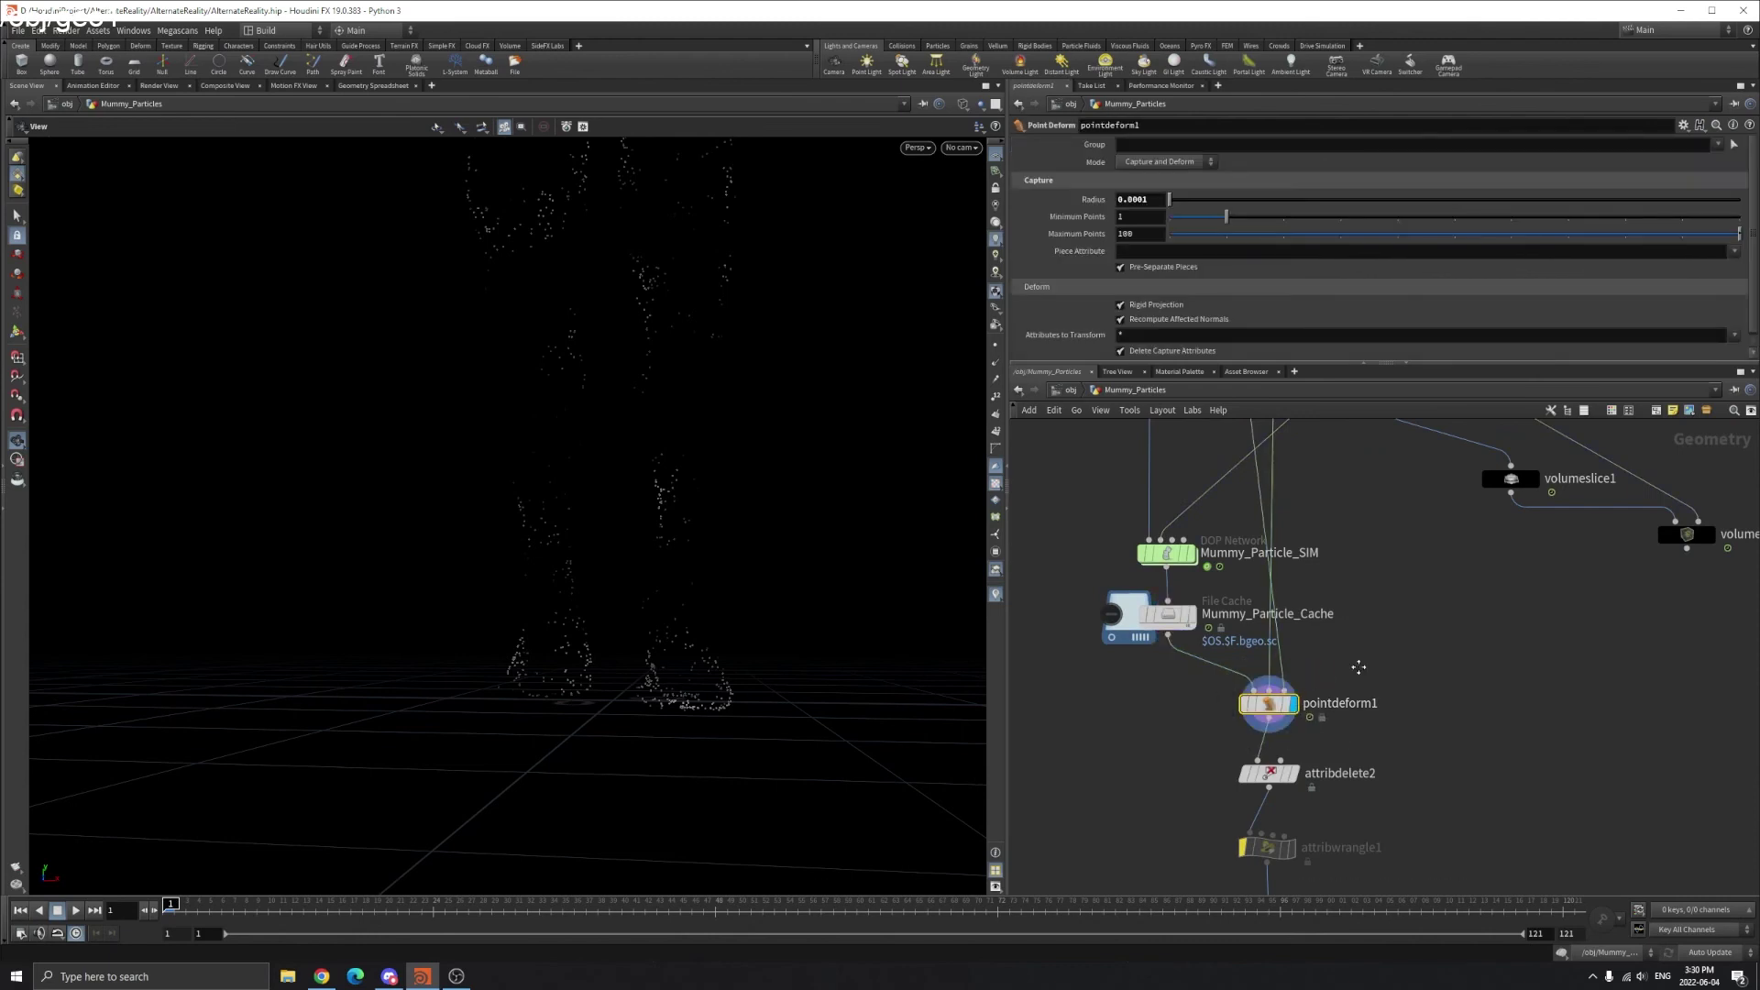
scroll(1319, 733, down, 3)
mouse_move(1342, 750)
middle_down()
mouse_move(1338, 799)
mouse_move(1316, 774)
middle_up()
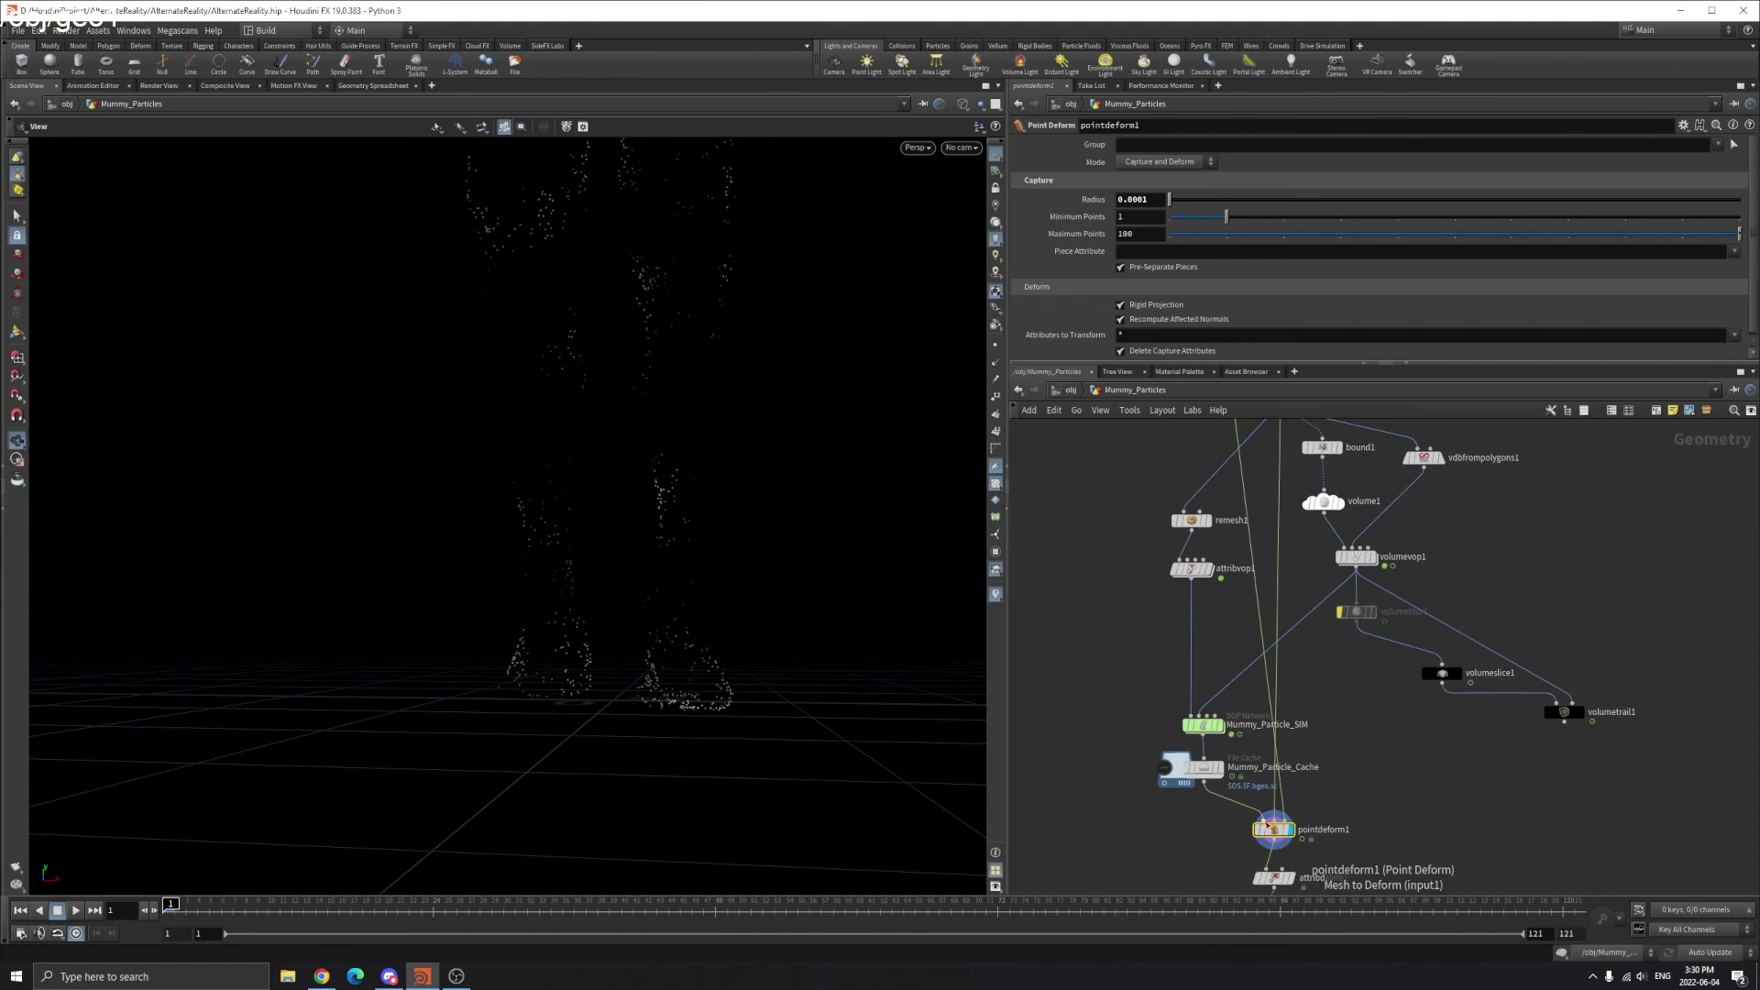
scroll(612, 537, down, 3)
middle_drag(760, 324, 755, 409)
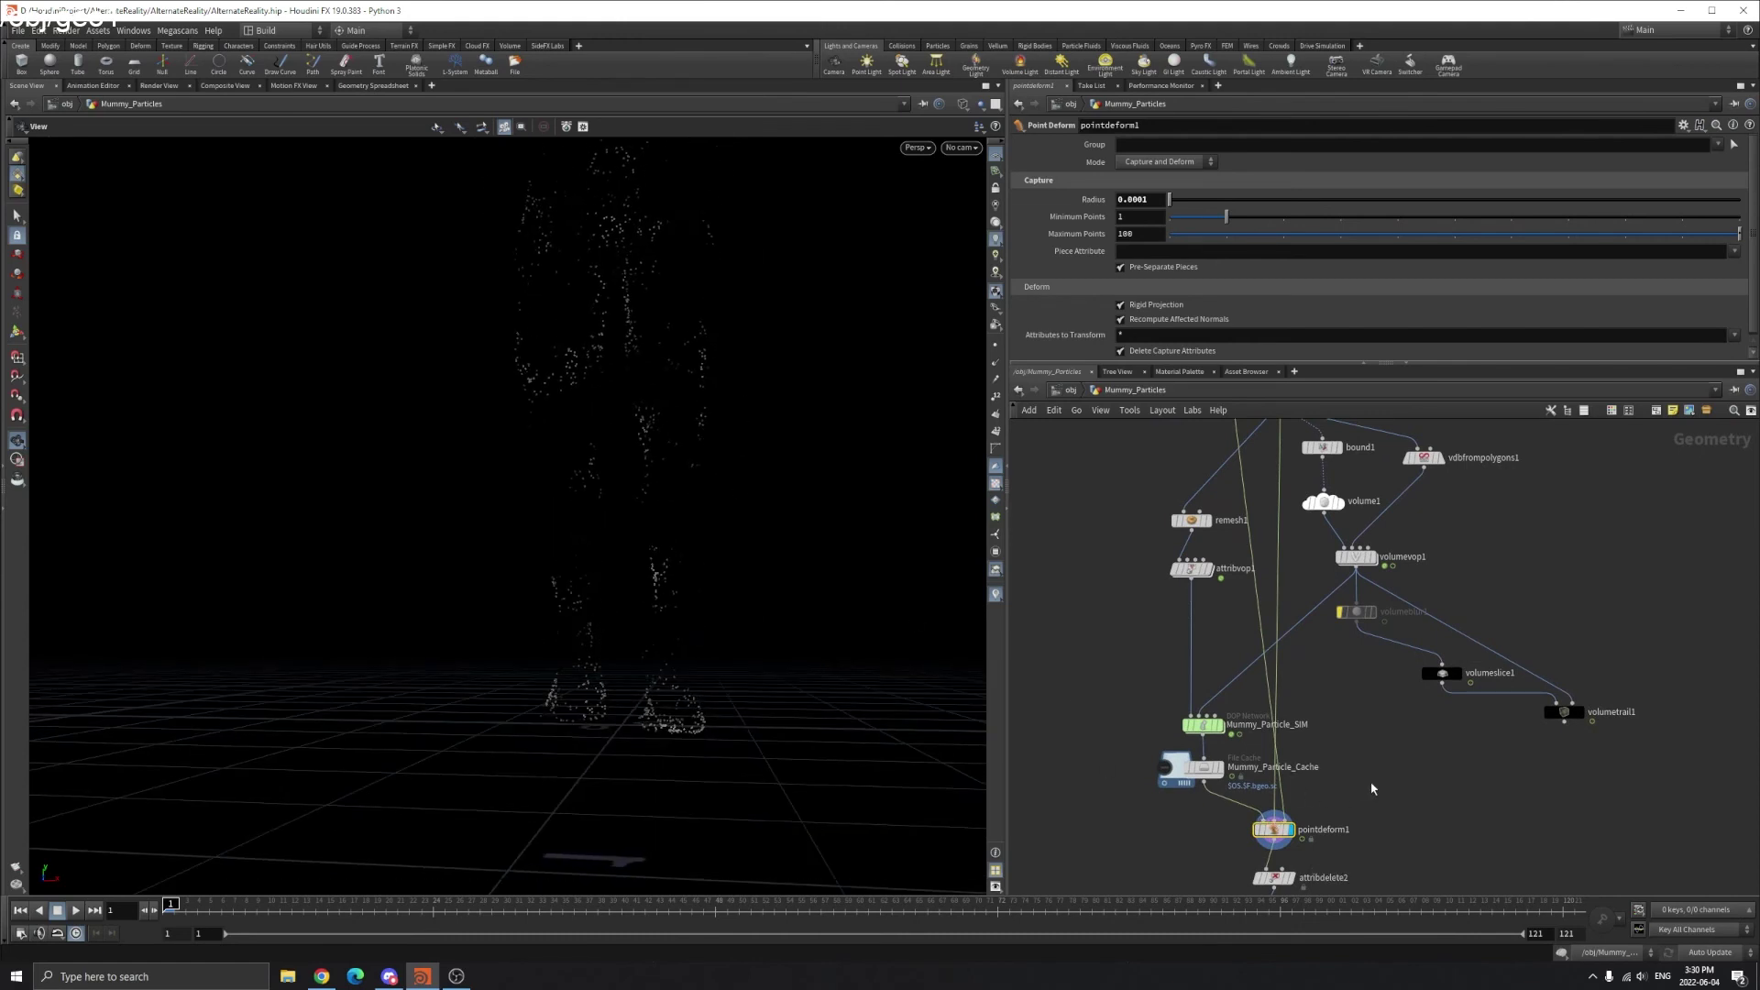
- Display timeshift1's static character and compare it with attribdelete1's animated character by scrubbing the timeline, returning to the first frame
middle_drag(1281, 427, 1302, 647)
scroll(1320, 613, up, 4)
click(1319, 613)
scroll(616, 479, down, 2)
middle_drag(617, 479, 628, 576)
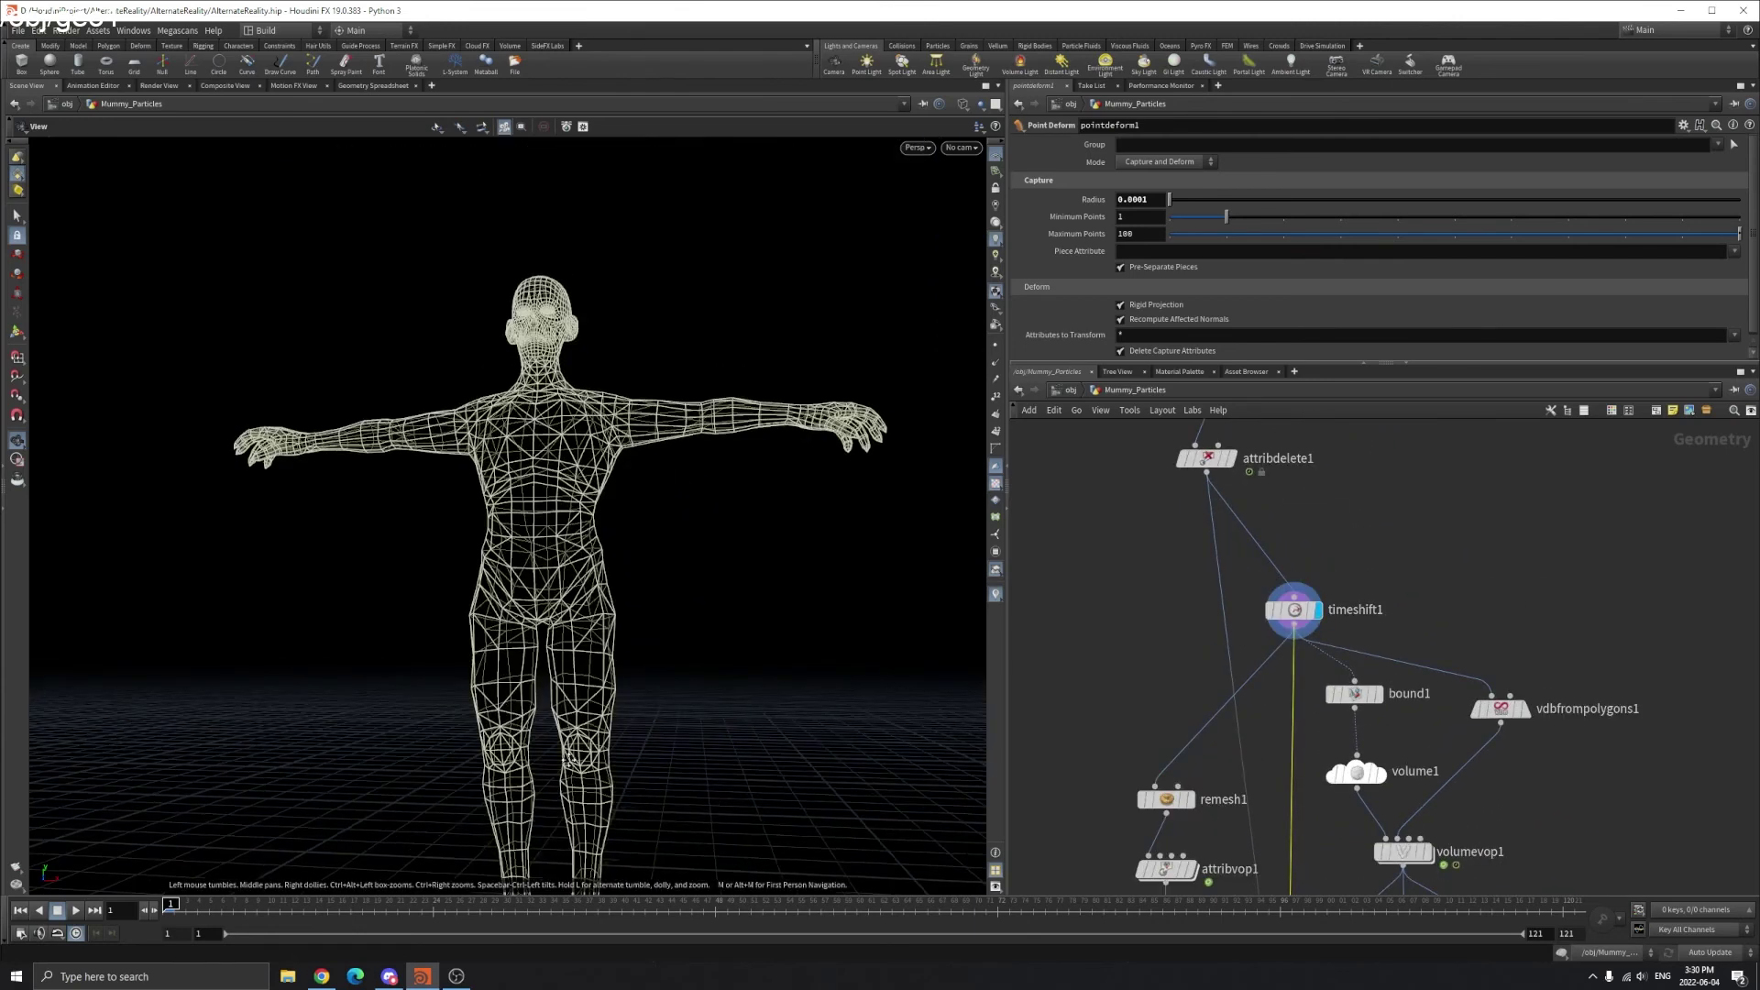
scroll(627, 577, down, 2)
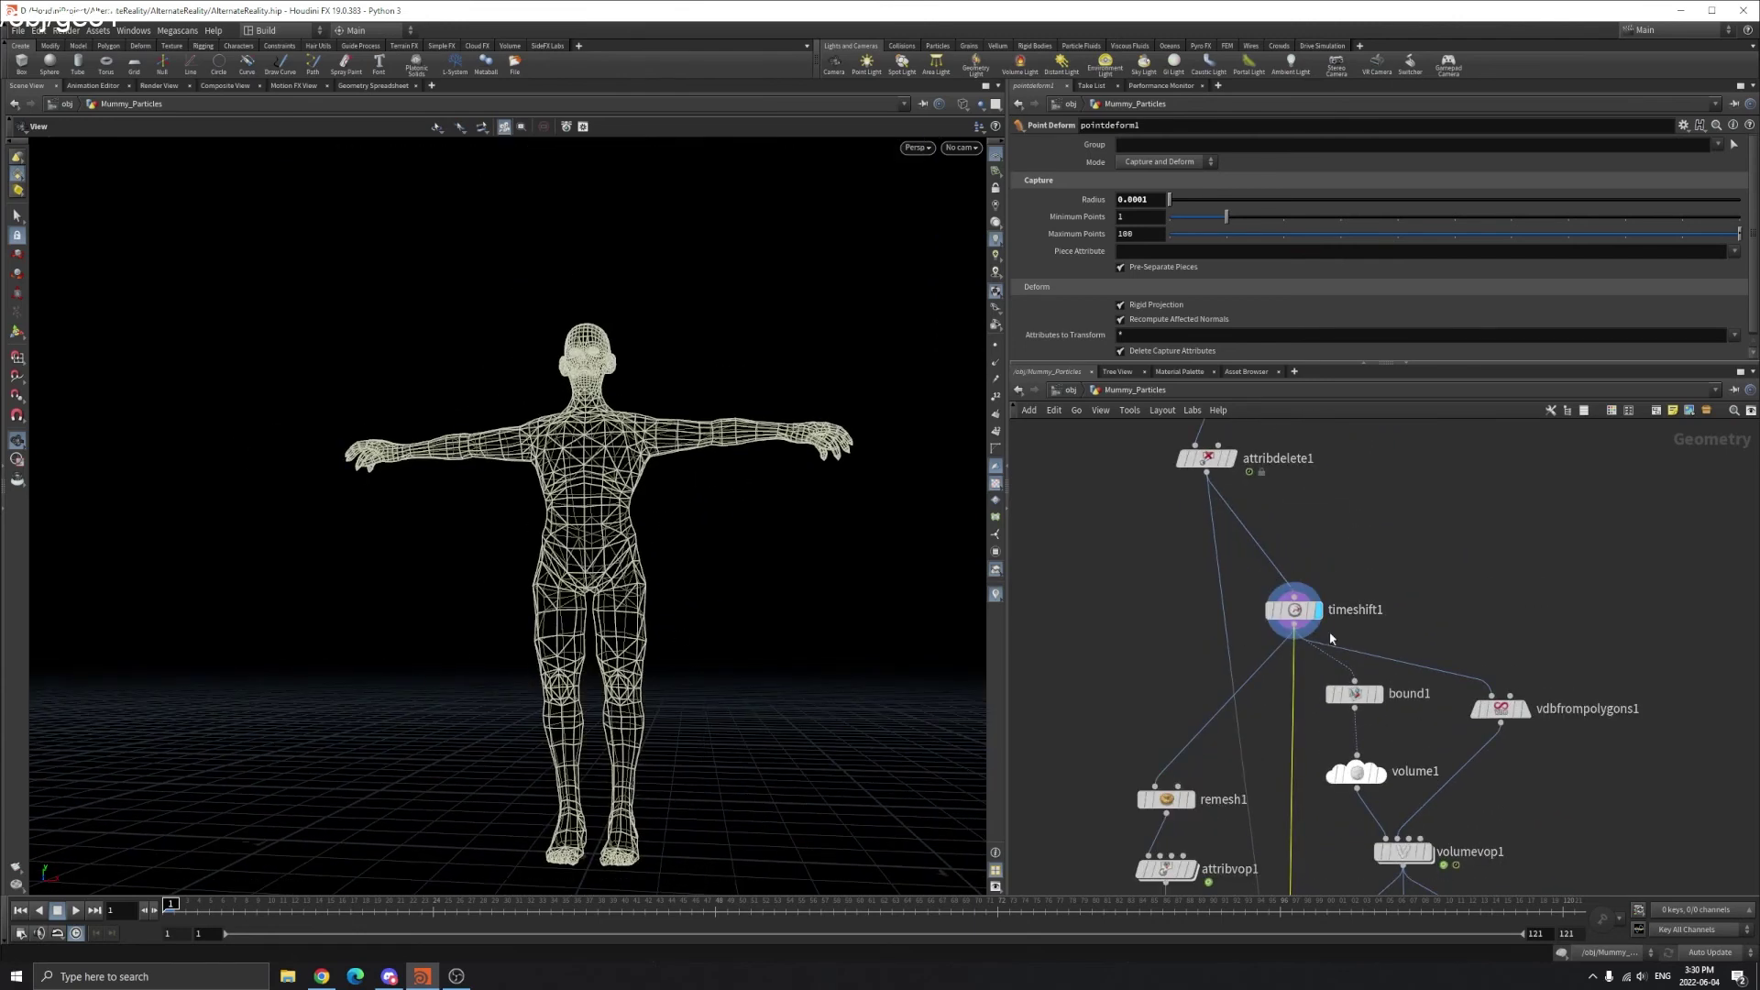
key(h)
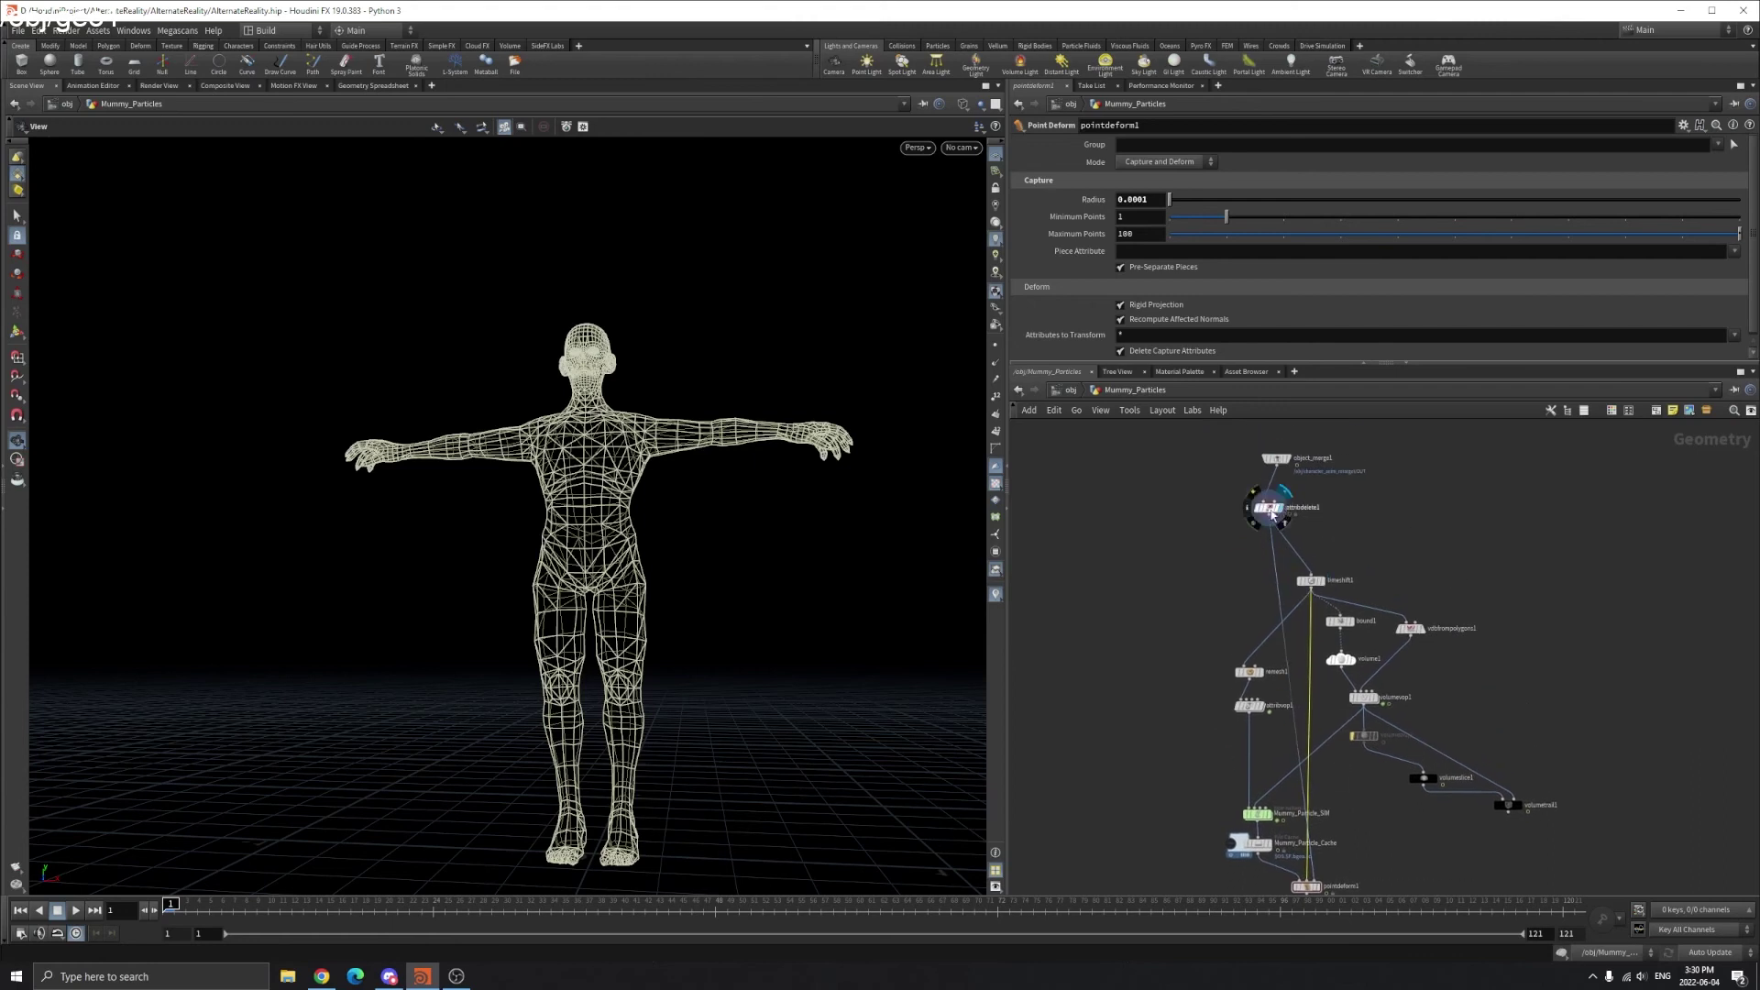
drag(183, 906, 772, 902)
key(ctrl+Up)
- Display pointdeform1 again and examine the deformed particles alongside its capture Radius and Minimum Points
middle_drag(1600, 814, 1498, 683)
scroll(1200, 783, up, 5)
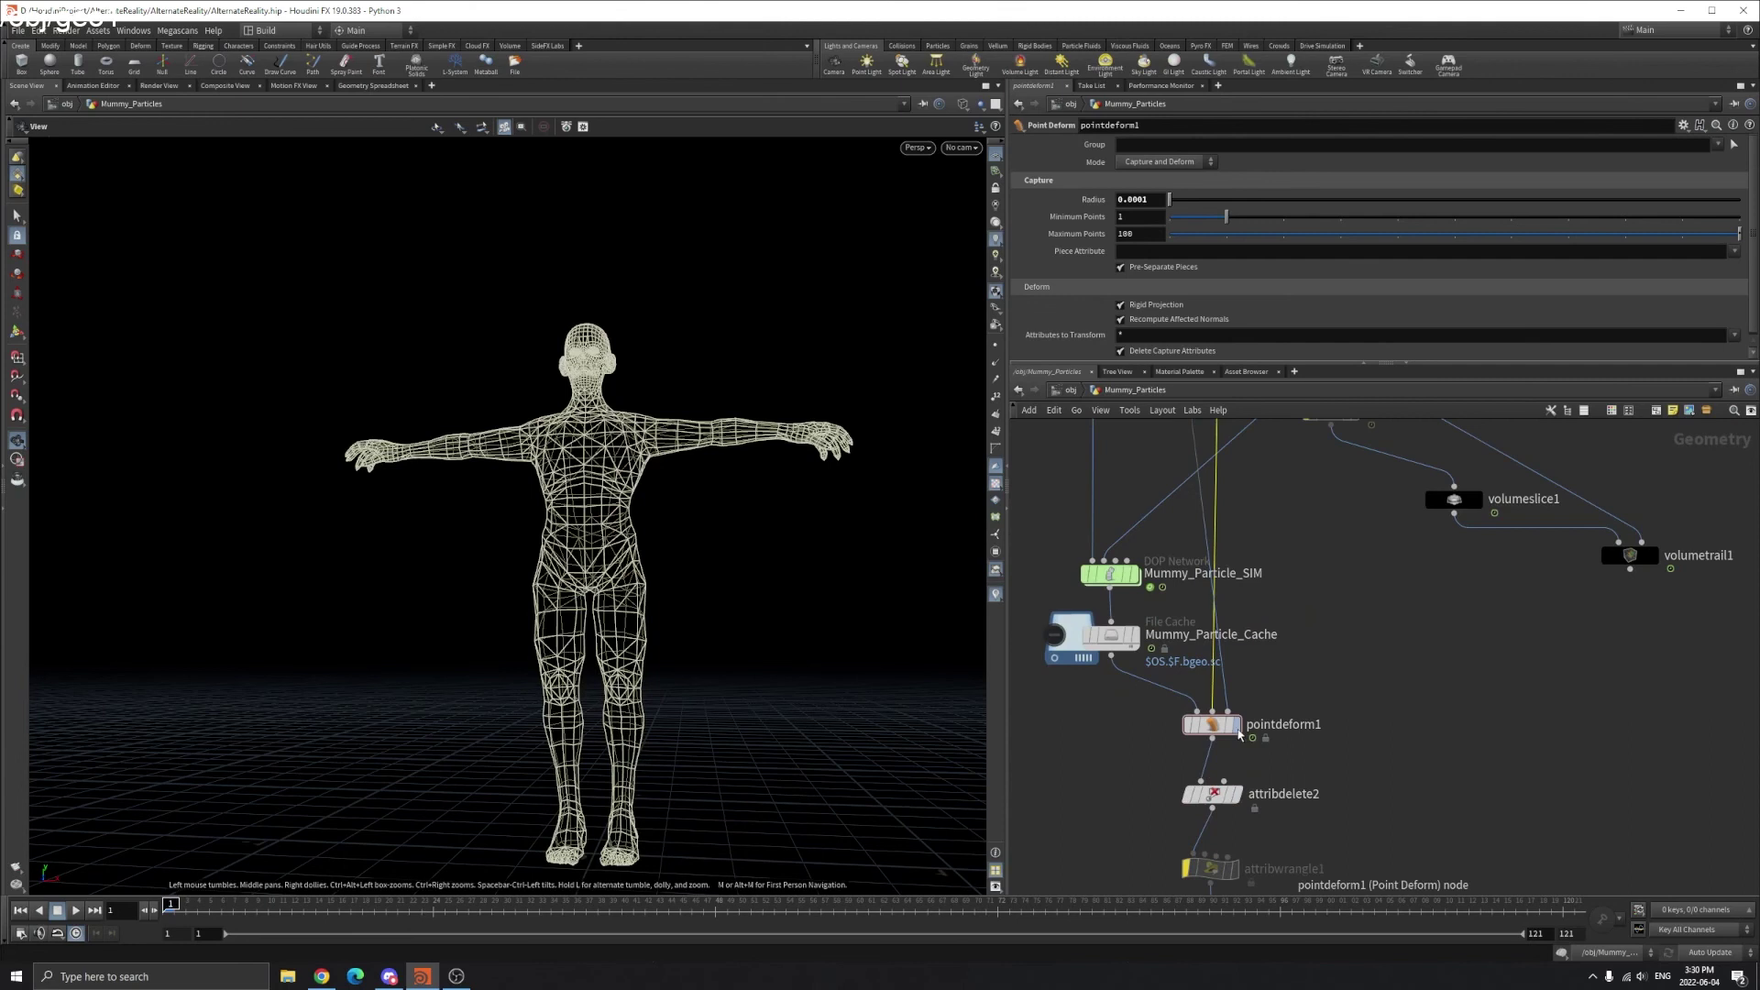
click(1237, 726)
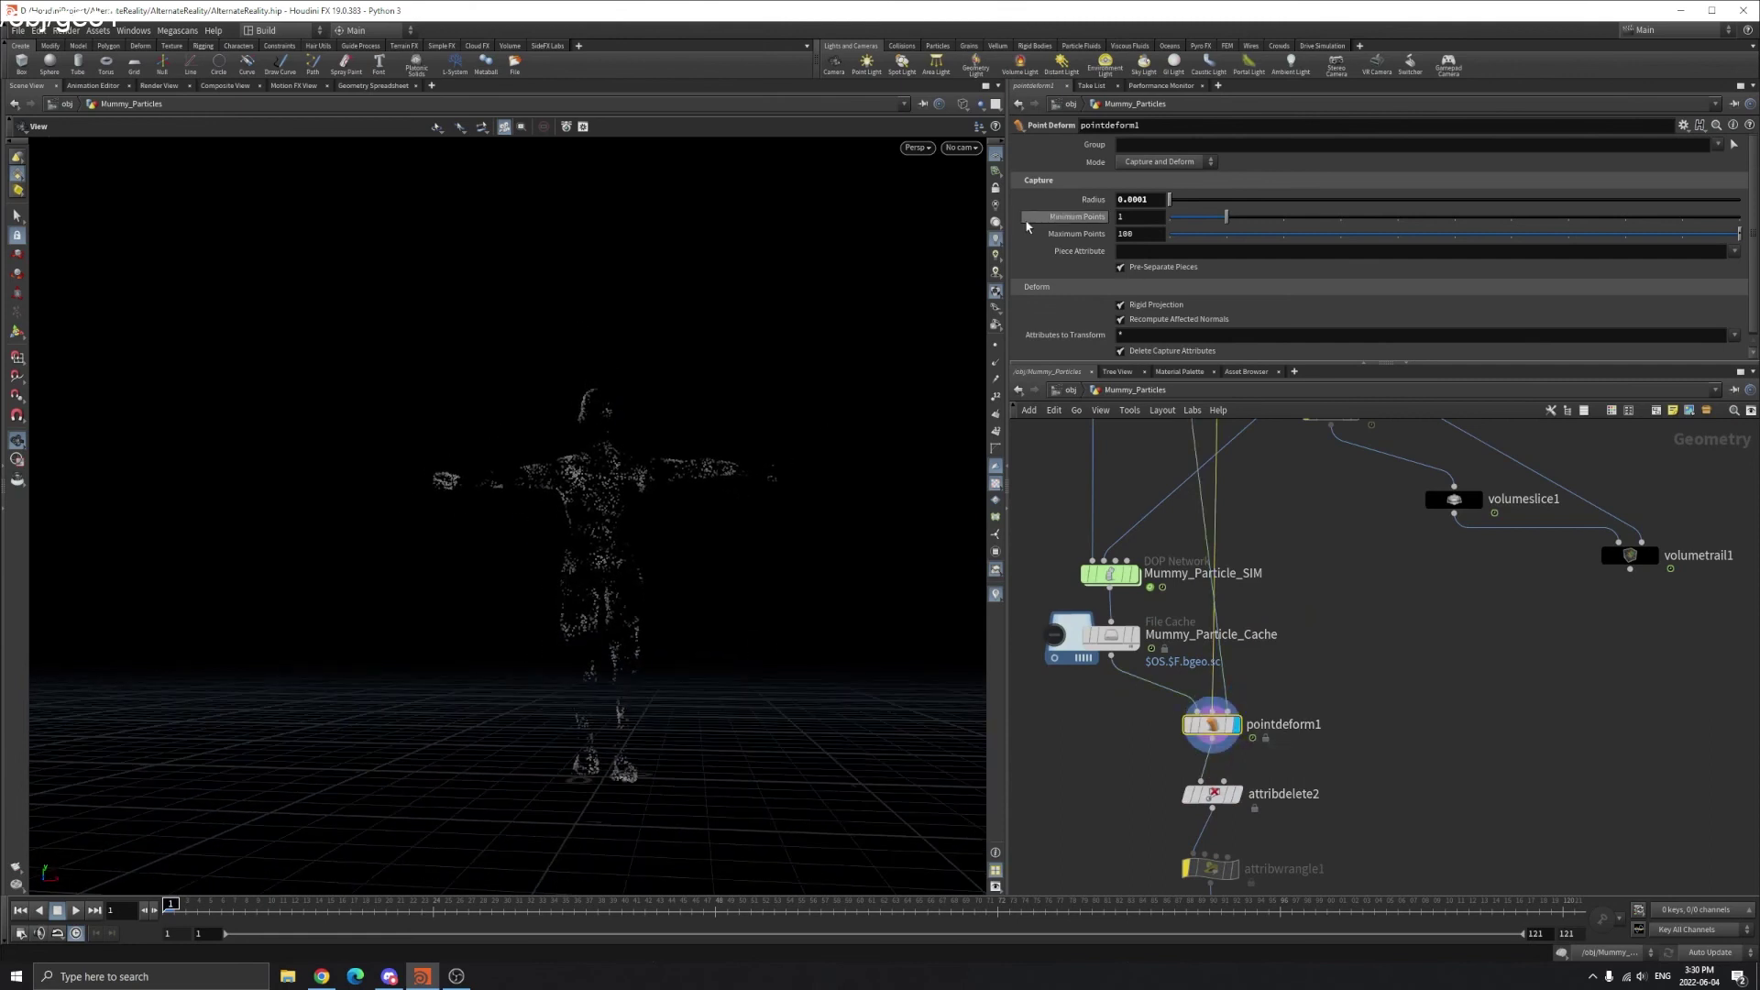
scroll(638, 785, up, 4)
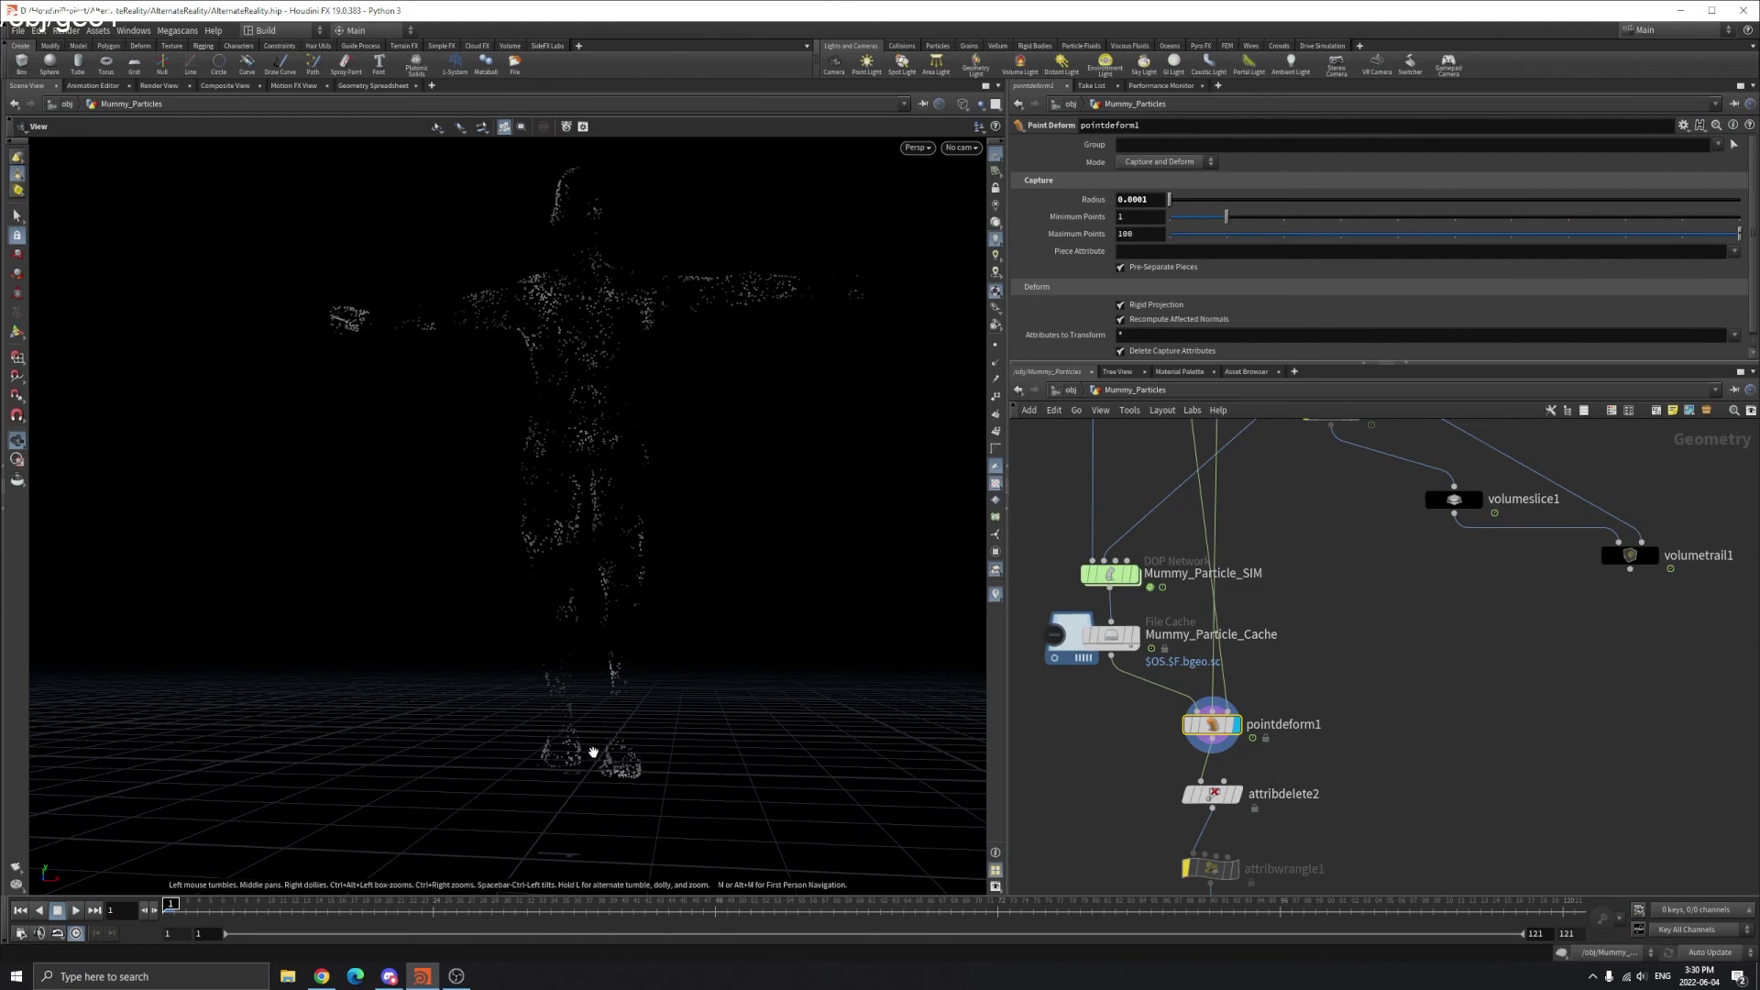
scroll(591, 765, down, 2)
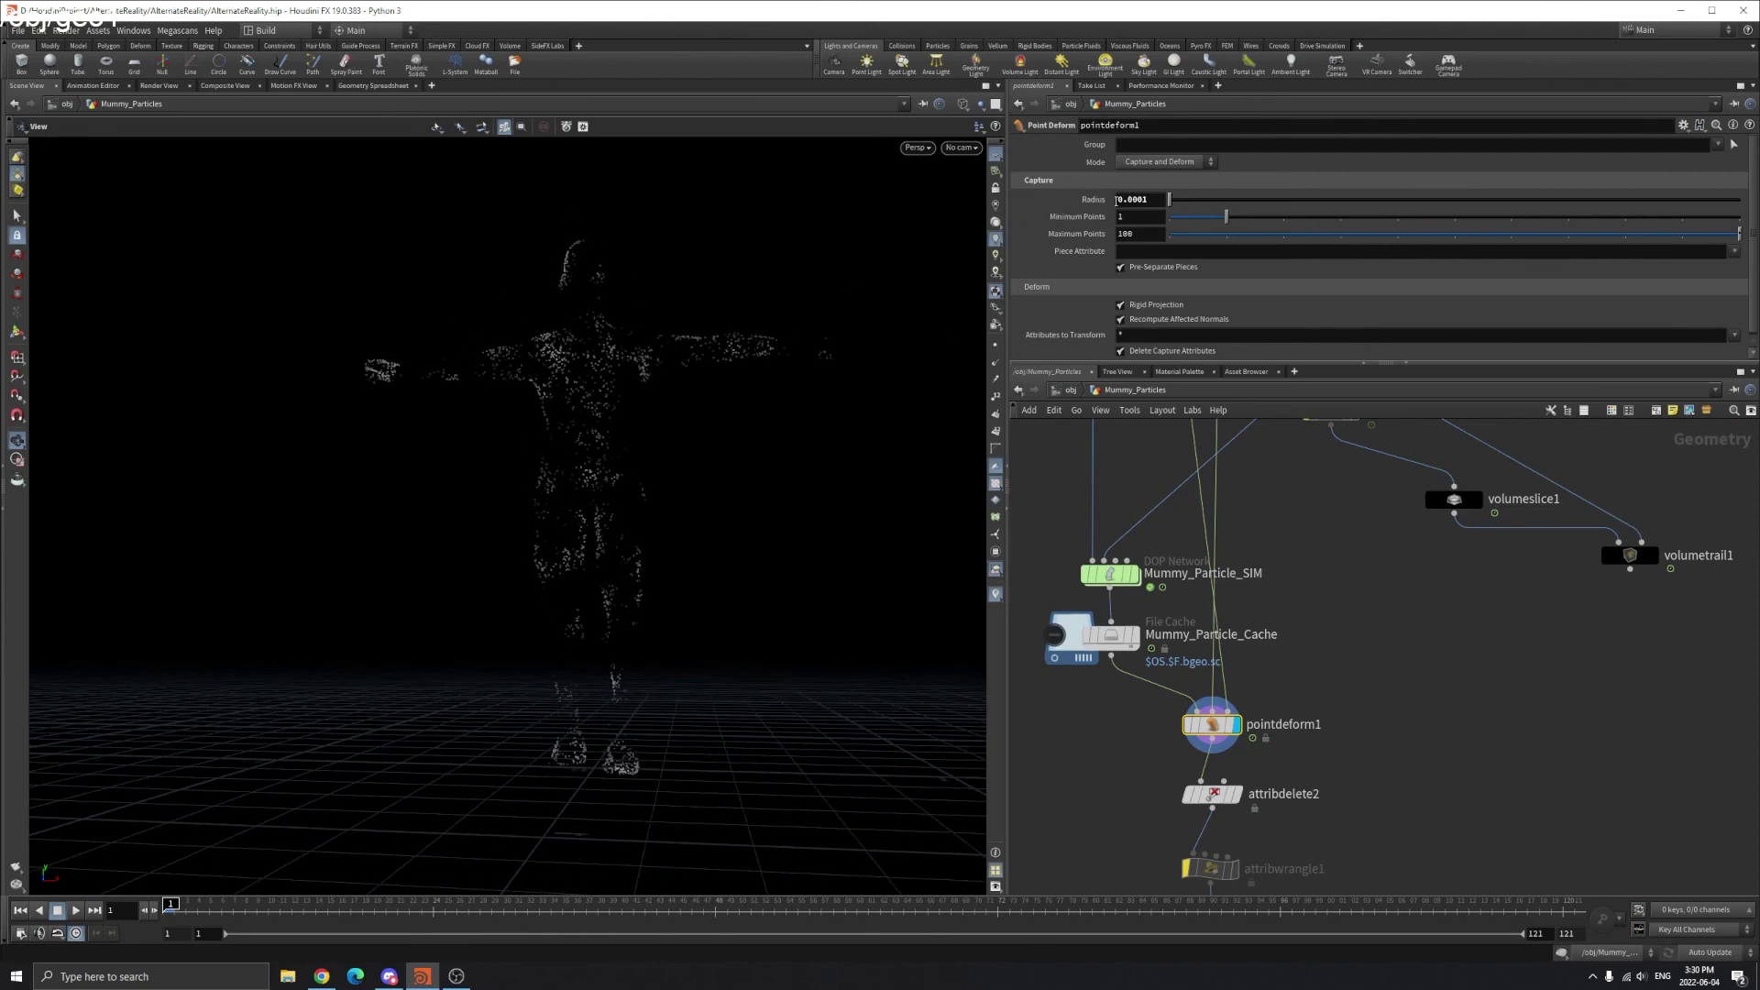
- Try pointdeform1's default capture Radius of 0.1 and inspect the deformed particles by playing and scrubbing the animation
right_click(1116, 198)
click(1130, 415)
drag(642, 550, 687, 507)
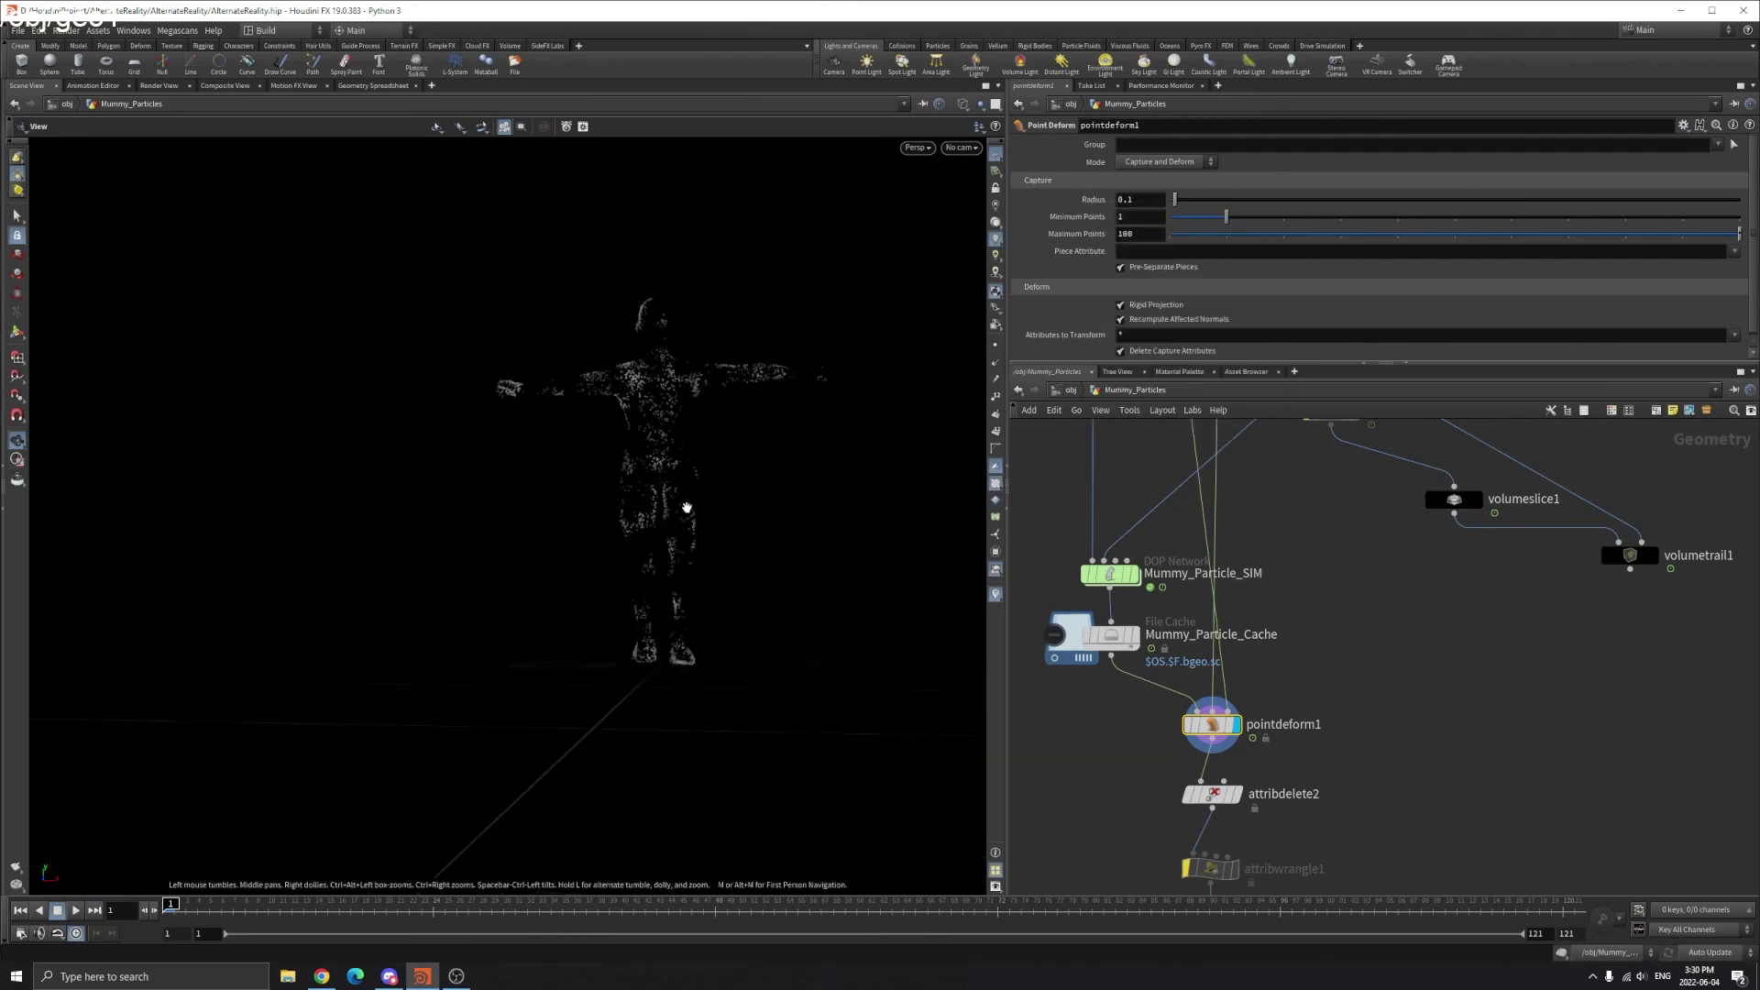
click(77, 910)
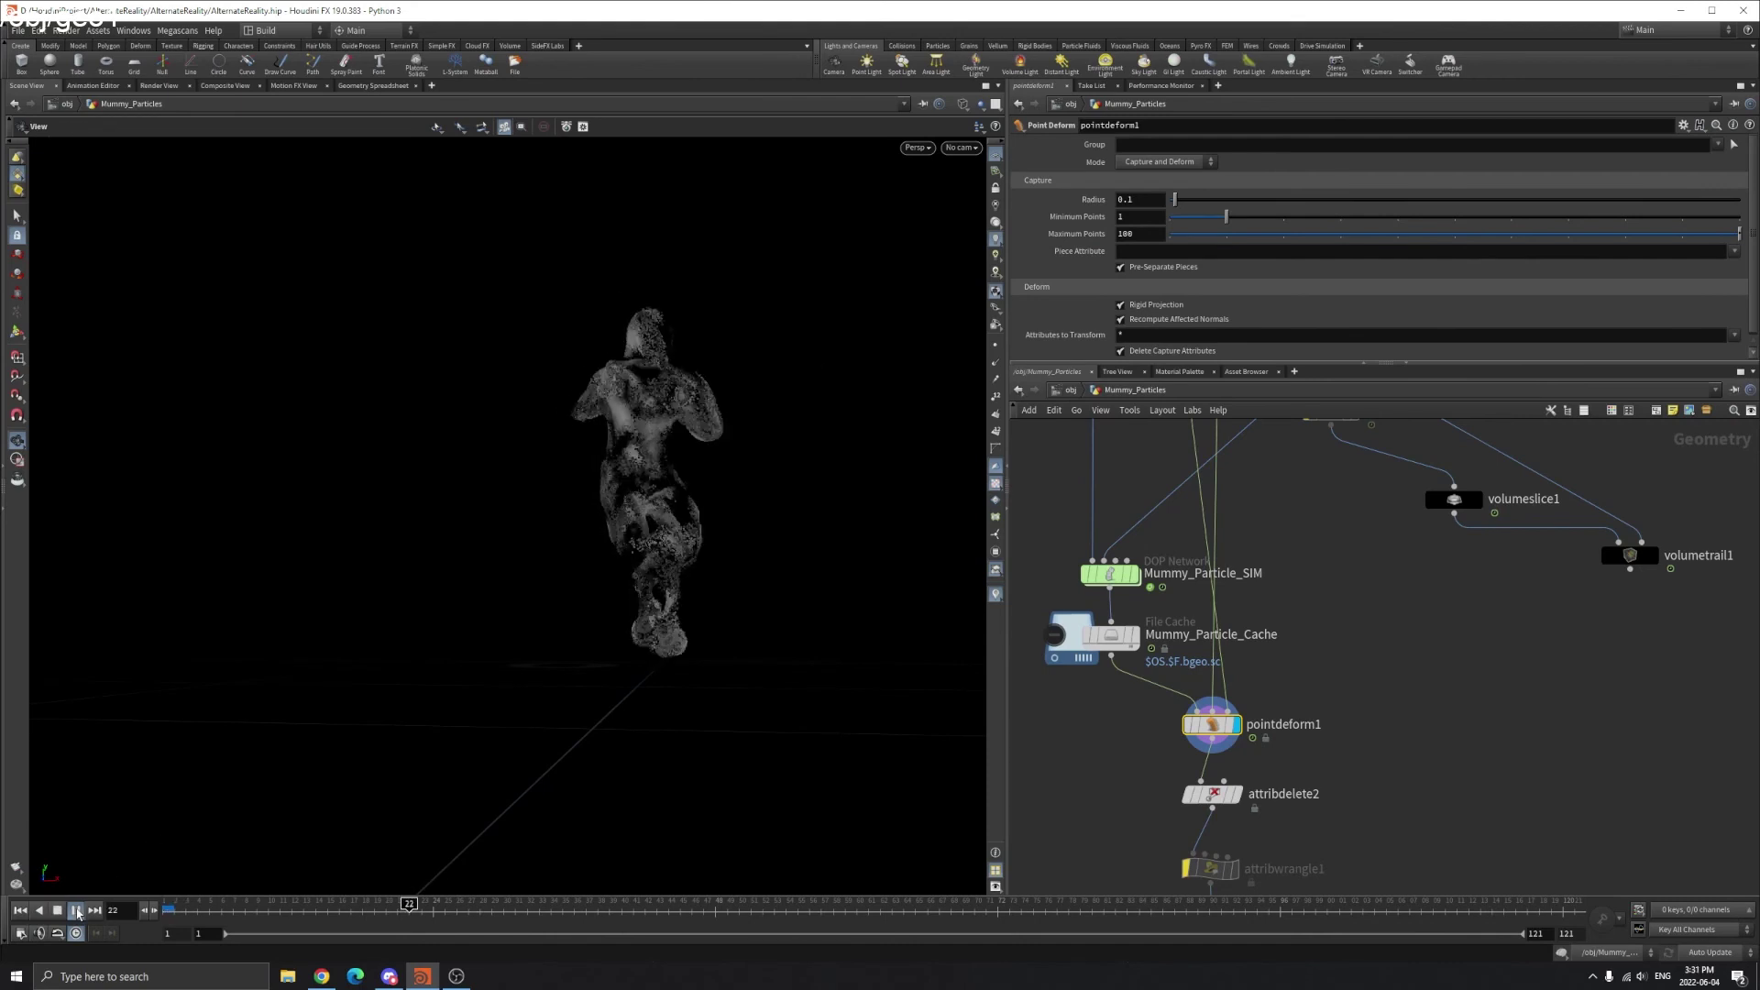
drag(550, 617, 728, 633)
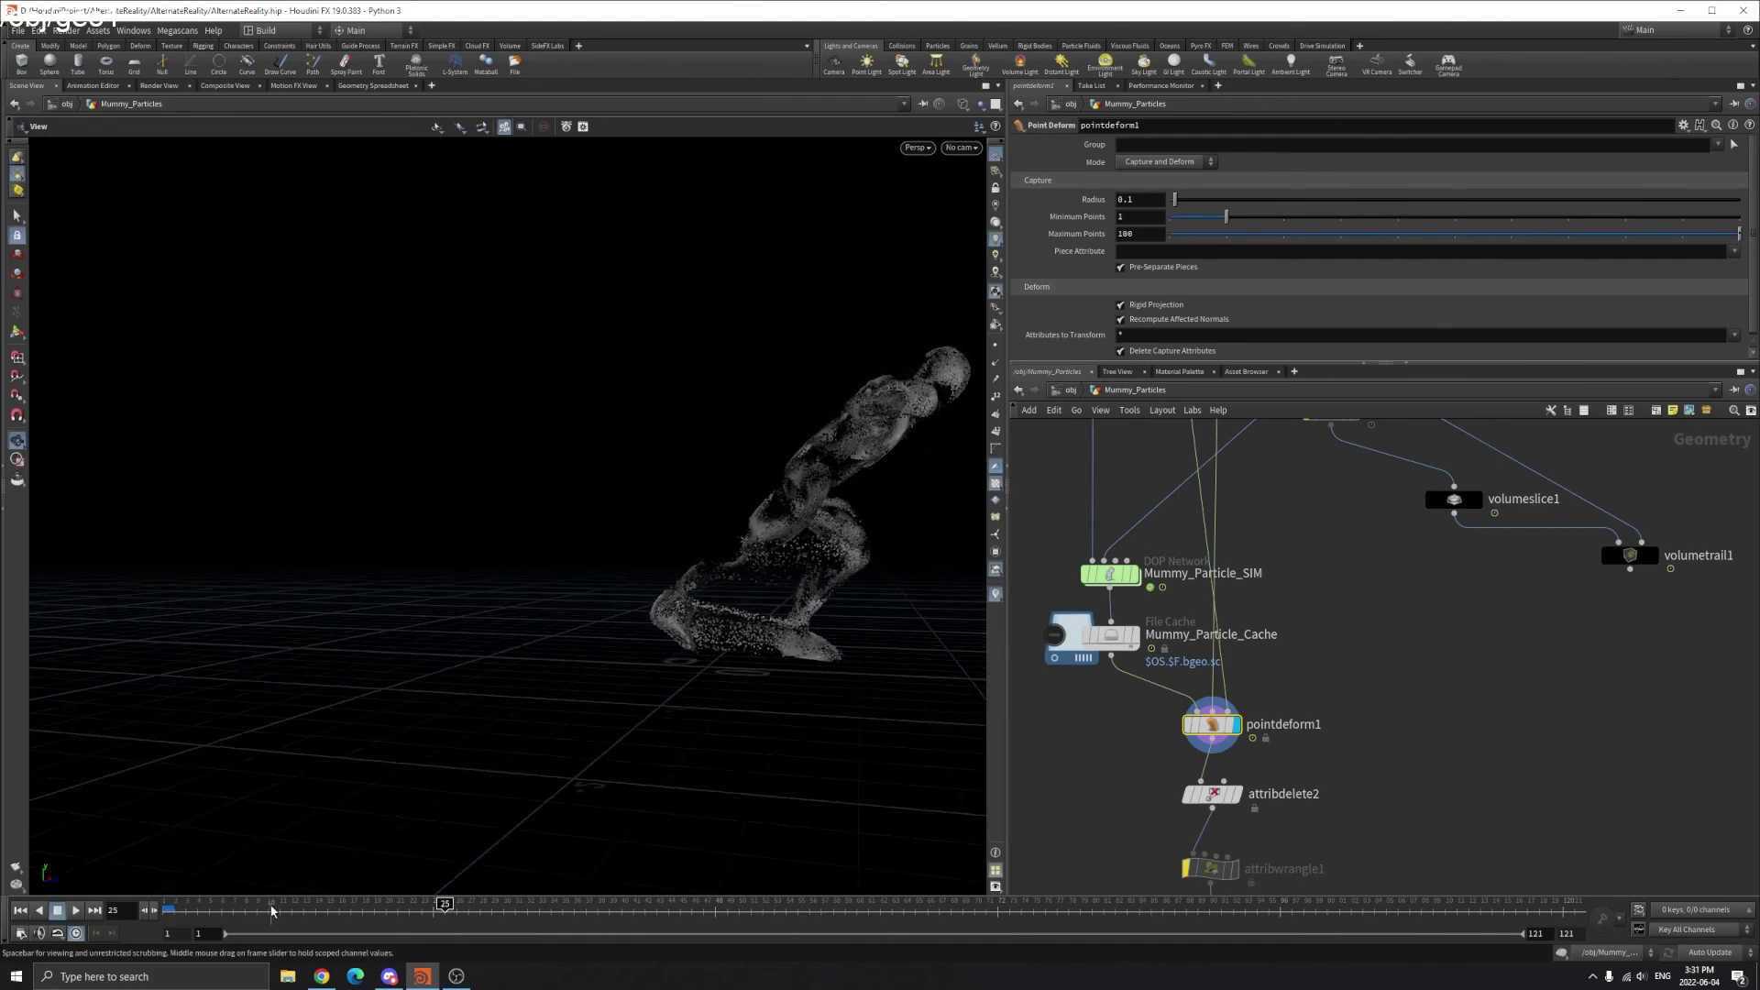
mouse_move(441, 906)
mouse_down()
mouse_move(252, 909)
mouse_move(441, 914)
mouse_move(409, 915)
mouse_up()
drag(809, 652, 879, 536)
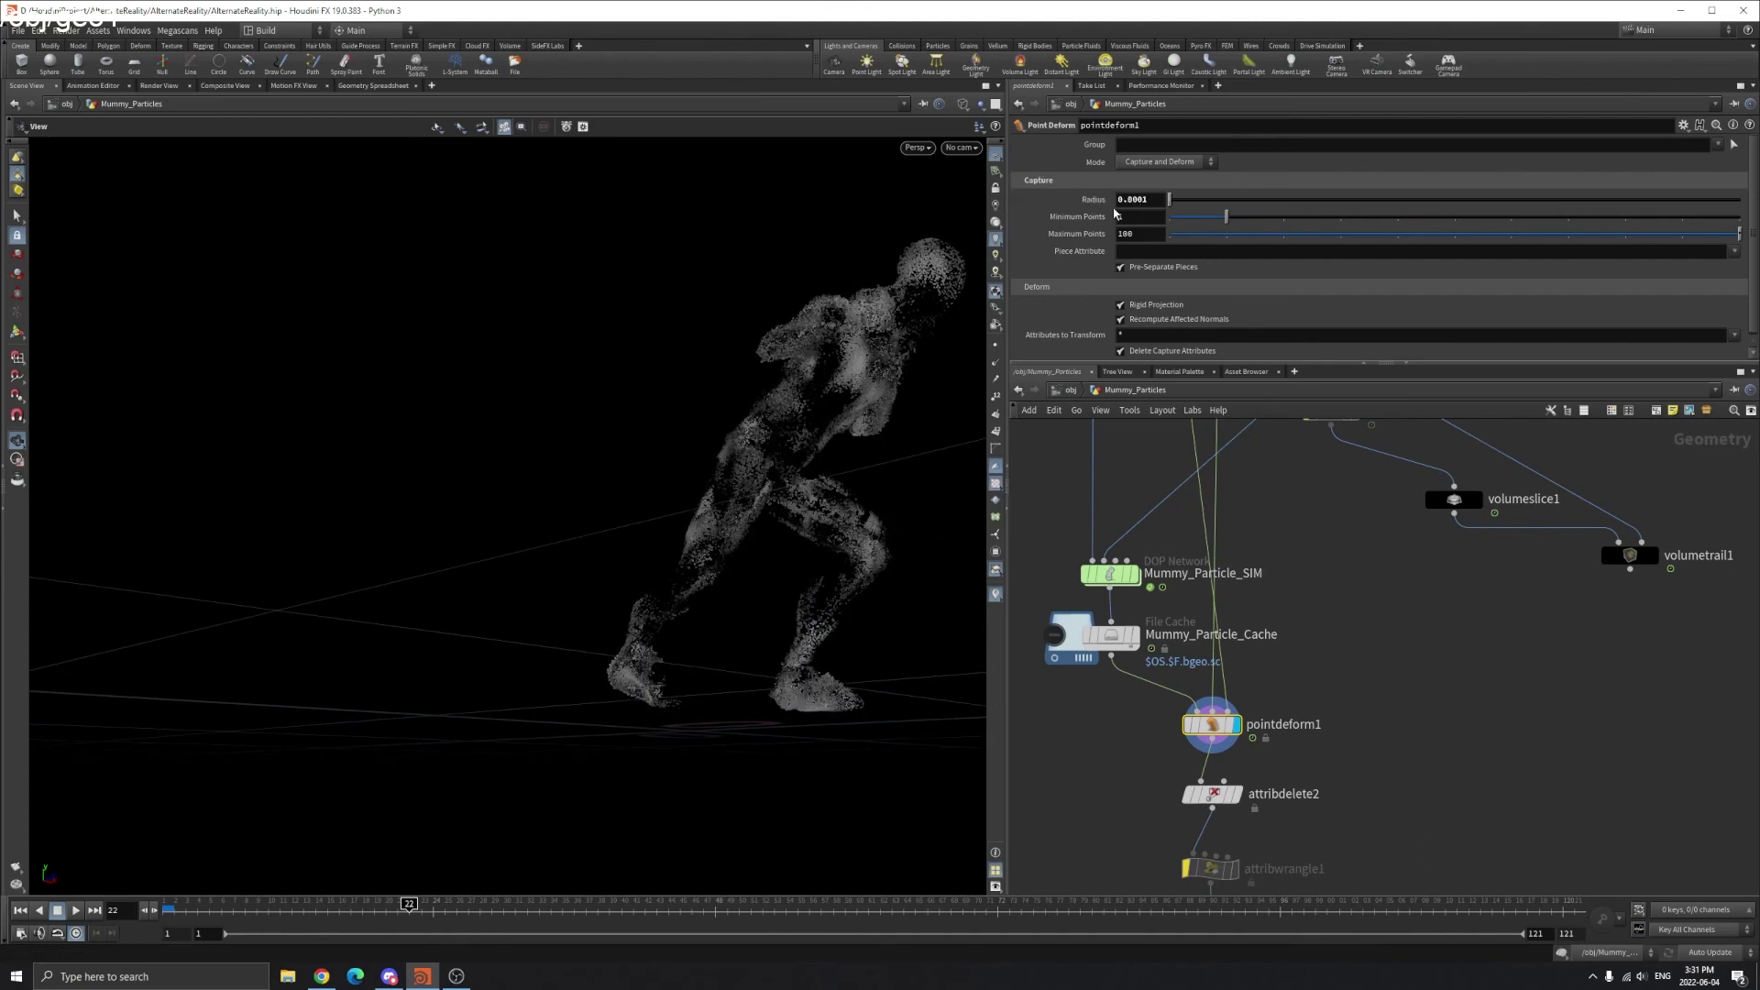
- Scrub and play the animation to inspect the deformed particles from several angles, stopping playback at frame 82
drag(322, 910, 374, 910)
drag(557, 724, 755, 627)
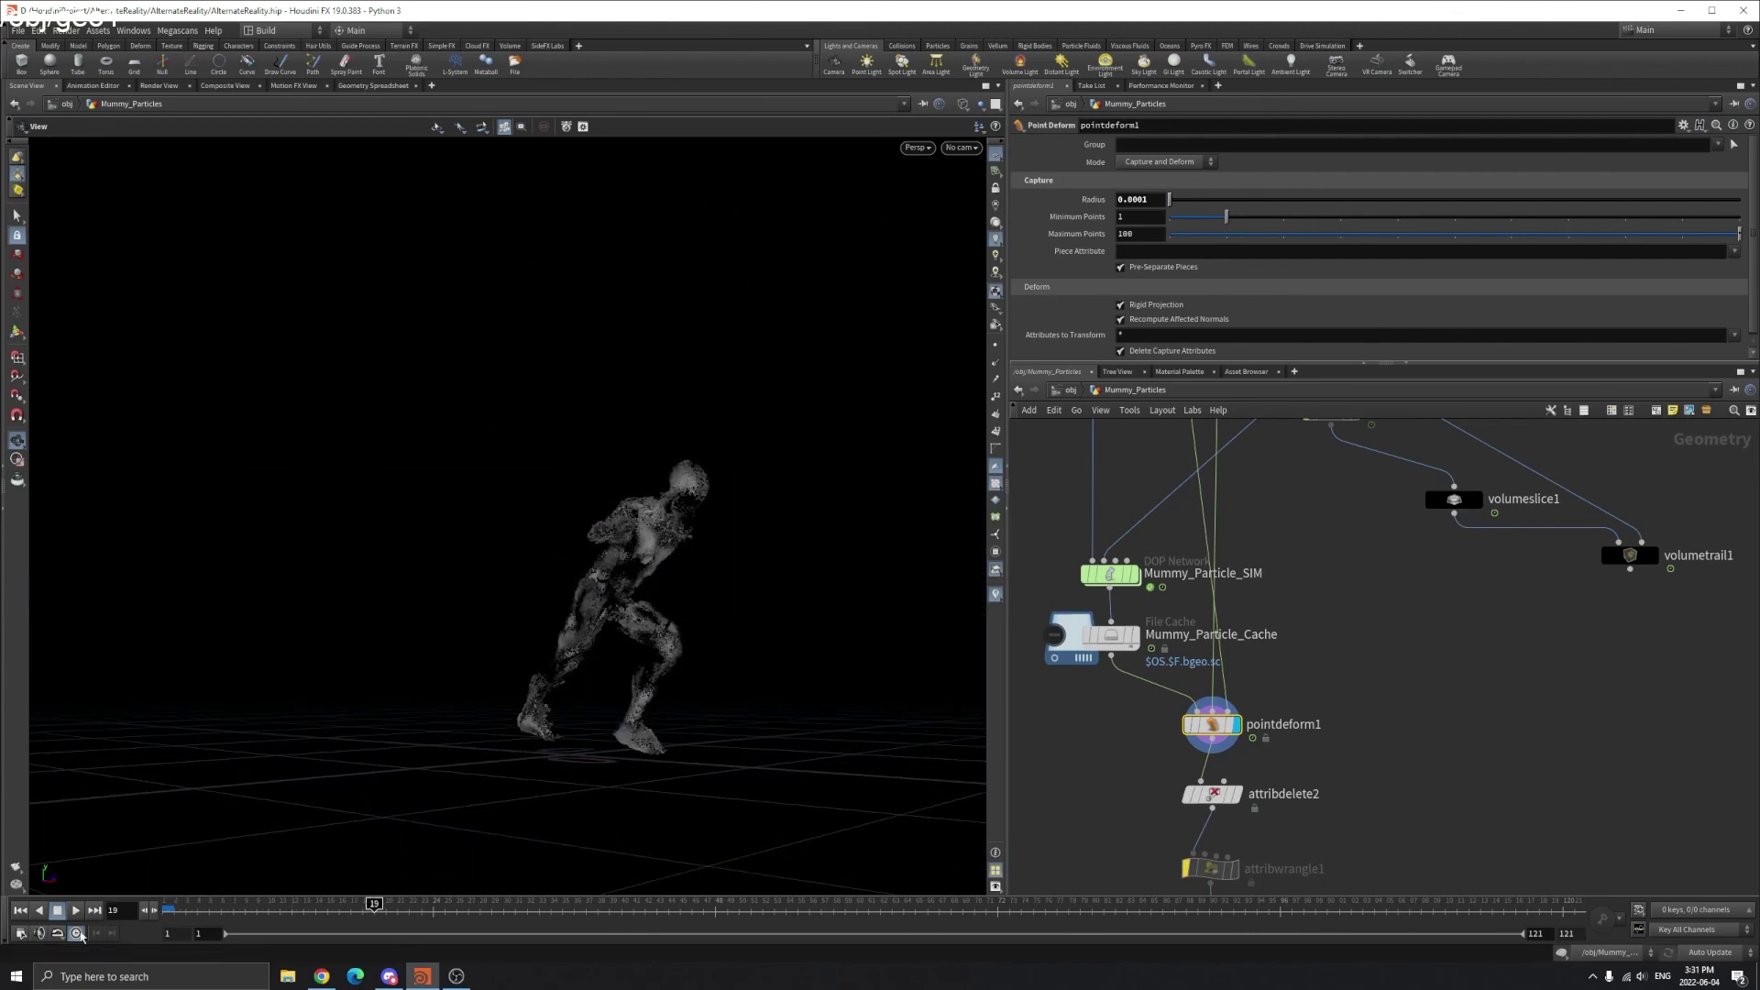
drag(569, 695, 596, 637)
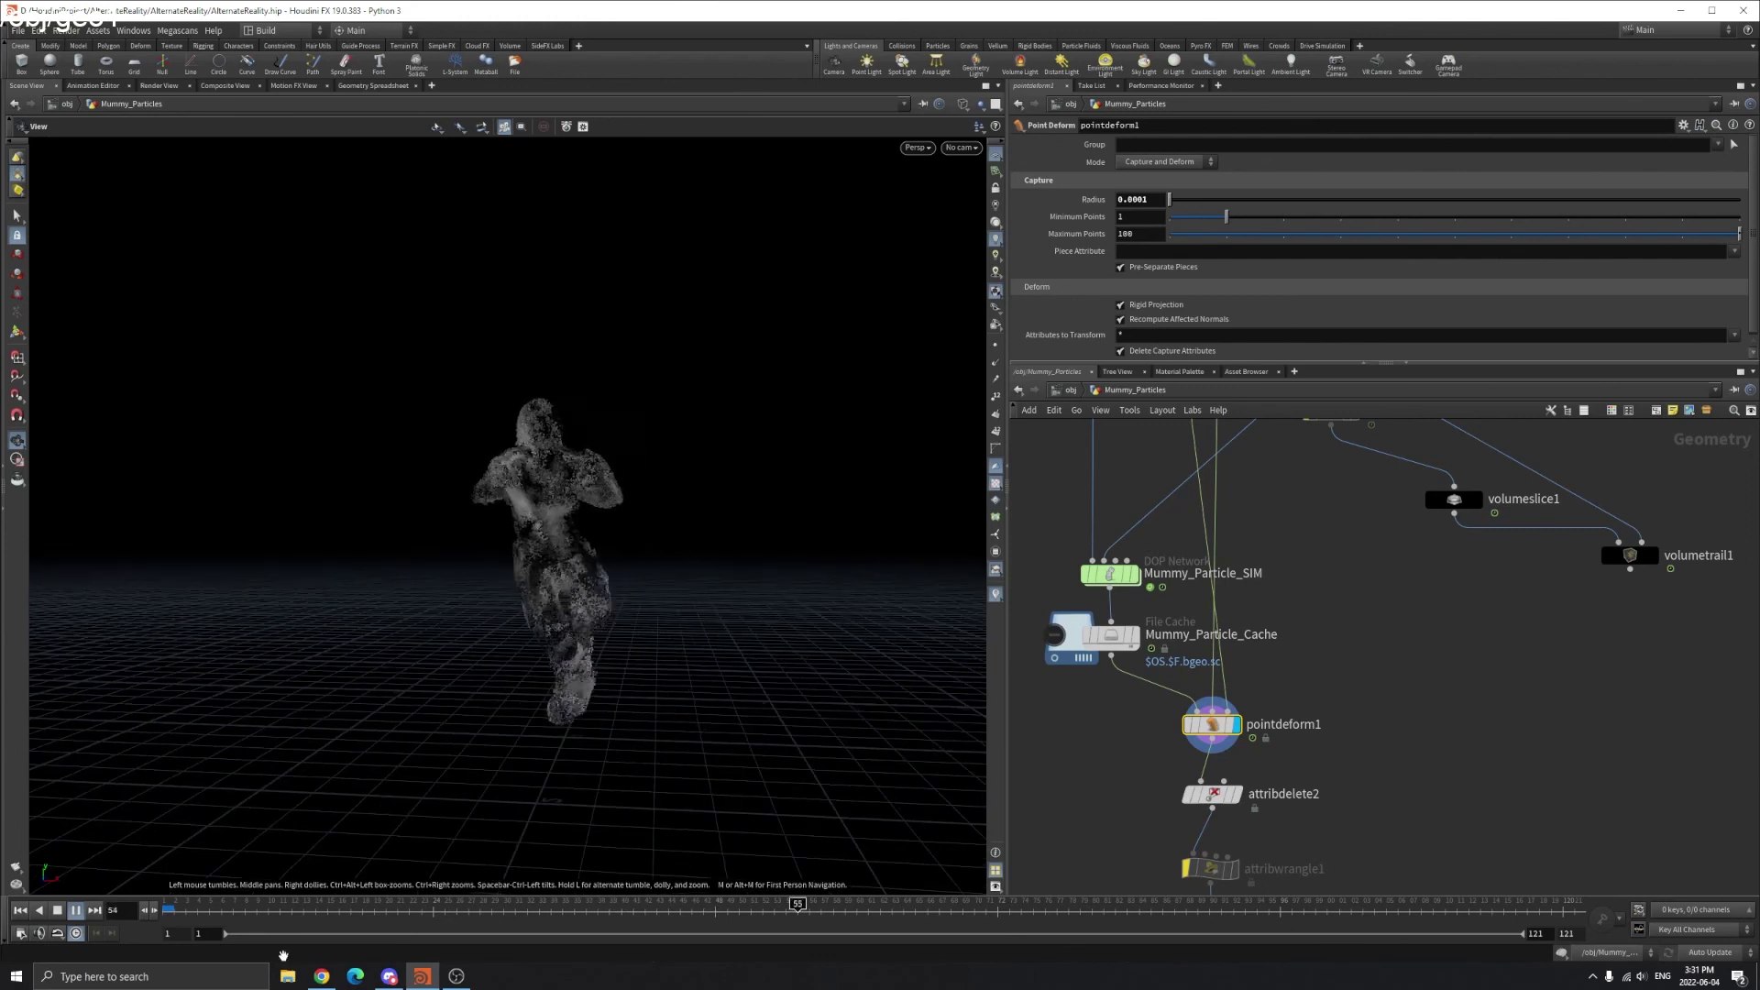
click(58, 911)
- Select and display attribdelete2 to examine its Cd point attribute deletion and the resulting particles
scroll(713, 580, down, 2)
middle_drag(1421, 791, 1441, 711)
drag(917, 612, 825, 665)
click(1232, 713)
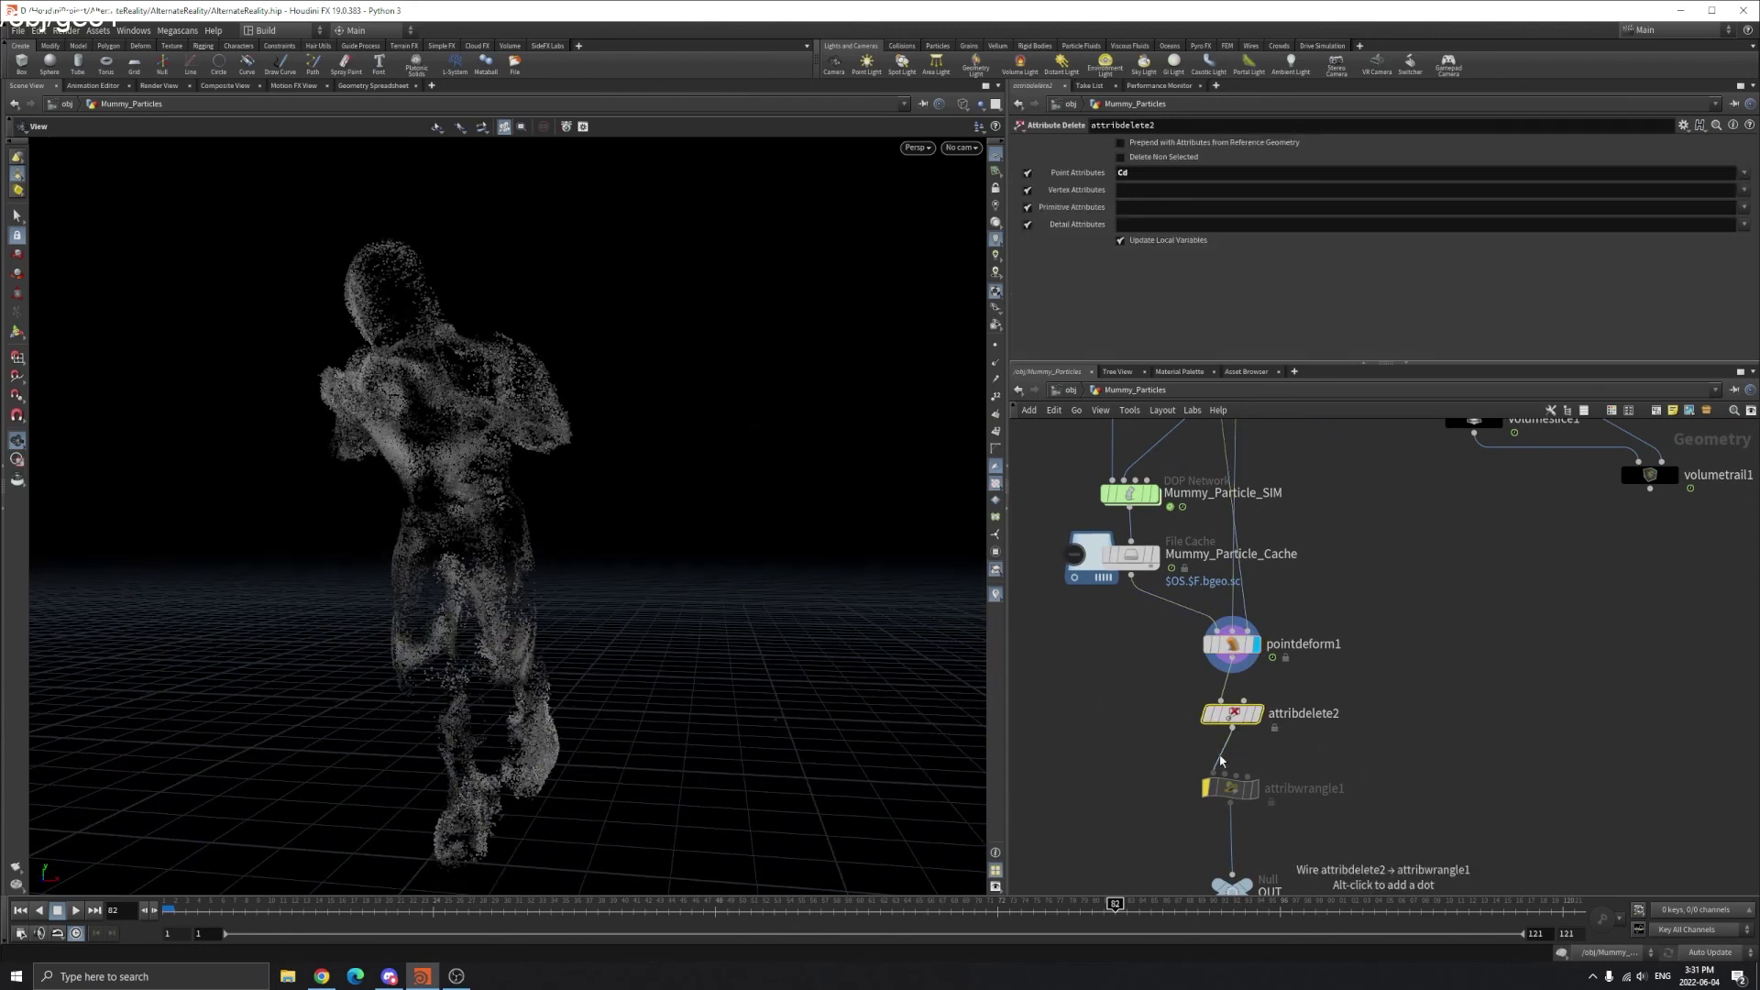
click(1260, 715)
drag(718, 688, 914, 635)
- Display the OUT null at the end of the network and return the timeline to frame 1
middle_drag(1217, 806, 1242, 728)
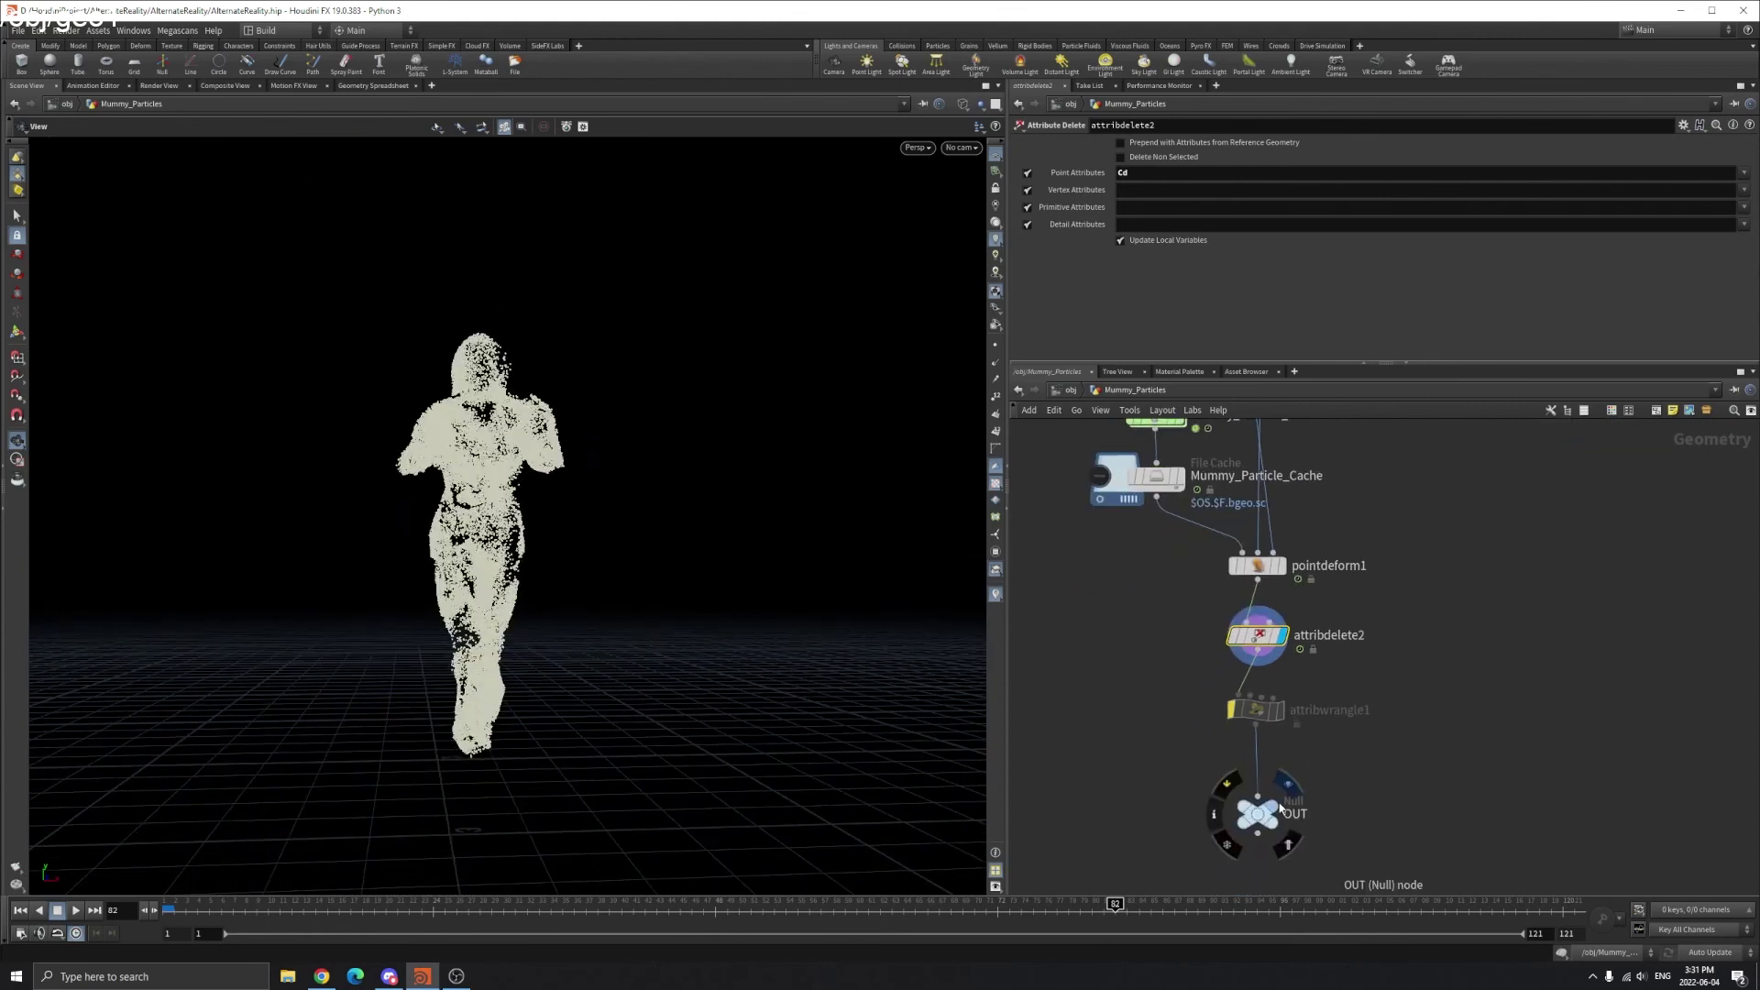
click(1277, 810)
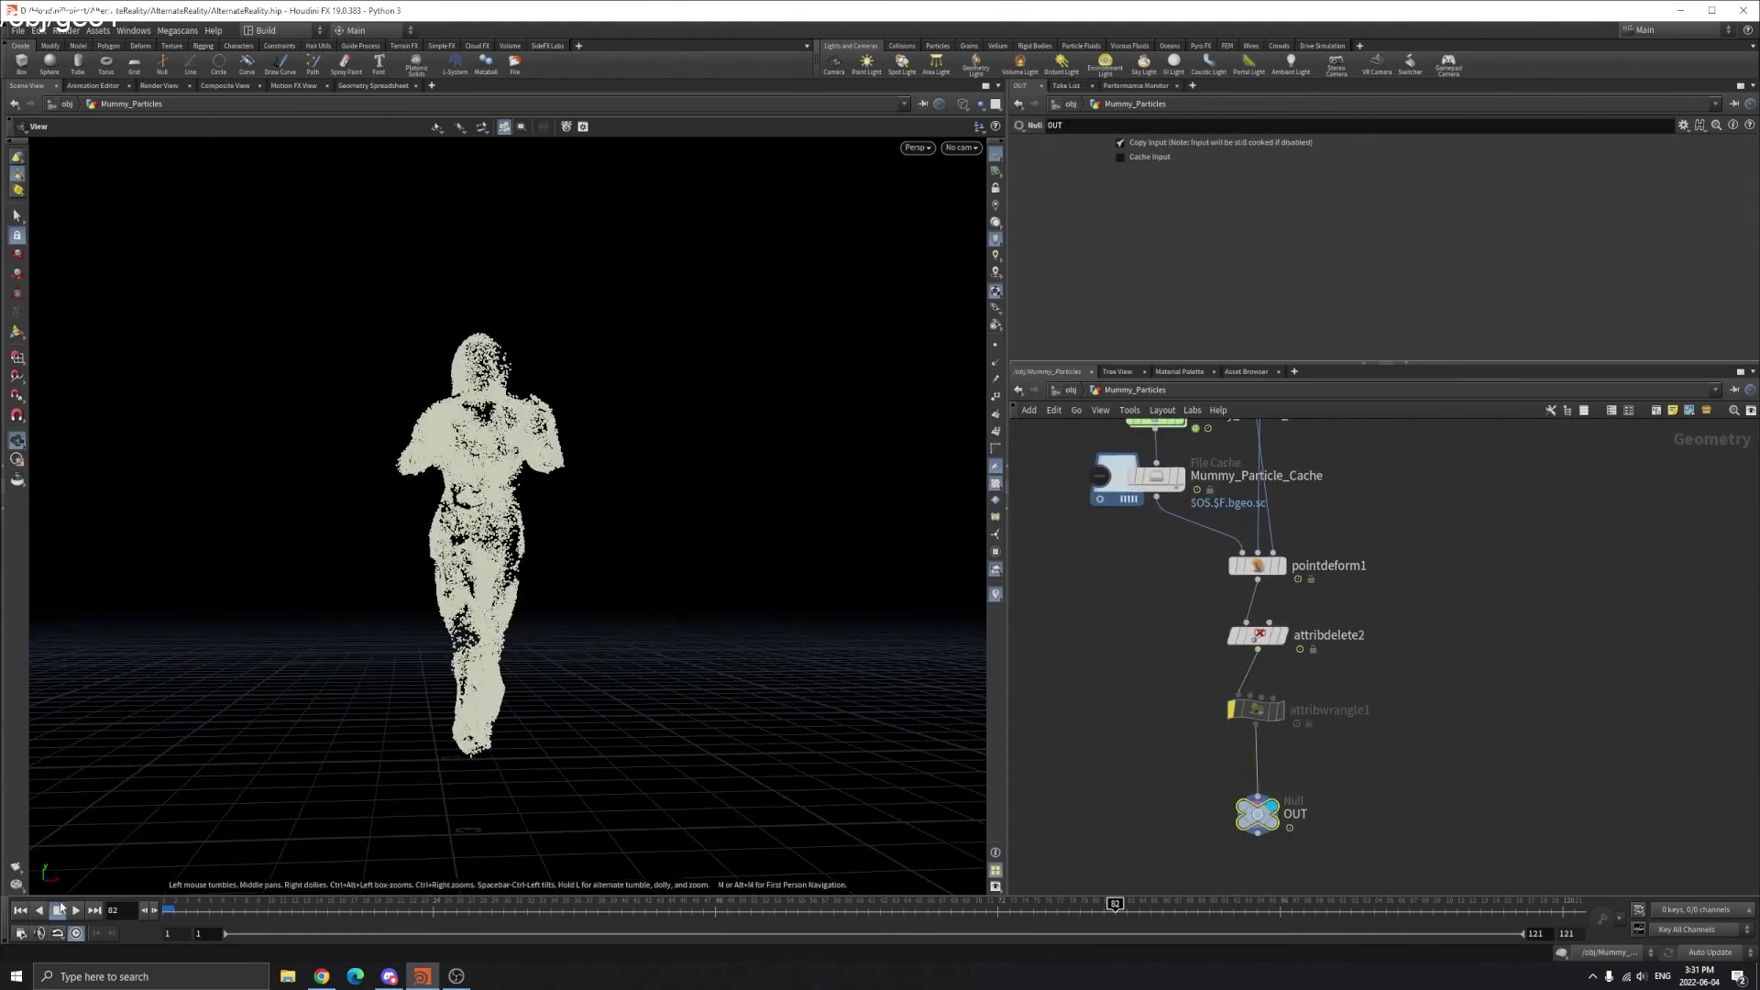
drag(284, 916, 133, 935)
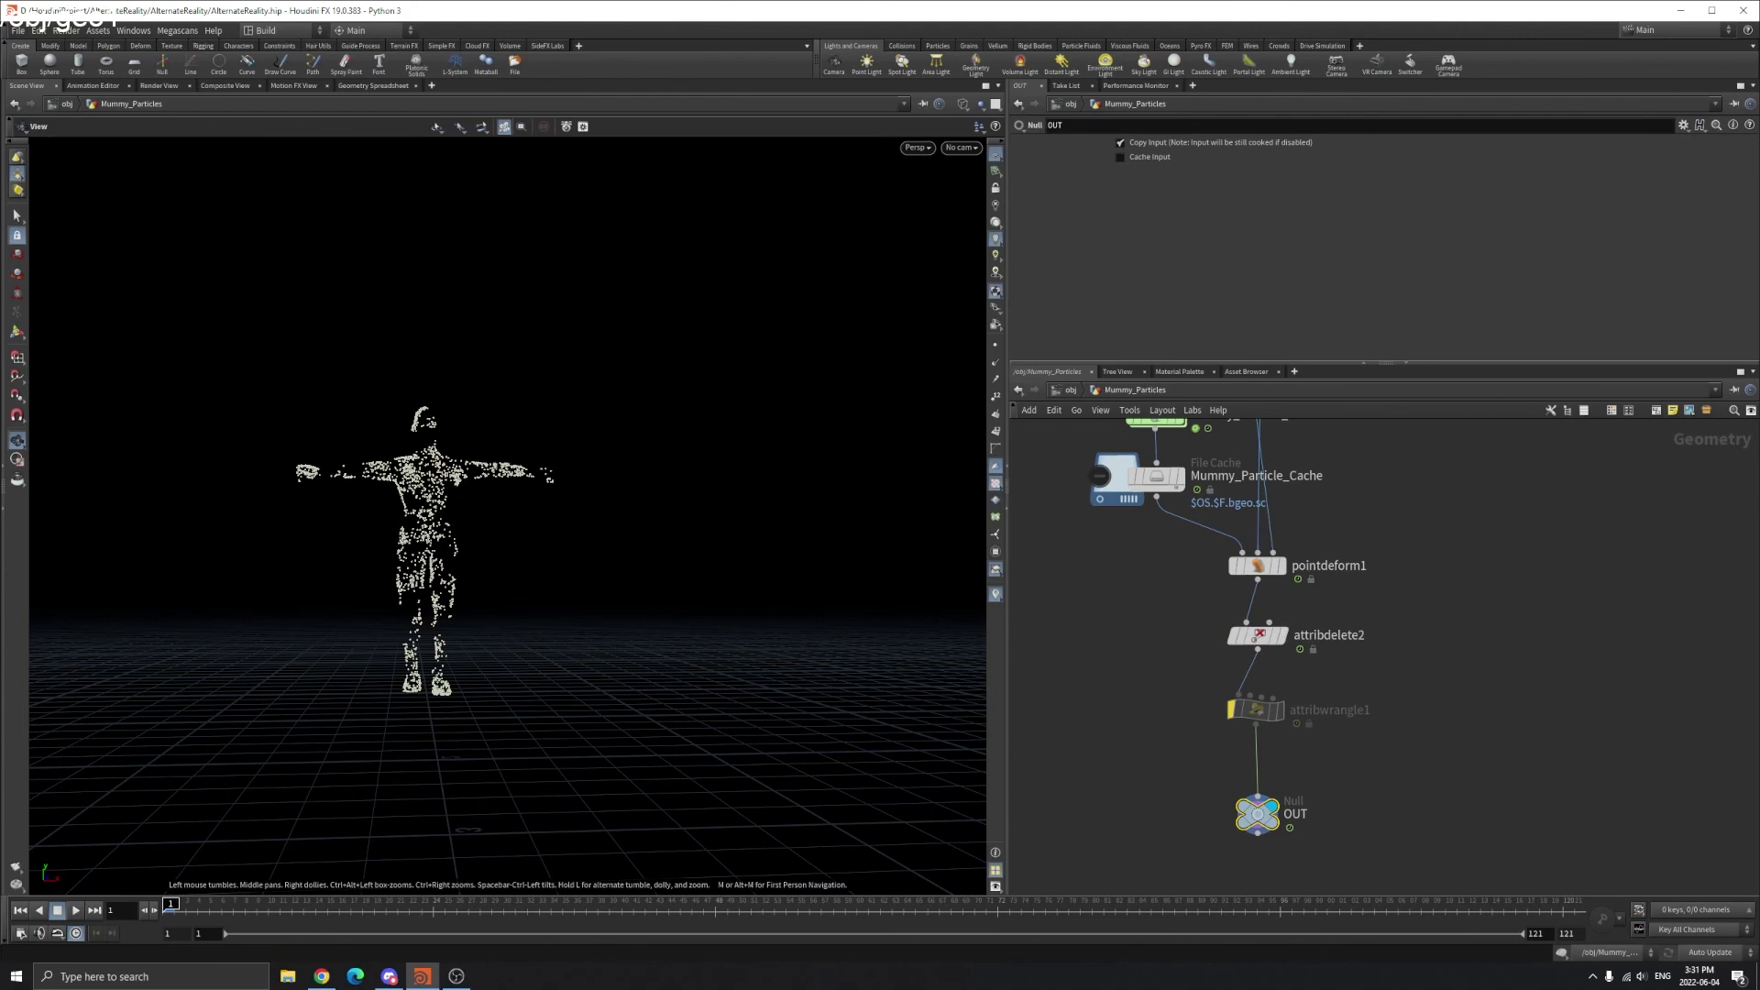